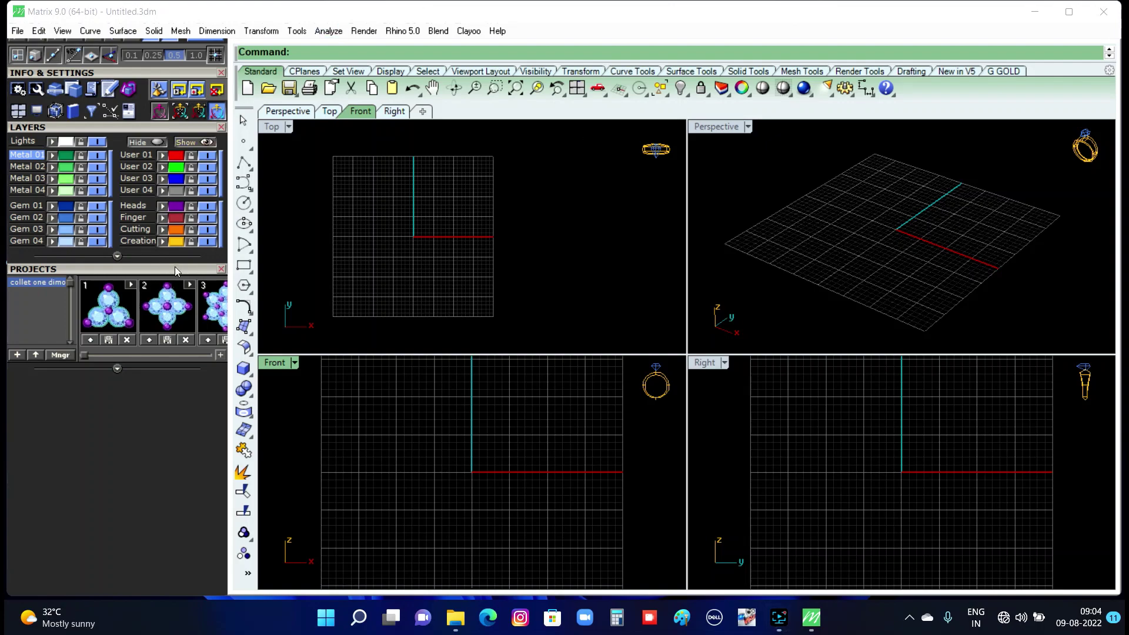
Open the Custom Rail Builder panel from the Main Menu, showing the 4 mm ring width reference.
left_click_drag(175, 267, 186, 471)
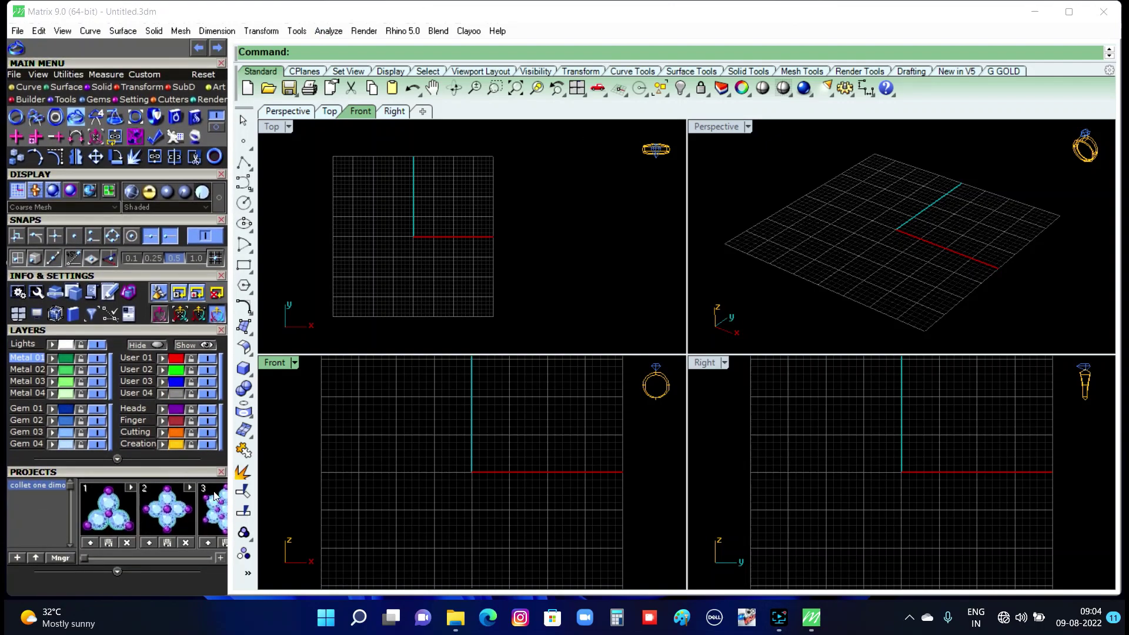
left_click(75, 117)
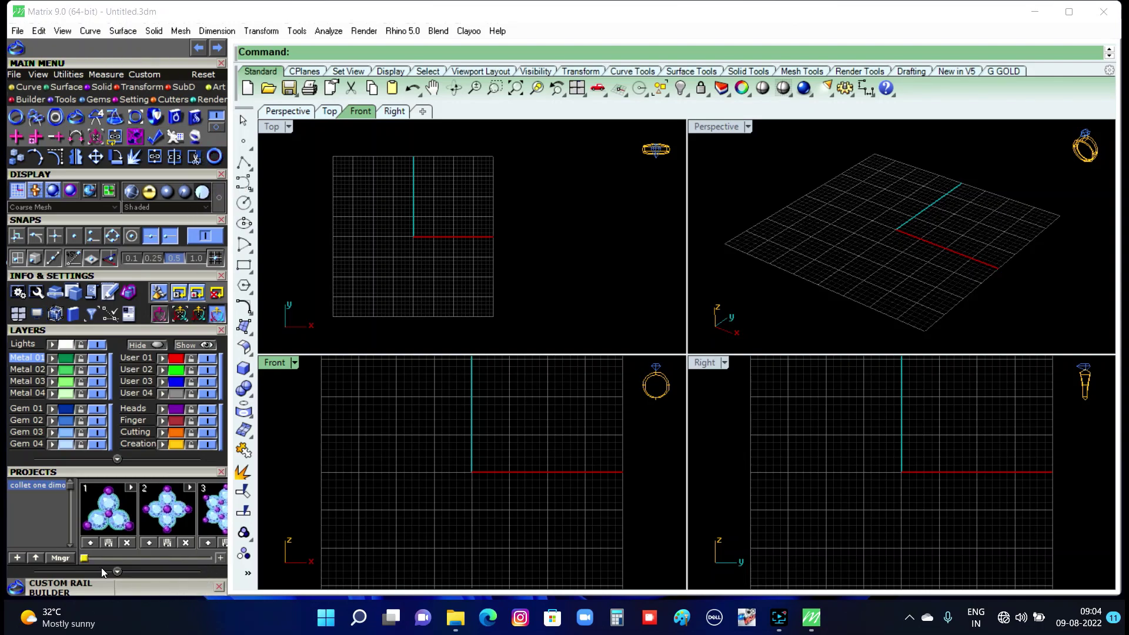
scroll(157, 585, "down", 5)
Create an 18 mm ring-rail circle on layer Metal 03 and maximize the Top view.
scroll(134, 364, "down", 3)
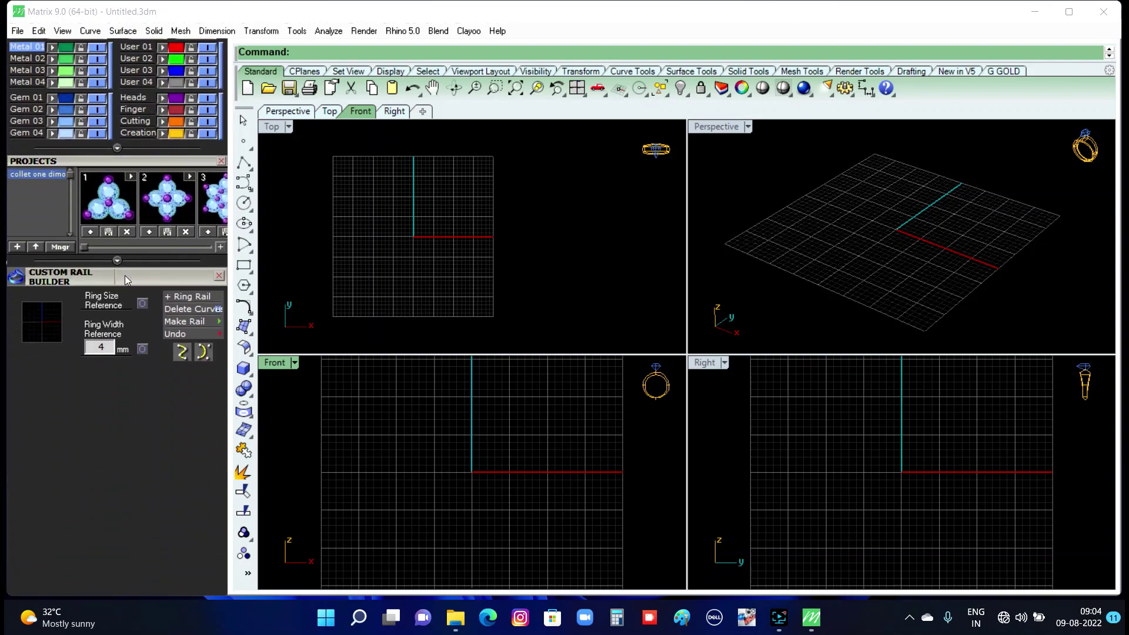
left_click(200, 299)
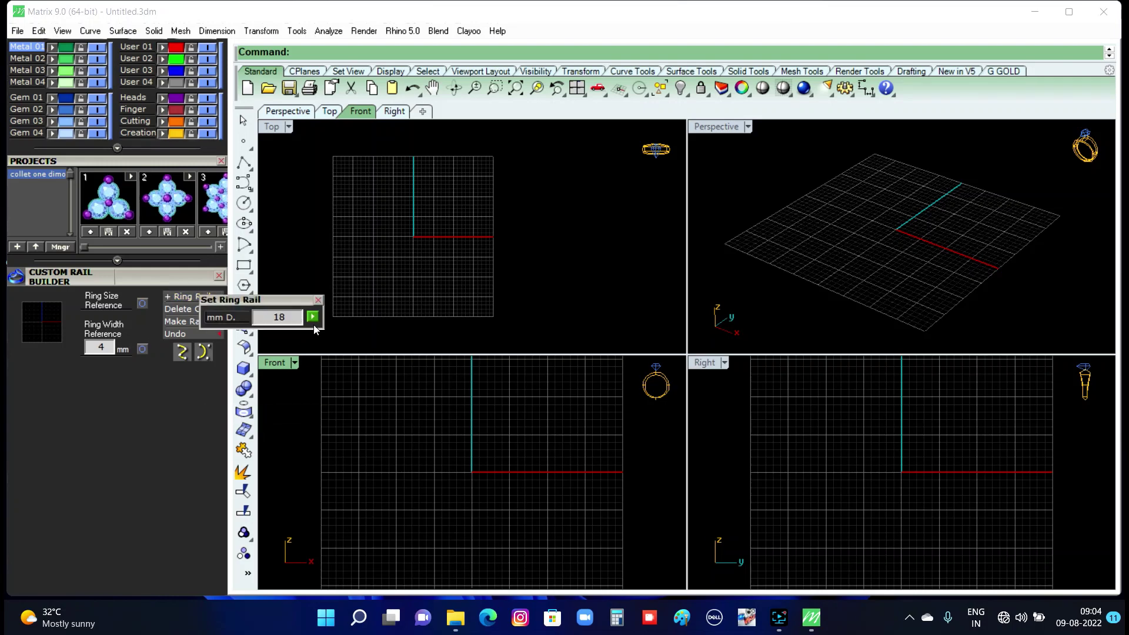
left_click(312, 317)
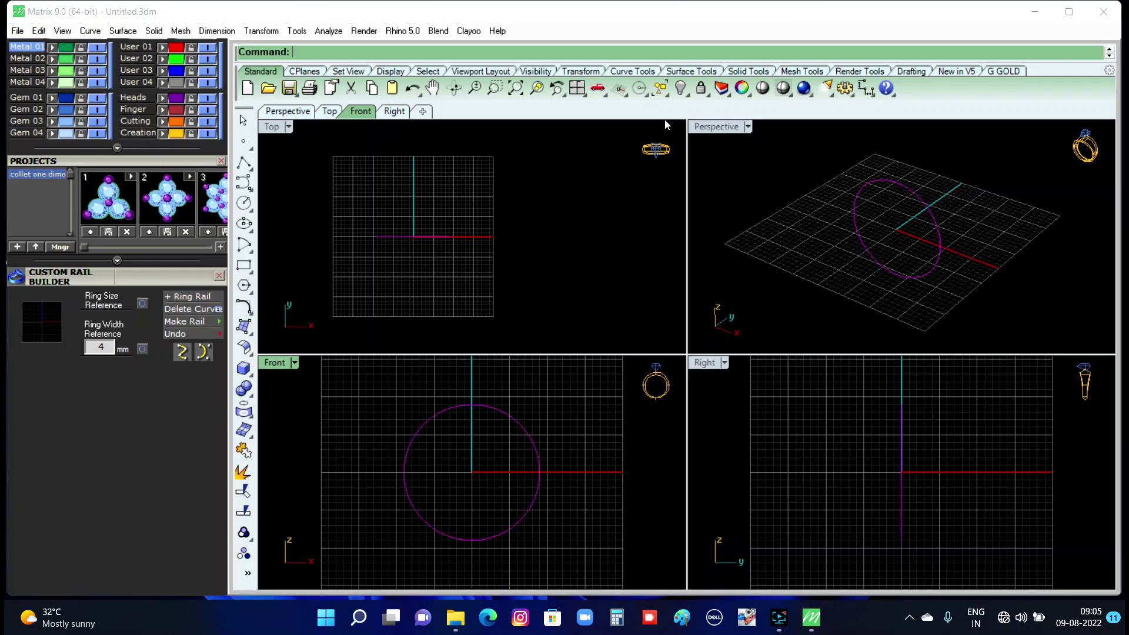
left_click(403, 464)
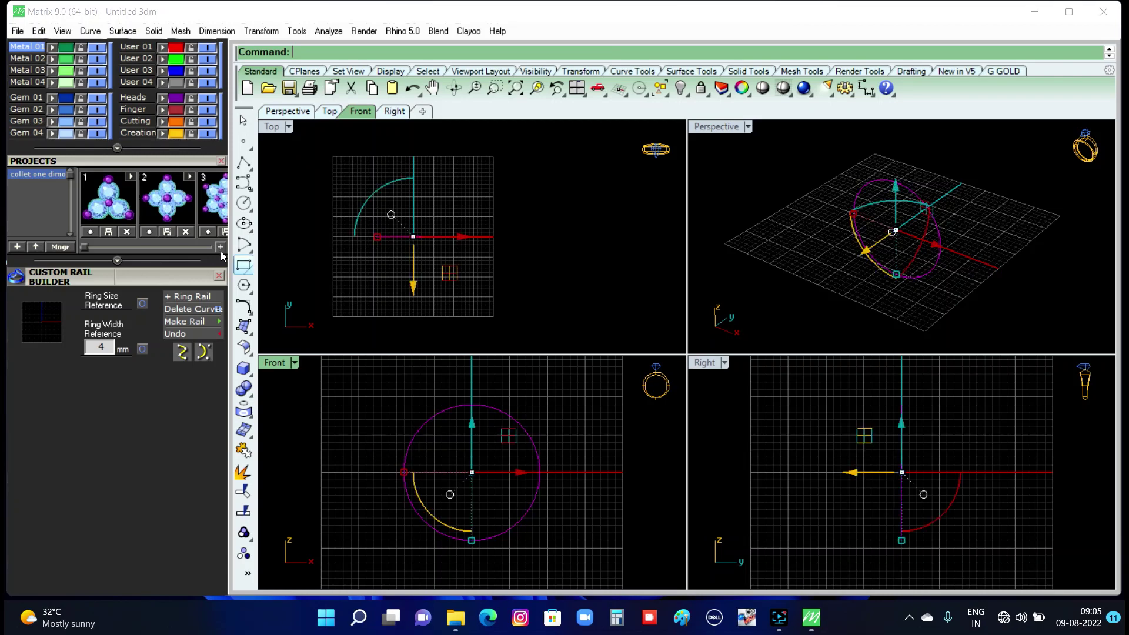
left_click(53, 71)
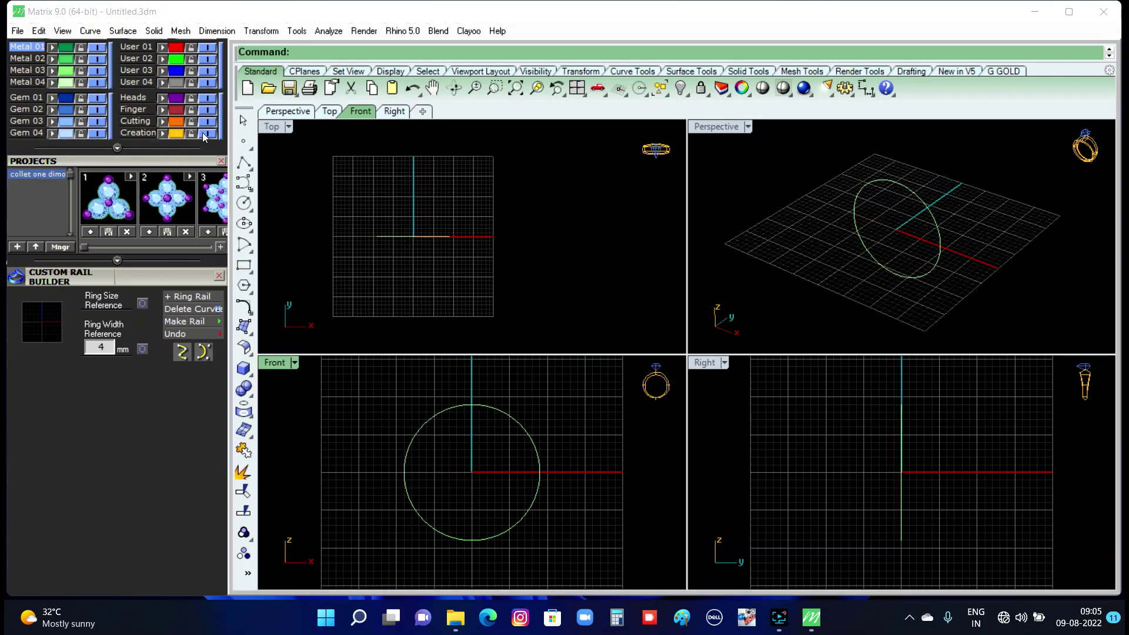
double_click(268, 132)
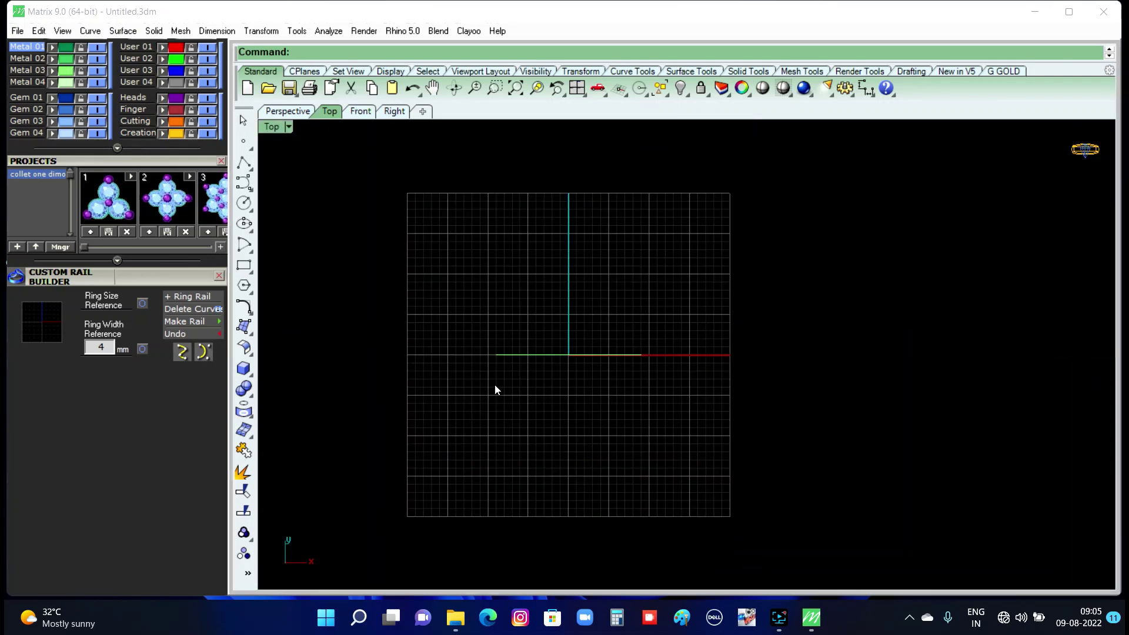
Pan the Top view slightly and widen the drawing toolbar into two columns.
right_click_drag(495, 390, 502, 411)
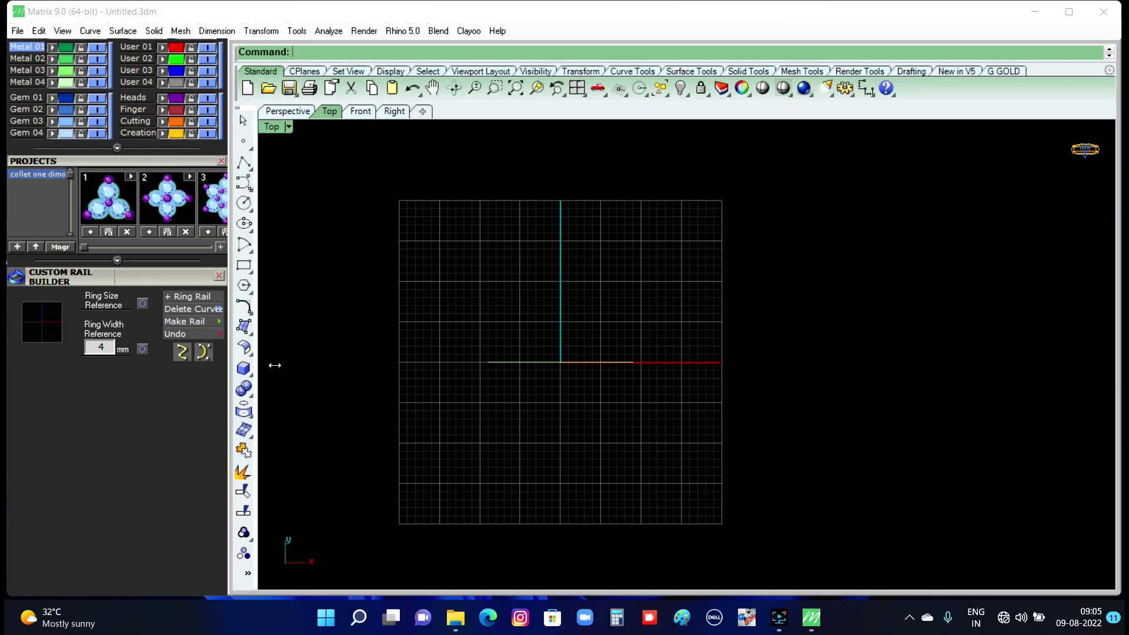
left_click_drag(258, 381, 276, 370)
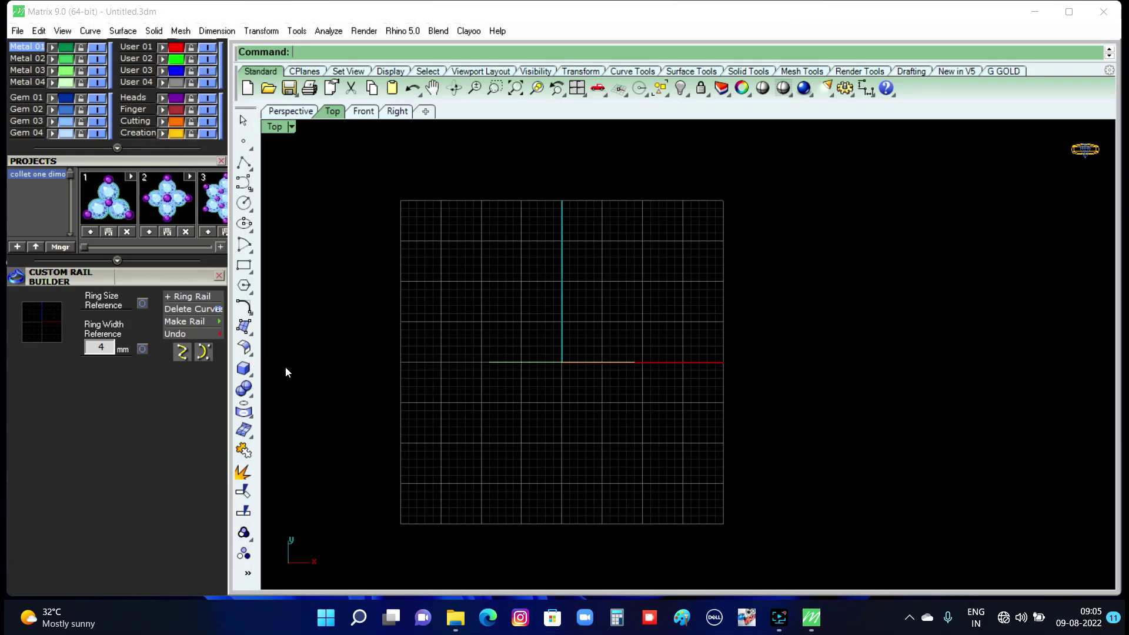
left_click_drag(263, 371, 290, 363)
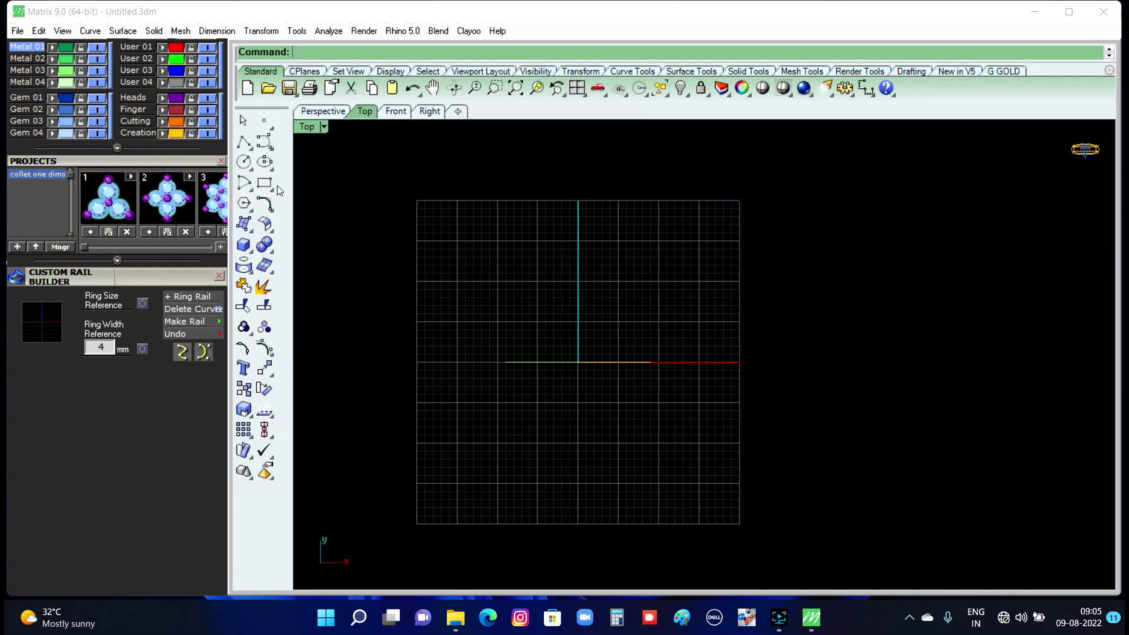
Draw a square rectangle centred at the origin and put it on layer User 02.
left_click(266, 185)
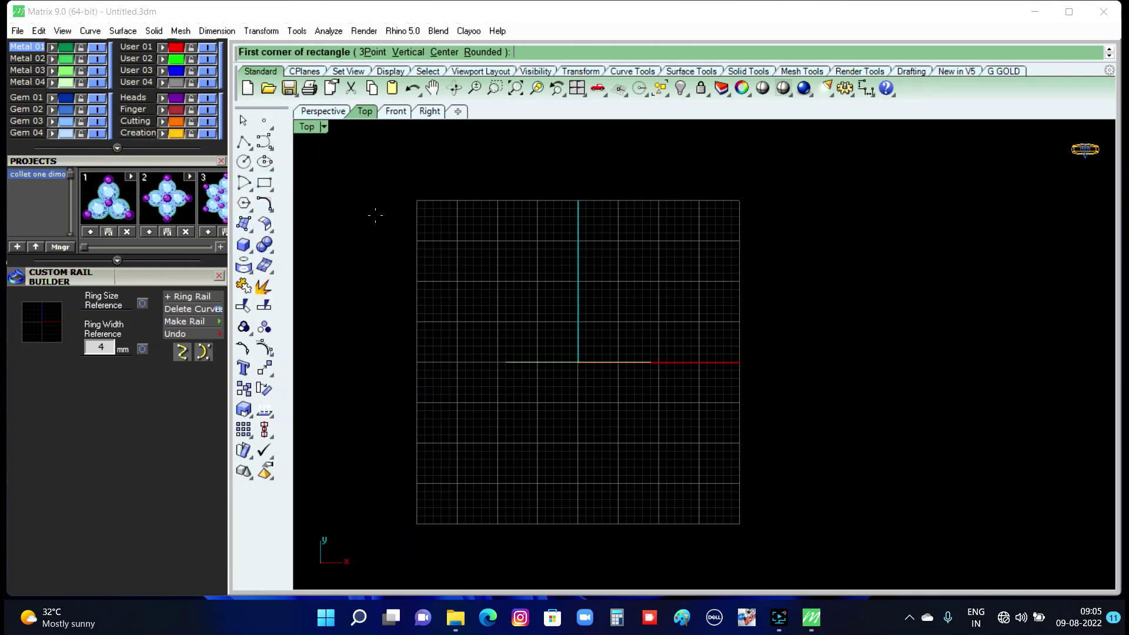
left_click(445, 54)
type("0")
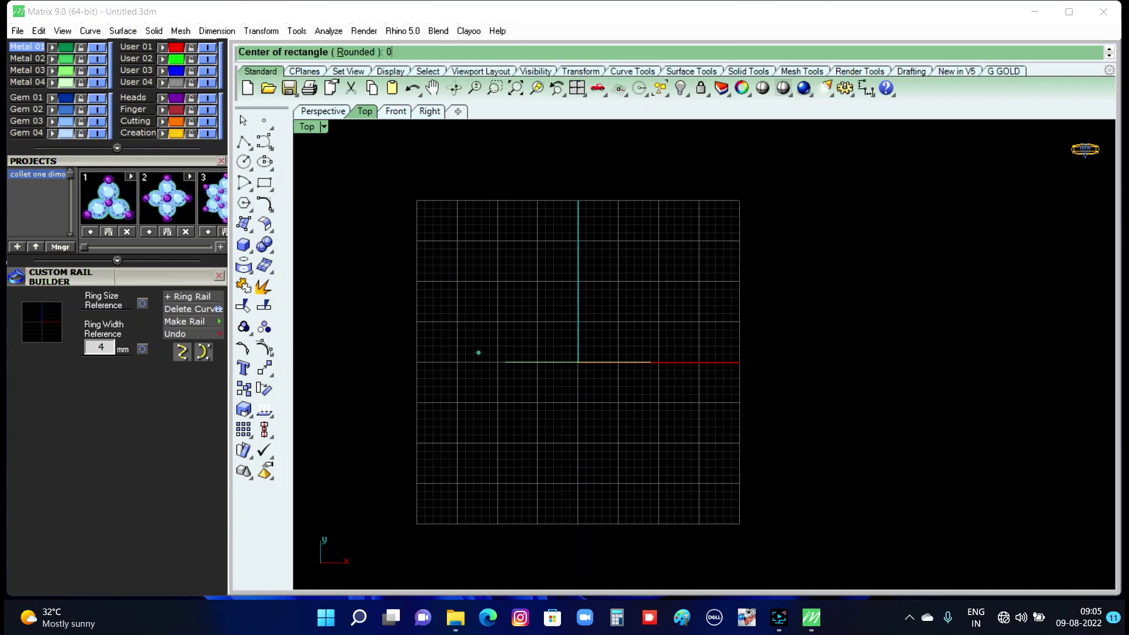
key("Return")
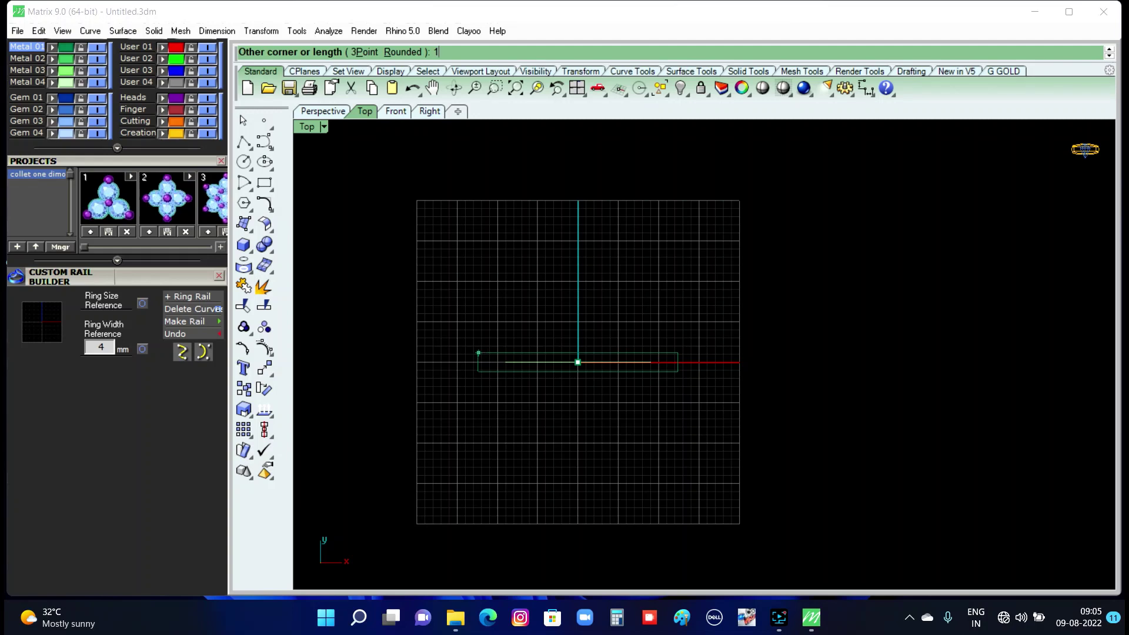
key("Return")
key("Return")
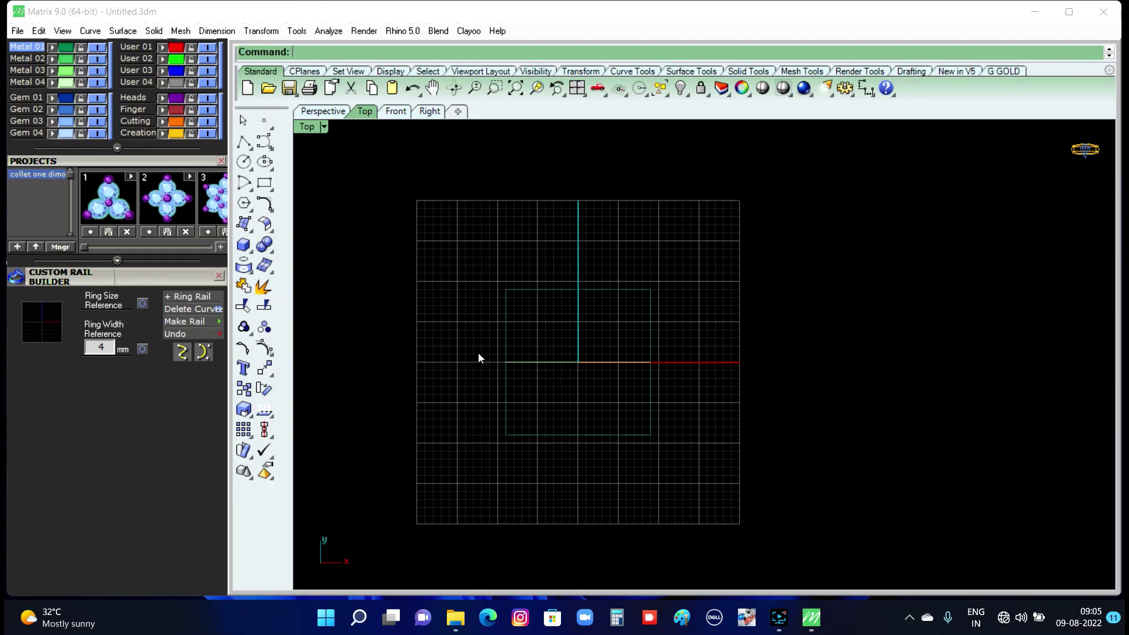
left_click(513, 288)
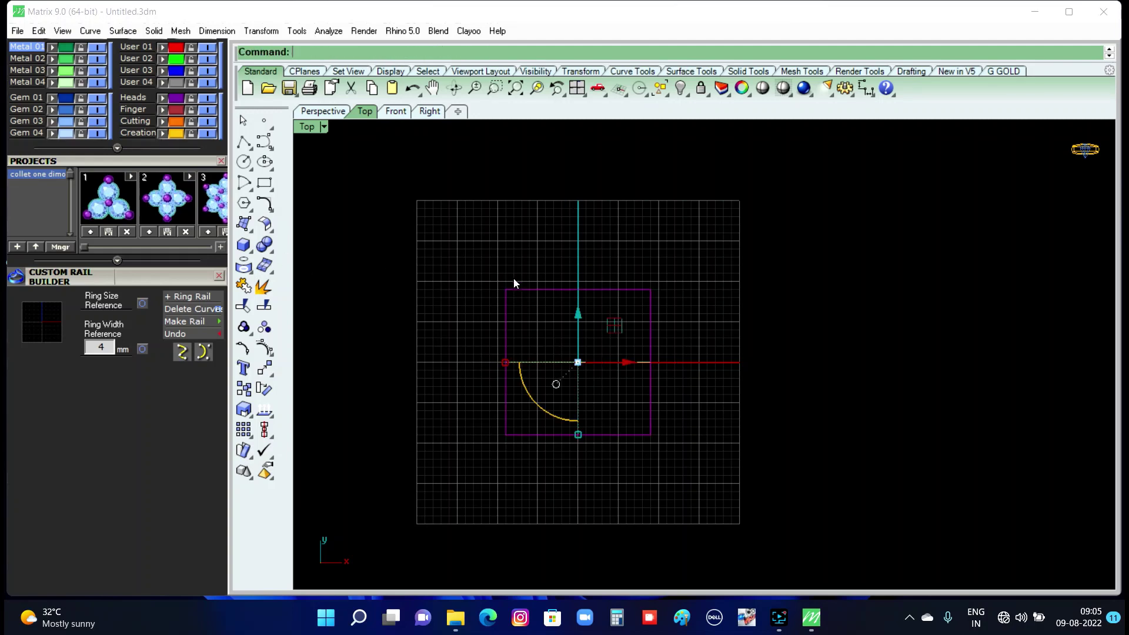
left_click(161, 57)
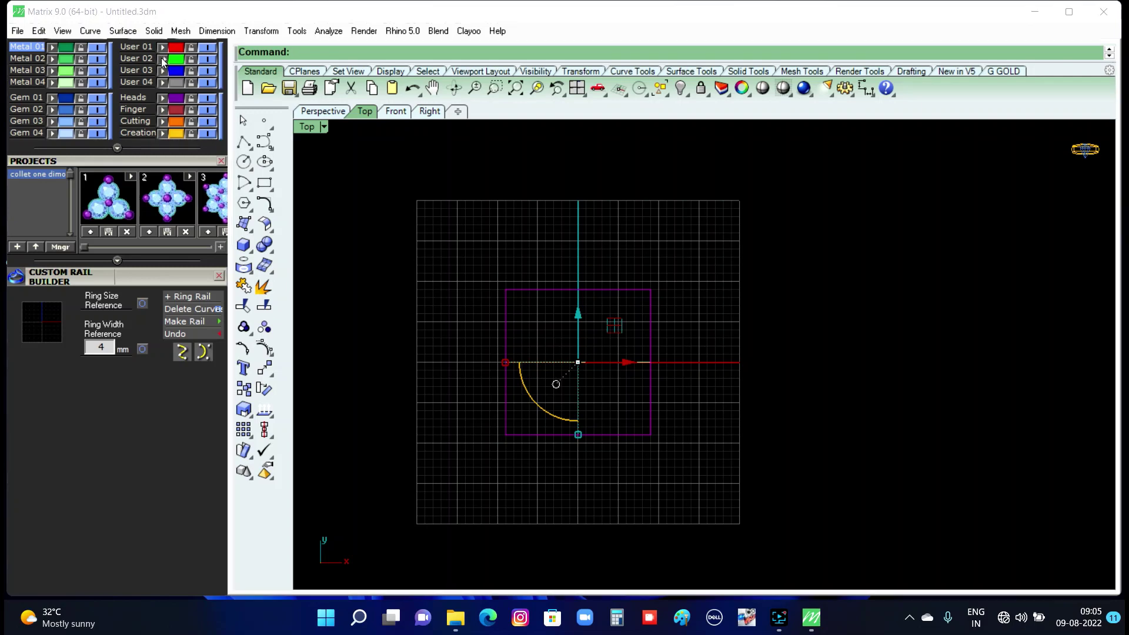
left_click(447, 329)
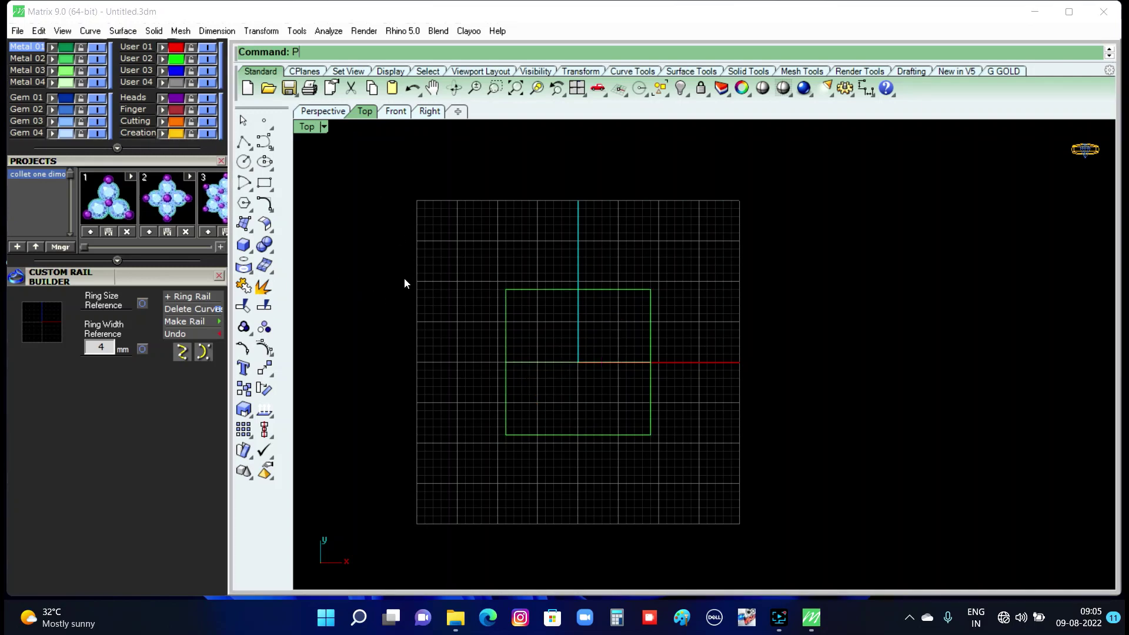
Place ring photo 818d09FYGWL_UY625_ in a picture frame spanning the square's corners.
type("ictureFrame")
key("Return")
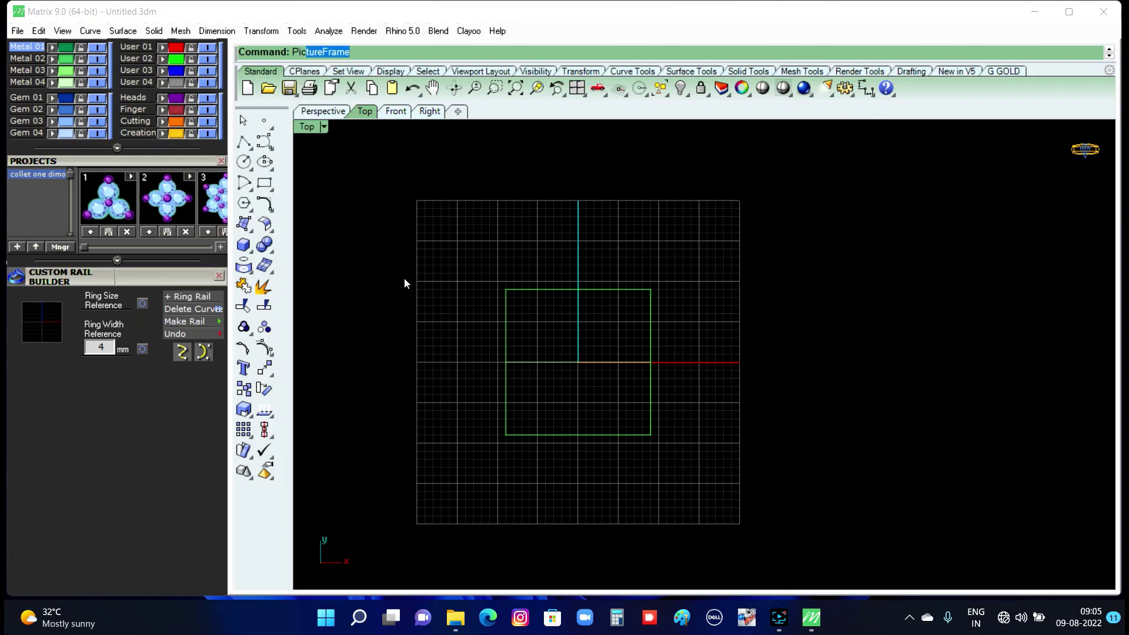
scroll(847, 376, "down", 5)
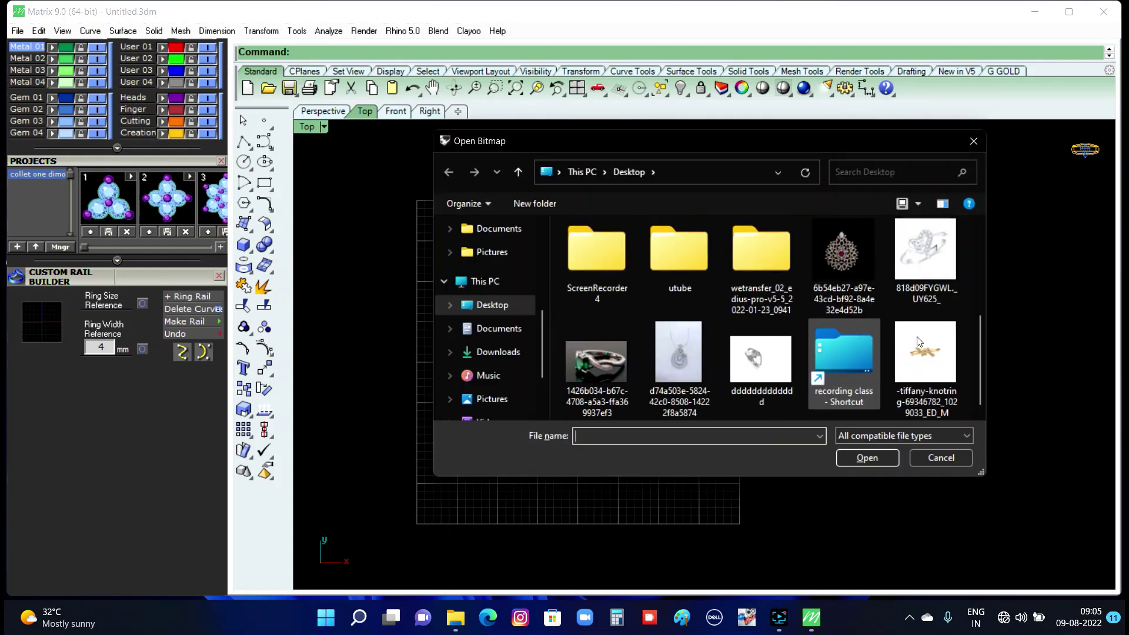
left_click(941, 263)
left_click(867, 459)
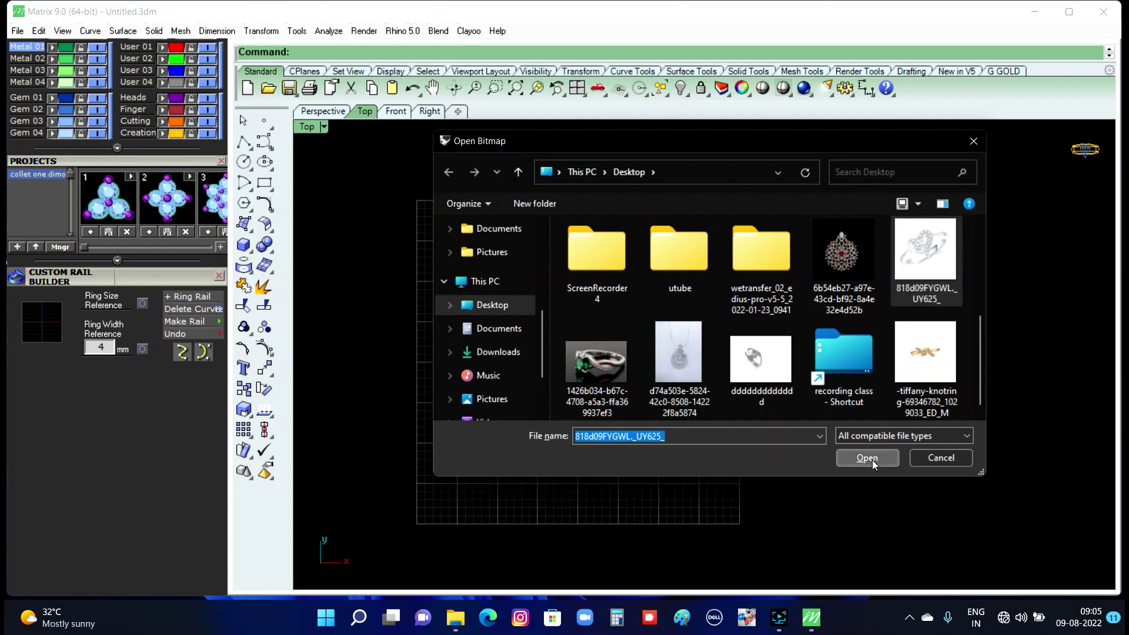
left_click(504, 436)
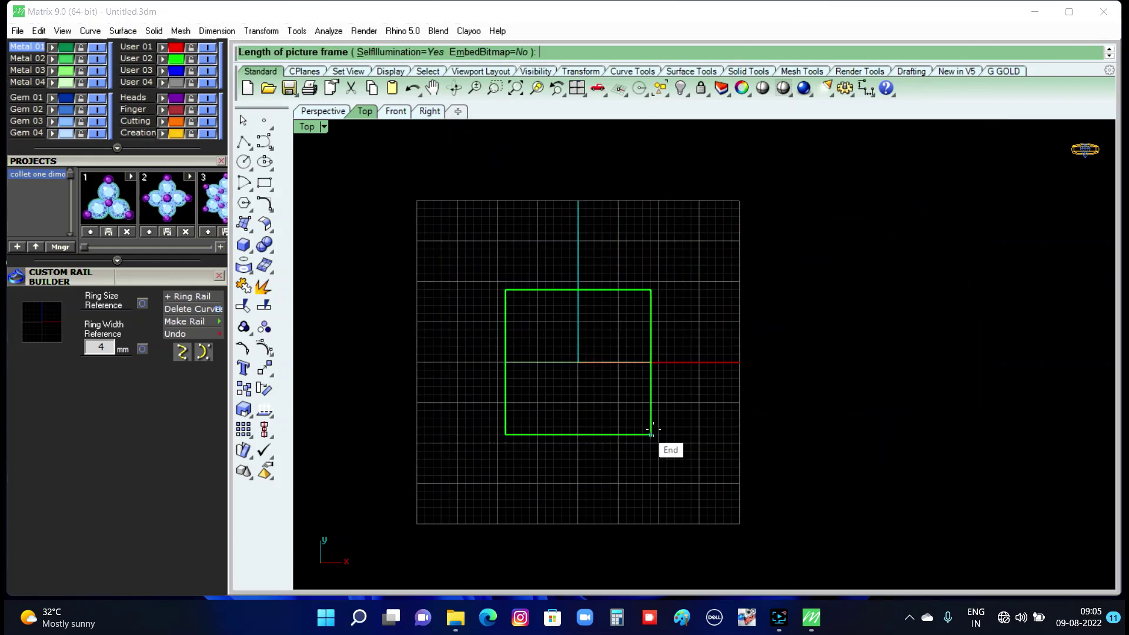
left_click(657, 438)
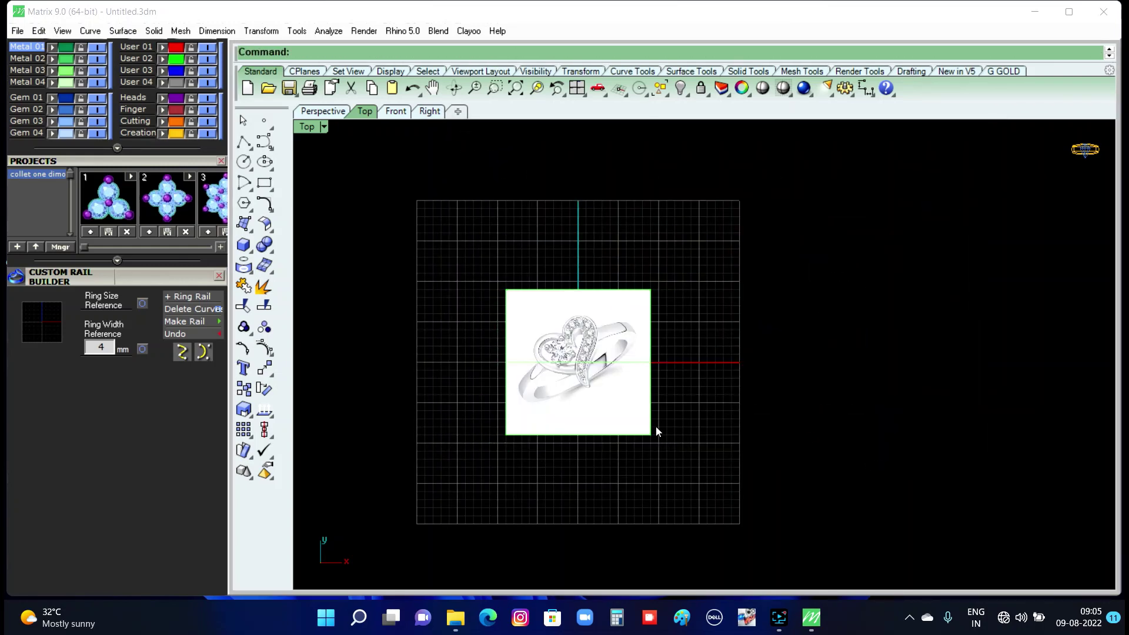
scroll(567, 377, "up", 5)
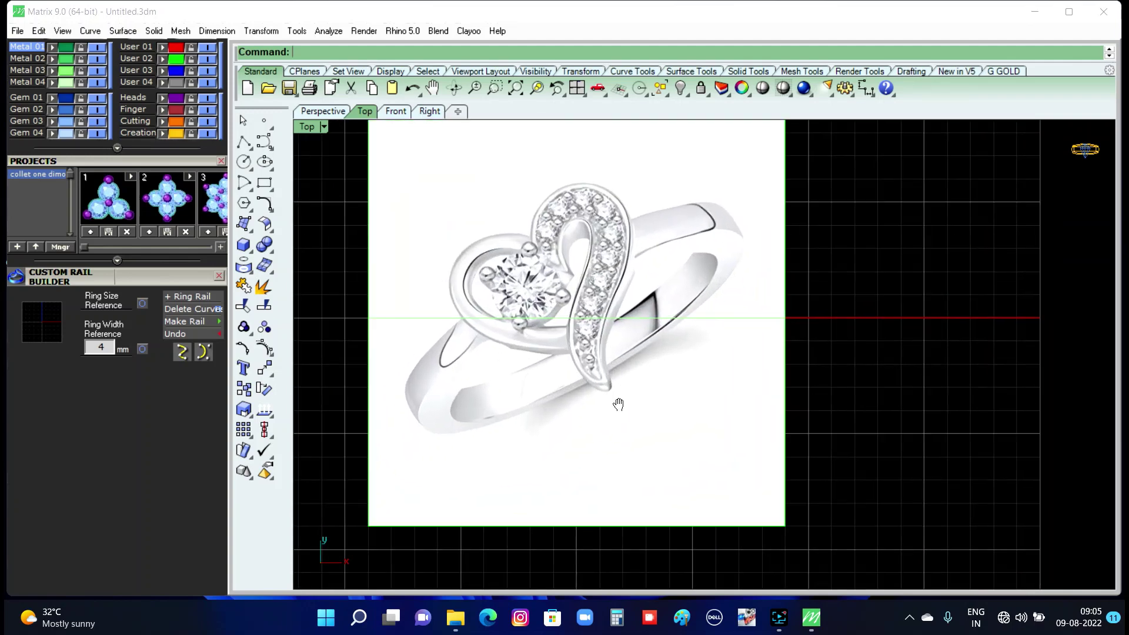
scroll(617, 411, "down", 2)
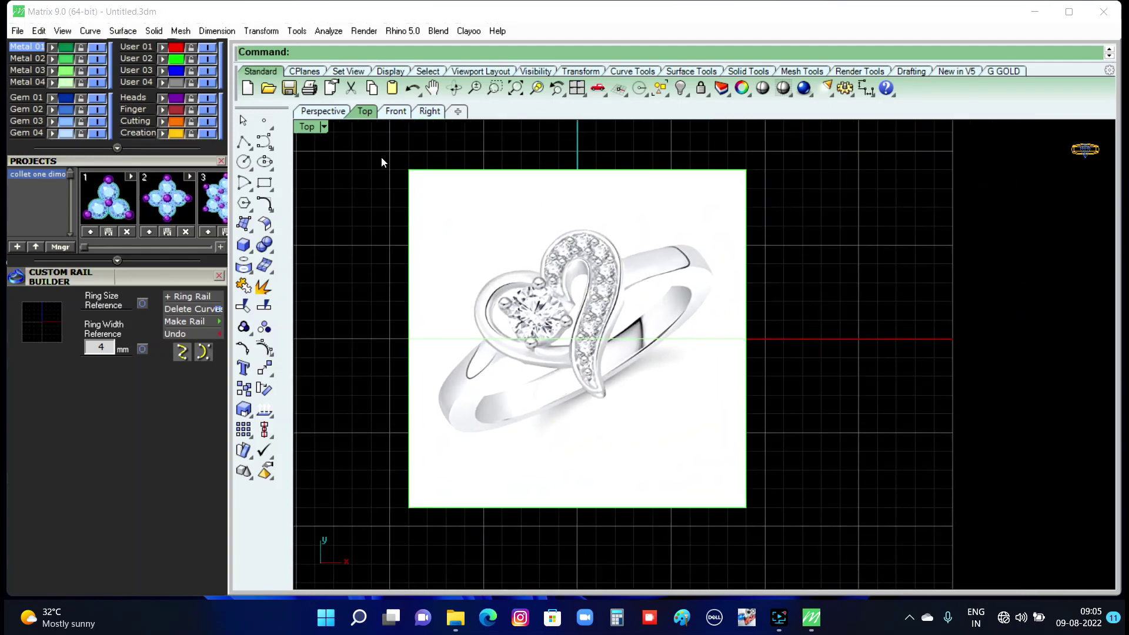
Draw a vertical centre polyline from the photo's top-edge midpoint to its bottom-edge midpoint.
left_click(243, 142)
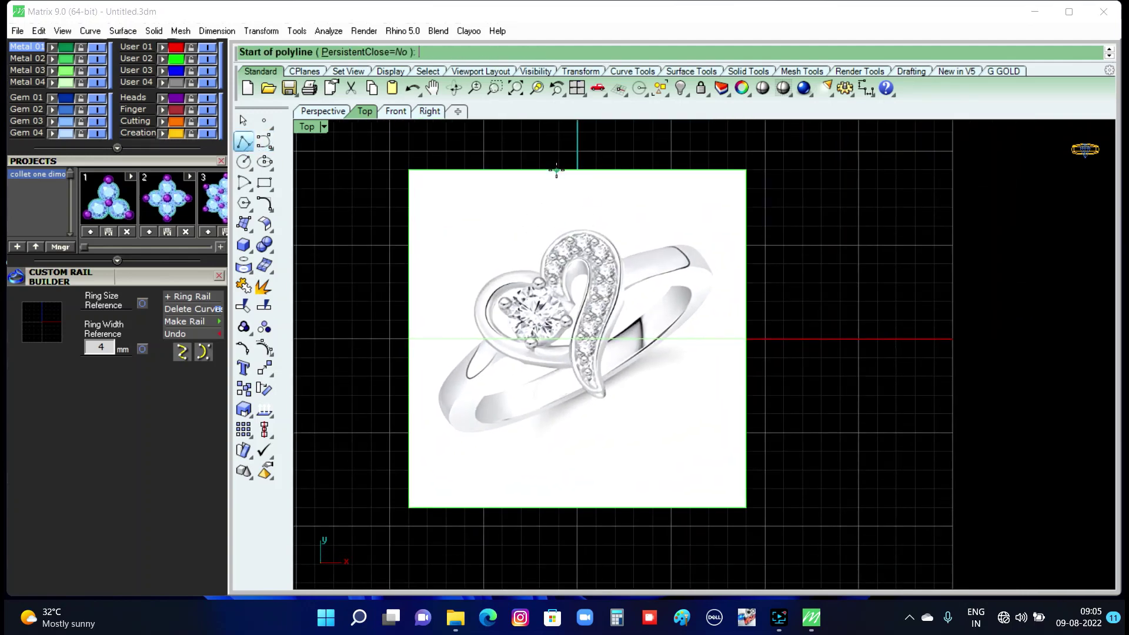
left_click(576, 172)
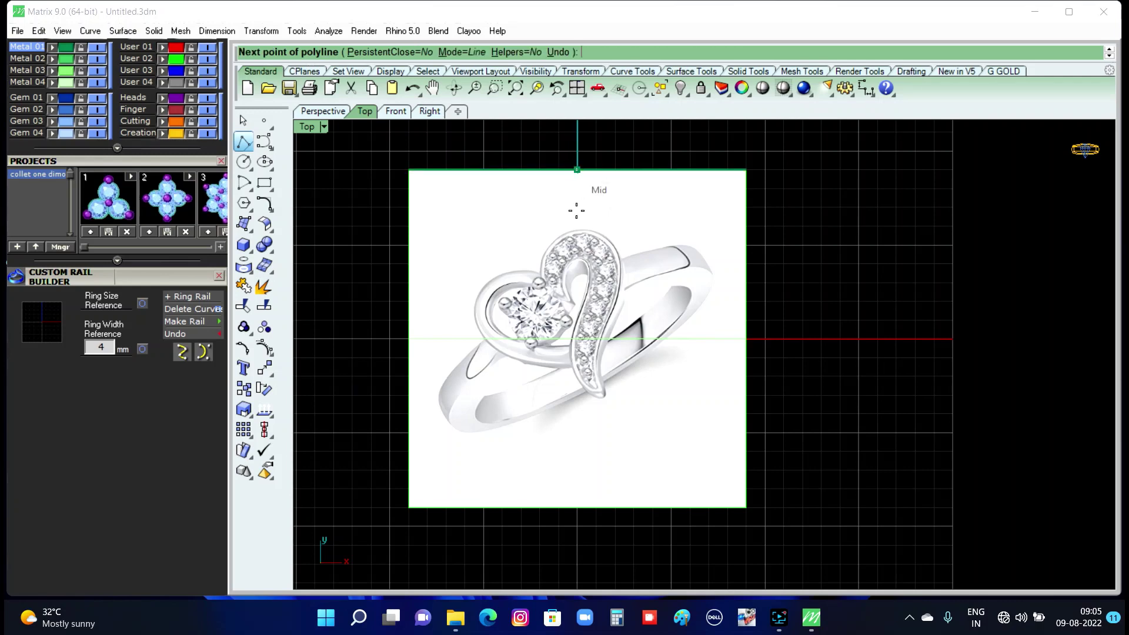
left_click(584, 513)
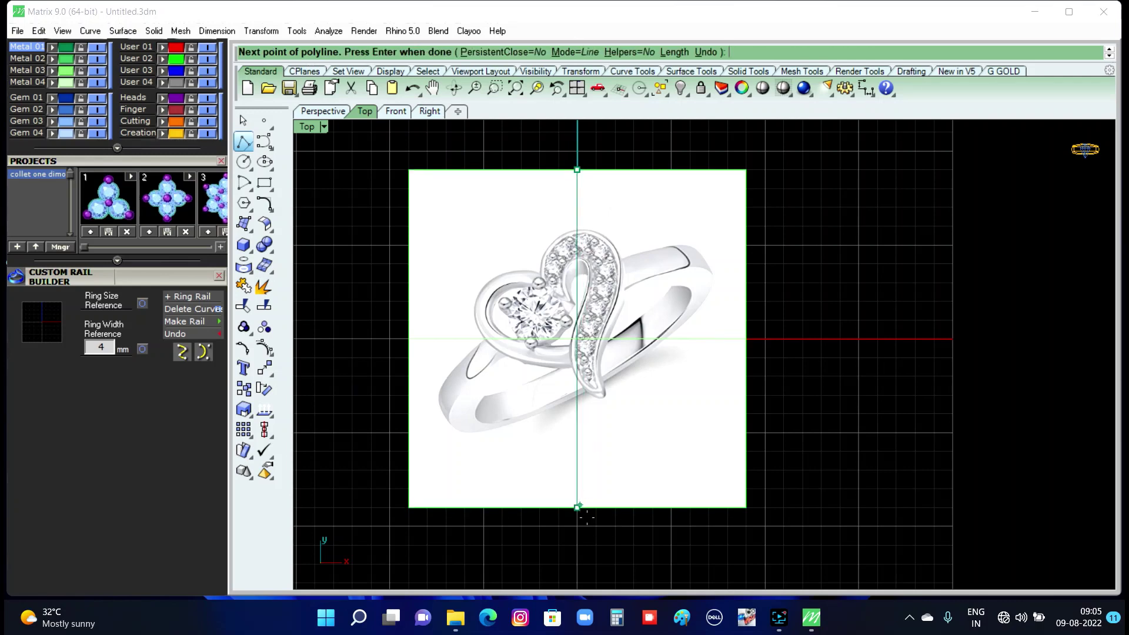
key("Return")
Rotate the reference photo about its centre until the ring band sits level.
right_click_drag(649, 493, 635, 468)
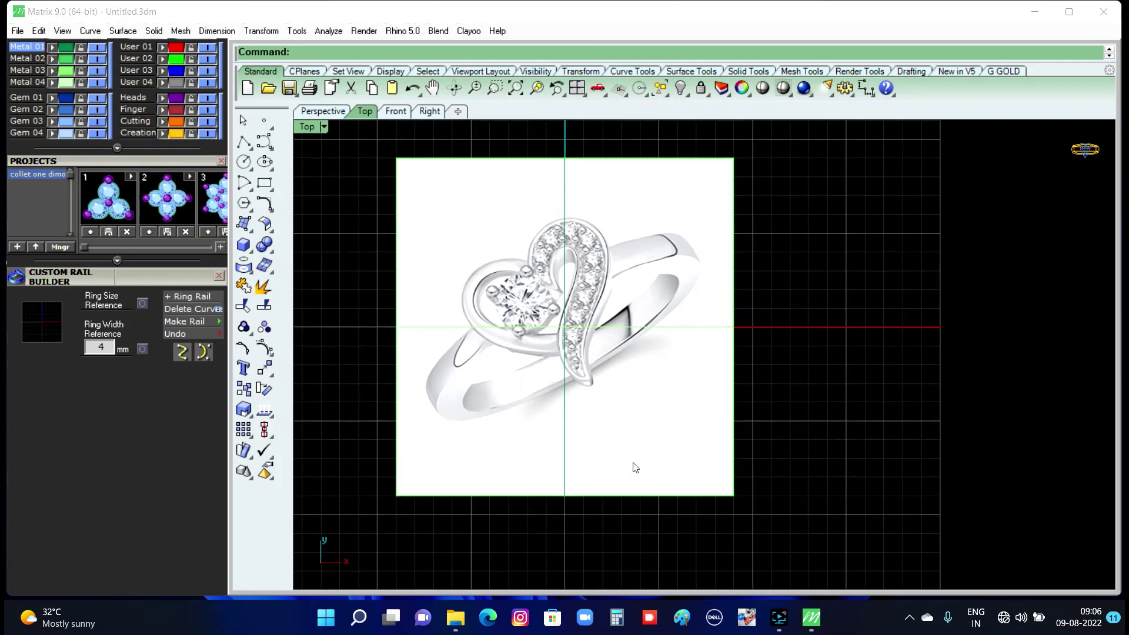
left_click(635, 467)
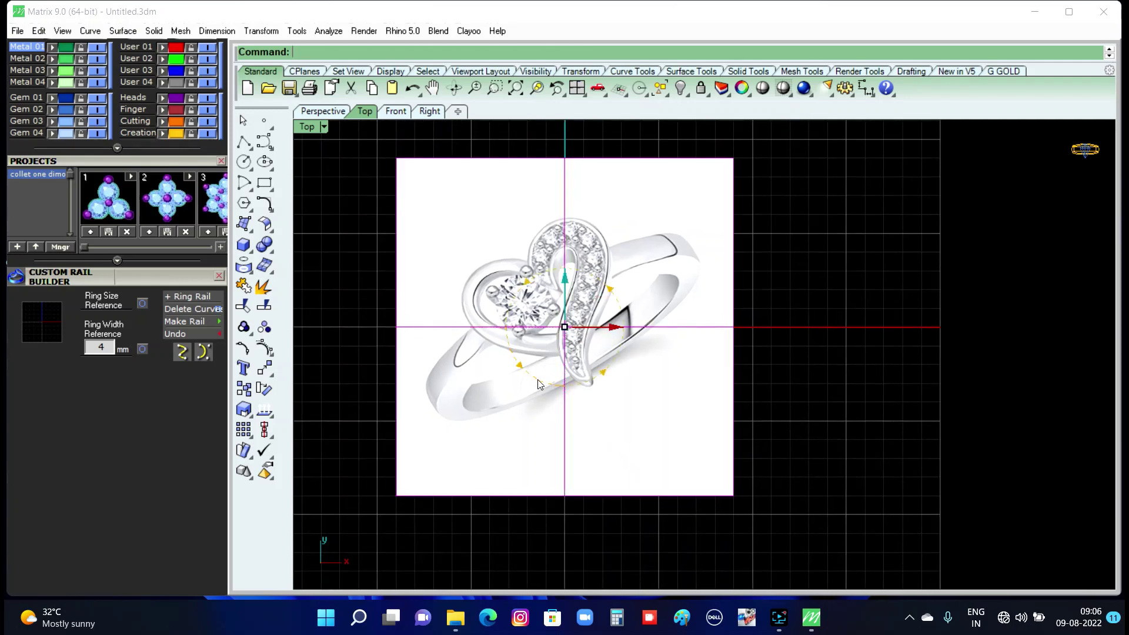
left_click_drag(539, 383, 509, 376)
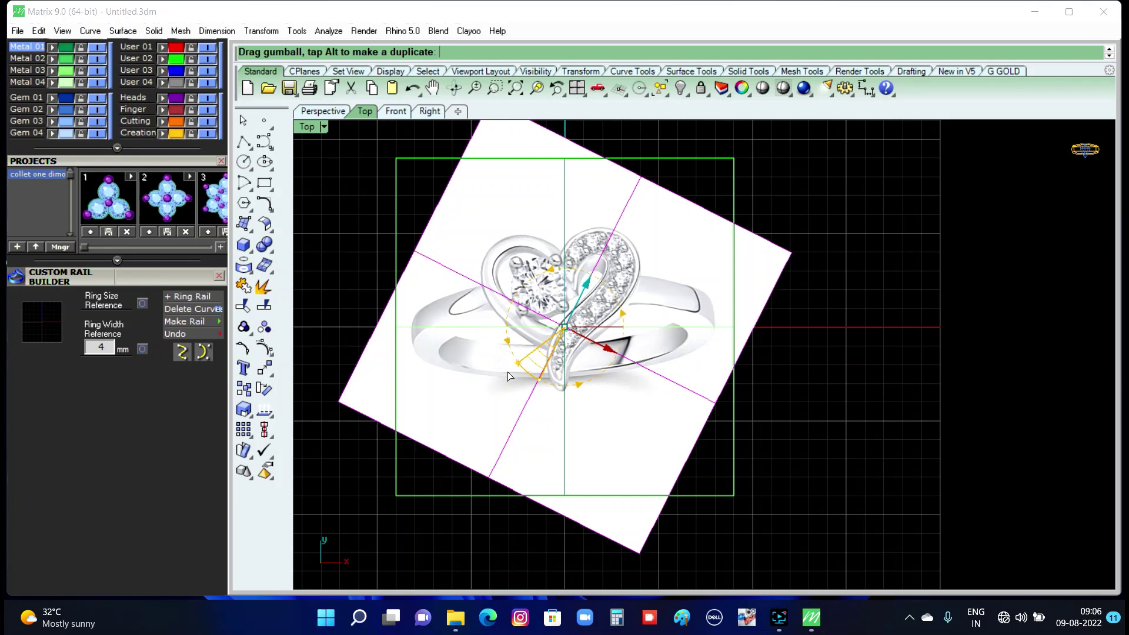
left_click_drag(508, 372, 505, 371)
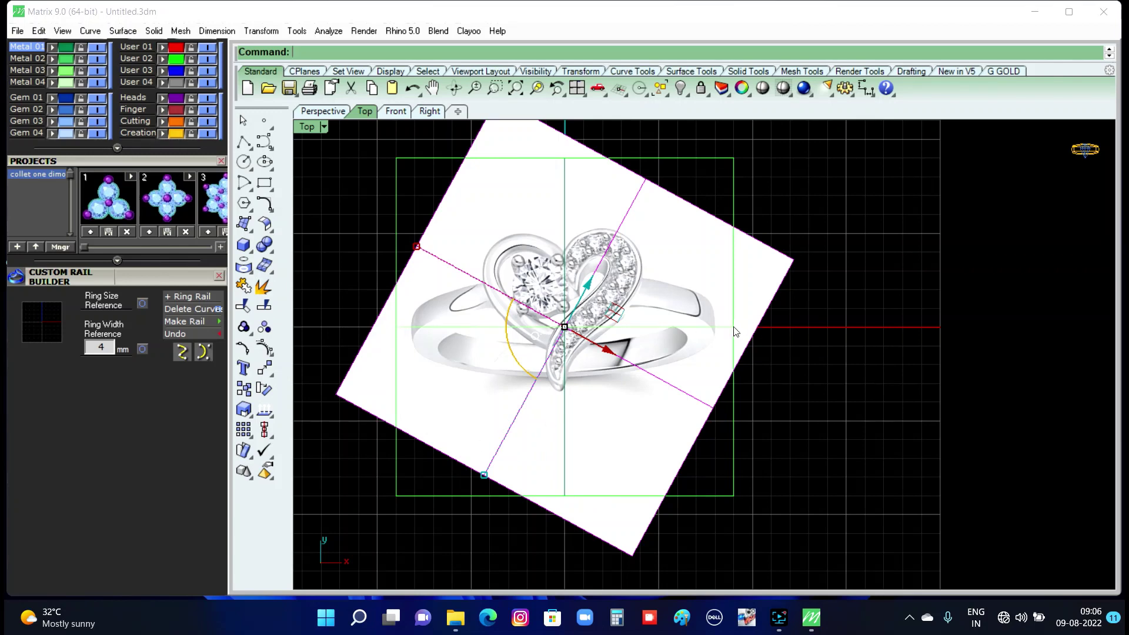
Scale the reference picture up from the origin using two reference points.
left_click(241, 413)
left_click(351, 424)
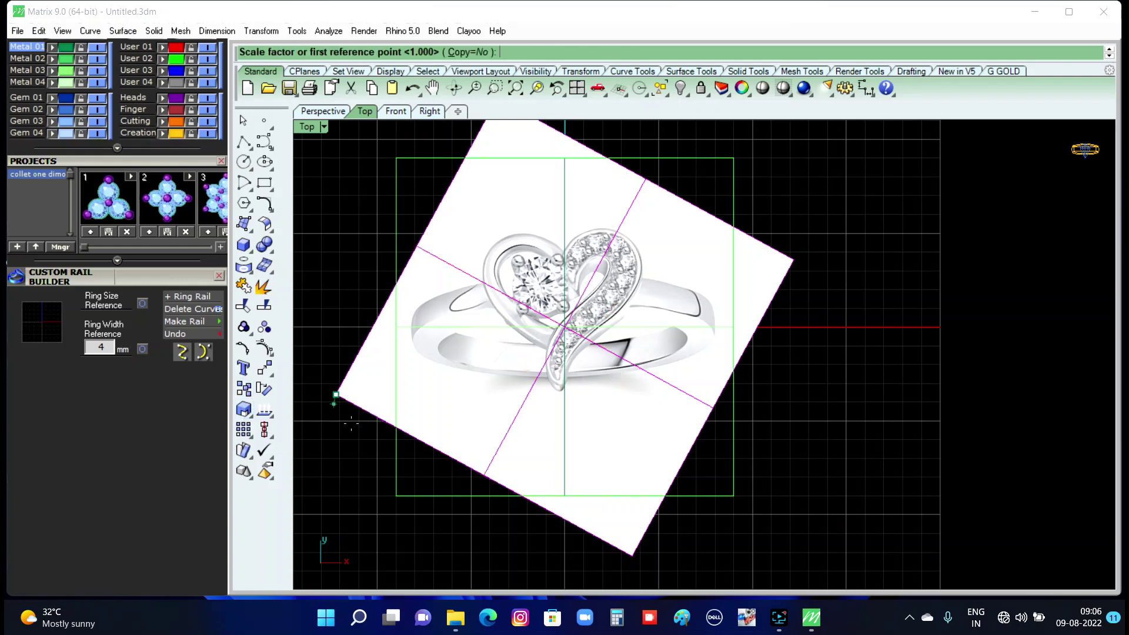
left_click(635, 558)
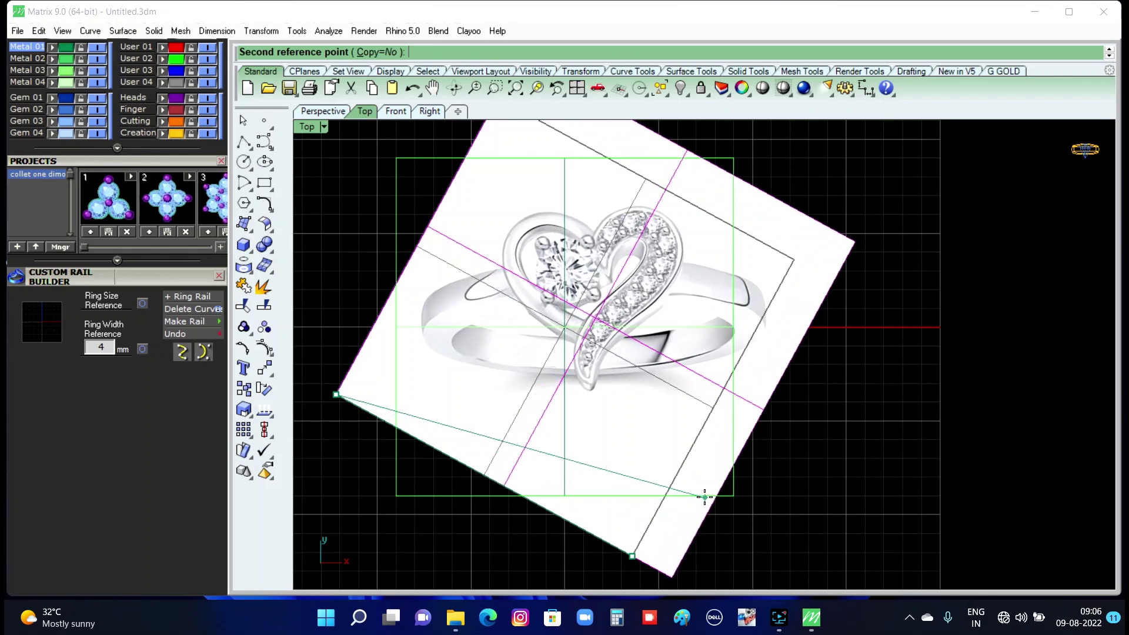
left_click(688, 499)
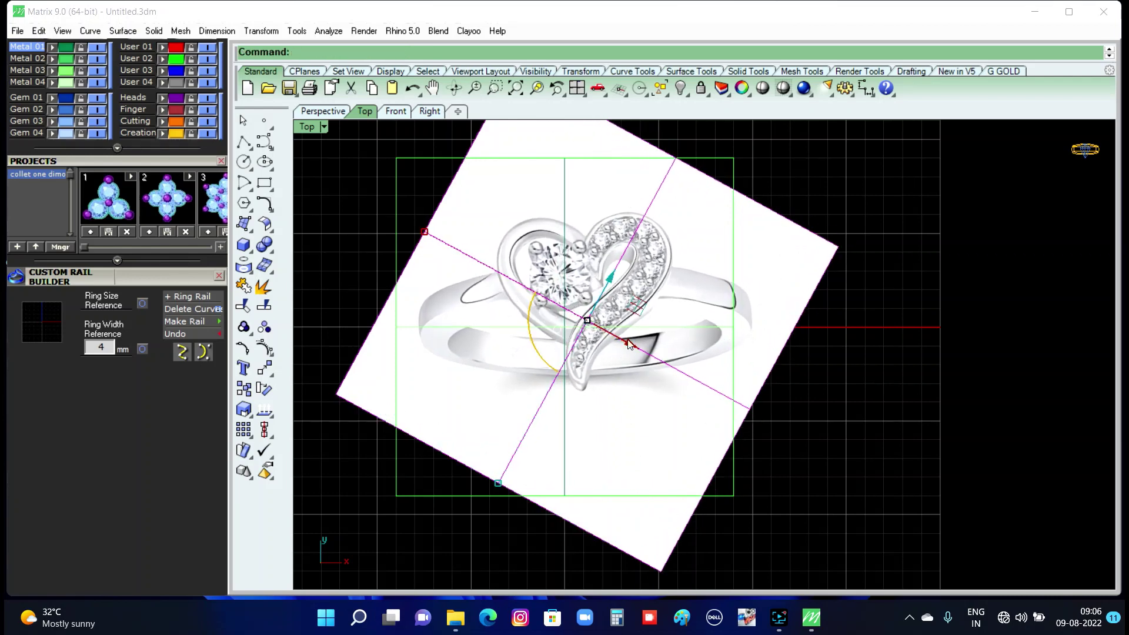
Nudge the picture with the gumball so the heart and band centre in the green rectangle.
left_click_drag(632, 347, 616, 338)
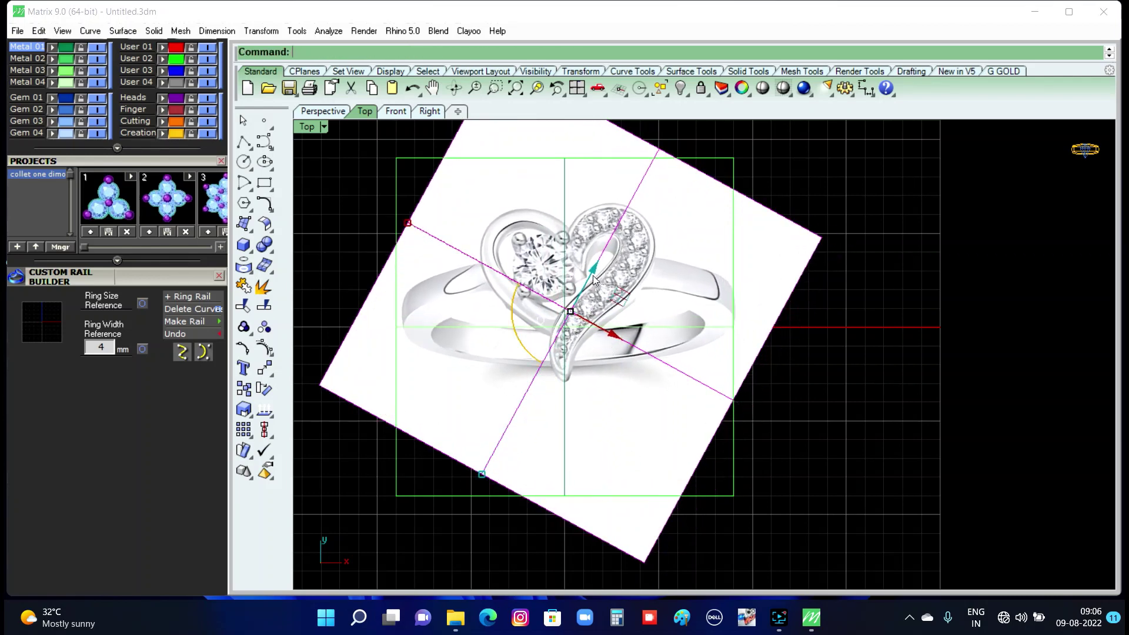
left_click_drag(597, 275, 593, 282)
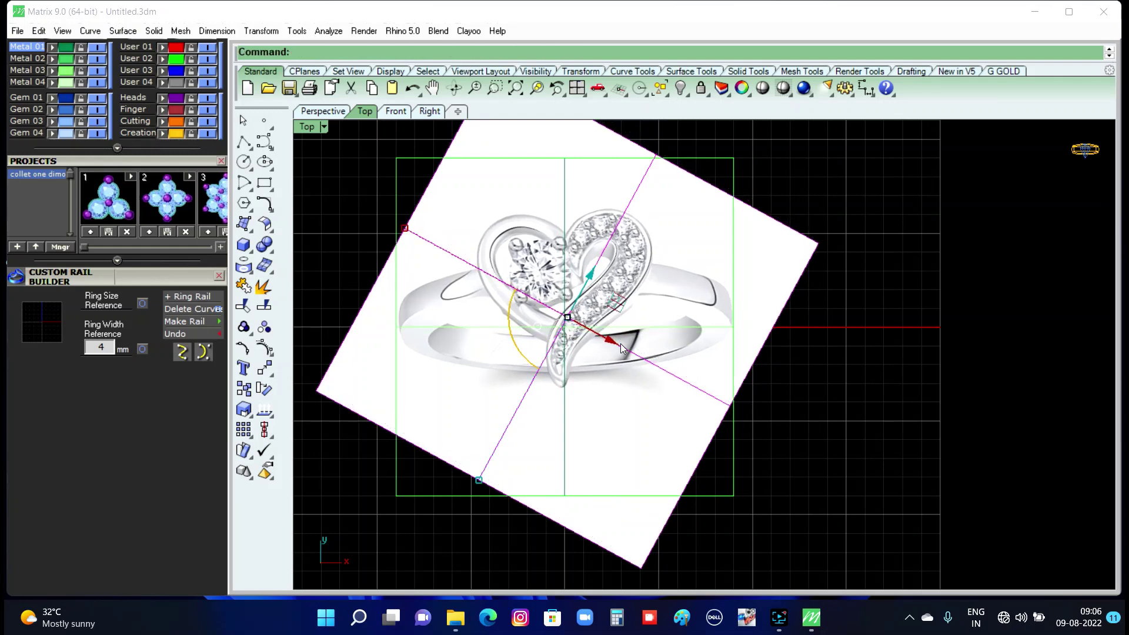
left_click_drag(610, 348, 605, 347)
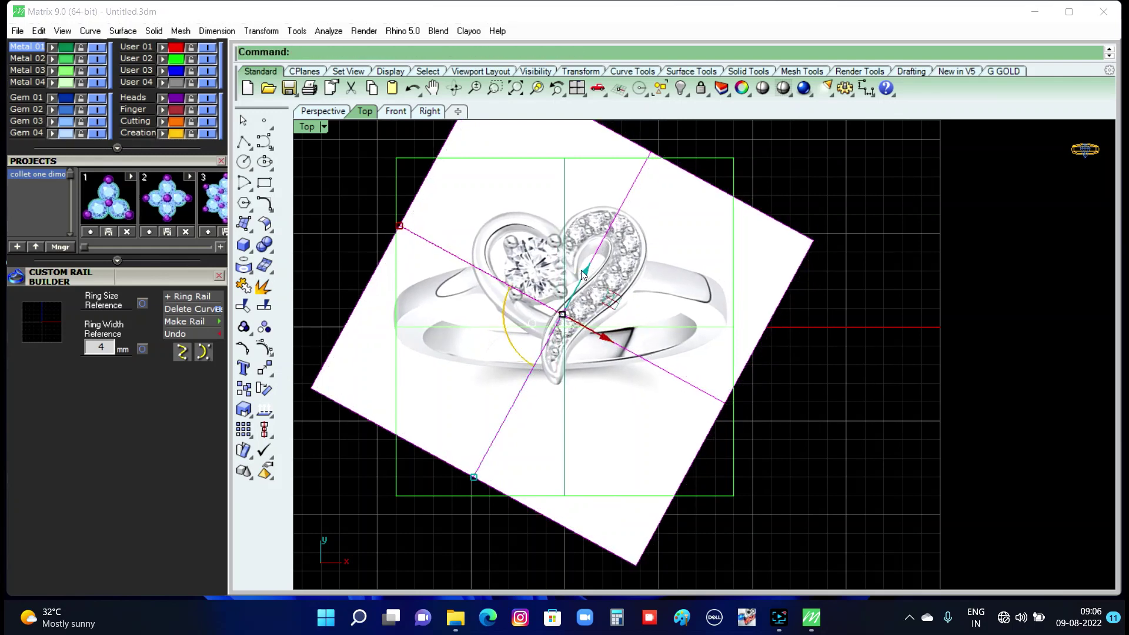
mouse_move(588, 281)
left_mouse_down()
mouse_move(573, 336)
mouse_move(591, 299)
left_mouse_up()
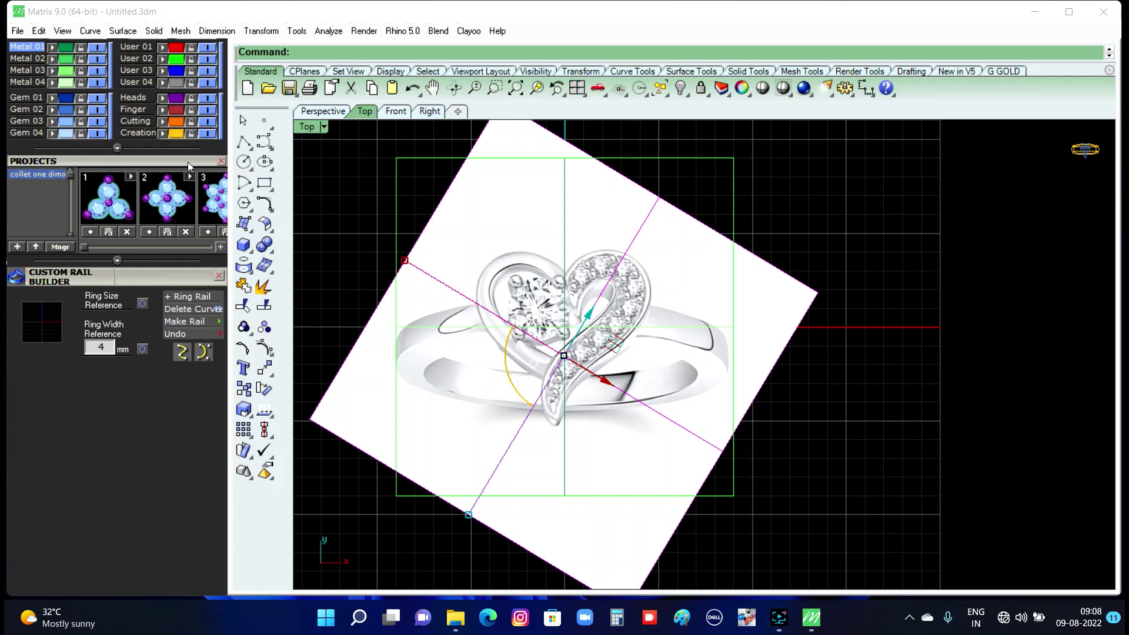
scroll(188, 161, "up", 3)
scroll(189, 161, "up", 3)
scroll(188, 161, "up", 2)
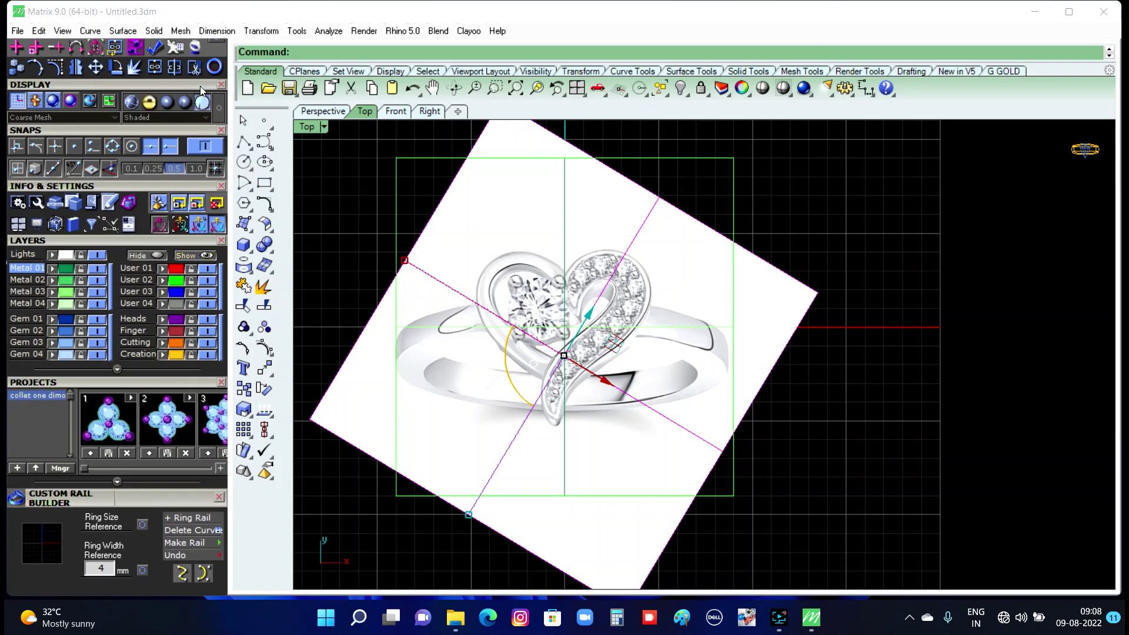
left_click(171, 69)
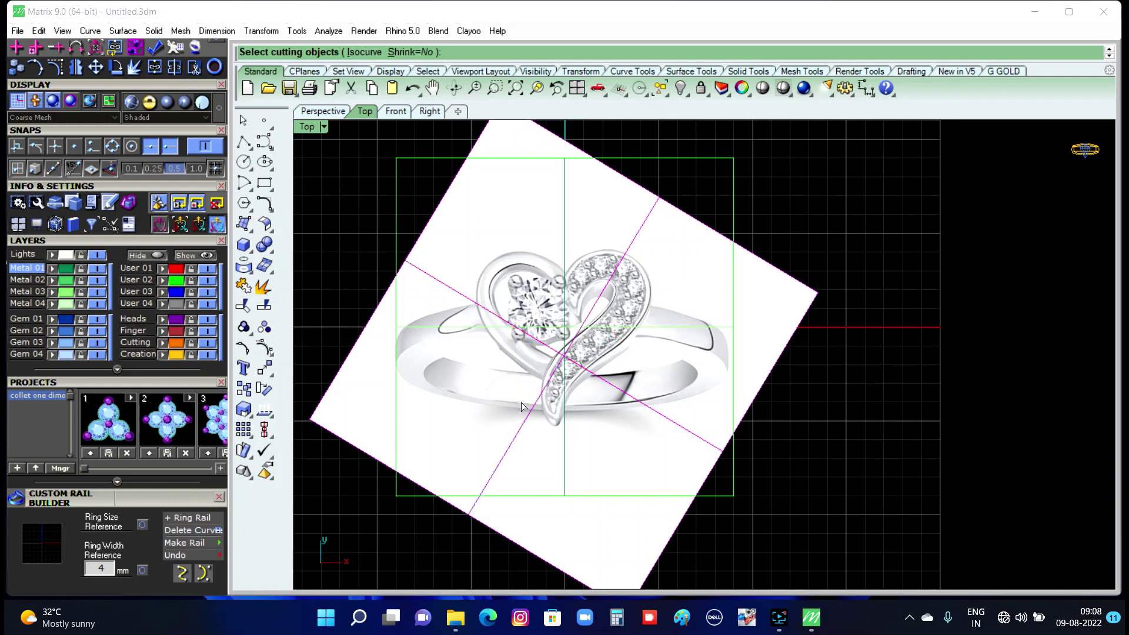
Split the reference picture with the green rectangle and delete the four outside pieces.
left_click(397, 444)
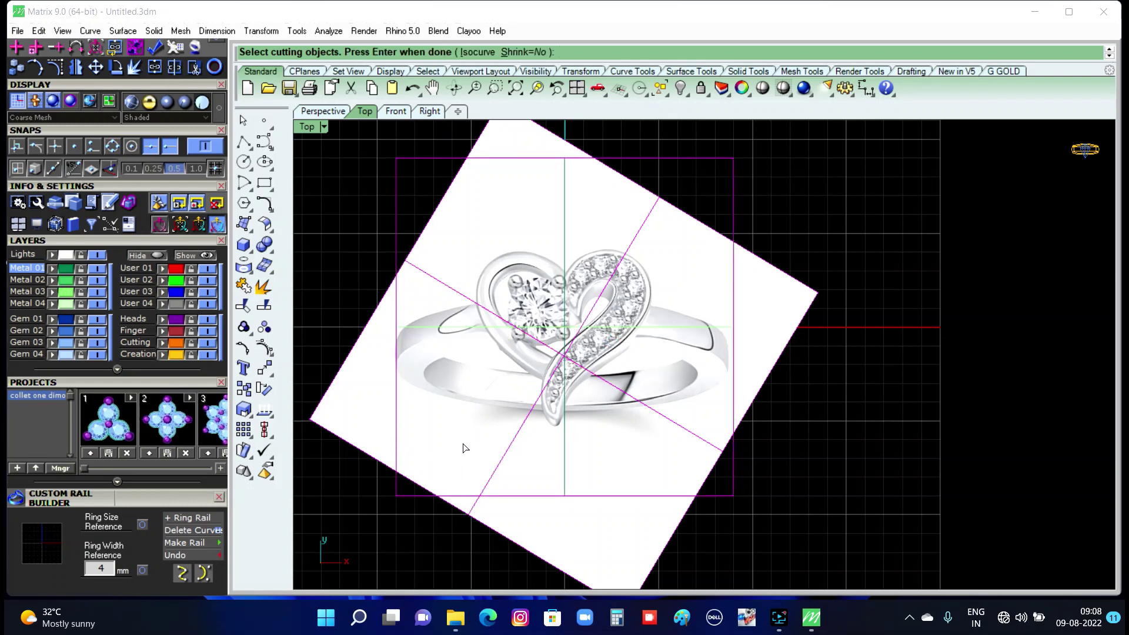
key("Return")
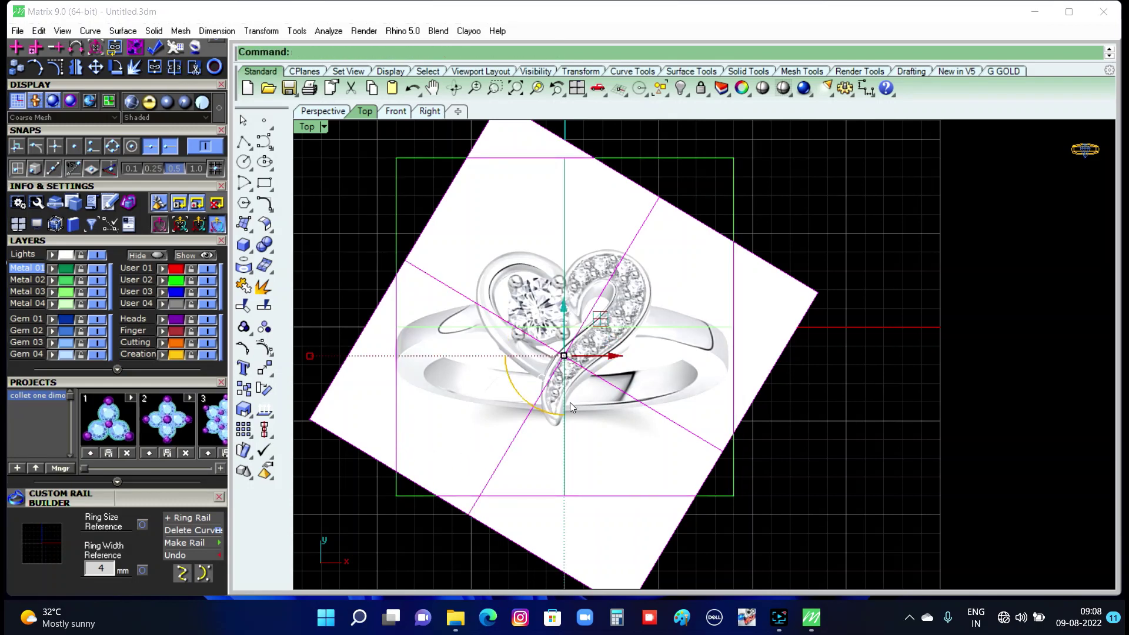
left_click(771, 333)
key("Delete")
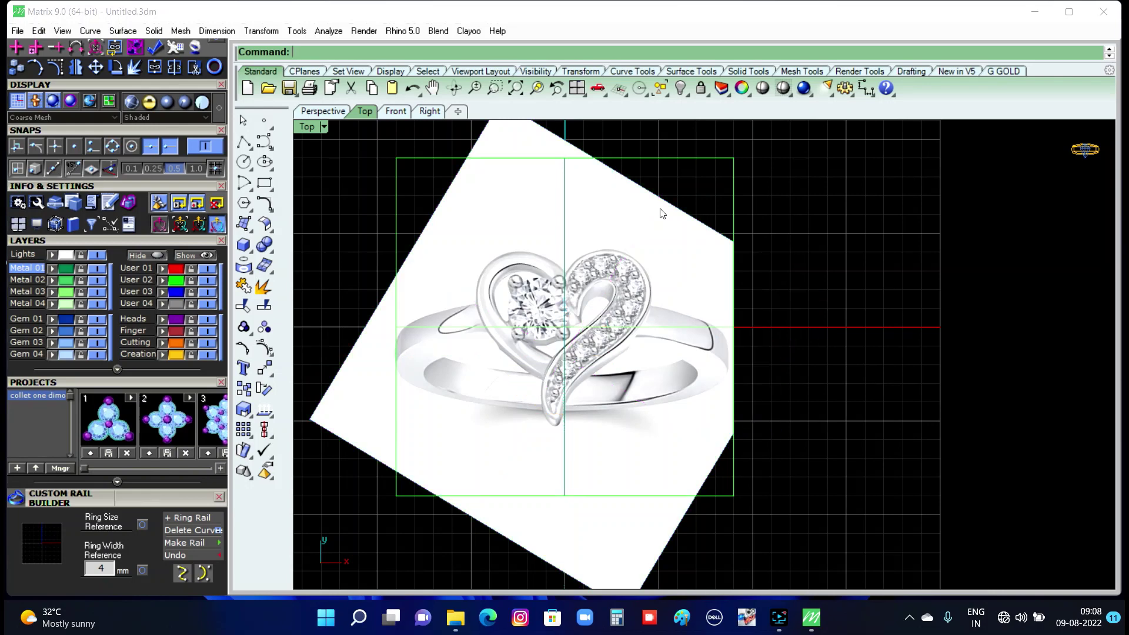
left_click(507, 147)
key("Delete")
left_click(365, 359)
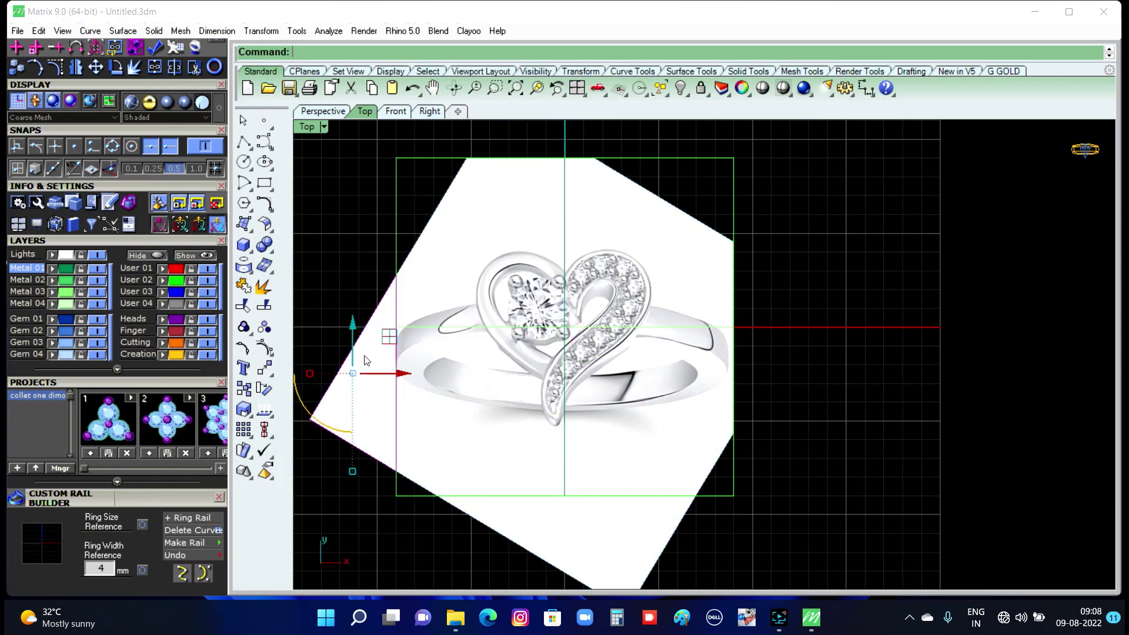
key("Delete")
left_click(599, 560)
key("Delete")
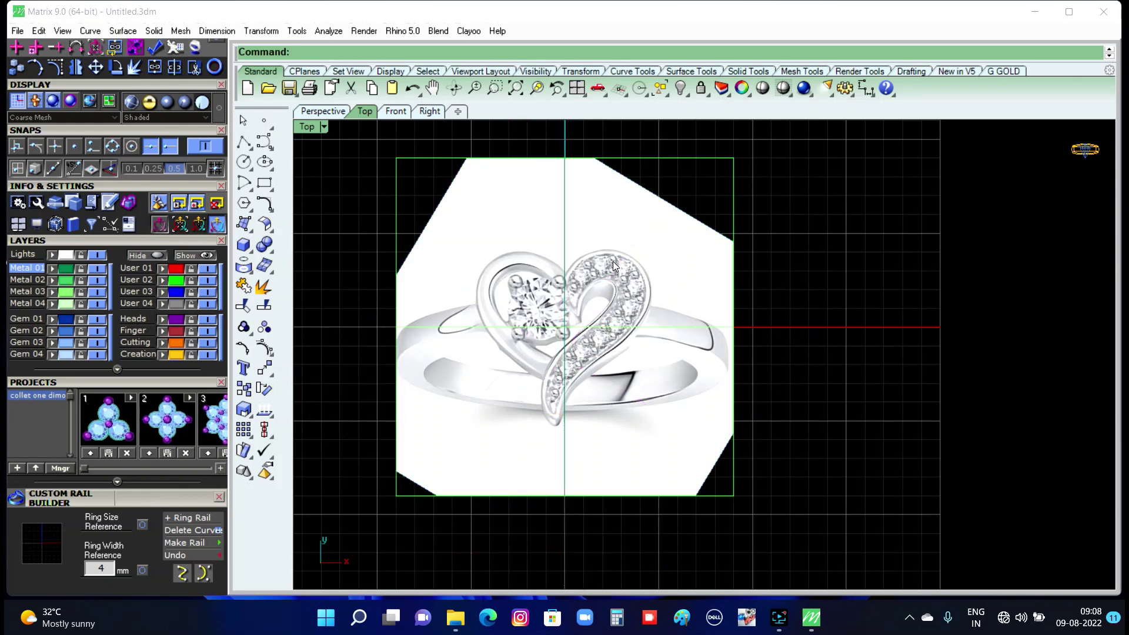
Lock the trimmed reference picture in place.
left_click(671, 412)
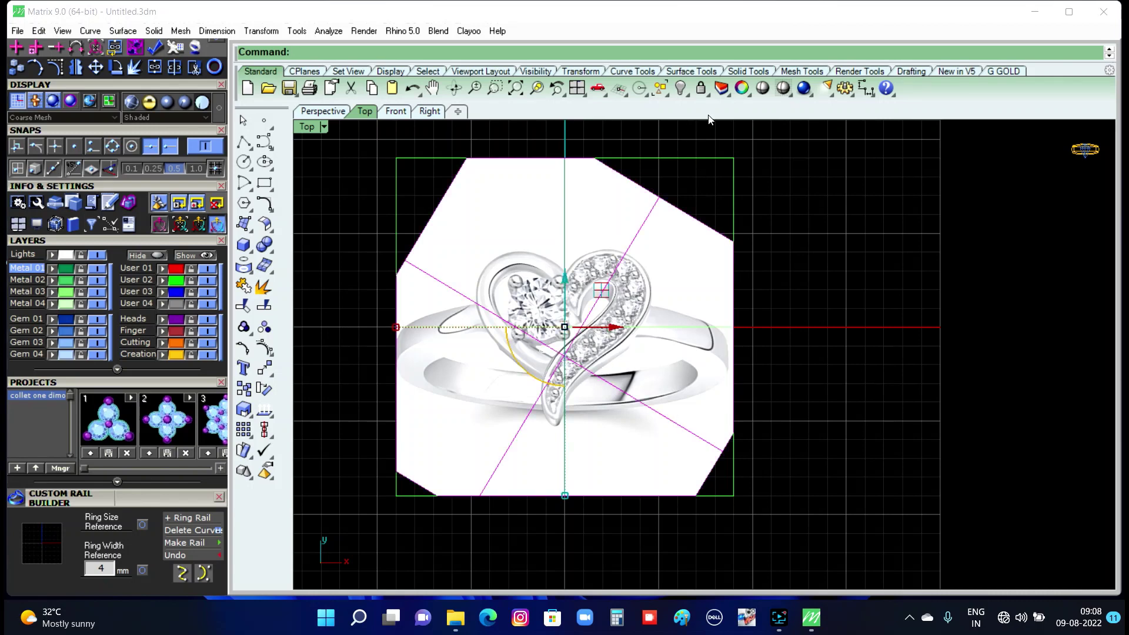
left_click(703, 91)
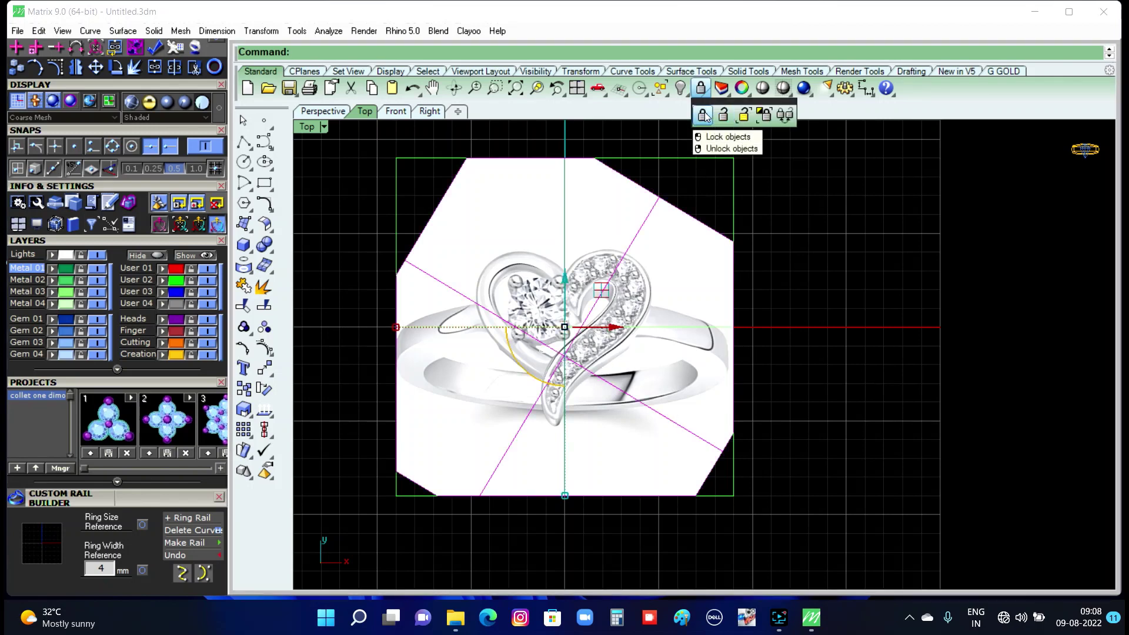
left_click(705, 116)
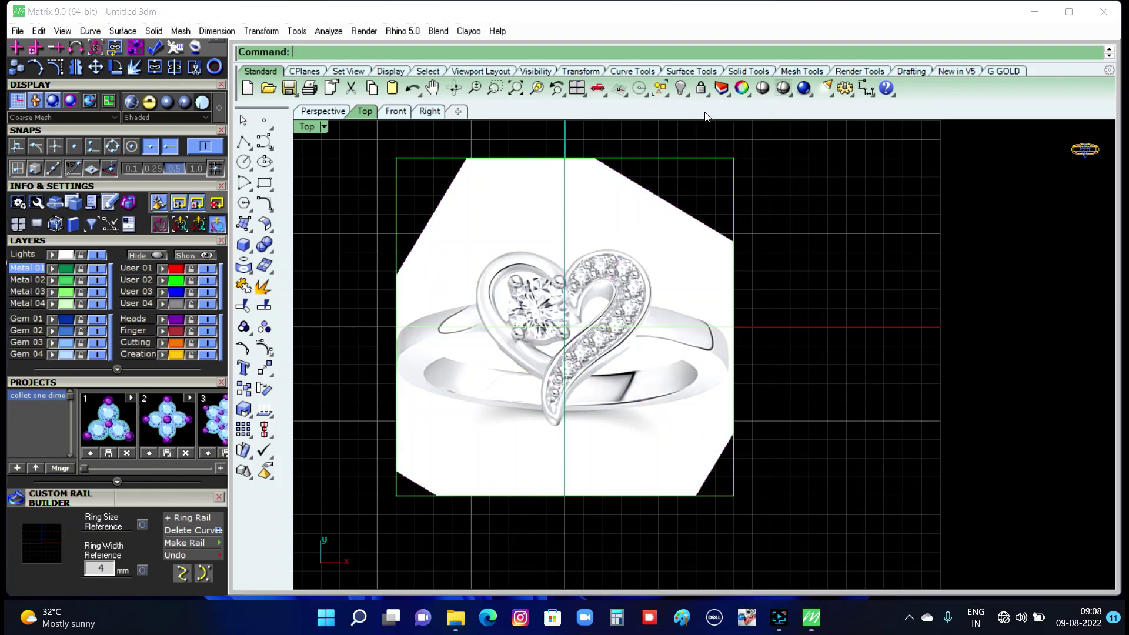
left_click(263, 143)
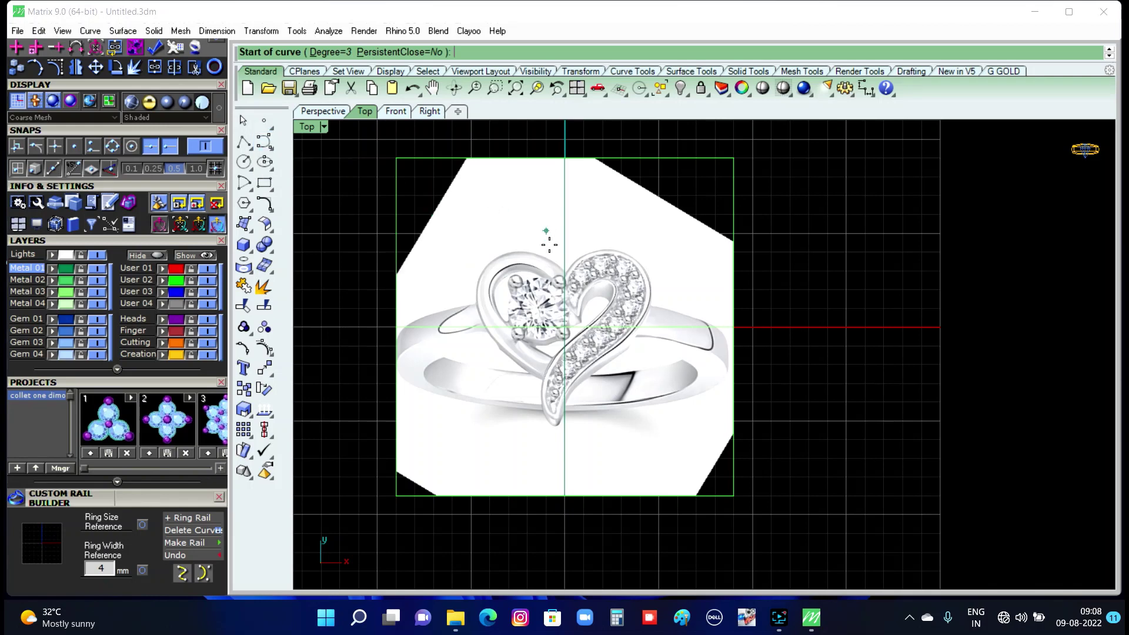
Trace a control-point curve from the heart's inner dip up and over the right lobe.
right_click_drag(575, 313, 550, 330)
scroll(551, 330, "up", 2)
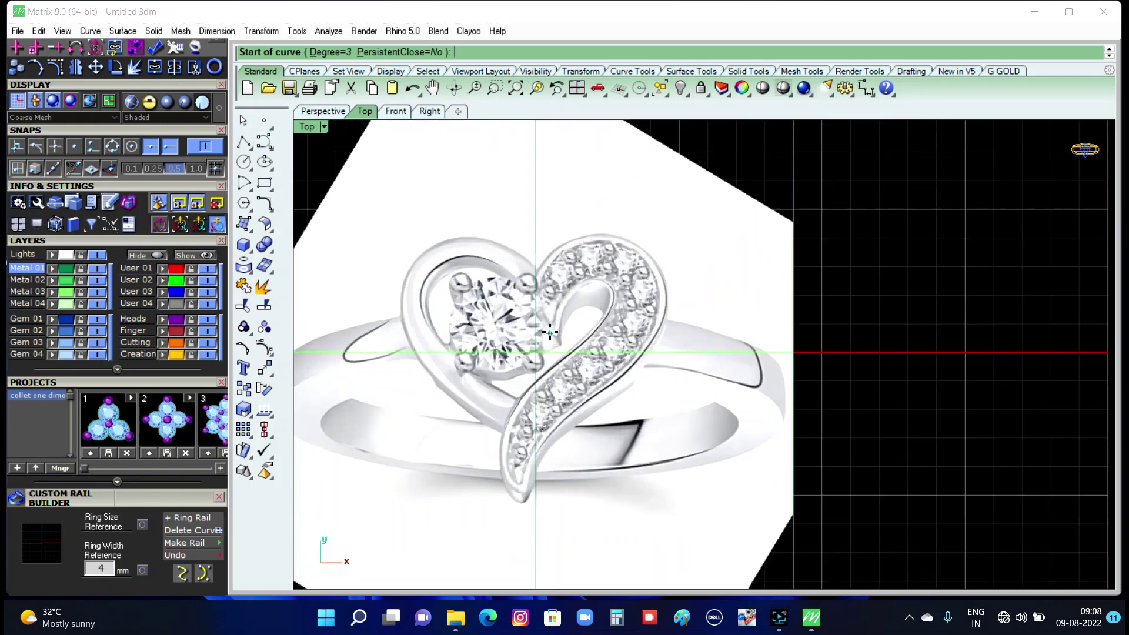
scroll(556, 333, "up", 1)
scroll(573, 340, "up", 2)
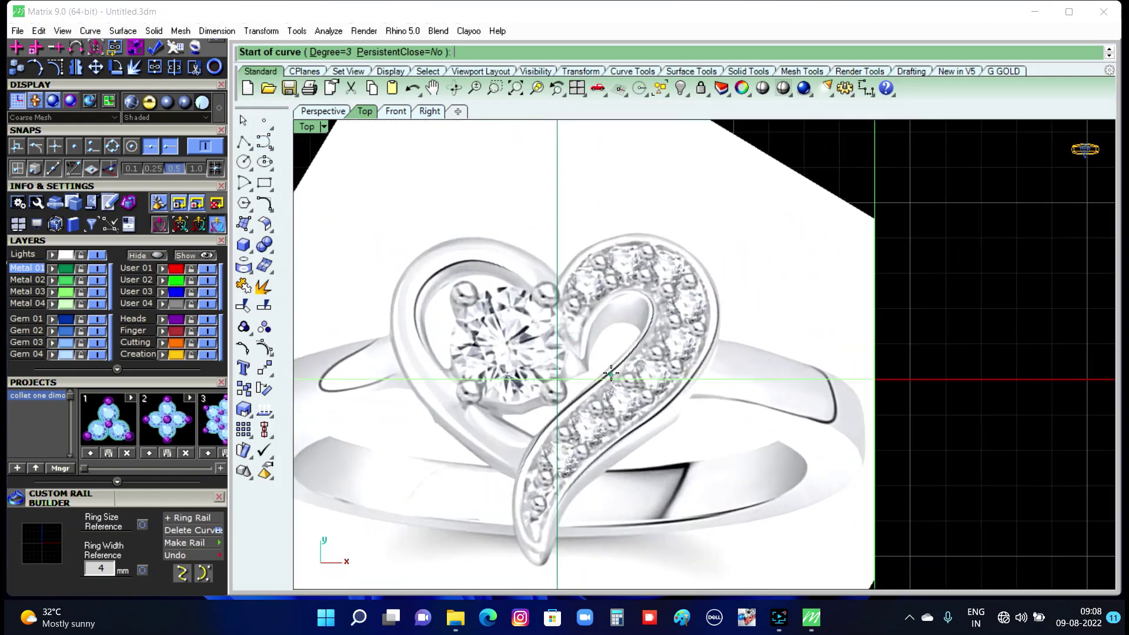
scroll(582, 359, "up", 1)
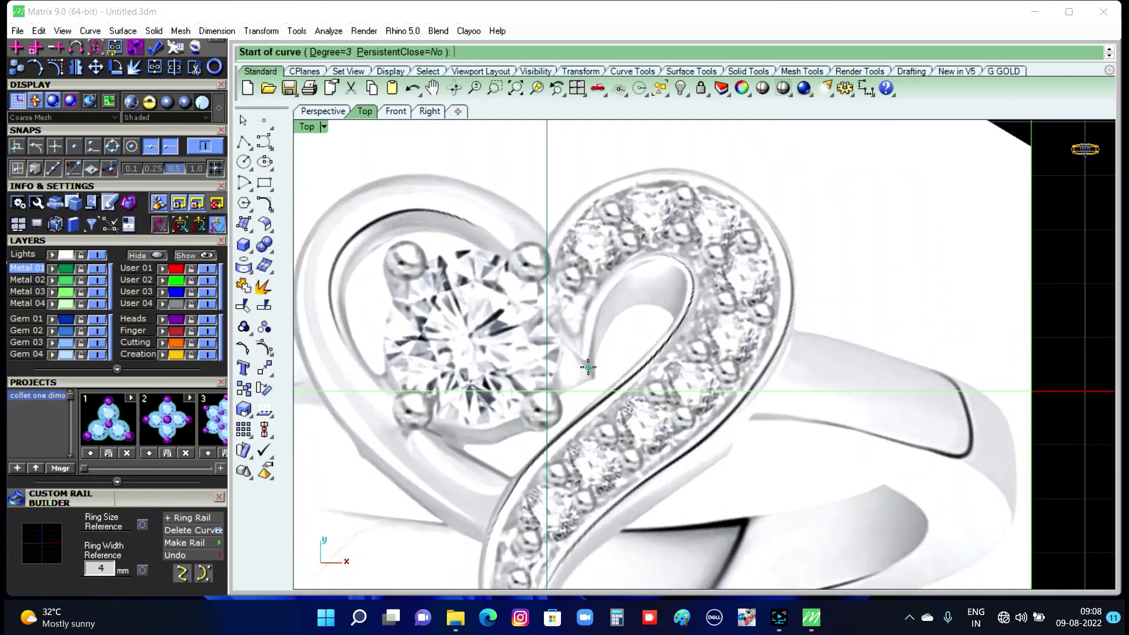
left_click(586, 370)
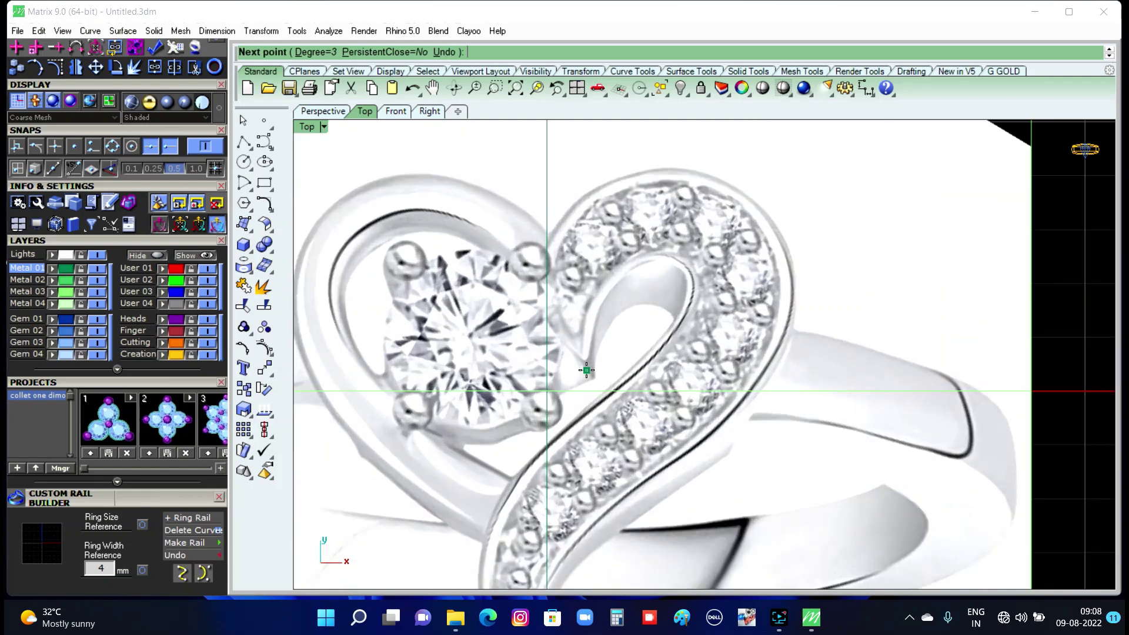
left_click(560, 336)
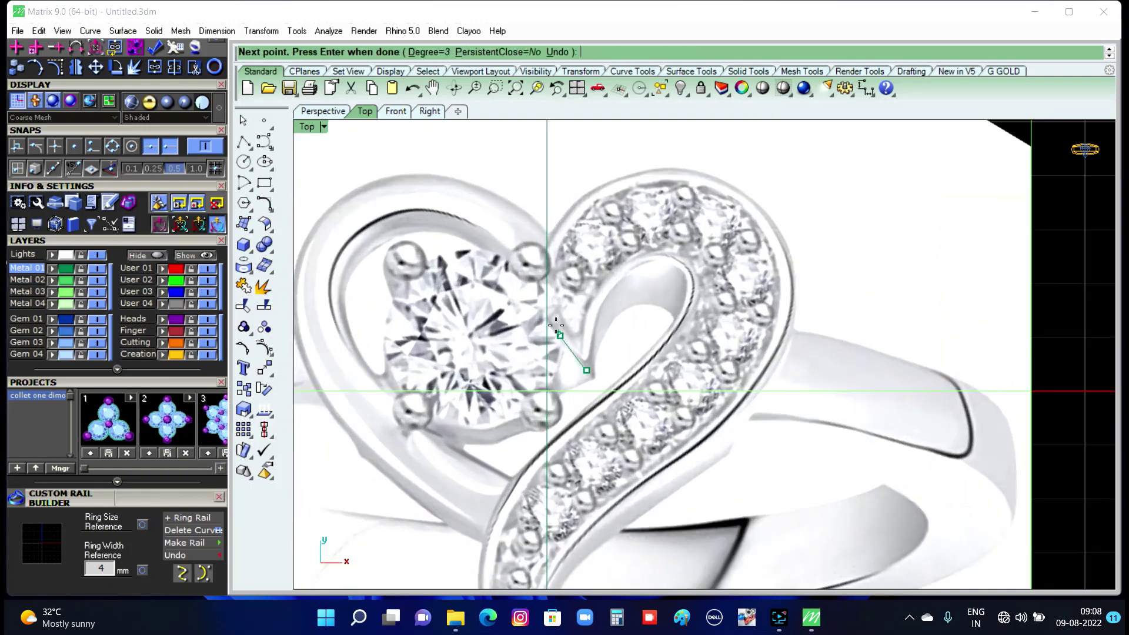
left_click(544, 292)
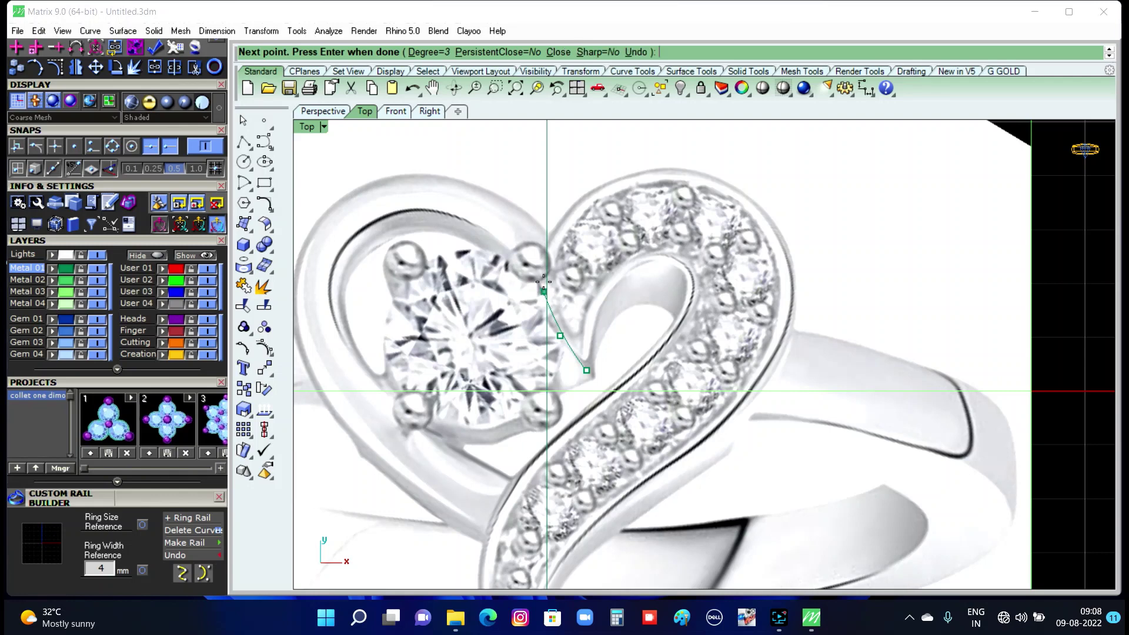
left_click(547, 239)
left_click(567, 207)
left_click(601, 184)
left_click(634, 171)
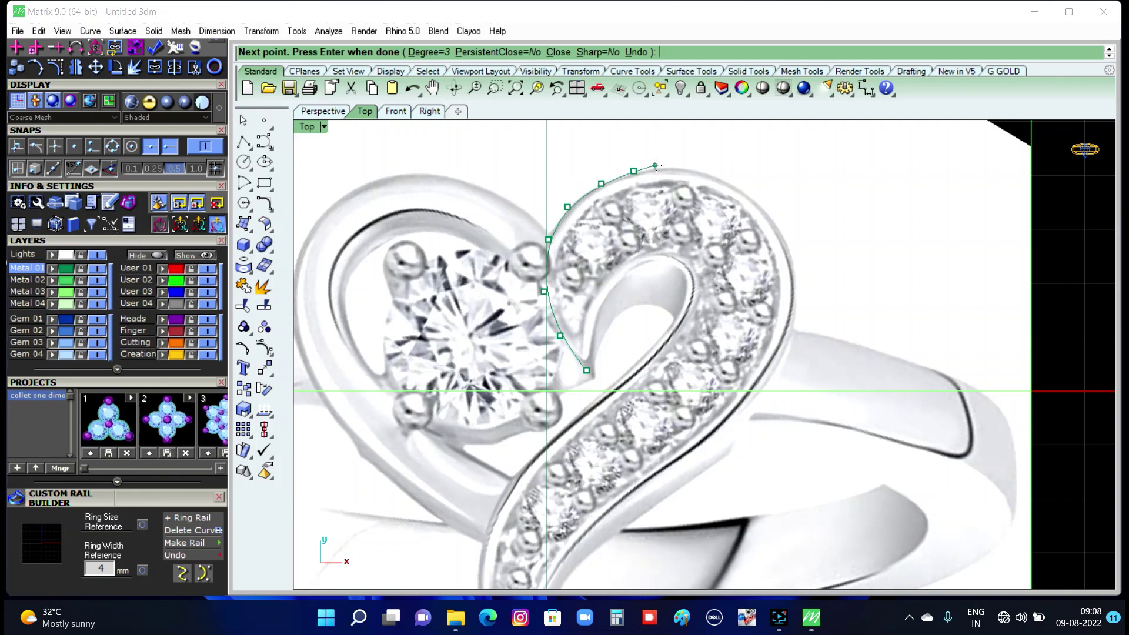
left_click(668, 164)
left_click(705, 171)
left_click(745, 193)
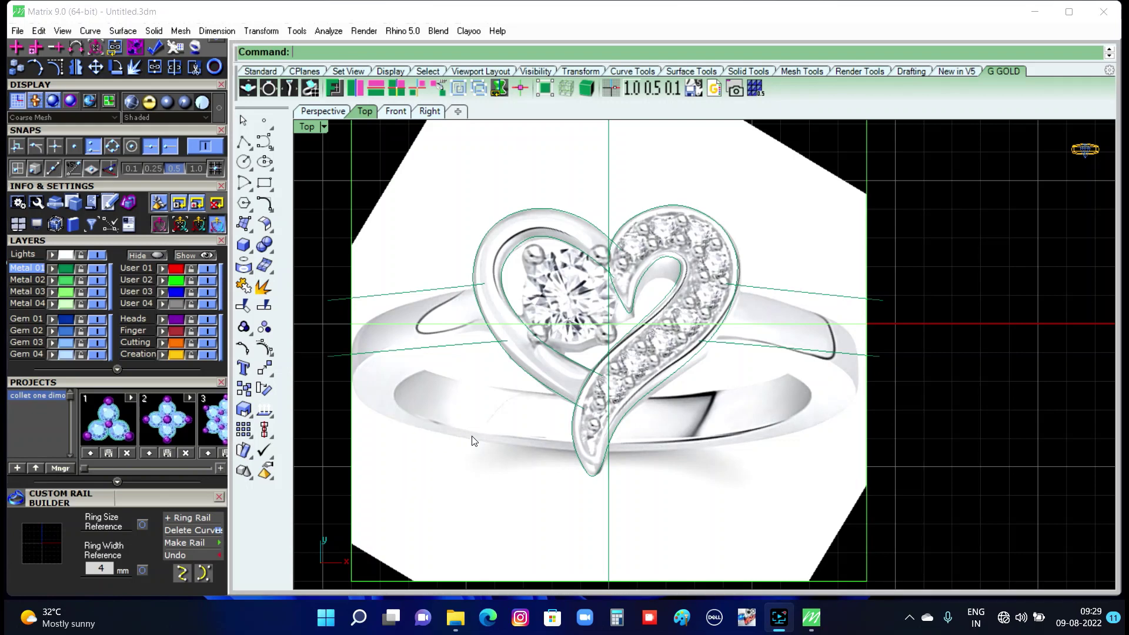
left_click(262, 73)
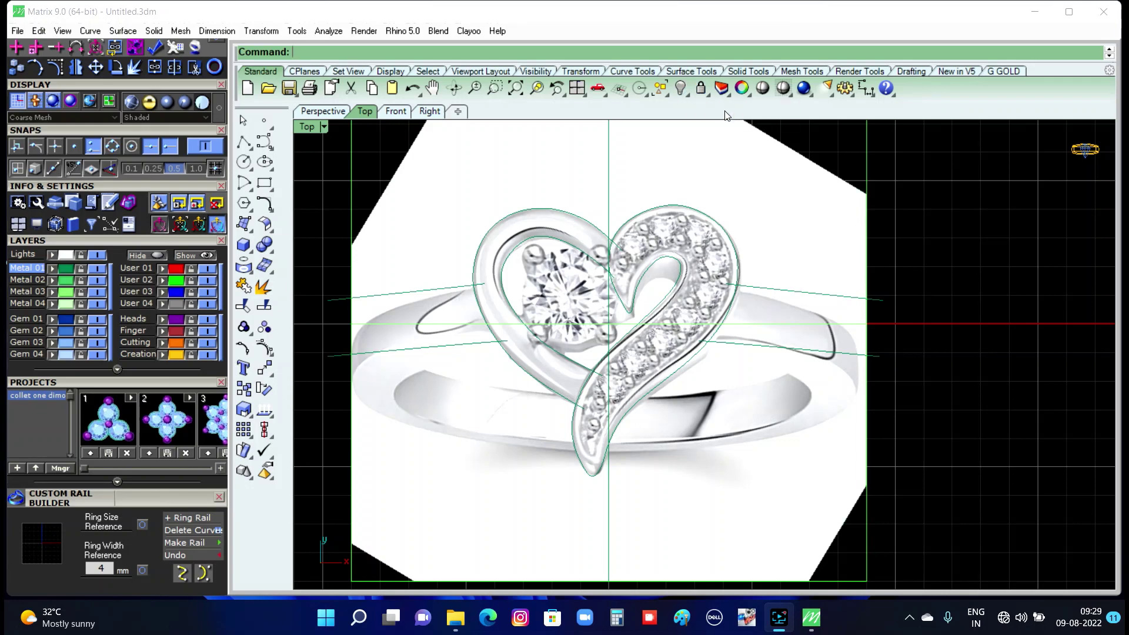
Hide the reference picture and zoom in on the traced curves.
left_click(759, 192)
left_click(680, 94)
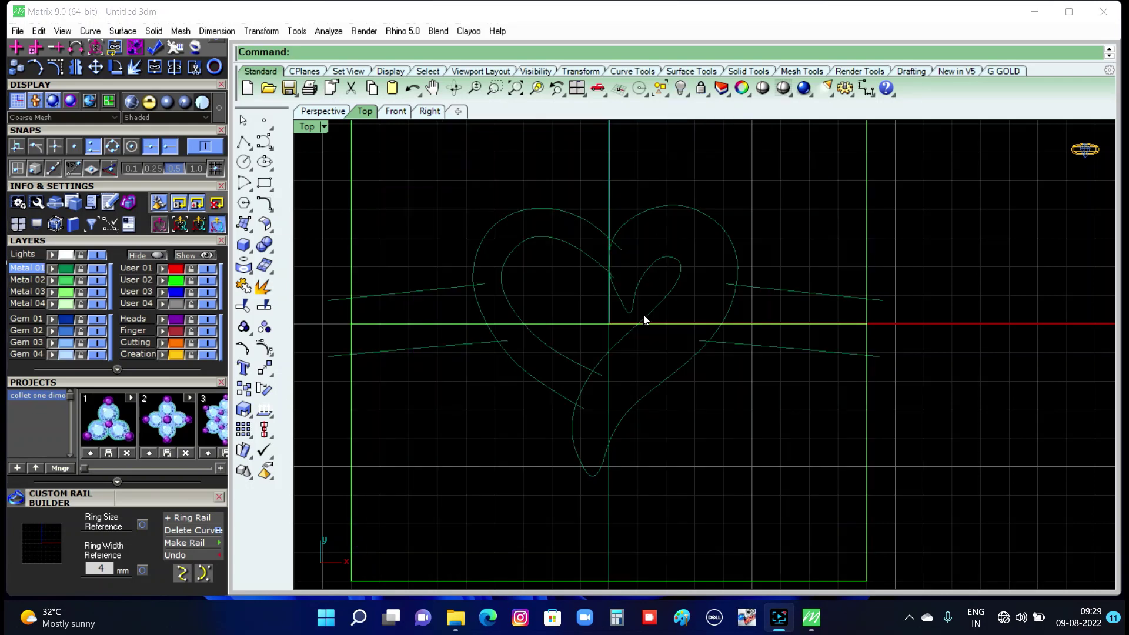
scroll(645, 321, "up", 2)
scroll(644, 320, "up", 2)
scroll(644, 320, "up", 1)
scroll(628, 262, "up", 1)
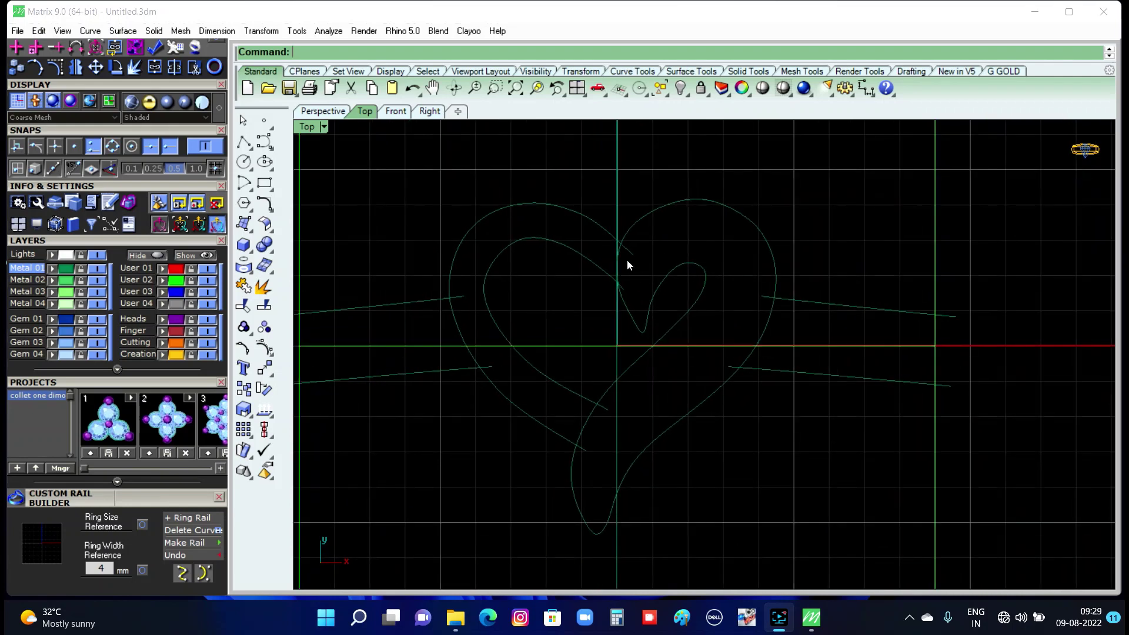
scroll(629, 260, "up", 1)
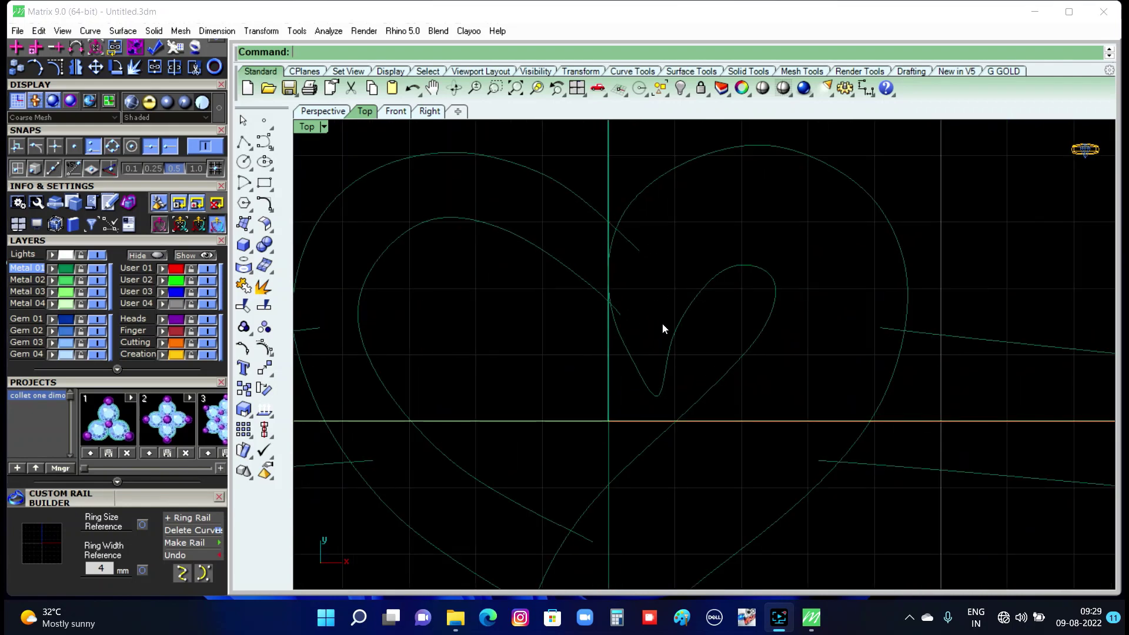
scroll(712, 245, "down", 2)
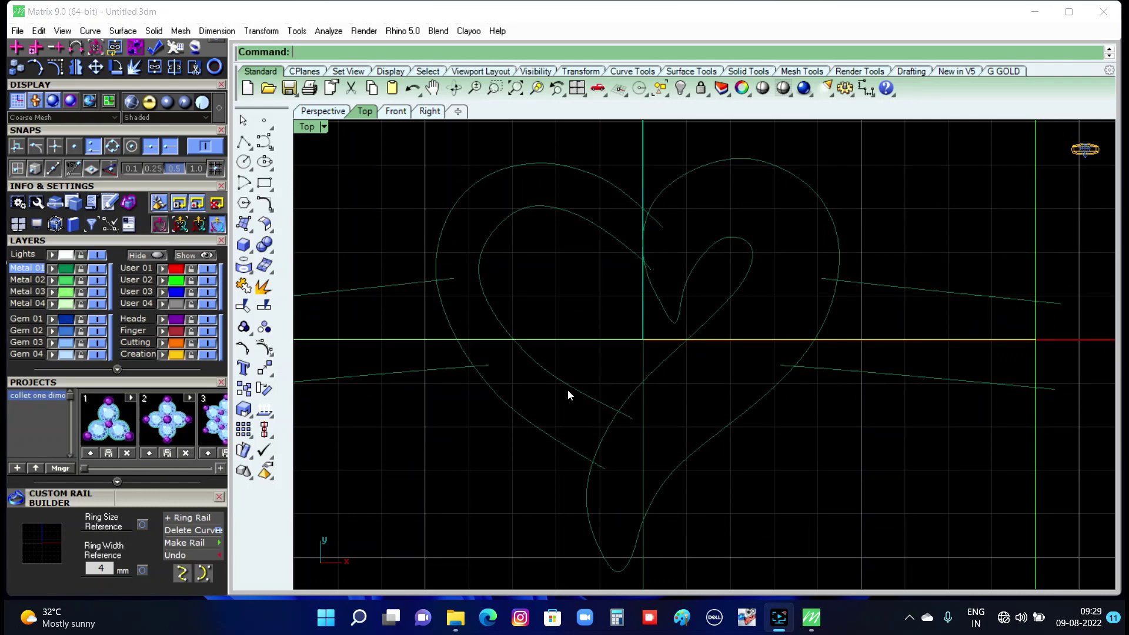
Draw short polylines closing the left band-to-heart gap and the heart's top notch.
left_click(259, 143)
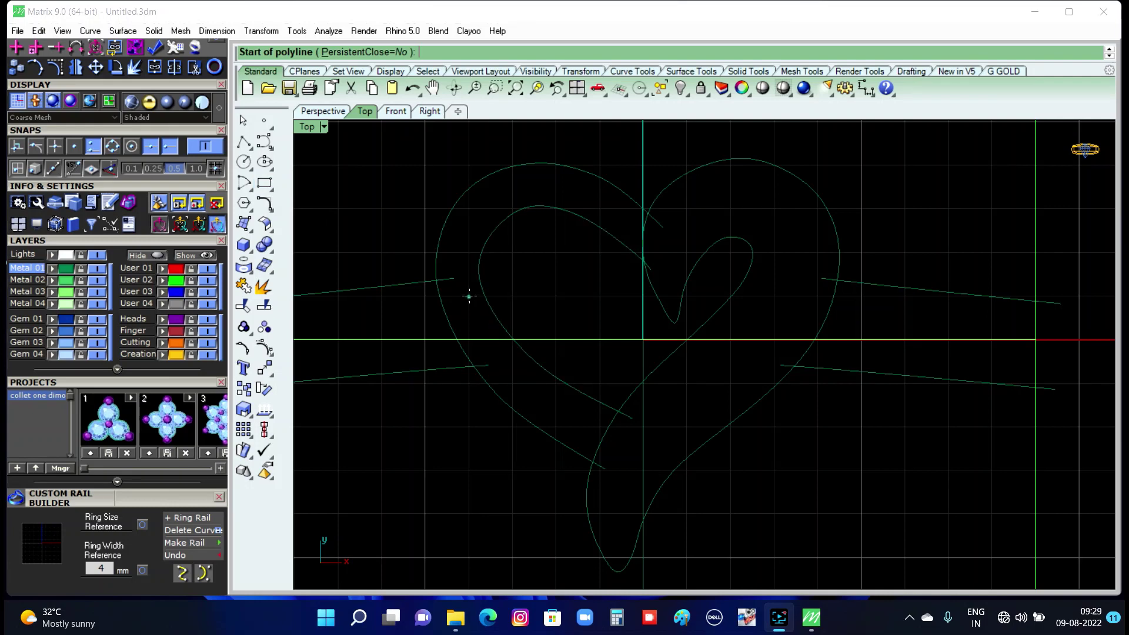
left_click(453, 278)
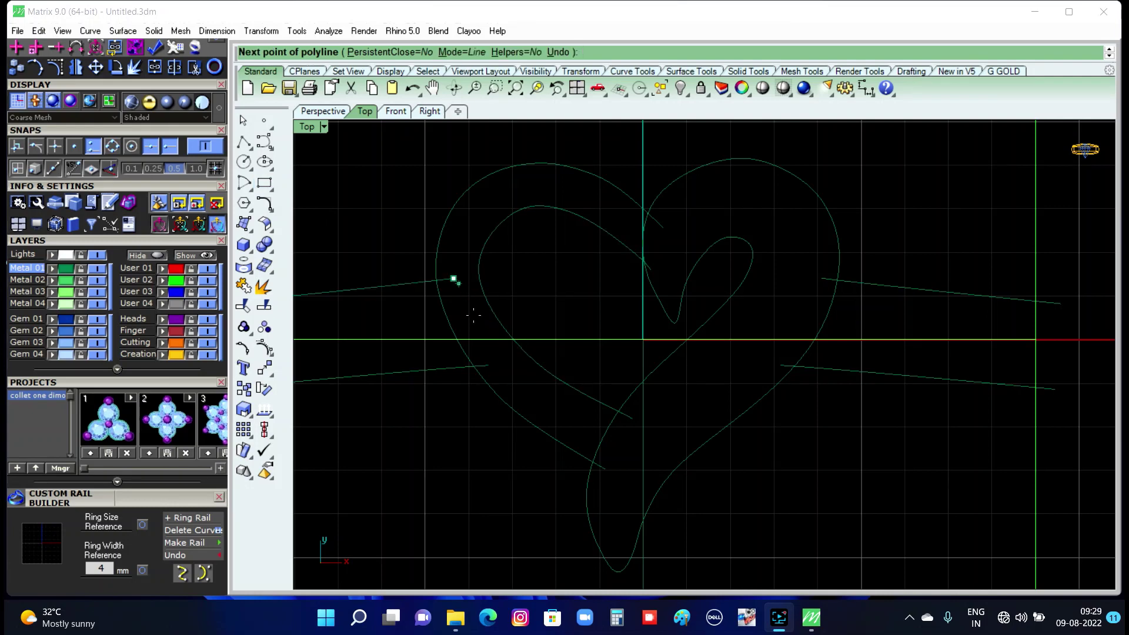
left_click(488, 365)
key("Return")
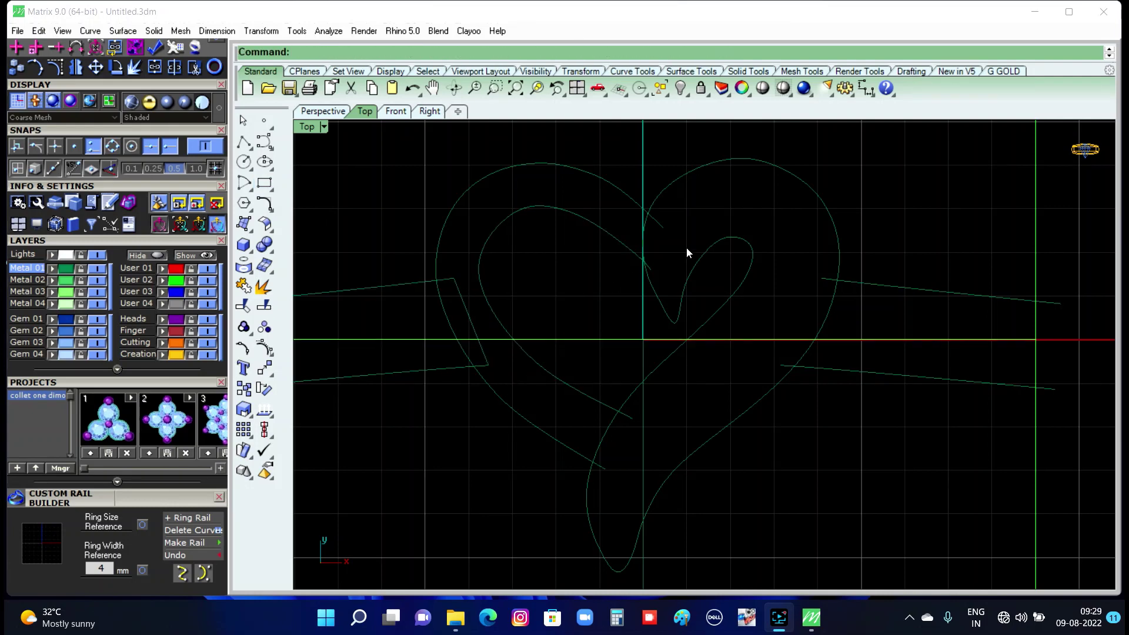
key("Return")
left_click(663, 228)
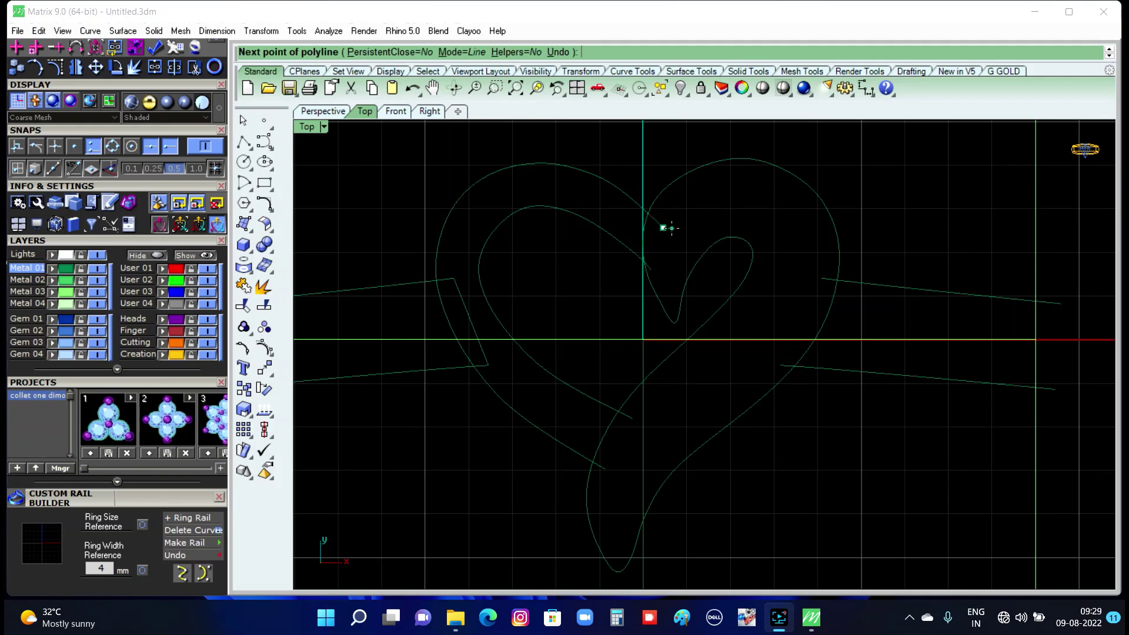
left_click(651, 269)
key("Return")
Draw a short polyline joining the right band line to the heart curve's end.
scroll(682, 336, "down", 2)
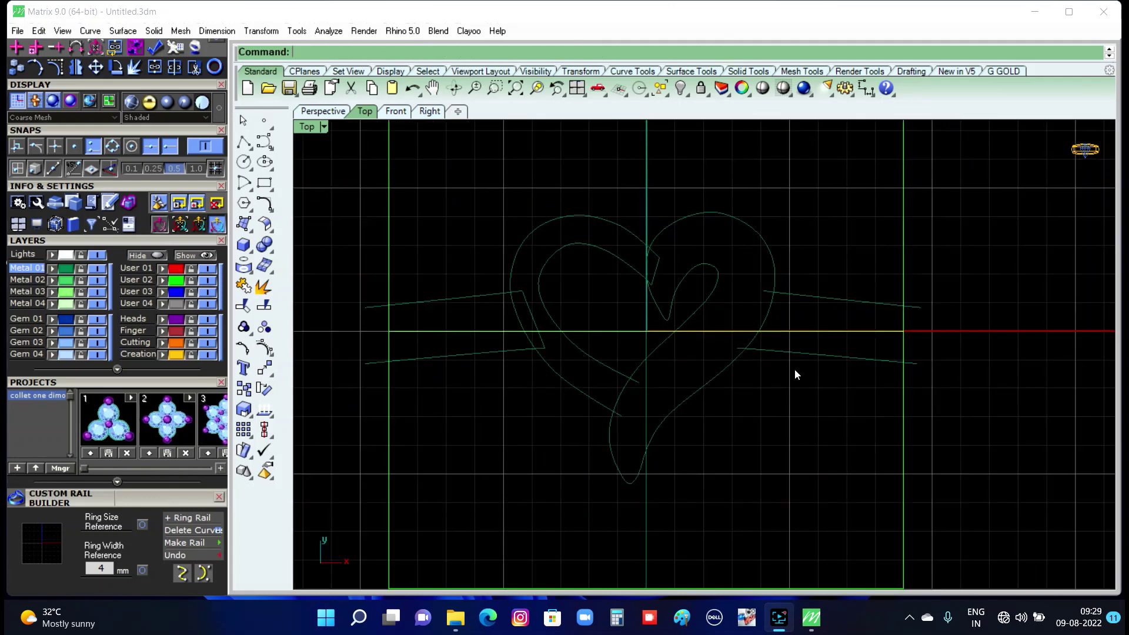
key("Return")
scroll(755, 308, "up", 3)
left_click(776, 271)
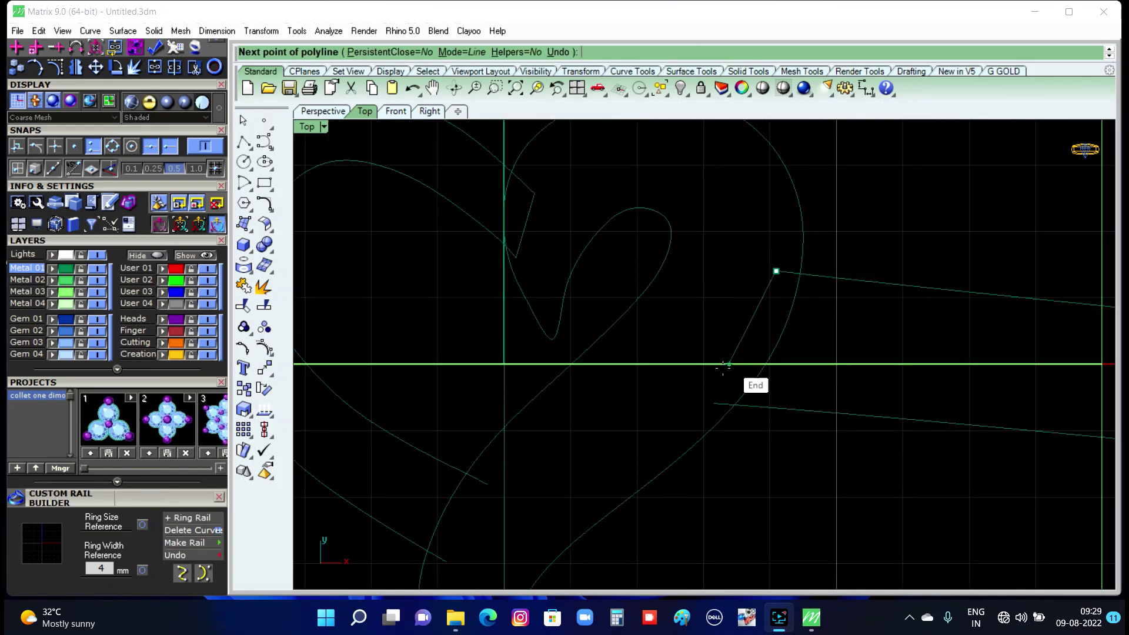
left_click(713, 403)
scroll(764, 458, "down", 2)
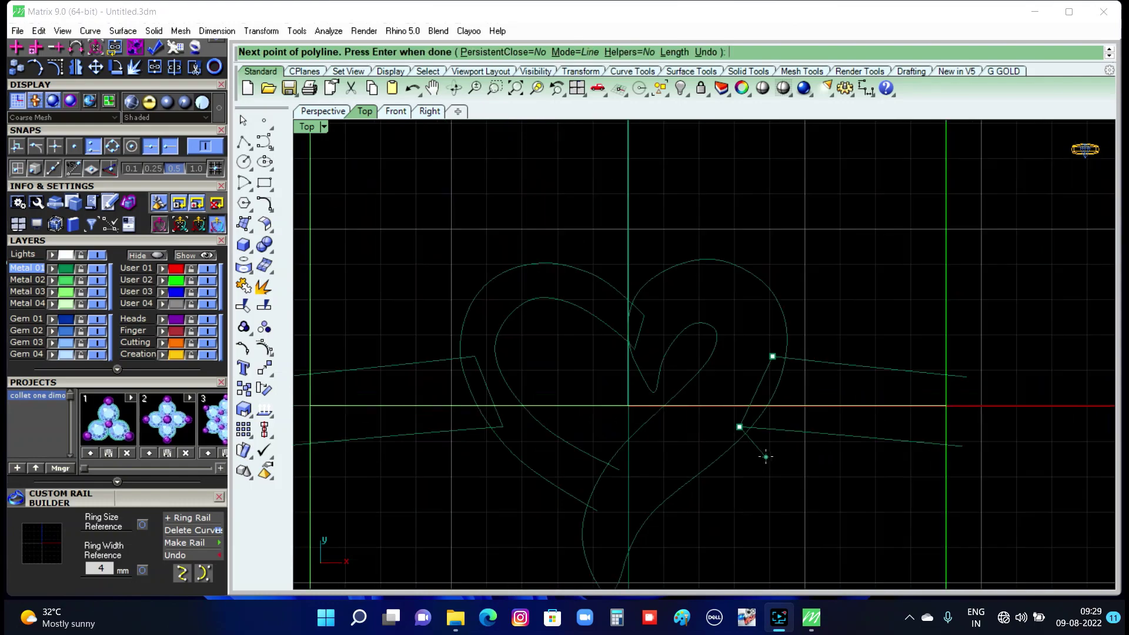
key("Return")
scroll(753, 435, "down", 2)
scroll(736, 401, "up", 3)
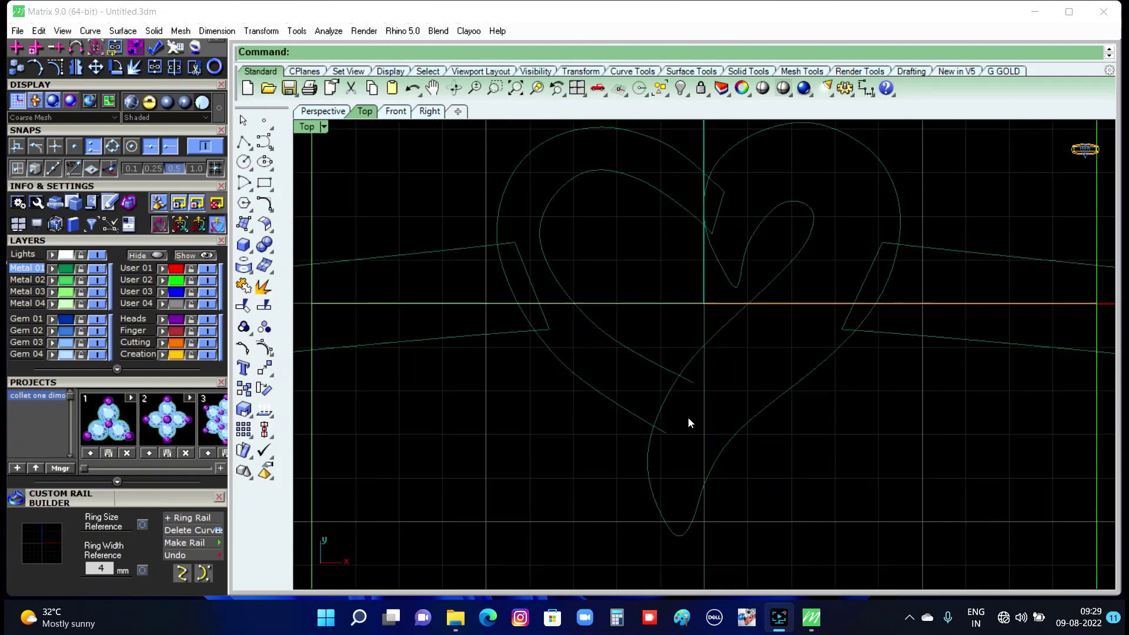
scroll(689, 421, "up", 2)
Close the gap in the lower heart stroke with a short polyline.
key("Return")
left_click(696, 364)
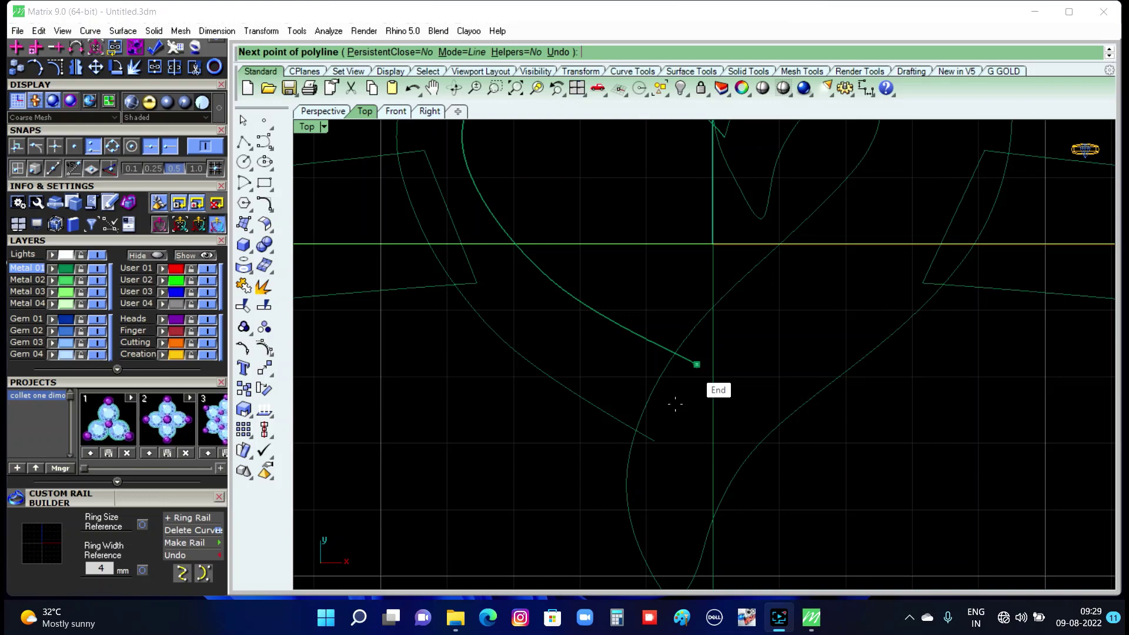
left_click(654, 441)
key("Return")
scroll(668, 477, "down", 3)
scroll(617, 418, "up", 1)
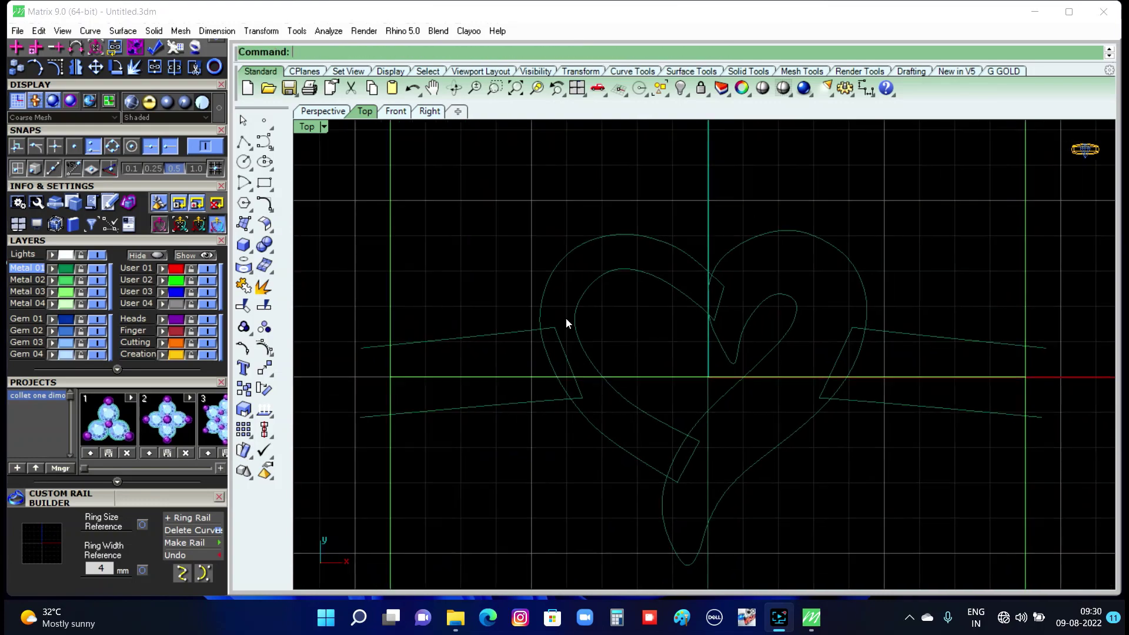
scroll(565, 317, "up", 3)
scroll(569, 309, "down", 3)
scroll(618, 329, "down", 2)
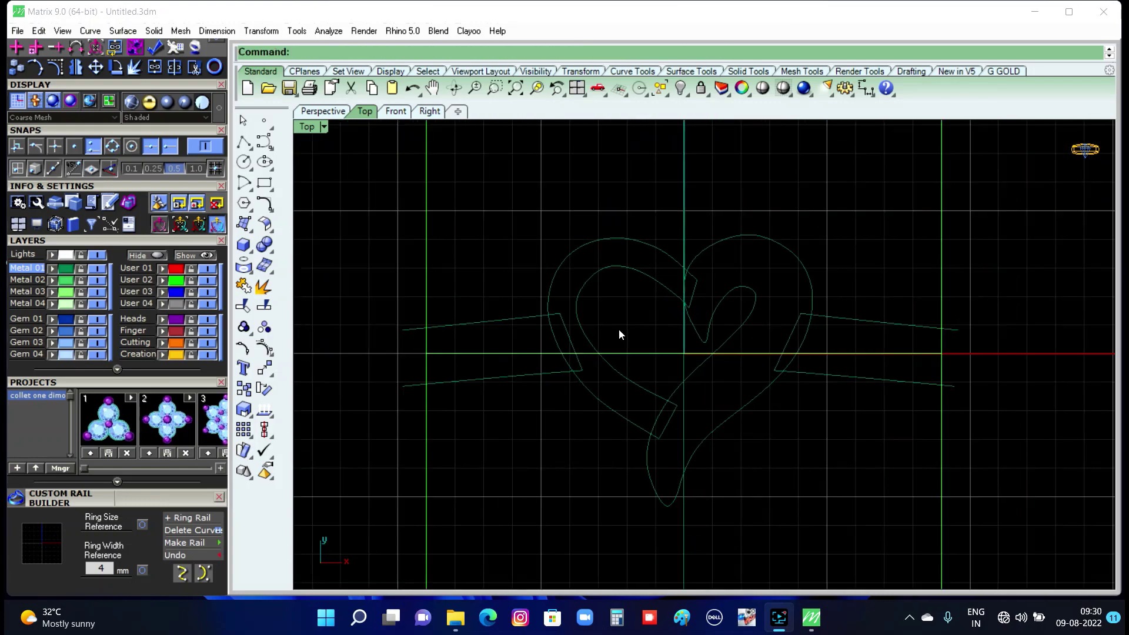
scroll(618, 330, "up", 1)
scroll(619, 334, "down", 1)
scroll(722, 398, "up", 1)
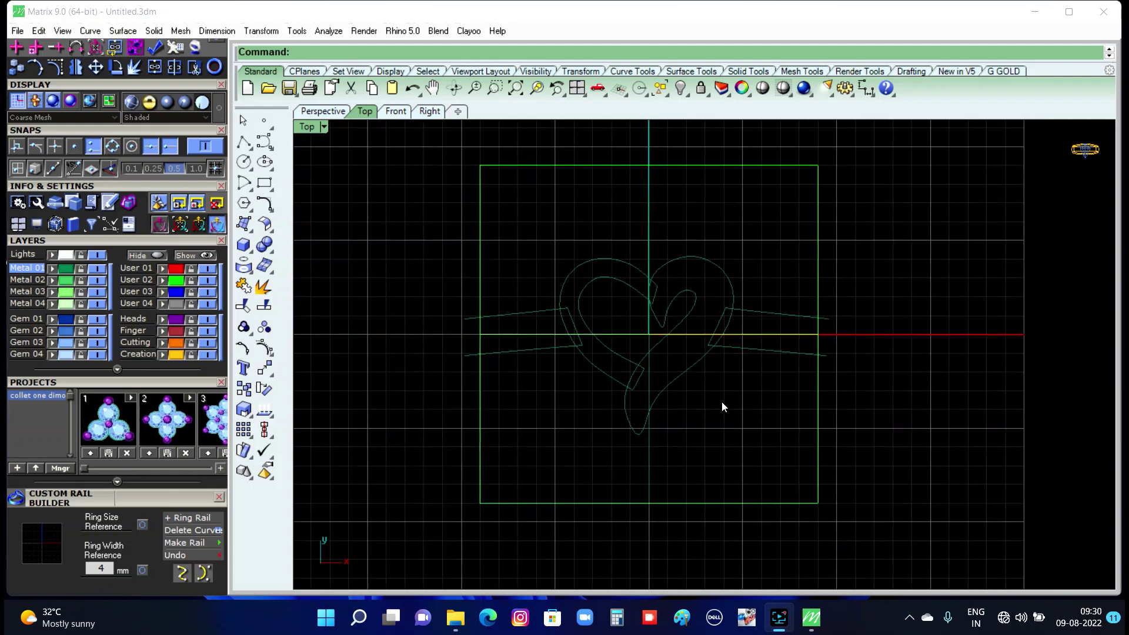
In Perspective, window-select the heart and band curves and wrap them around the 18 mm circle with Make Rail.
left_click(333, 113)
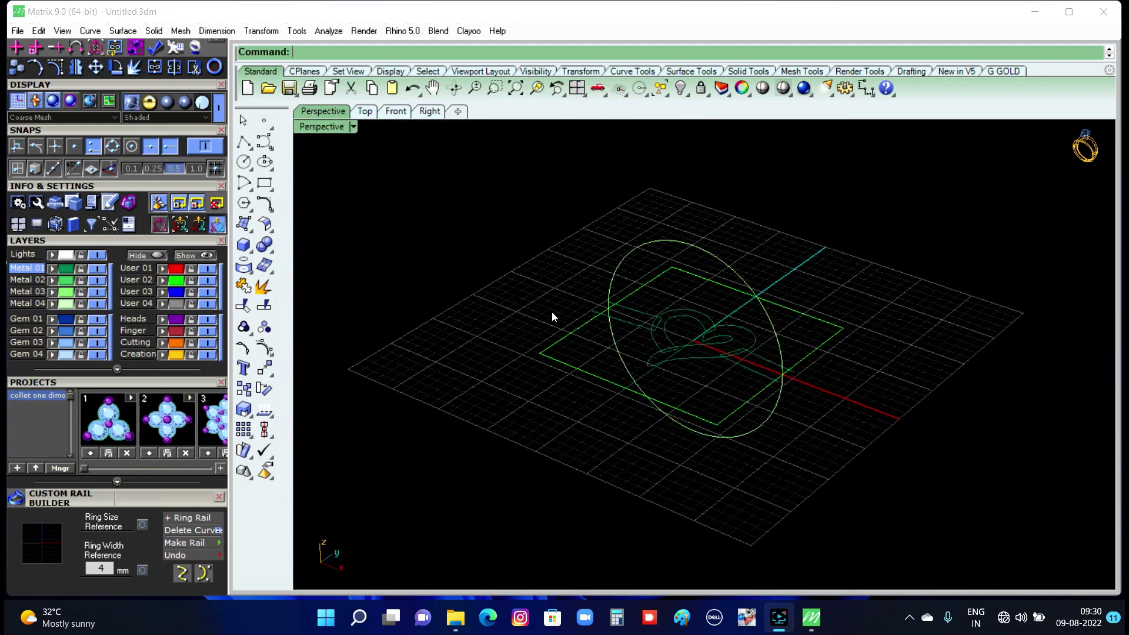
right_click_drag(552, 315, 553, 411)
right_click_drag(643, 429, 650, 436)
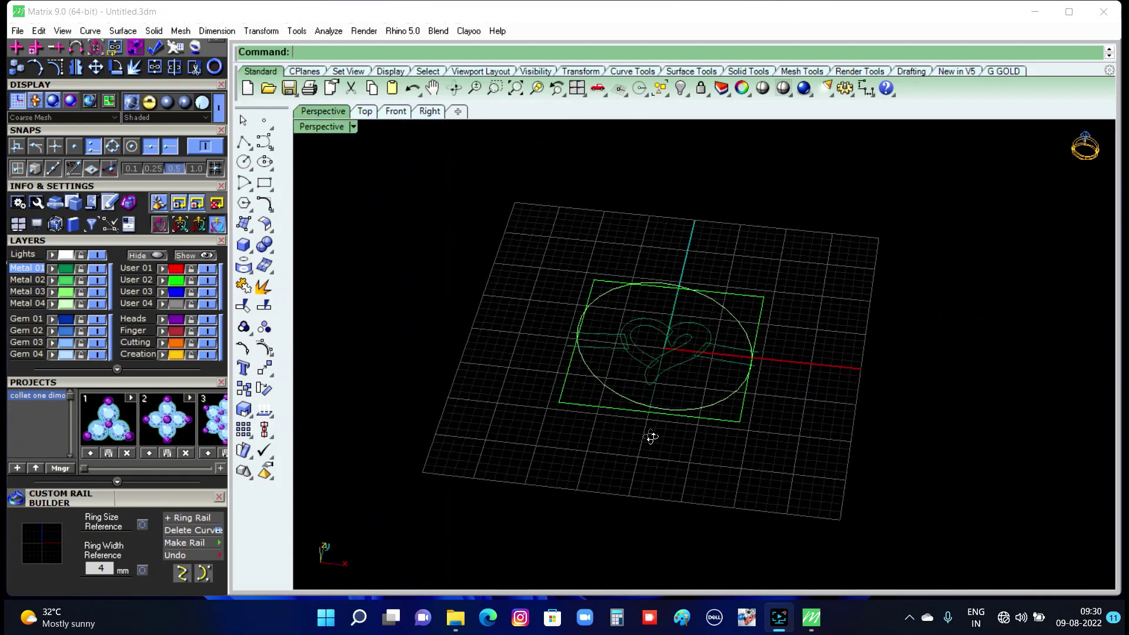
scroll(672, 366, "up", 3)
scroll(671, 353, "up", 2)
scroll(671, 352, "up", 2)
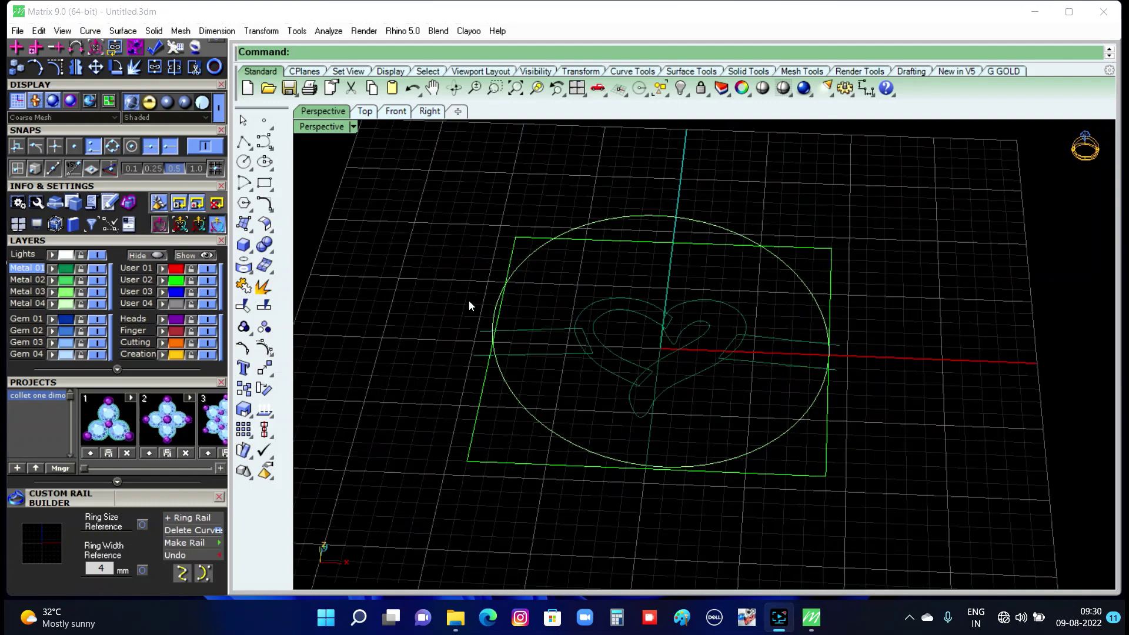
left_click_drag(449, 311, 888, 434)
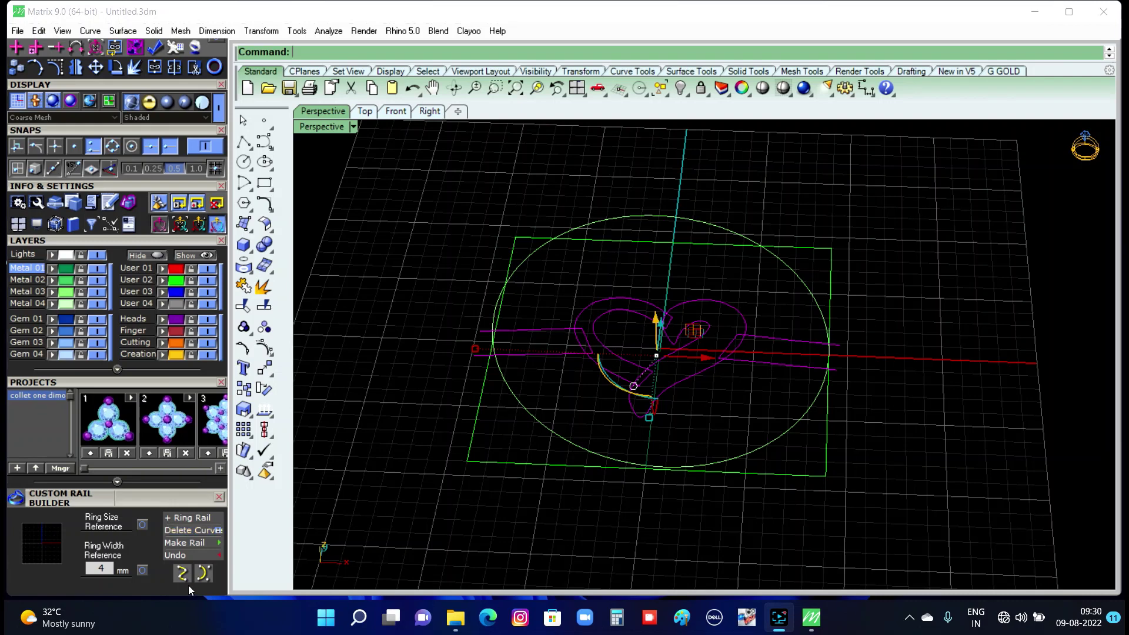
left_click(192, 542)
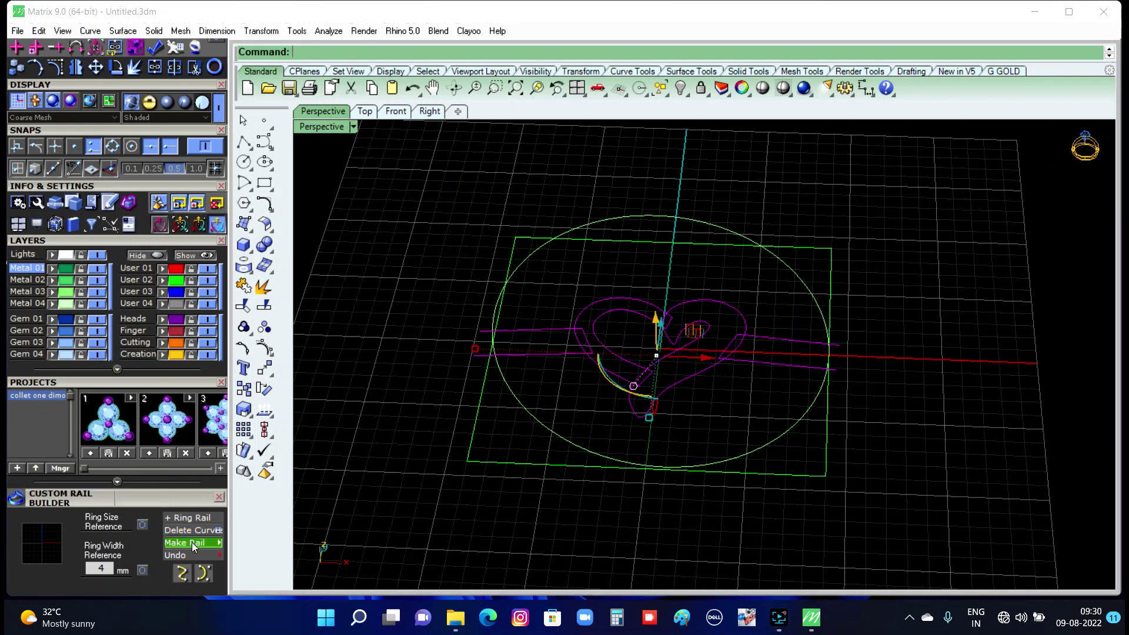
mouse_move(633, 401)
right_mouse_down()
mouse_move(626, 428)
mouse_move(767, 379)
mouse_move(582, 436)
mouse_move(675, 411)
mouse_move(732, 473)
right_mouse_up()
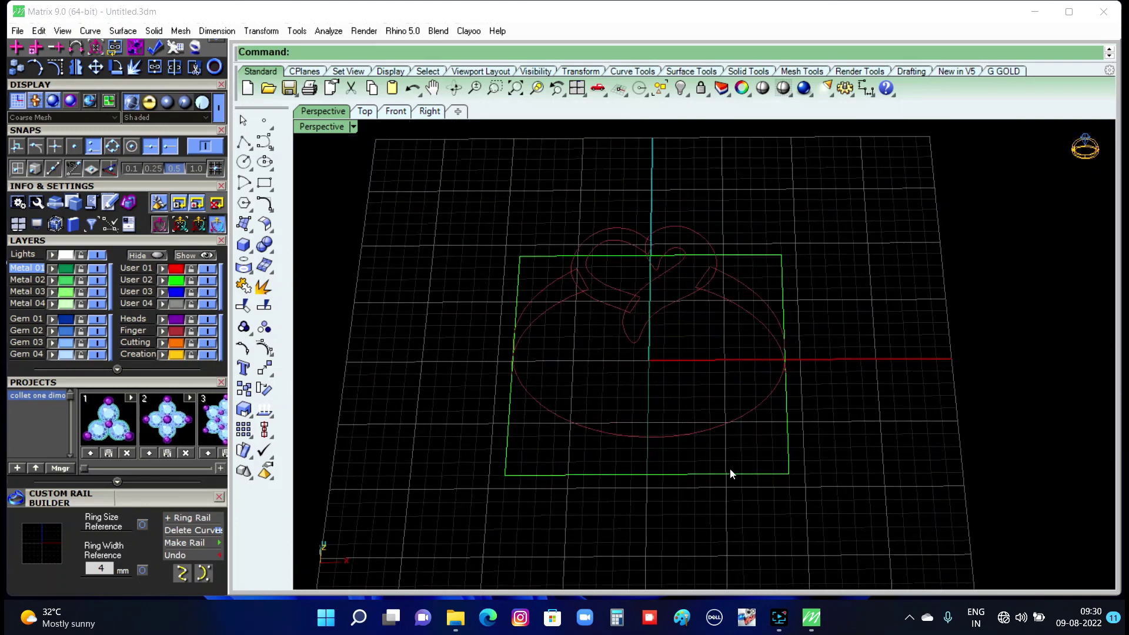
left_click(741, 484)
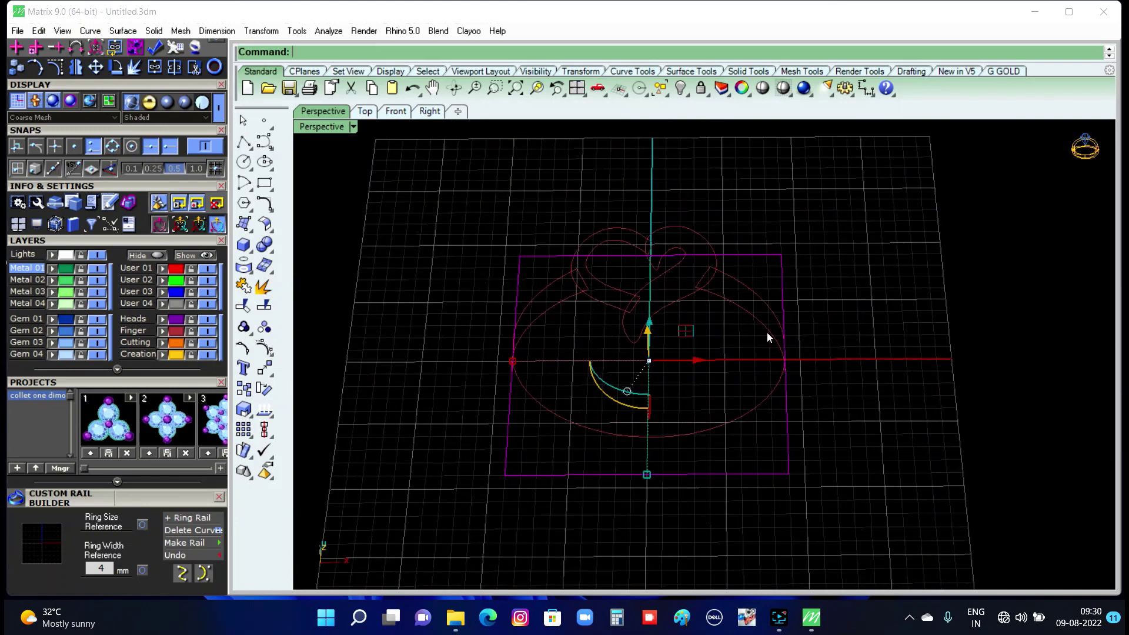
Hide the square frame and tilt the view toward the ring curves from above.
left_click(680, 88)
mouse_move(687, 252)
right_mouse_down()
mouse_move(686, 378)
mouse_move(731, 269)
mouse_move(706, 352)
mouse_move(644, 307)
mouse_move(753, 373)
mouse_move(804, 352)
mouse_move(650, 378)
mouse_move(668, 431)
mouse_move(571, 346)
right_mouse_up()
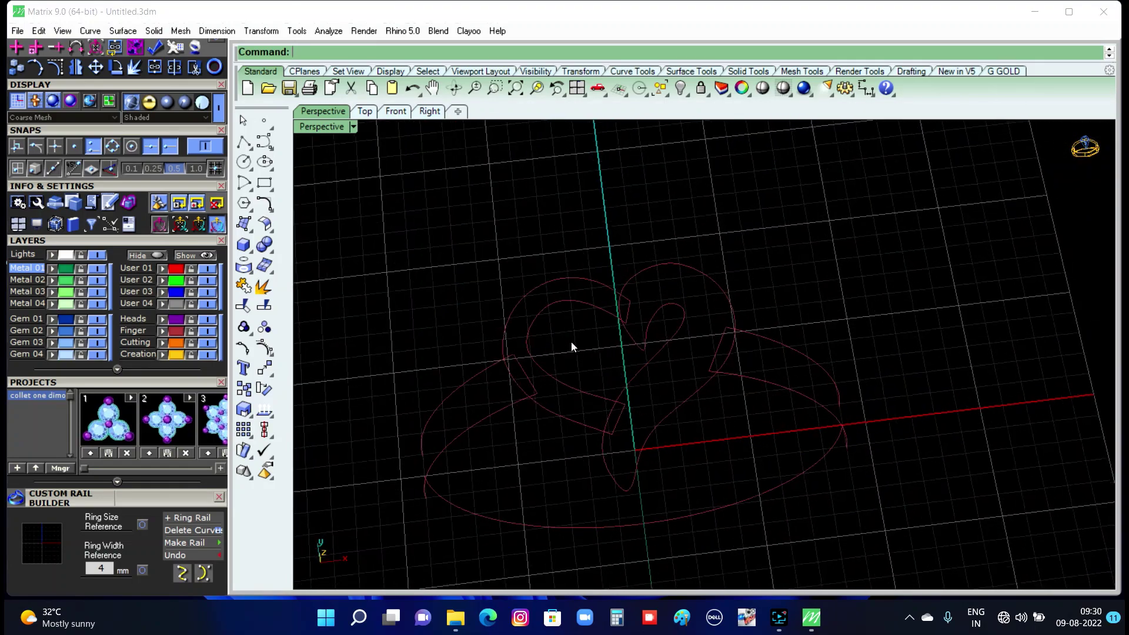
mouse_move(754, 423)
right_mouse_down()
mouse_move(739, 393)
mouse_move(657, 367)
right_mouse_up()
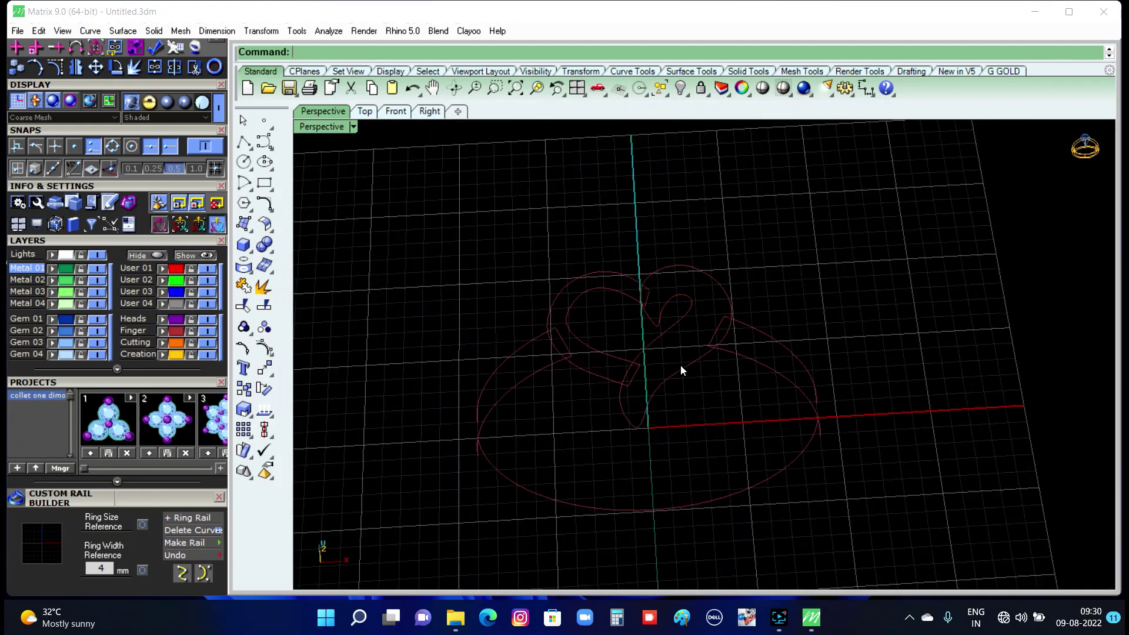
Fill the curled inner heart curve with a Patch surface using the default settings.
left_click(681, 369)
scroll(709, 424, "up", 2)
scroll(709, 423, "up", 2)
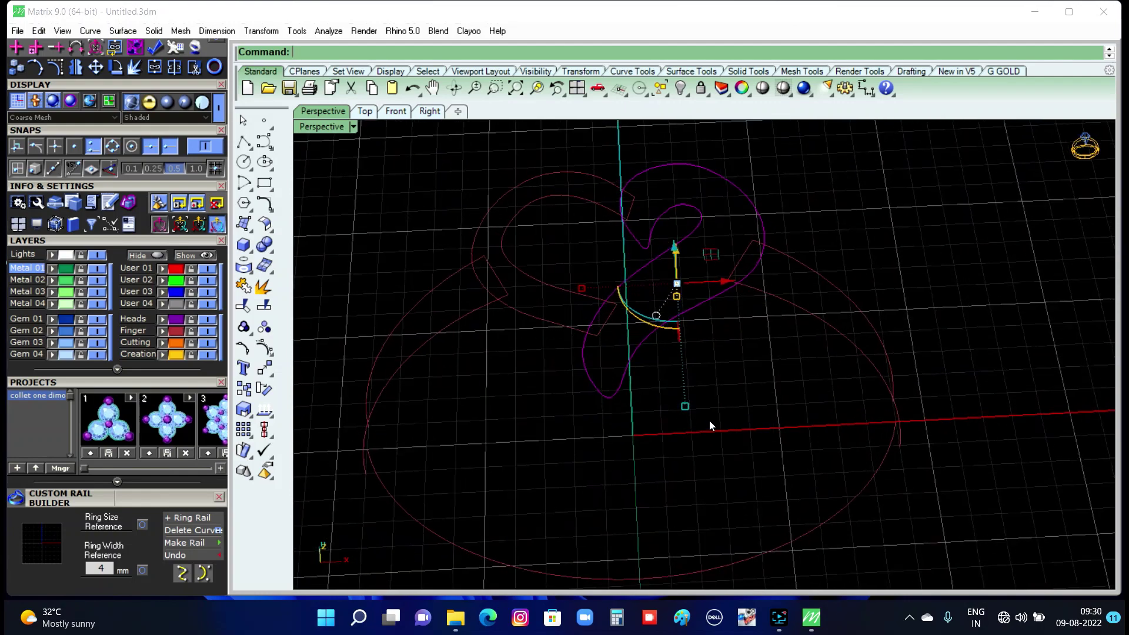
right_click_drag(709, 424, 741, 393)
type("Patch")
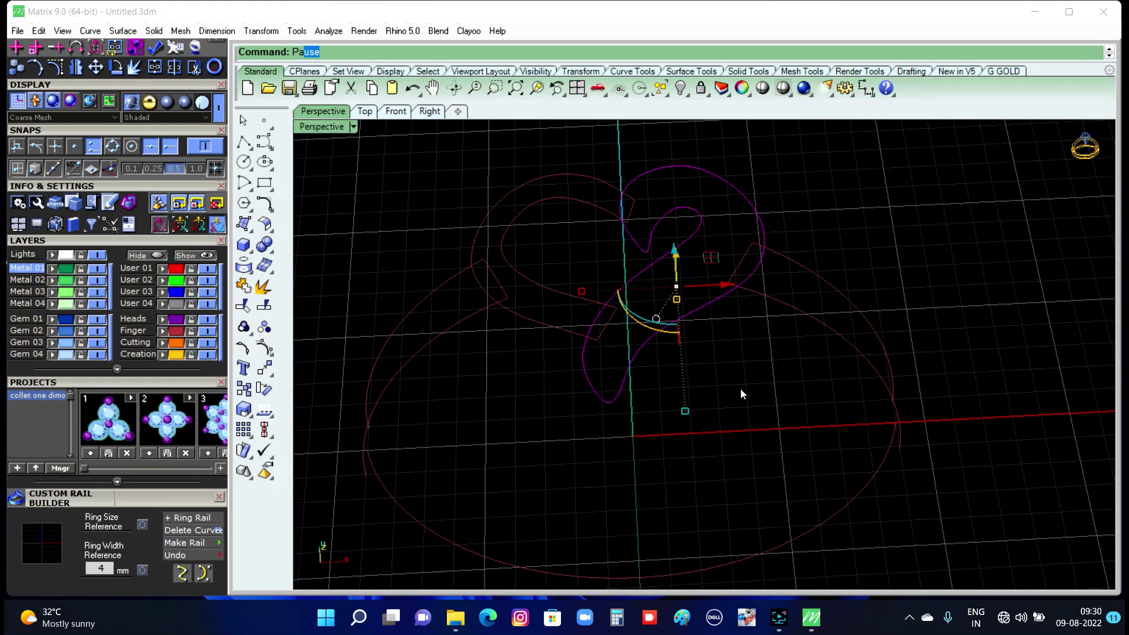
key("Return")
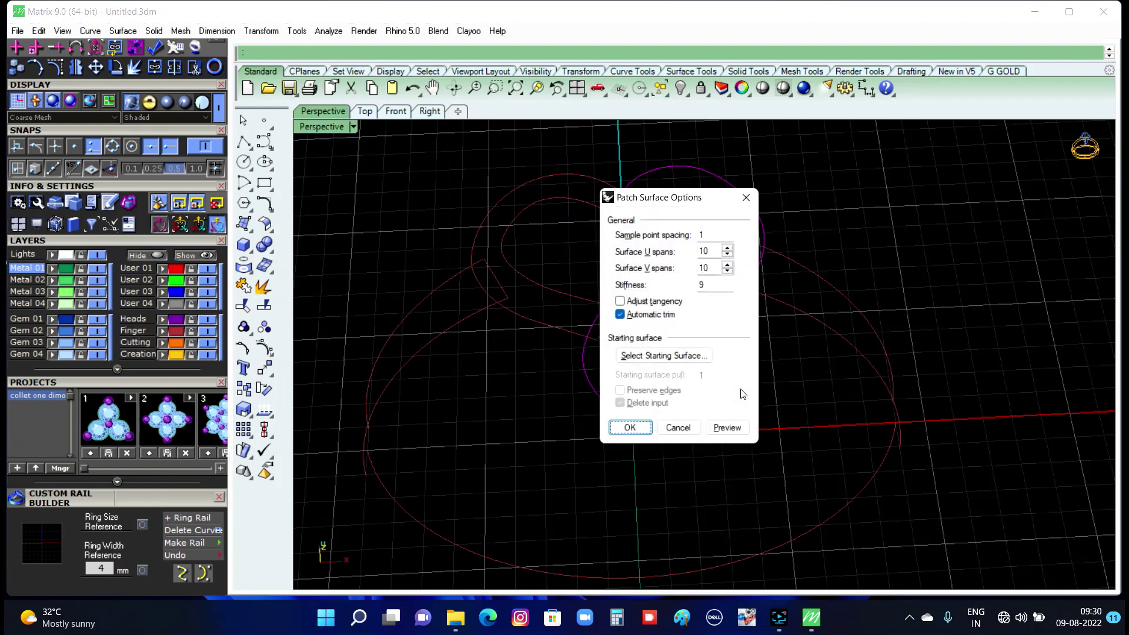
left_click(647, 430)
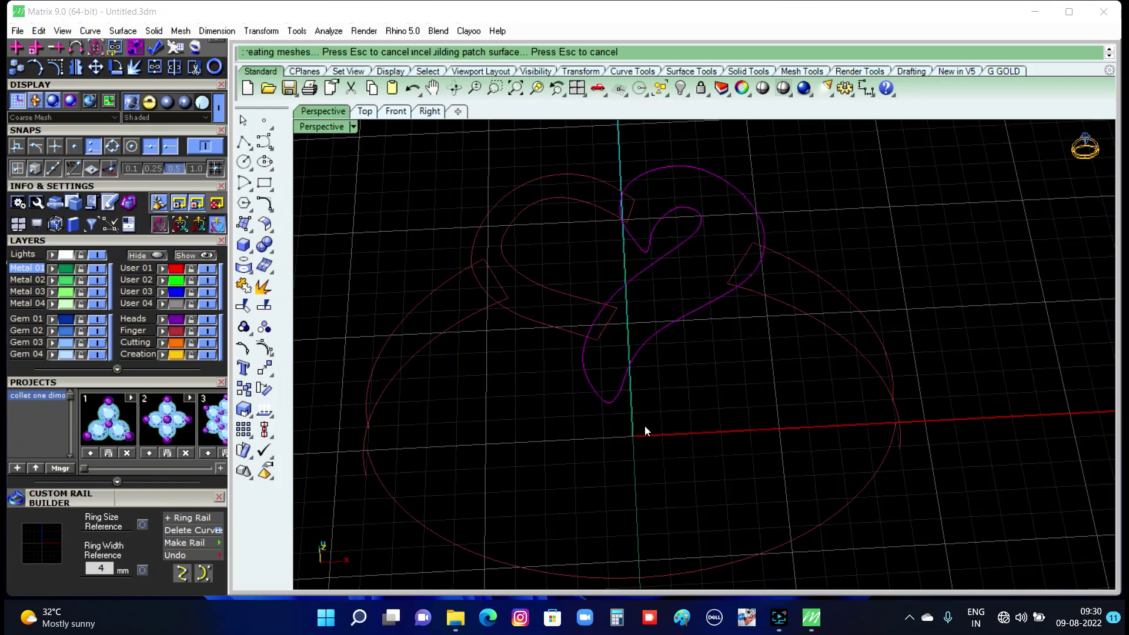
left_click(763, 393)
mouse_move(806, 440)
right_mouse_down()
mouse_move(690, 454)
mouse_move(685, 441)
mouse_move(752, 520)
mouse_move(711, 531)
mouse_move(726, 531)
right_mouse_up()
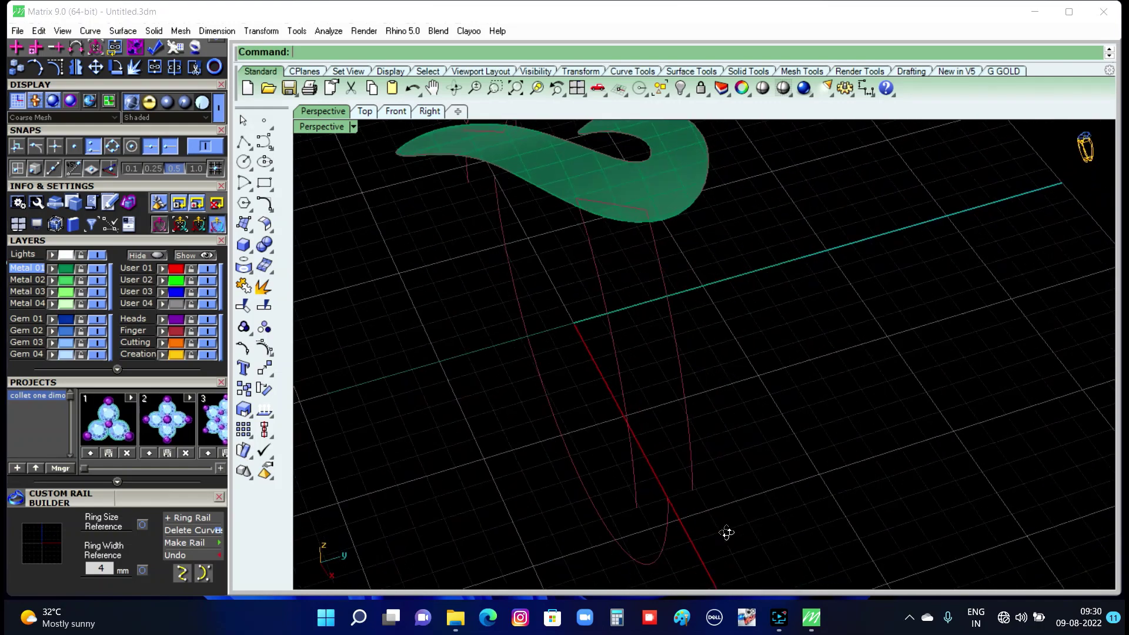
Draw a straight line closing the gap at a band curve's lower end.
left_click(244, 142)
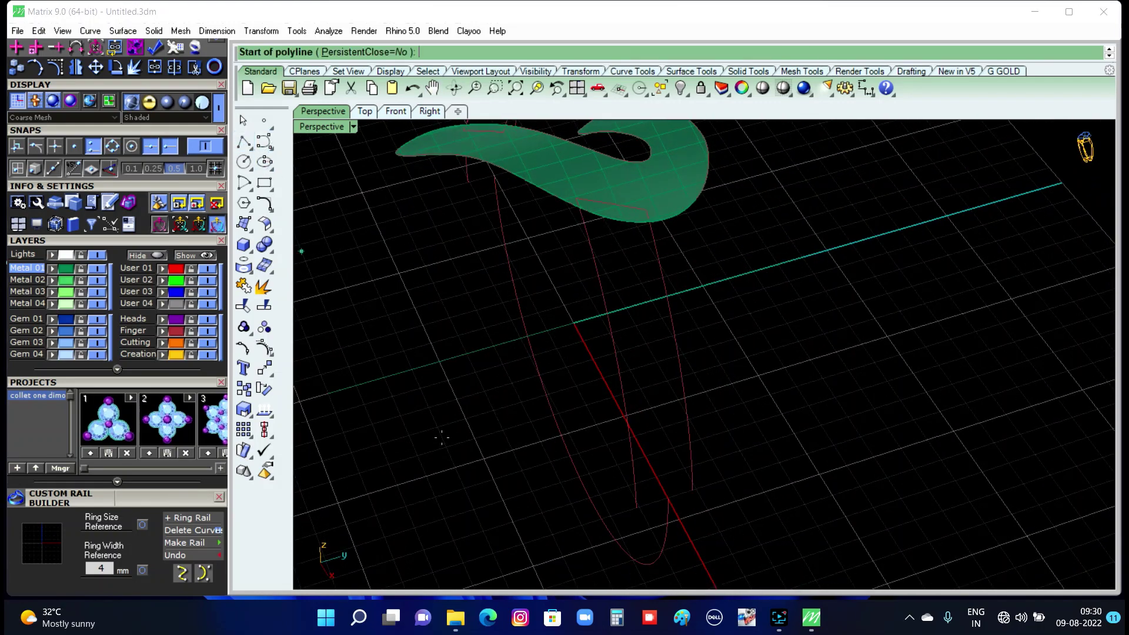
left_click(637, 507)
left_click(693, 488)
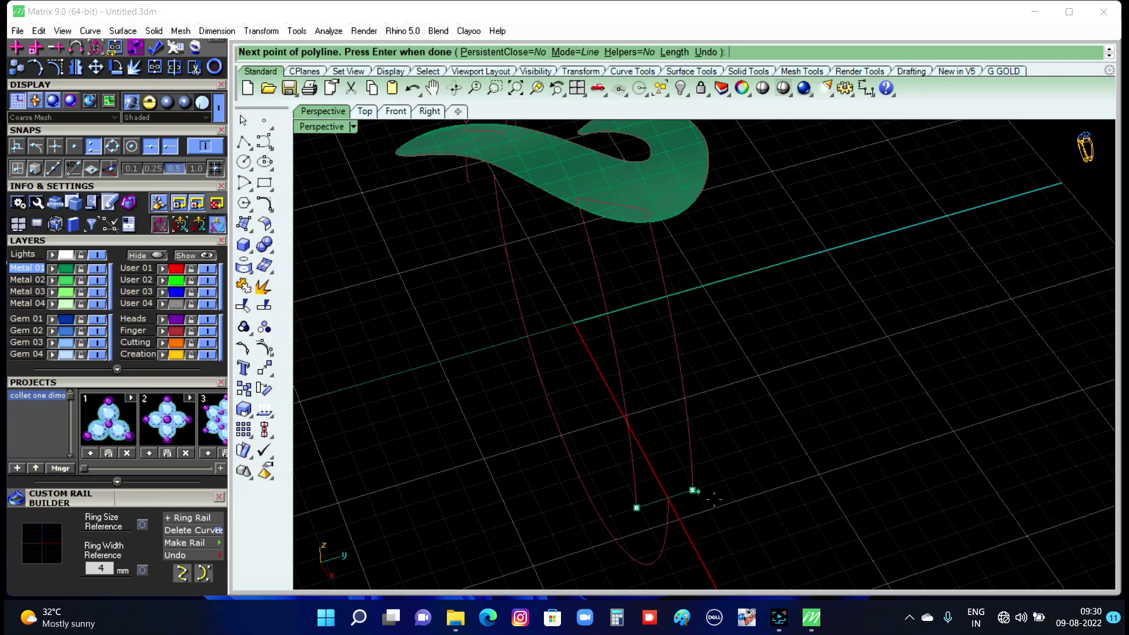
right_click(740, 512)
scroll(741, 511, "down", 5)
mouse_move(470, 433)
right_mouse_down()
mouse_move(769, 456)
mouse_move(668, 521)
mouse_move(702, 491)
right_mouse_up()
Draw a second short line capping the band's lower ends, then view the ring from above.
right_click(670, 522)
scroll(702, 485, "up", 2)
left_click(702, 483)
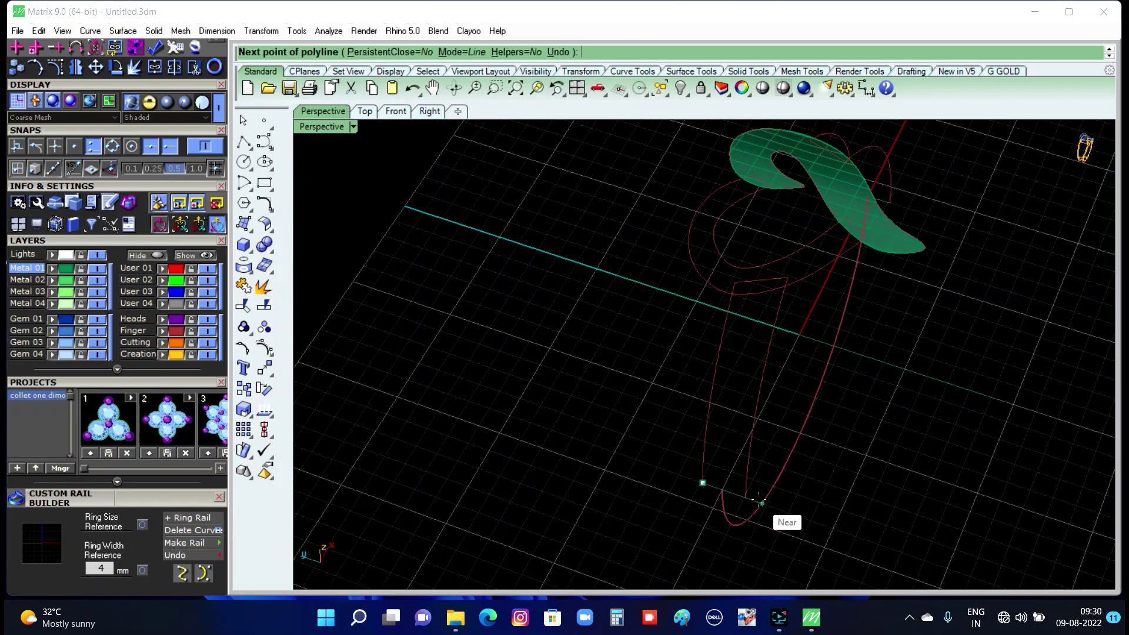
left_click(746, 498)
right_click(812, 511)
scroll(811, 511, "down", 3)
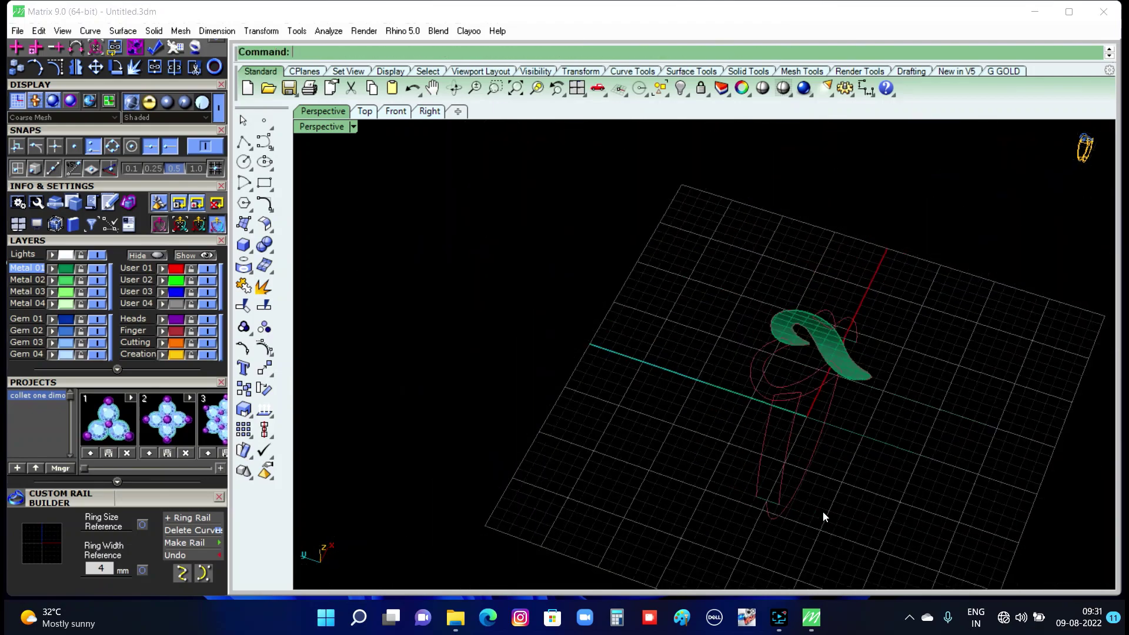
mouse_move(812, 511)
right_mouse_down()
mouse_move(647, 534)
mouse_move(676, 409)
mouse_move(661, 479)
mouse_move(662, 441)
right_mouse_up()
scroll(675, 410, "down", 3)
scroll(660, 479, "up", 3)
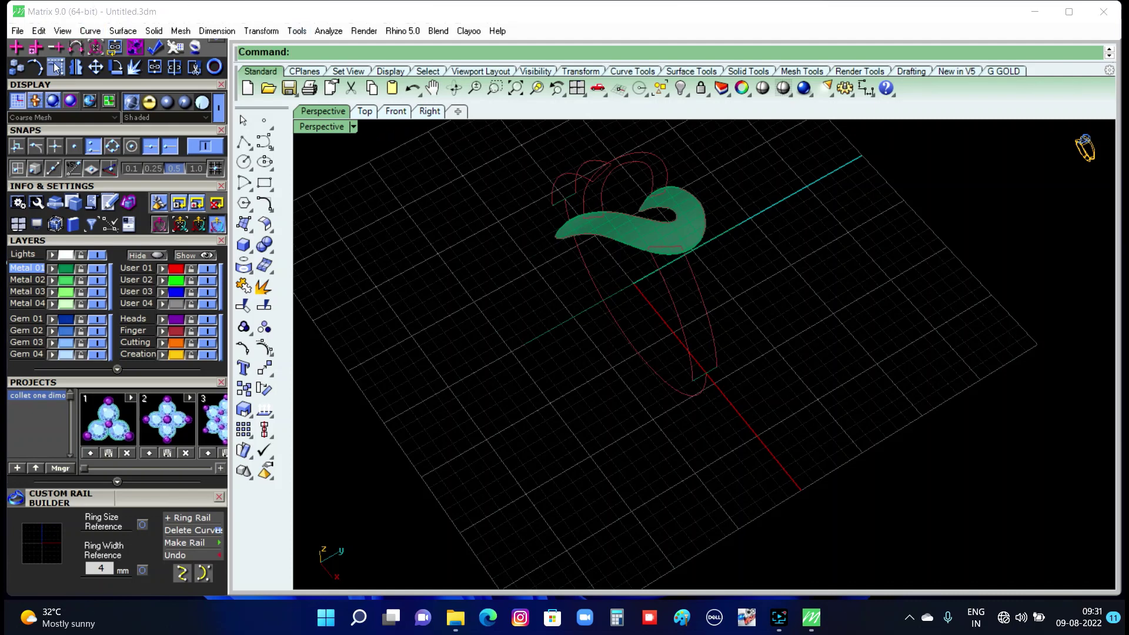
scroll(132, 399, "up", 2)
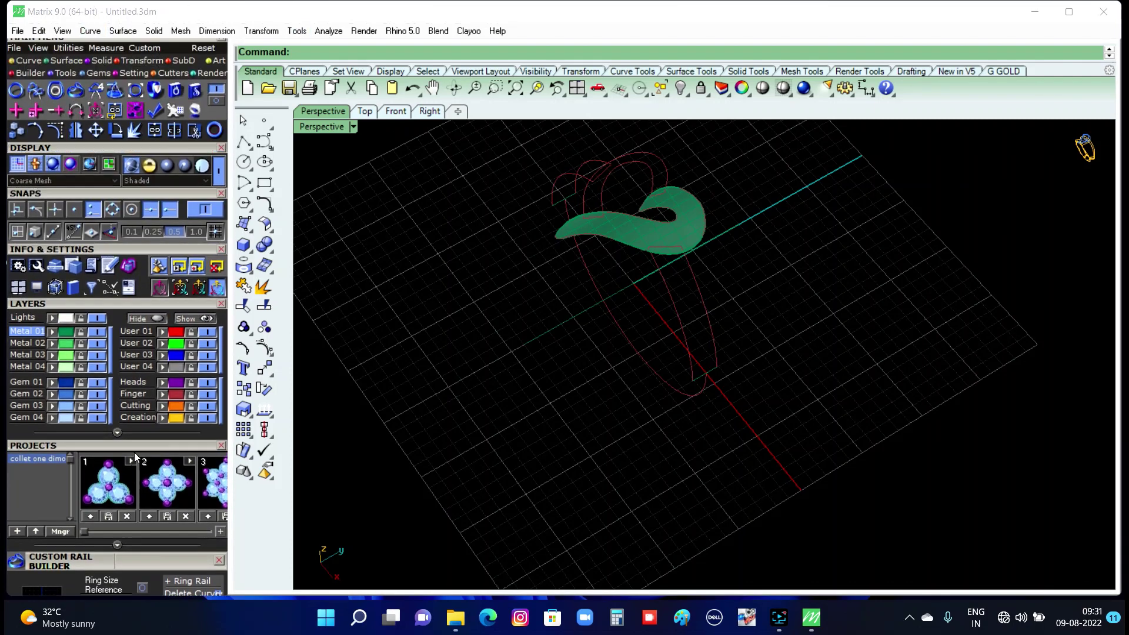
scroll(134, 453, "up", 2)
Sweep the first band strip along two rails with top and bottom cross-sections.
left_click(65, 81)
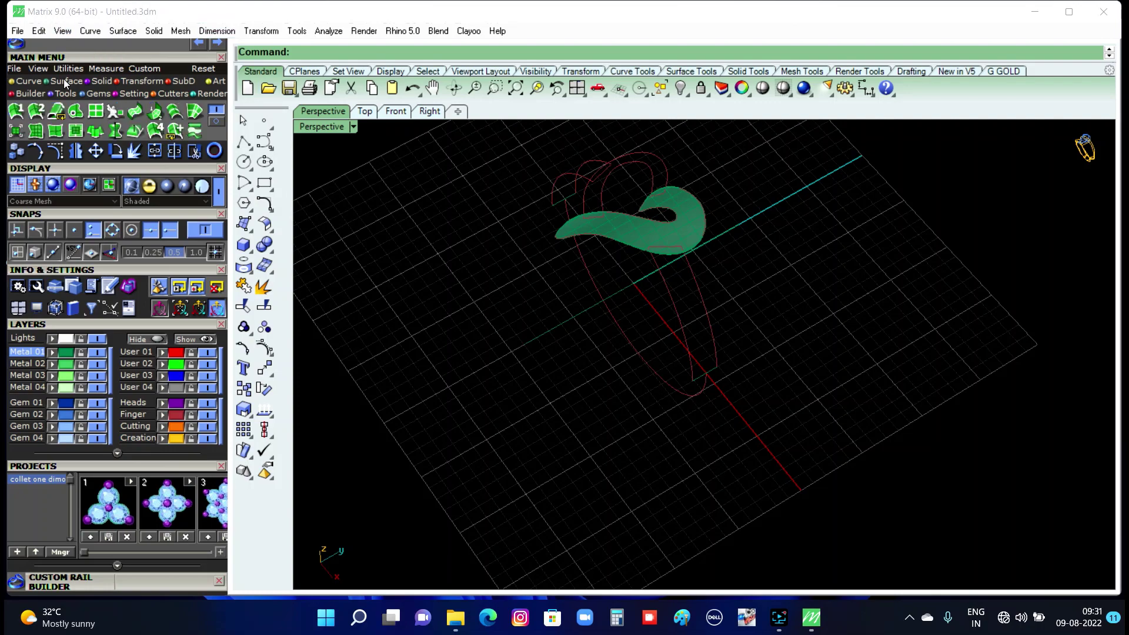
left_click(36, 111)
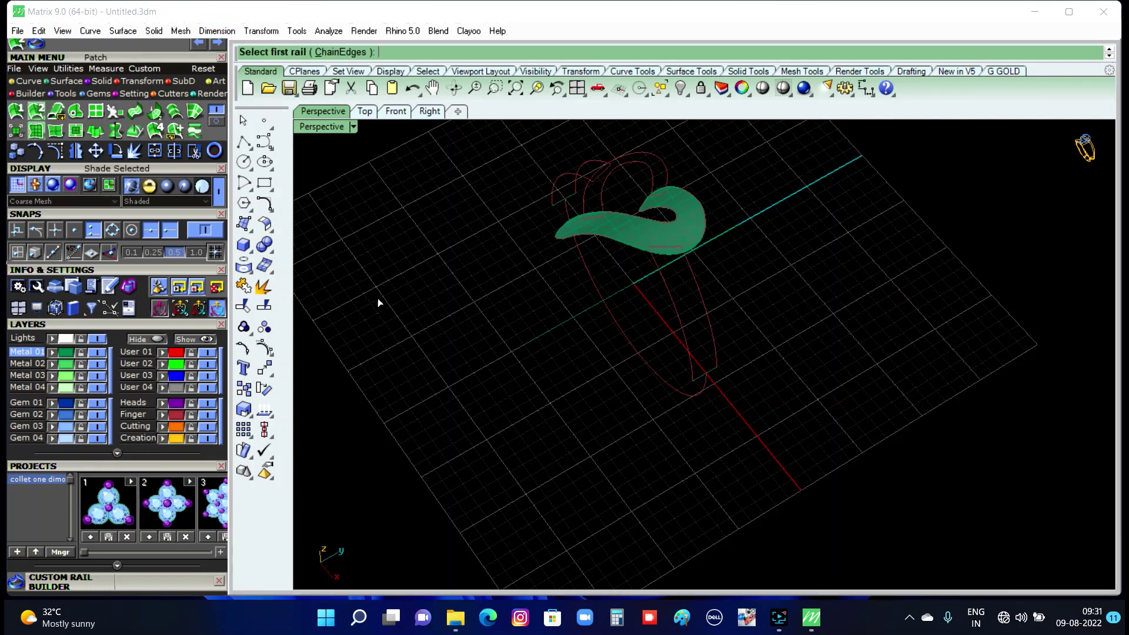
right_click_drag(703, 416, 632, 410)
scroll(633, 411, "up", 3)
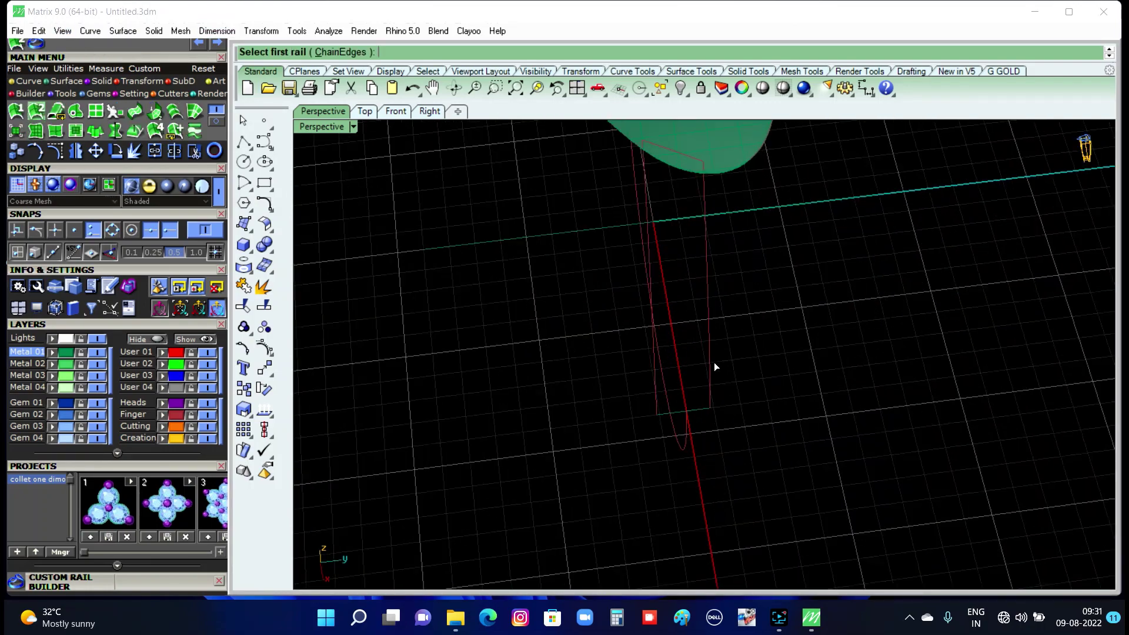
scroll(675, 338, "down", 3)
left_click(675, 337)
left_click(708, 341)
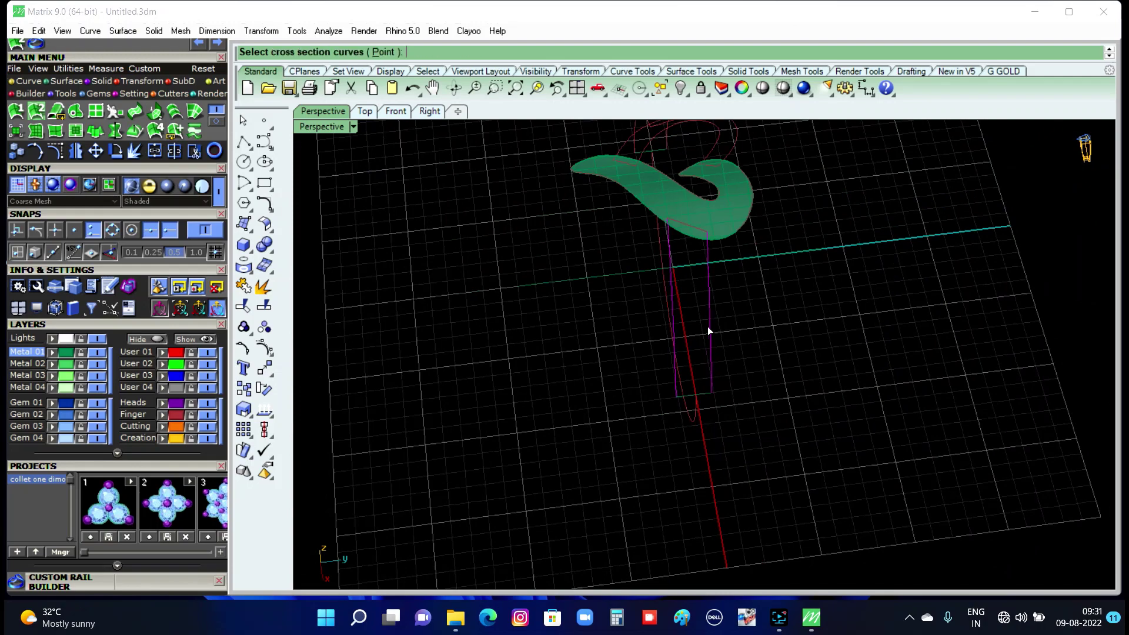
scroll(695, 240, "up", 3)
left_click(696, 254)
scroll(694, 271, "down", 3)
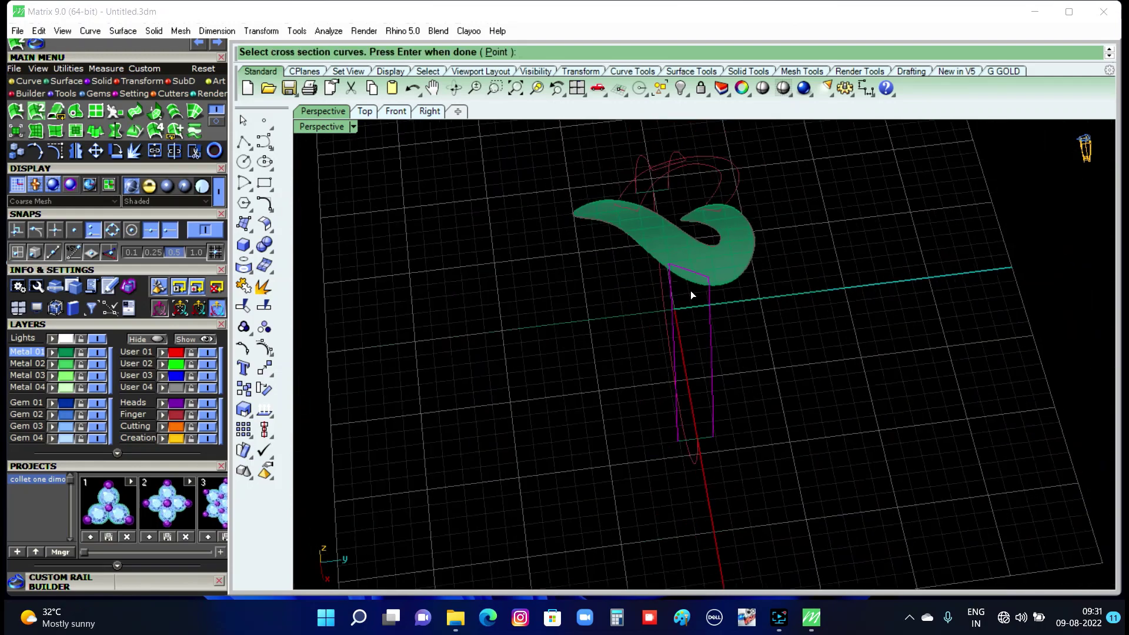
scroll(702, 412, "up", 4)
left_click(704, 389)
scroll(734, 417, "down", 2)
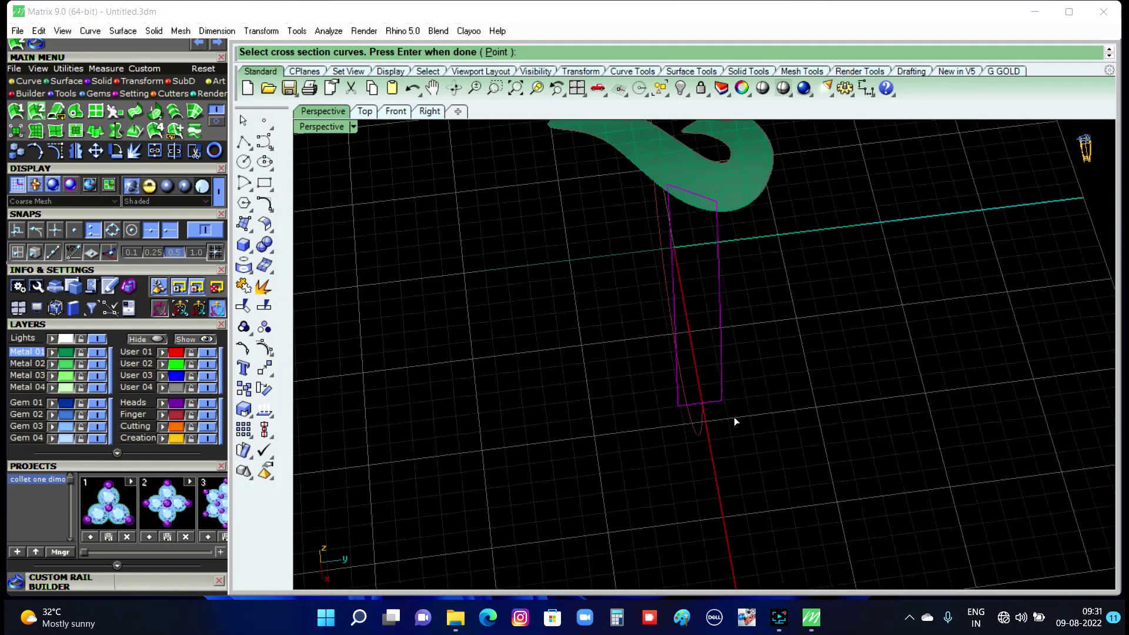
key("Return")
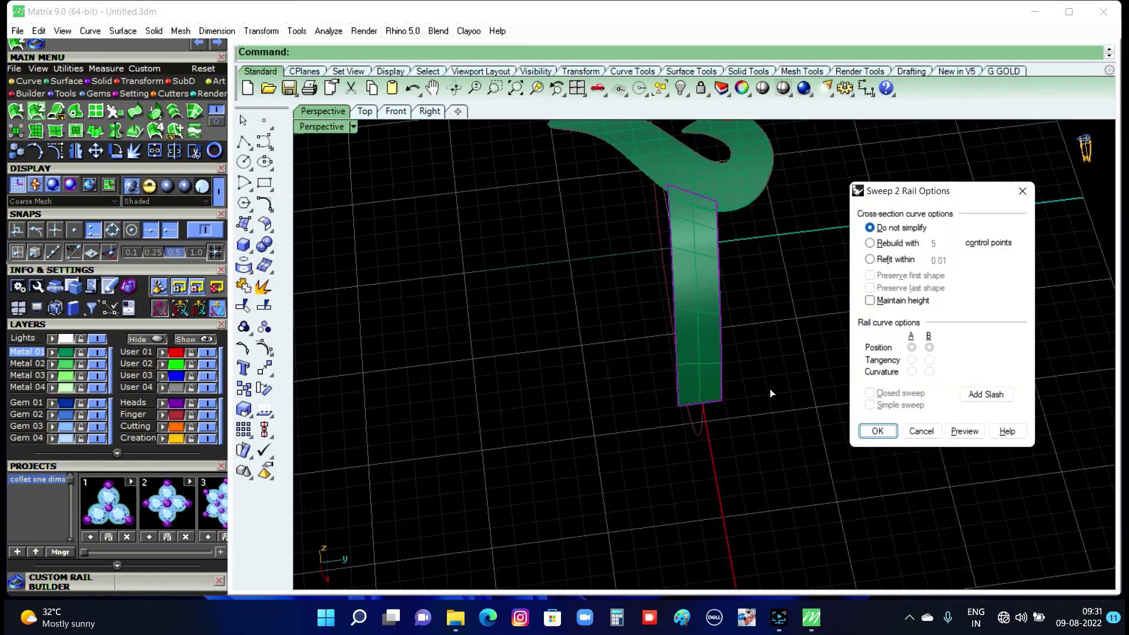
left_click(882, 430)
scroll(883, 429, "down", 3)
Repeat the two-rail sweep to create the band strip on the ring's opposite side.
mouse_move(883, 429)
right_mouse_down()
mouse_move(753, 466)
mouse_move(499, 433)
mouse_move(663, 433)
mouse_move(626, 485)
right_mouse_up()
scroll(622, 486, "up", 3)
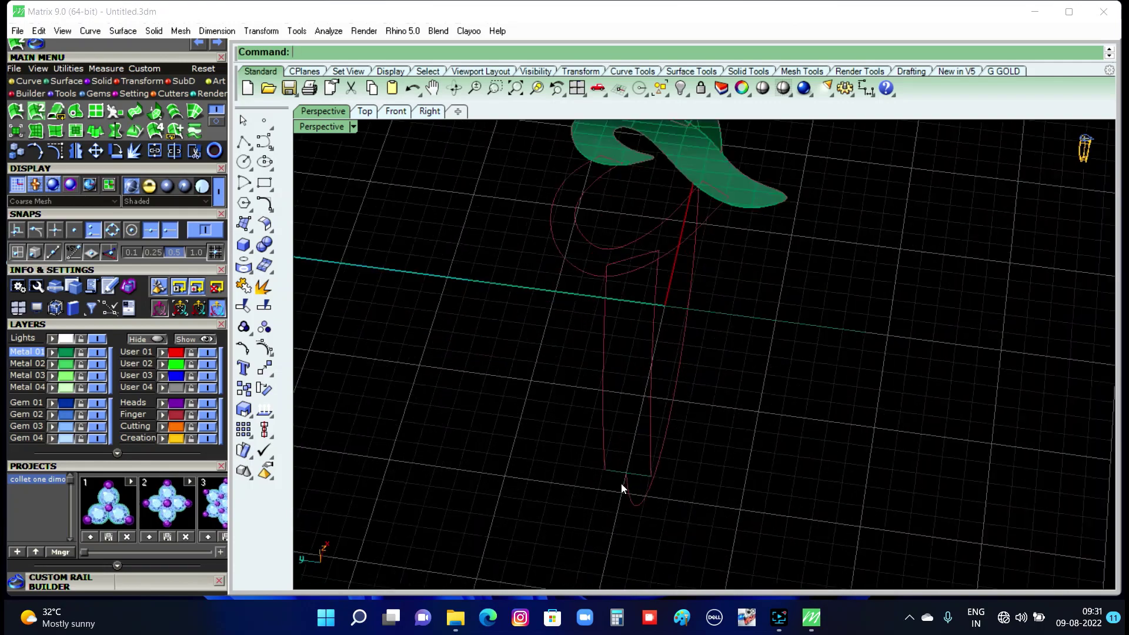
key("Return")
left_click(604, 440)
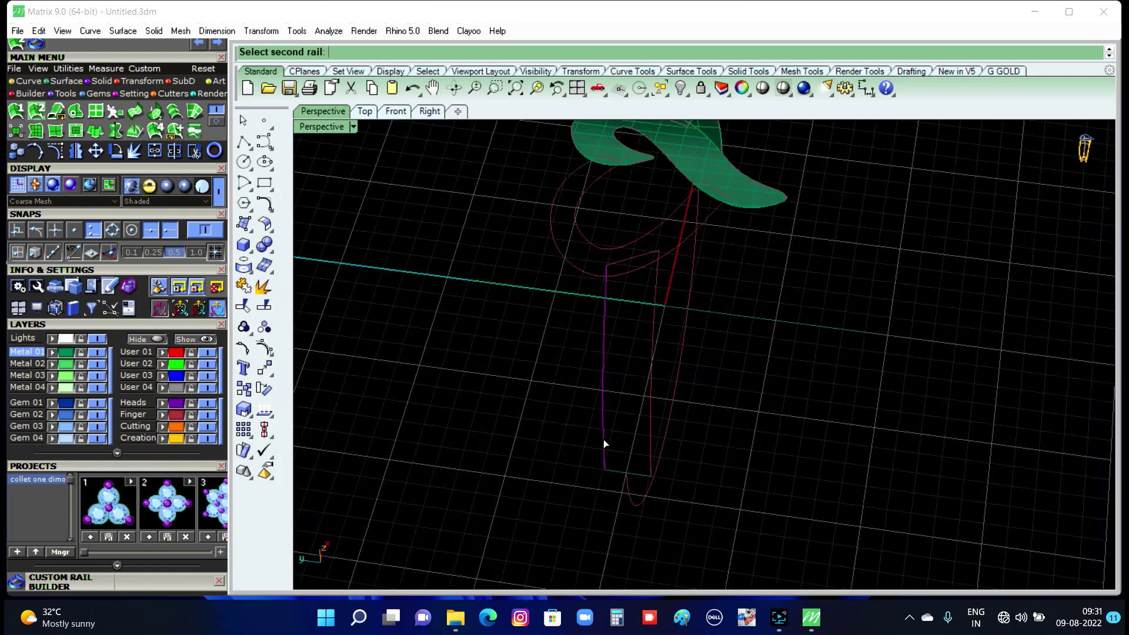
left_click(647, 442)
left_click(624, 467)
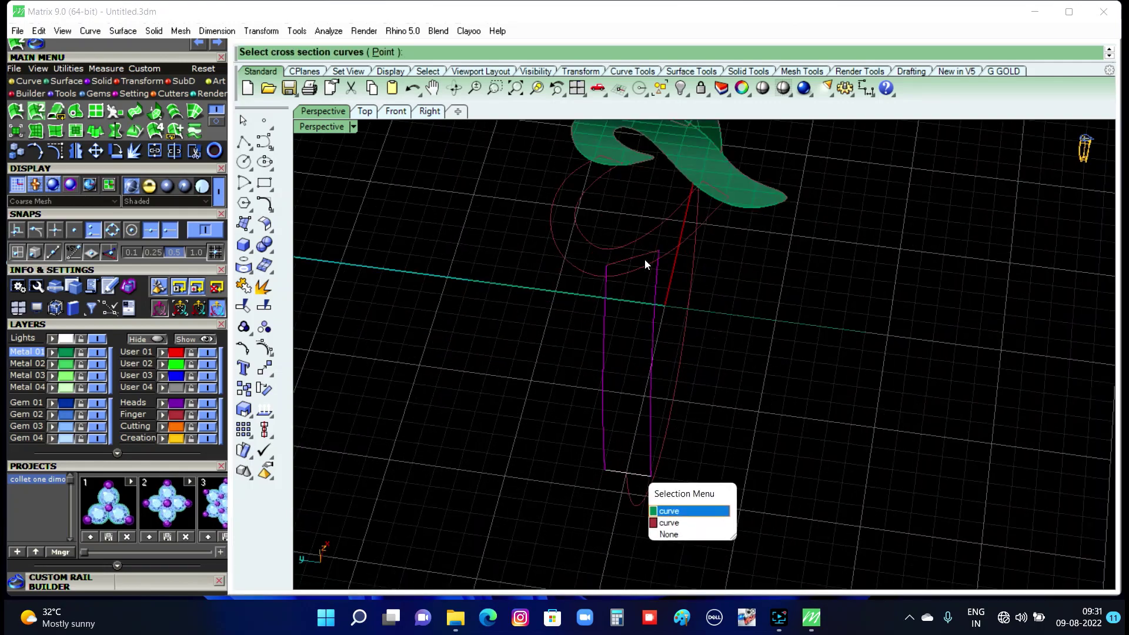
left_click(703, 516)
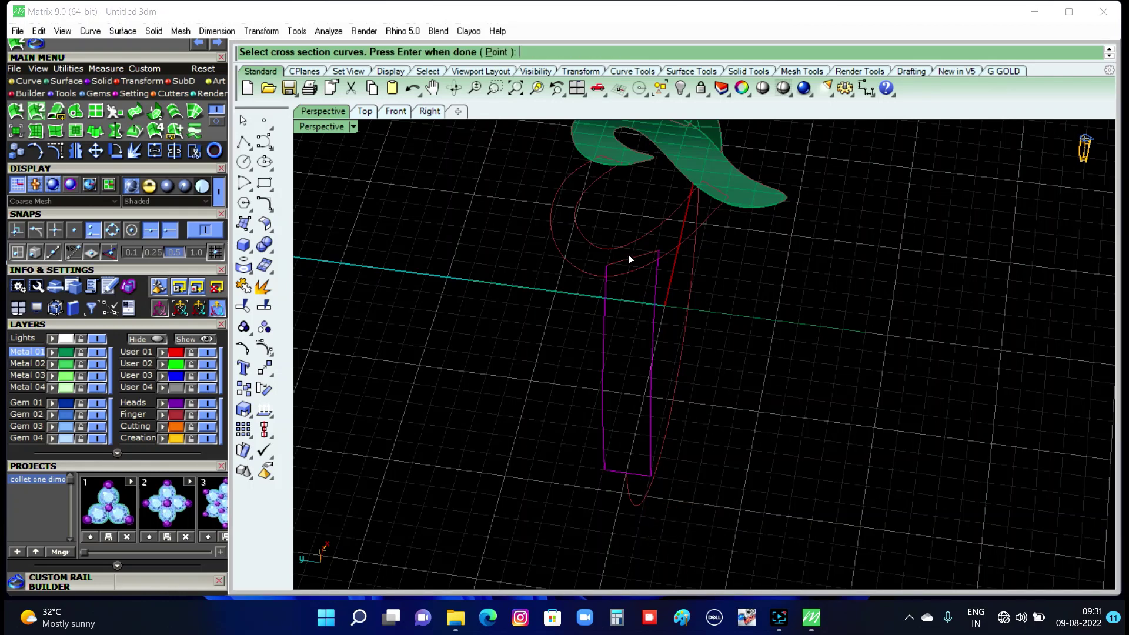
key("Return")
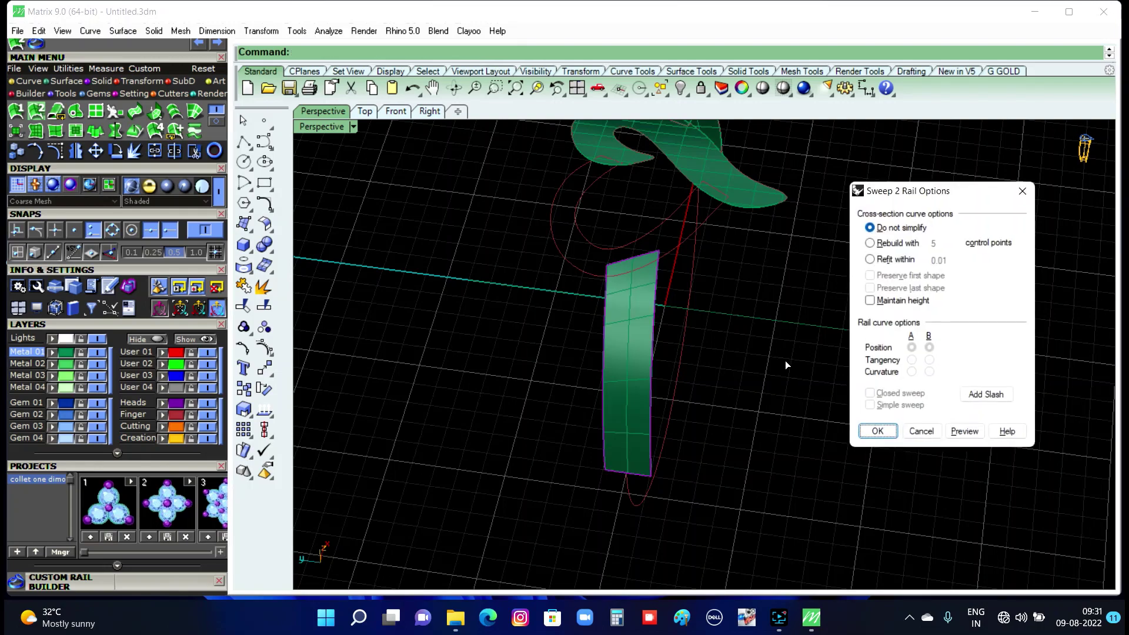
left_click(876, 431)
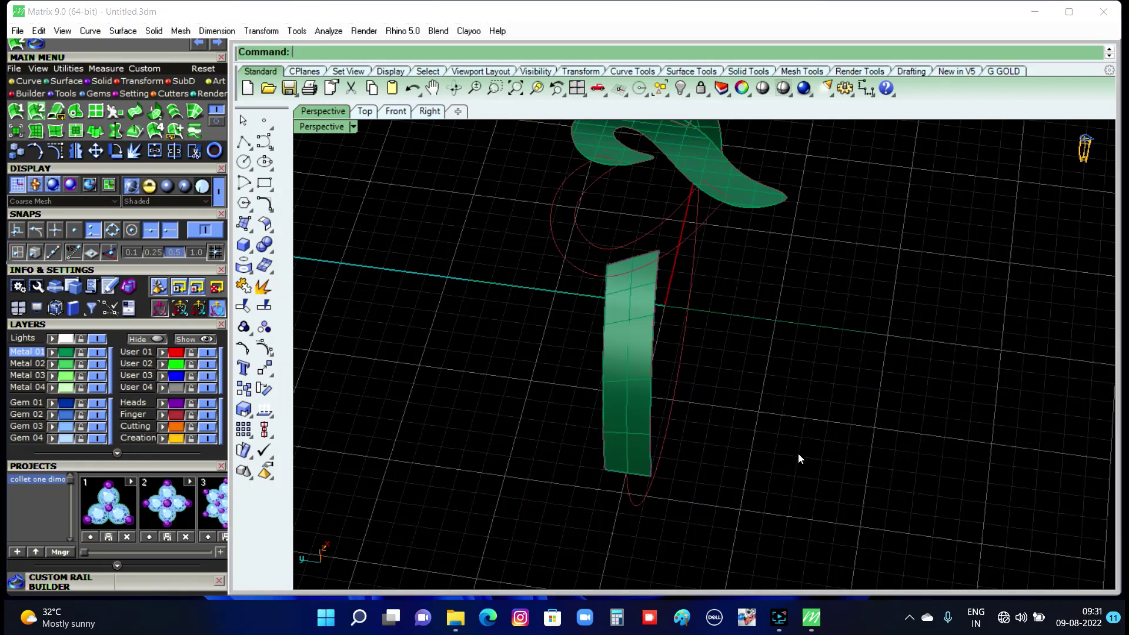
right_click_drag(798, 453, 806, 521)
Restart Sweep 2 Rails with the outer and inner heart curves as rails.
right_click_drag(666, 301, 803, 417)
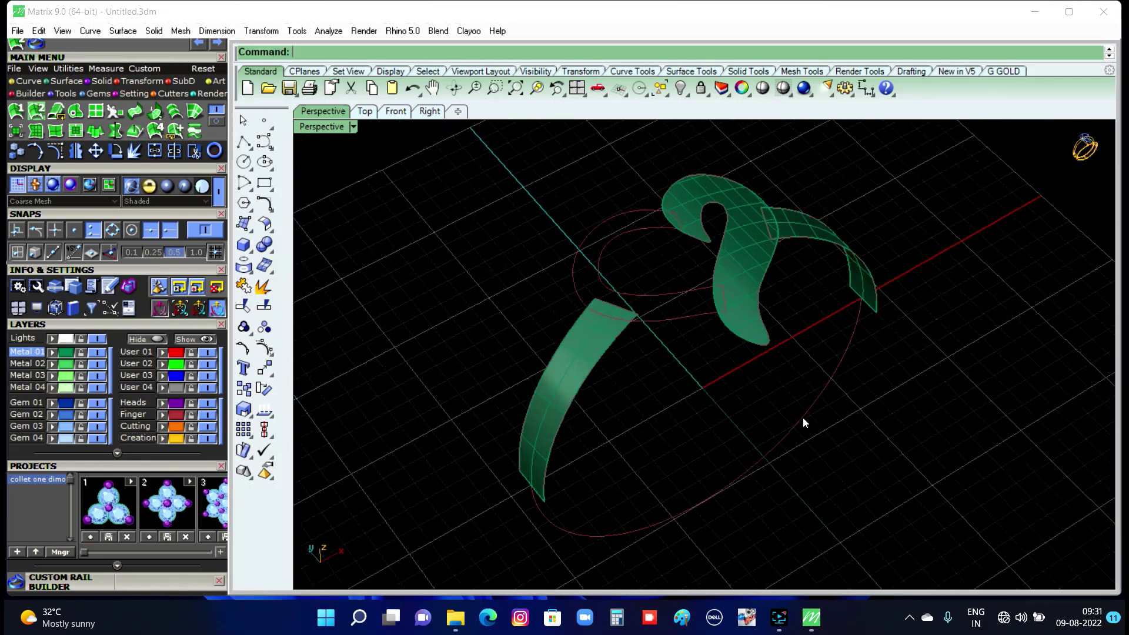
scroll(660, 249, "up", 3)
mouse_move(660, 249)
right_mouse_down()
mouse_move(698, 323)
mouse_move(655, 288)
right_mouse_up()
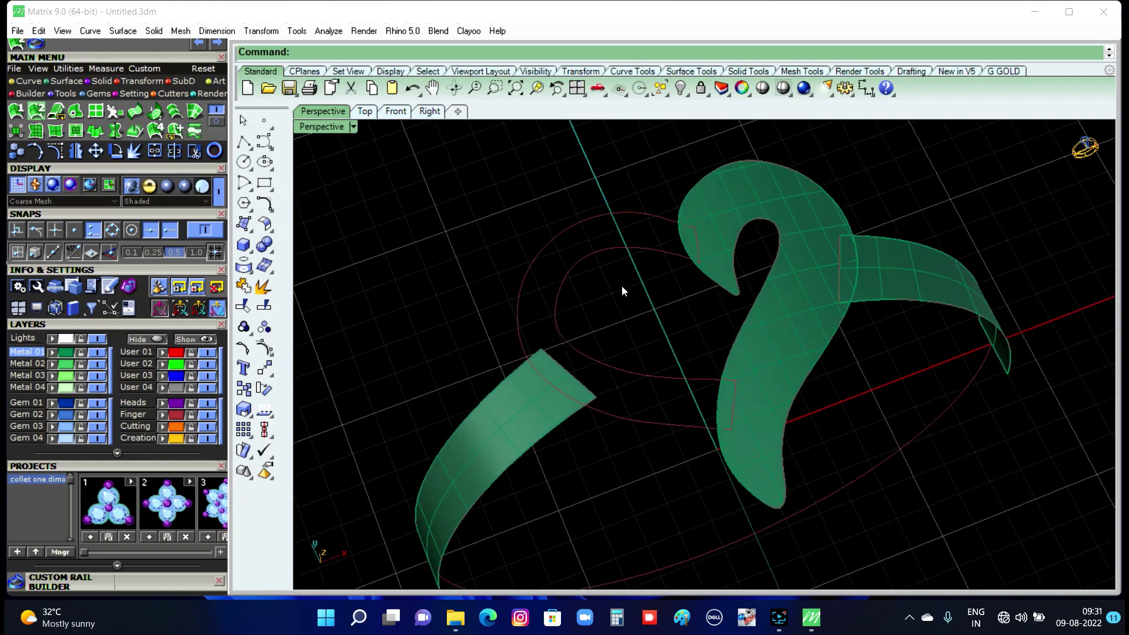
right_click(460, 275)
left_click(524, 289)
left_click(553, 294)
scroll(703, 243, "up", 3)
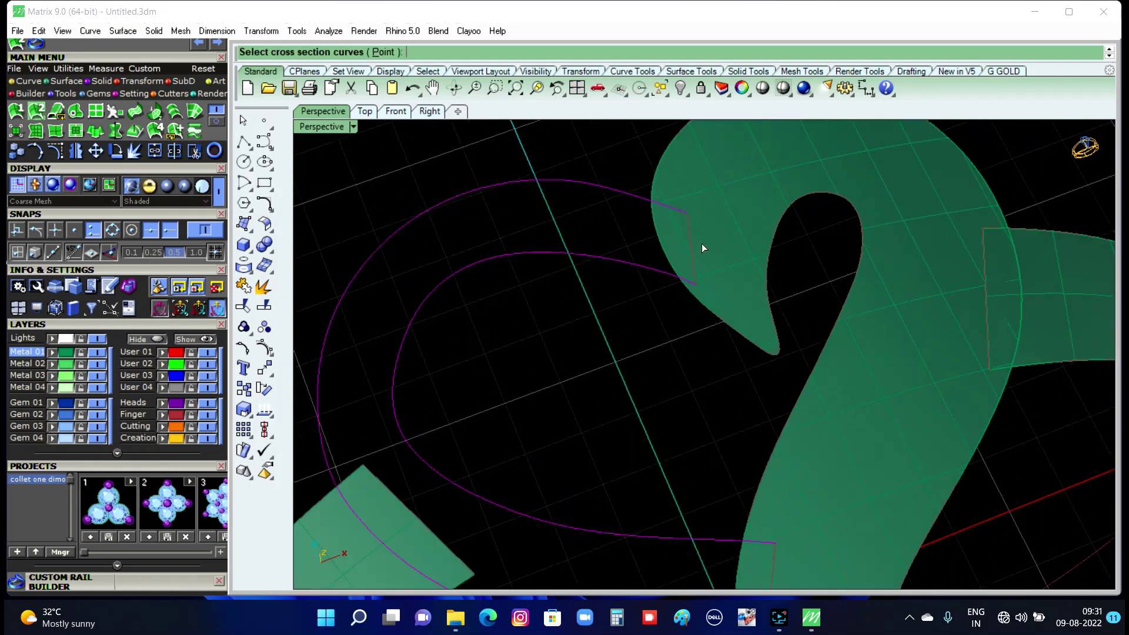
Pick the heart-end cross-section and create the swept heart surface.
left_click(693, 241)
scroll(665, 322, "down", 3)
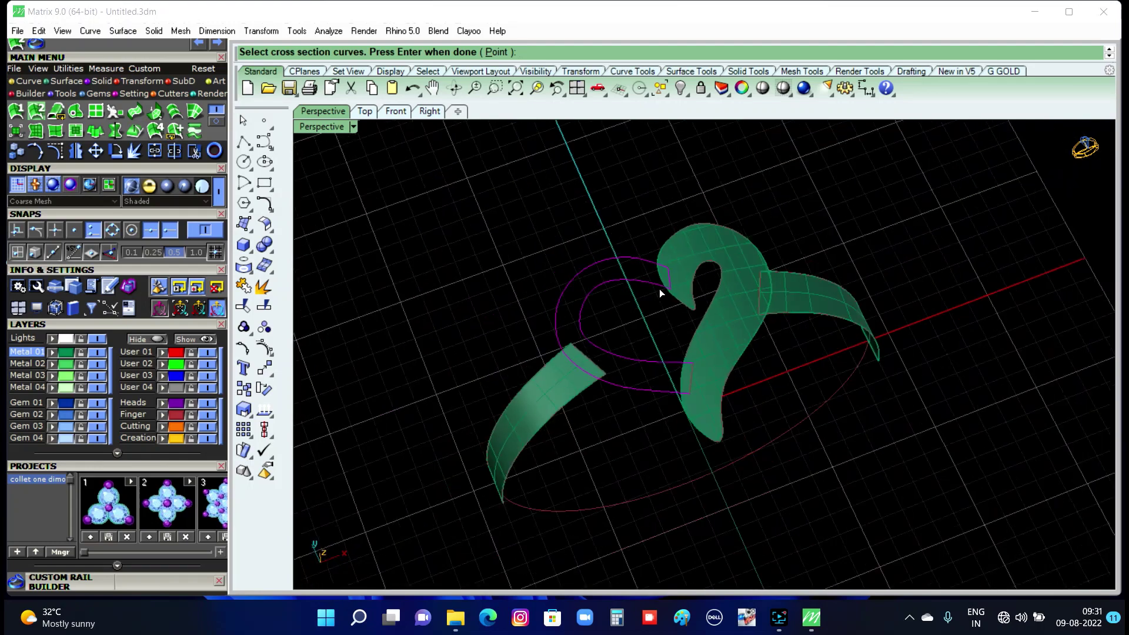
scroll(658, 288, "up", 5)
scroll(689, 388, "down", 3)
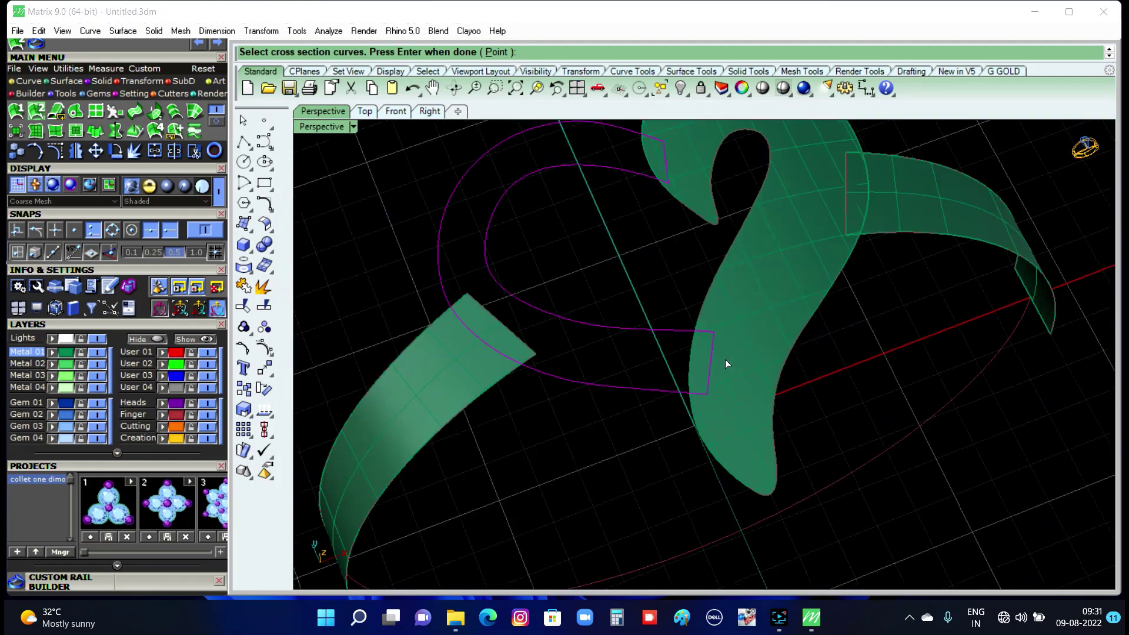
scroll(725, 359, "down", 2)
key("Return")
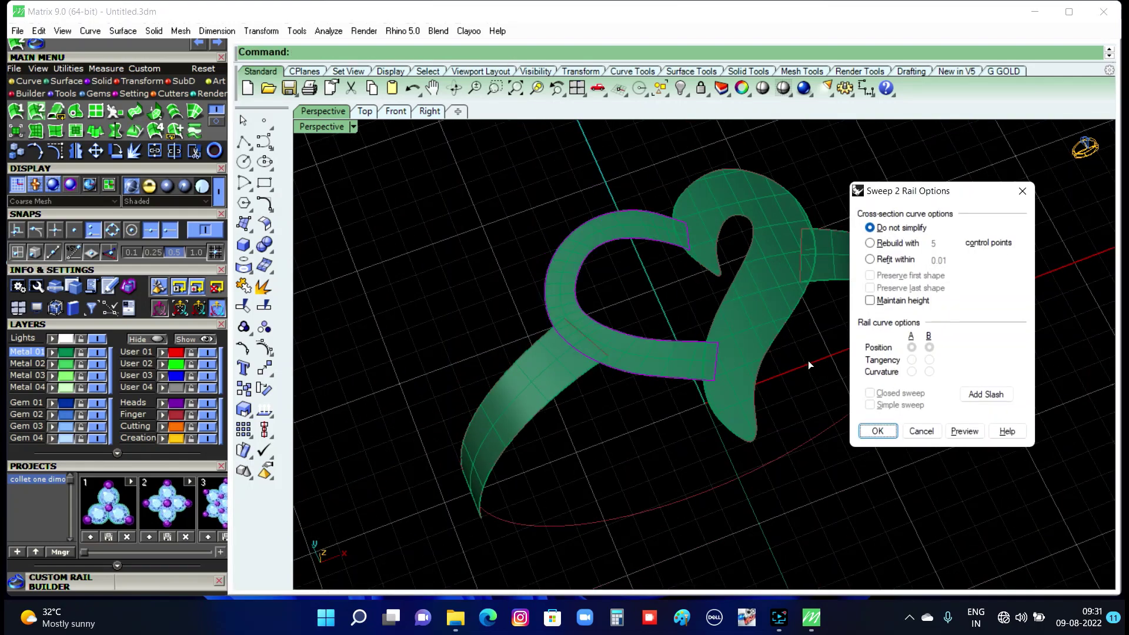
left_click(868, 432)
scroll(642, 450, "down", 3)
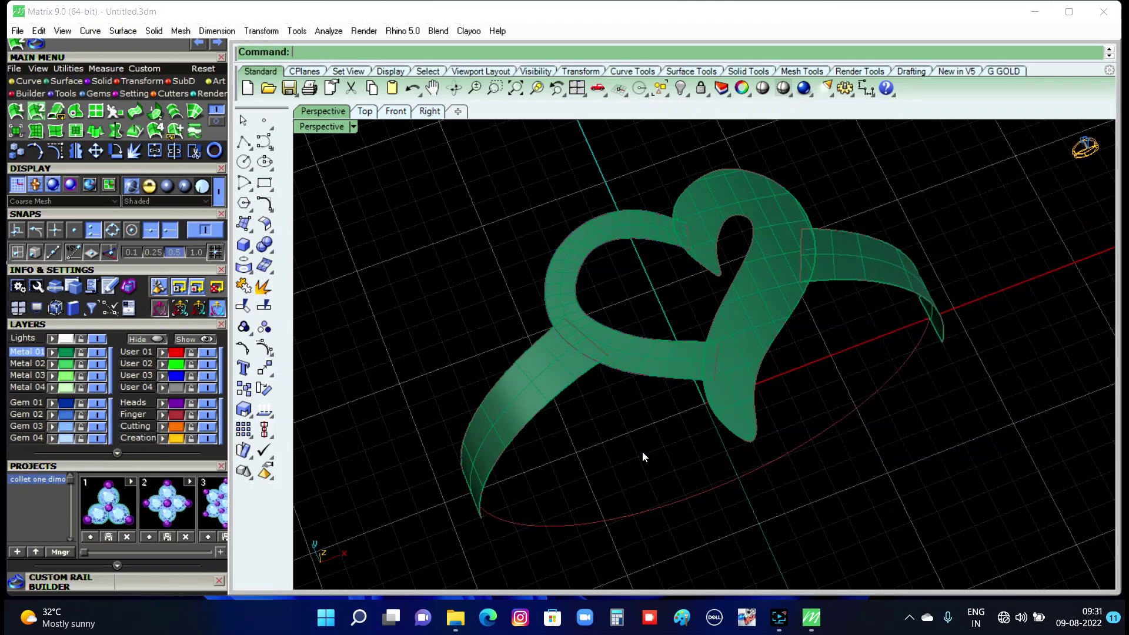
scroll(740, 502, "down", 2)
mouse_move(739, 502)
right_mouse_down()
mouse_move(617, 434)
mouse_move(625, 361)
mouse_move(701, 457)
mouse_move(693, 494)
right_mouse_up()
scroll(723, 328, "up", 3)
mouse_move(723, 324)
right_mouse_down()
mouse_move(768, 411)
mouse_move(764, 347)
mouse_move(839, 292)
mouse_move(721, 436)
right_mouse_up()
Offset the right band strip into a solid with OffsetSrf.
scroll(721, 436, "down", 2)
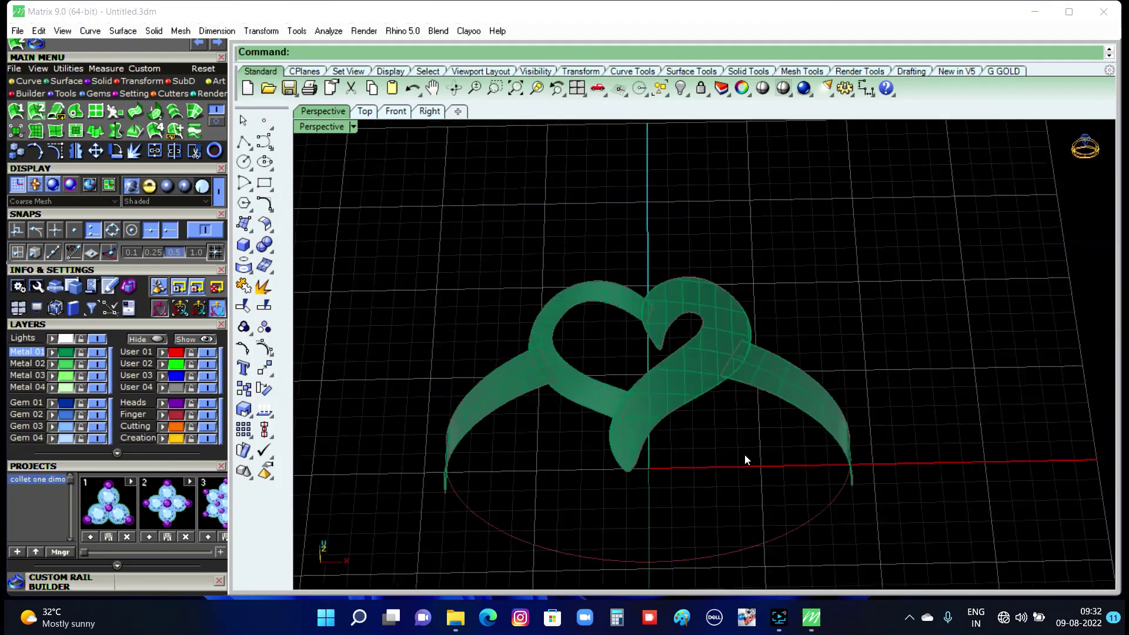
left_click(802, 393)
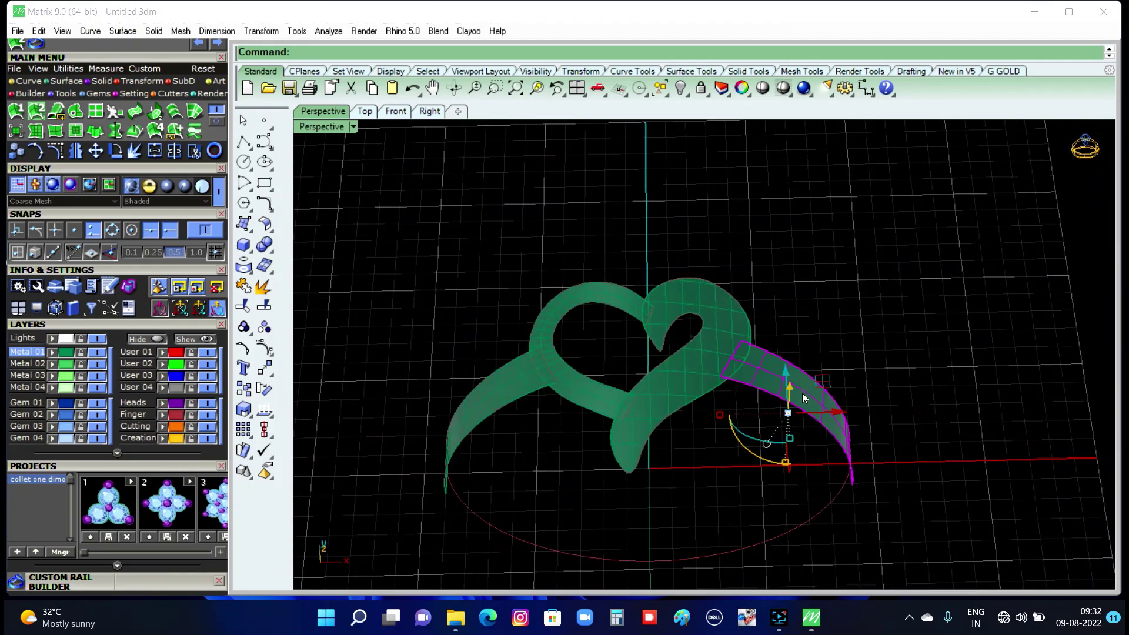
type("OffsetSrf")
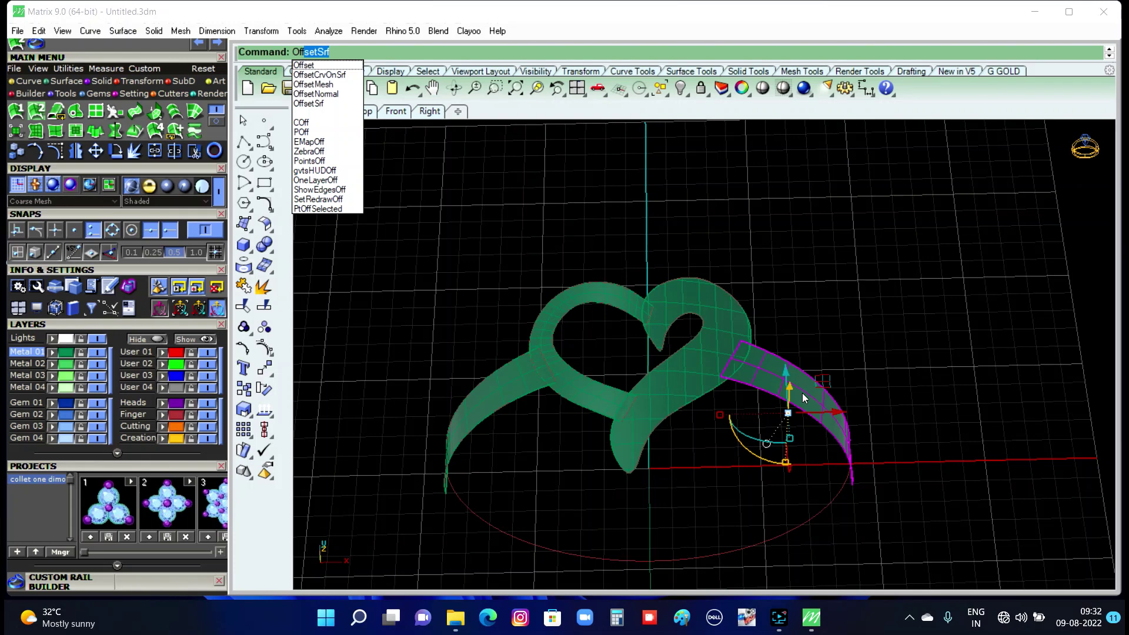
key("Return")
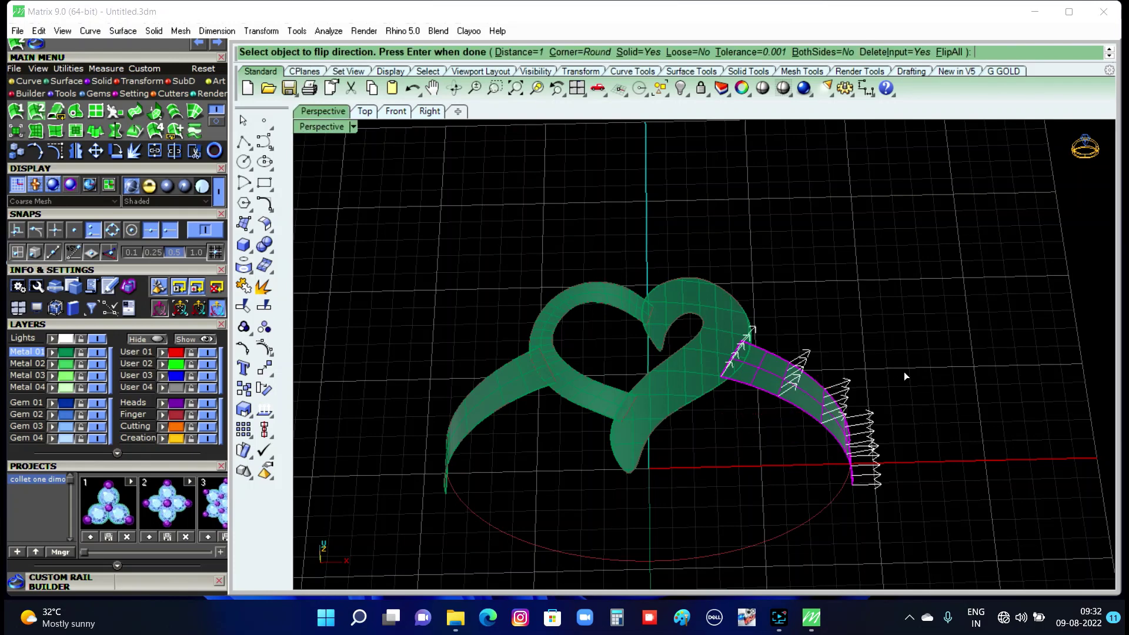
key("Return")
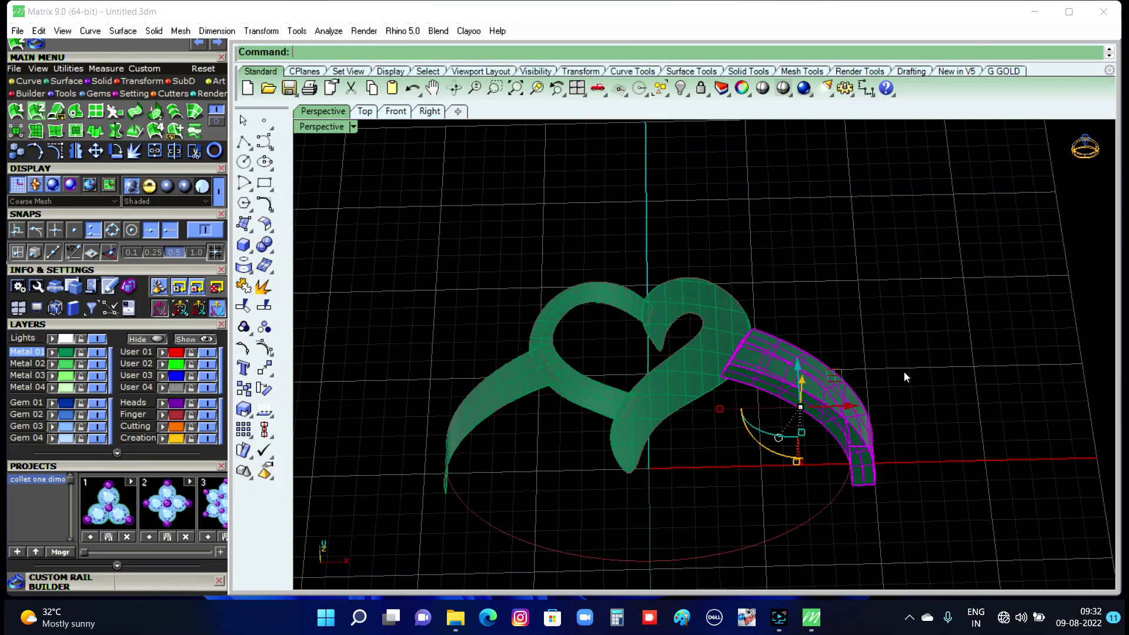
left_click(904, 371)
Offset the heart top surface into a solid, then check the heart-band joint.
scroll(673, 373, "up", 2)
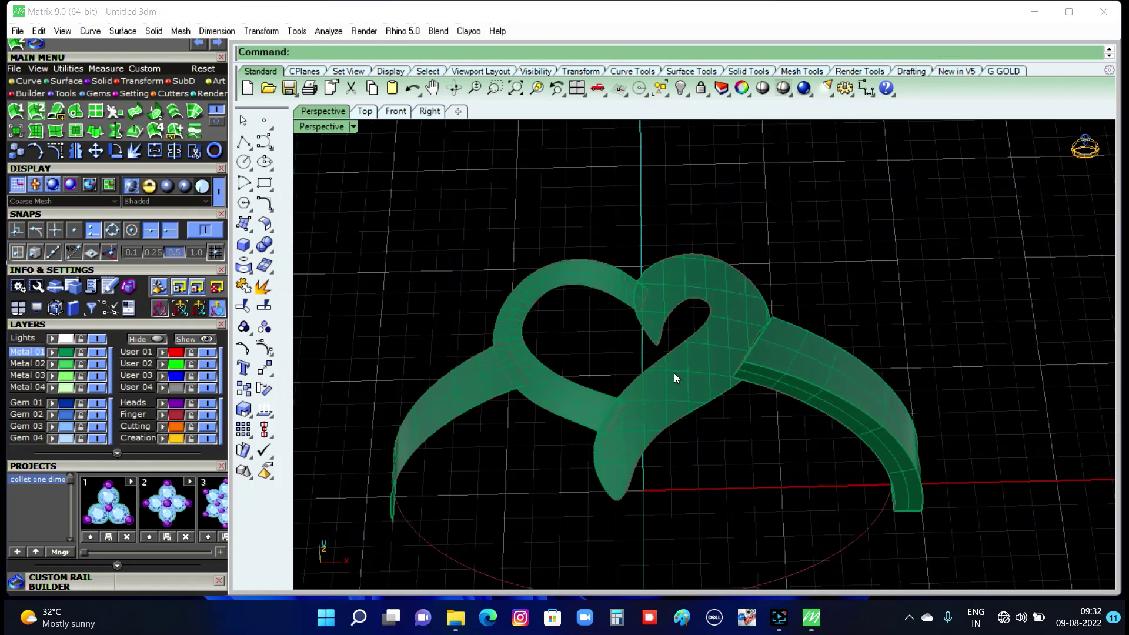
left_click(675, 374)
key("Return")
key("Return")
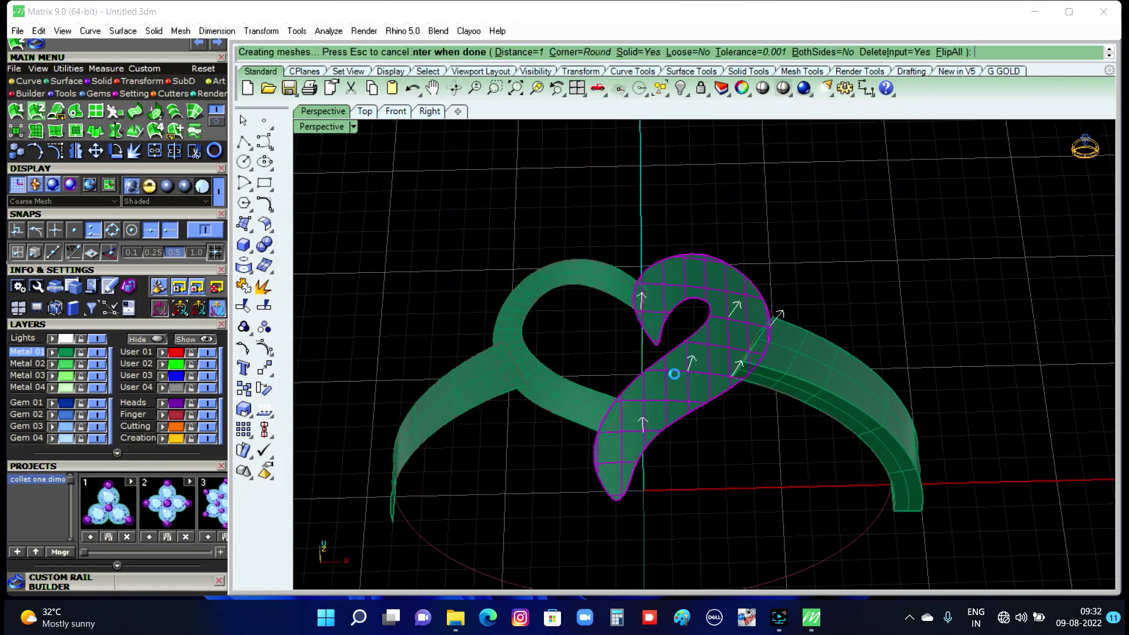
scroll(780, 321, "up", 2)
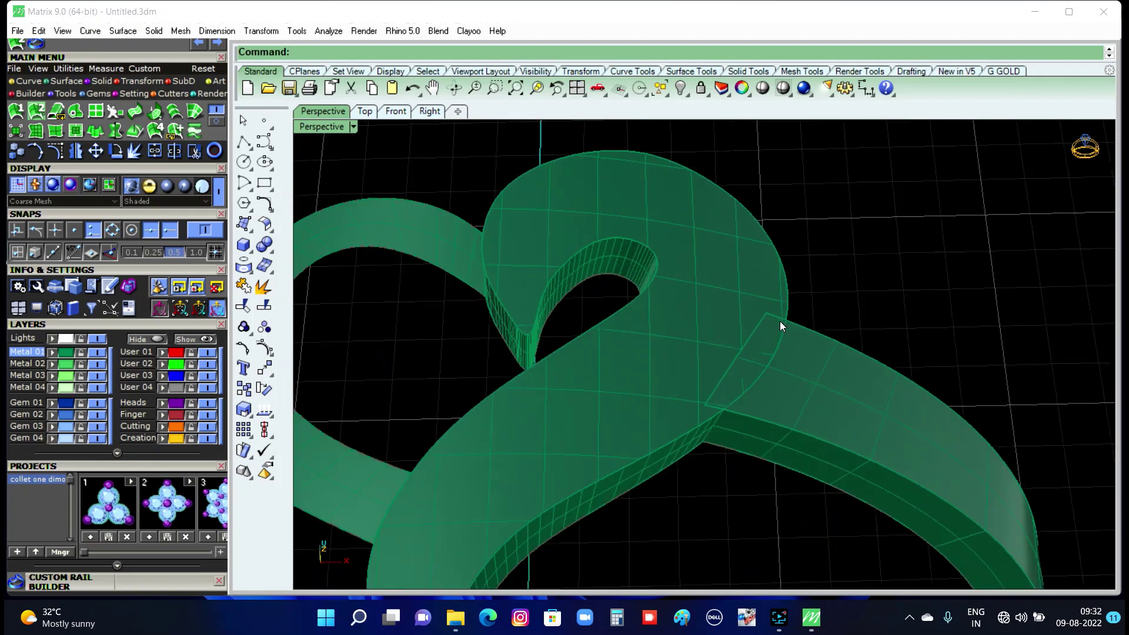
scroll(770, 376, "up", 2)
scroll(788, 310, "up", 2)
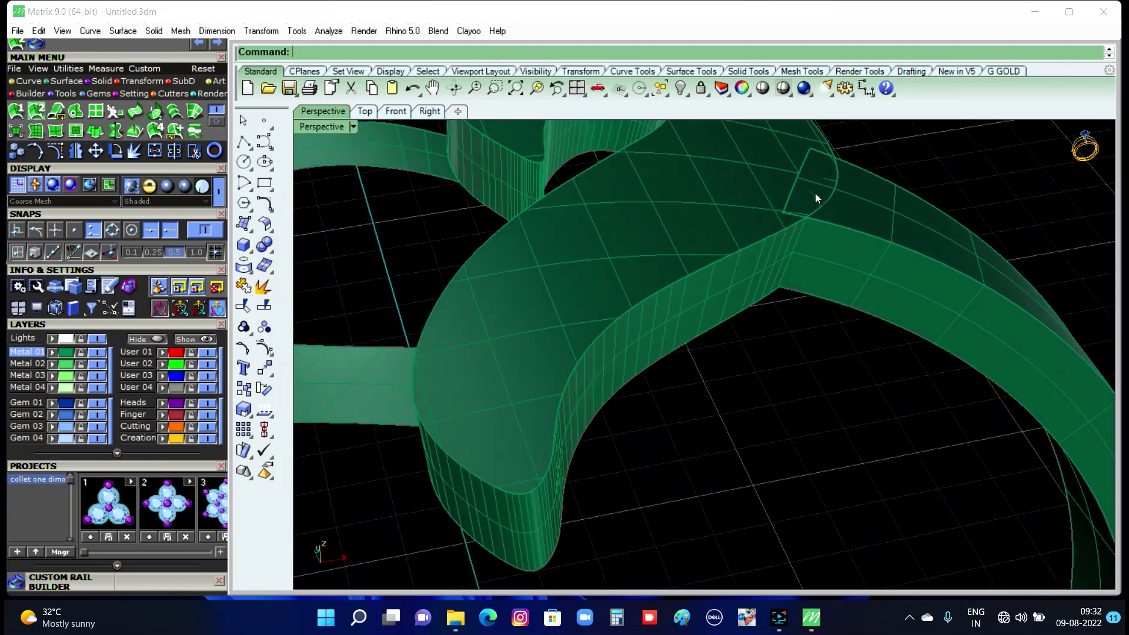
right_click_drag(796, 260, 756, 328)
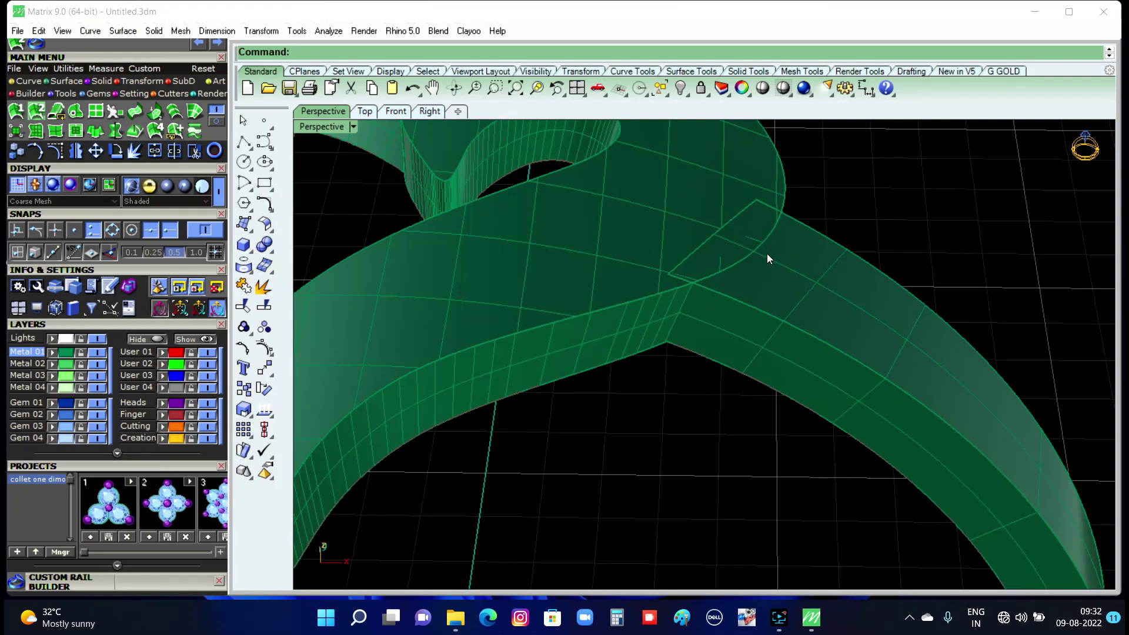
scroll(844, 387, "down", 5)
scroll(735, 367, "down", 2)
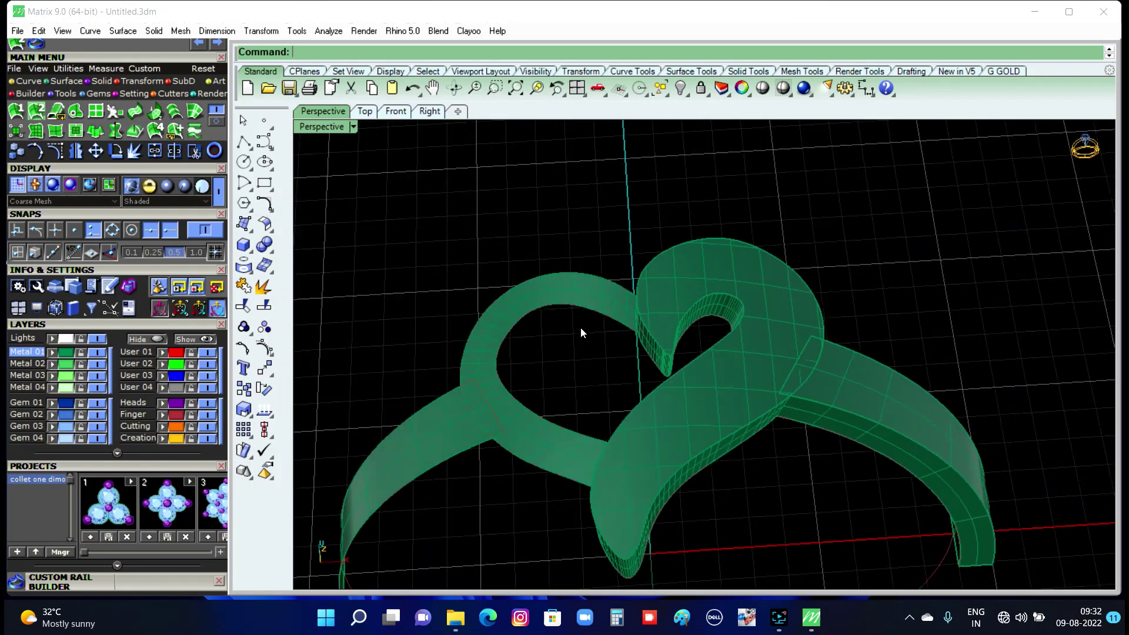
left_click(555, 288)
key("Return")
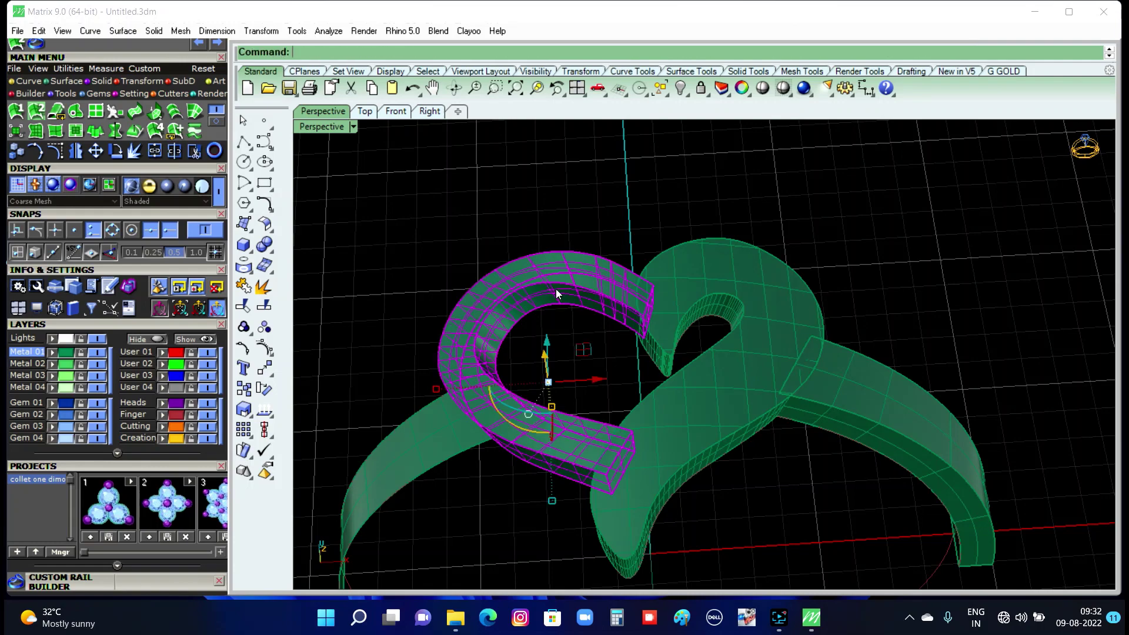
key("Escape")
Offset the thin left shank ribbon into a solid, accepting the default direction.
scroll(647, 321, "up", 2)
scroll(665, 302, "up", 3)
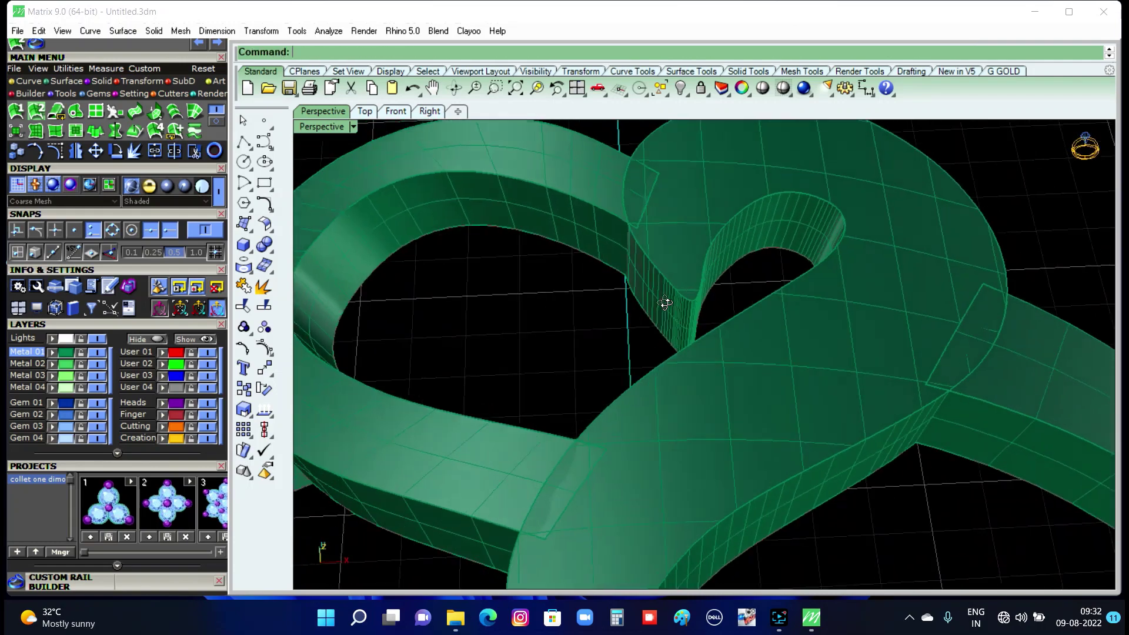
scroll(665, 303, "up", 2)
scroll(669, 241, "up", 2)
scroll(648, 297, "up", 2)
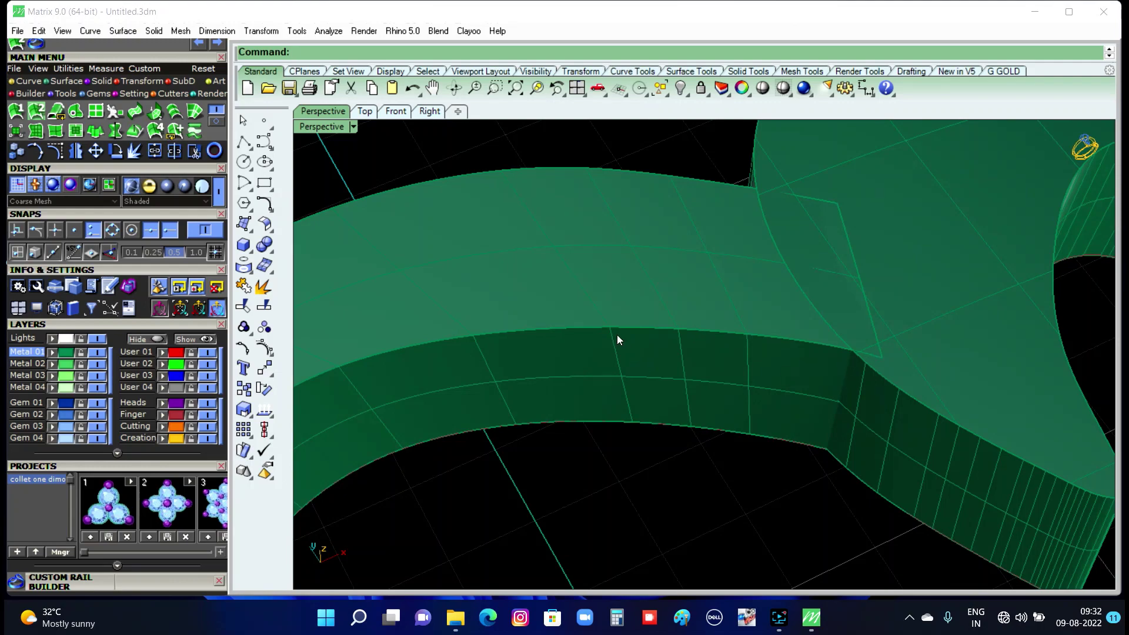
scroll(616, 333, "down", 3)
scroll(616, 334, "down", 2)
scroll(672, 289, "down", 2)
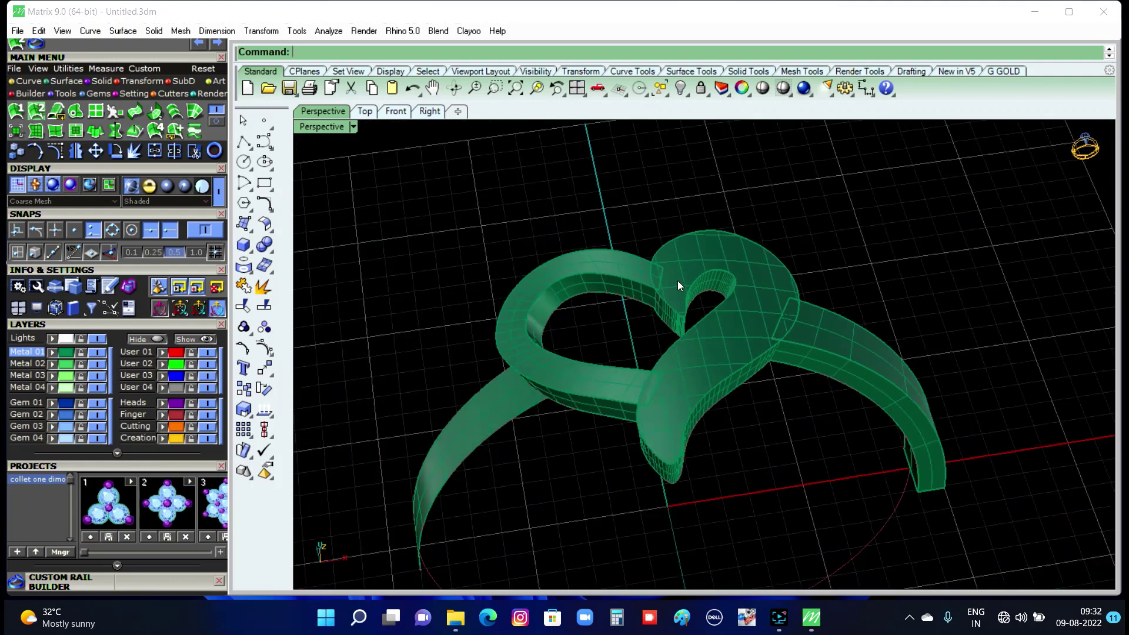
scroll(679, 347, "up", 1)
scroll(543, 404, "up", 2)
left_click(545, 410)
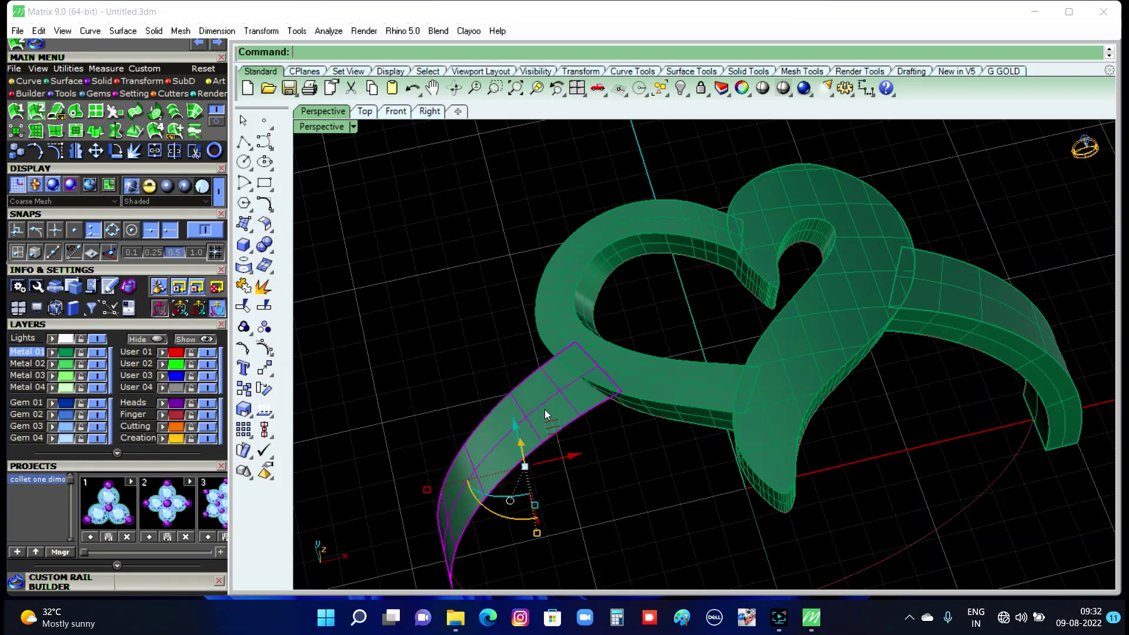
key("Return")
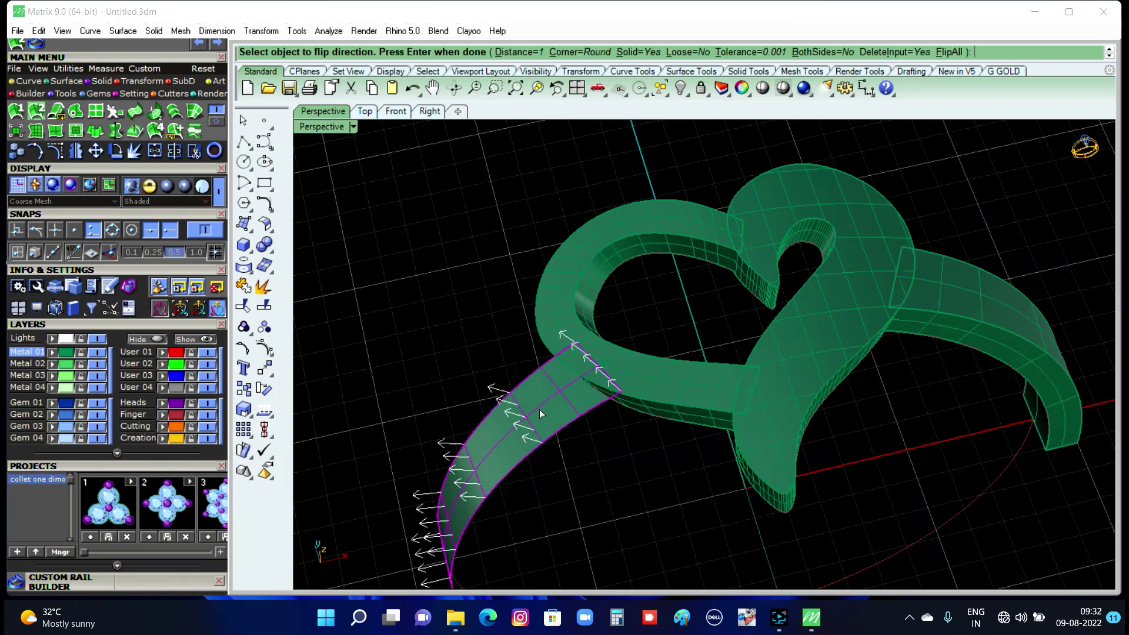
key("Return")
key("Escape")
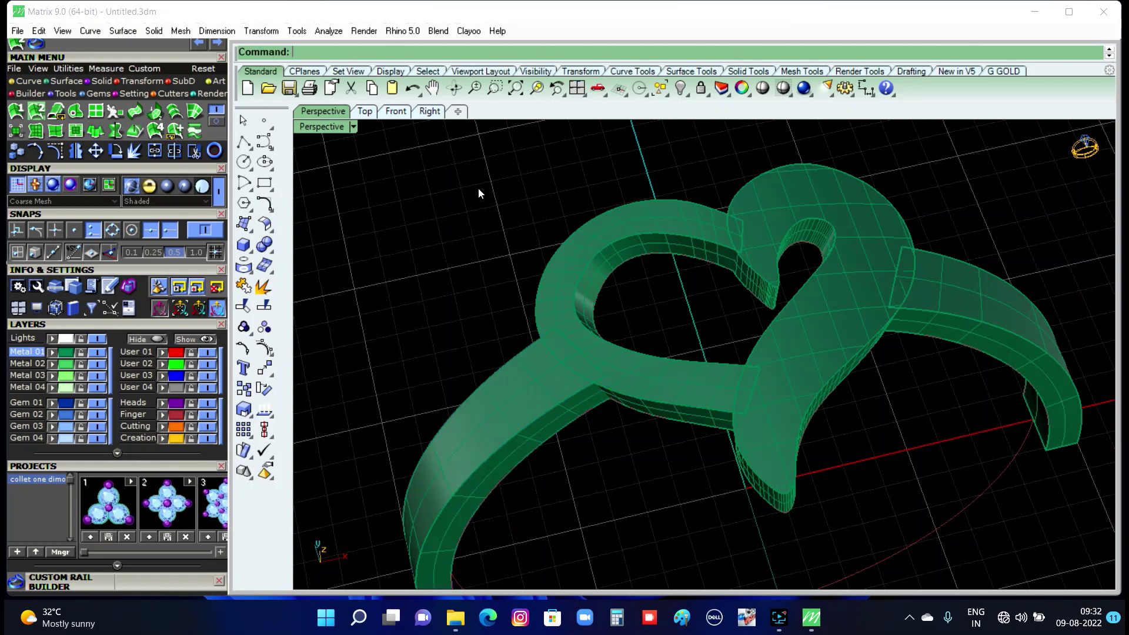
mouse_move(478, 188)
right_mouse_down()
mouse_move(544, 292)
mouse_move(686, 376)
mouse_move(630, 297)
mouse_move(653, 333)
mouse_move(695, 360)
mouse_move(709, 277)
mouse_move(712, 377)
right_mouse_up()
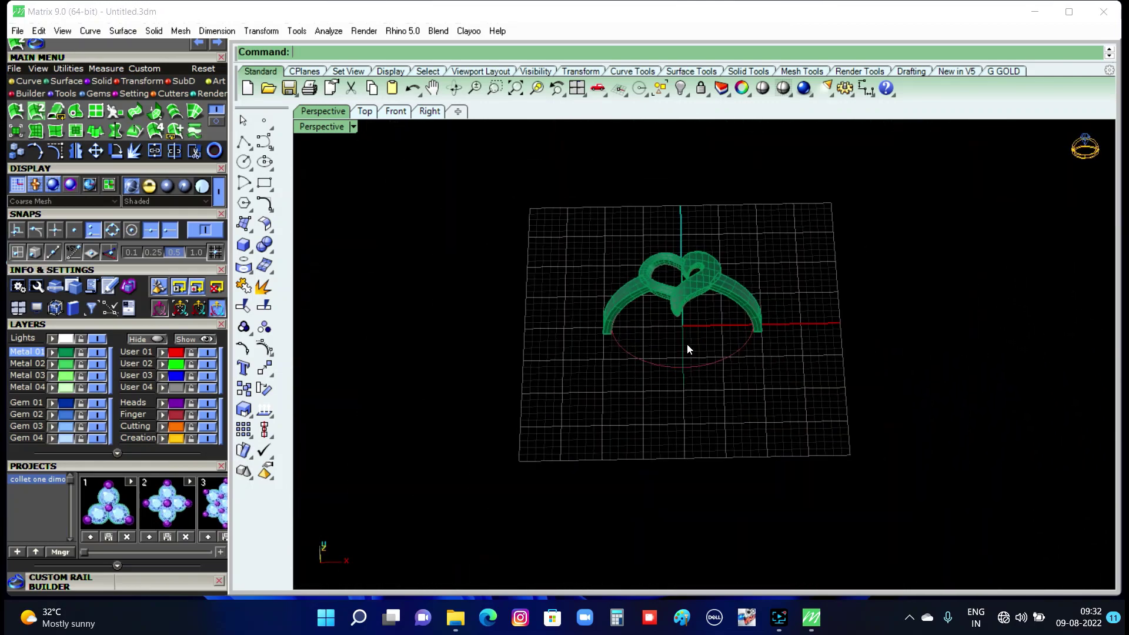
Draw a straight line from the left shank end to the right shank end.
scroll(687, 347, "up", 3)
scroll(687, 347, "up", 2)
scroll(705, 325, "up", 1)
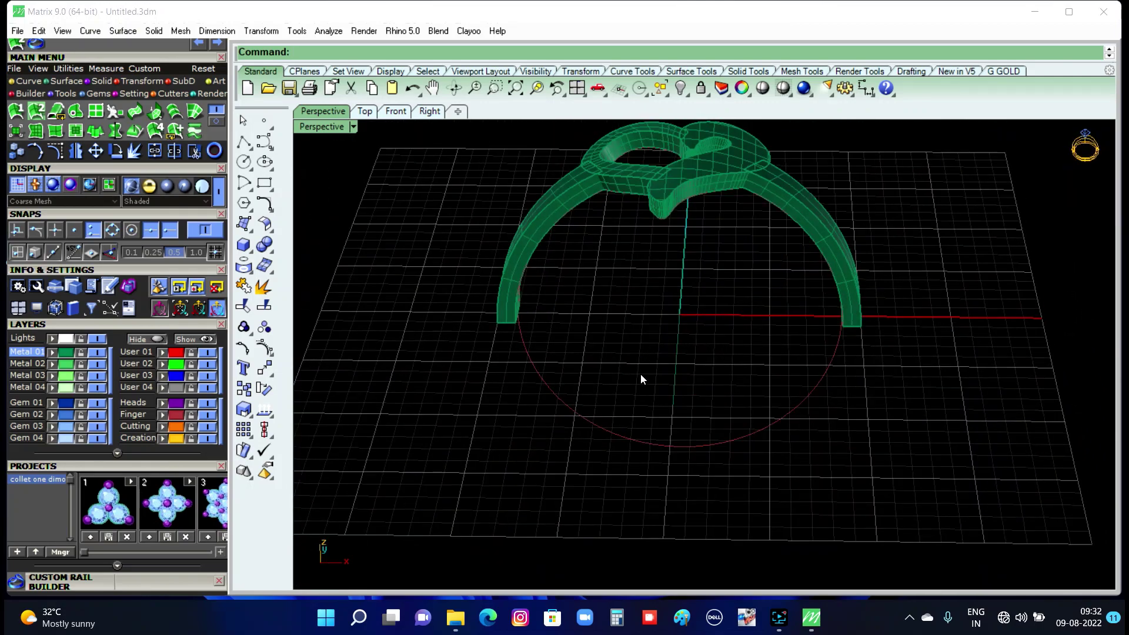
scroll(641, 391, "up", 1)
scroll(648, 399, "up", 3)
scroll(644, 403, "down", 4)
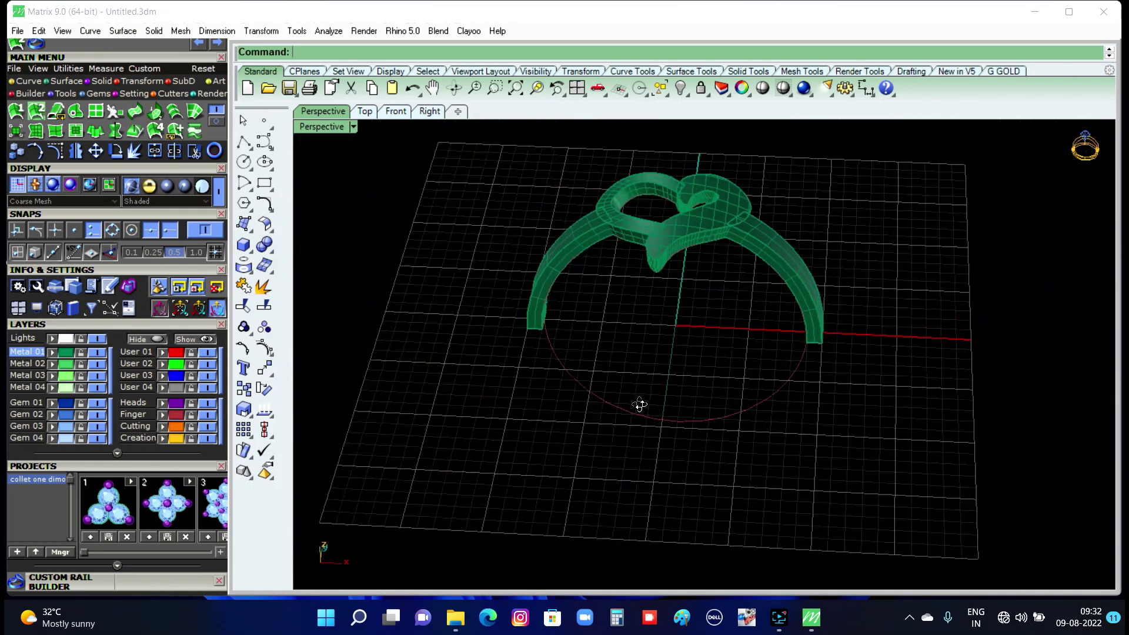
scroll(640, 405, "up", 1)
left_click(244, 141)
scroll(573, 322, "up", 3)
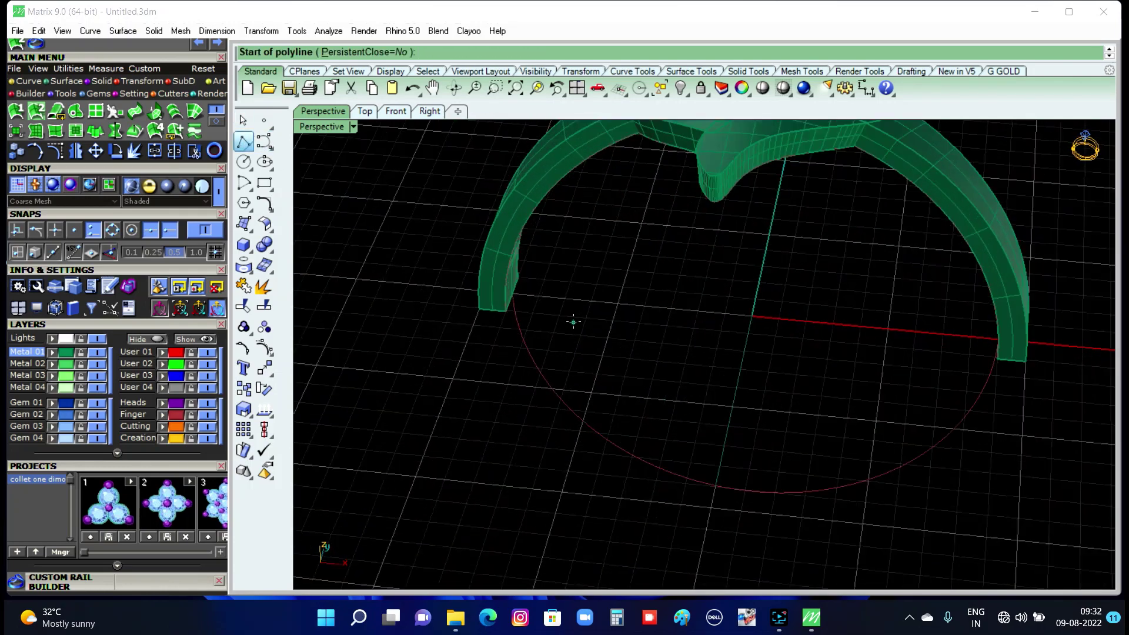
scroll(573, 322, "up", 3)
left_click(476, 243)
scroll(584, 312, "down", 1)
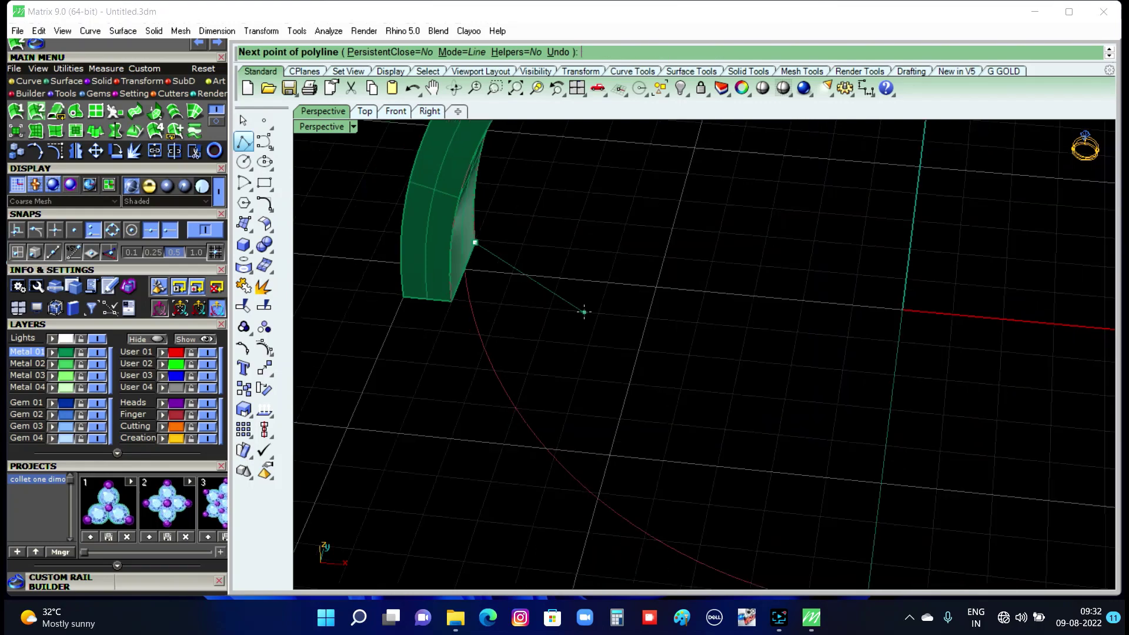
scroll(584, 312, "down", 3)
scroll(796, 394, "up", 2)
scroll(823, 399, "up", 1)
scroll(823, 399, "up", 1)
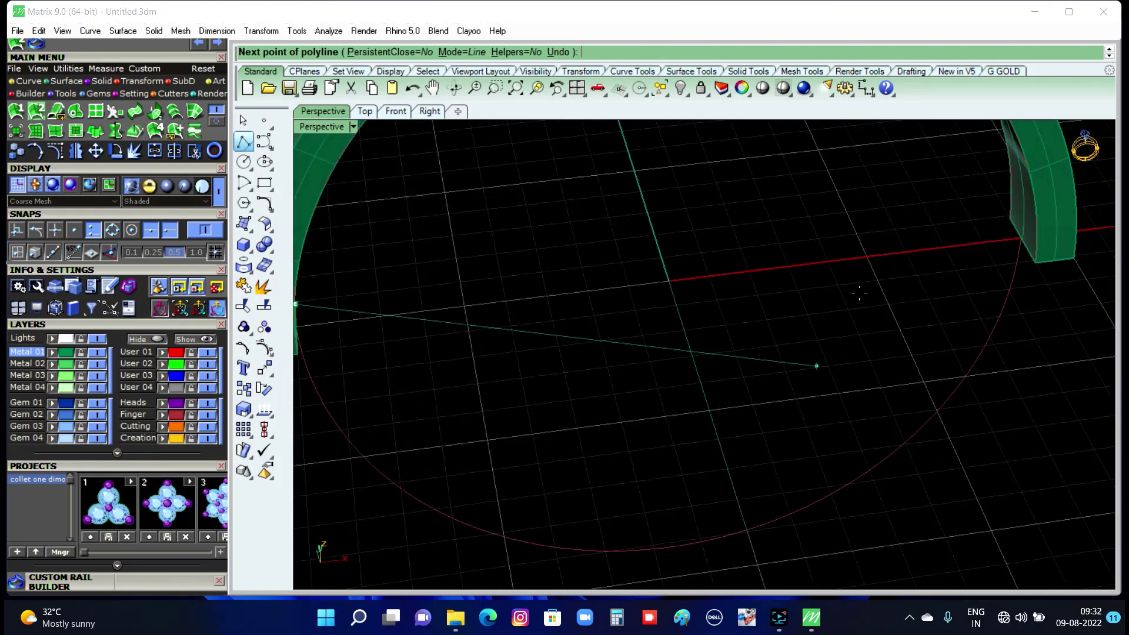
left_click(1007, 218)
key("Return")
scroll(974, 296, "down", 2)
scroll(831, 364, "down", 1)
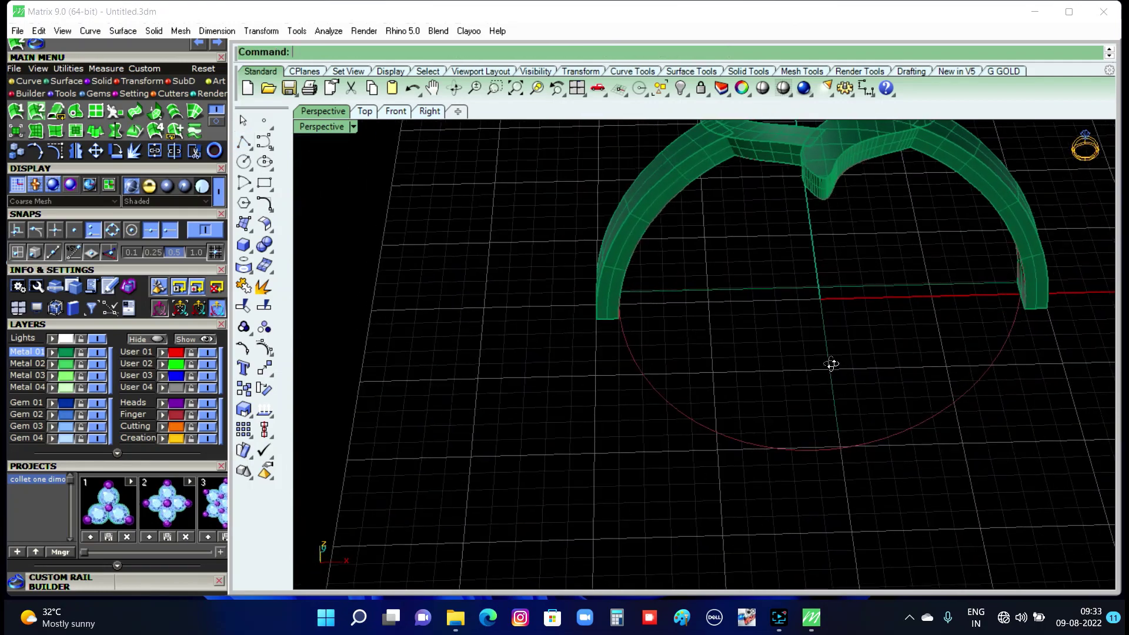
Draw a second straight line between the opposite shank ends.
key("Return")
scroll(625, 318, "up", 3)
scroll(624, 318, "up", 1)
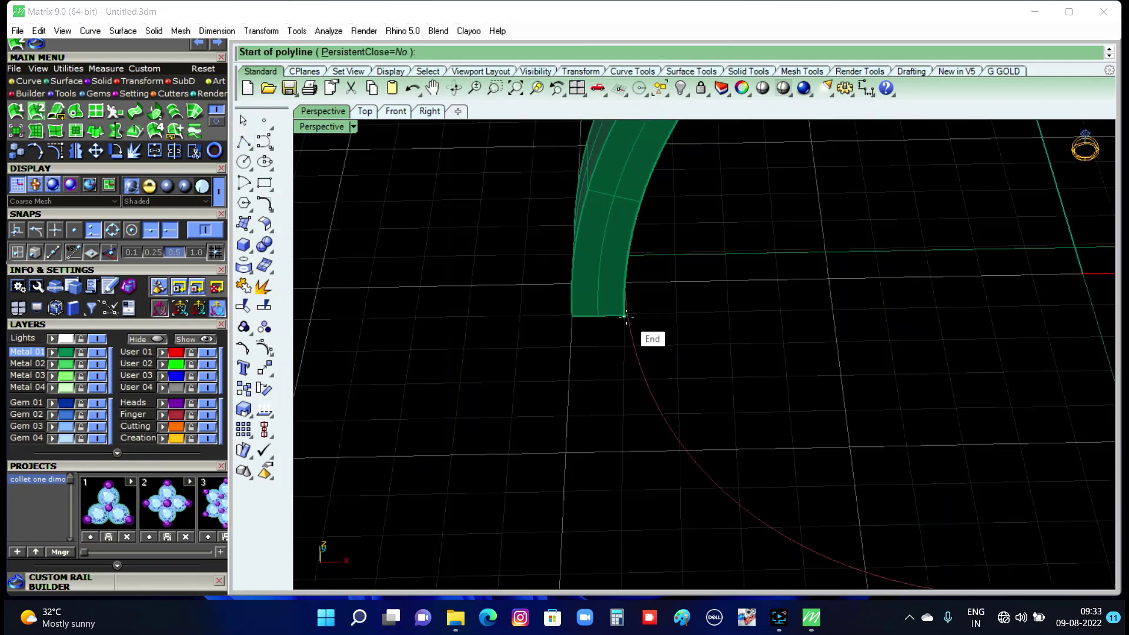
left_click(624, 317)
scroll(682, 357, "down", 3)
scroll(940, 371, "up", 2)
scroll(930, 347, "up", 2)
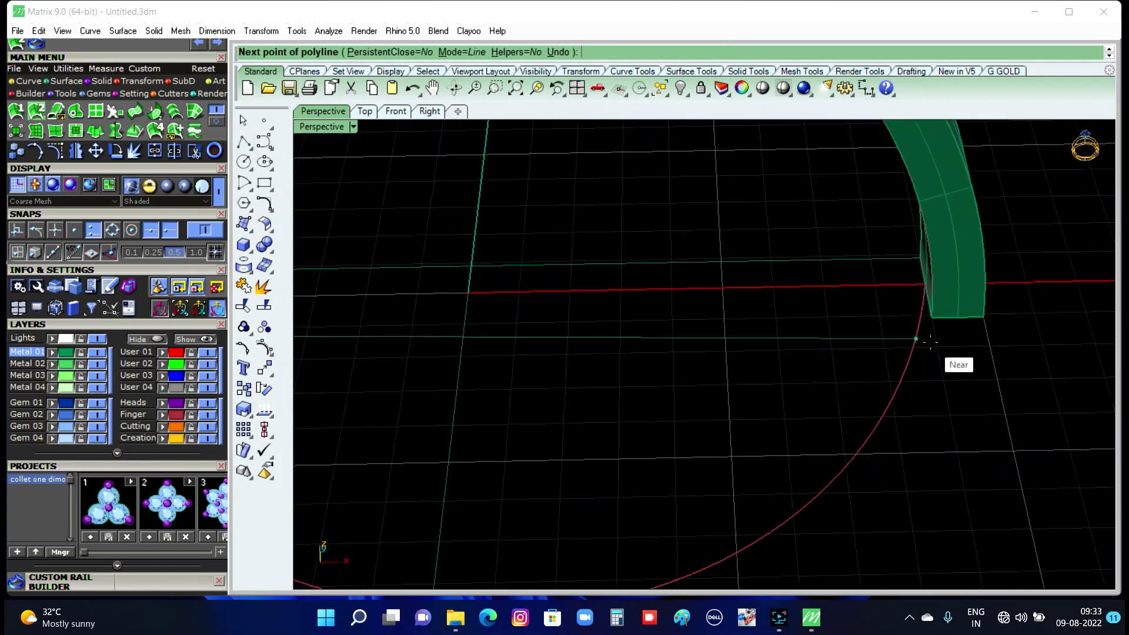
left_click(926, 317)
key("Return")
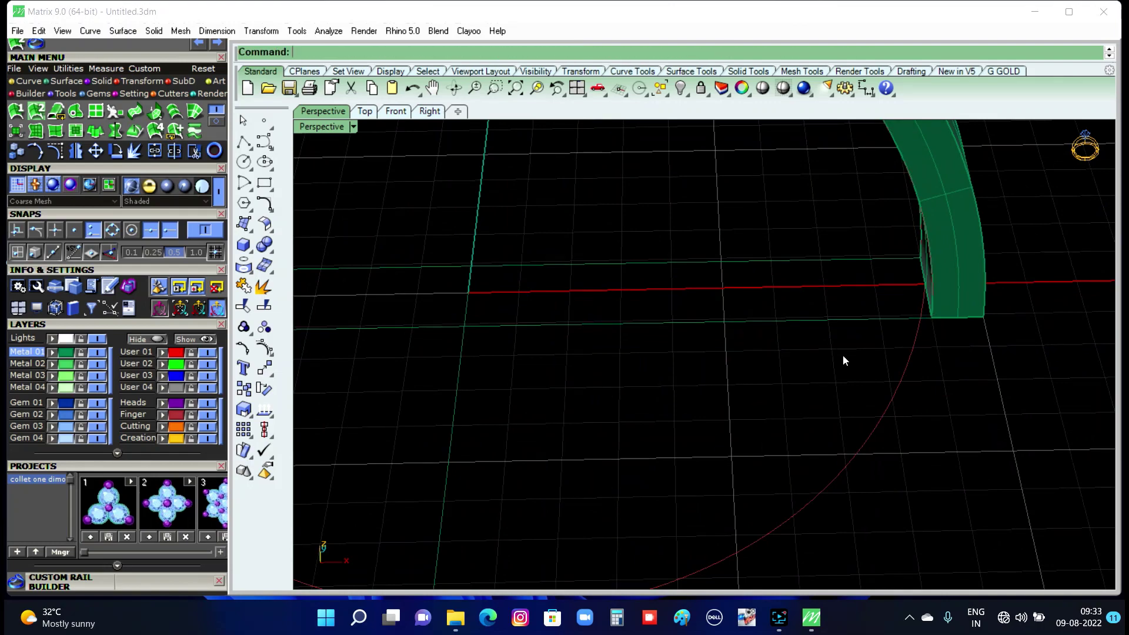
scroll(805, 347, "down", 3)
Extrude the ring-size circle straight downward into a tall cylinder passing through the shank.
left_click(728, 438)
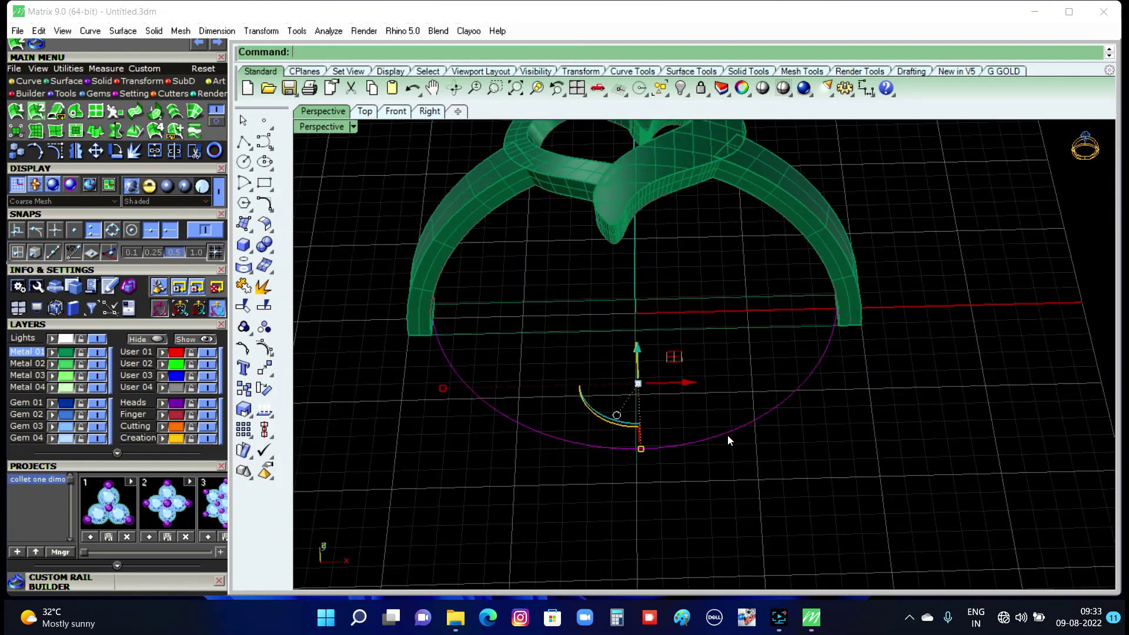
left_click(123, 31)
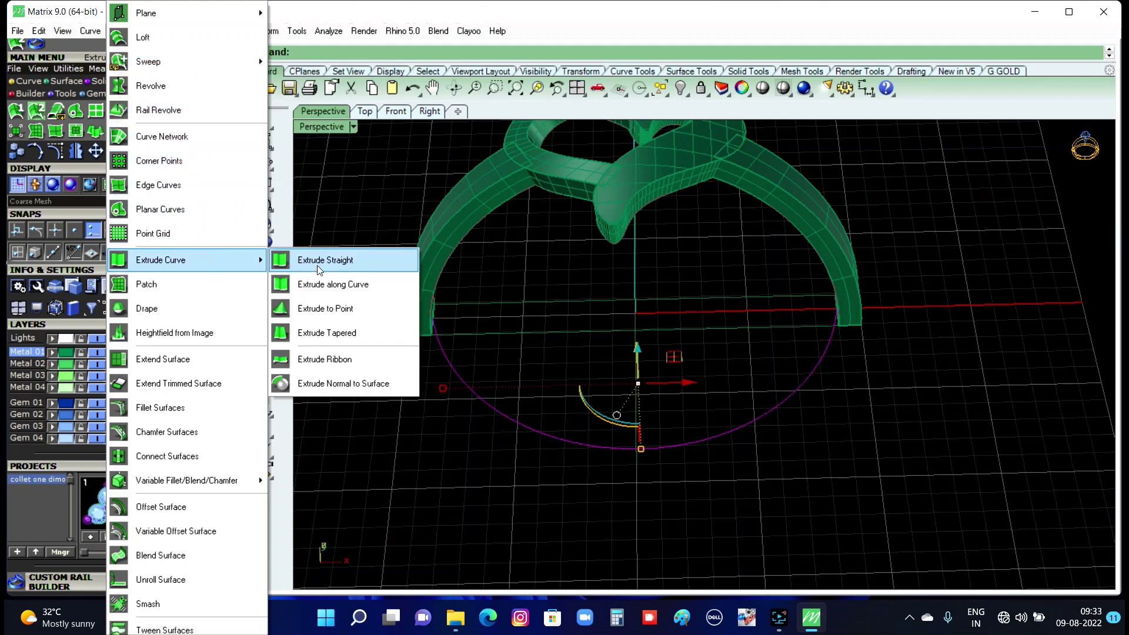
left_click(289, 266)
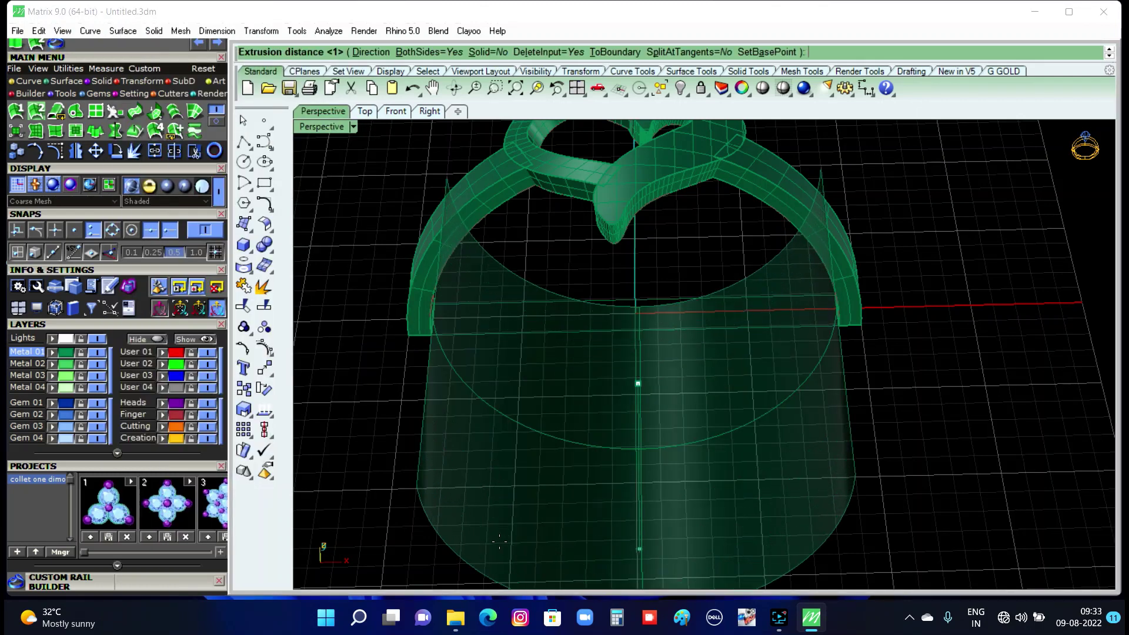
left_click(500, 550)
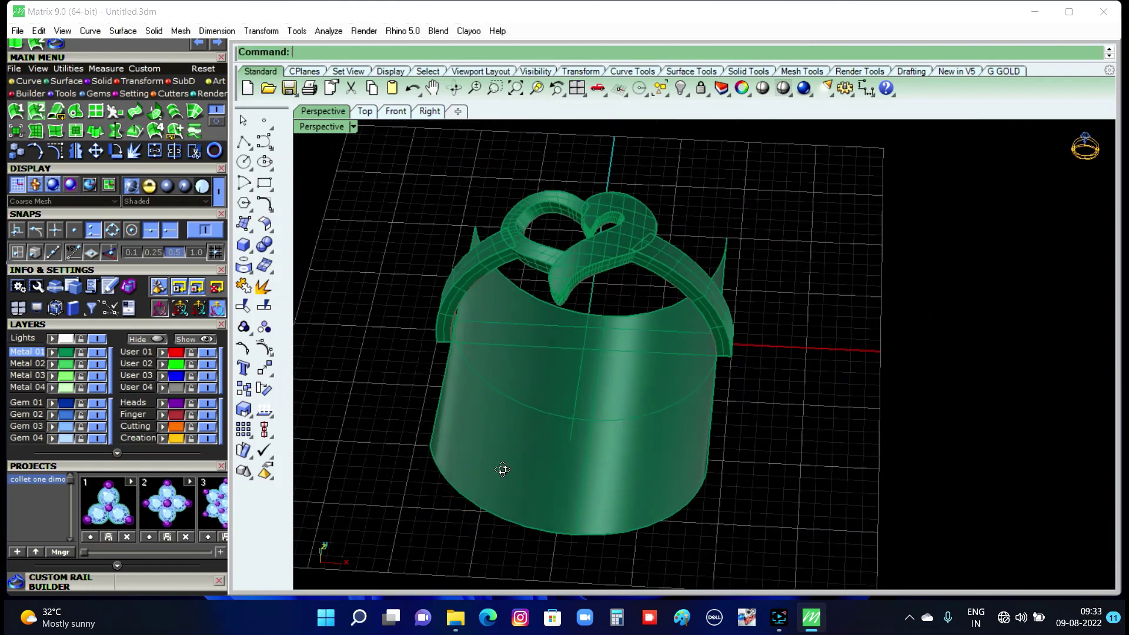
right_click_drag(481, 417, 531, 351)
left_click(536, 341)
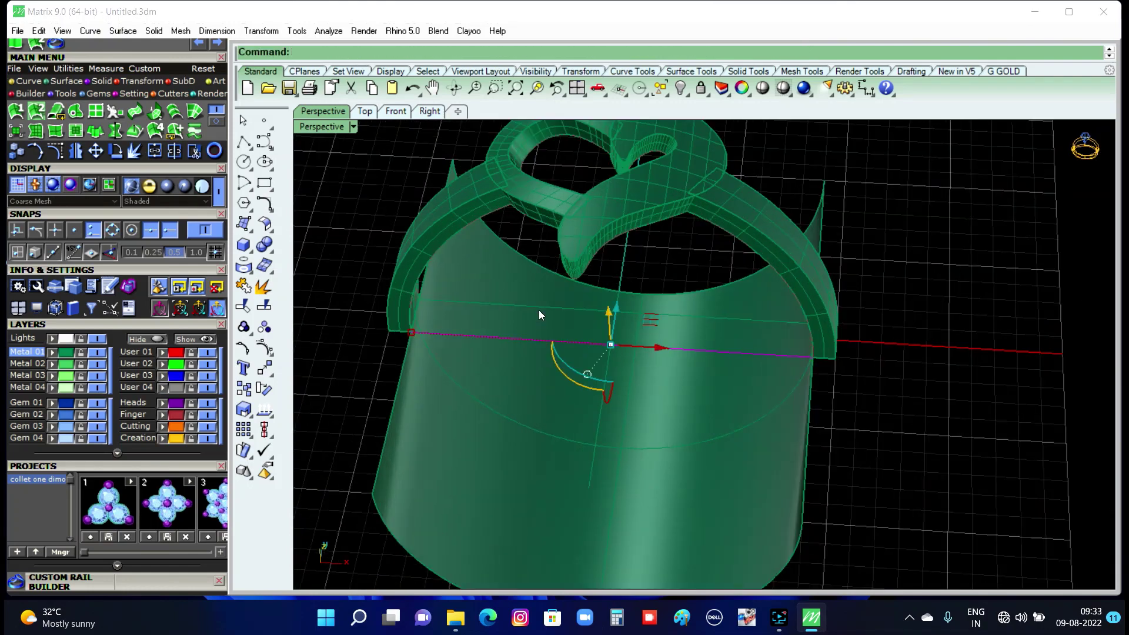
Project the straight bridging lines onto the cylinder so they follow the ring's roundness.
key("alt+Page_Up")
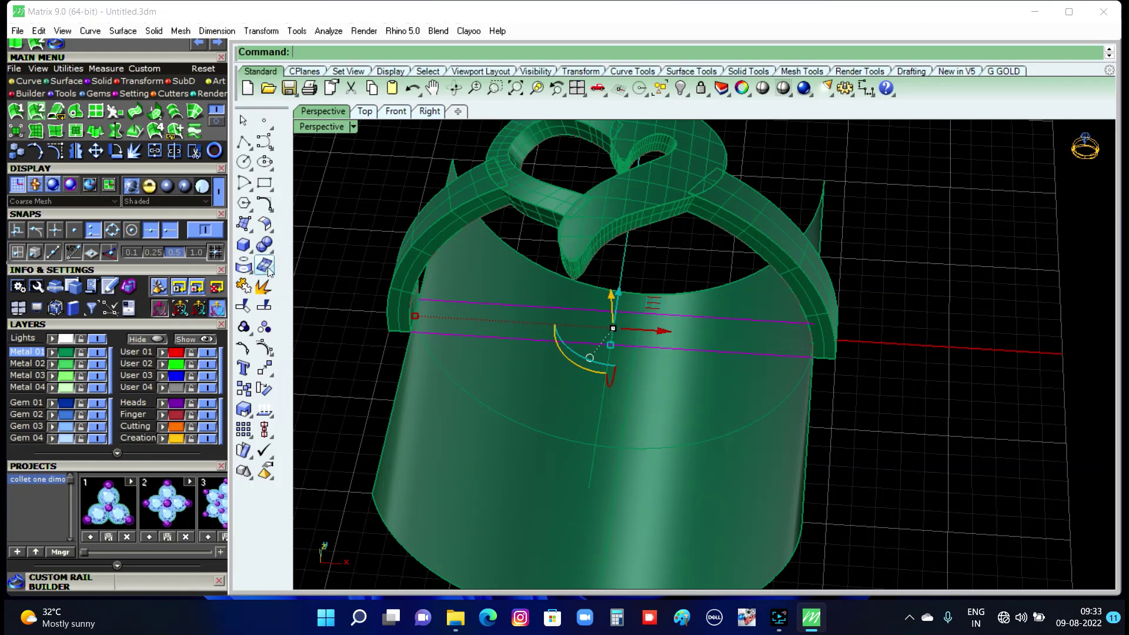
left_click(247, 263)
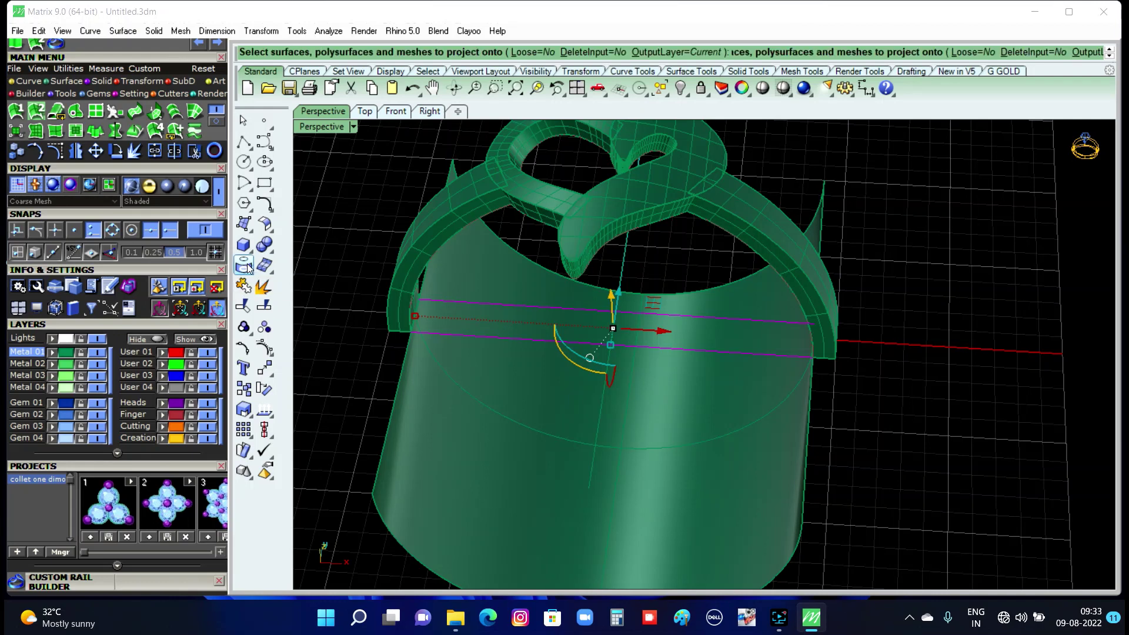
left_click(492, 454)
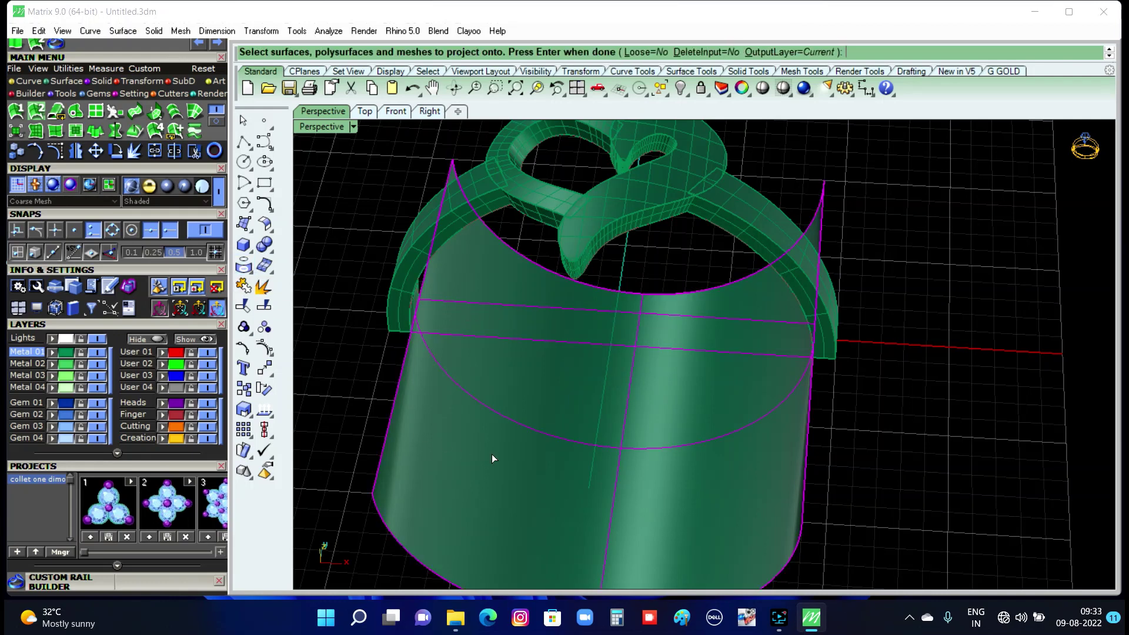
key("Return")
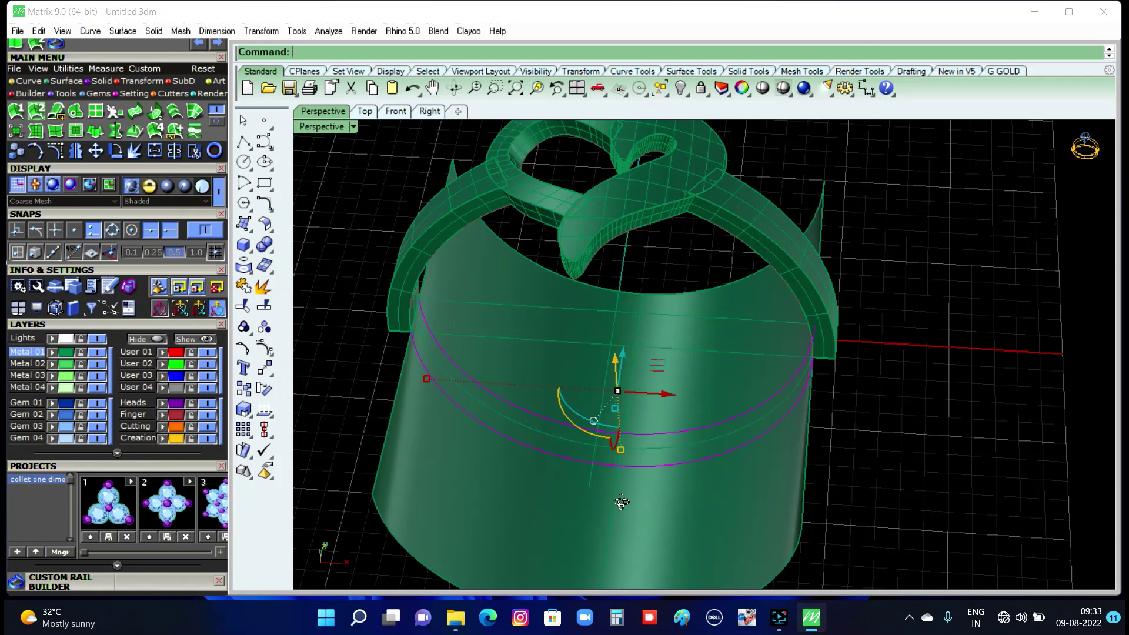
right_click_drag(622, 502, 710, 357)
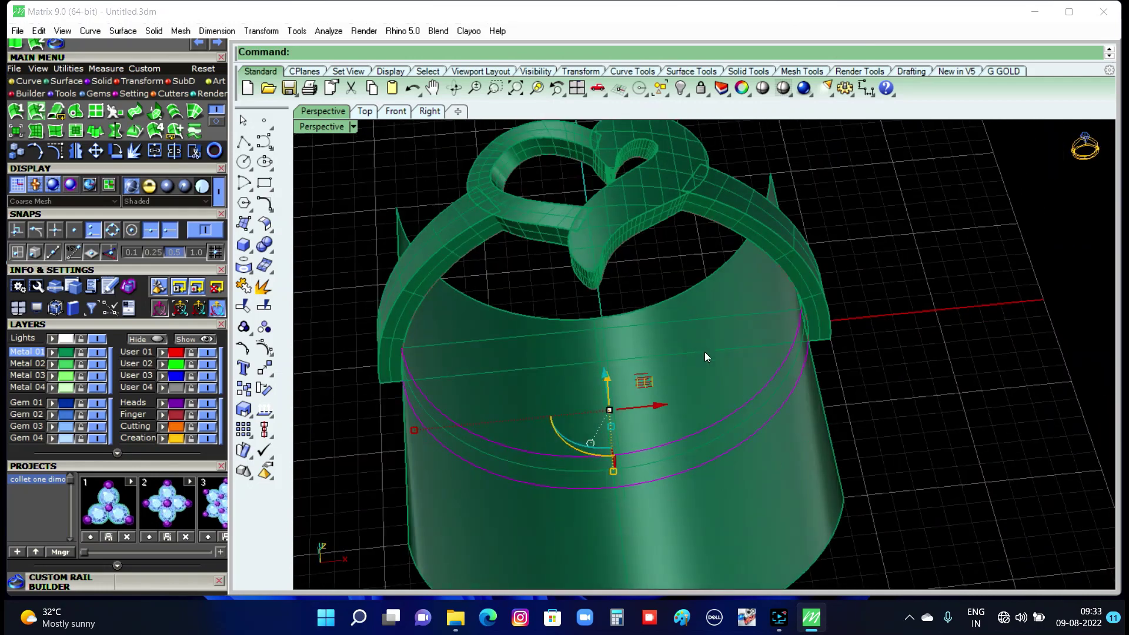
Delete the flat bridging line and the helper cylinder.
key("ctrl+z")
left_click(703, 316)
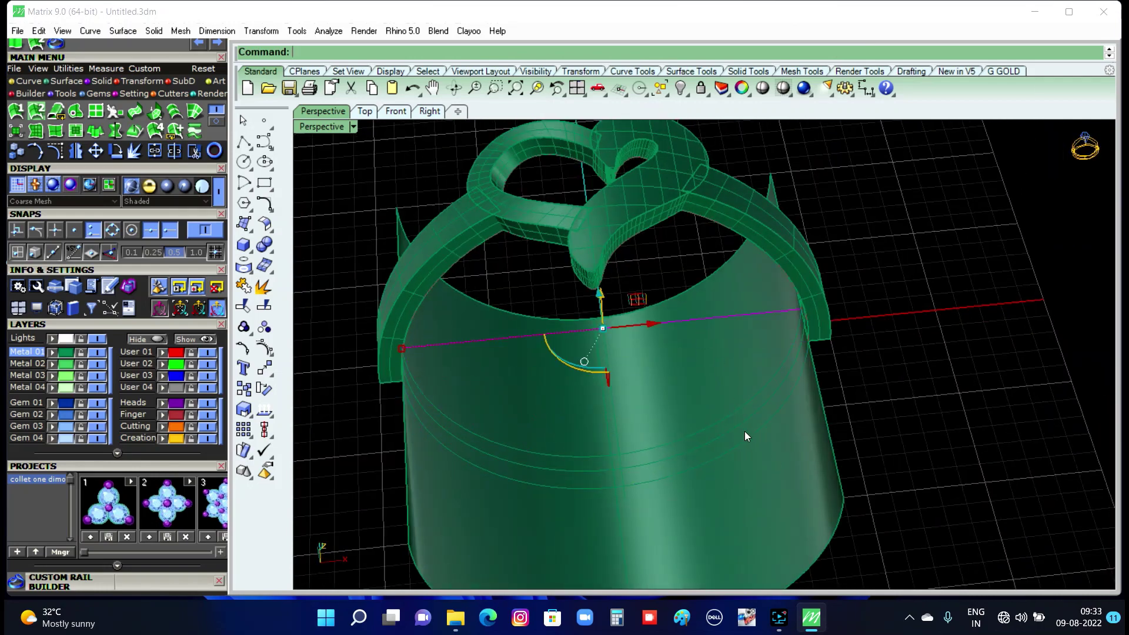
key("Delete")
left_click(781, 500)
key("Delete")
mouse_move(642, 418)
right_mouse_down()
mouse_move(634, 507)
mouse_move(574, 464)
mouse_move(613, 380)
mouse_move(579, 365)
mouse_move(569, 279)
right_mouse_up()
scroll(590, 356, "up", 3)
scroll(590, 356, "up", 2)
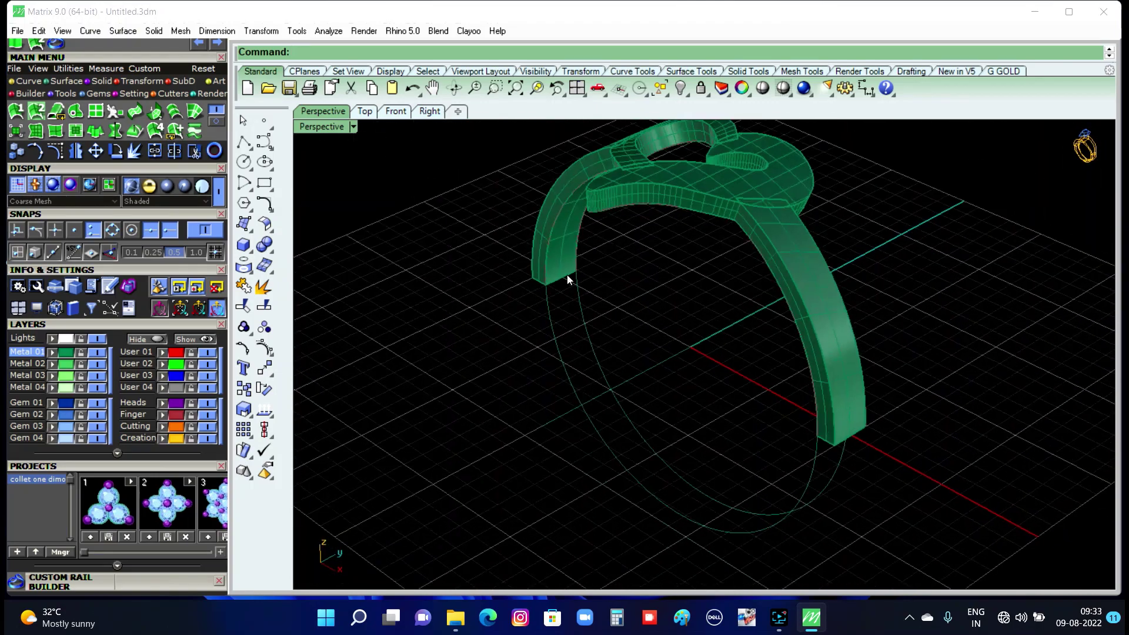
Draw a straight line corner to corner across the first open shank end.
left_click(266, 140)
scroll(576, 291, "up", 2)
scroll(580, 297, "up", 2)
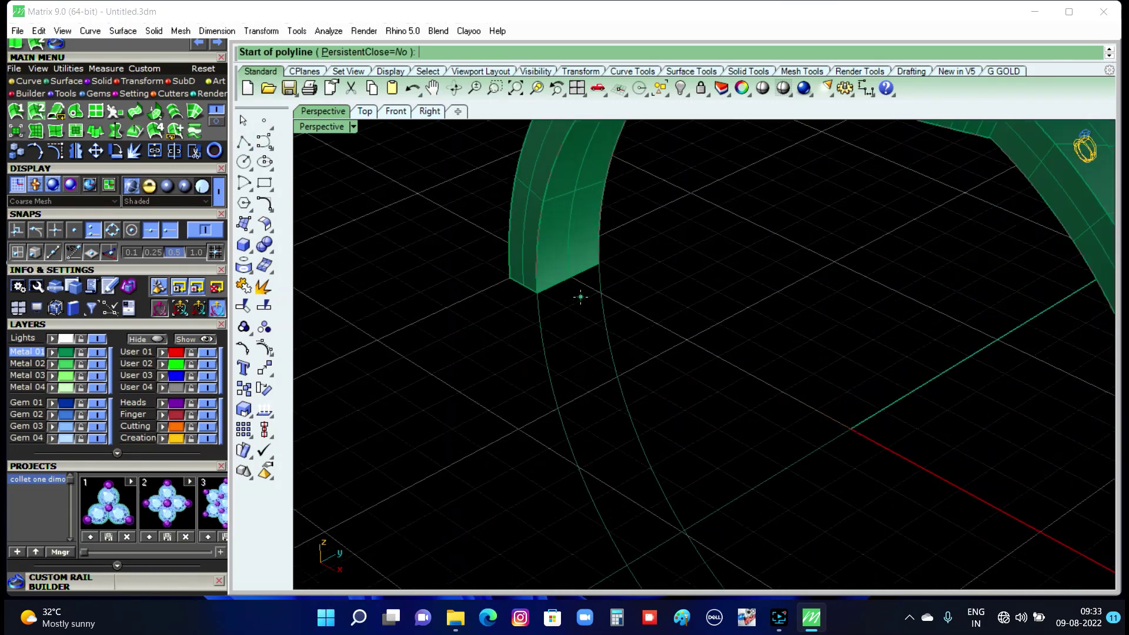
scroll(580, 296, "down", 4)
right_click_drag(645, 358, 575, 335)
scroll(615, 329, "up", 3)
scroll(619, 304, "up", 2)
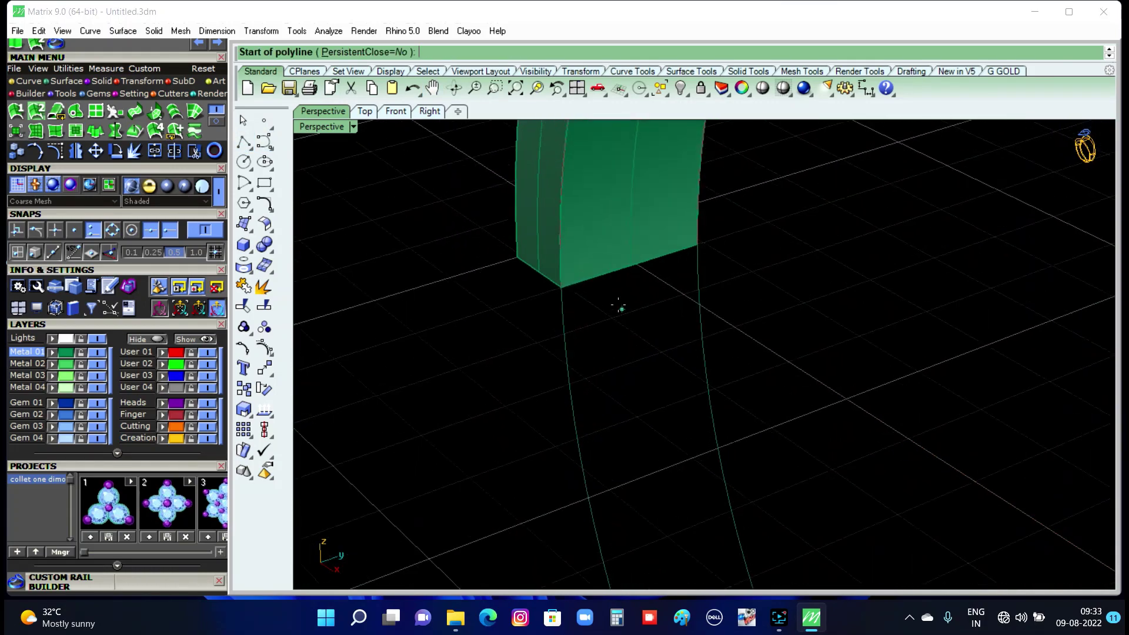
left_click(574, 289)
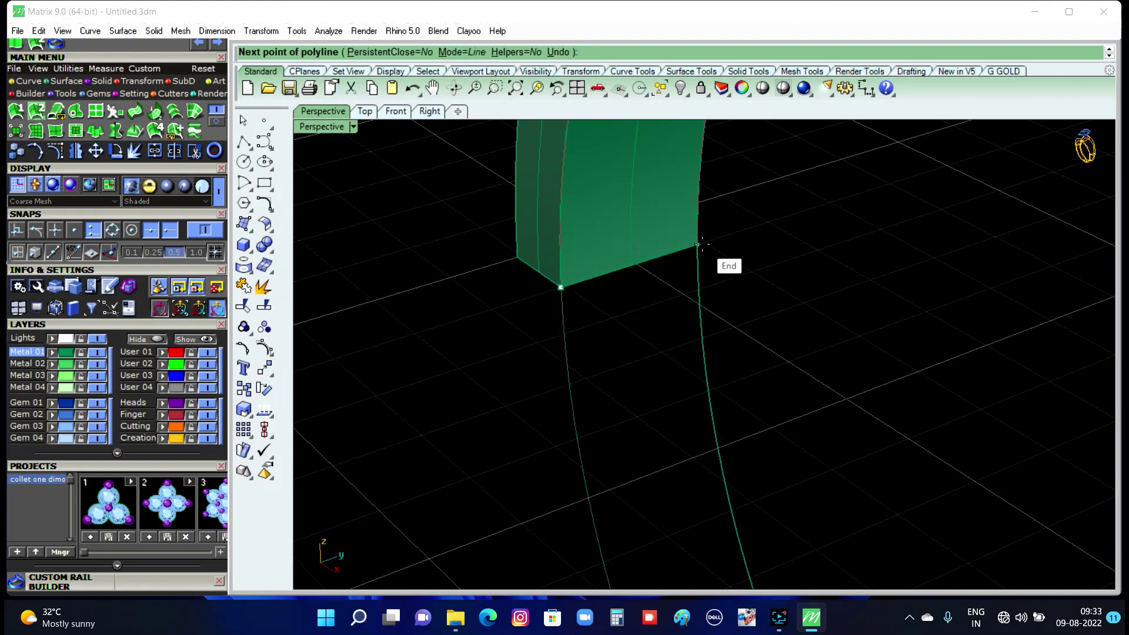
left_click(701, 243)
key("Return")
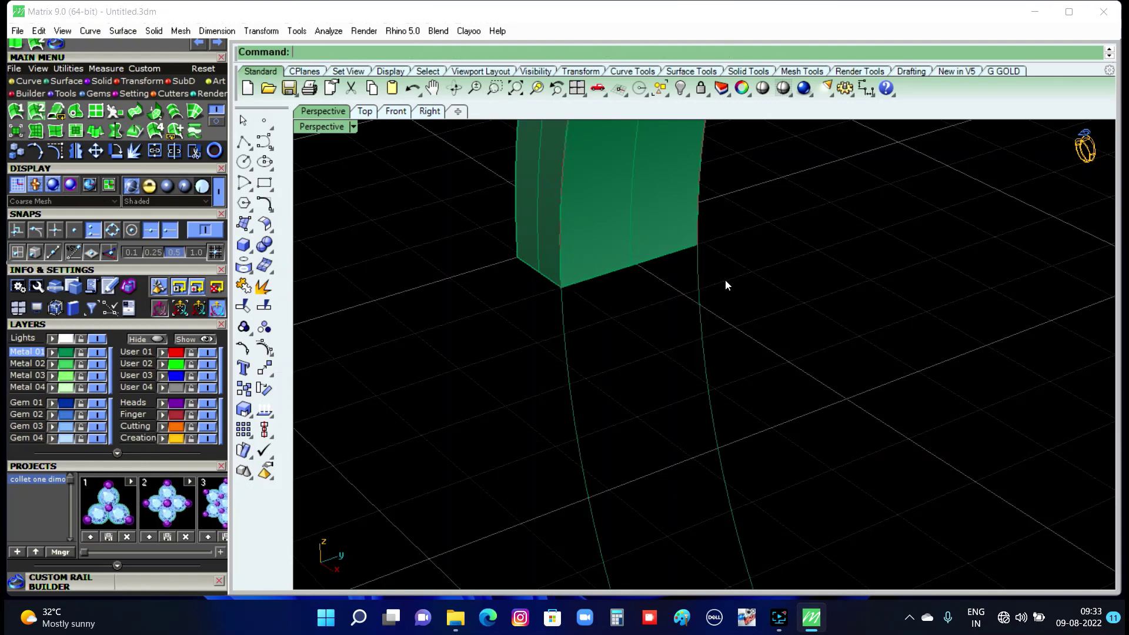
Draw a second straight line across the other shank's open end.
scroll(725, 280, "down", 3)
mouse_move(725, 279)
right_mouse_down()
mouse_move(705, 390)
mouse_move(844, 355)
mouse_move(831, 259)
mouse_move(756, 380)
mouse_move(756, 315)
right_mouse_up()
scroll(668, 355, "up", 3)
right_click_drag(668, 355, 436, 388)
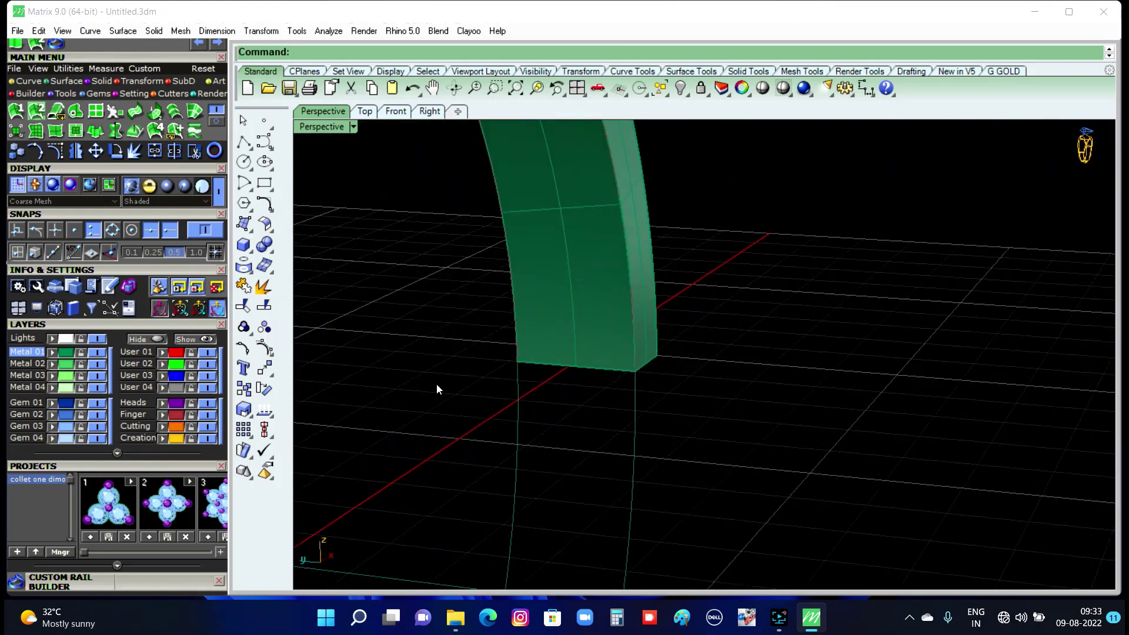
key("Return")
scroll(504, 367, "up", 1)
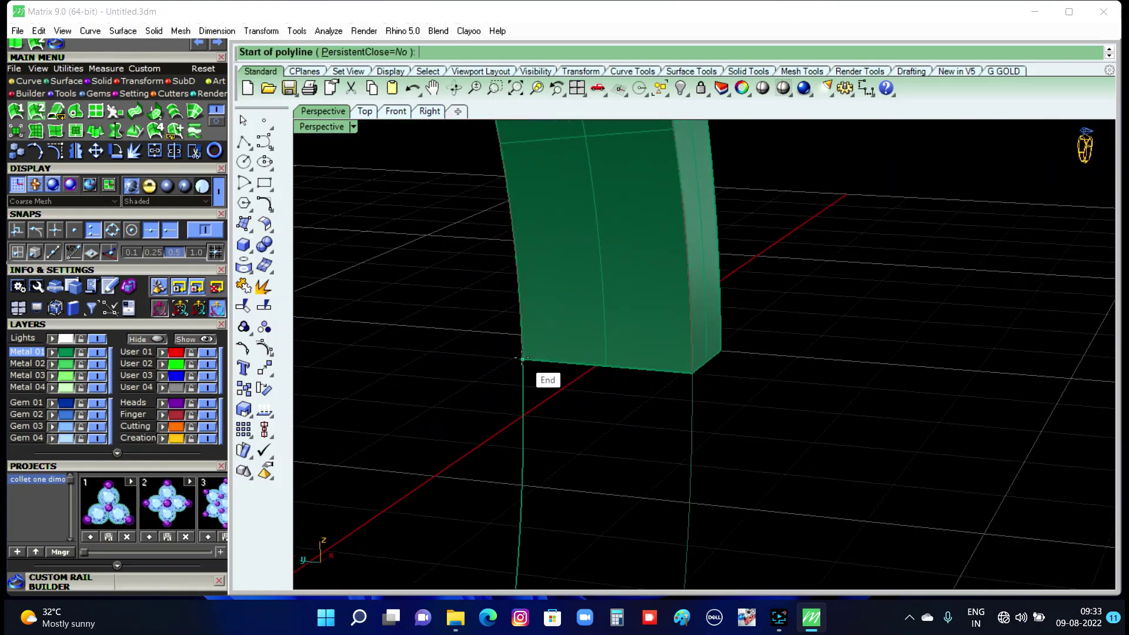
left_click(522, 358)
left_click(692, 373)
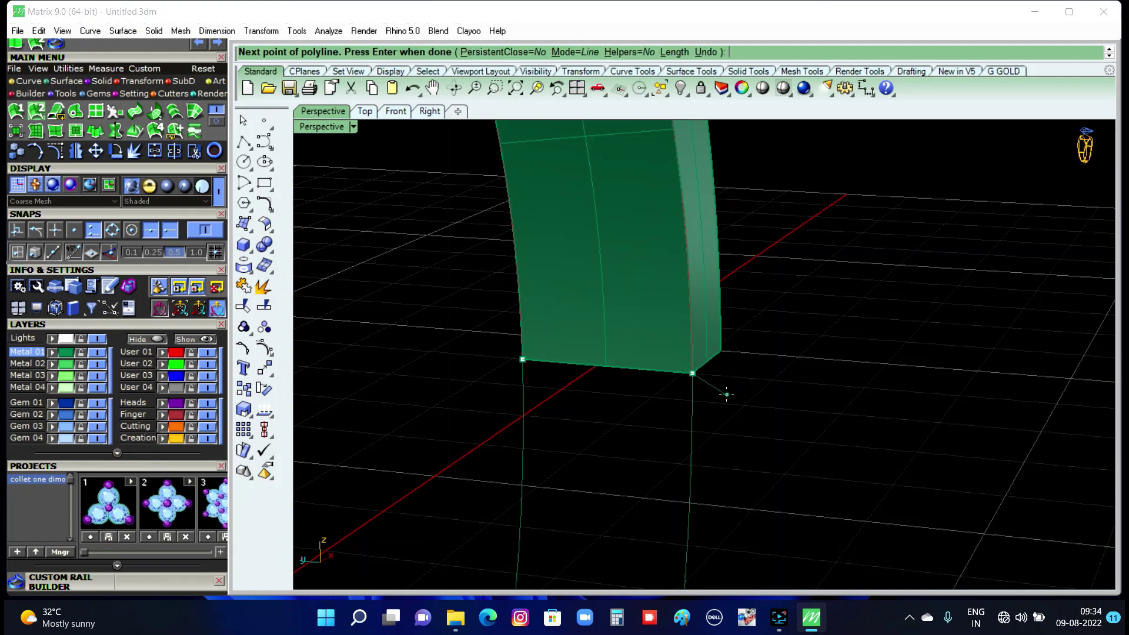
key("Return")
Start a two-rail sweep with the lower circle as the first rail.
scroll(727, 394, "down", 3)
scroll(617, 429, "down", 2)
scroll(582, 395, "down", 2)
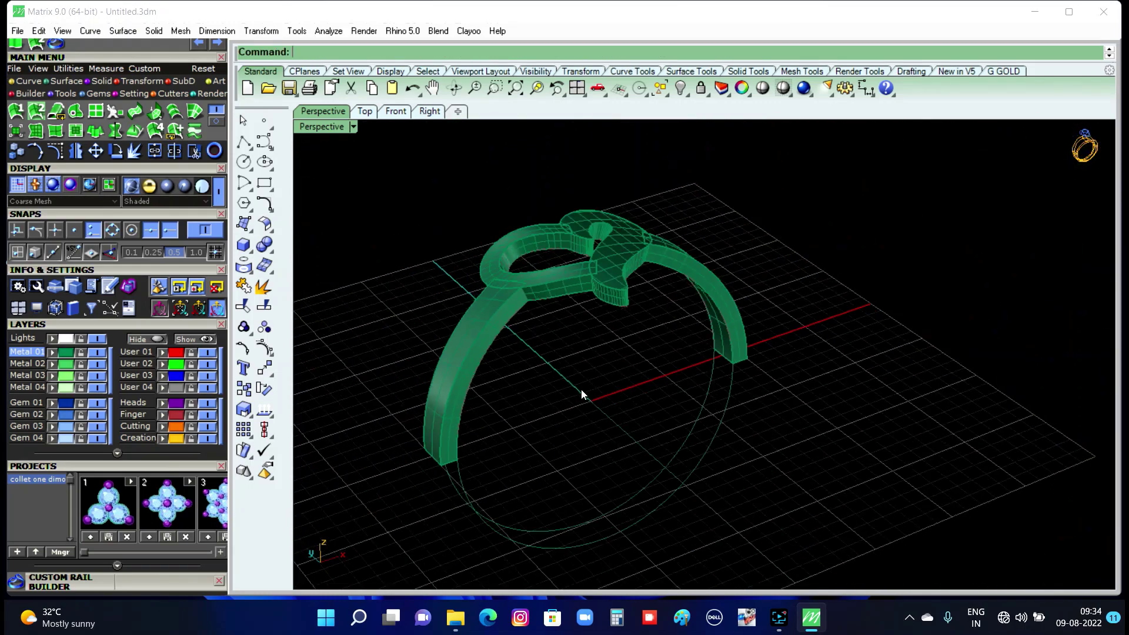
right_click_drag(582, 395, 612, 378)
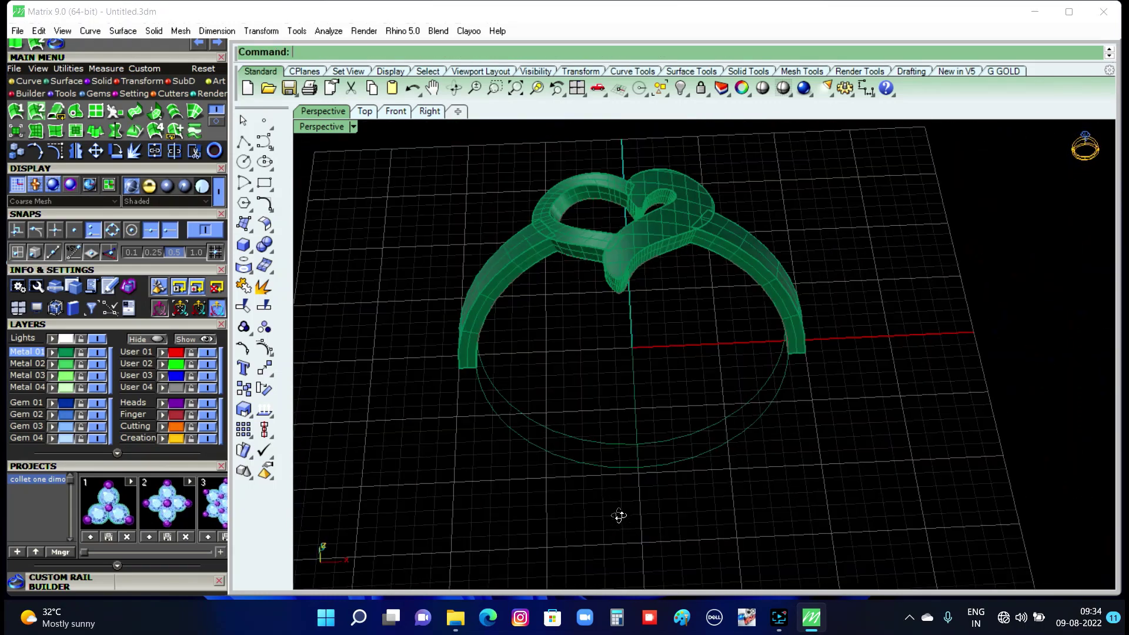
left_click(35, 112)
left_click(654, 452)
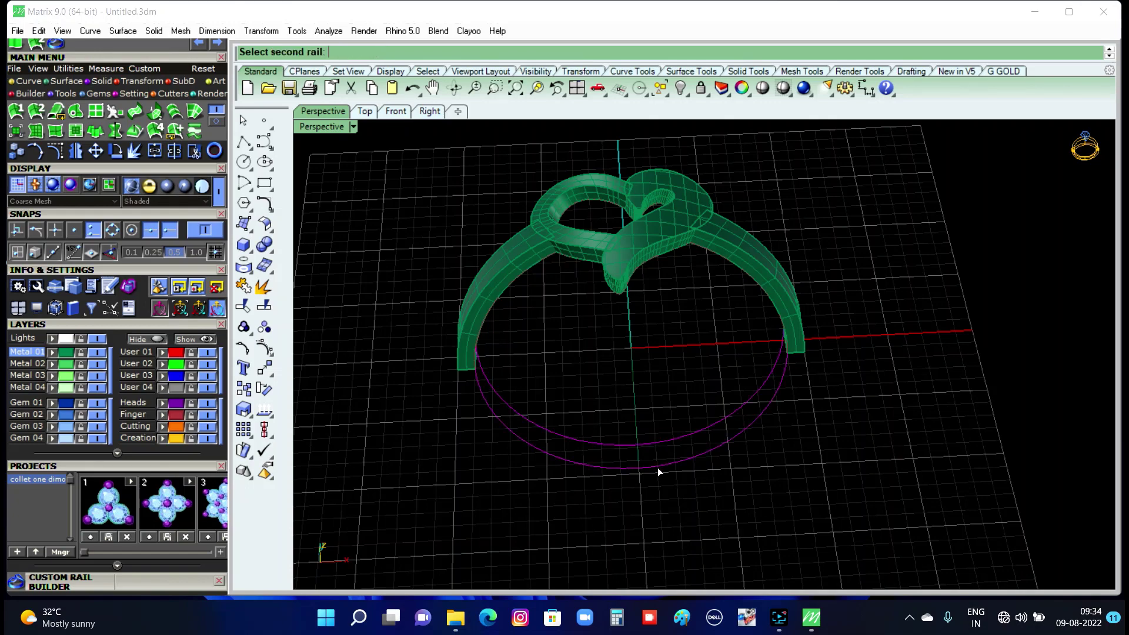
Pick the outer circle as second rail and both shank-end lines as cross sections.
left_click(657, 468)
scroll(630, 369, "up", 2)
scroll(552, 319, "up", 3)
scroll(519, 306, "up", 2)
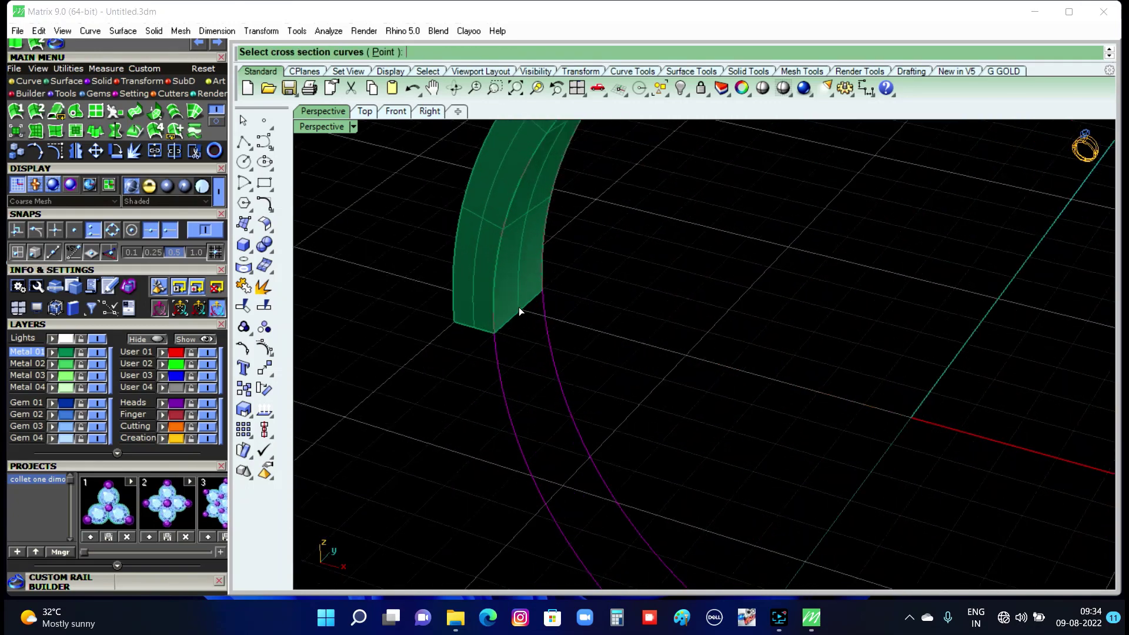
left_click(517, 309)
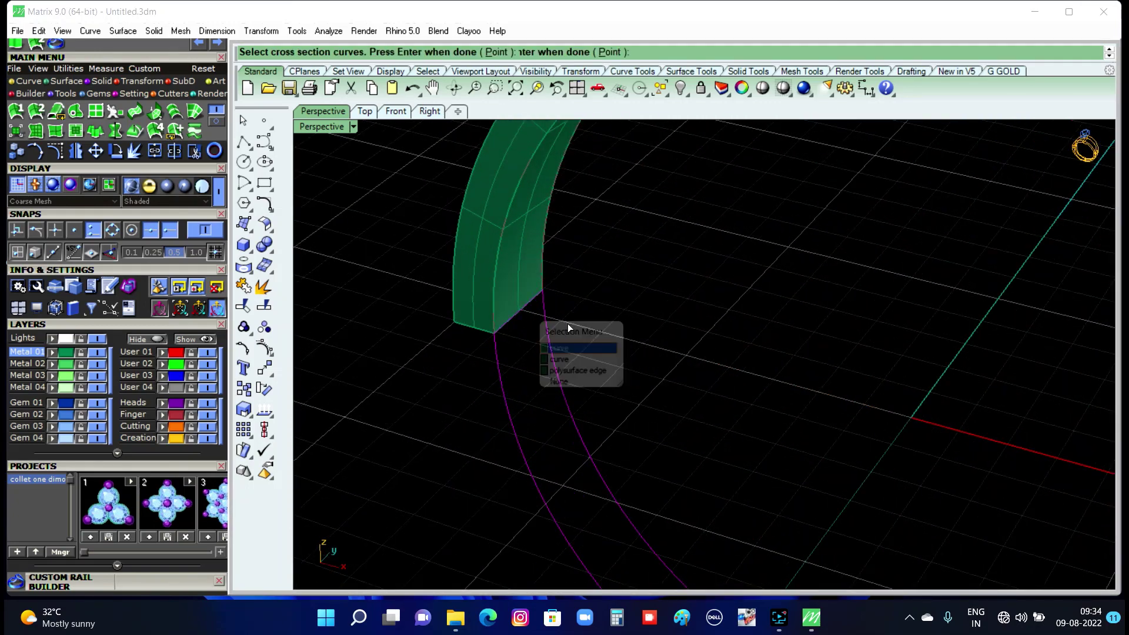
scroll(563, 309, "down", 3)
mouse_move(563, 309)
right_mouse_down()
mouse_move(627, 426)
mouse_move(728, 368)
right_mouse_up()
scroll(669, 365, "up", 3)
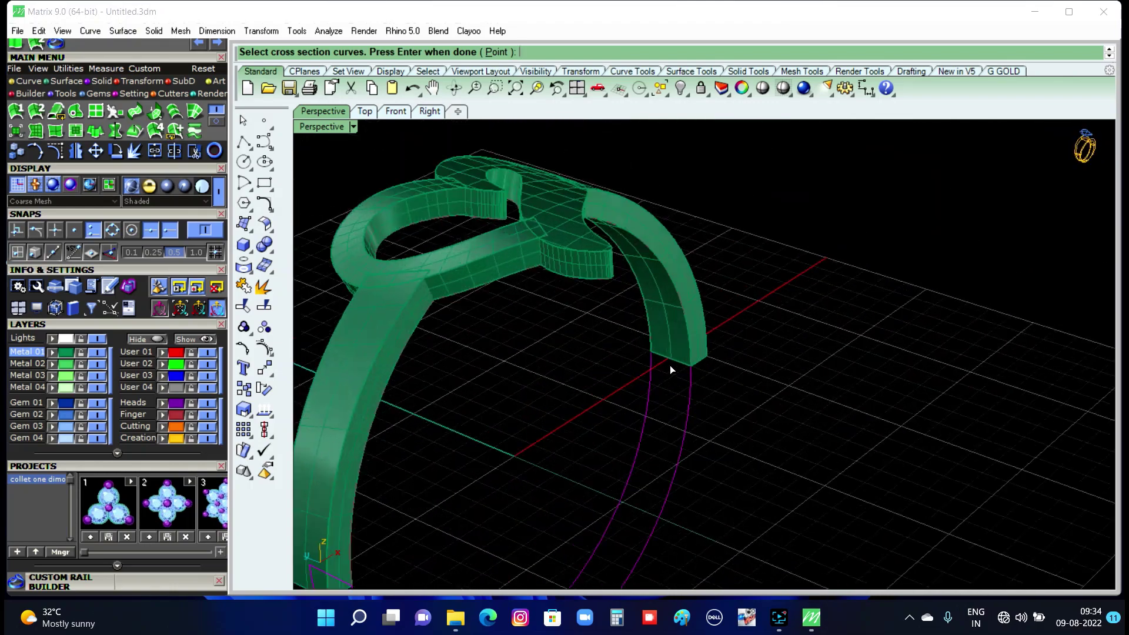
scroll(669, 366, "up", 2)
left_click(700, 368)
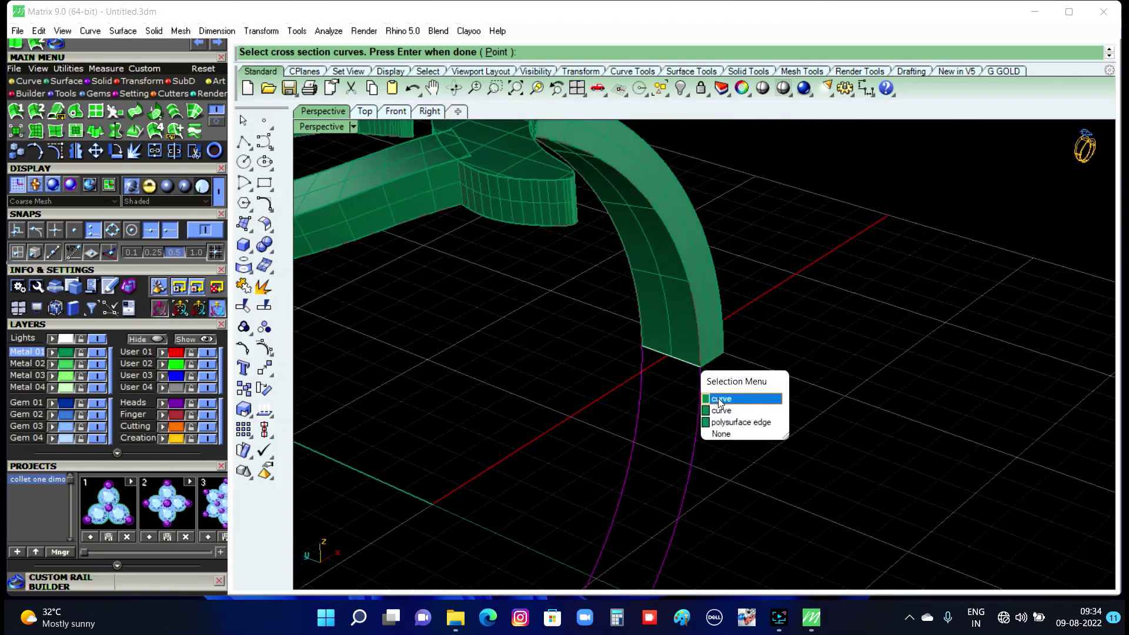
left_click(718, 403)
Accept the Sweep 2 Rail Options to create the bottom band surface.
scroll(569, 366, "down", 3)
scroll(569, 366, "down", 2)
right_click_drag(674, 432, 595, 446)
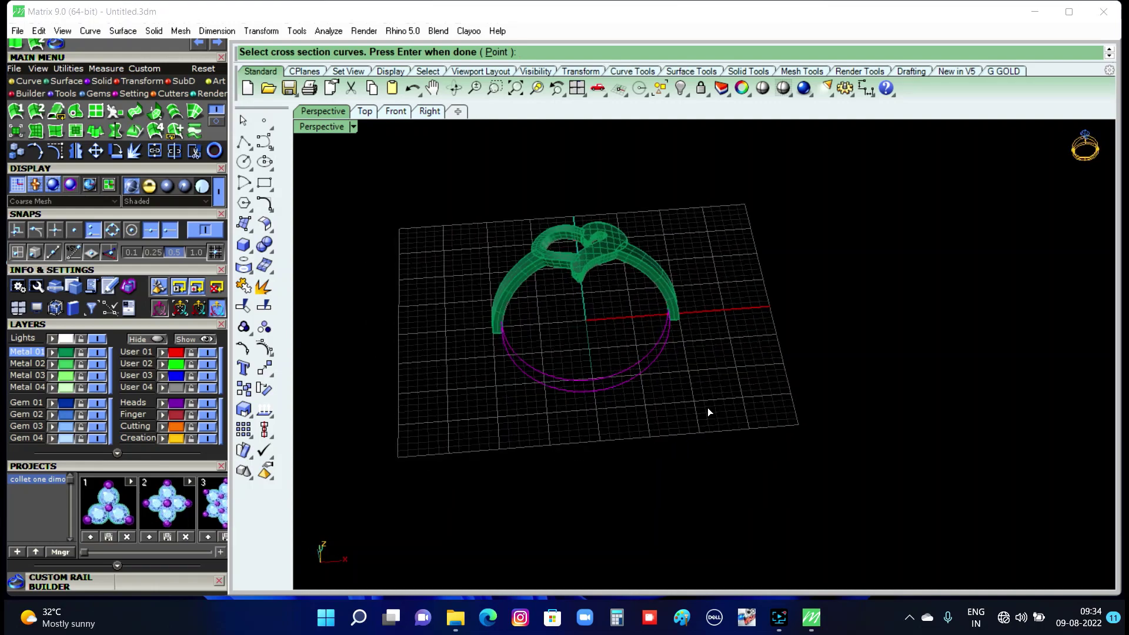
key("Return")
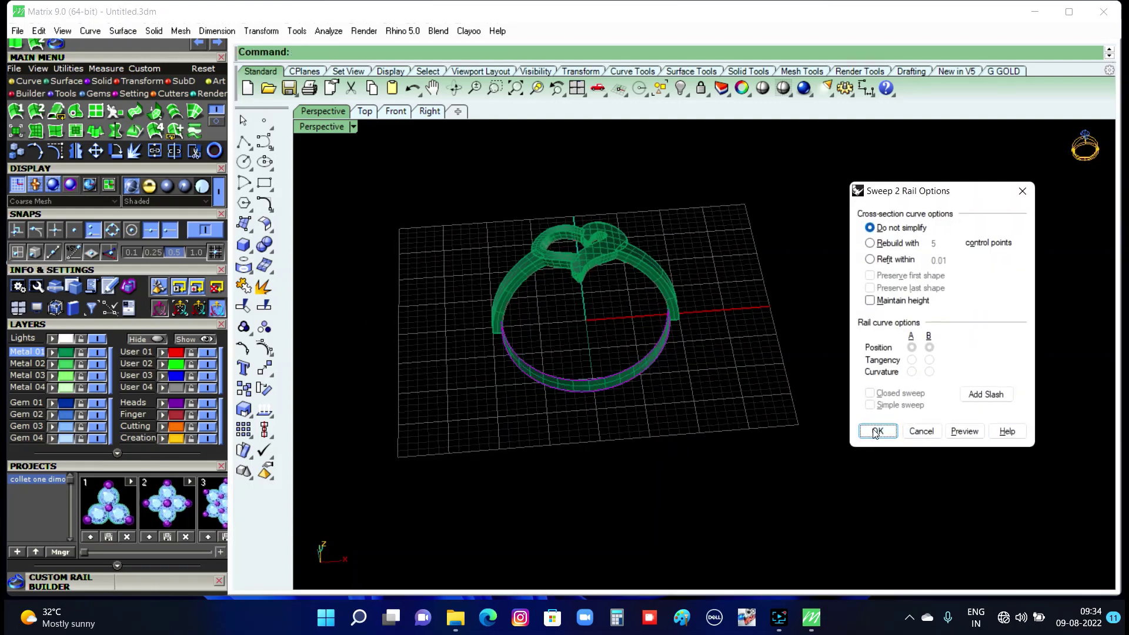
left_click(876, 433)
scroll(644, 396, "up", 2)
mouse_move(669, 412)
right_mouse_down()
mouse_move(581, 369)
mouse_move(701, 425)
mouse_move(745, 428)
right_mouse_up()
scroll(750, 405, "up", 3)
scroll(747, 384, "up", 2)
Offset the bottom band surface into a solid with OffsetSrf.
left_click(744, 382)
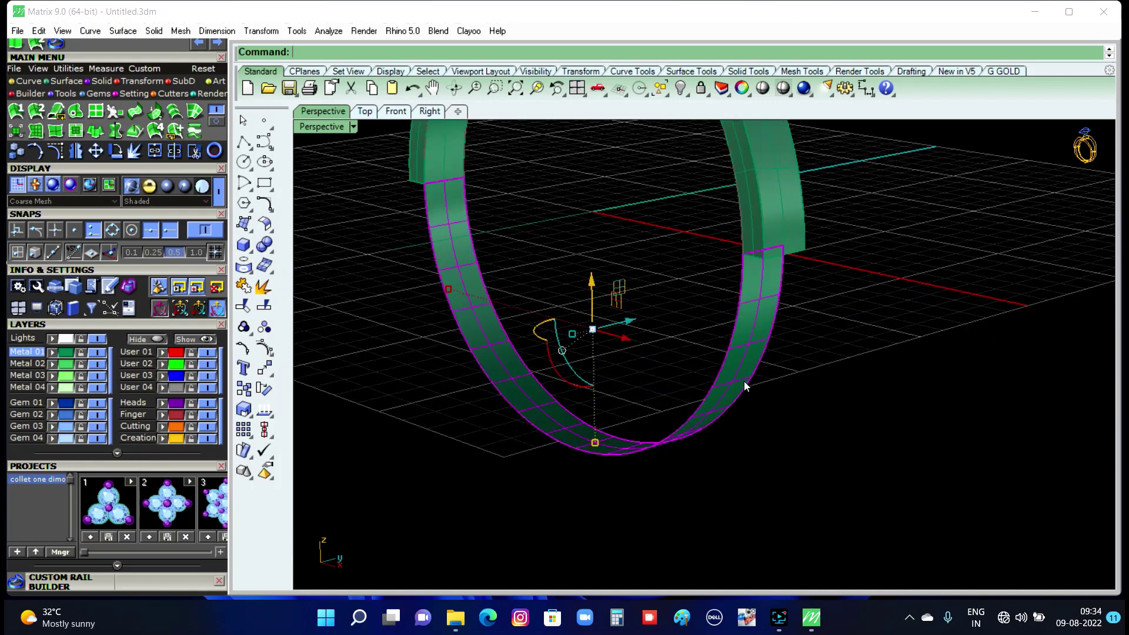
type("ffset")
type("Srf")
key("Return")
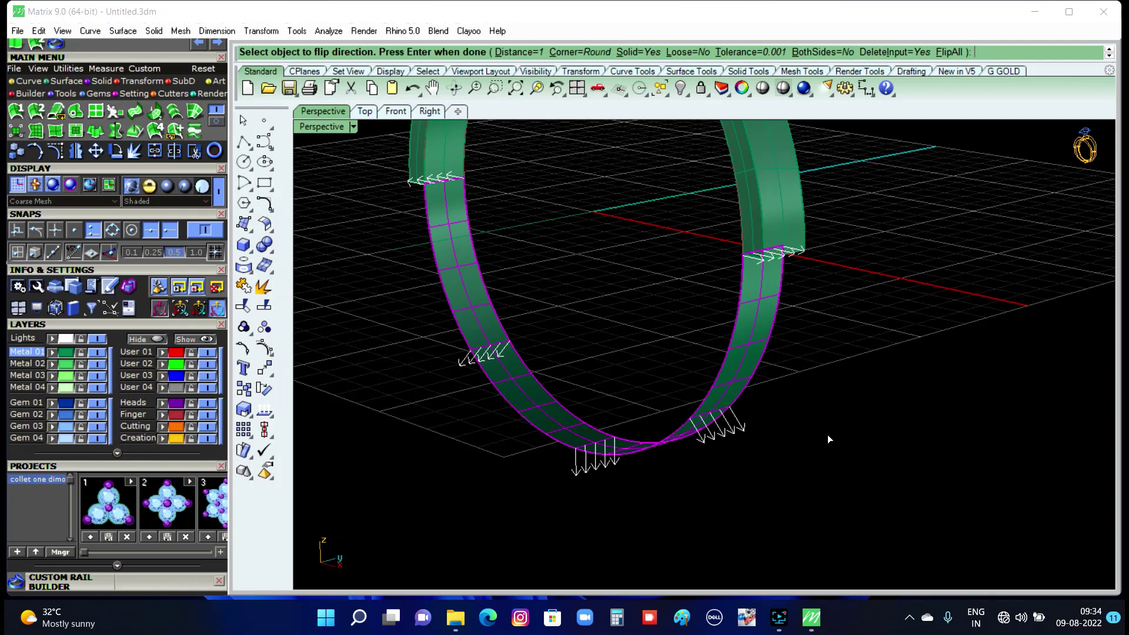
key("Return")
left_click(879, 199)
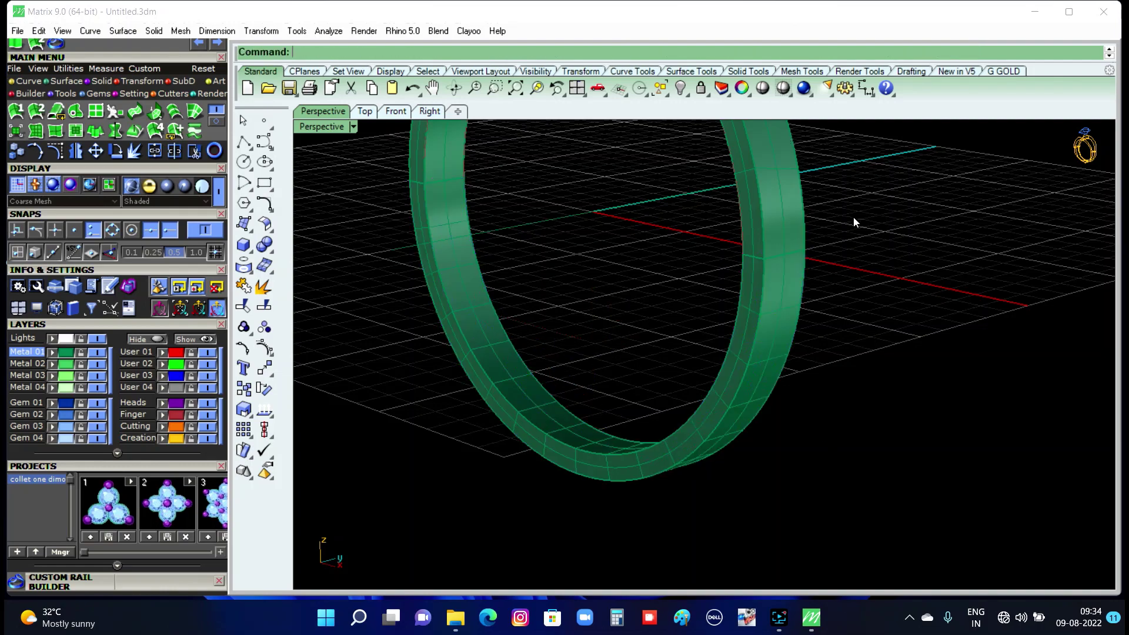
scroll(853, 217, "down", 3)
mouse_move(658, 271)
right_mouse_down()
mouse_move(780, 323)
mouse_move(749, 306)
mouse_move(749, 347)
right_mouse_up()
scroll(756, 308, "down", 2)
scroll(754, 306, "down", 2)
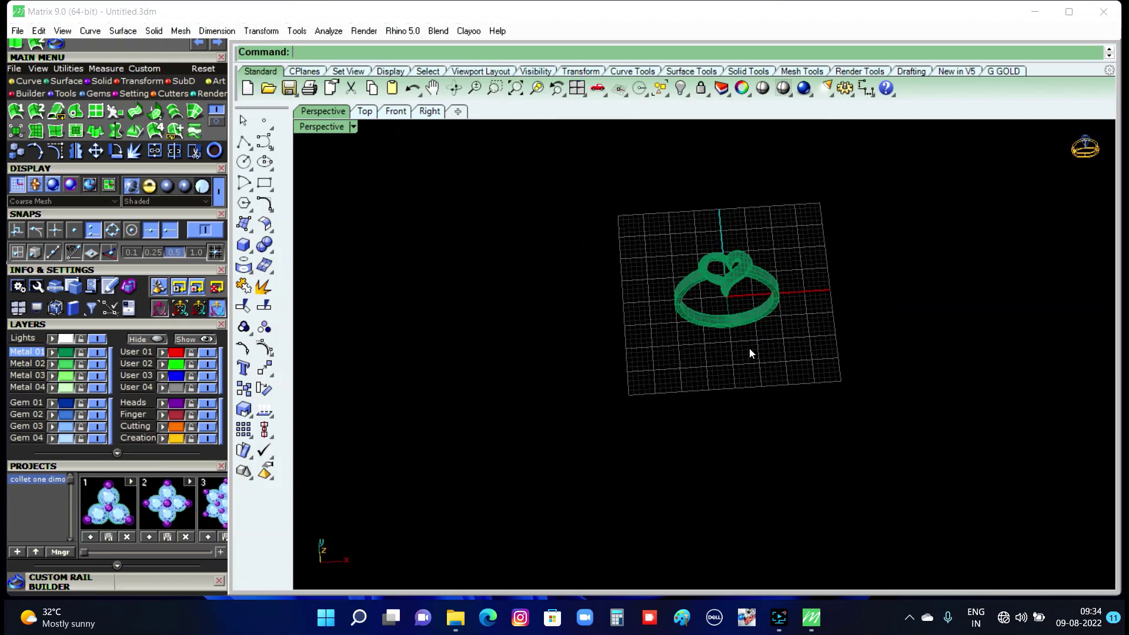
scroll(753, 273, "up", 2)
scroll(753, 273, "up", 2)
scroll(718, 250, "up", 2)
scroll(719, 250, "down", 3)
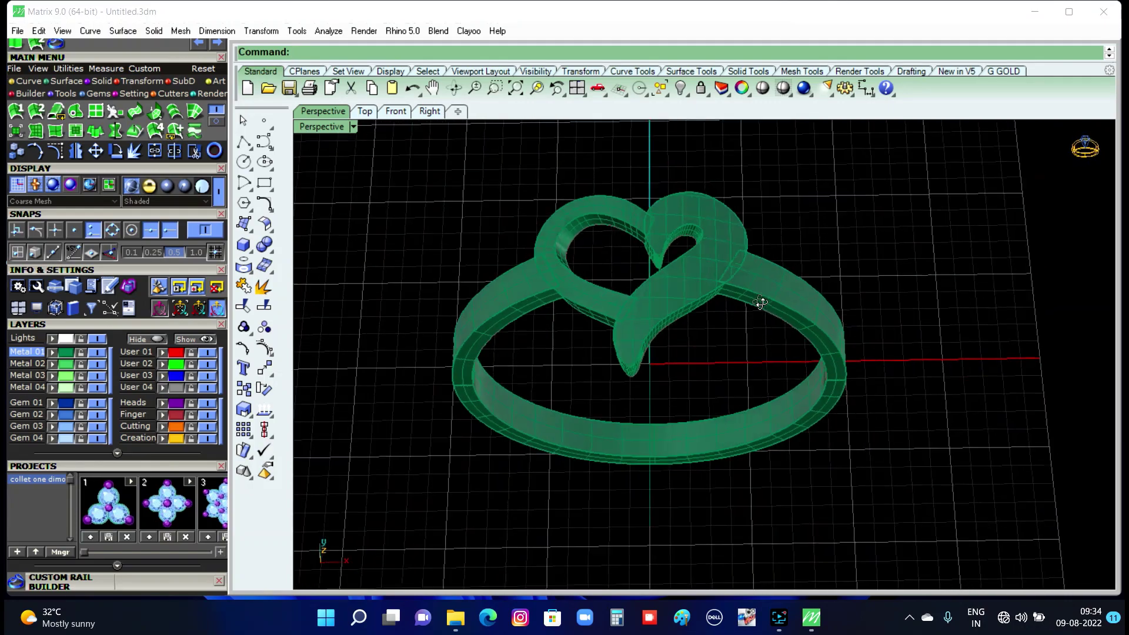
scroll(756, 297, "down", 2)
right_click_drag(730, 308, 717, 324)
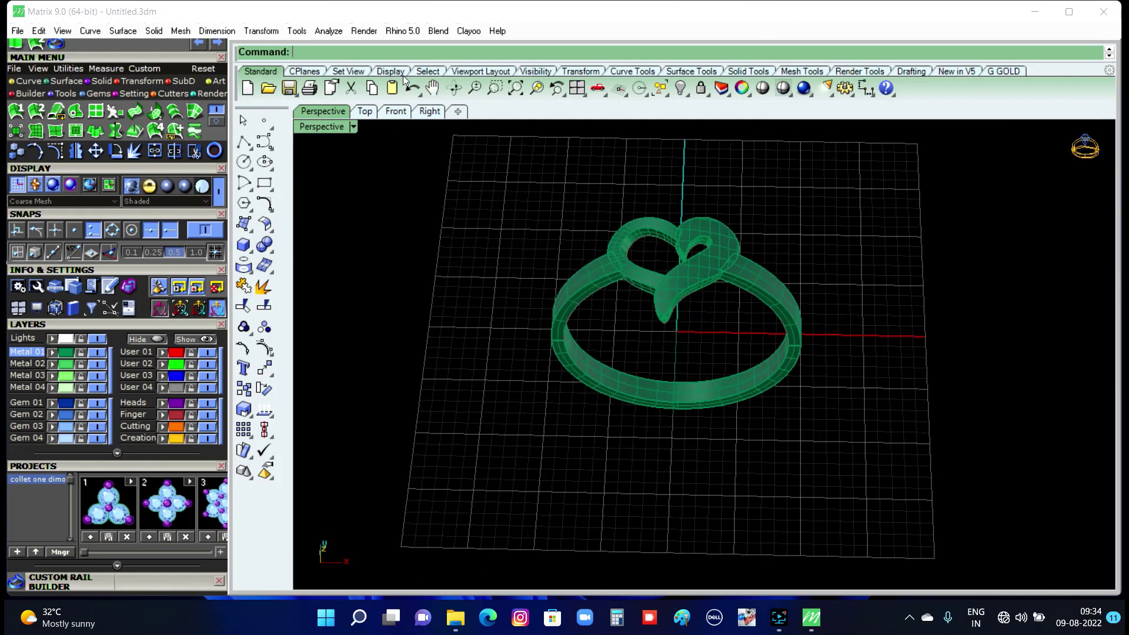
left_click(686, 97)
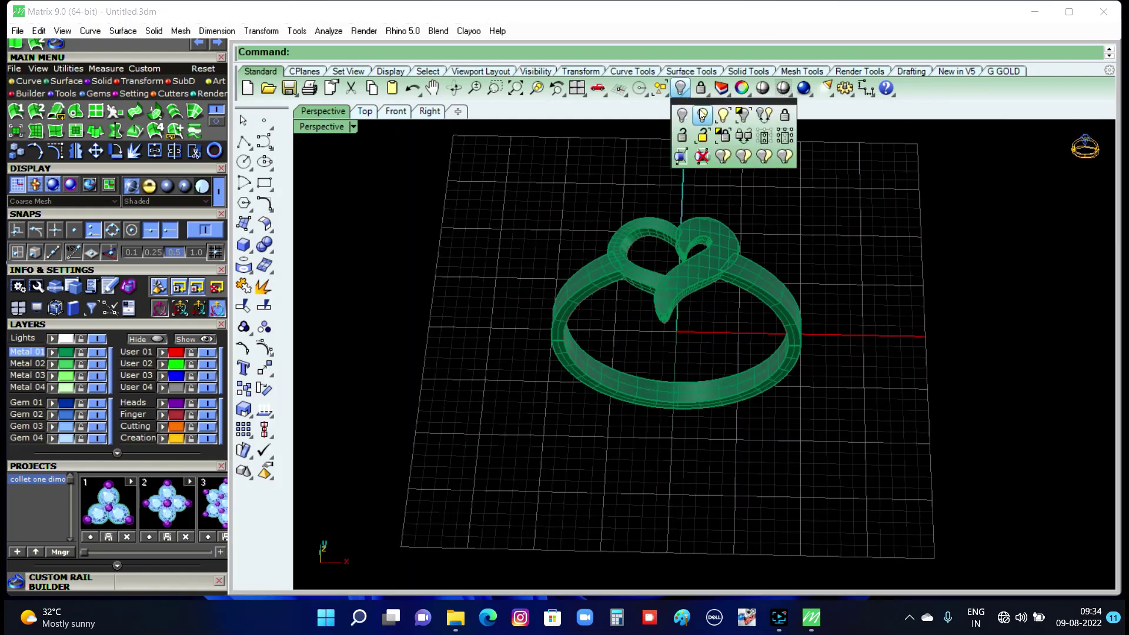
left_click(693, 119)
scroll(710, 383, "up", 2)
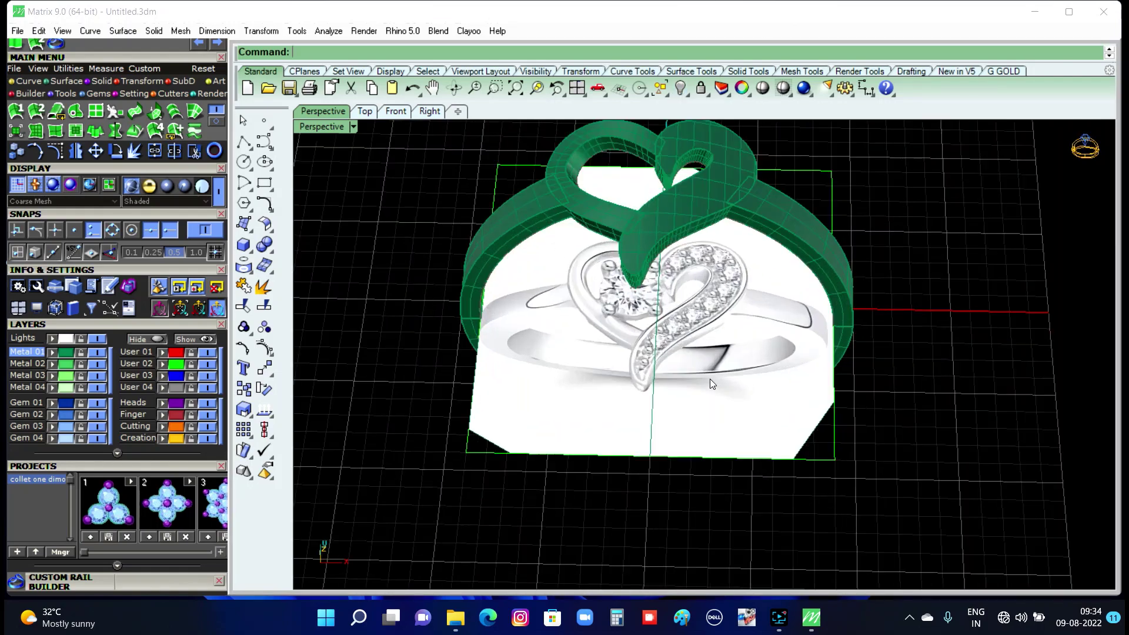
scroll(652, 431, "up", 2)
scroll(696, 441, "up", 2)
right_click_drag(700, 412, 699, 424)
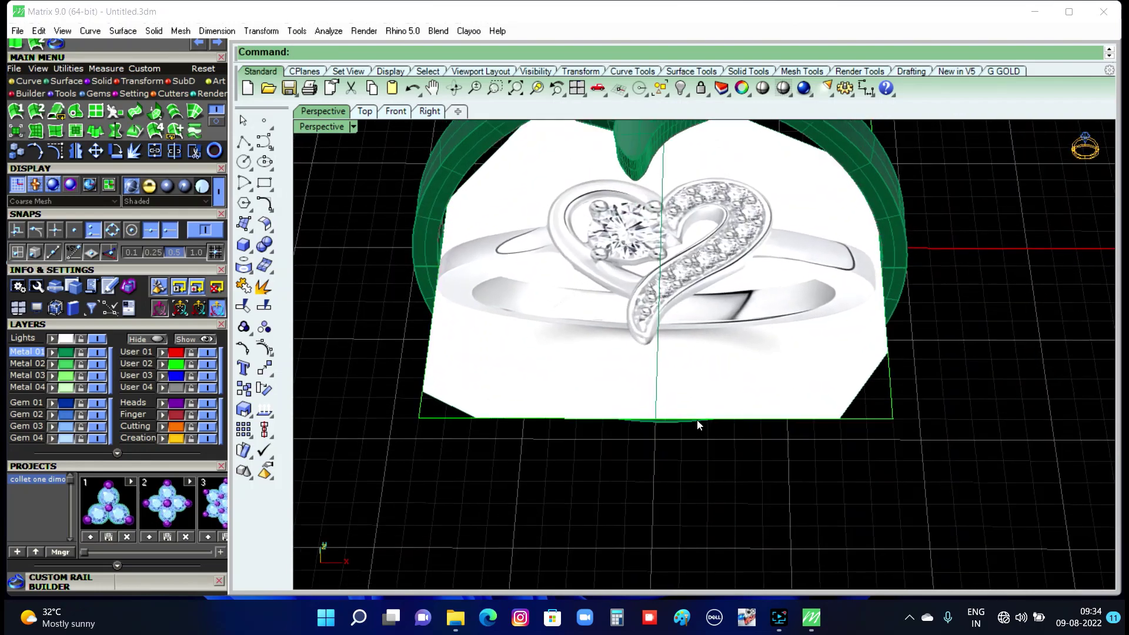
left_click(655, 405)
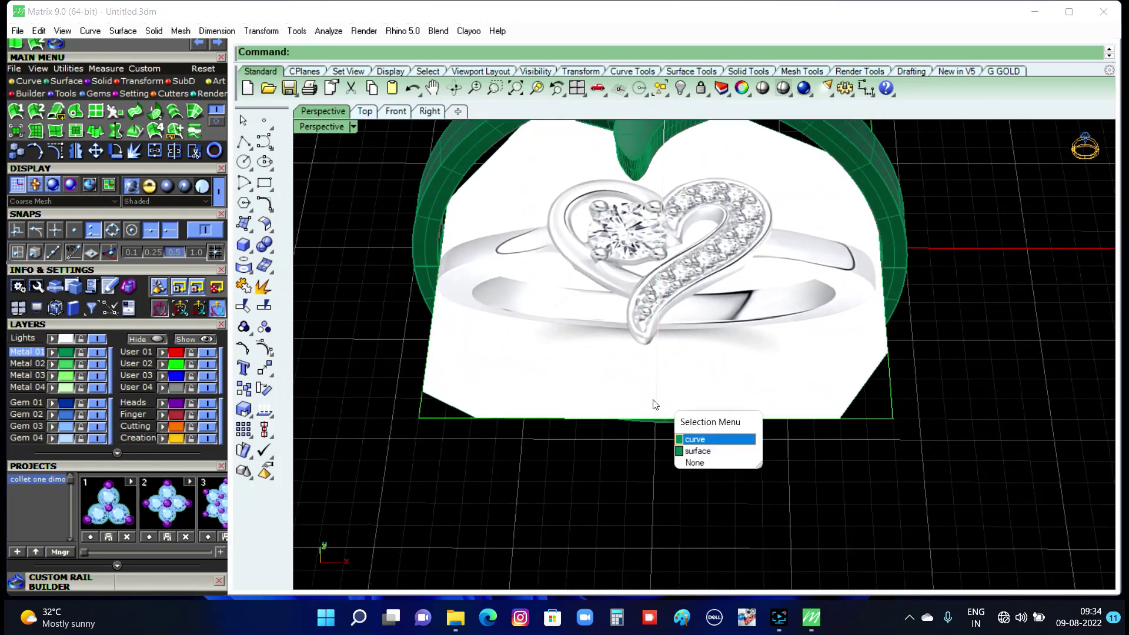
left_click(697, 445)
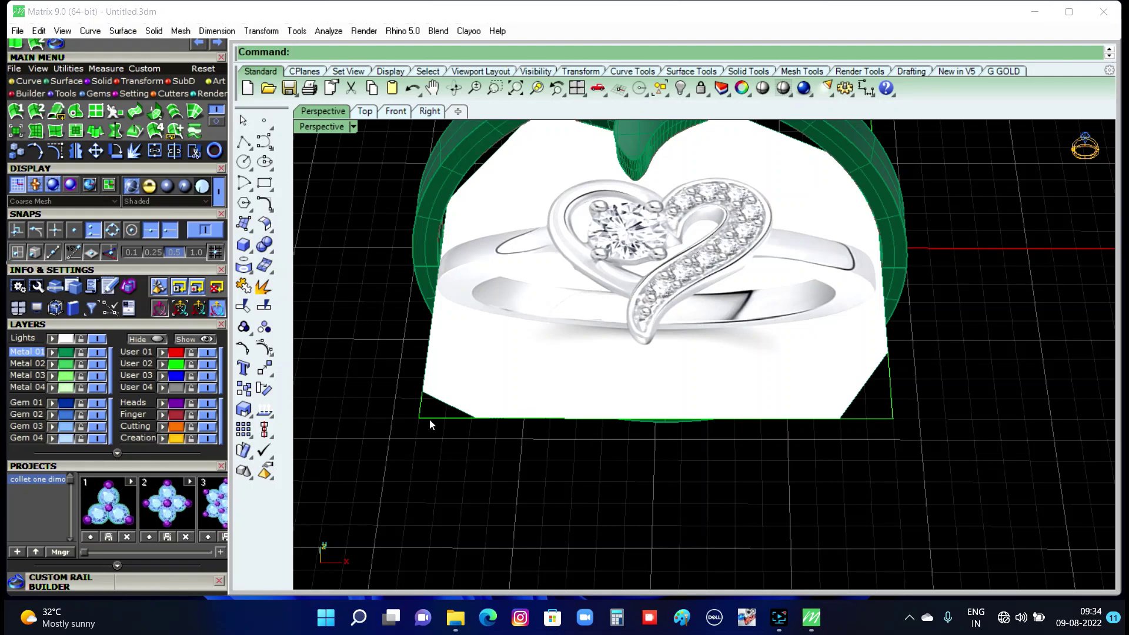
mouse_move(531, 425)
right_mouse_down()
mouse_move(627, 451)
mouse_move(634, 442)
right_mouse_up()
scroll(624, 307, "up", 2)
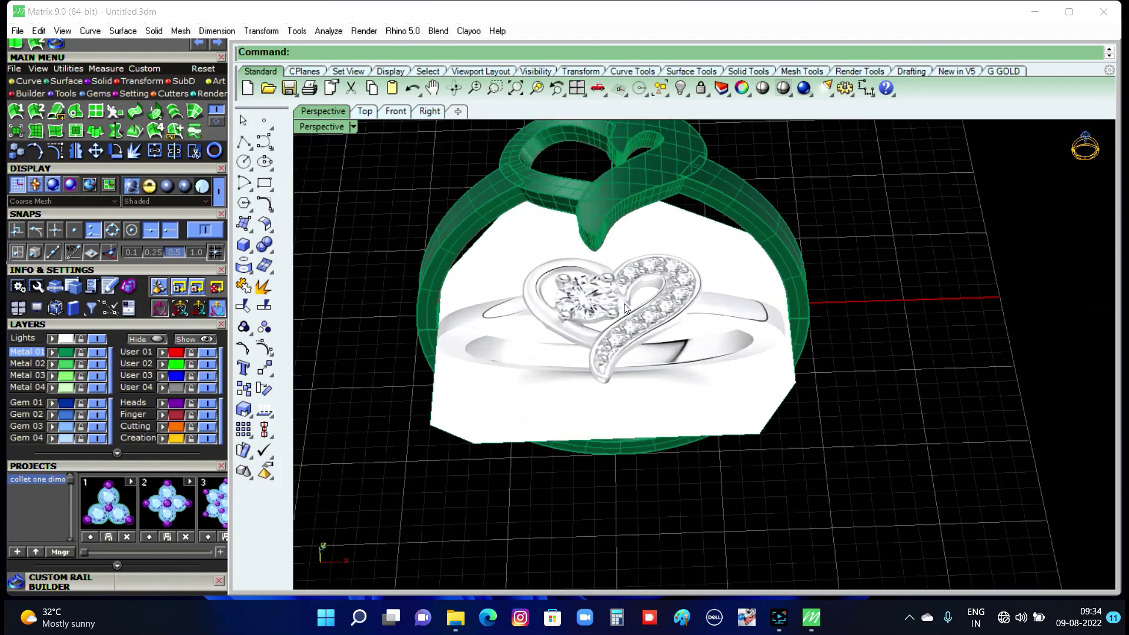
scroll(624, 307, "up", 2)
right_click_drag(651, 375, 664, 344)
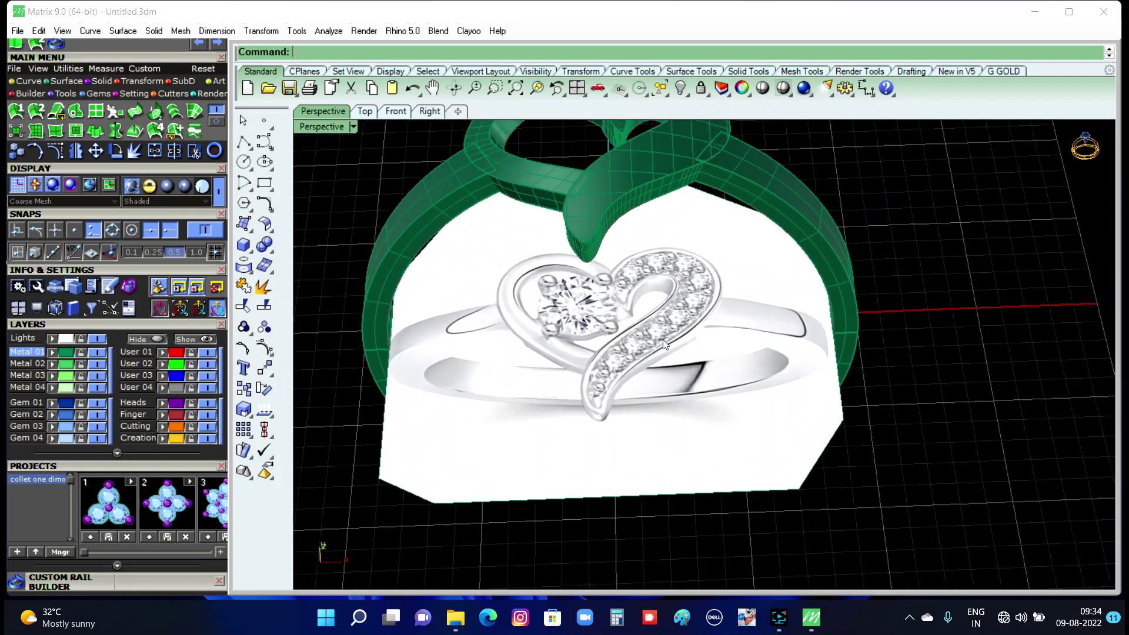
scroll(663, 344, "up", 2)
scroll(663, 344, "up", 2)
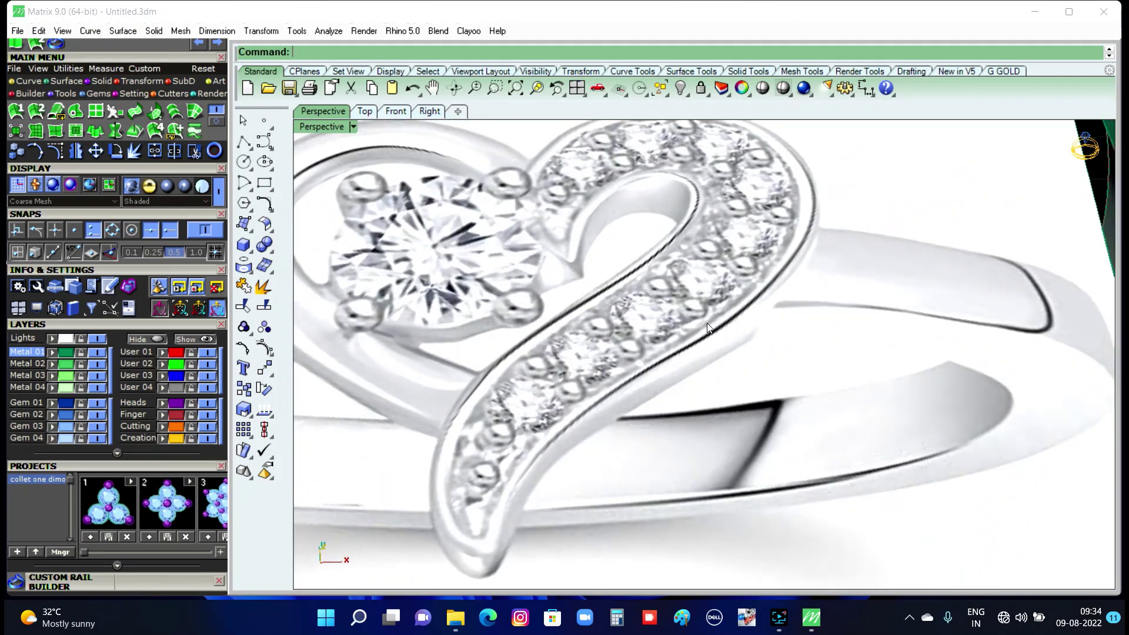
scroll(595, 393, "down", 3)
scroll(595, 393, "down", 3)
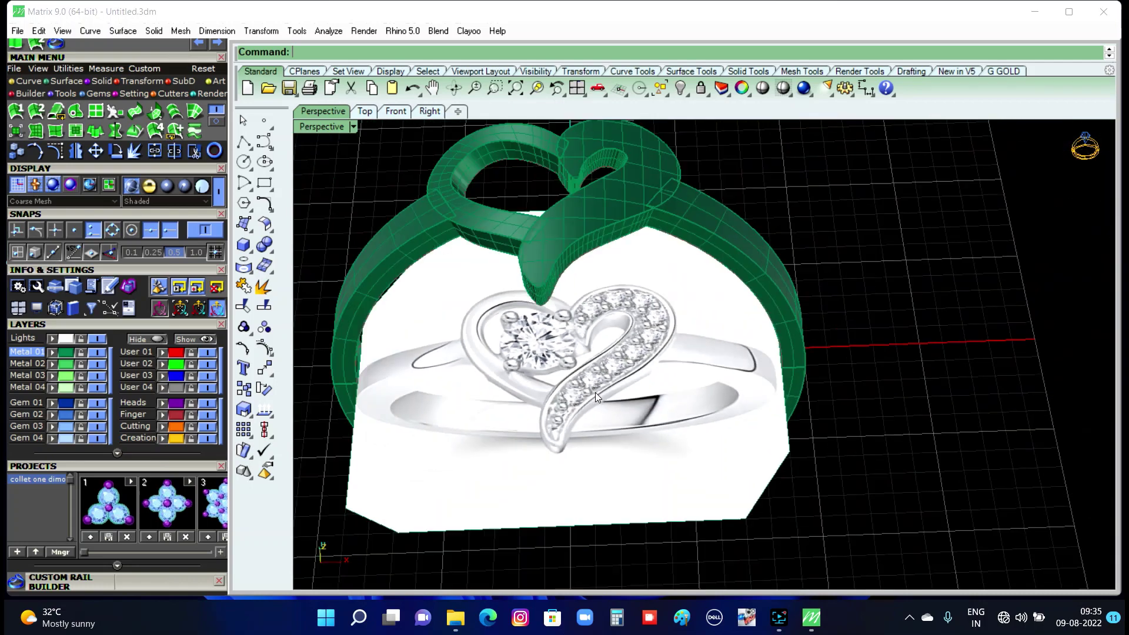
scroll(595, 392, "down", 2)
scroll(604, 253, "up", 2)
scroll(602, 253, "up", 2)
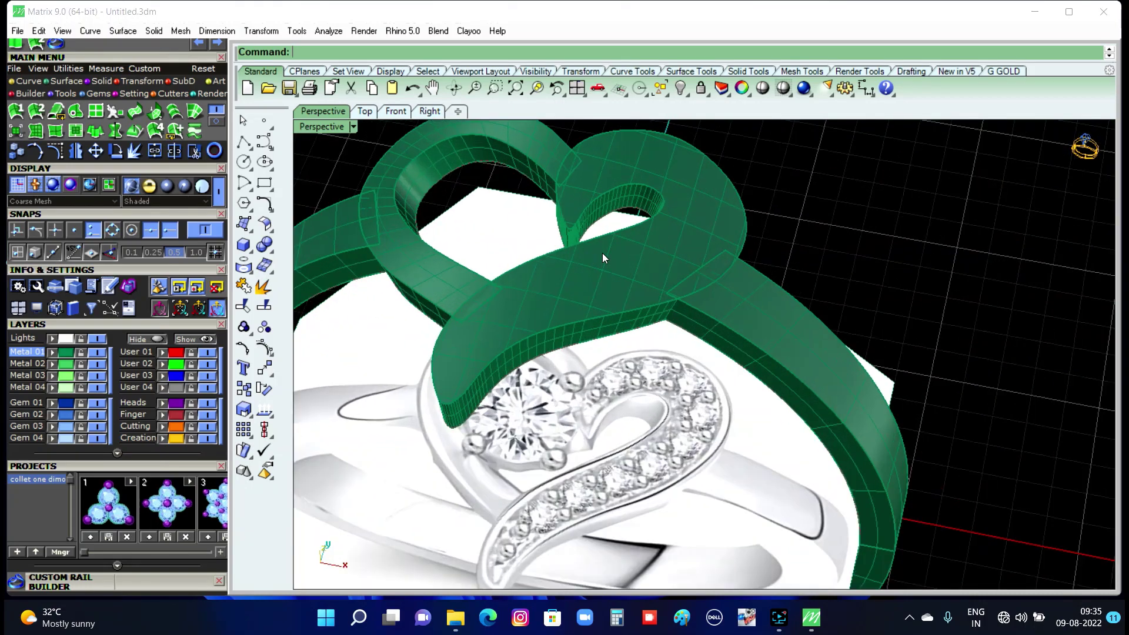
scroll(626, 316, "up", 1)
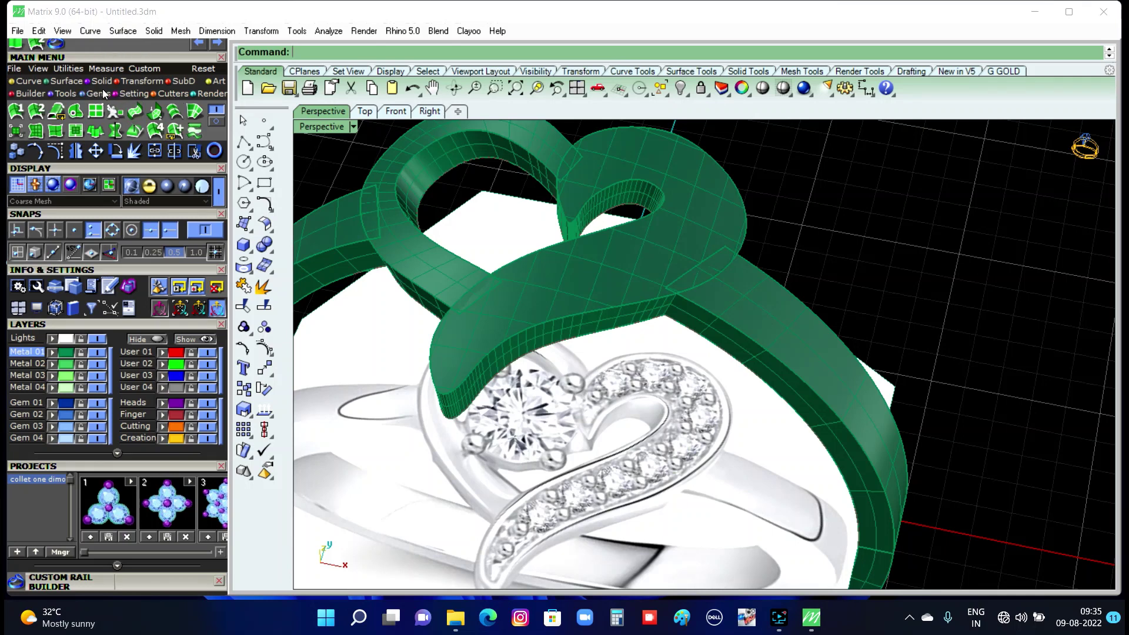
Copy the heart top's outer border as a curve with Duplicate Edge.
left_click(23, 83)
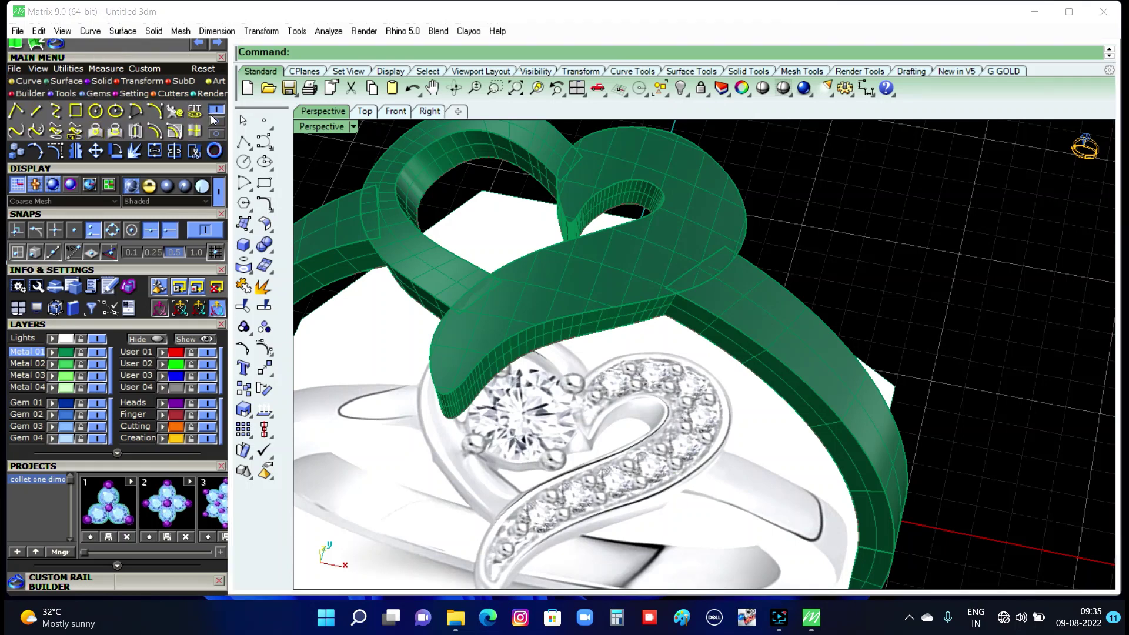
left_click(187, 135)
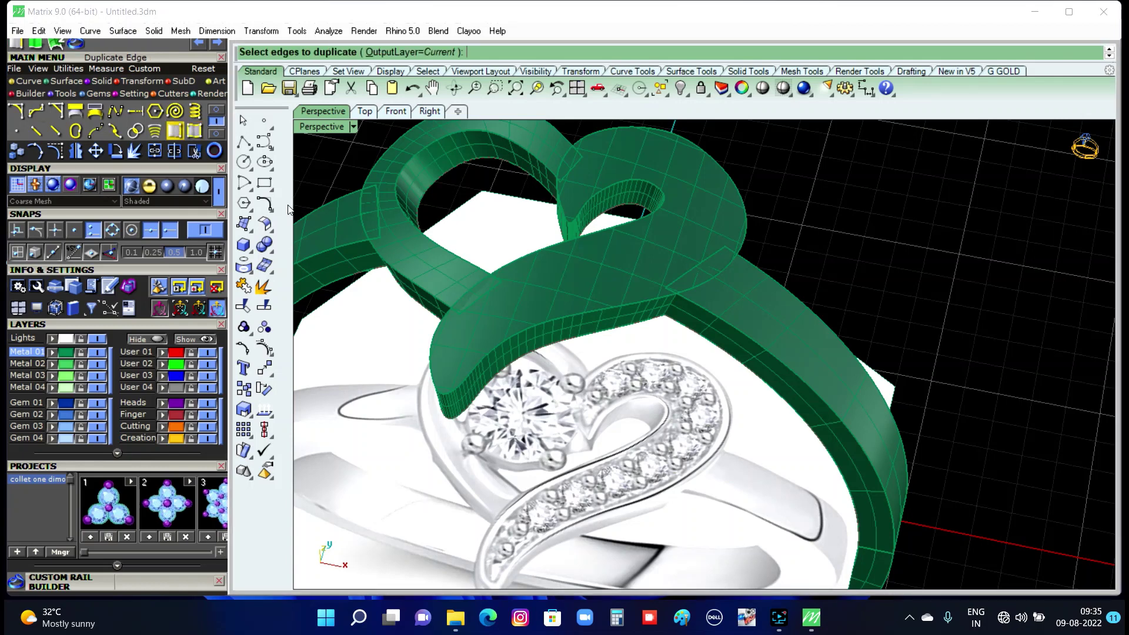
left_click(569, 318)
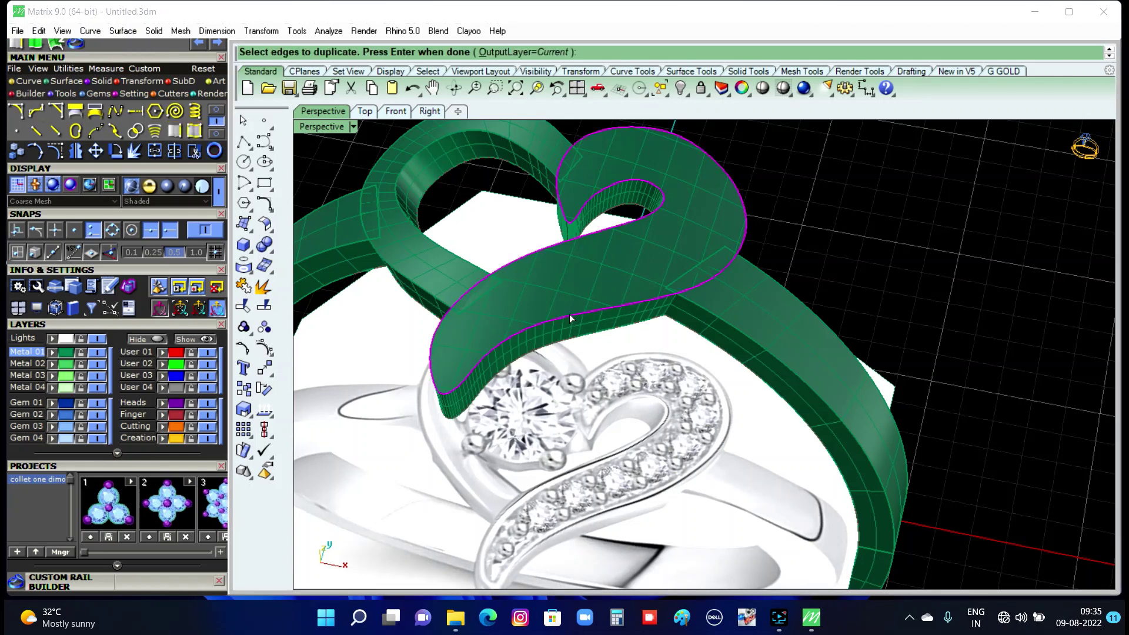
key("Return")
type("J")
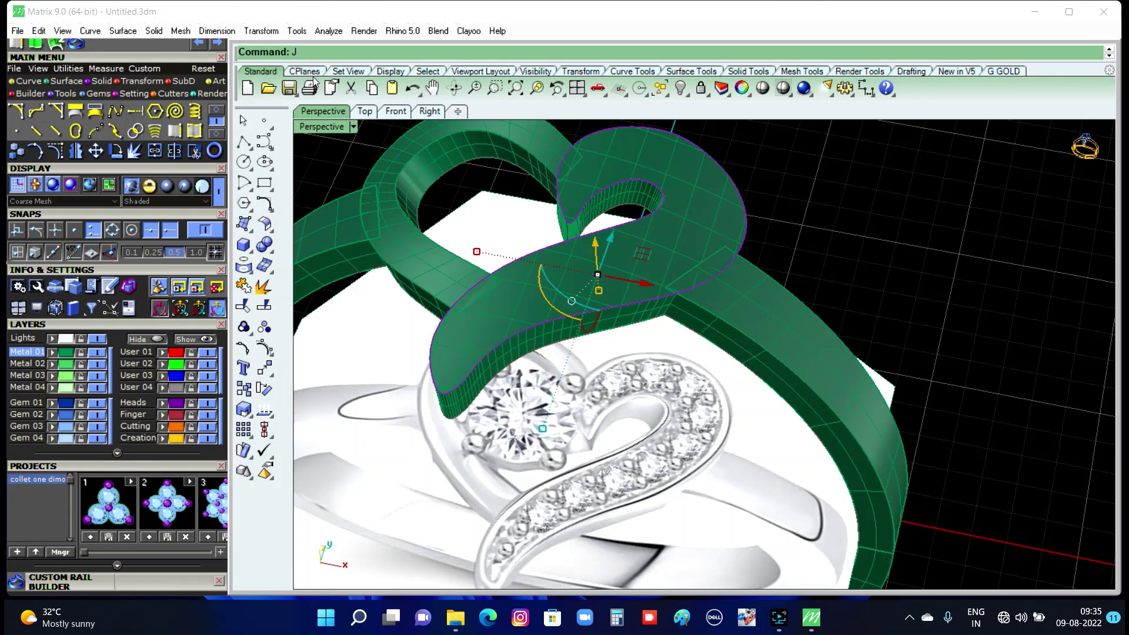
key("Return")
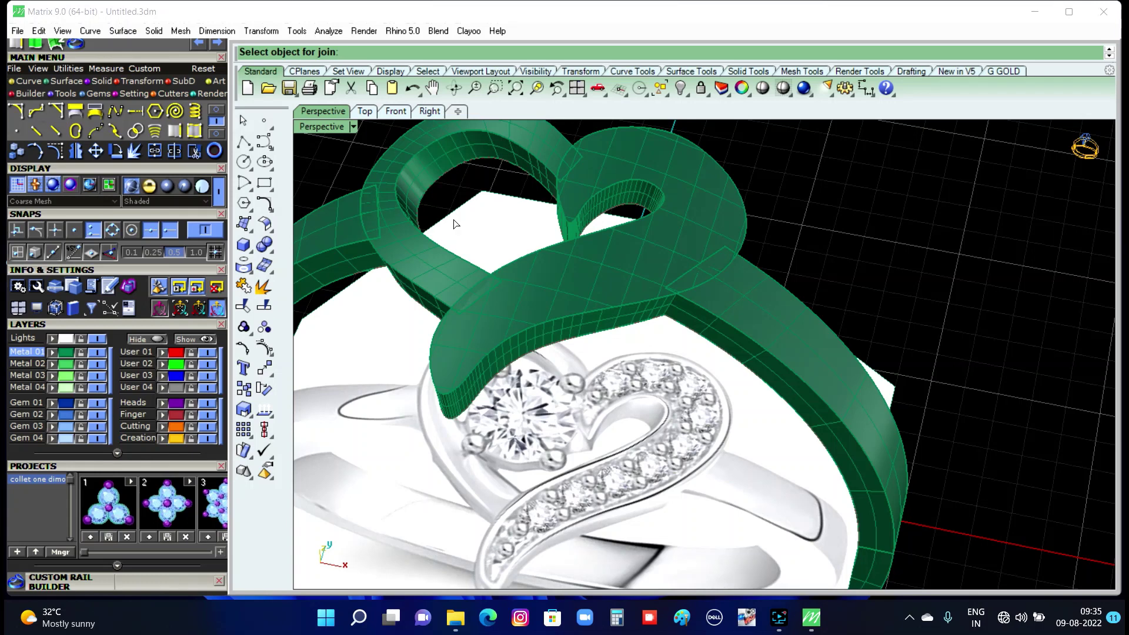
key("Return")
Offset the copied outline 0.5 inward along the heart's top face.
left_click(580, 315)
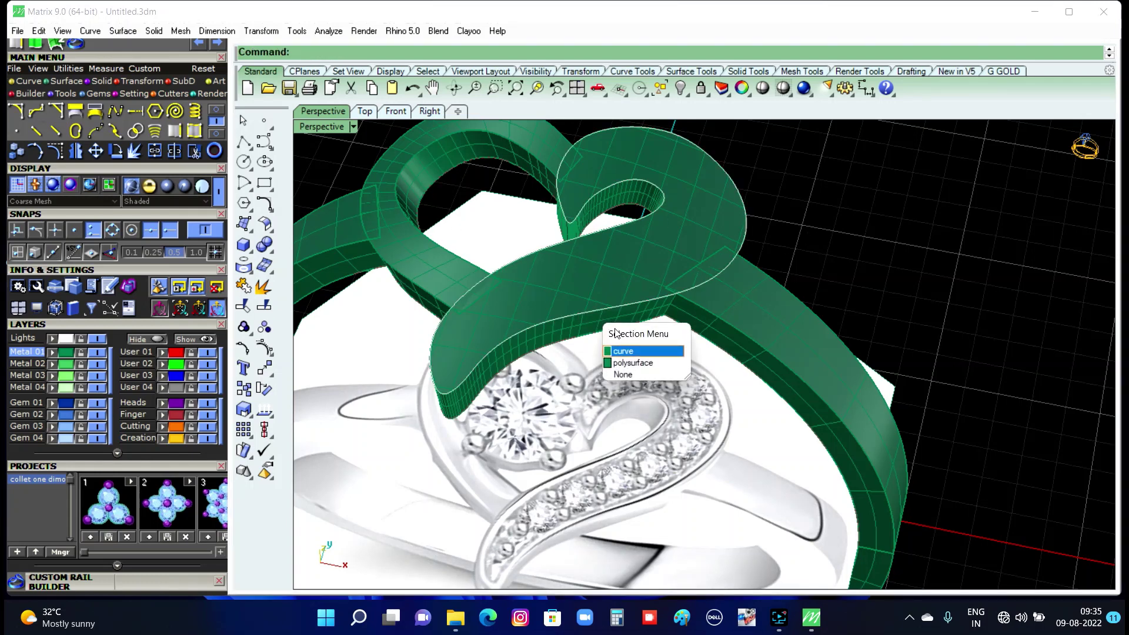
left_click(626, 350)
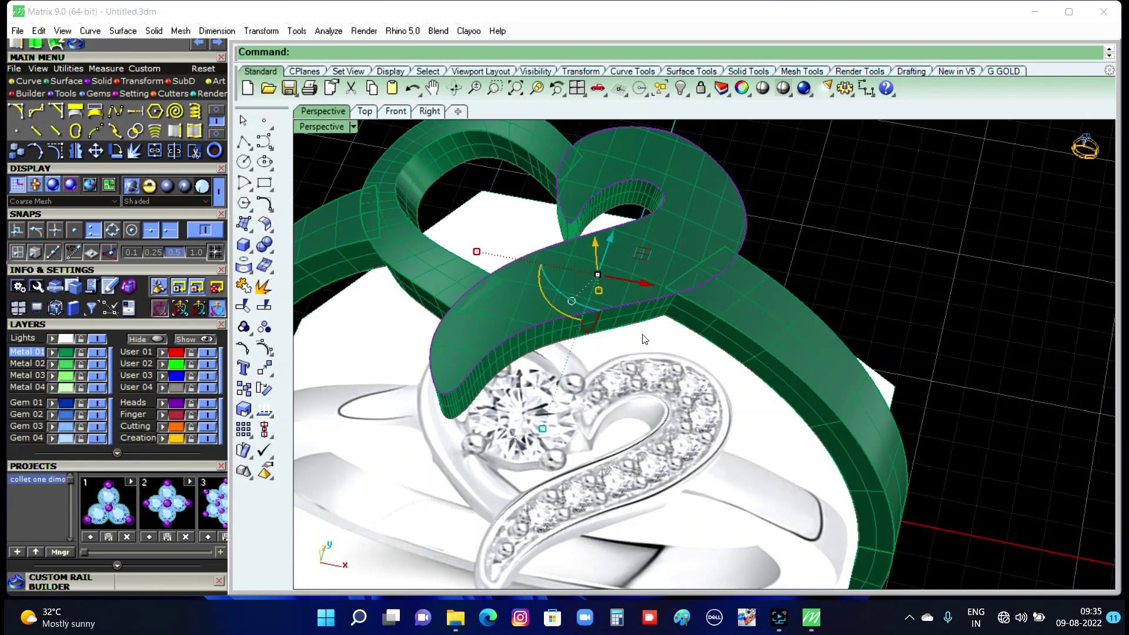
type("OffsetSrf")
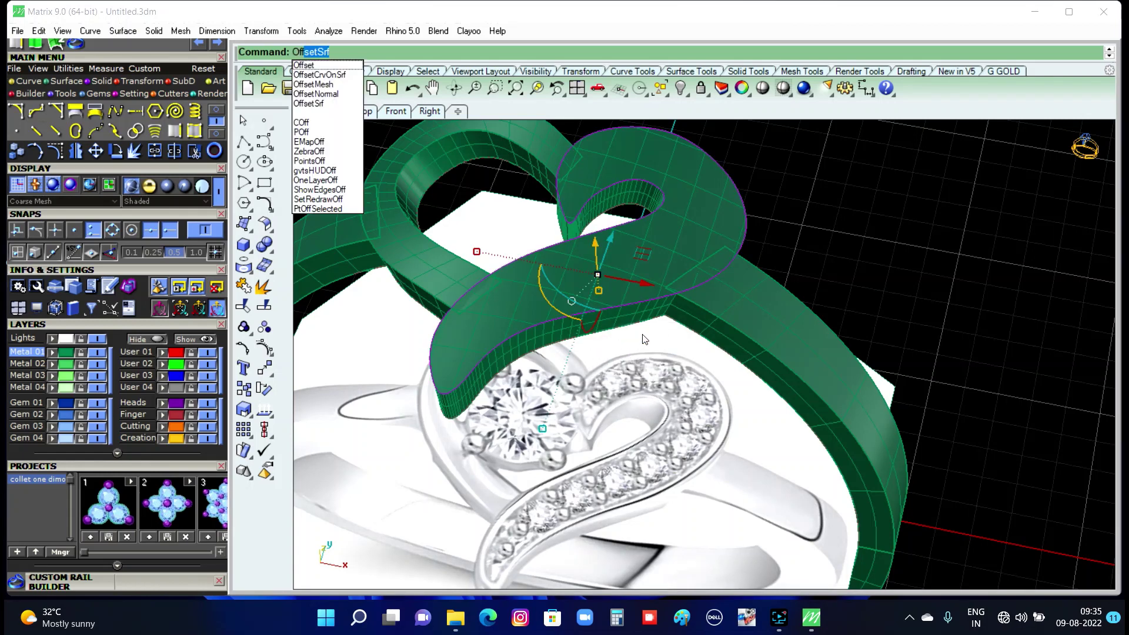
left_click(332, 75)
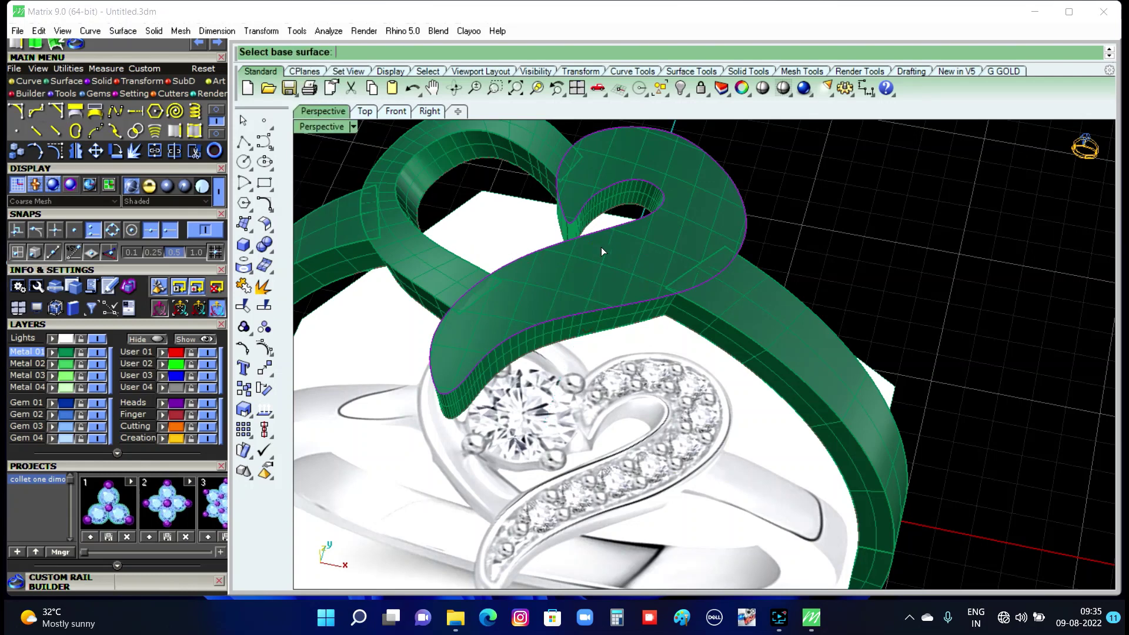
left_click(609, 277)
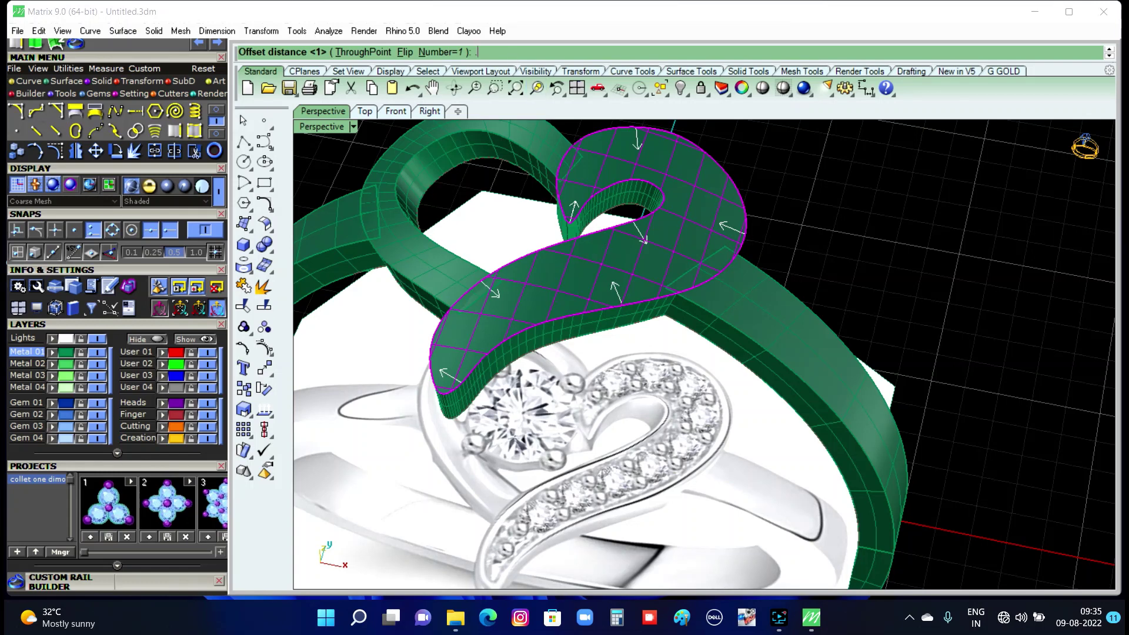
type(".5")
key("Return")
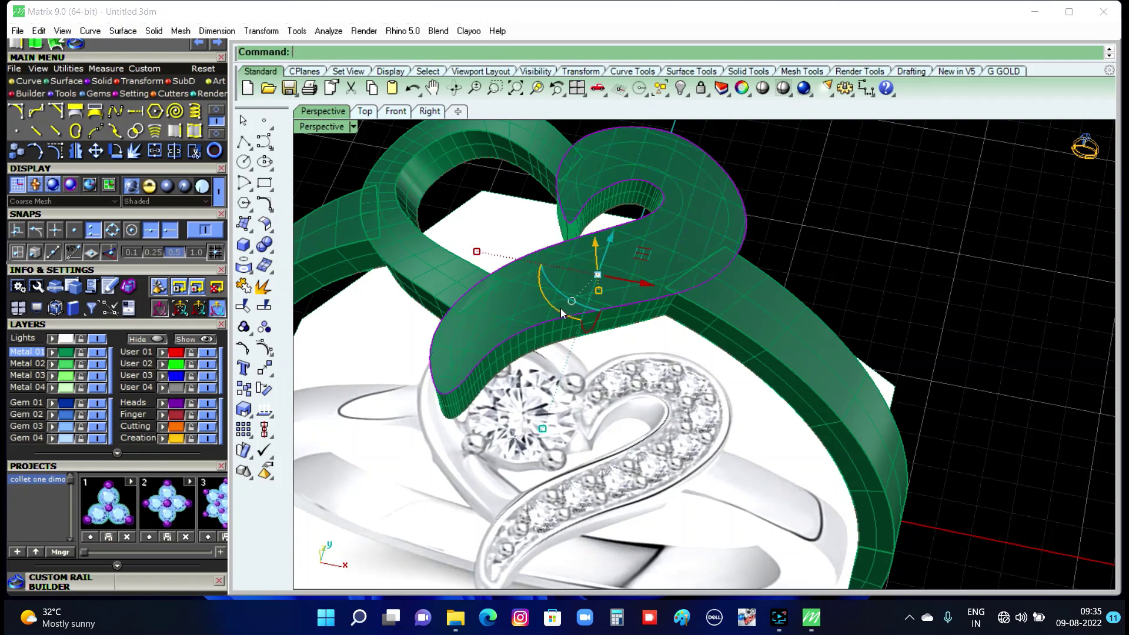
key("Escape")
Select the inset curve and trim away its crossing segment.
scroll(447, 349, "up", 3)
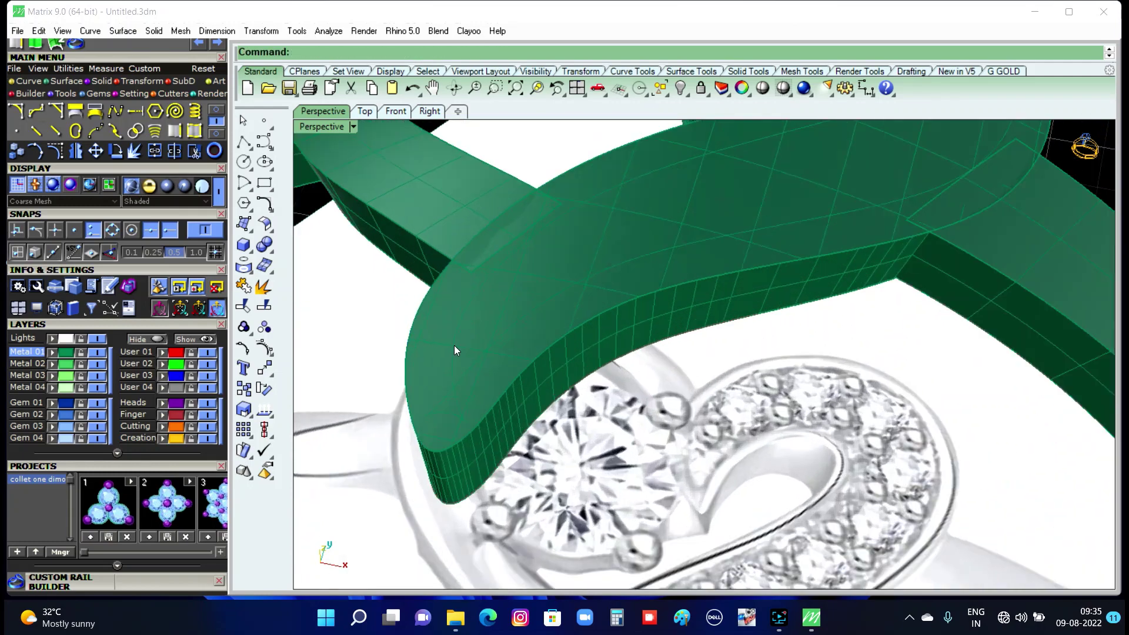
scroll(453, 345, "down", 3)
mouse_move(453, 345)
right_mouse_down()
mouse_move(526, 341)
mouse_move(591, 301)
right_mouse_up()
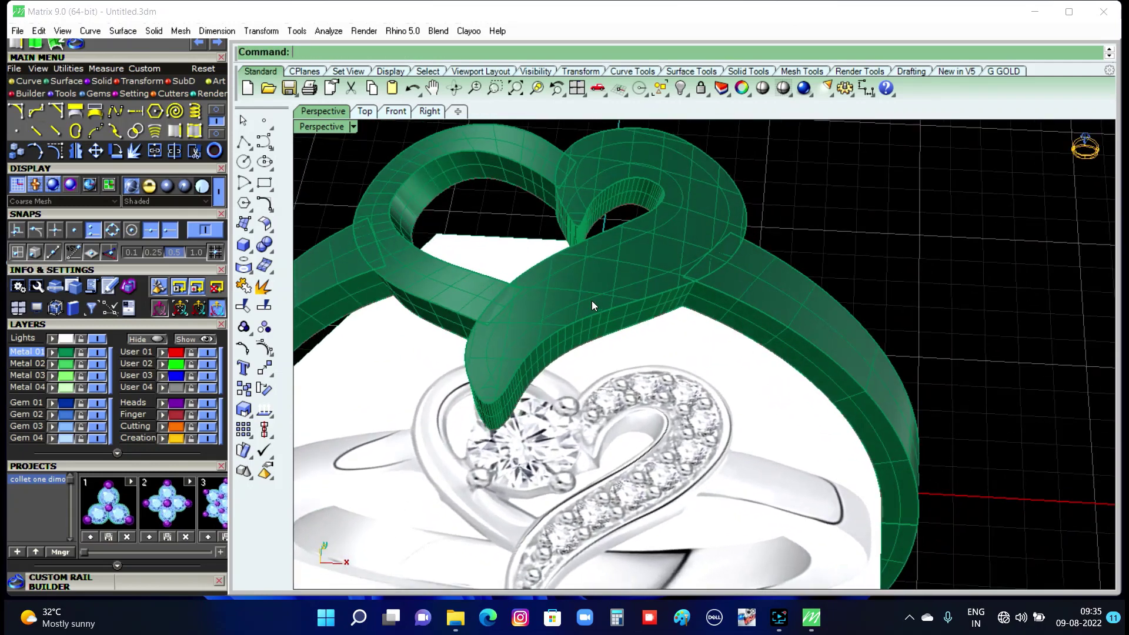
left_click(590, 301)
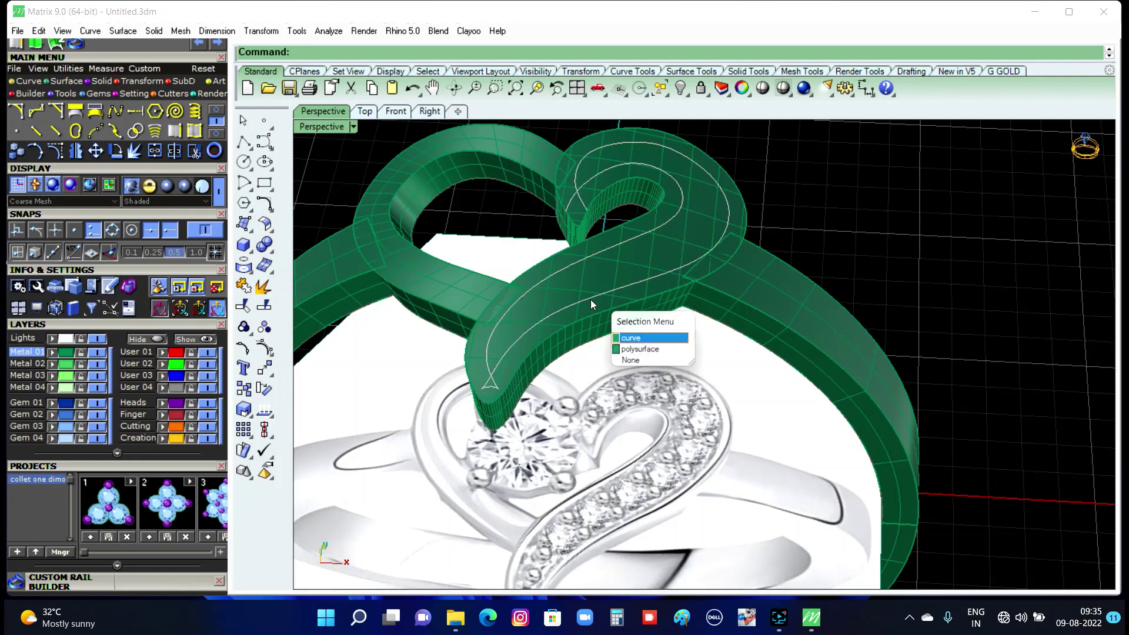
left_click(639, 340)
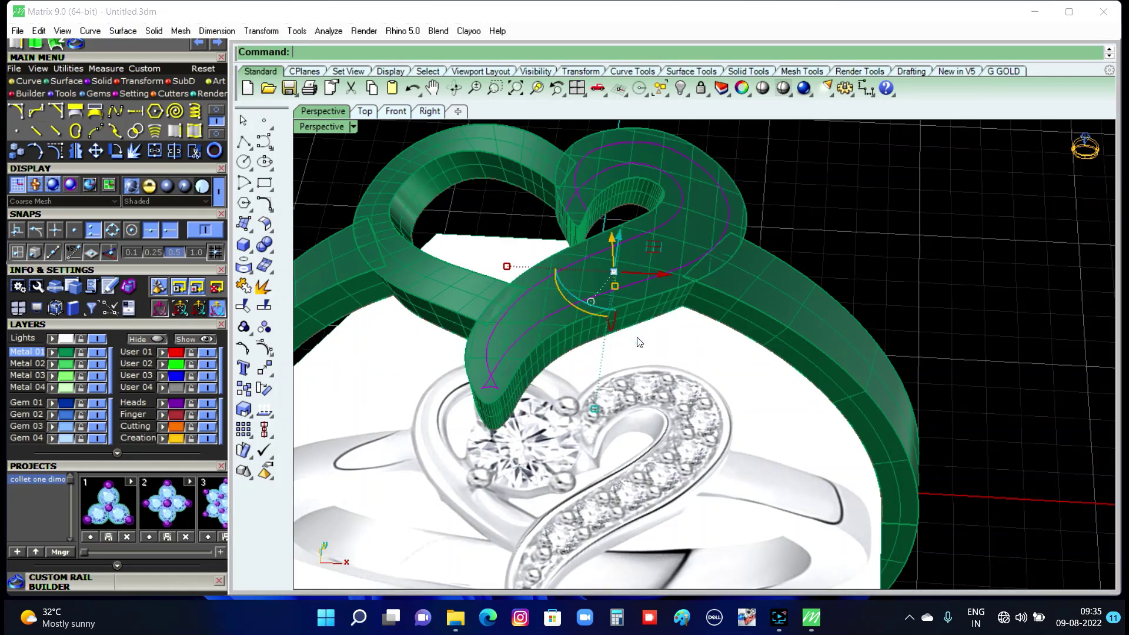
left_click(195, 152)
scroll(582, 171, "up", 3)
scroll(579, 224, "up", 3)
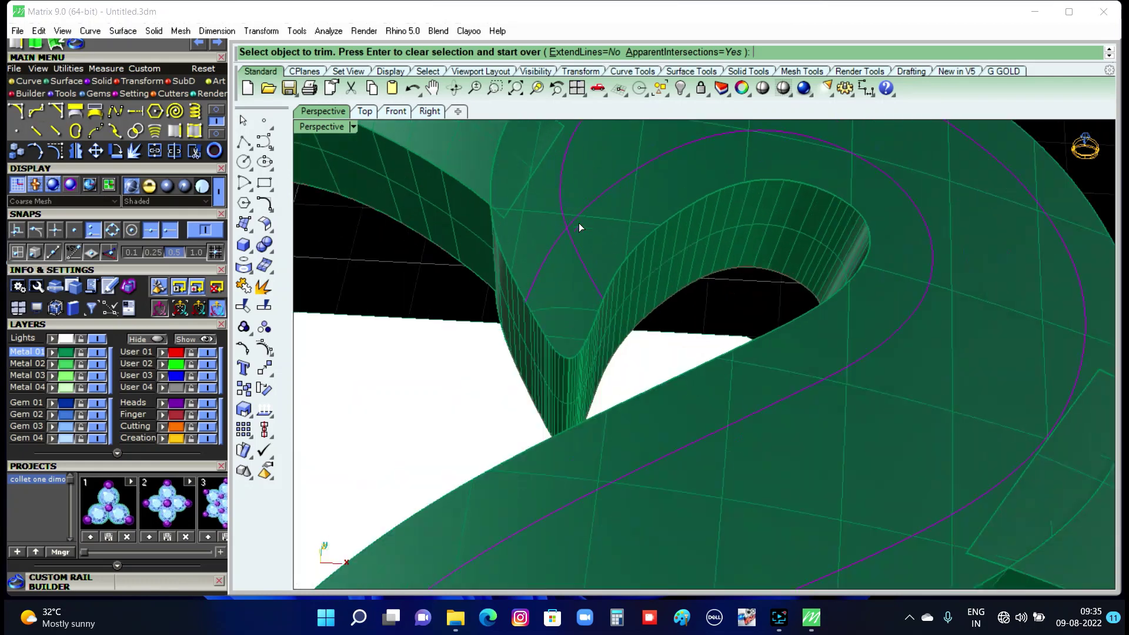
left_click(582, 266)
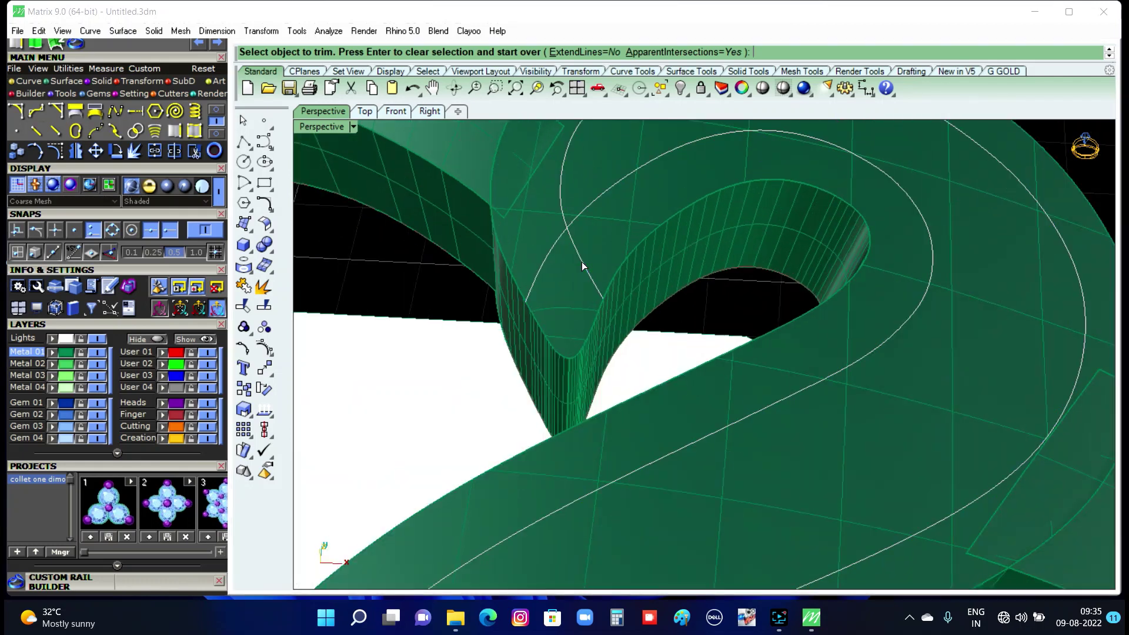
left_click(620, 303)
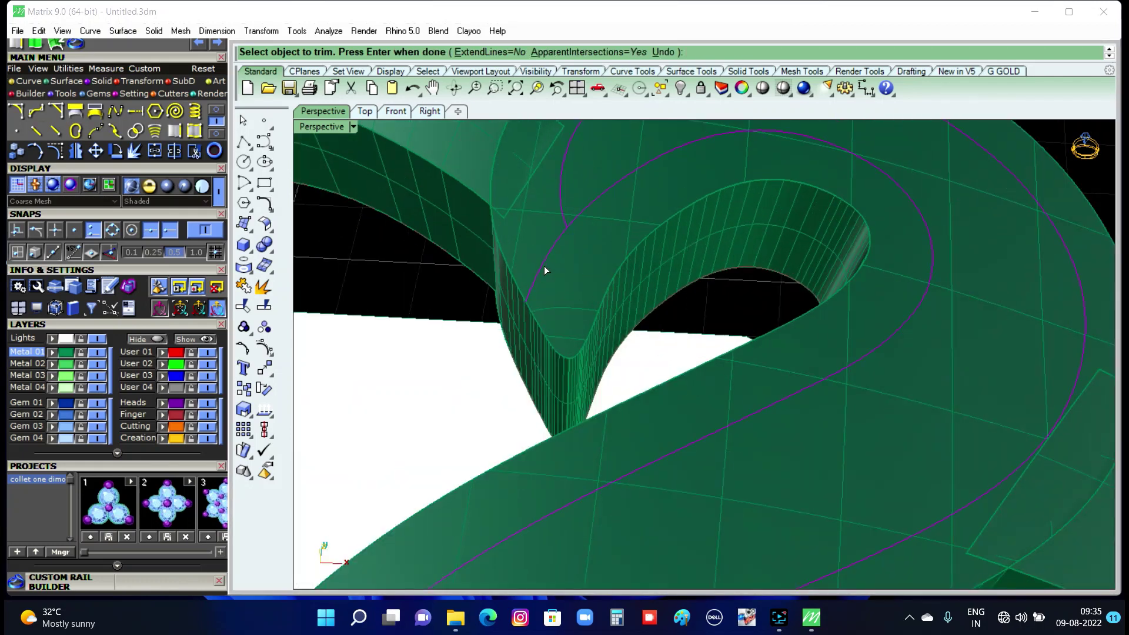
Trim the inset curve's tip segment, then undo the trim.
scroll(570, 248, "down", 2)
scroll(559, 282, "down", 2)
scroll(503, 399, "up", 3)
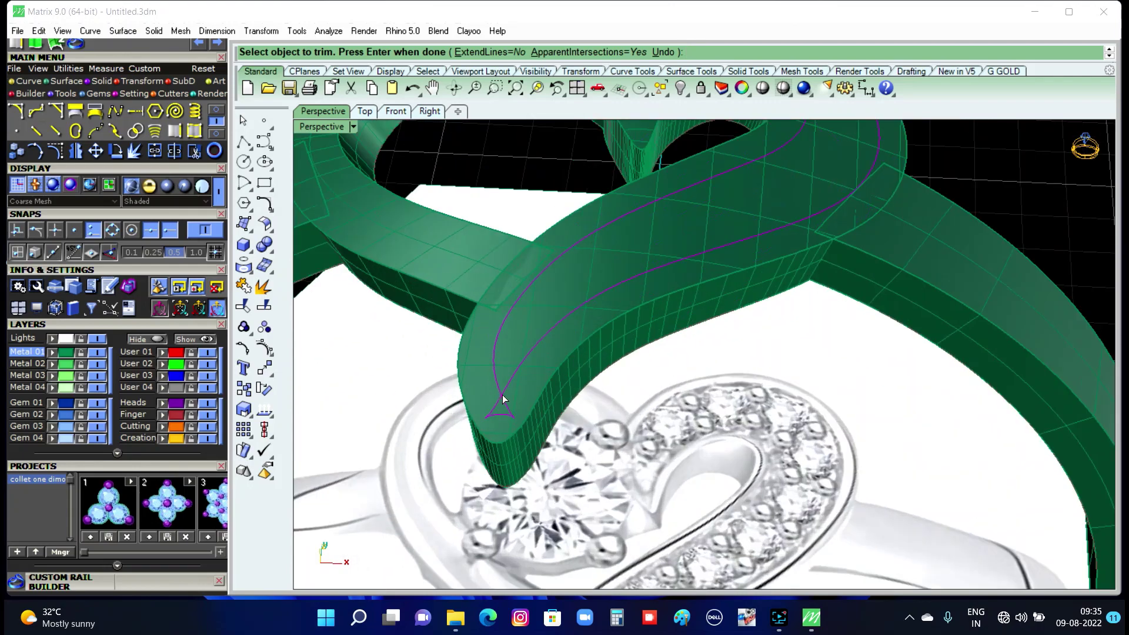
scroll(503, 399, "up", 2)
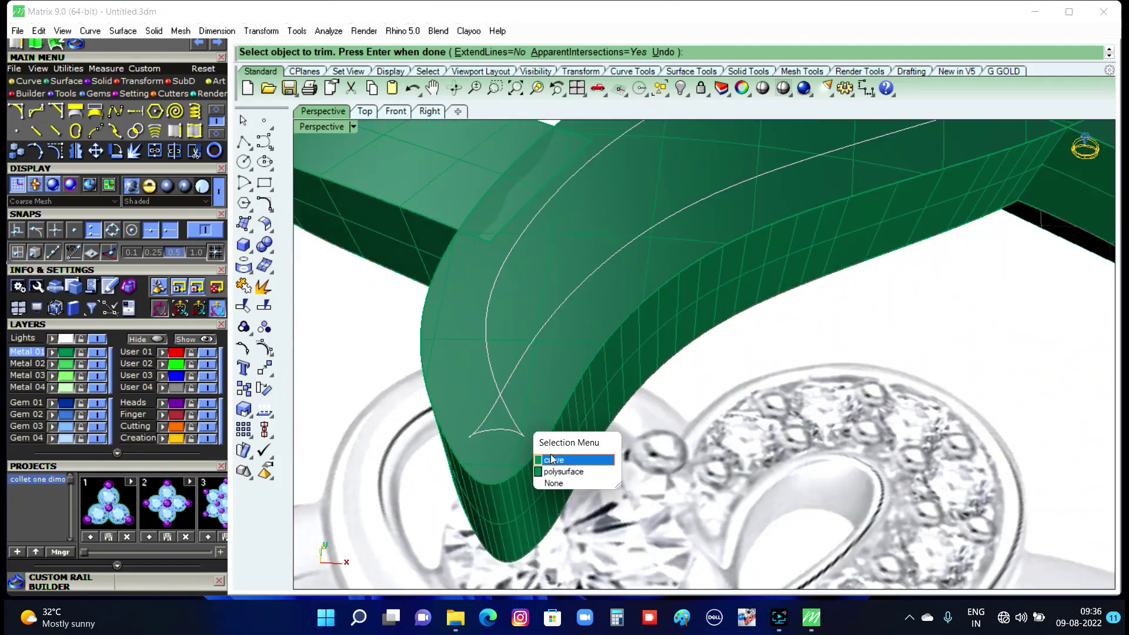
left_click(551, 458)
scroll(518, 385, "down", 2)
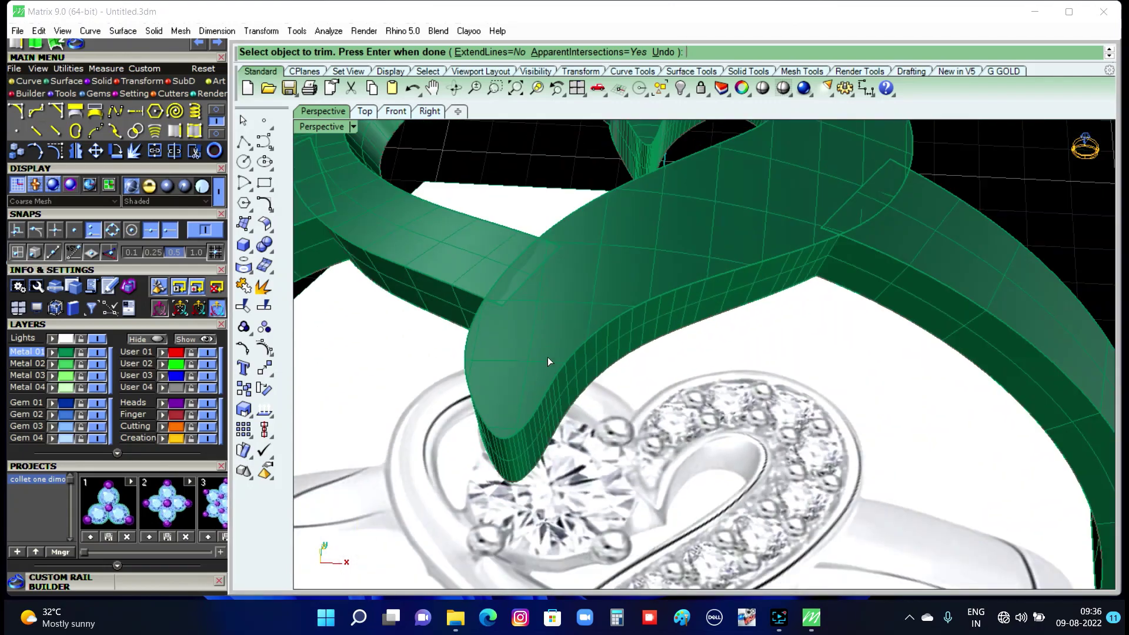
key("Return")
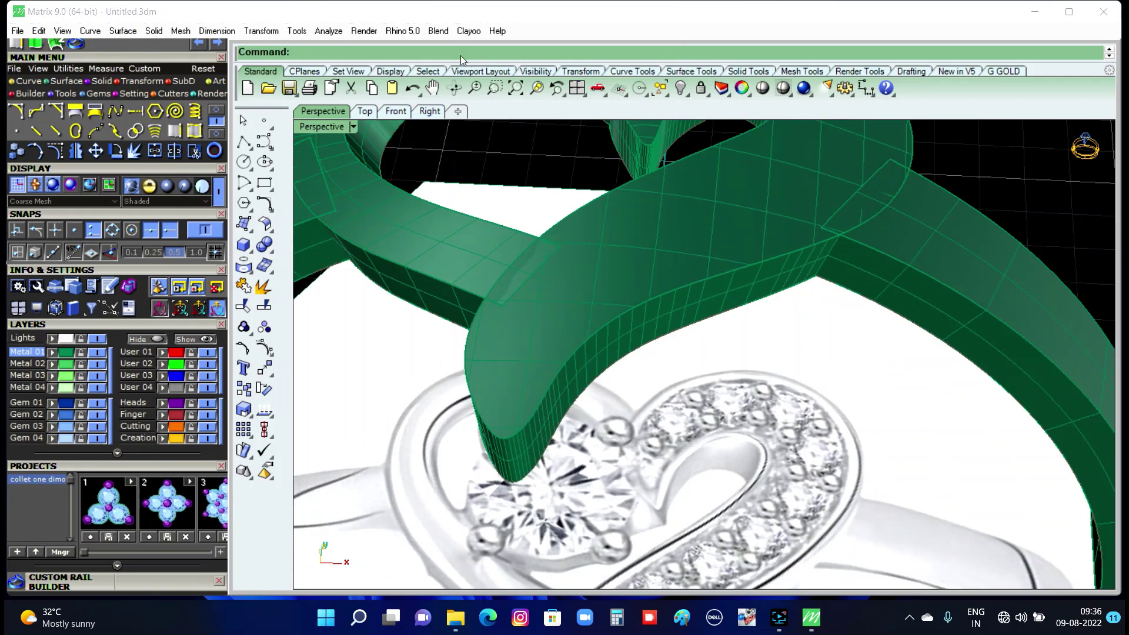
left_click(408, 91)
Retry trimming the small loop at the heart tip, then undo it.
scroll(454, 301, "down", 2)
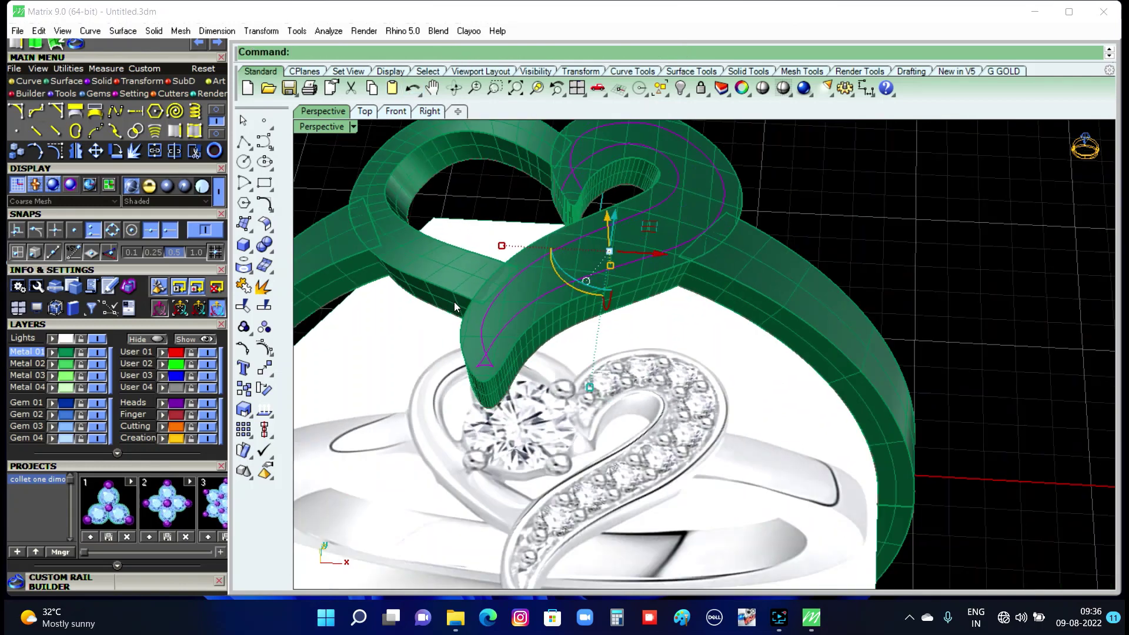
right_click_drag(500, 326, 527, 173)
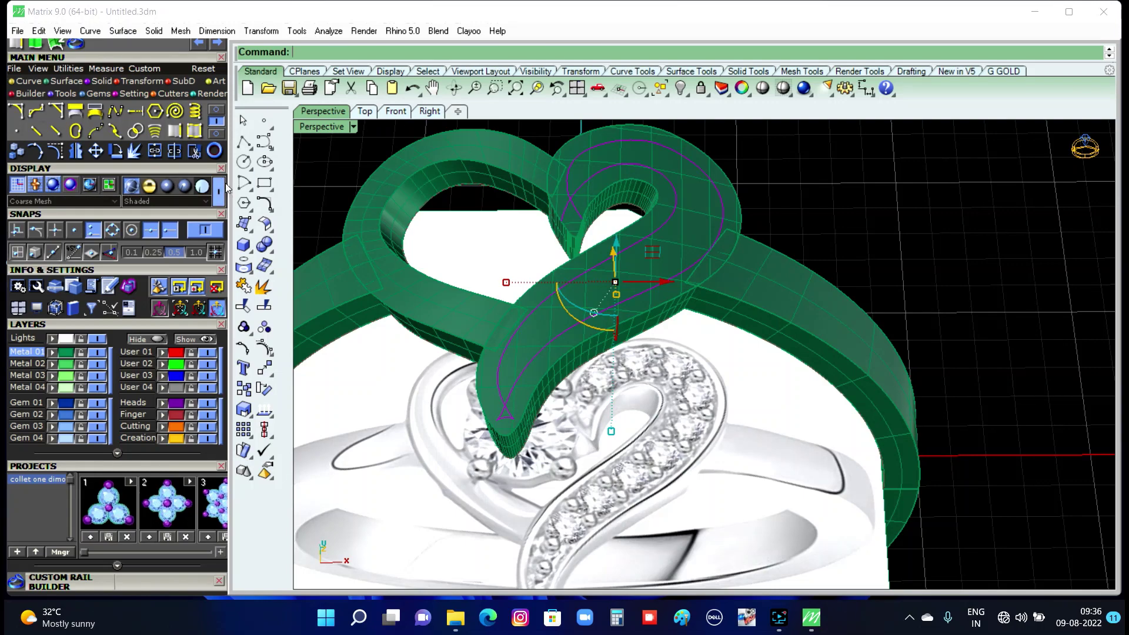
key("Return")
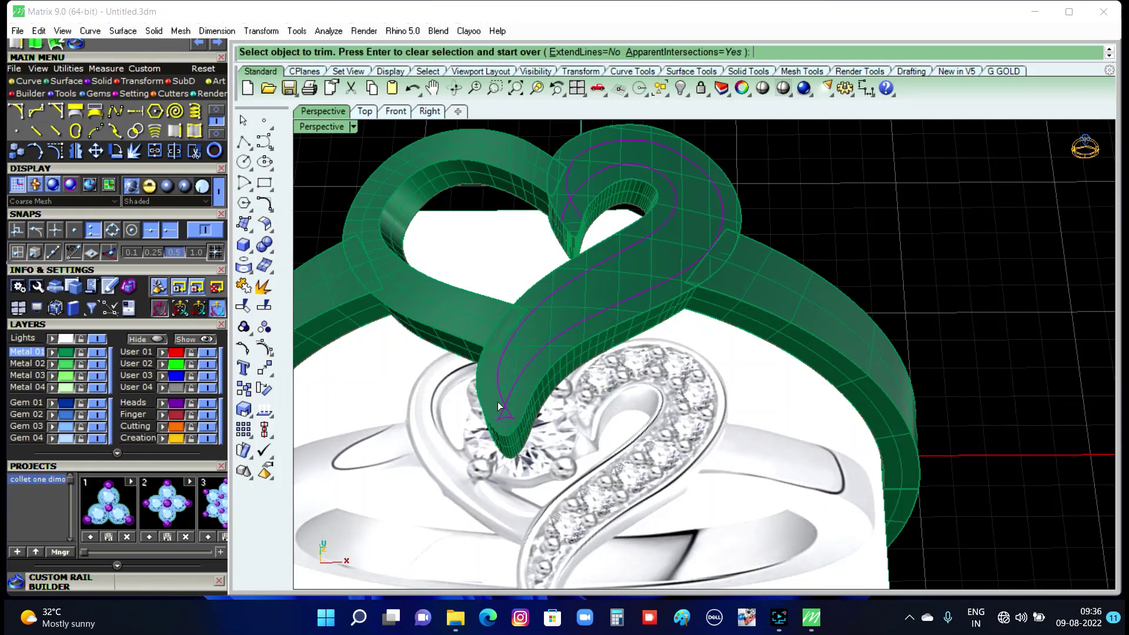
scroll(500, 421, "up", 3)
scroll(510, 421, "up", 3)
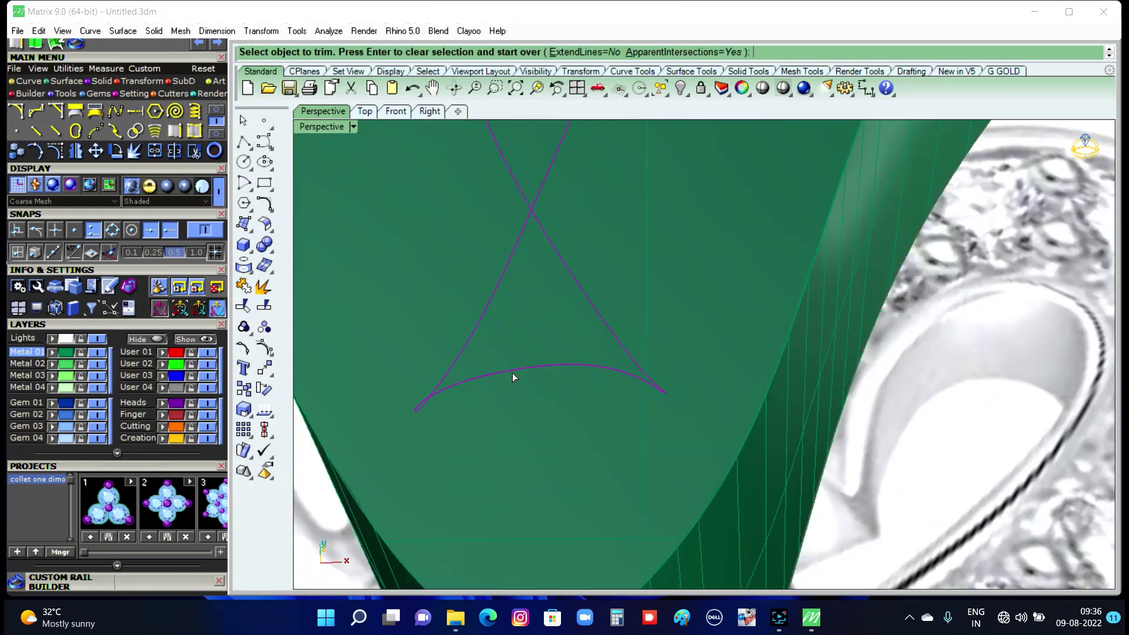
left_click(514, 369)
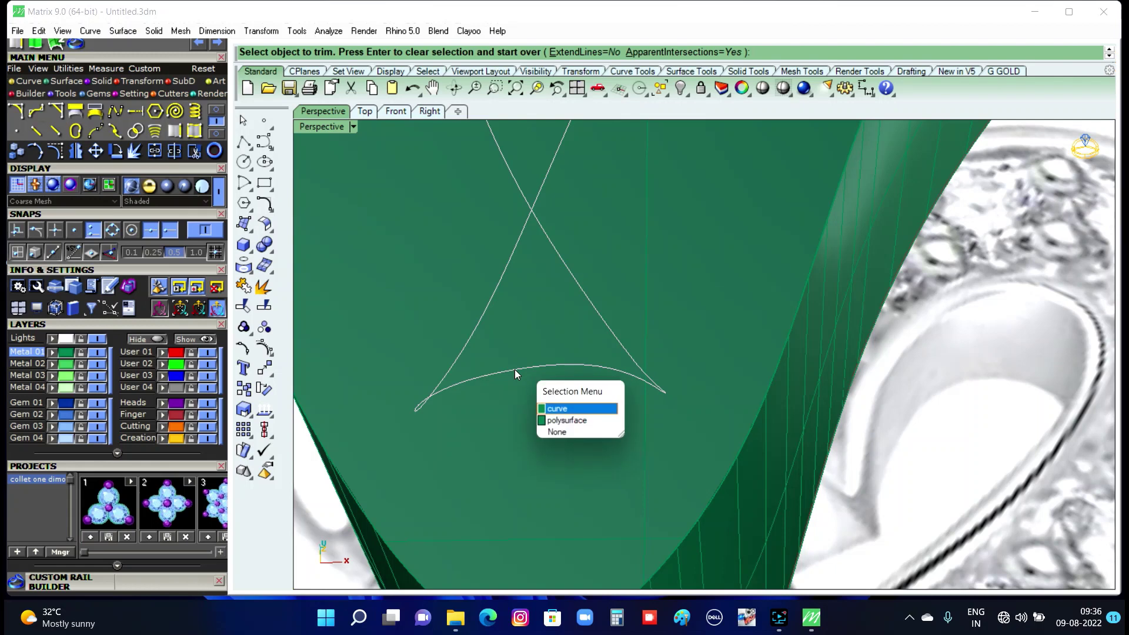
left_click(562, 408)
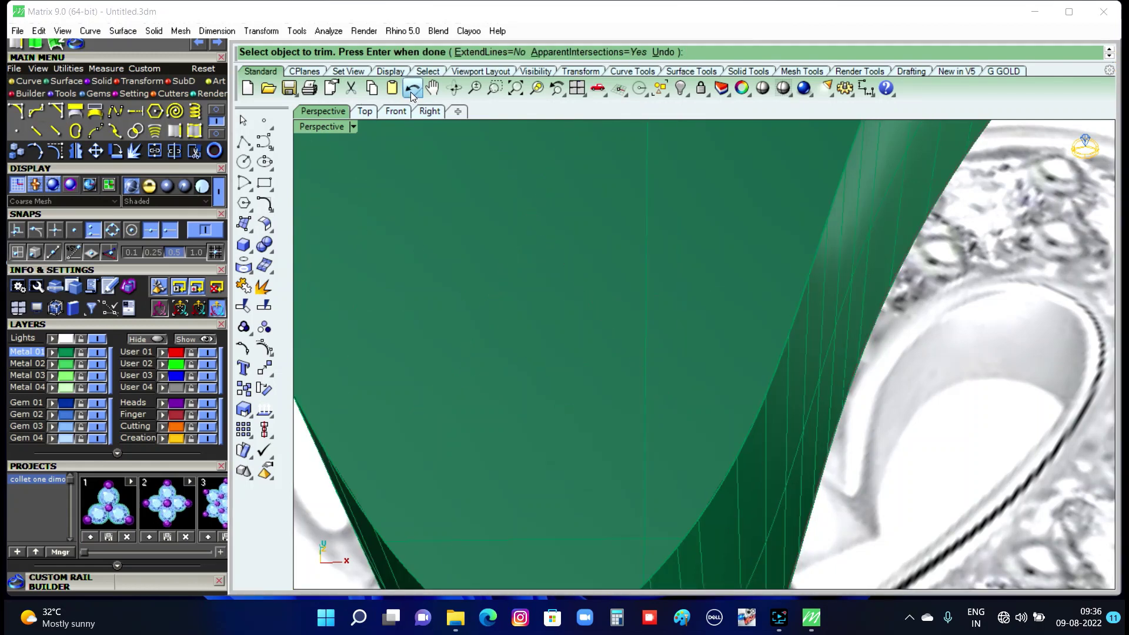
key("ctrl+z")
scroll(410, 277, "down", 5)
scroll(410, 278, "down", 2)
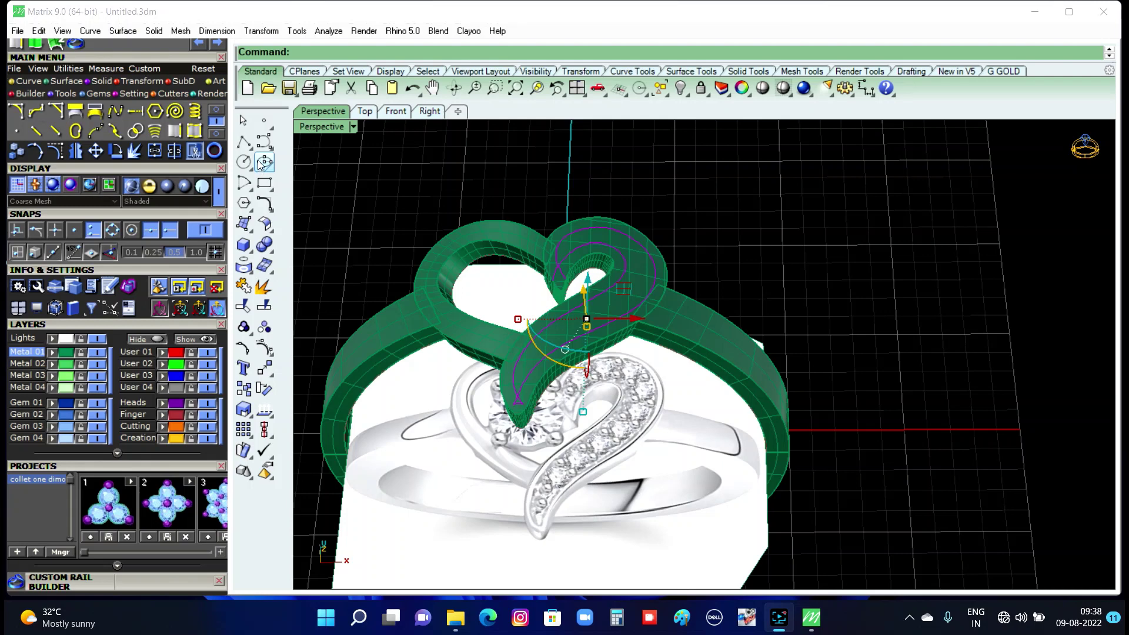
Draw a BothSides helper line centred on the curve crossing near the heart tip.
left_click(250, 154)
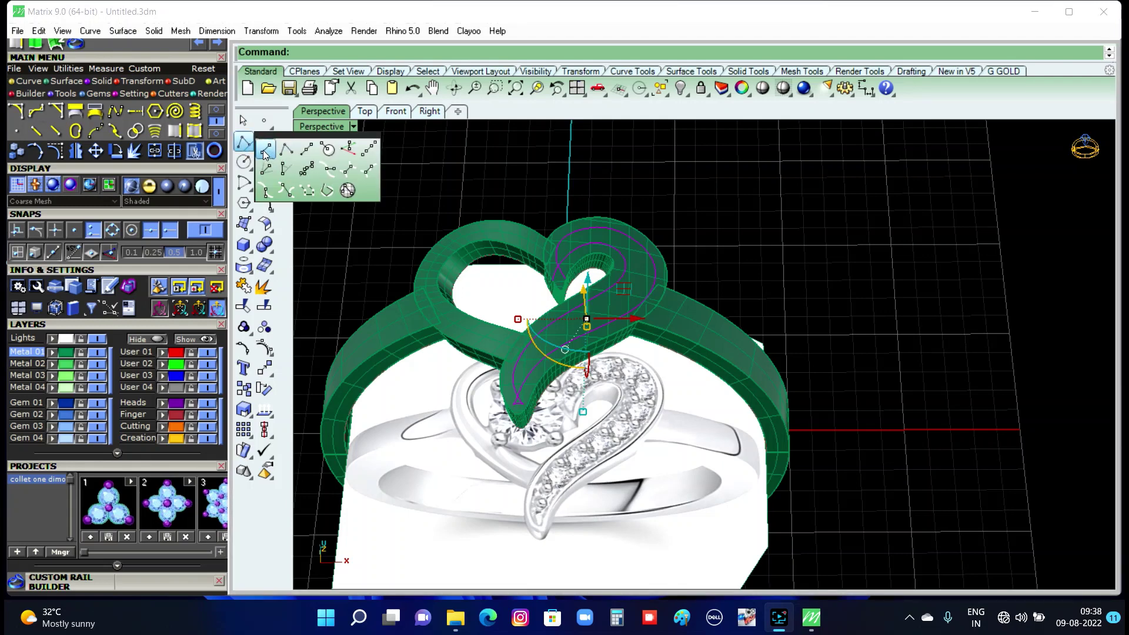
left_click(264, 151)
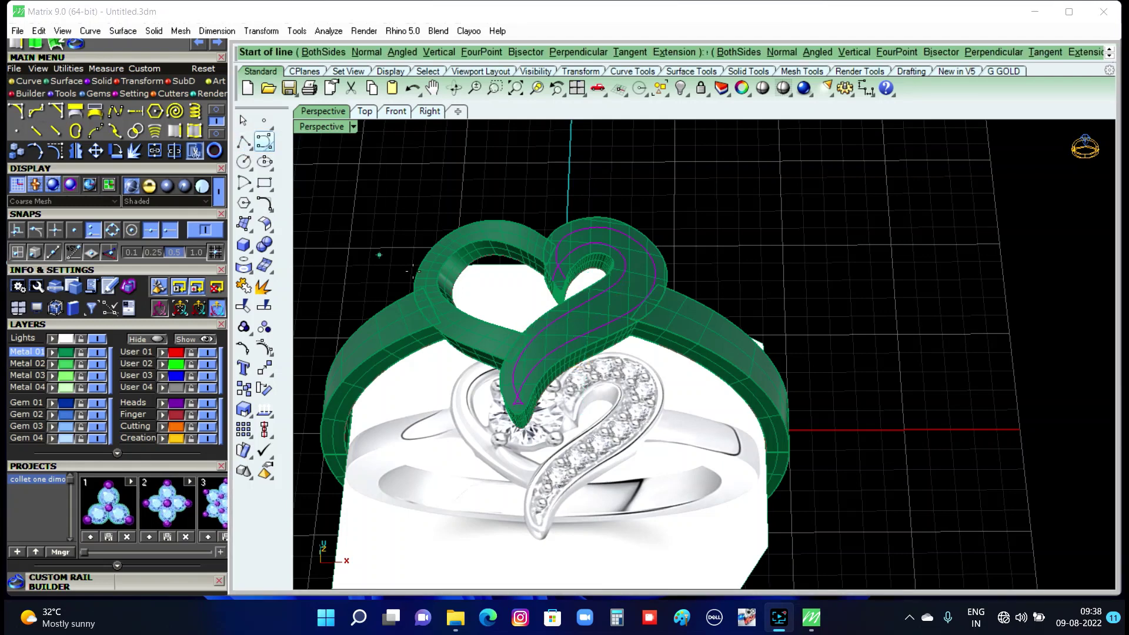
left_click(324, 52)
scroll(505, 348, "up", 2)
scroll(532, 406, "up", 3)
scroll(537, 411, "up", 2)
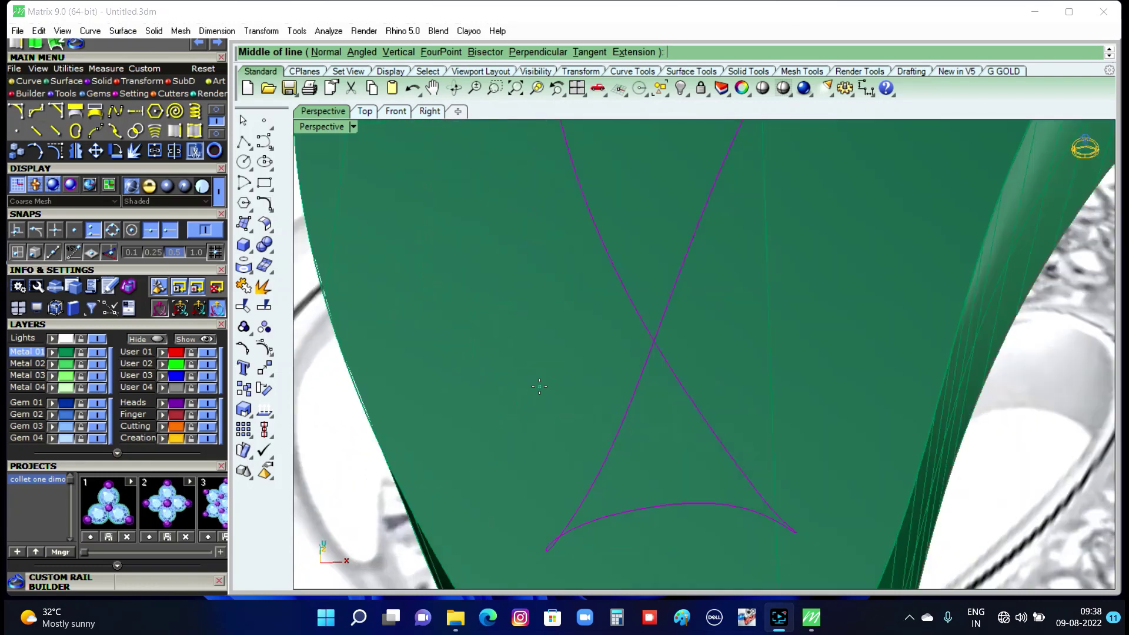
scroll(540, 386, "down", 1)
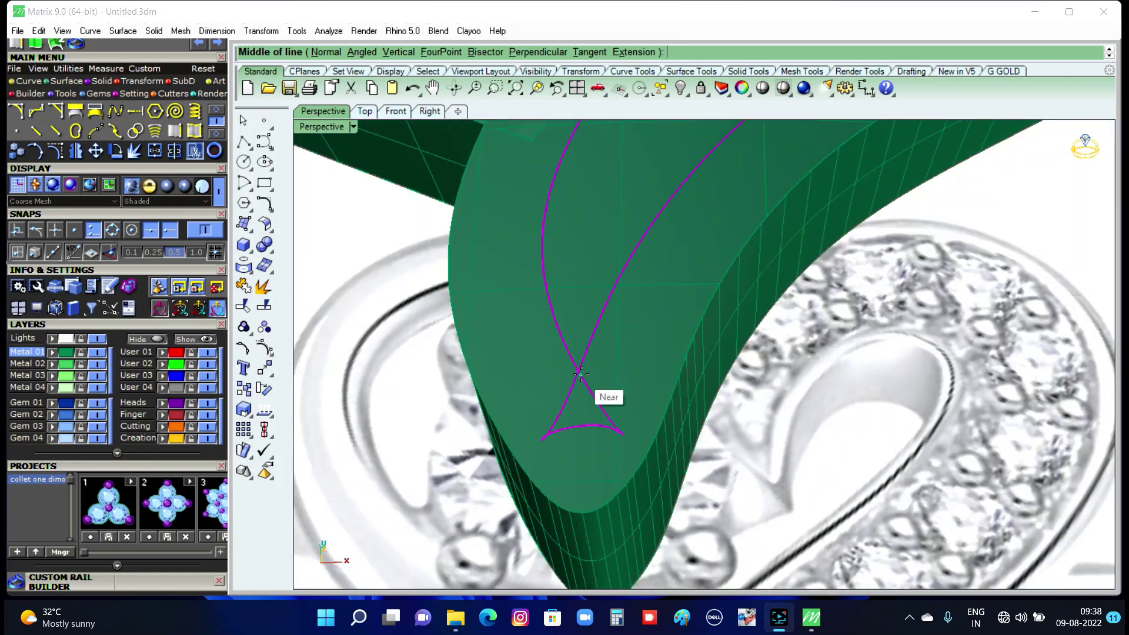
scroll(578, 372, "up", 3)
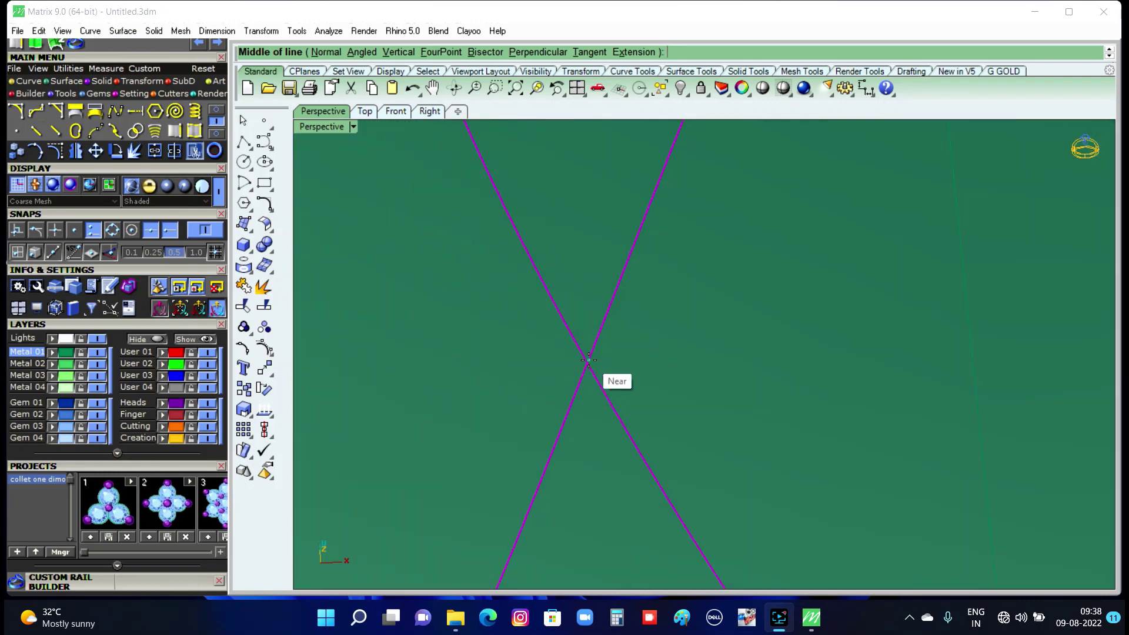
left_click(588, 361)
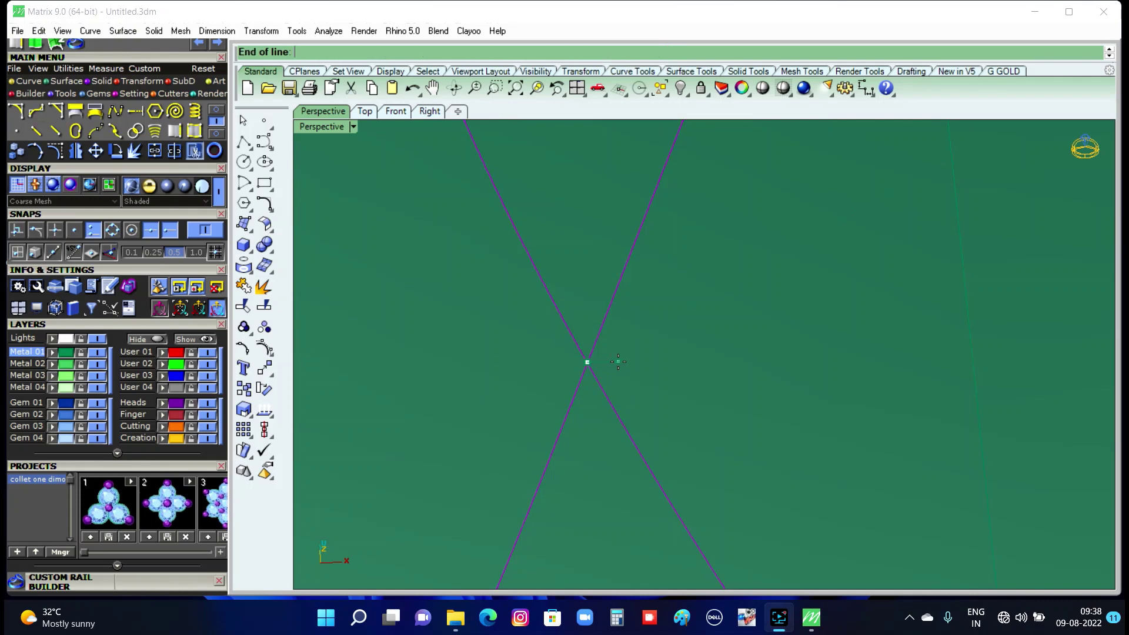
scroll(618, 361, "down", 2)
scroll(616, 364, "down", 1)
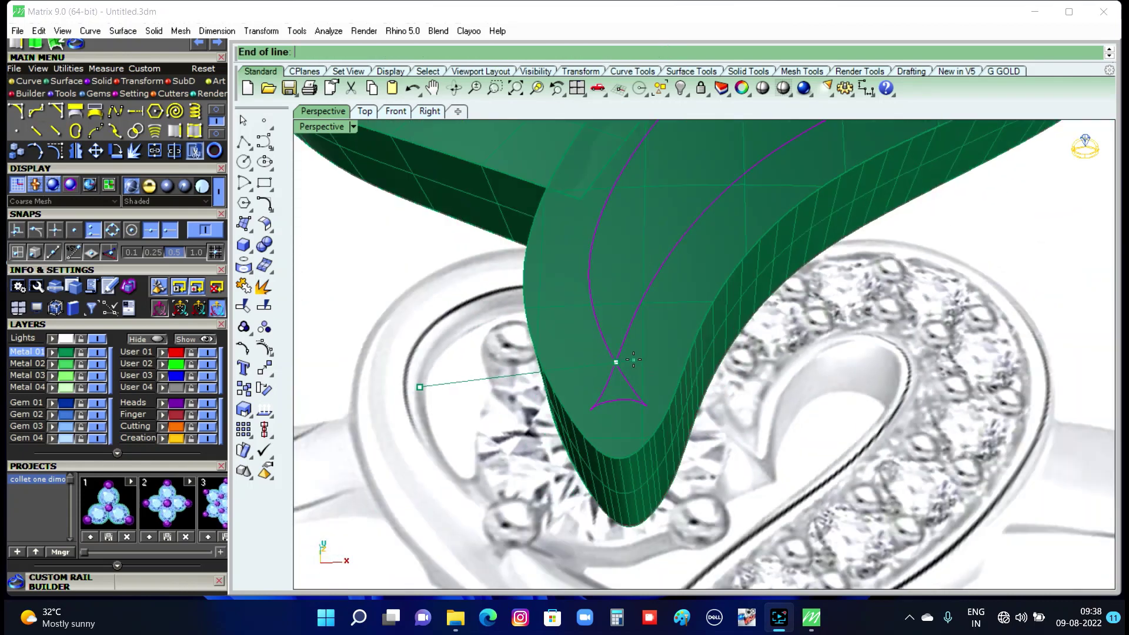
left_click(648, 360)
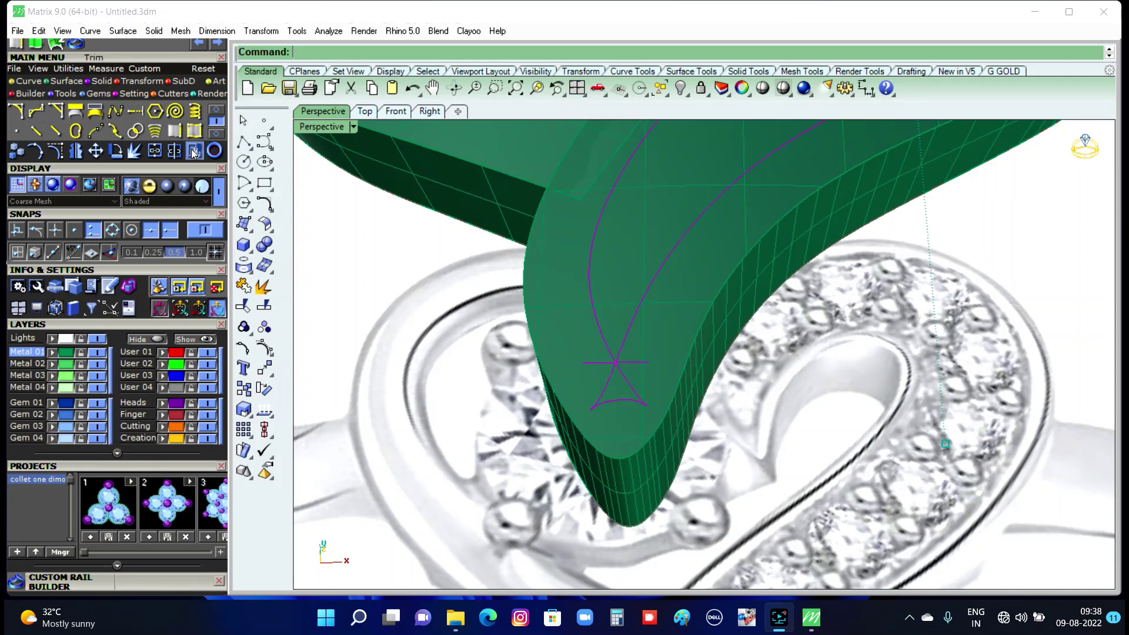
Trim away the curve tails below the crossing and the helper line pieces.
left_click(187, 150)
scroll(582, 391, "up", 5)
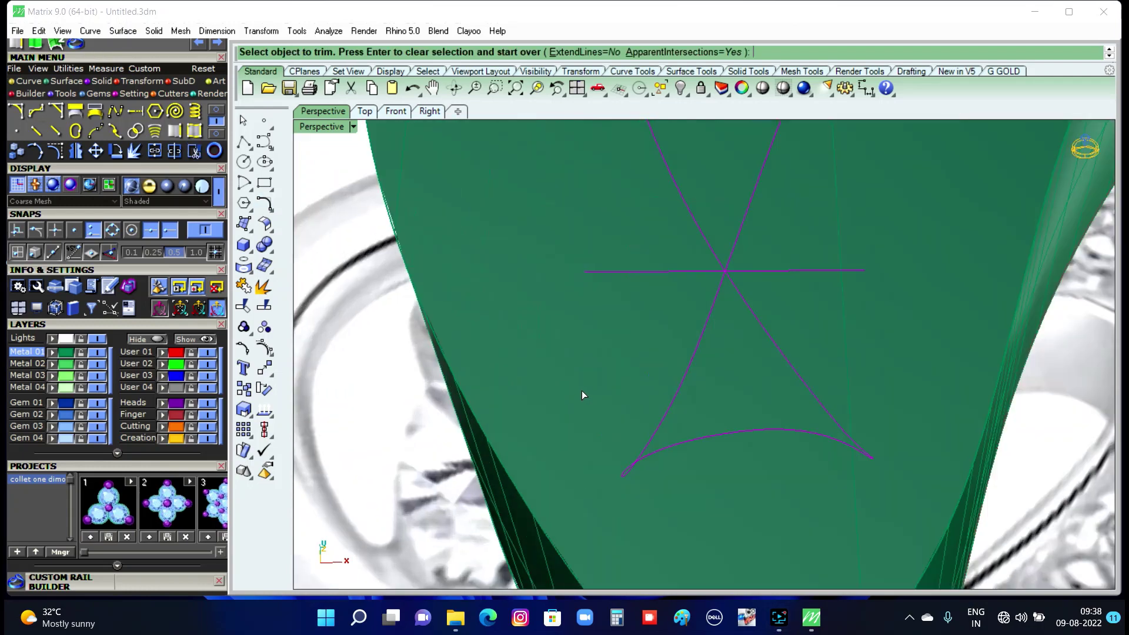
left_click(662, 428)
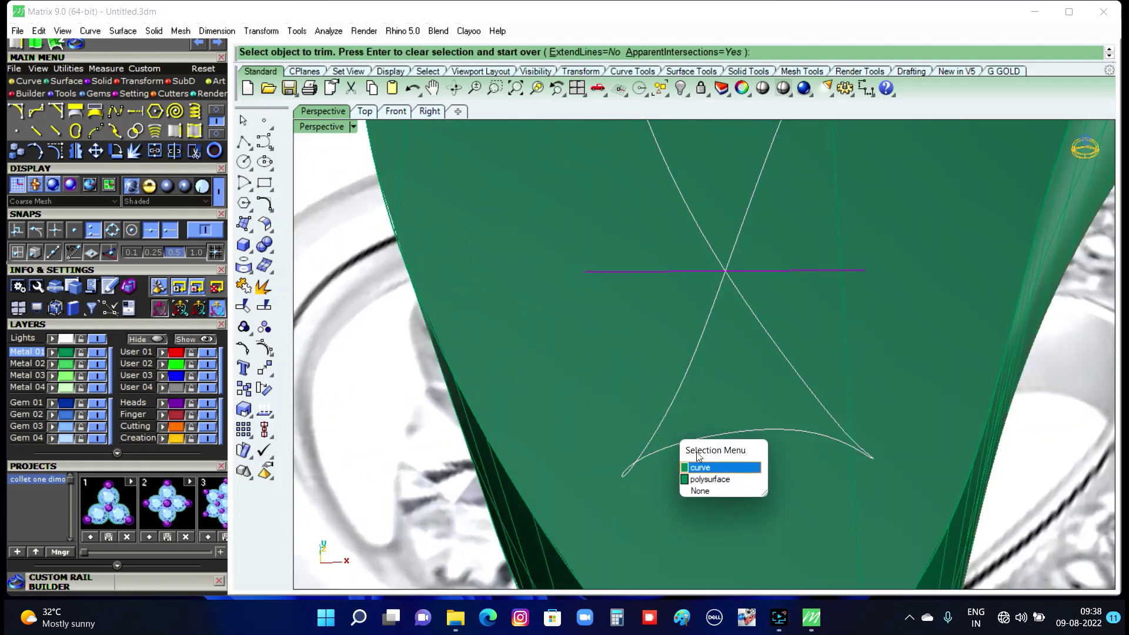
left_click(708, 469)
left_click(643, 272)
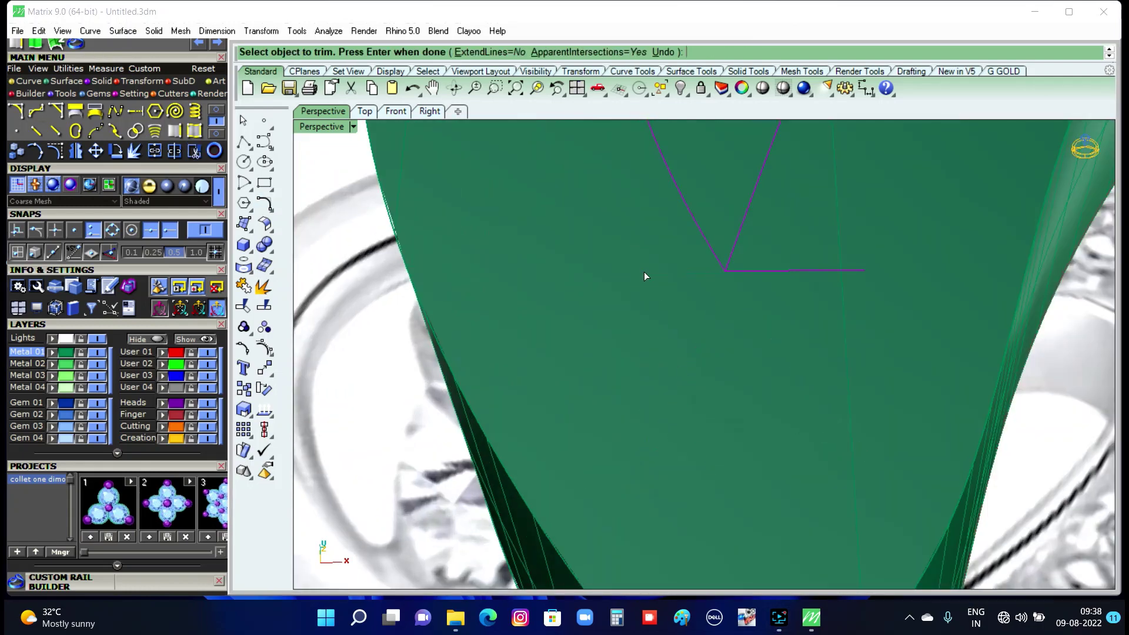
left_click(781, 271)
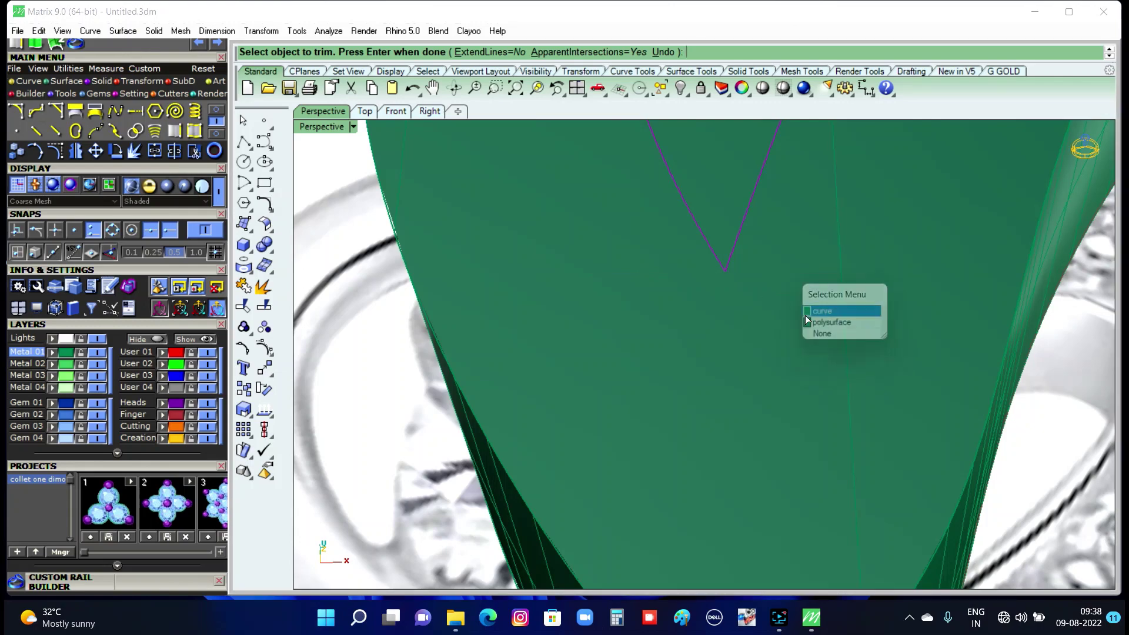
left_click(825, 316)
Trim the leftover inner heart curve piece so the outline closes in a sharp V.
scroll(686, 393, "down", 10)
scroll(729, 247, "up", 4)
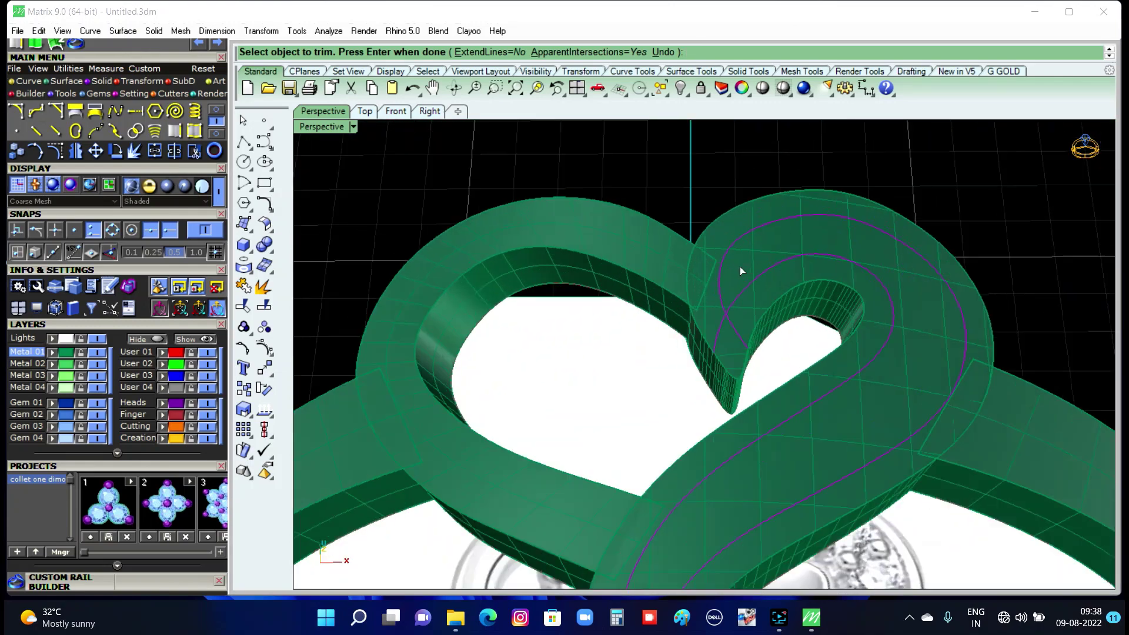
scroll(738, 312, "up", 4)
left_click(706, 377)
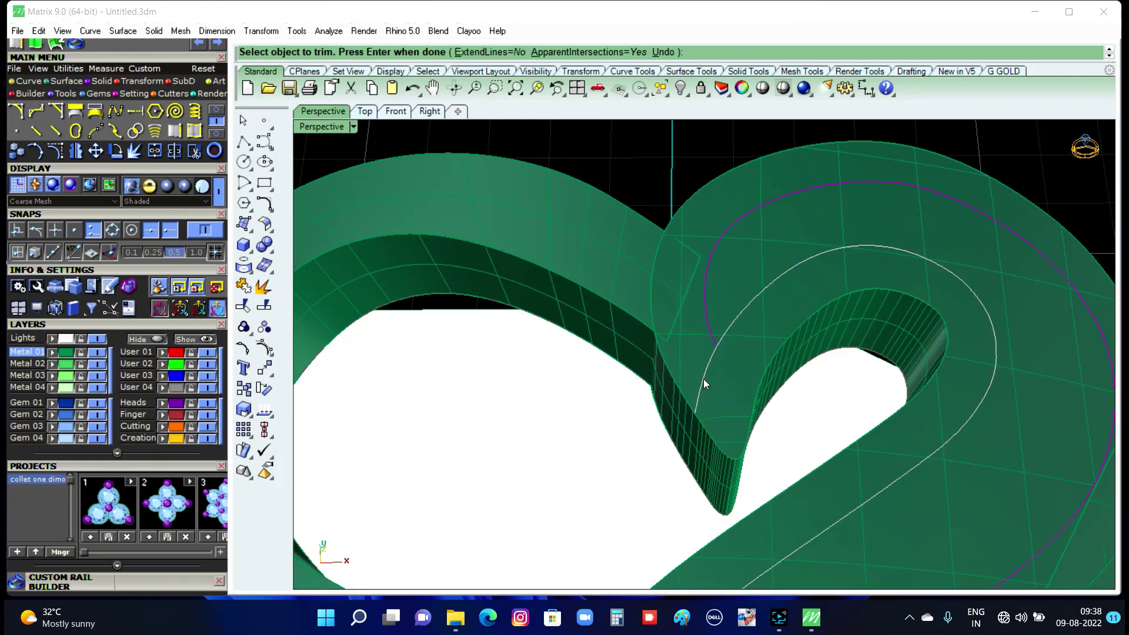
left_click(752, 420)
scroll(668, 365, "down", 8)
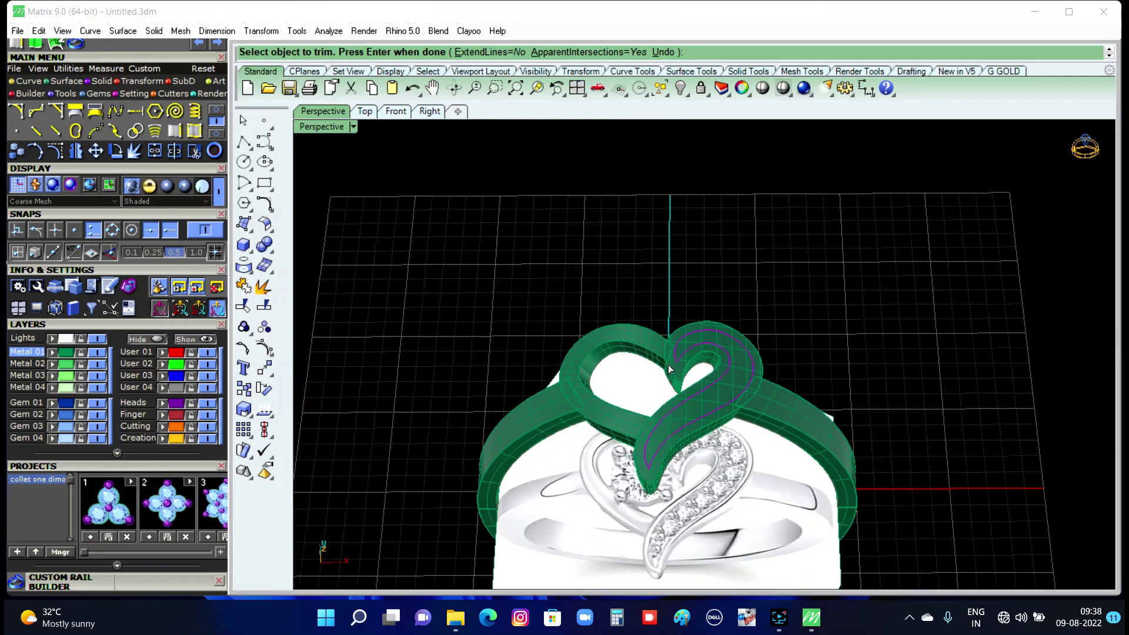
Finish trimming the inset outline and deselect the heart curve.
key("Return")
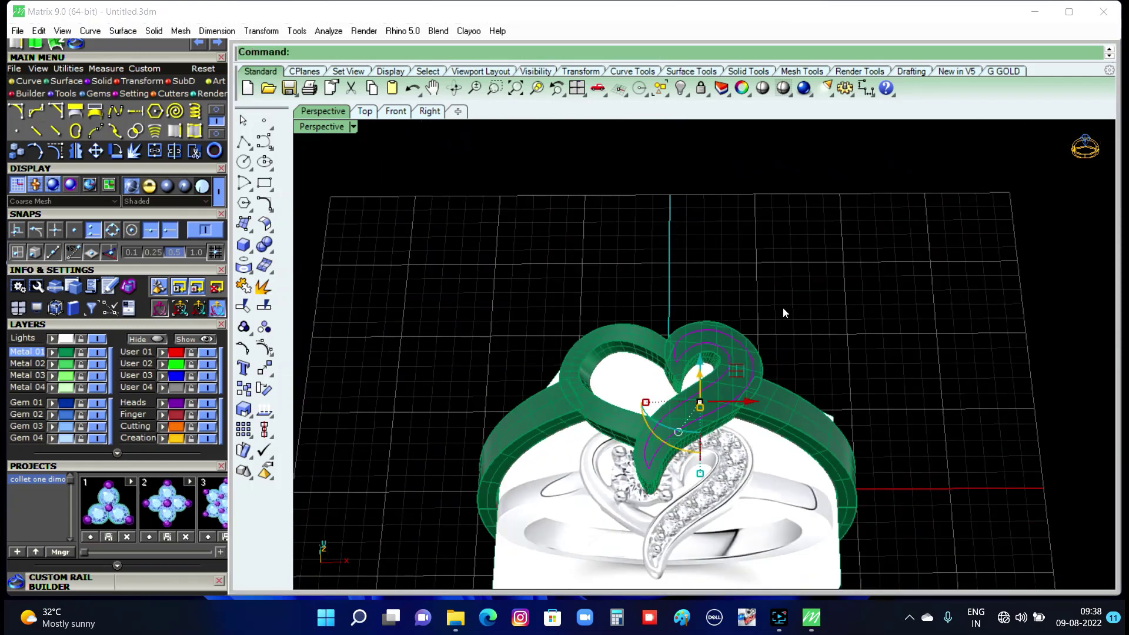
type("J")
key("BackSpace")
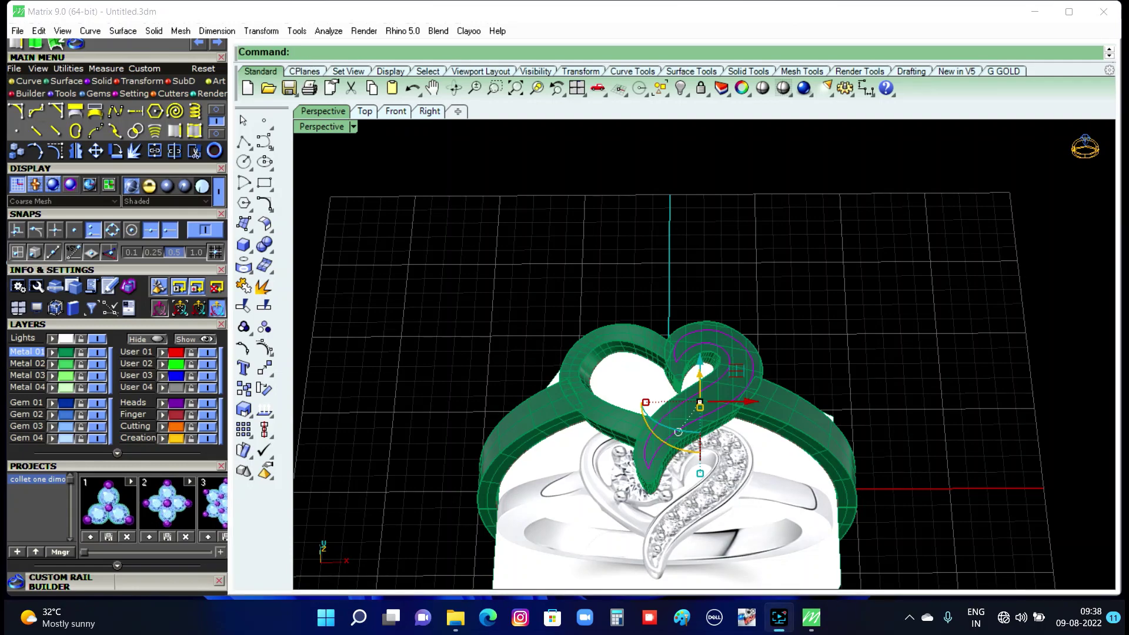
key("Escape")
scroll(803, 326, "up", 3)
scroll(776, 342, "down", 1)
scroll(722, 372, "up", 2)
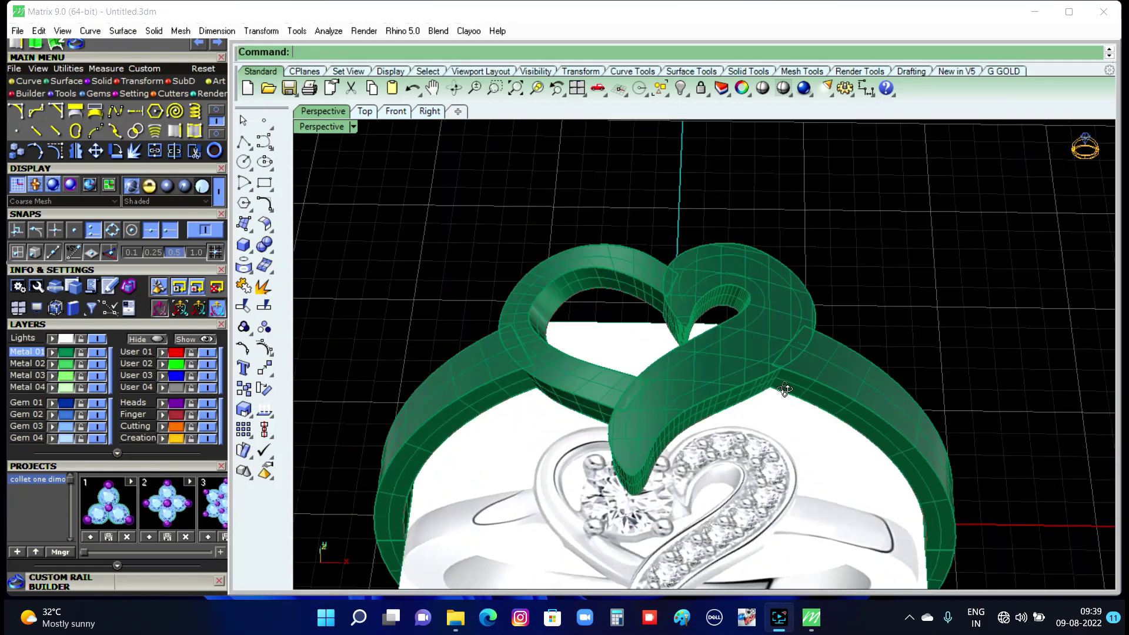
scroll(723, 376, "up", 1)
Build a Patch surface from the closed inset curve and select the new surface.
left_click(737, 370)
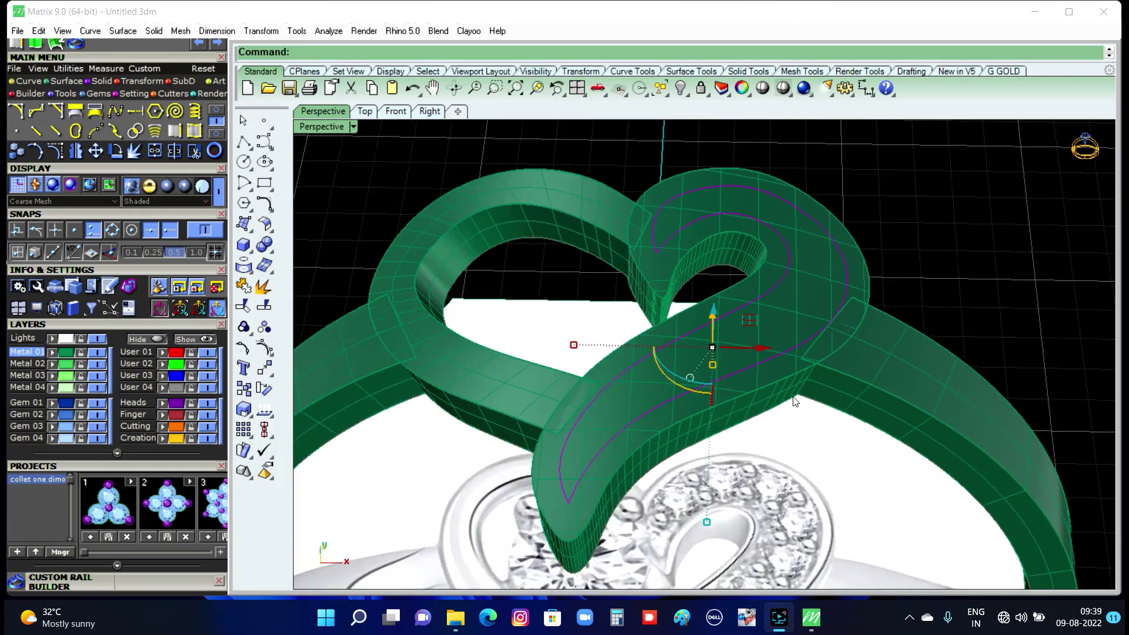
type("Pat")
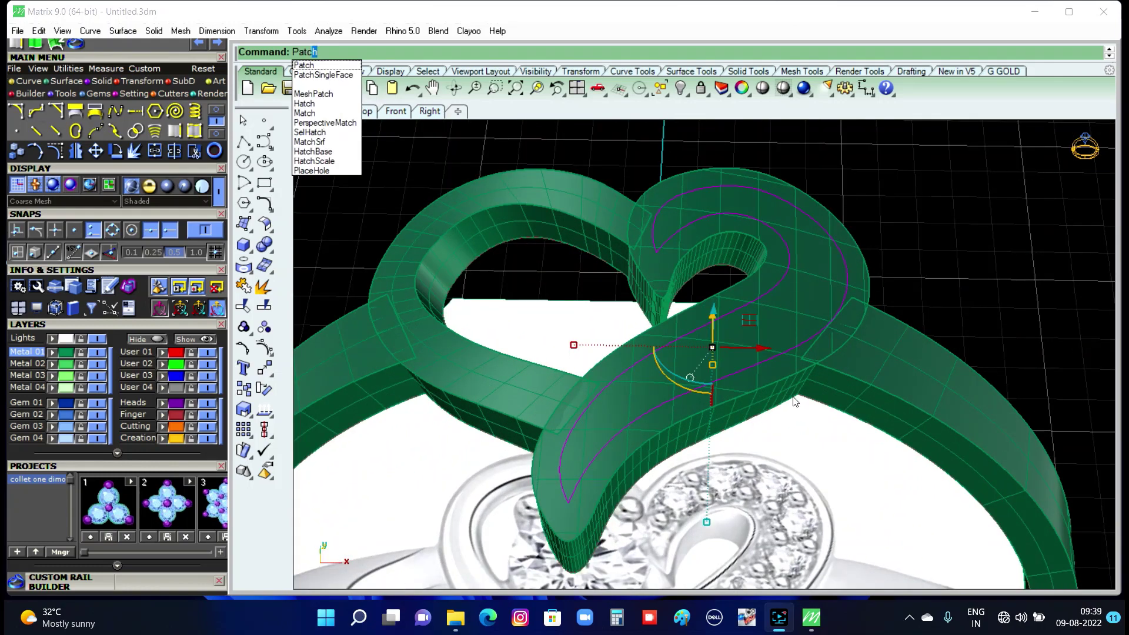
type("ch")
key("Return")
key("Return")
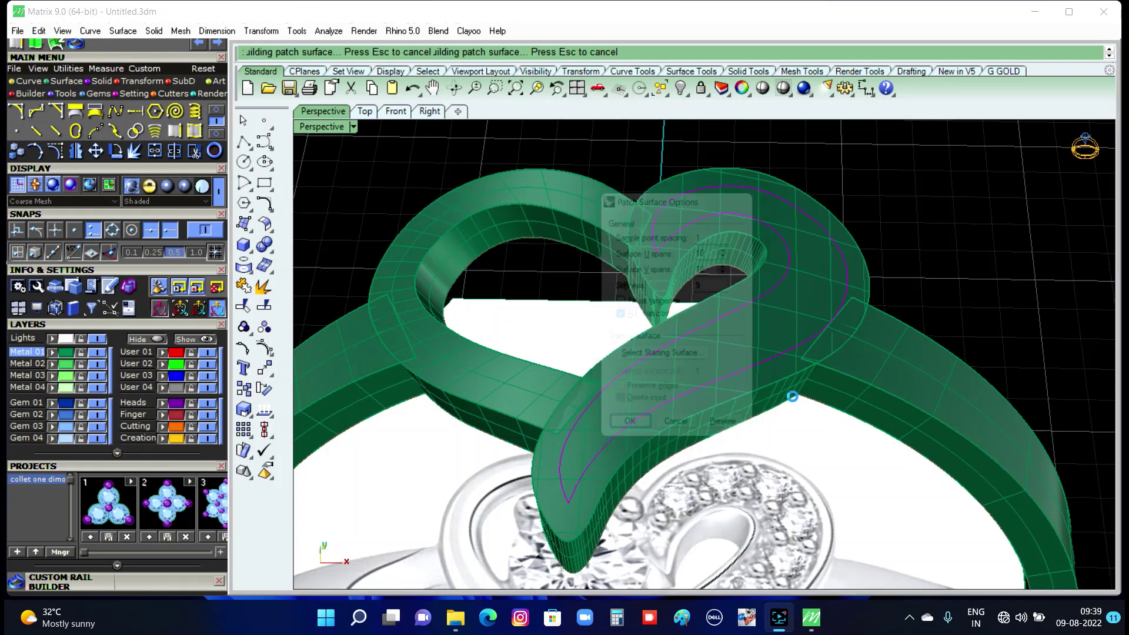
left_click(876, 245)
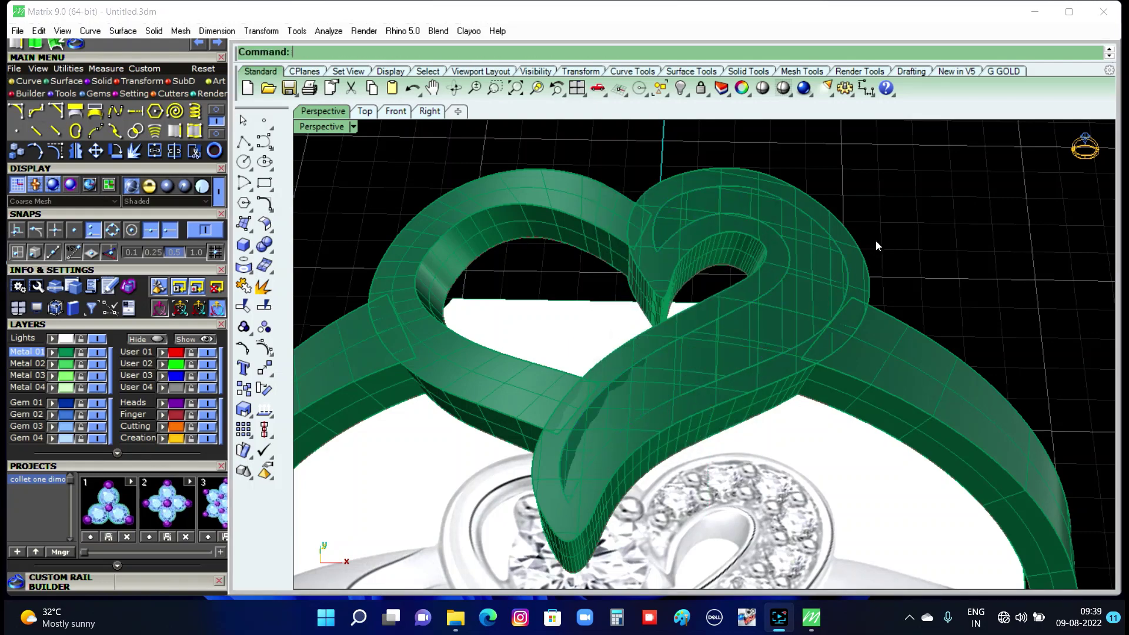
left_click(787, 306)
left_click(826, 347)
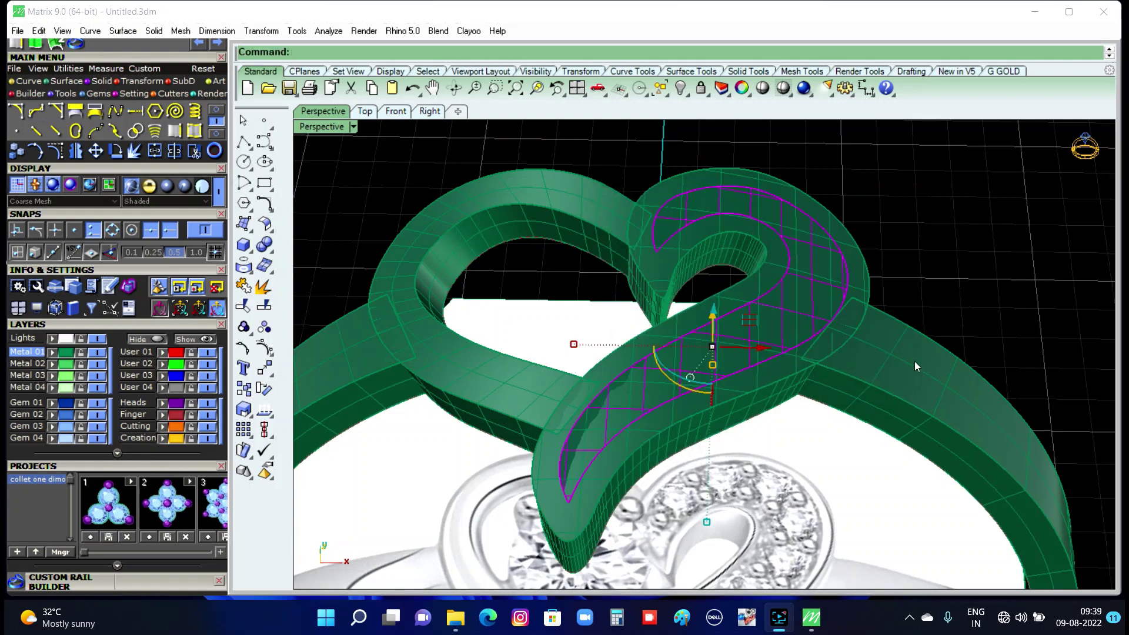
Start OffsetSrf on the heart patch at distance 1, solid, with BothSides set to Yes.
type("OffsetSrf")
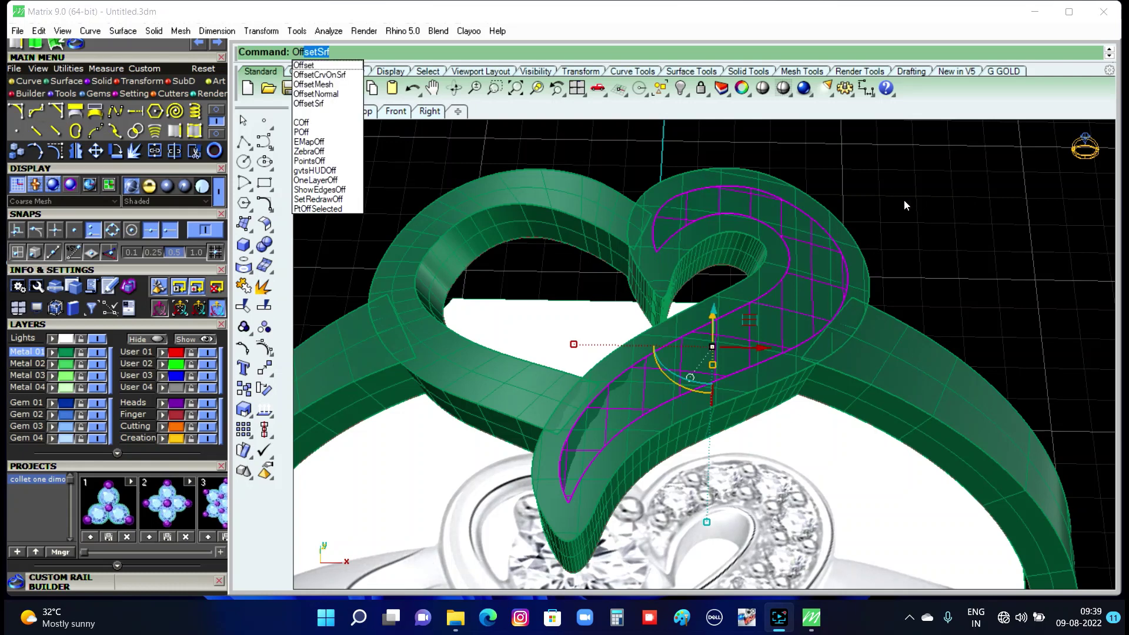
key("Return")
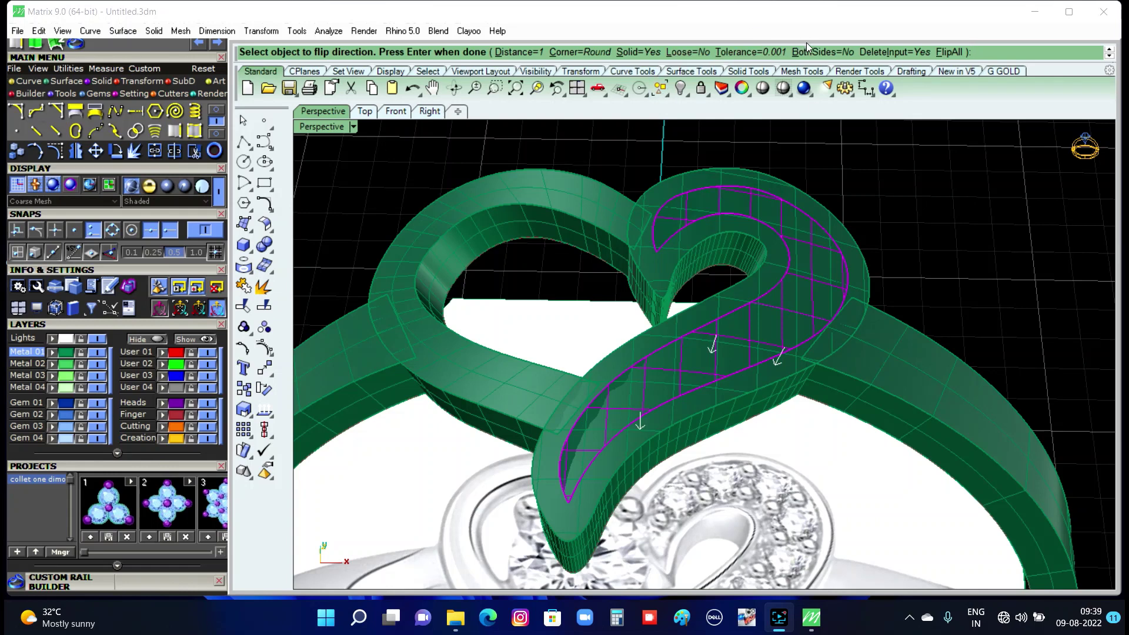
left_click(819, 53)
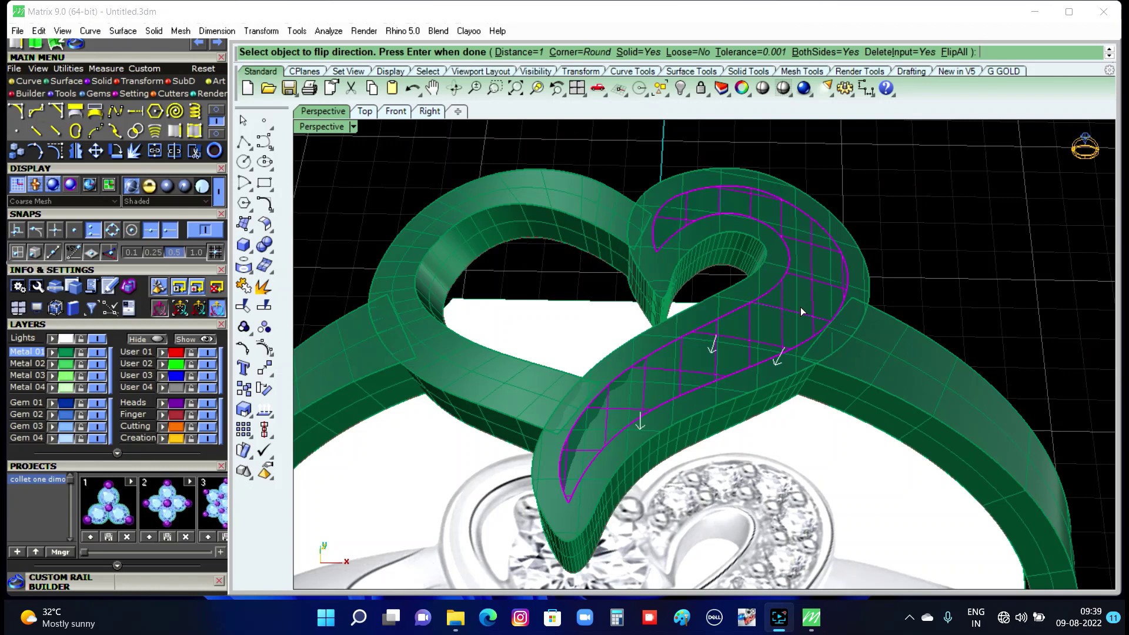
Offset the swirl surface by a 0.3 distance into a solid piece.
type("3")
key("Return")
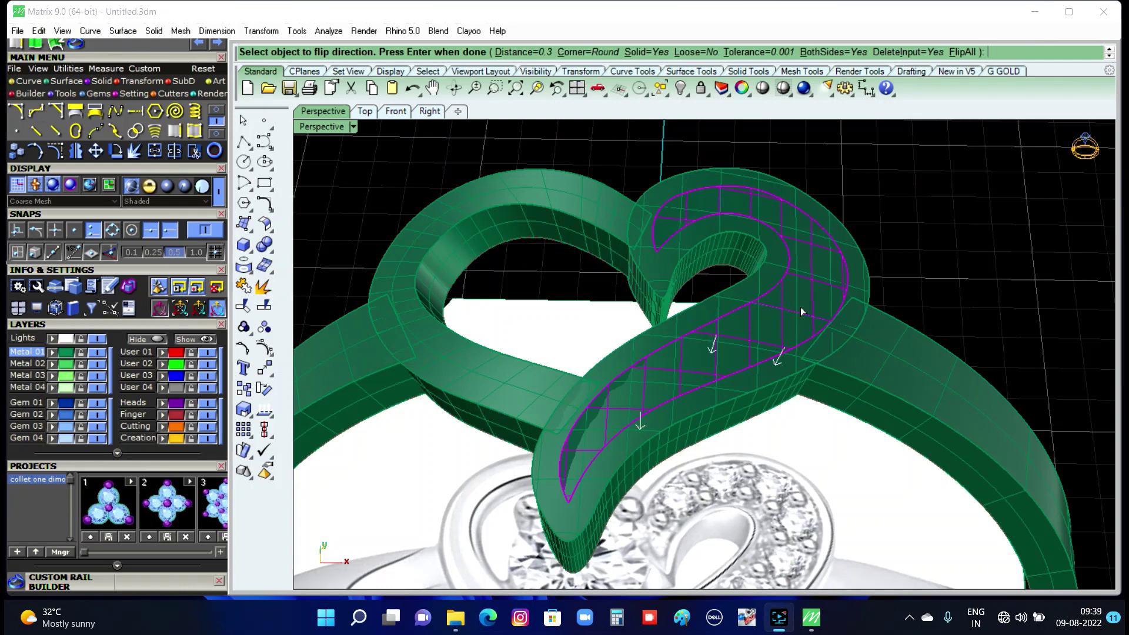
key("Return")
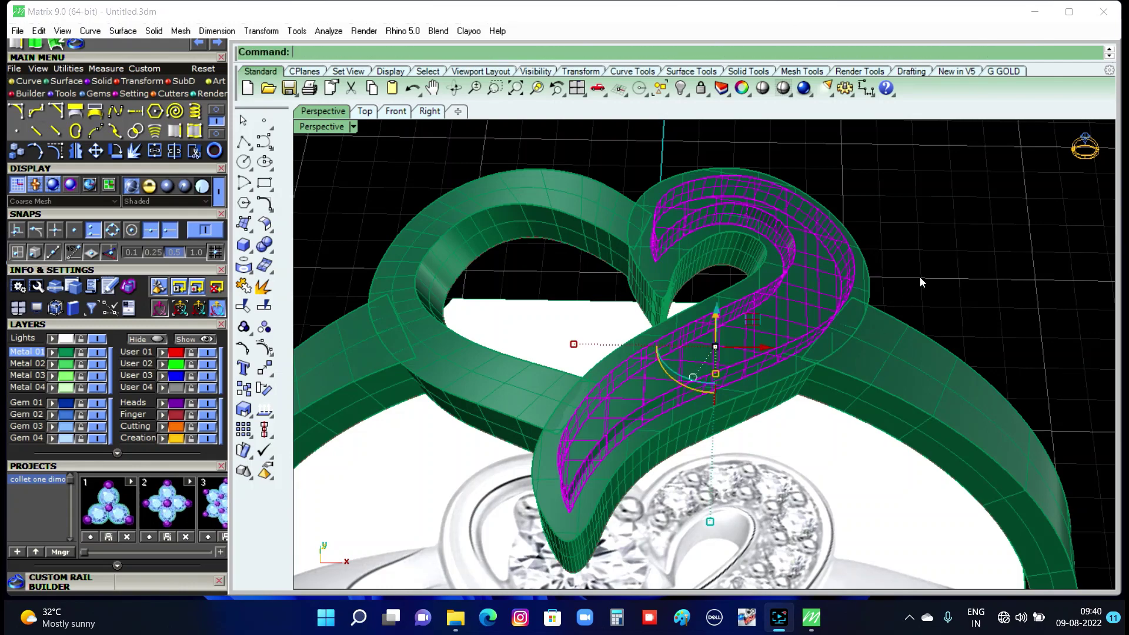
Check the ring in Front view, then orbit back in to the heart in Perspective.
left_click(919, 277)
right_click_drag(866, 373, 629, 226)
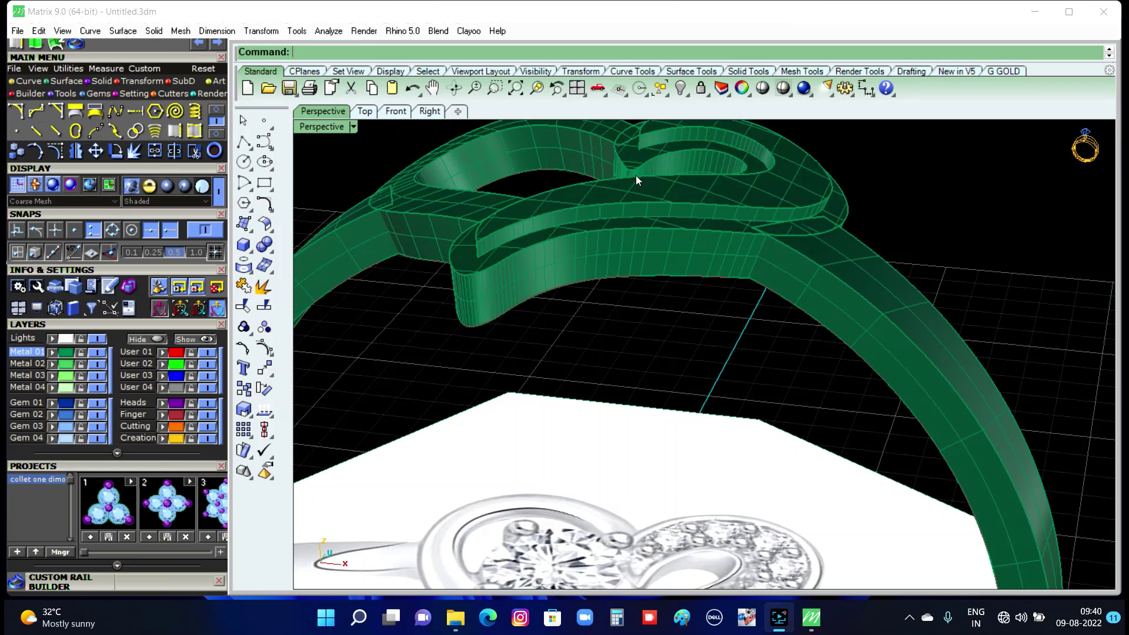
left_click(396, 112)
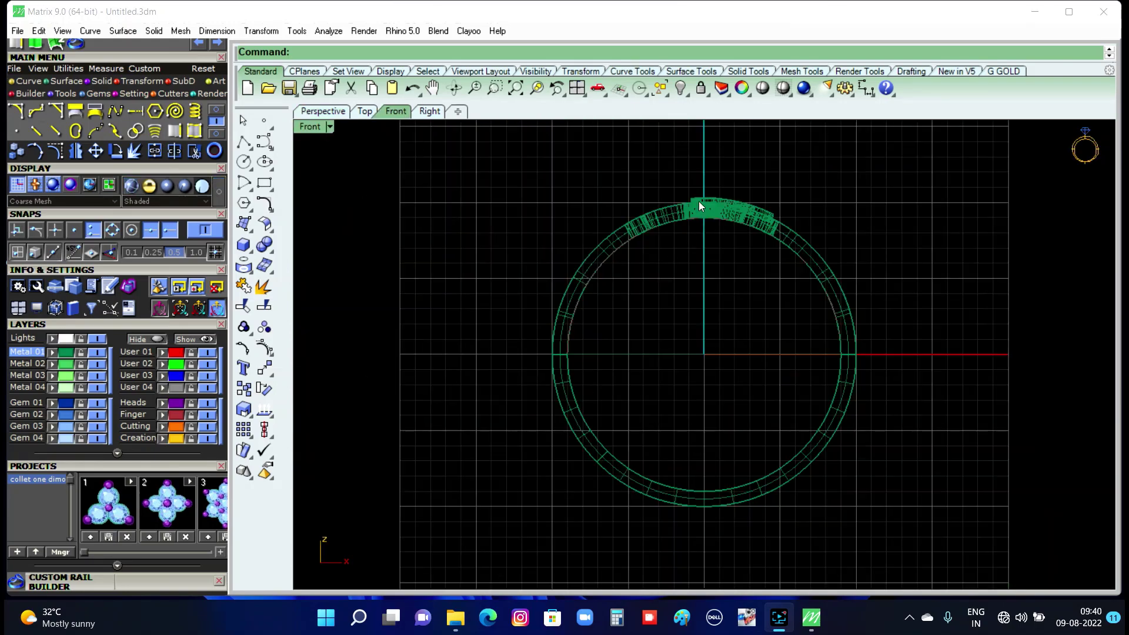
scroll(698, 201, "up", 3)
scroll(642, 208, "up", 2)
scroll(643, 229, "up", 1)
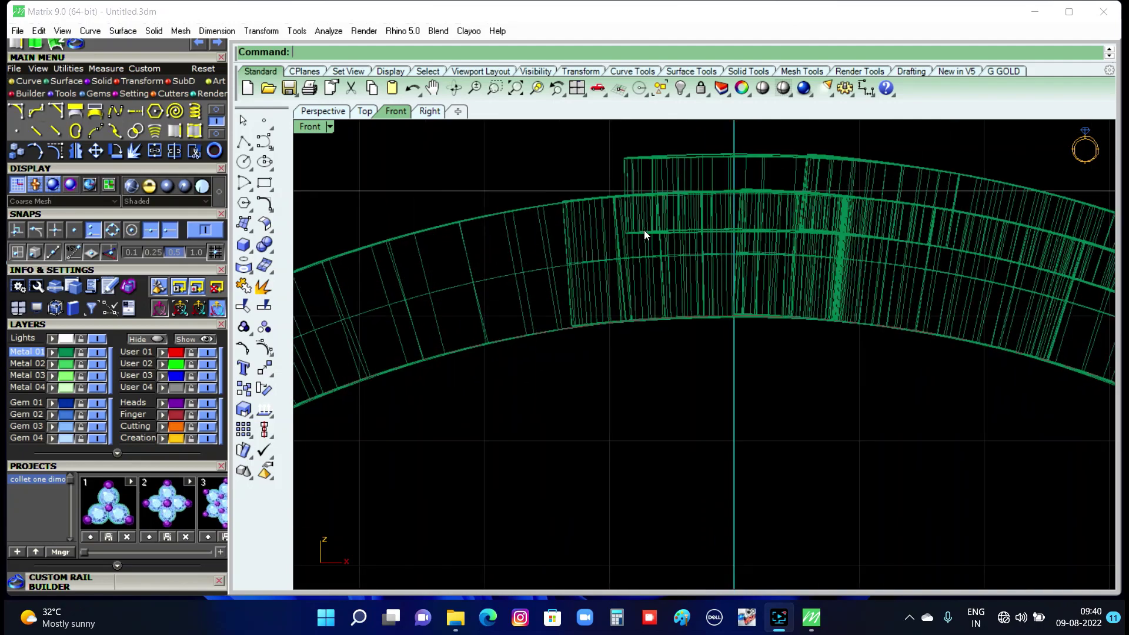
left_click(330, 112)
mouse_move(353, 136)
right_mouse_down()
mouse_move(471, 274)
mouse_move(594, 360)
right_mouse_up()
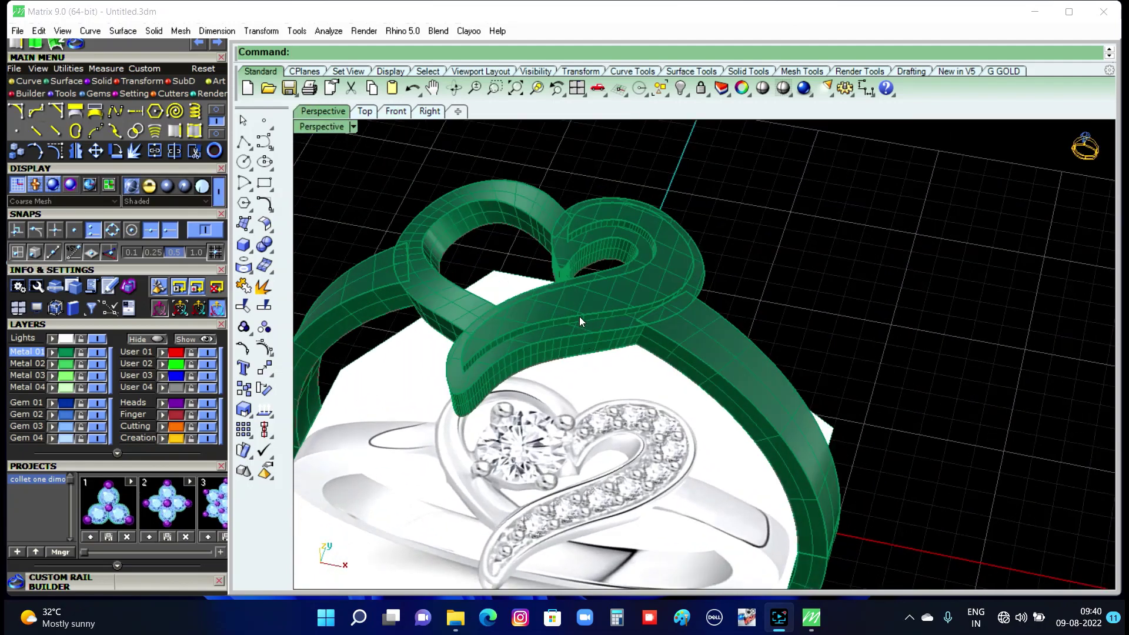
right_click_drag(580, 316, 580, 305)
scroll(580, 305, "up", 2)
Boolean Difference the offset swirl solid from the heart.
left_click(586, 301)
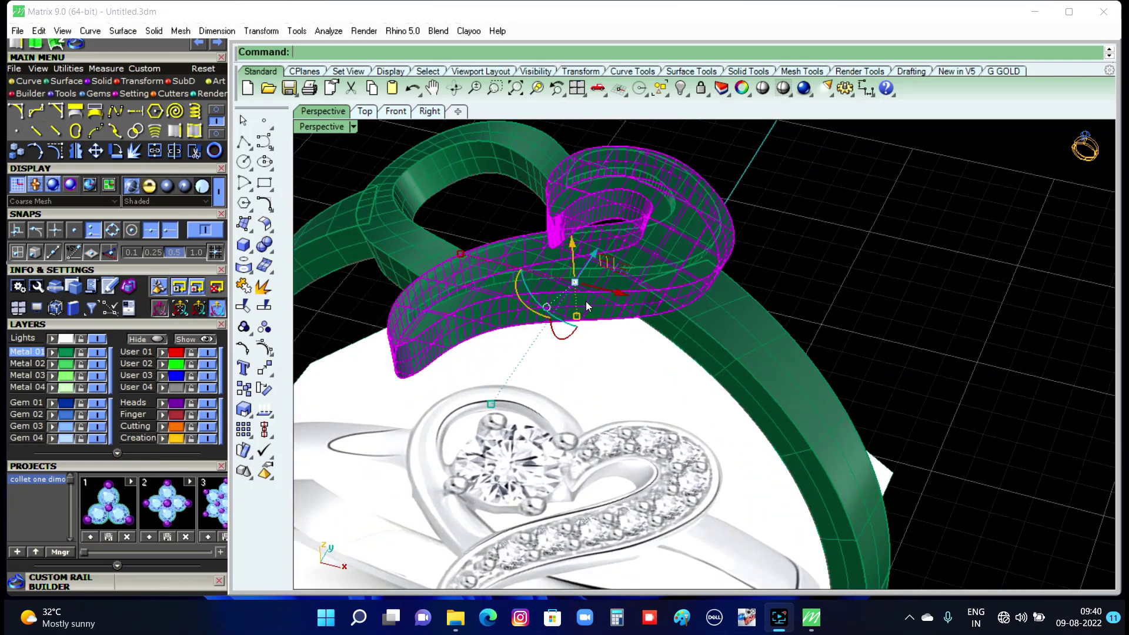
left_click(270, 247)
left_click(305, 248)
scroll(635, 268, "up", 3)
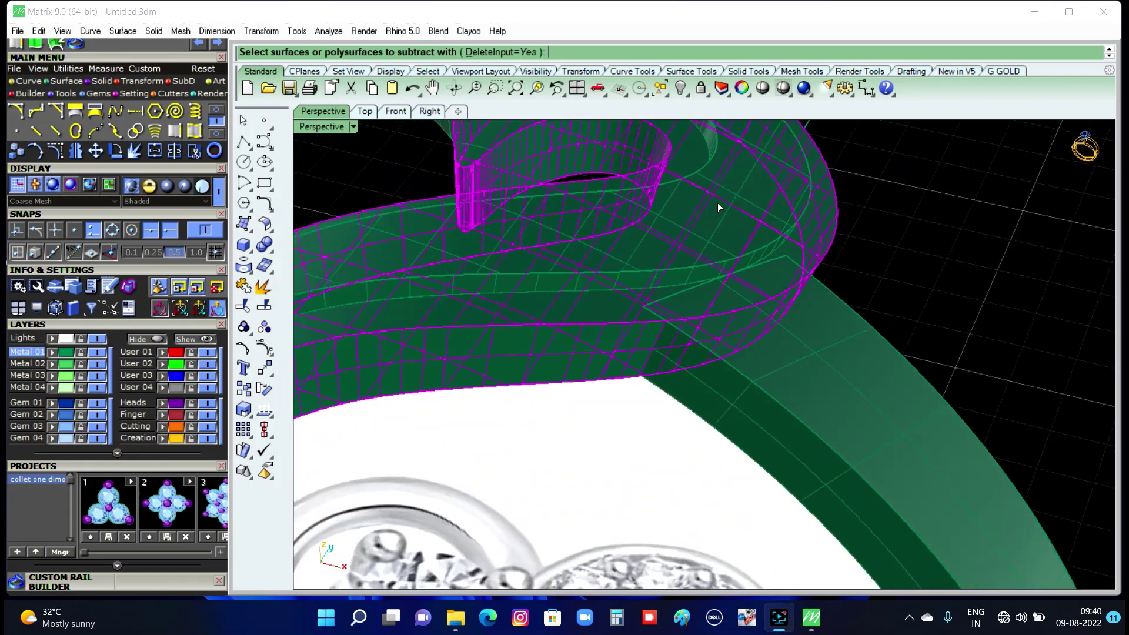
left_click(712, 168)
scroll(740, 317, "down", 3)
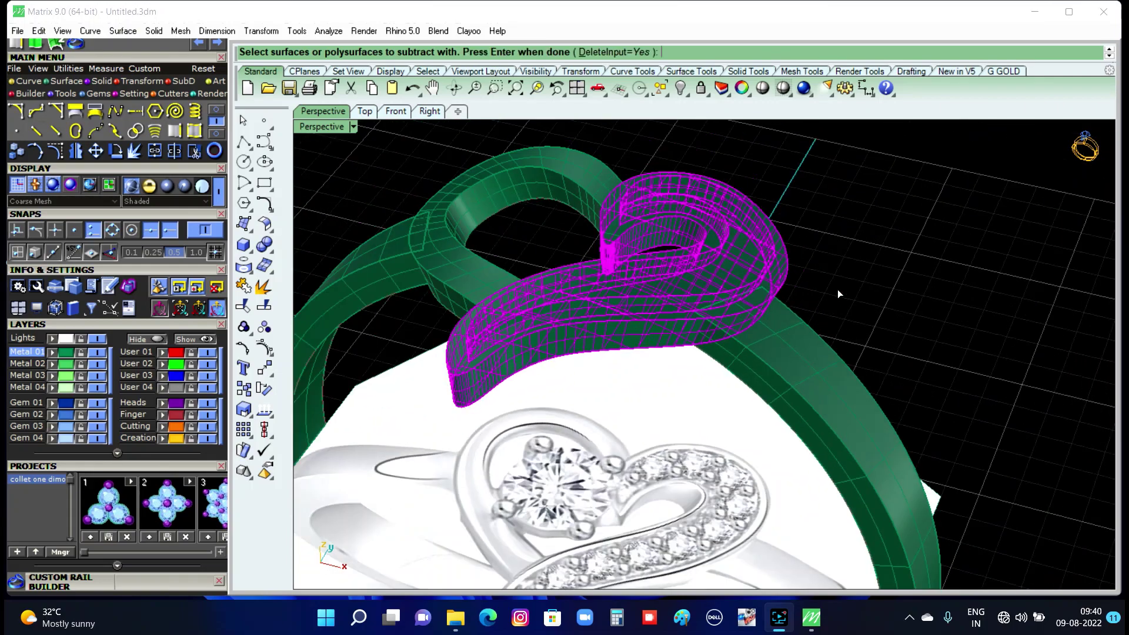
key("Return")
right_click_drag(837, 289, 855, 321)
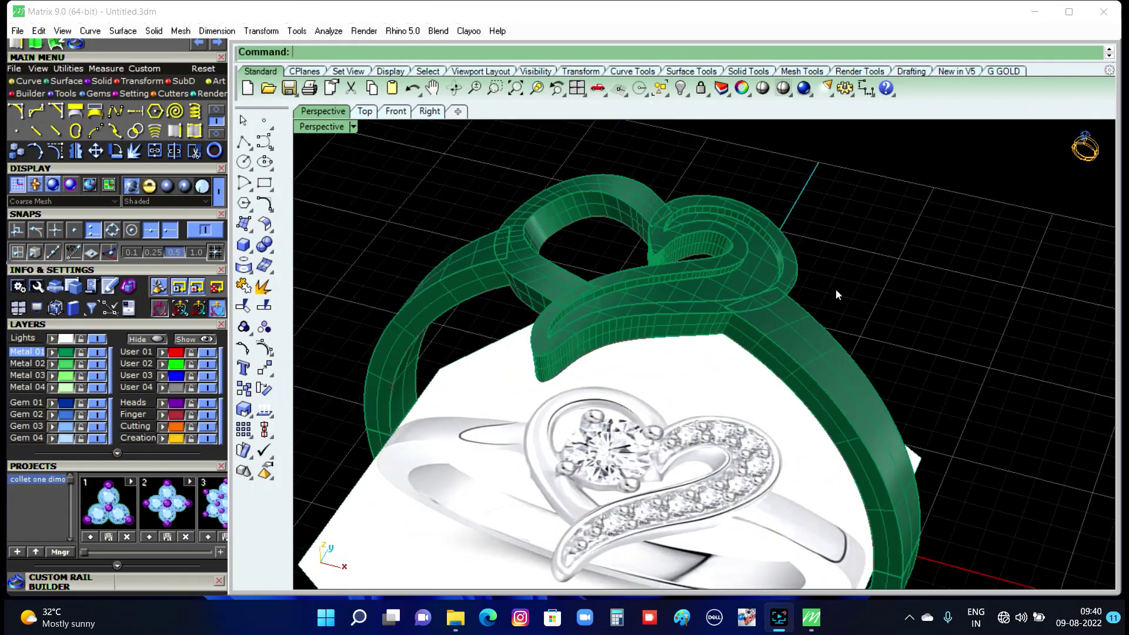
scroll(781, 280, "up", 2)
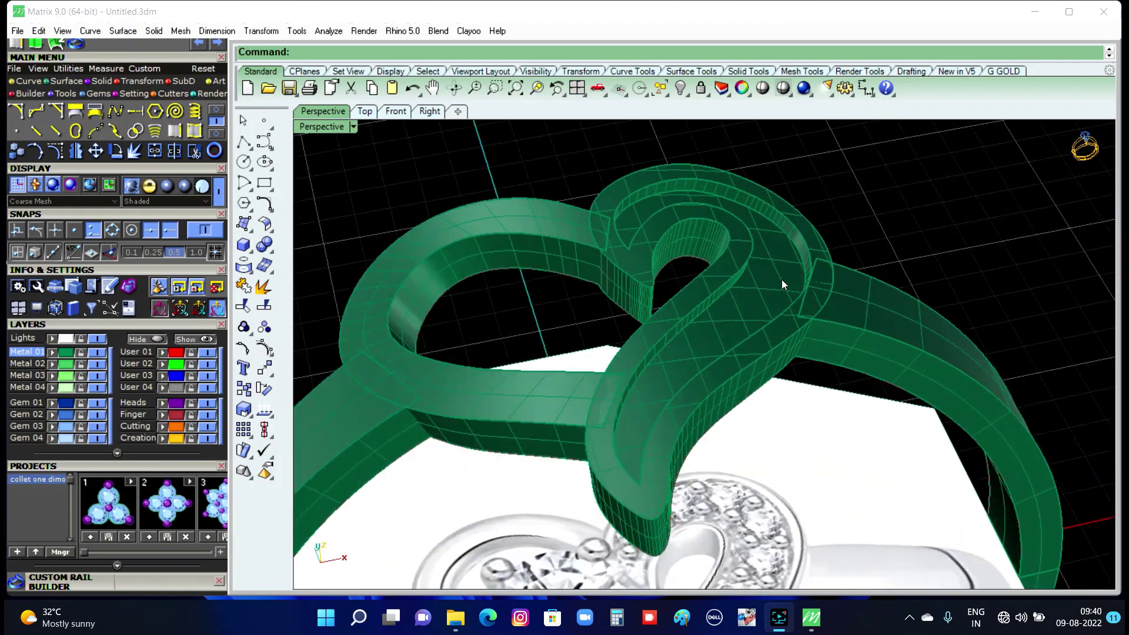
scroll(780, 280, "up", 2)
scroll(778, 298, "up", 2)
scroll(738, 319, "up", 2)
scroll(738, 319, "down", 3)
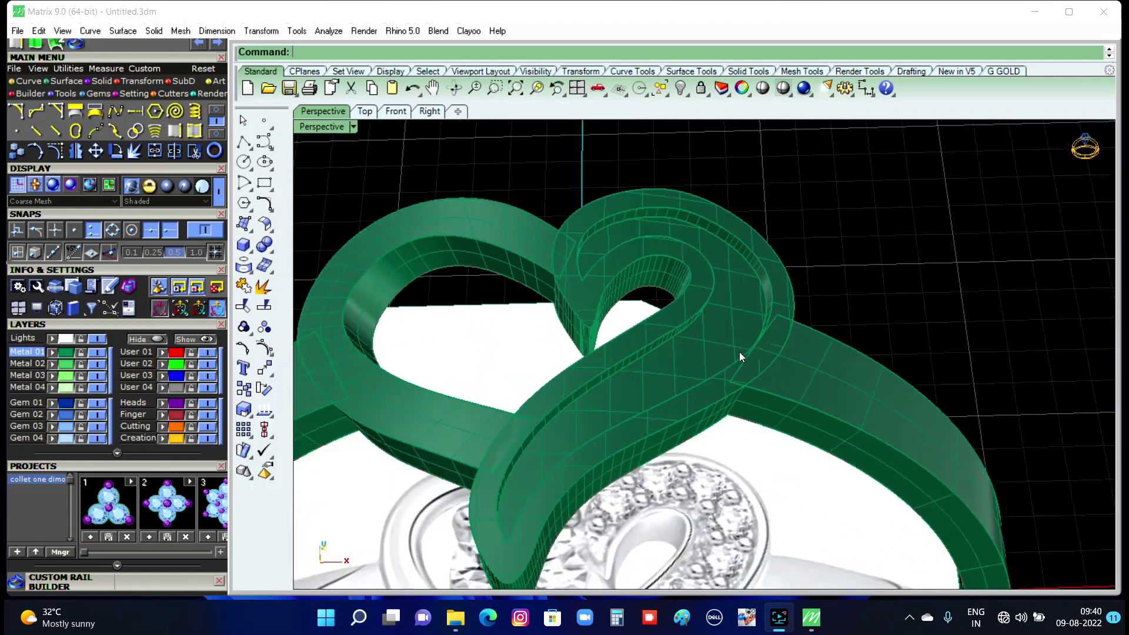
mouse_move(739, 352)
right_mouse_down()
mouse_move(687, 374)
mouse_move(712, 361)
right_mouse_up()
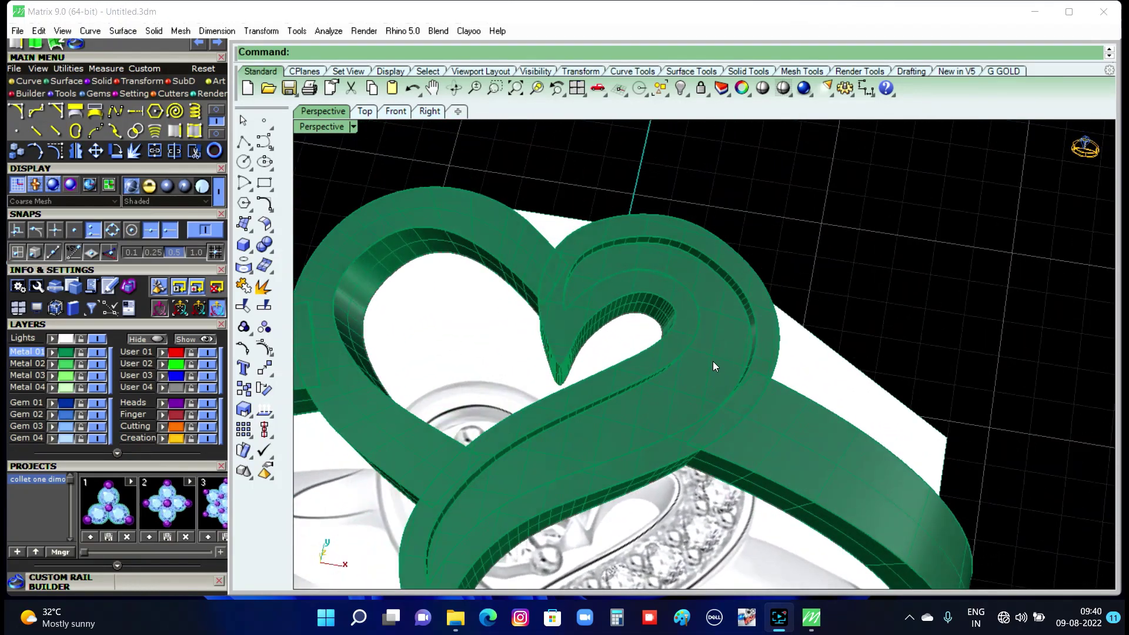
scroll(712, 361, "up", 3)
scroll(732, 348, "up", 2)
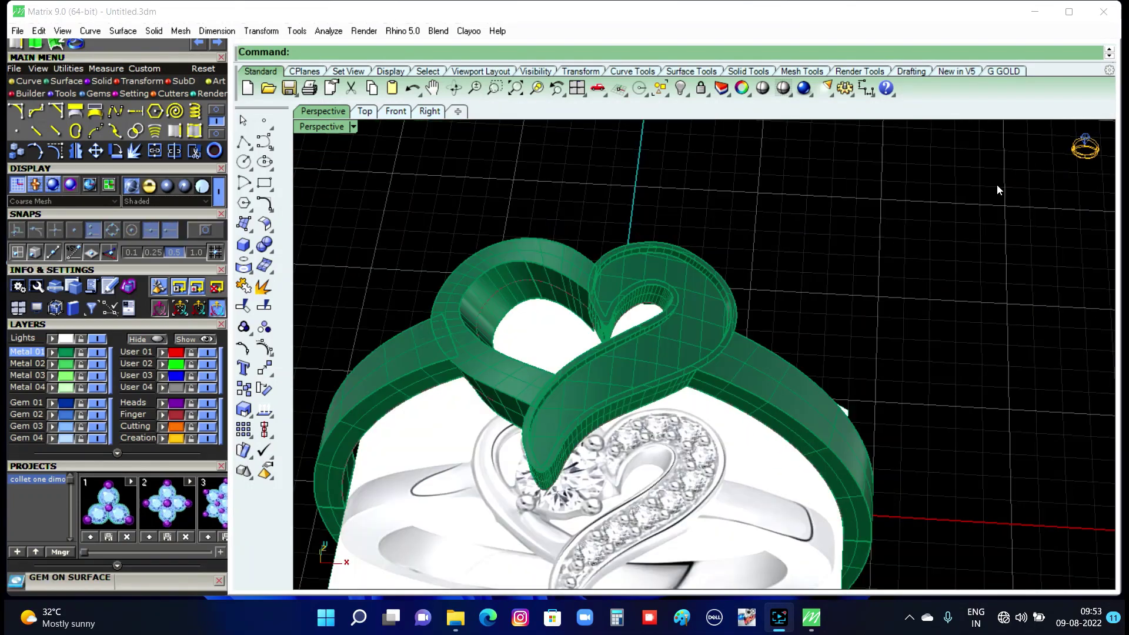
Start Gem on Surface on the swirl piece from the F6 list, viewing from Top.
right_click_drag(671, 307, 708, 334)
left_click(708, 337)
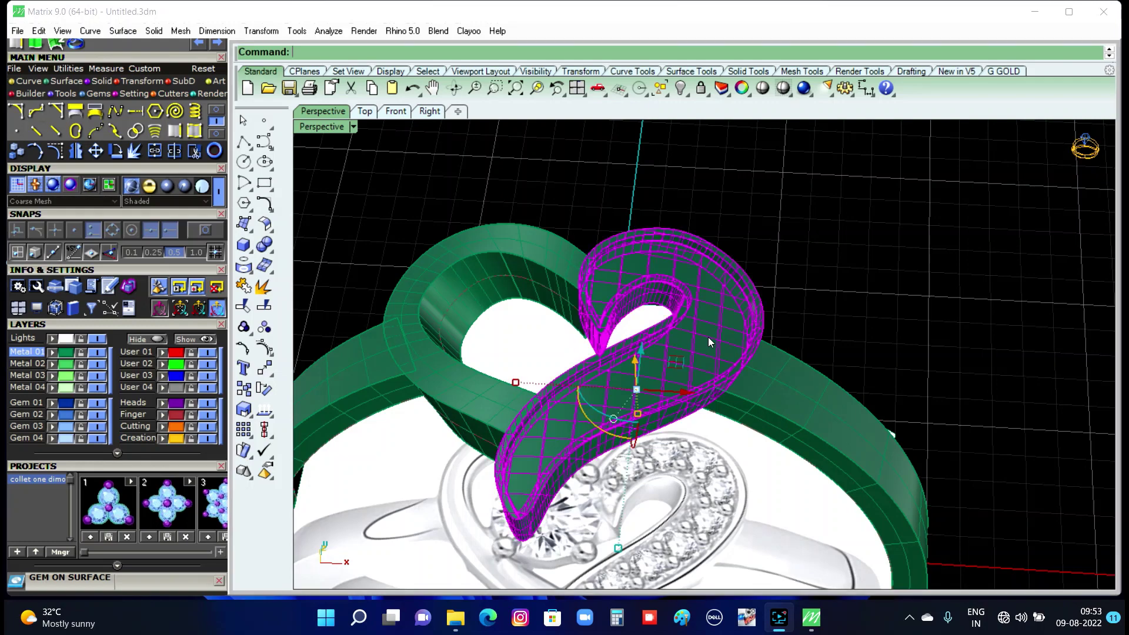
key("F6")
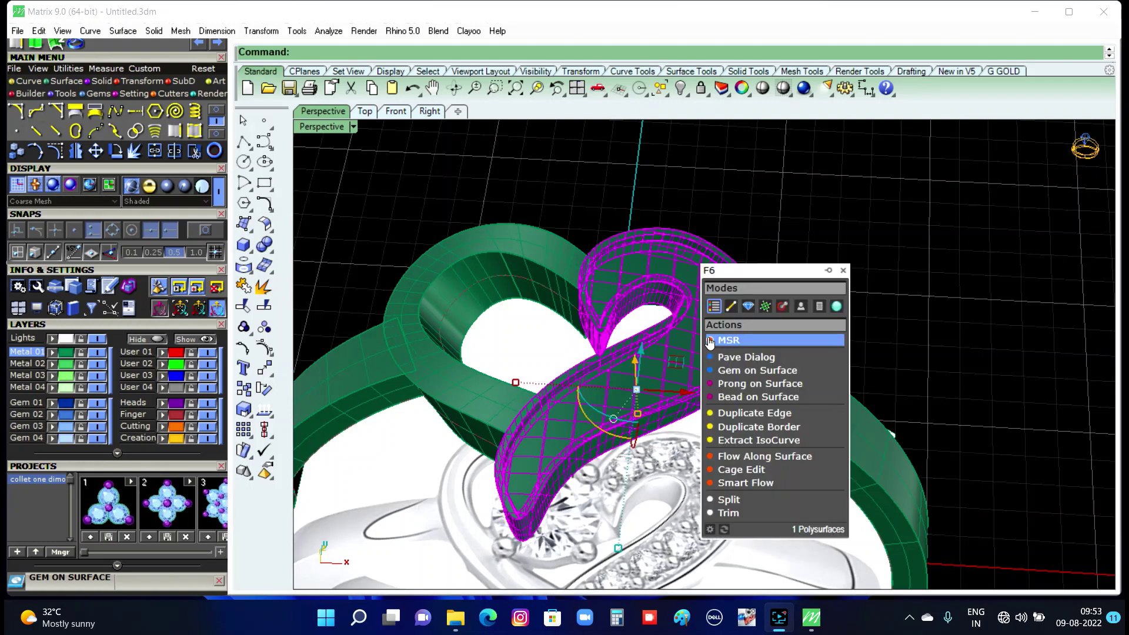
left_click(742, 370)
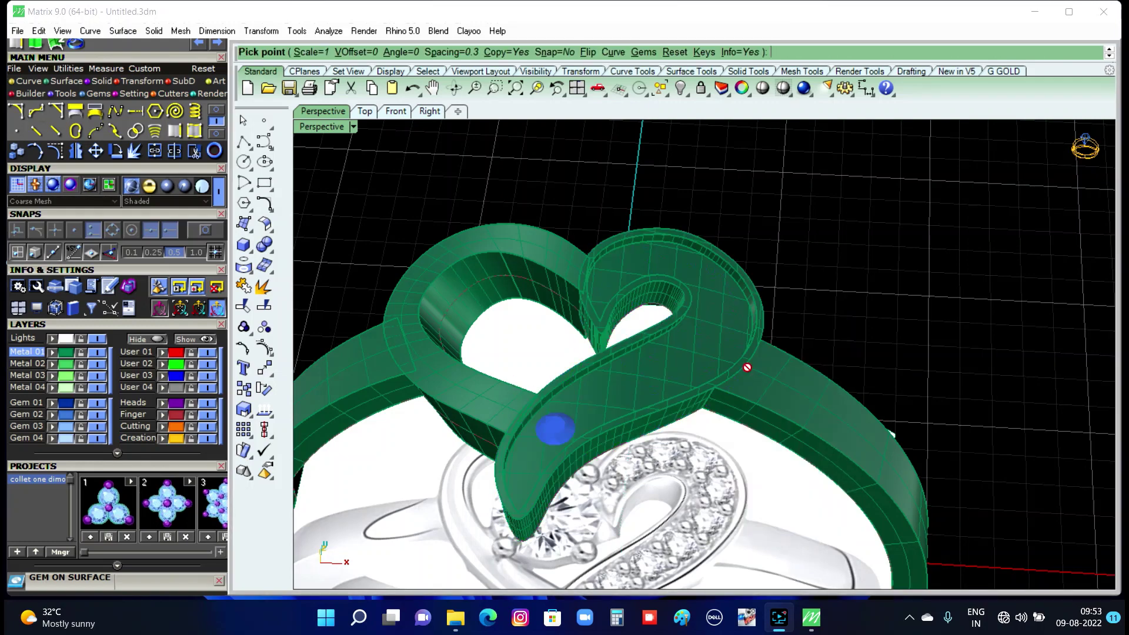
scroll(529, 455, "up", 2)
scroll(523, 453, "up", 2)
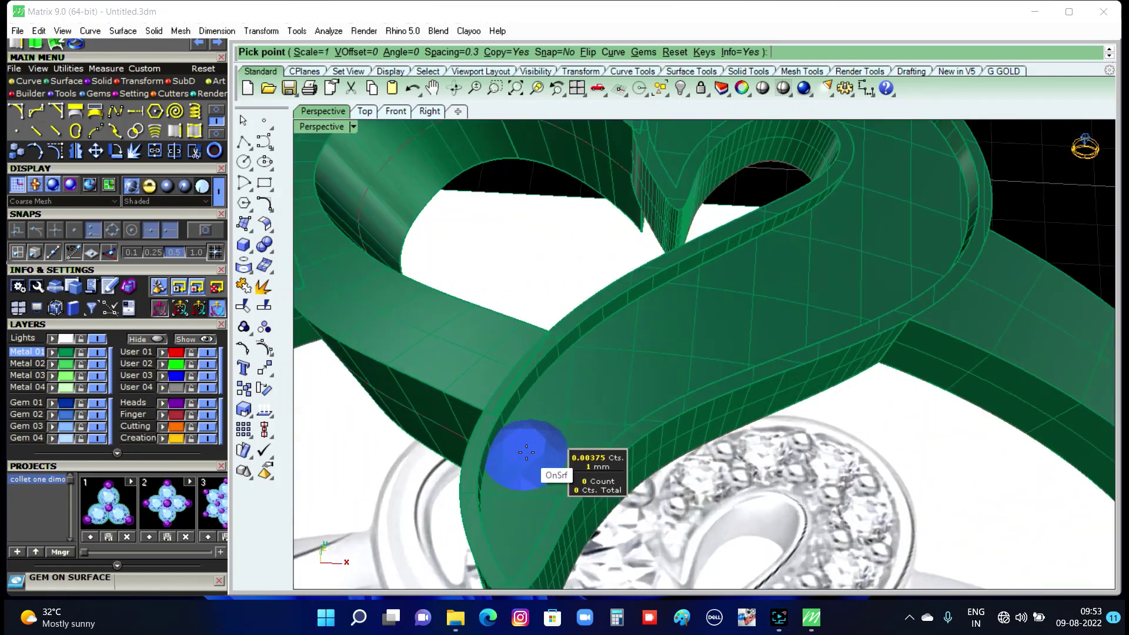
scroll(605, 429, "up", 1)
scroll(623, 405, "up", 1)
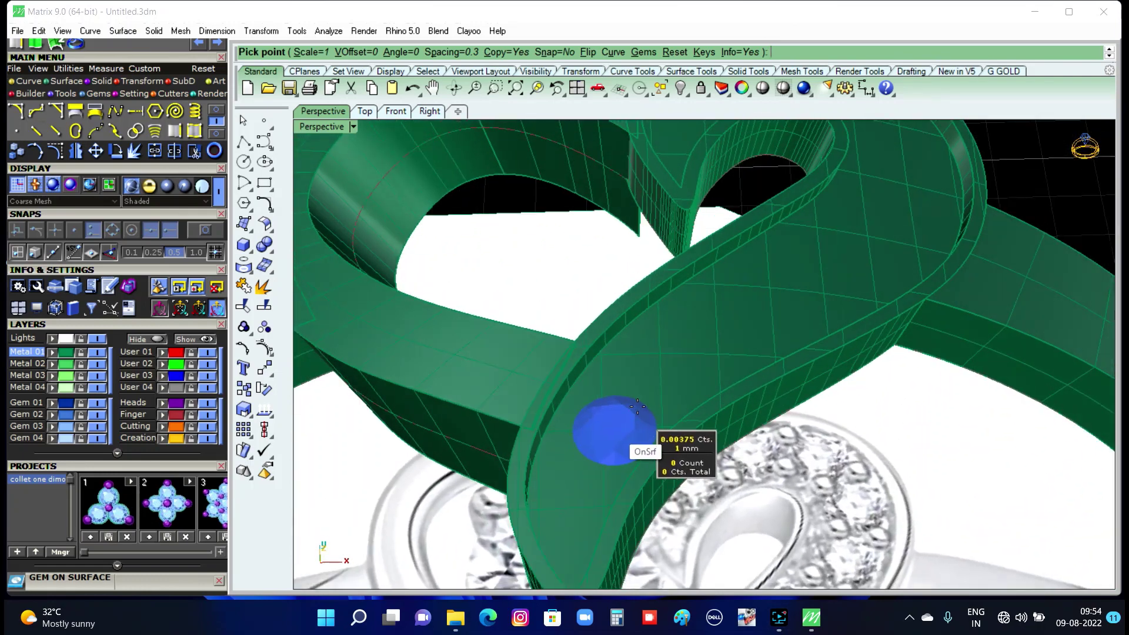
scroll(763, 313, "down", 2)
scroll(741, 329, "down", 2)
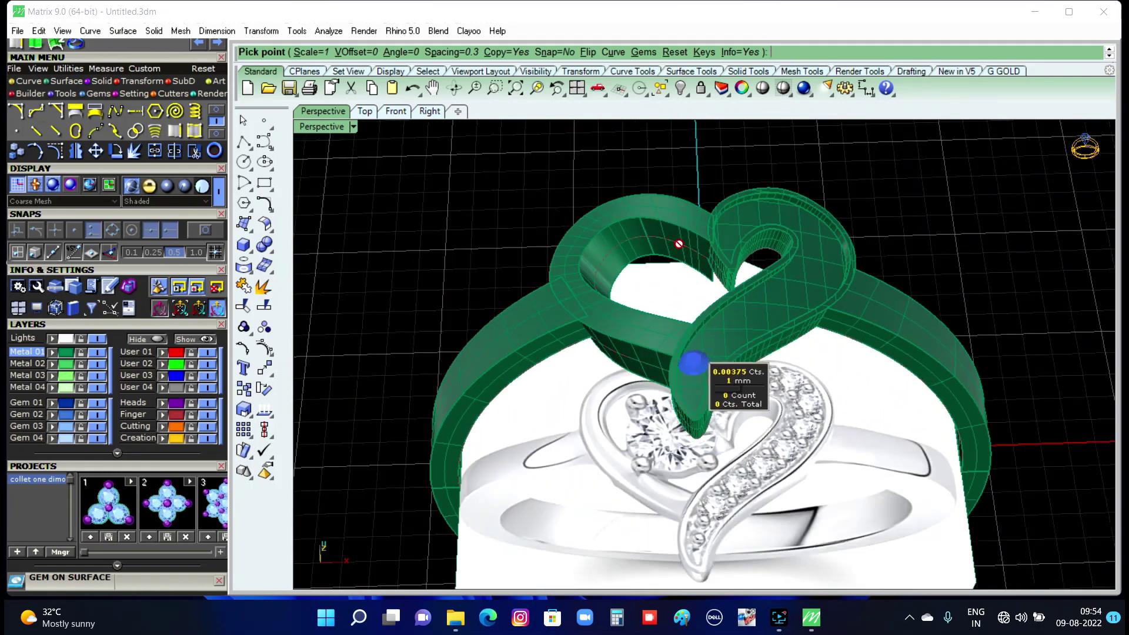
left_click(367, 113)
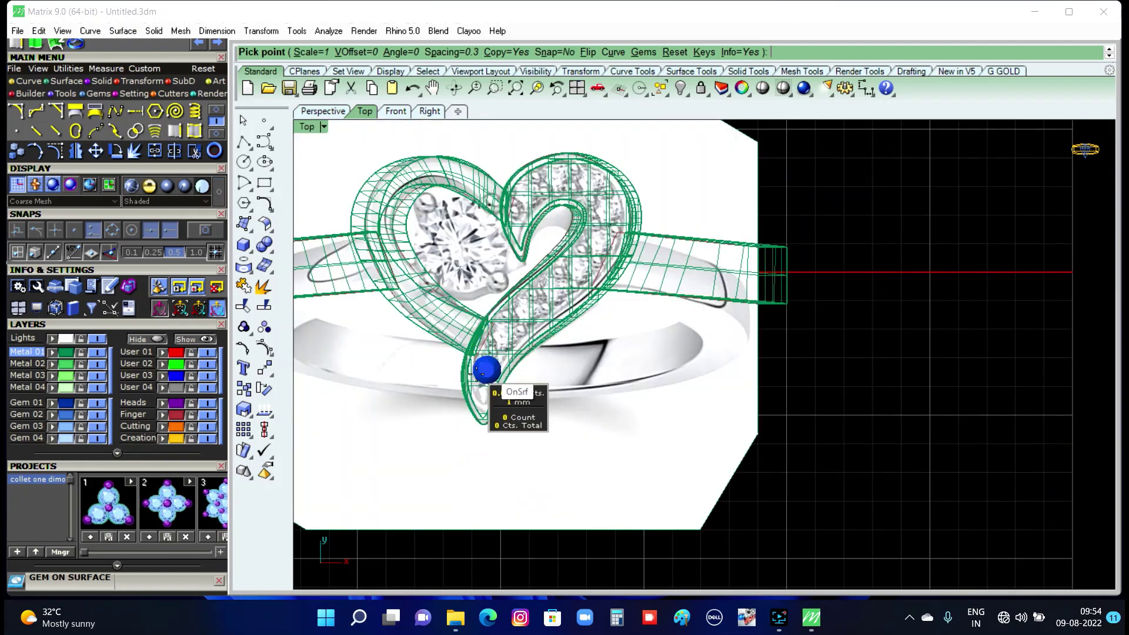
Place the first 1 mm gem at the swirl's lower tip.
scroll(477, 377, "up", 3)
scroll(477, 377, "up", 2)
scroll(476, 378, "up", 1)
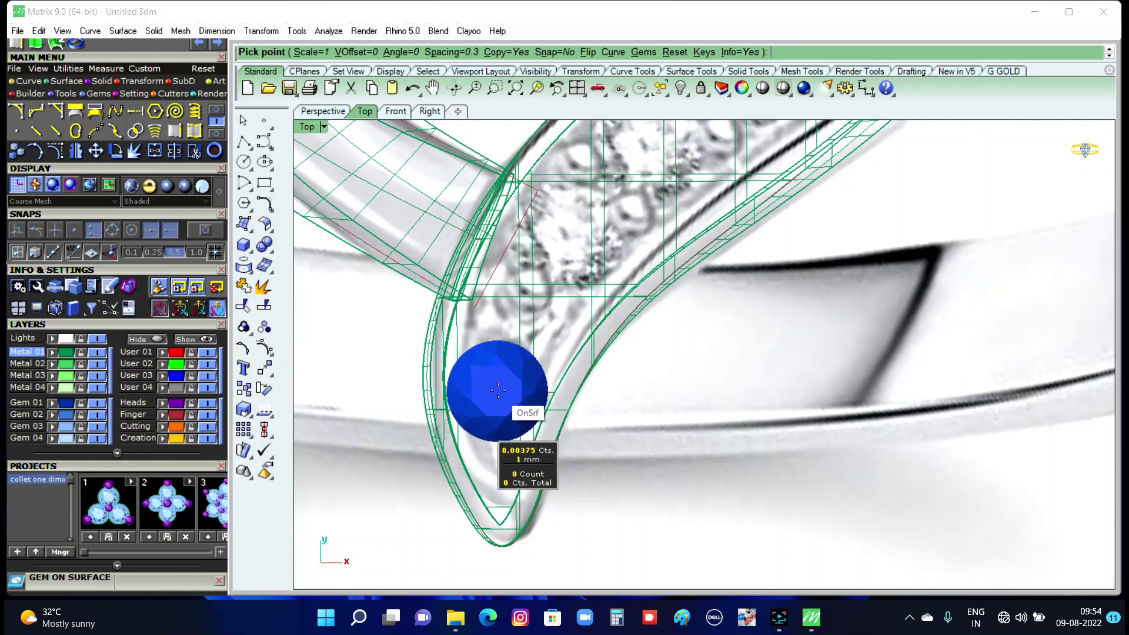
left_click(498, 388)
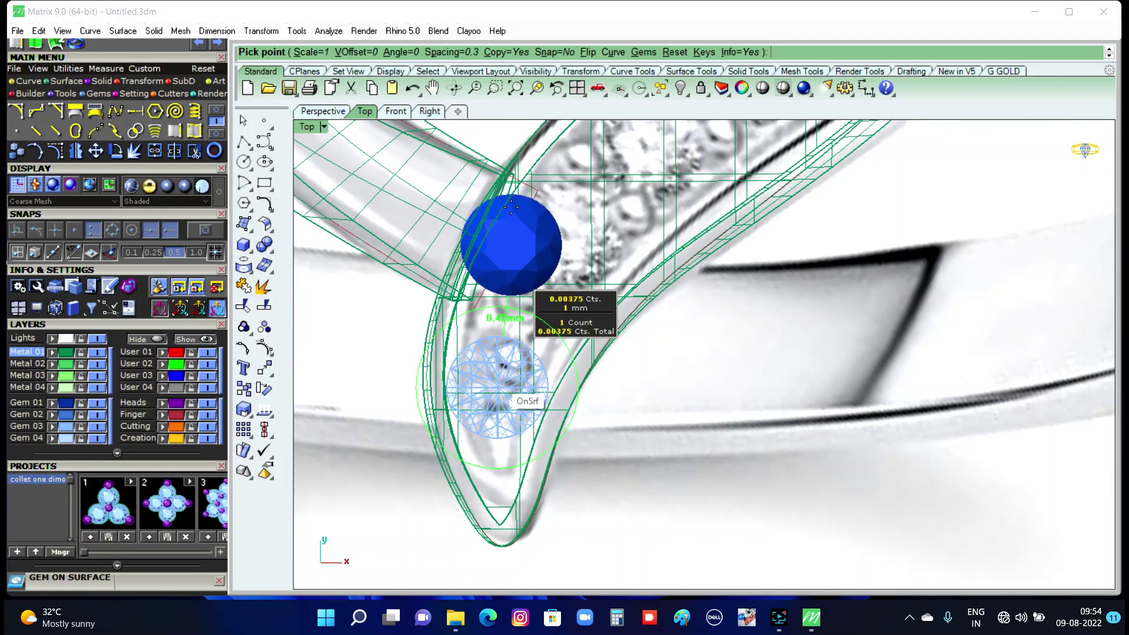
Set gem spacing to 0.15 and place the next gem just above the first.
left_click(455, 53)
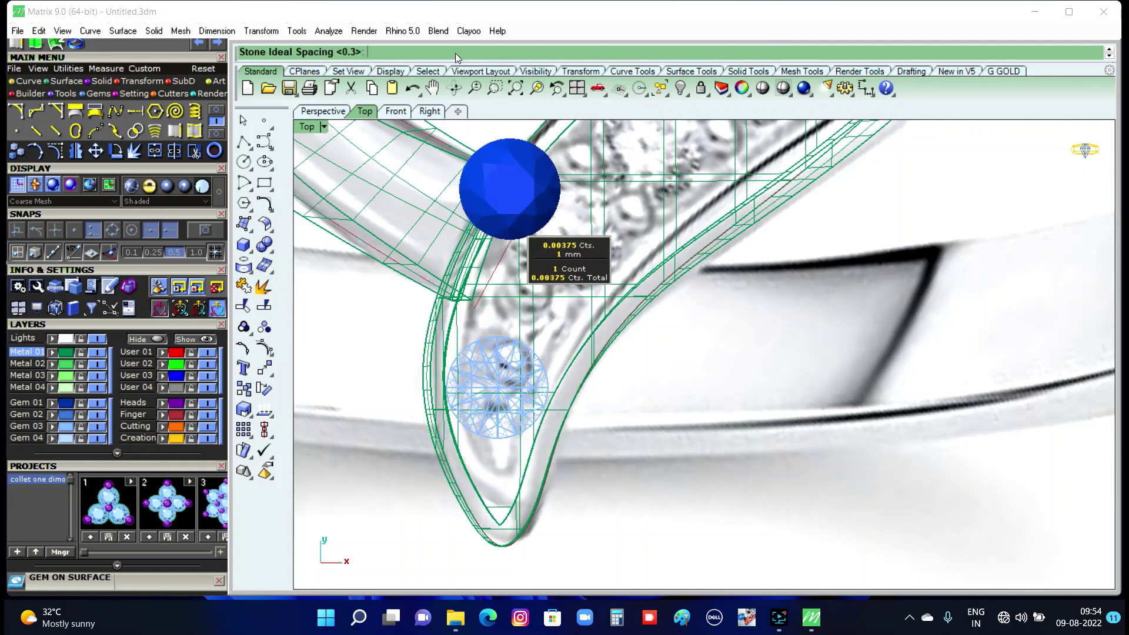
type("0.15")
key("Return")
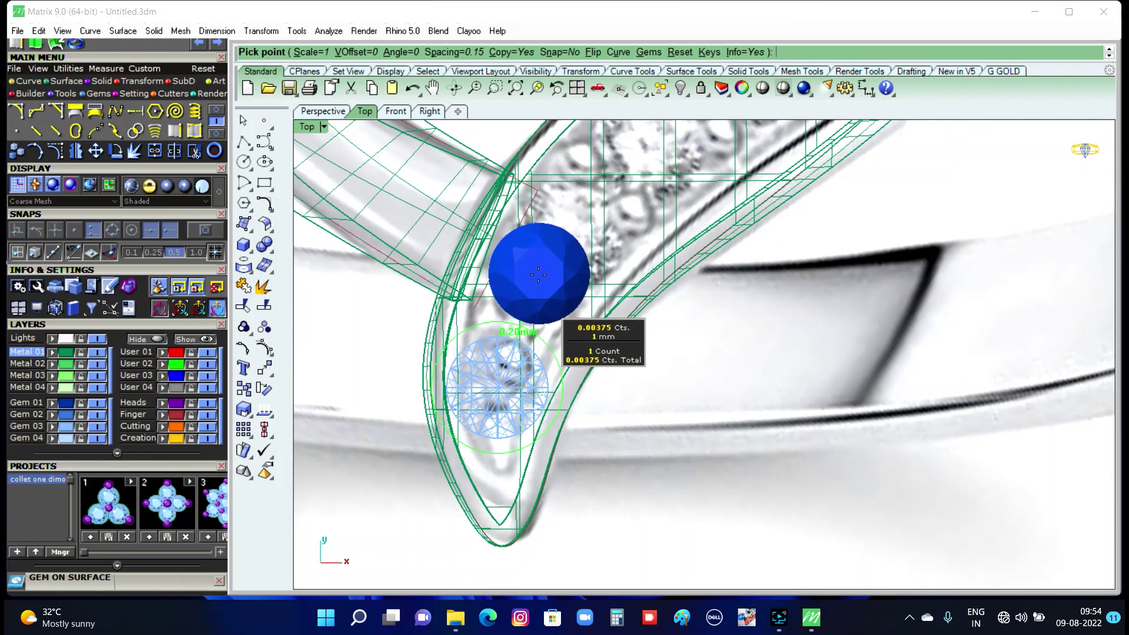
left_click(490, 249)
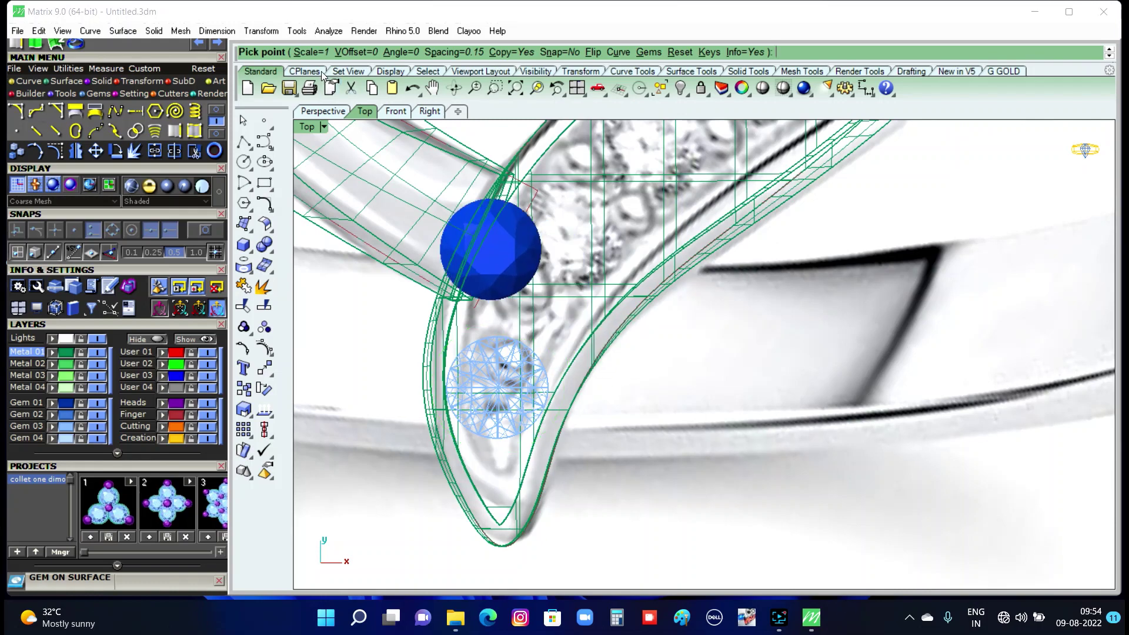
Set gem scale to 1.2 and place the second gem on the swirl band.
type("1")
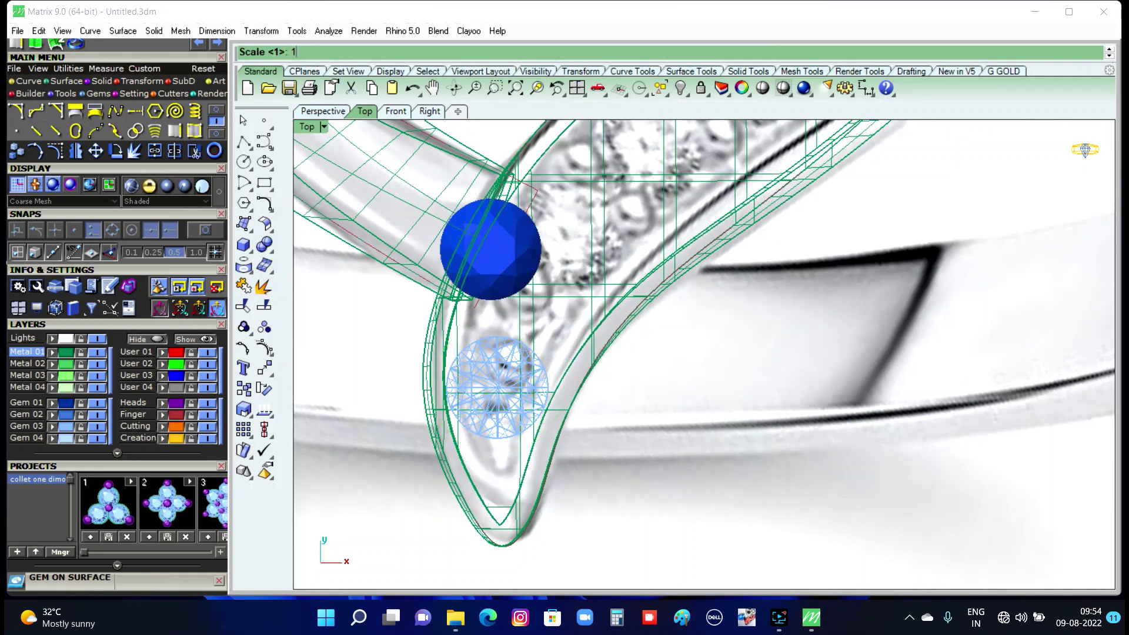
type(".2")
key("Return")
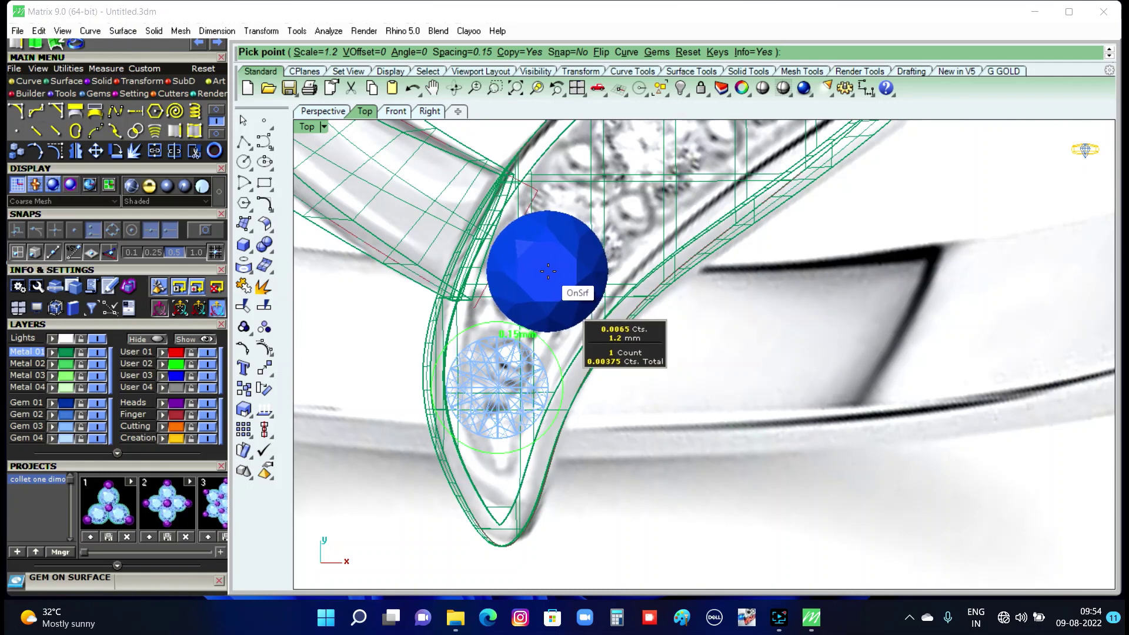
left_click(548, 271)
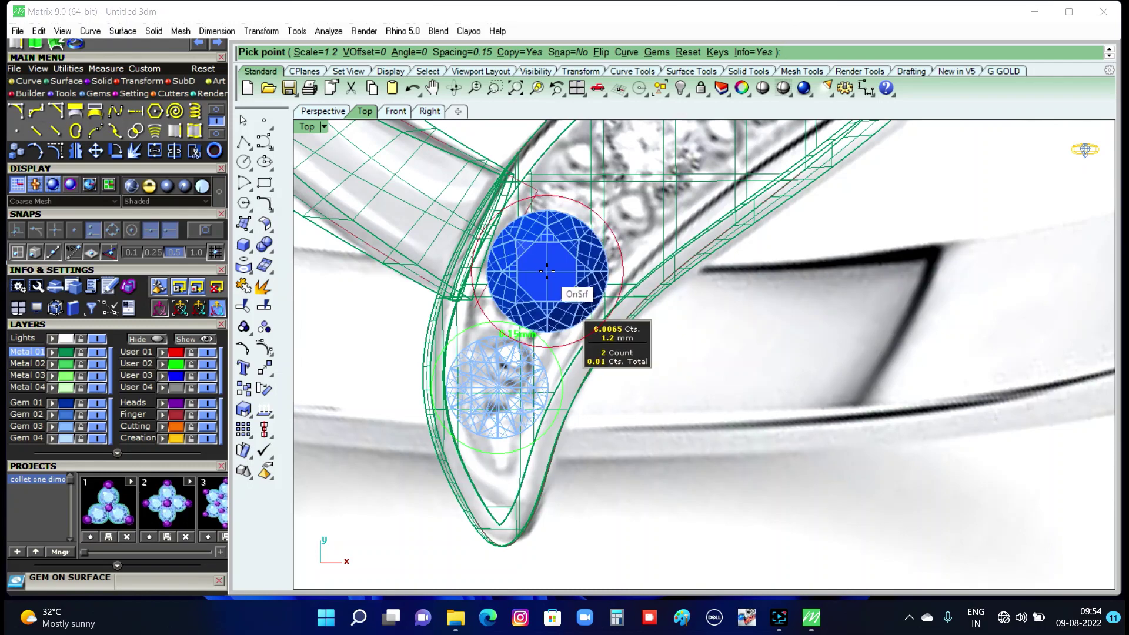
scroll(564, 258, "down", 2)
scroll(575, 245, "up", 1)
scroll(591, 231, "down", 1)
scroll(529, 272, "up", 1)
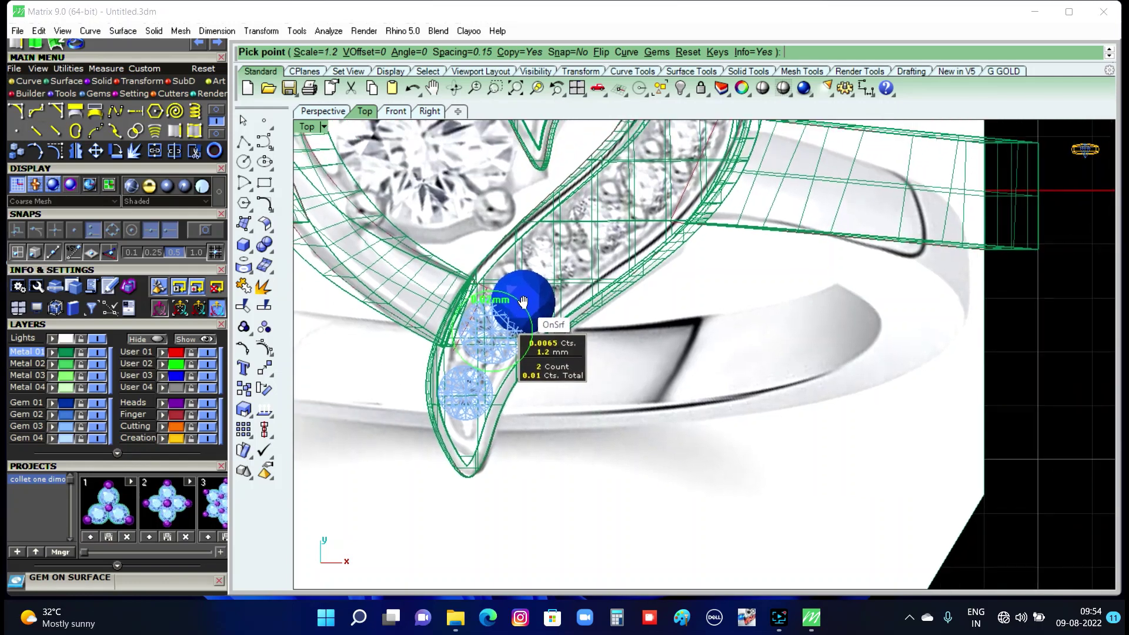
scroll(521, 302, "up", 1)
scroll(552, 268, "up", 1)
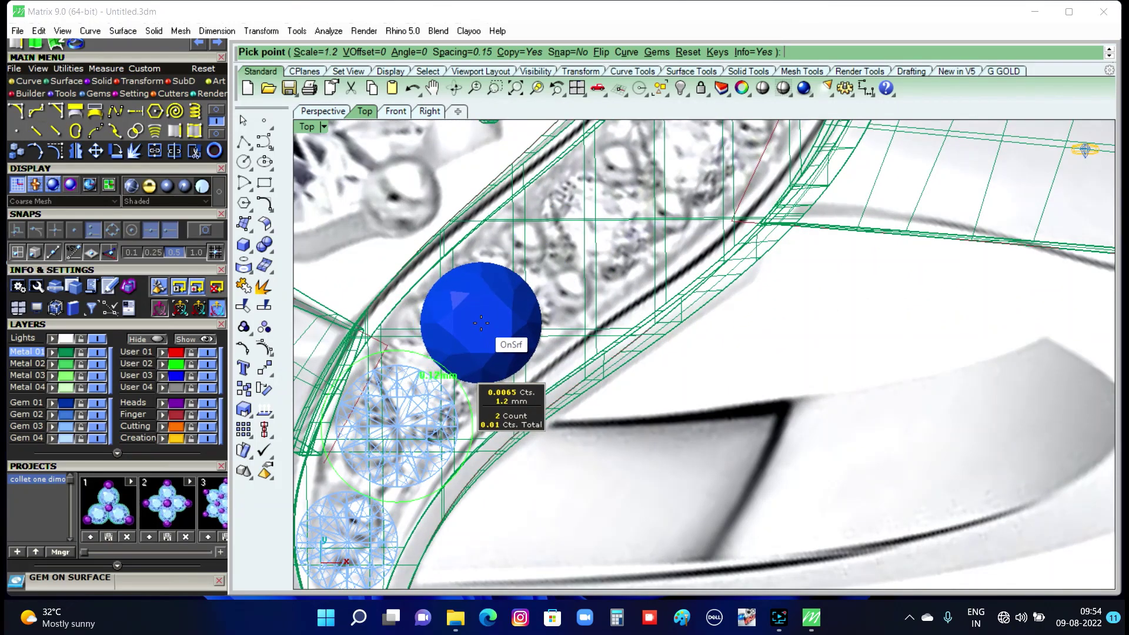
Change the next gem size to 1.3 mm.
left_click(324, 56)
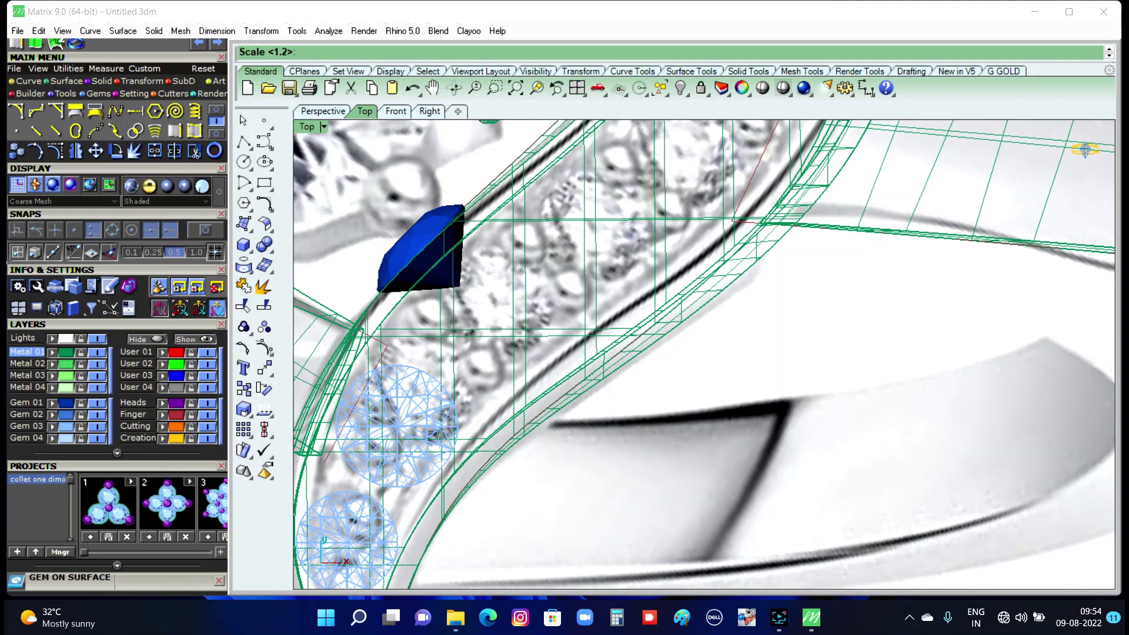
type("13")
key("Return")
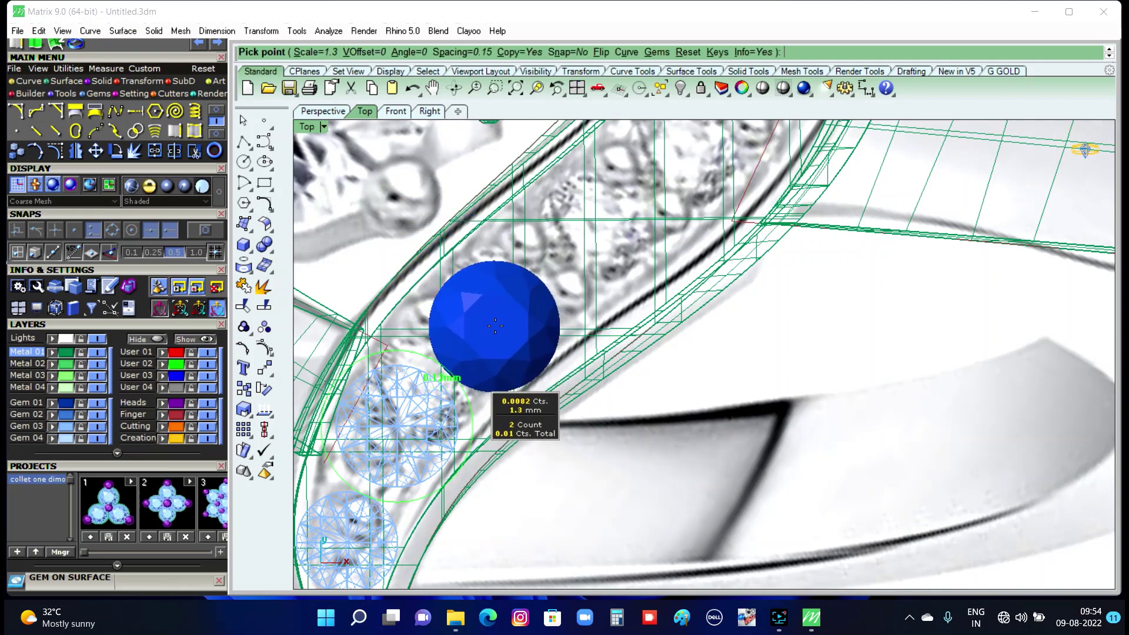
Set gem size to 1.4 mm and place four gems along the swirl and heart's curve.
left_click(316, 53)
type("1.4")
key("Return")
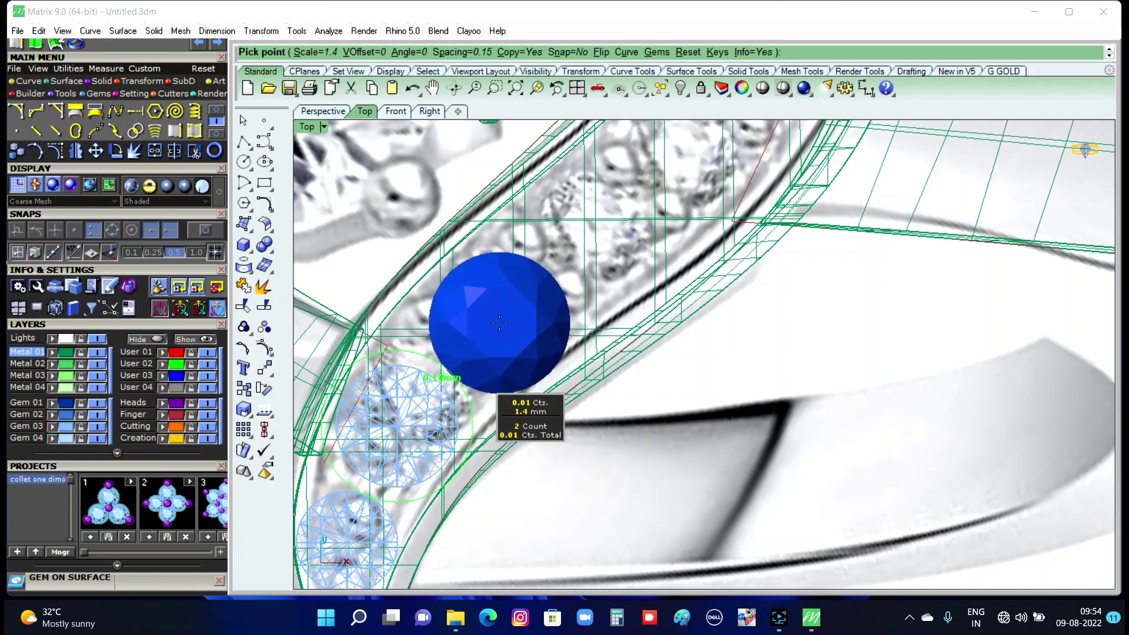
left_click(499, 323)
scroll(494, 294, "down", 2)
scroll(497, 315, "up", 3)
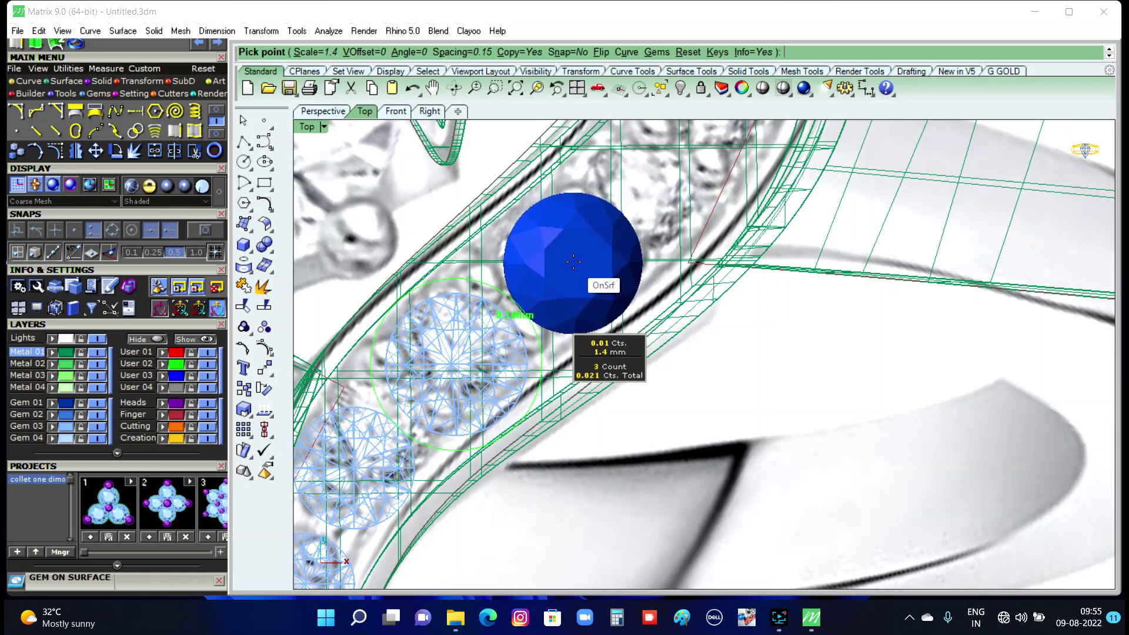
left_click(576, 265)
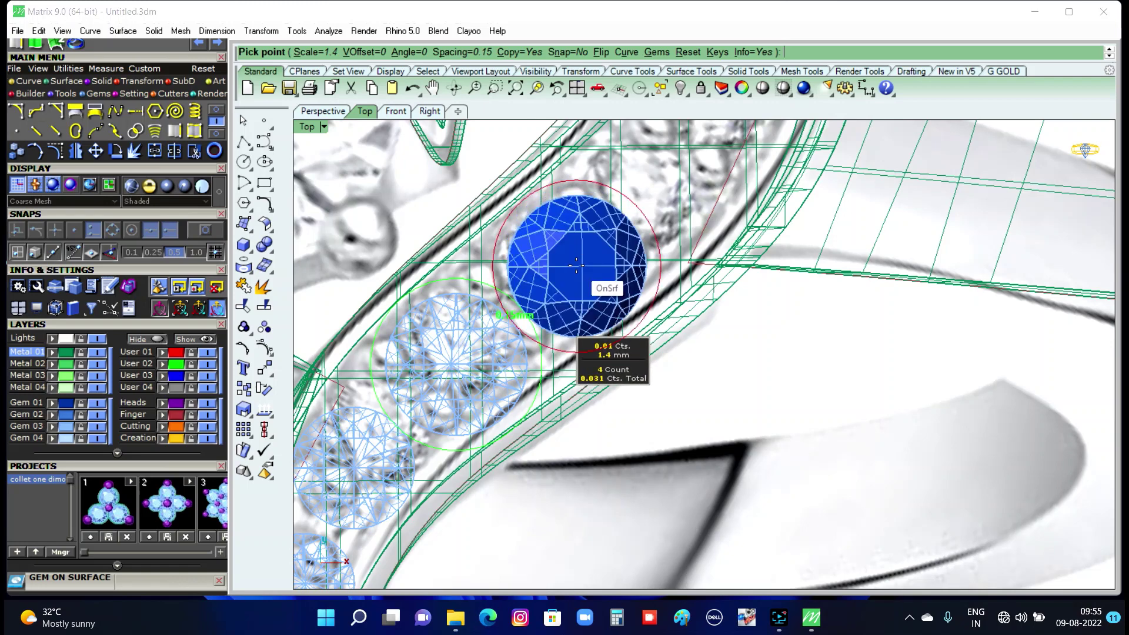
scroll(576, 267, "down", 1)
scroll(606, 247, "down", 1)
scroll(646, 188, "down", 1)
scroll(652, 178, "up", 1)
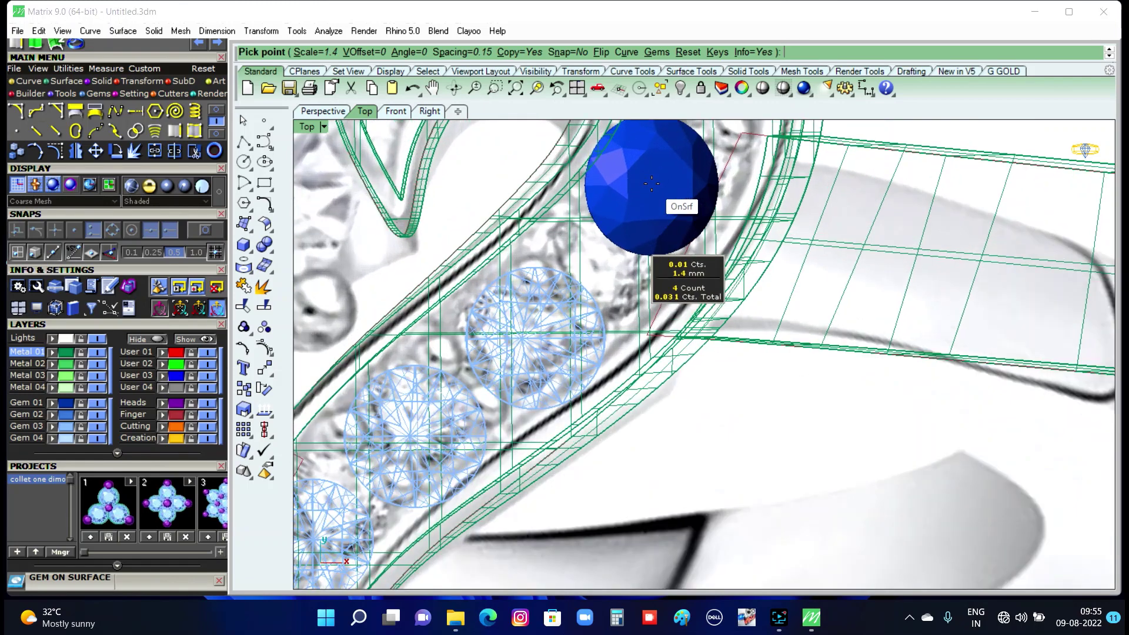
scroll(650, 190, "up", 1)
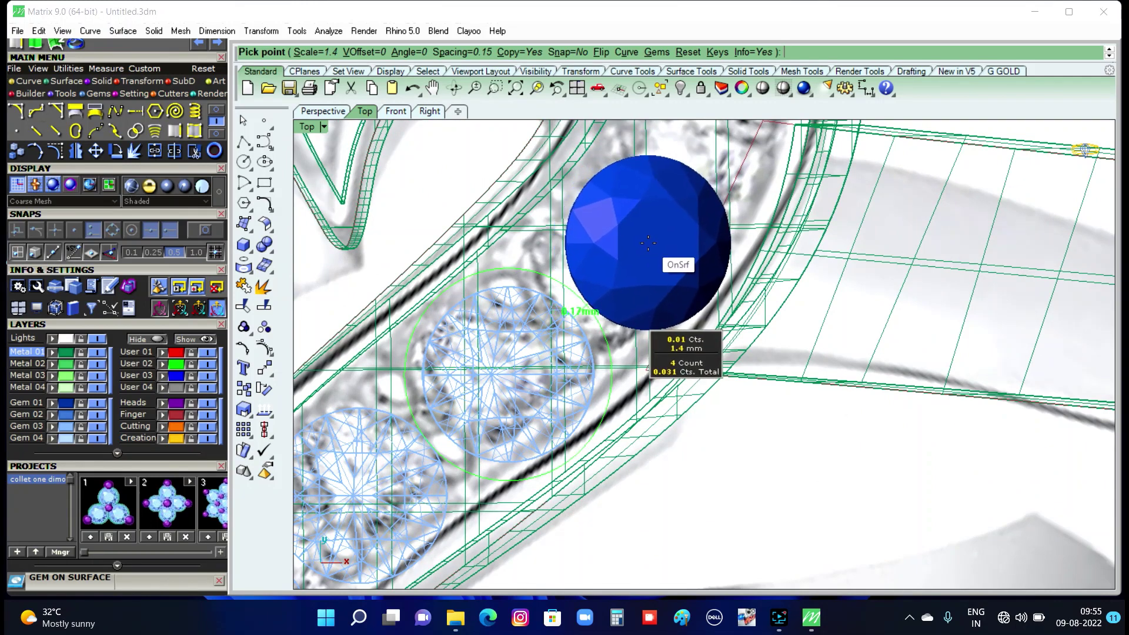
left_click(647, 243)
scroll(618, 250, "down", 1)
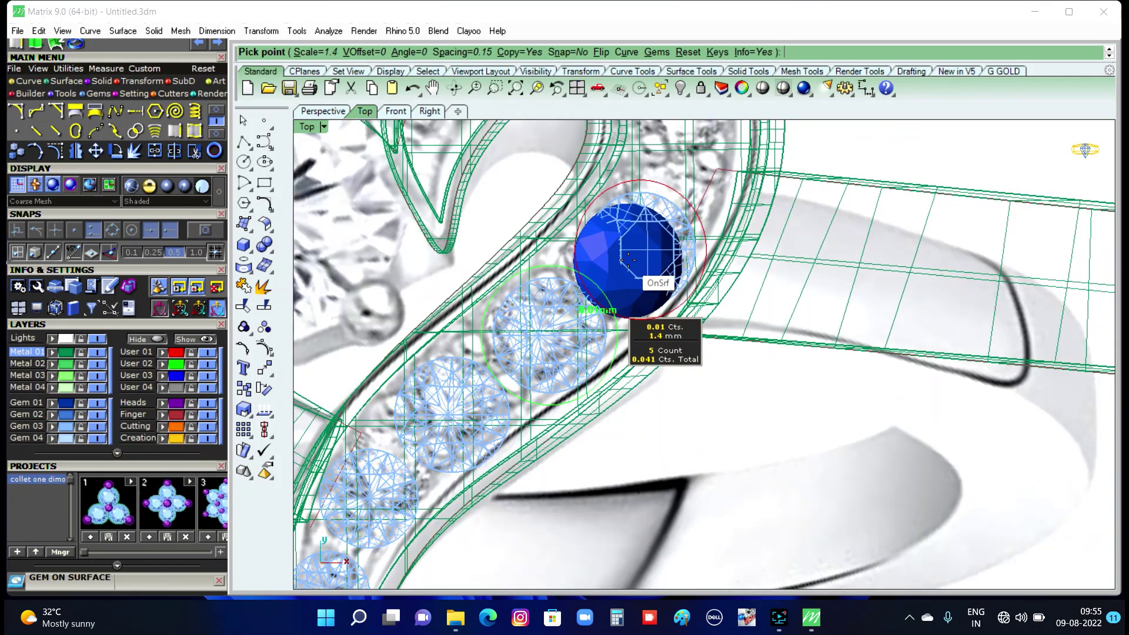
scroll(623, 252, "down", 1)
scroll(658, 159, "up", 2)
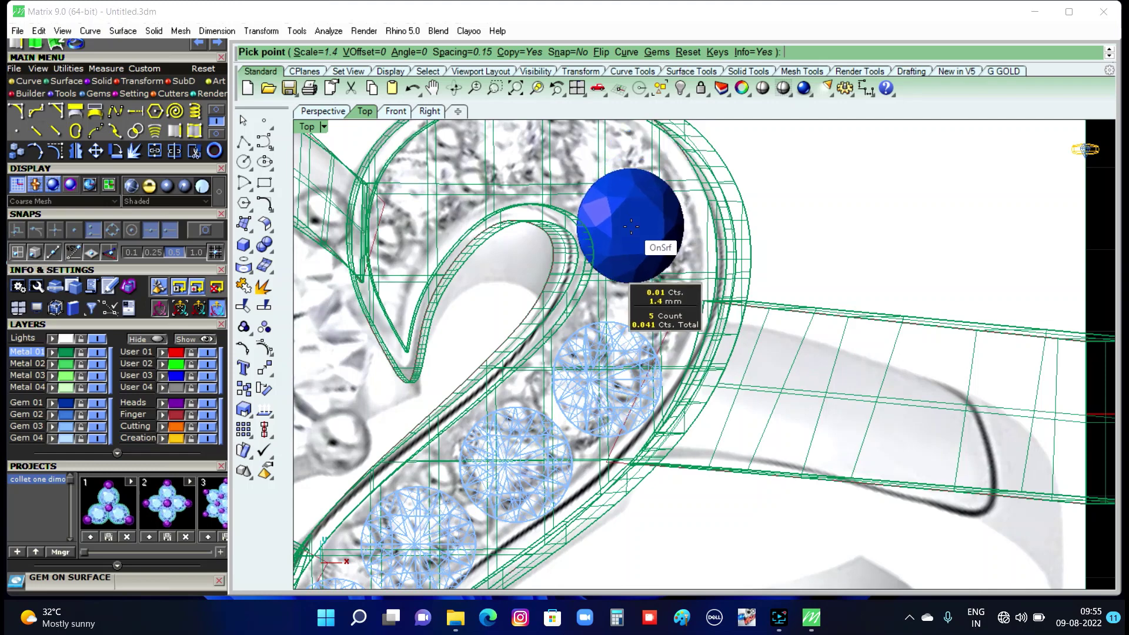
left_click(654, 261)
scroll(654, 318, "down", 2)
scroll(596, 171, "up", 2)
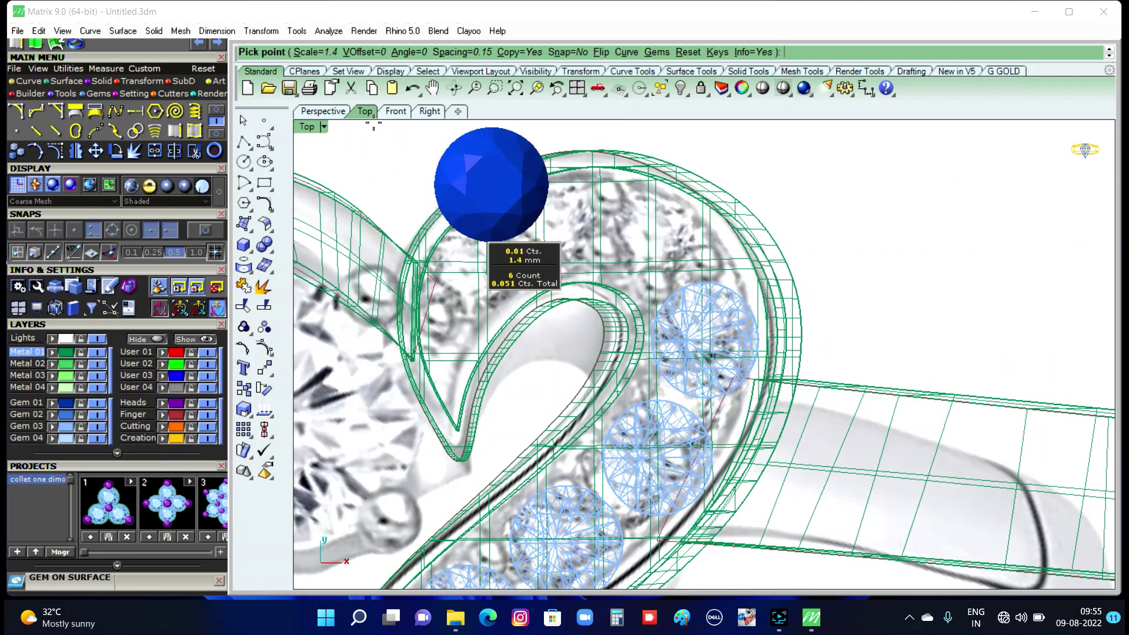
Place one gem each at 1.3, 1.2 and 1 mm, ending near the tip.
left_click(315, 54)
type("1.3")
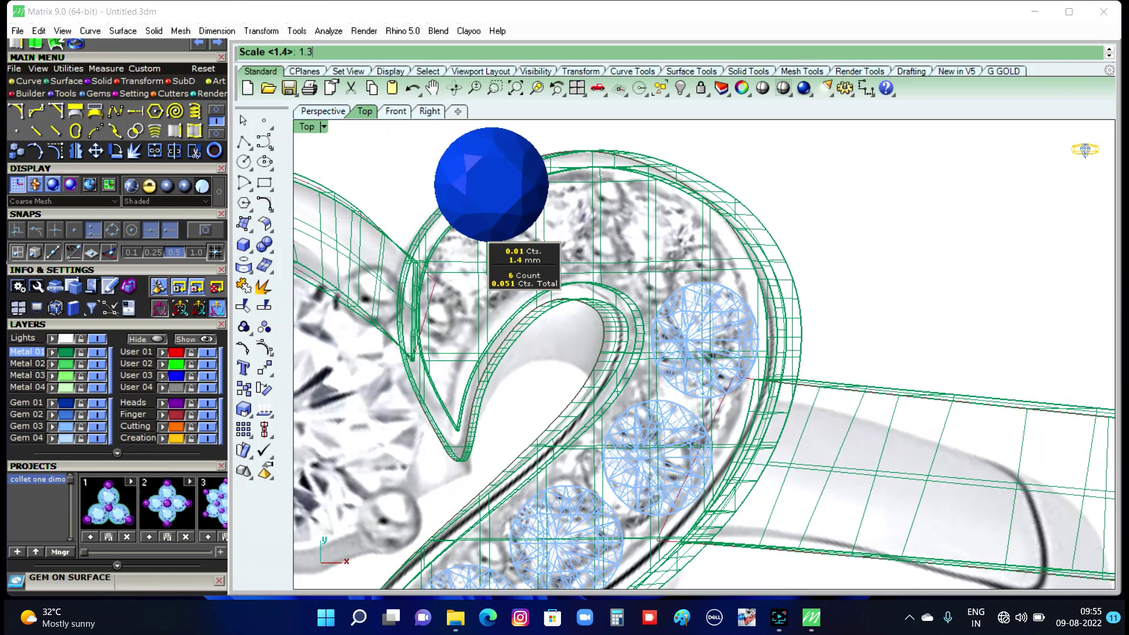
key("Return")
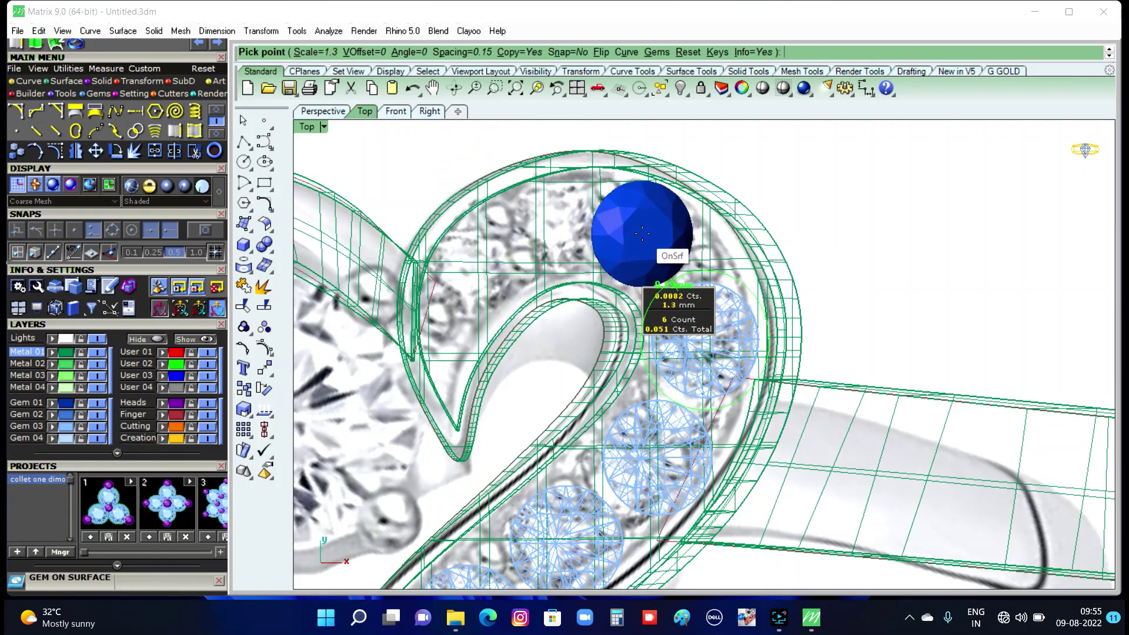
left_click(642, 234)
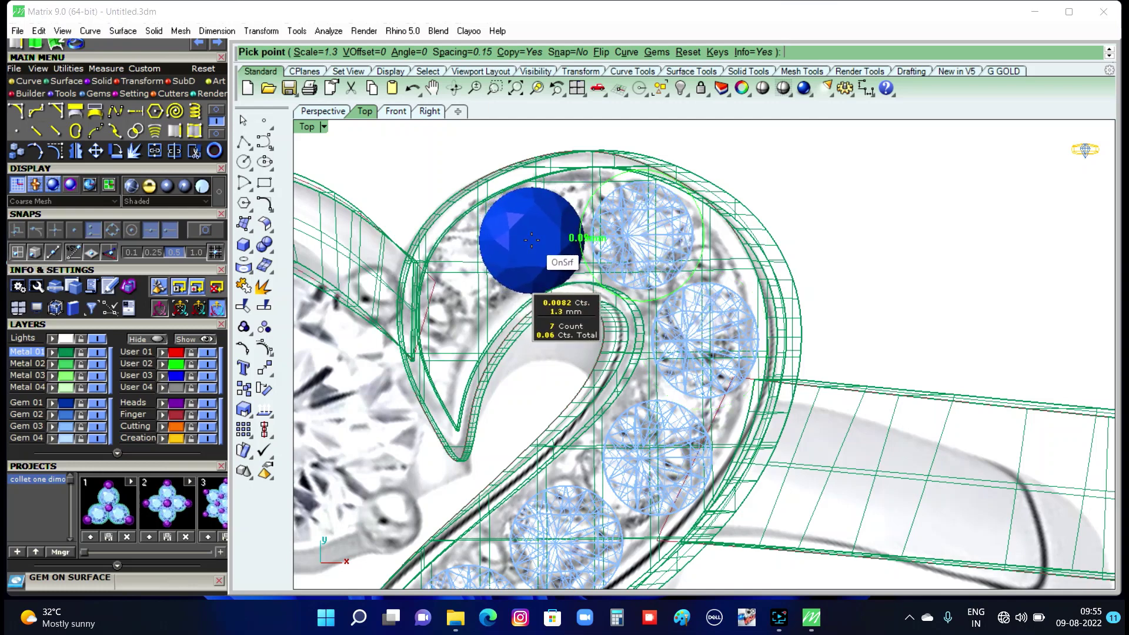
left_click(300, 53)
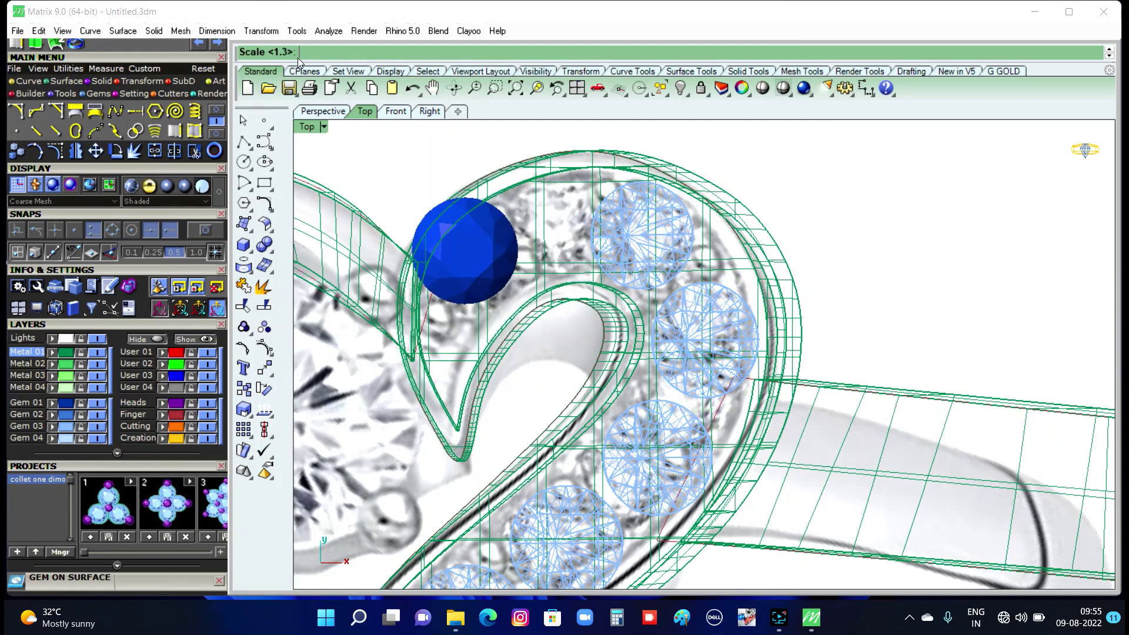
type("12")
key("Return")
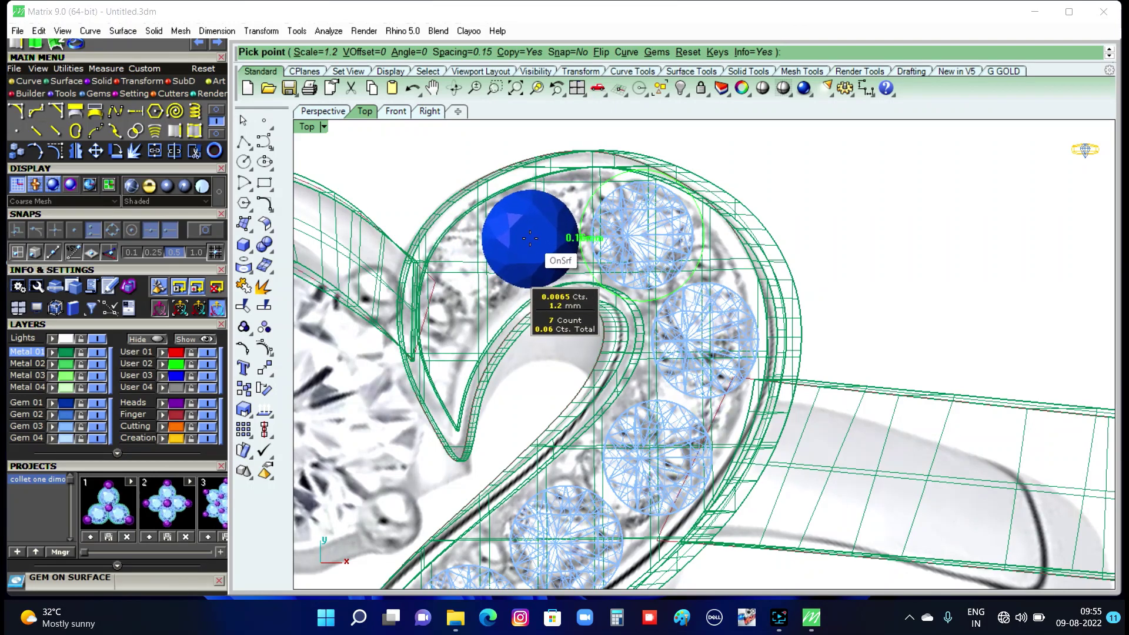
left_click(530, 238)
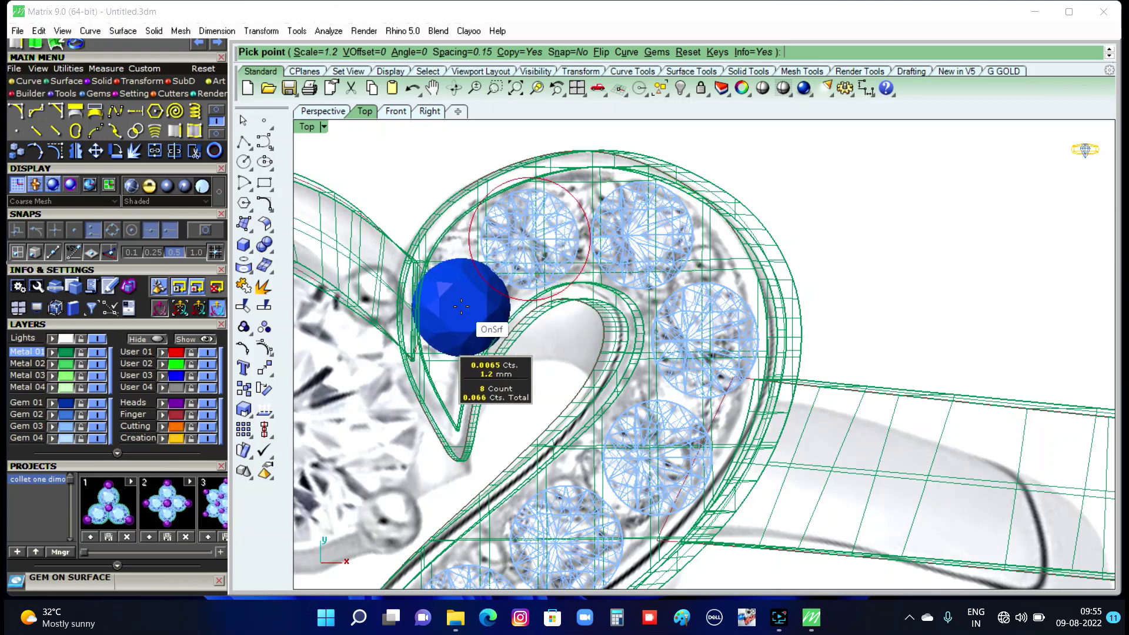
left_click(316, 52)
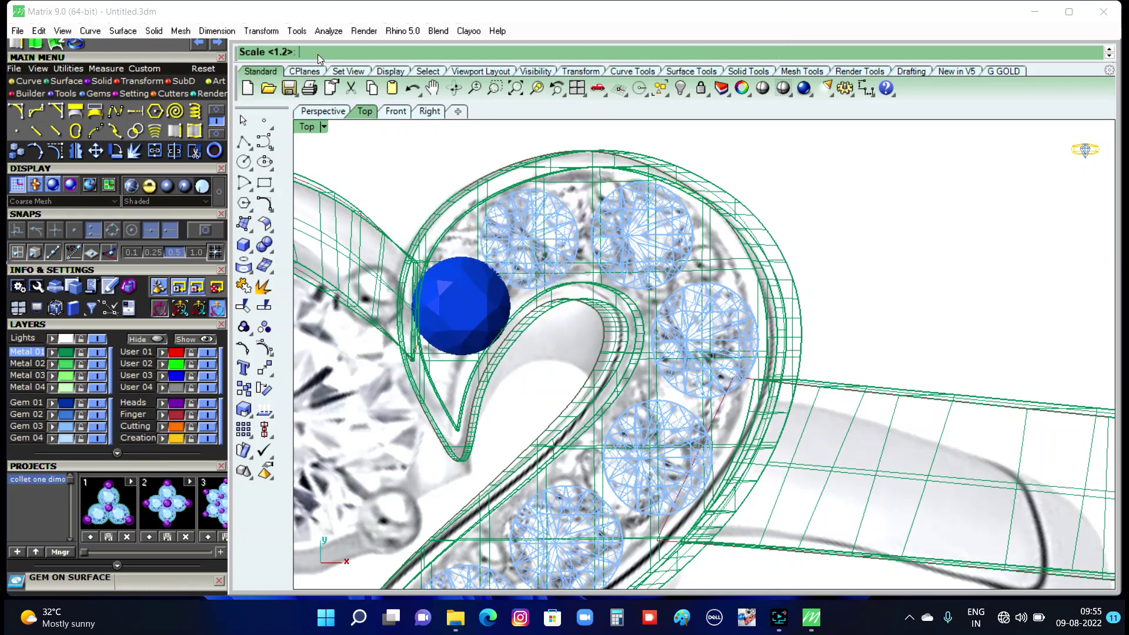
type("1")
key("Return")
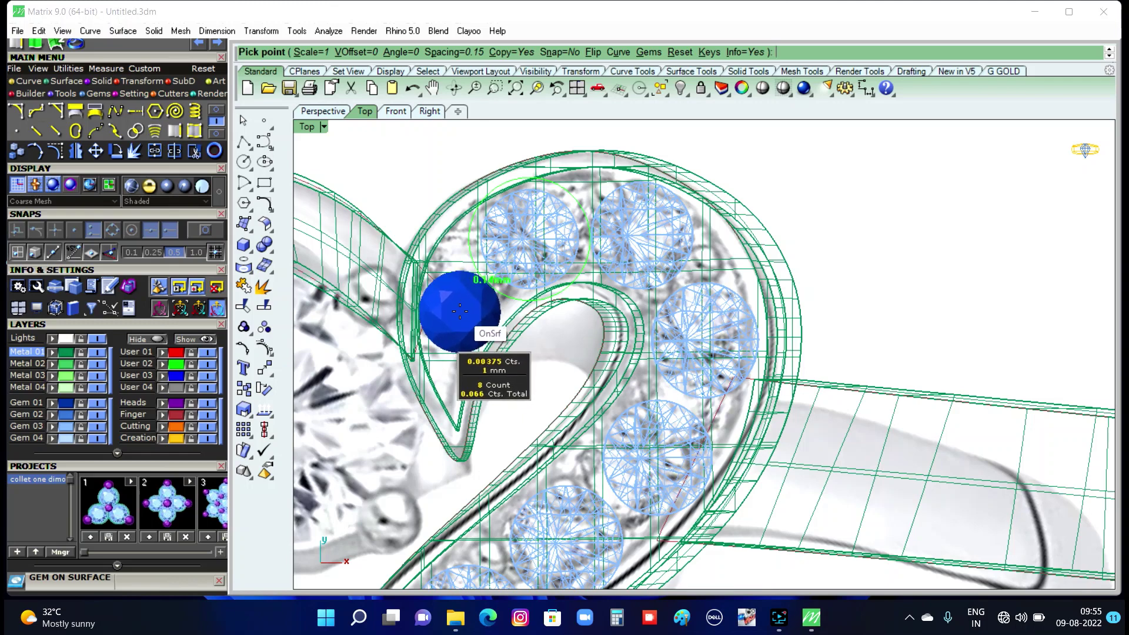
left_click(460, 310)
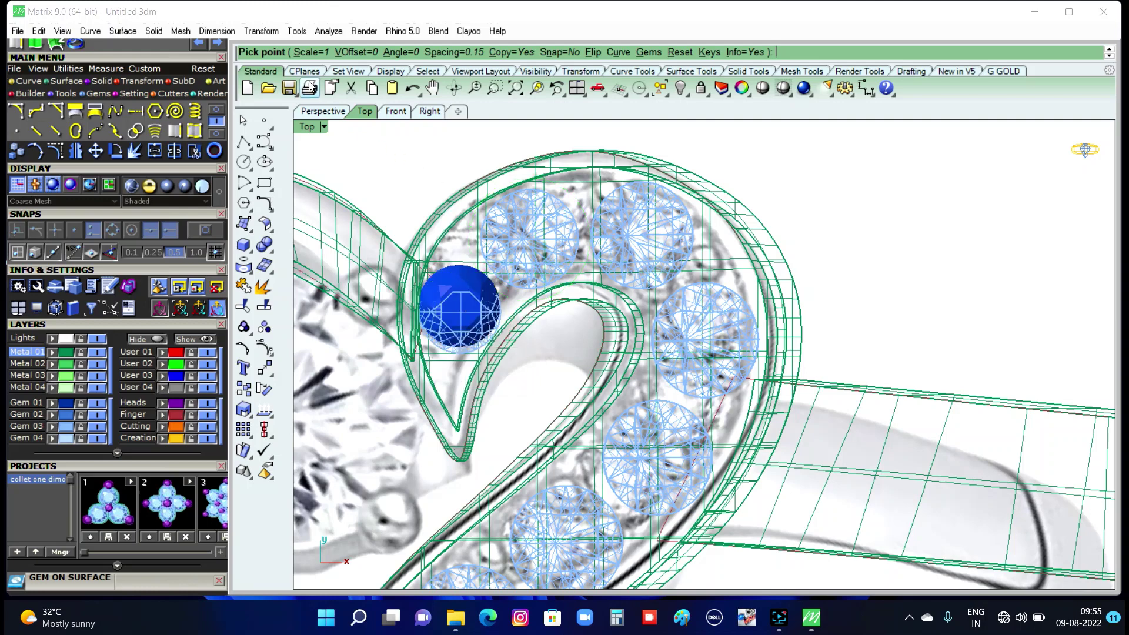
Switch to Perspective, orbit down onto the ring, and end gem placement.
left_click(323, 111)
scroll(458, 254, "down", 2)
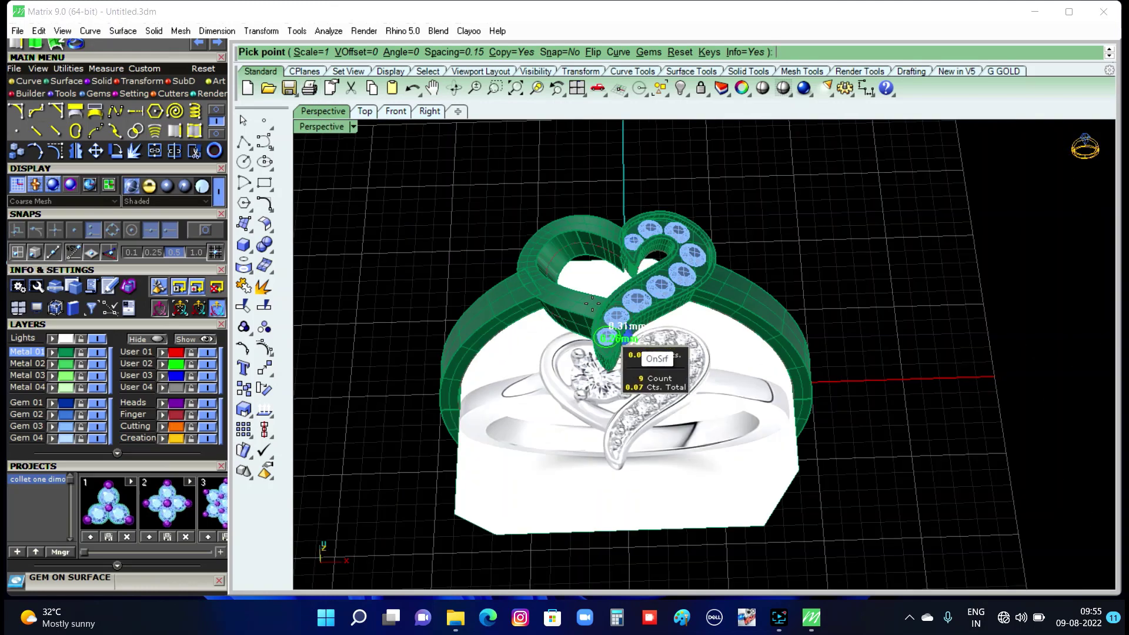
mouse_move(549, 264)
right_mouse_down()
mouse_move(647, 291)
mouse_move(647, 329)
mouse_move(637, 297)
mouse_move(697, 307)
right_mouse_up()
scroll(627, 282, "up", 3)
key("Escape")
Select the heart swirl band and bring up the F6 action list.
scroll(637, 297, "up", 3)
scroll(637, 298, "up", 2)
scroll(689, 306, "up", 2)
scroll(692, 303, "down", 3)
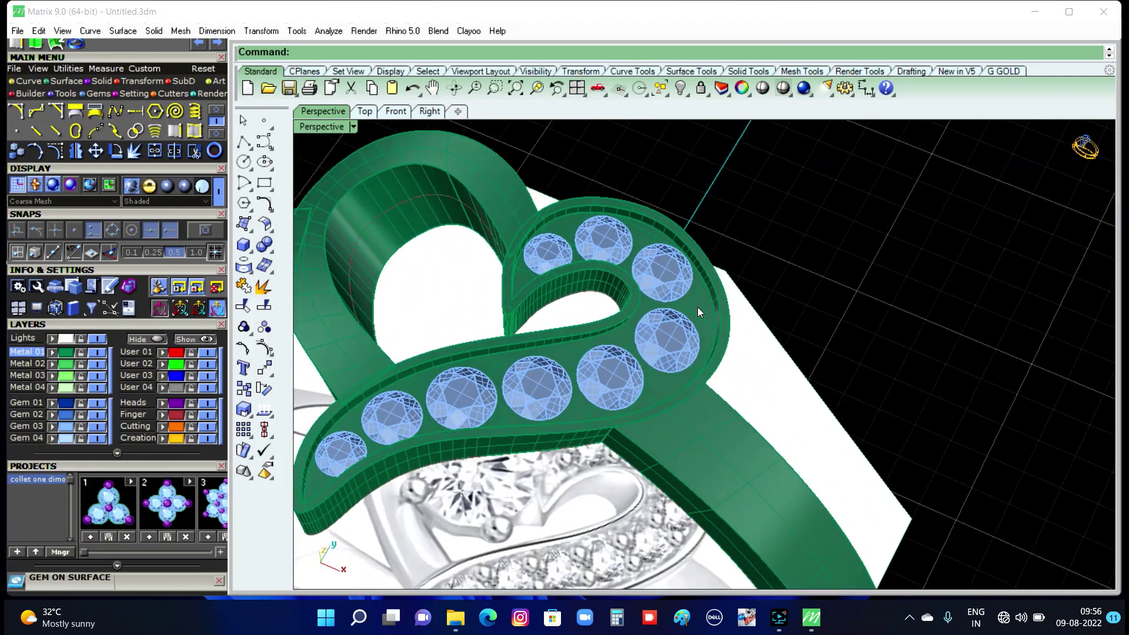
left_click(697, 307)
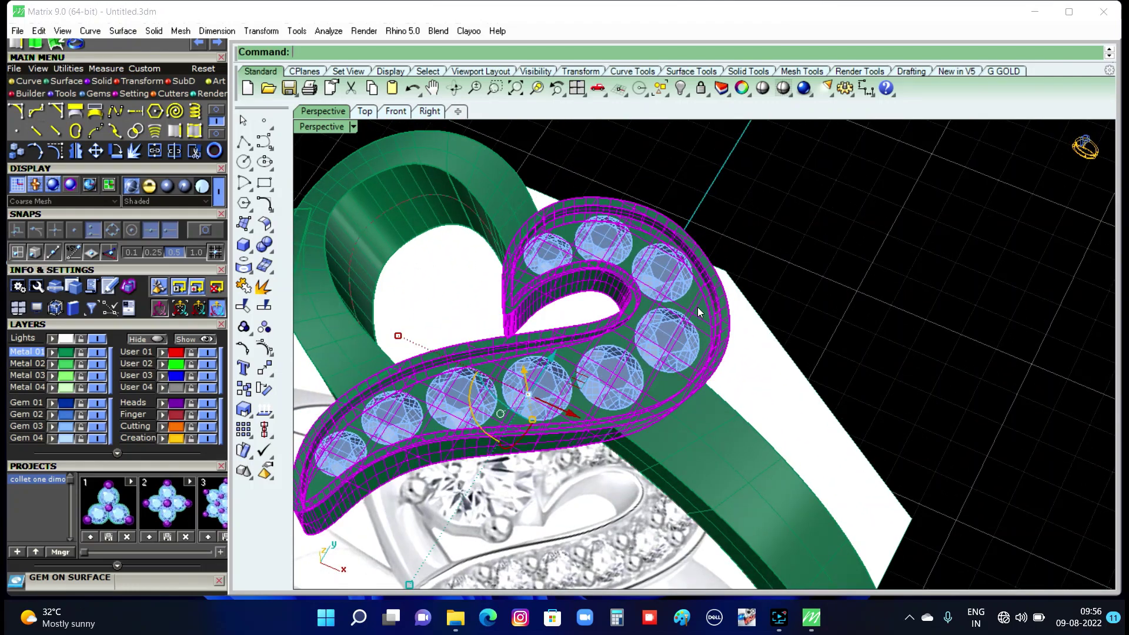
key("F6")
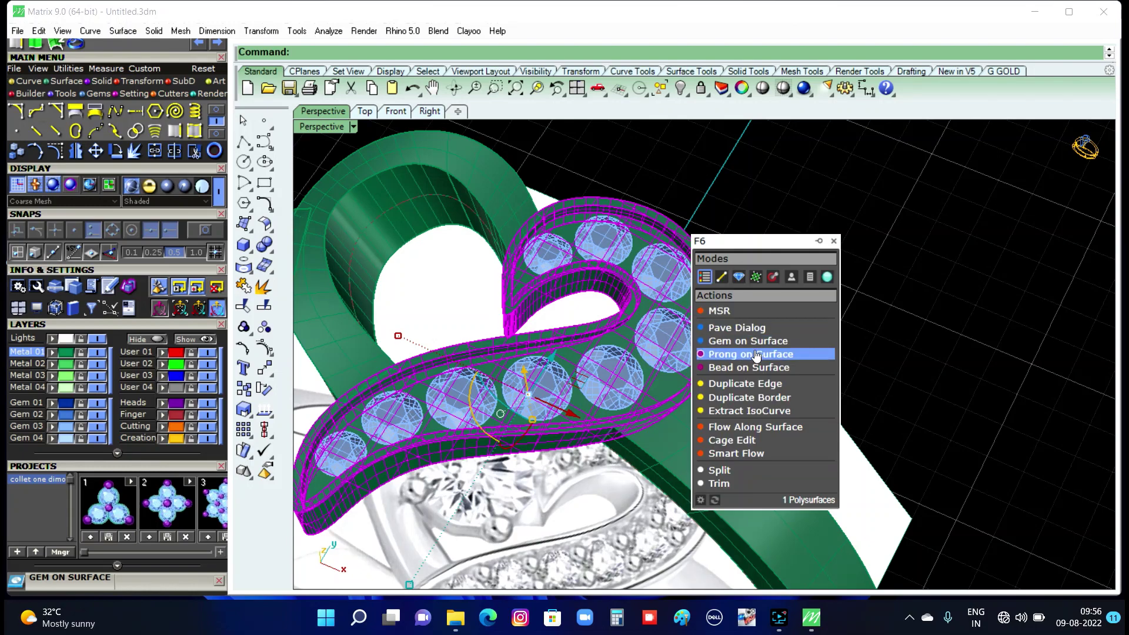
Start Prong on Surface with 0.7 prong height and 0.2 drop, zooming into the heart loop.
left_click(735, 354)
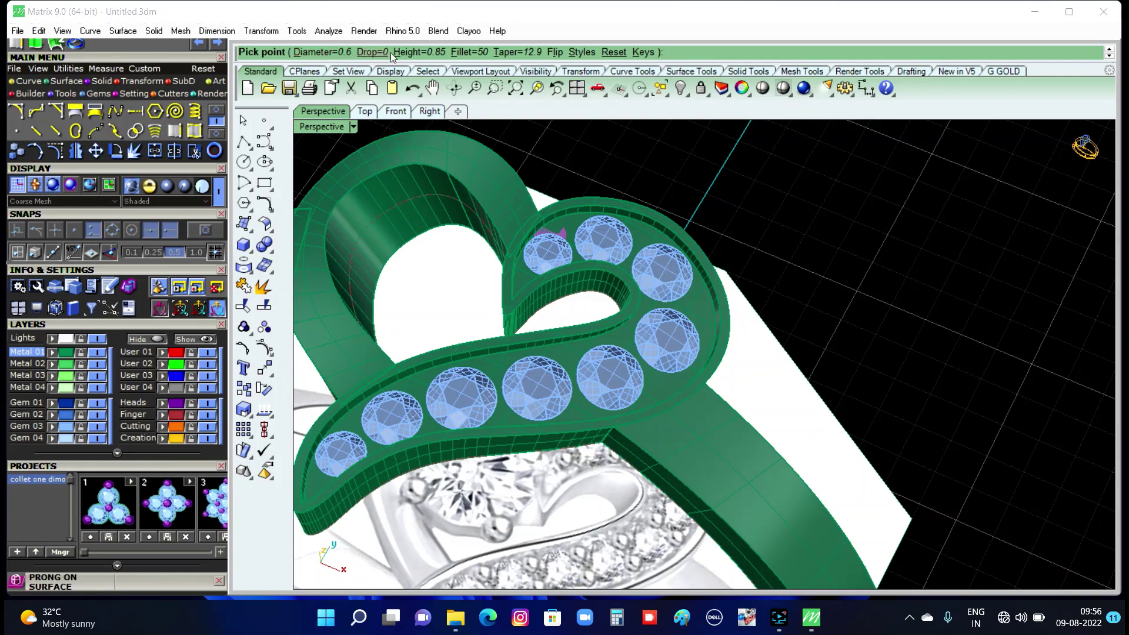
left_click(419, 54)
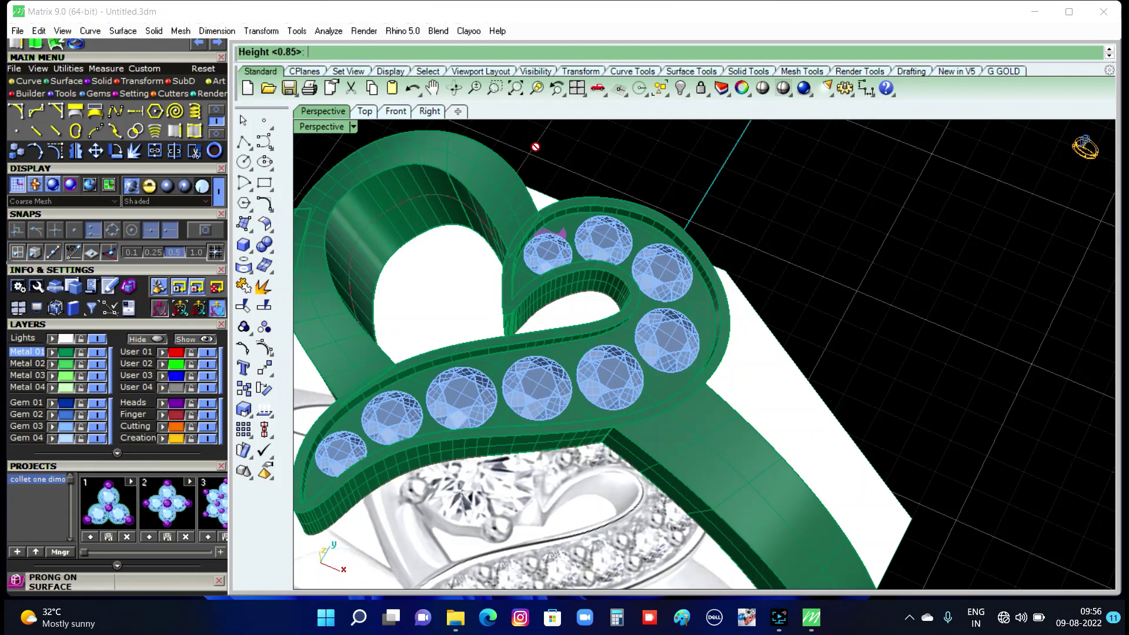
type(".7")
key("Return")
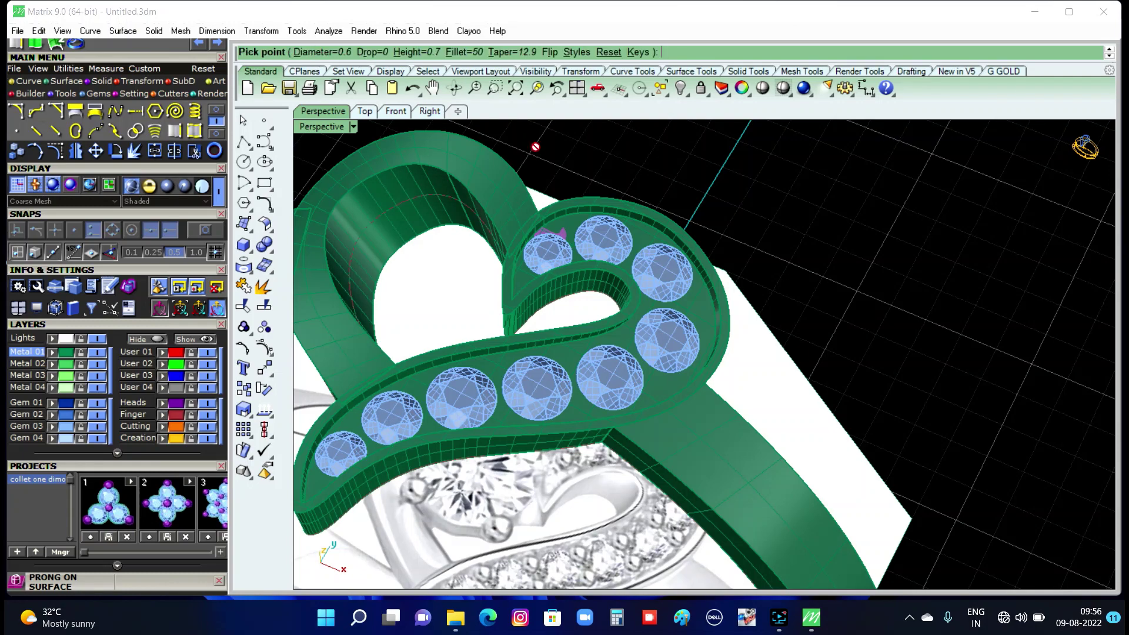
left_click(364, 54)
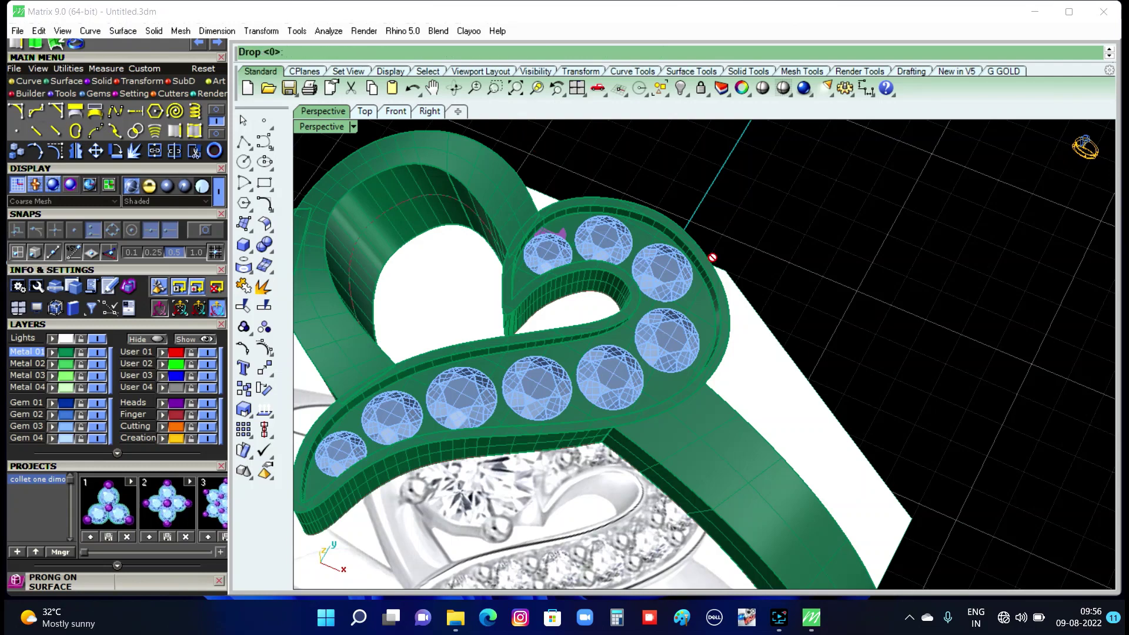
type("2")
key("Return")
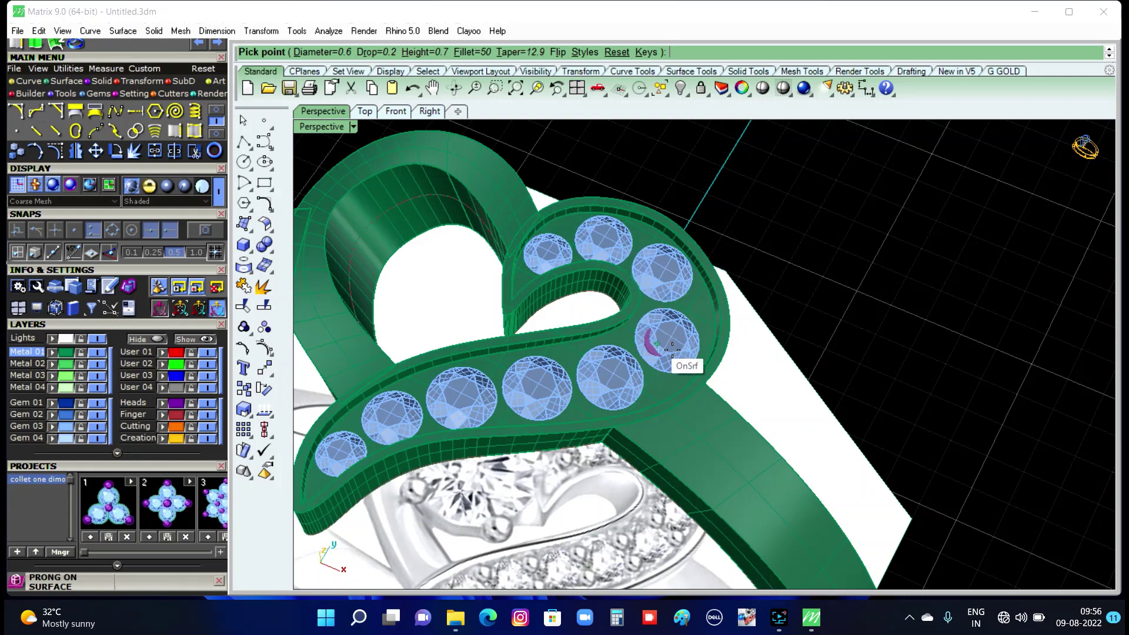
scroll(711, 318, "up", 2)
scroll(727, 317, "up", 1)
scroll(597, 260, "down", 3)
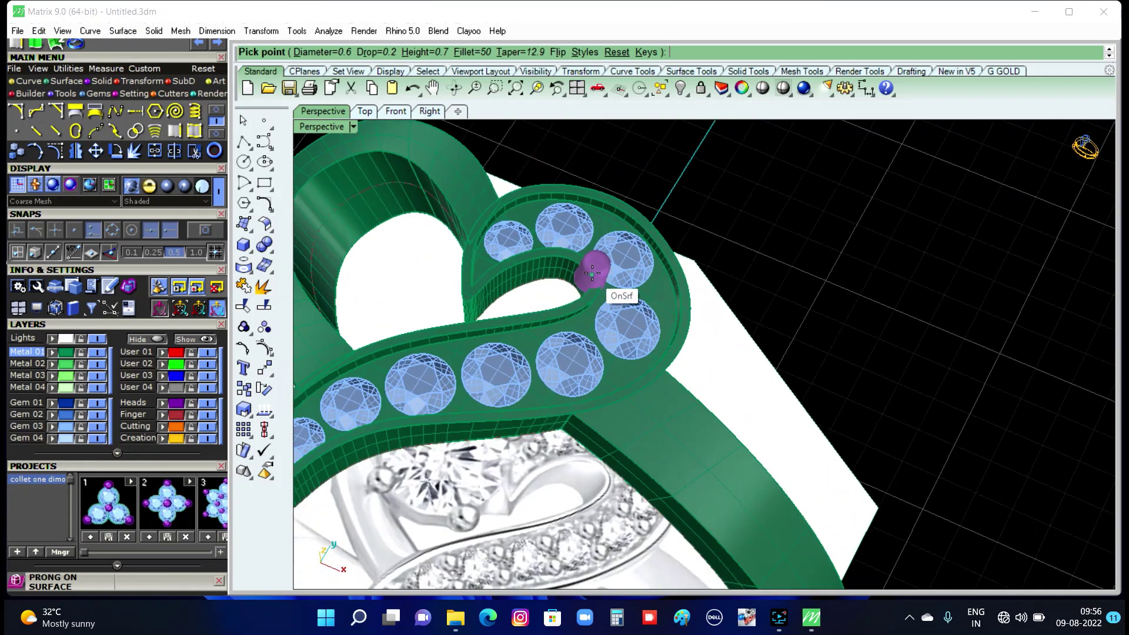
scroll(466, 239, "up", 2)
scroll(479, 252, "up", 1)
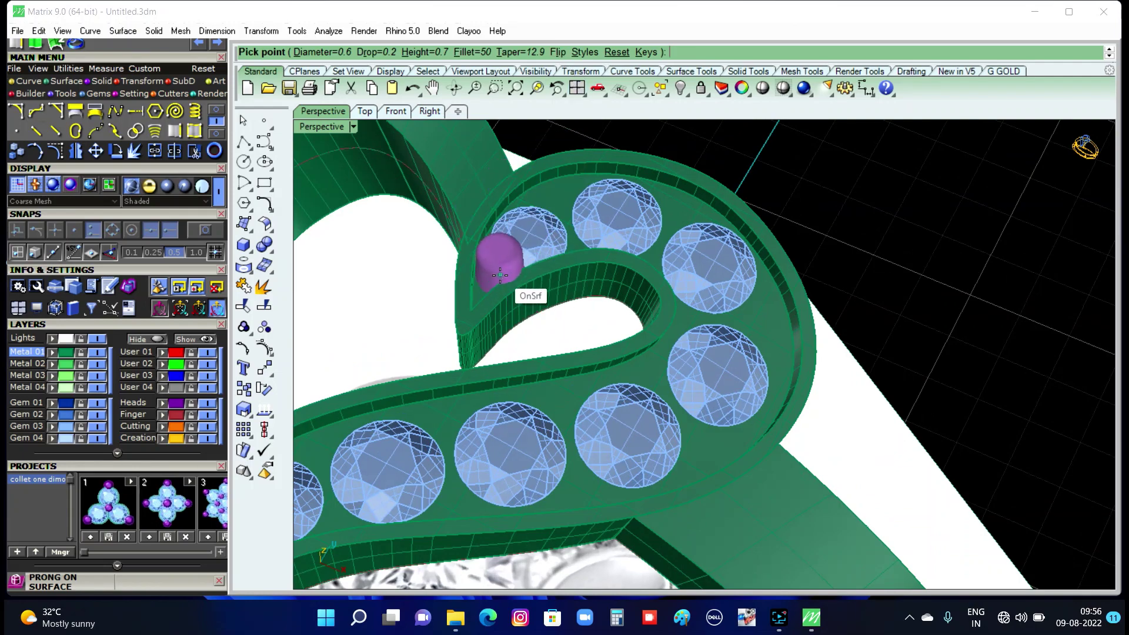
scroll(493, 275, "up", 3)
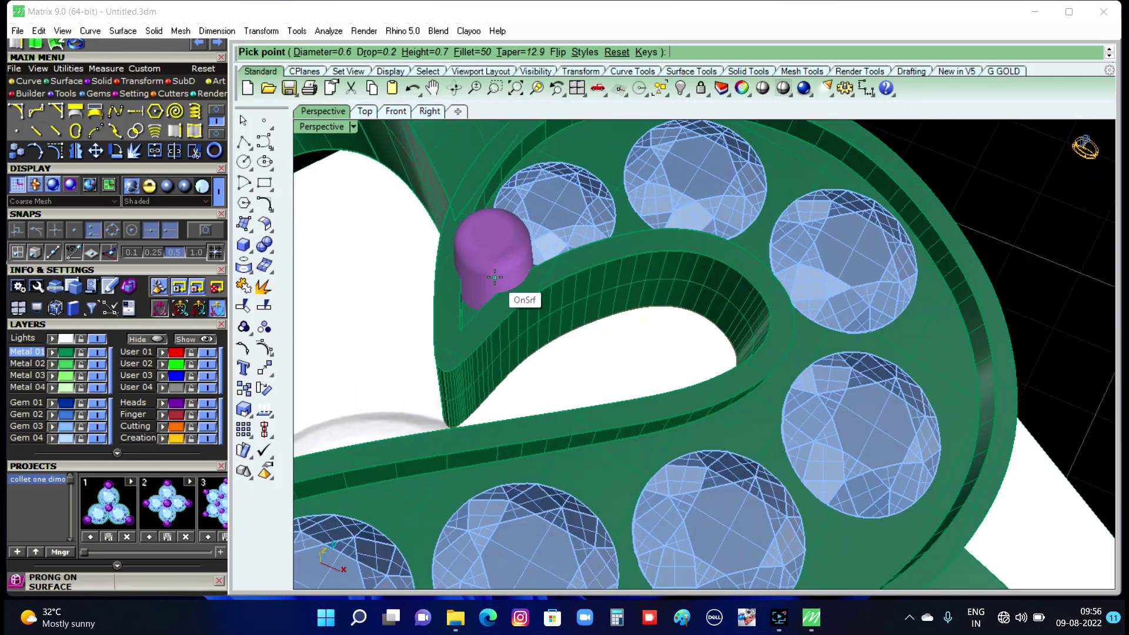
Set prong diameter to 0.5 and place two trial prongs between the heart loop's stones.
left_click(348, 55)
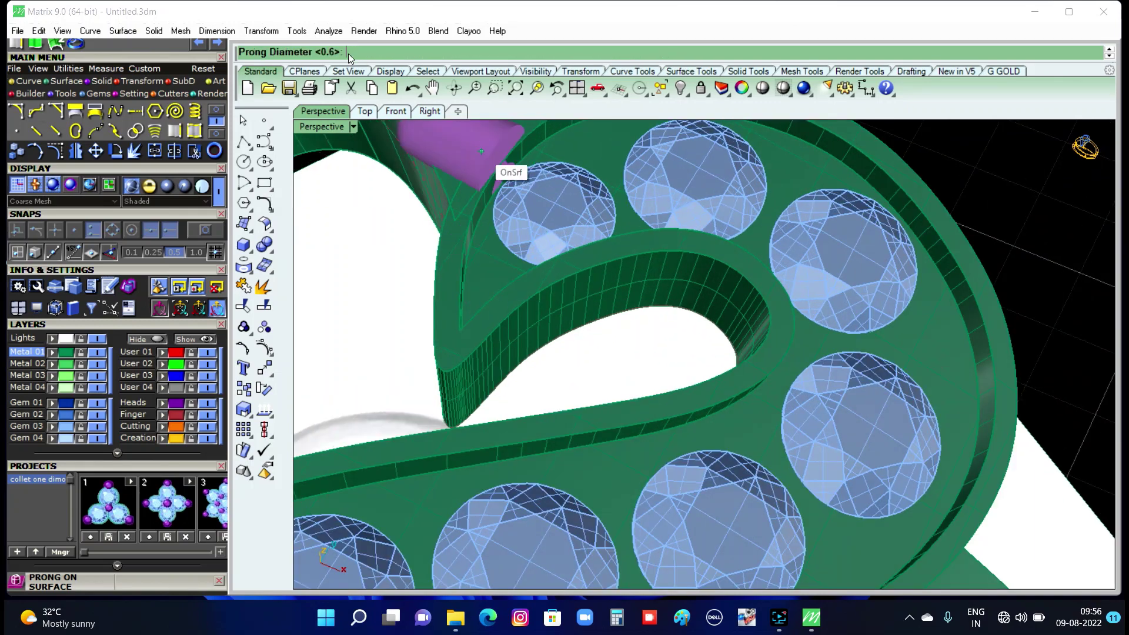
type("0.5")
key("Return")
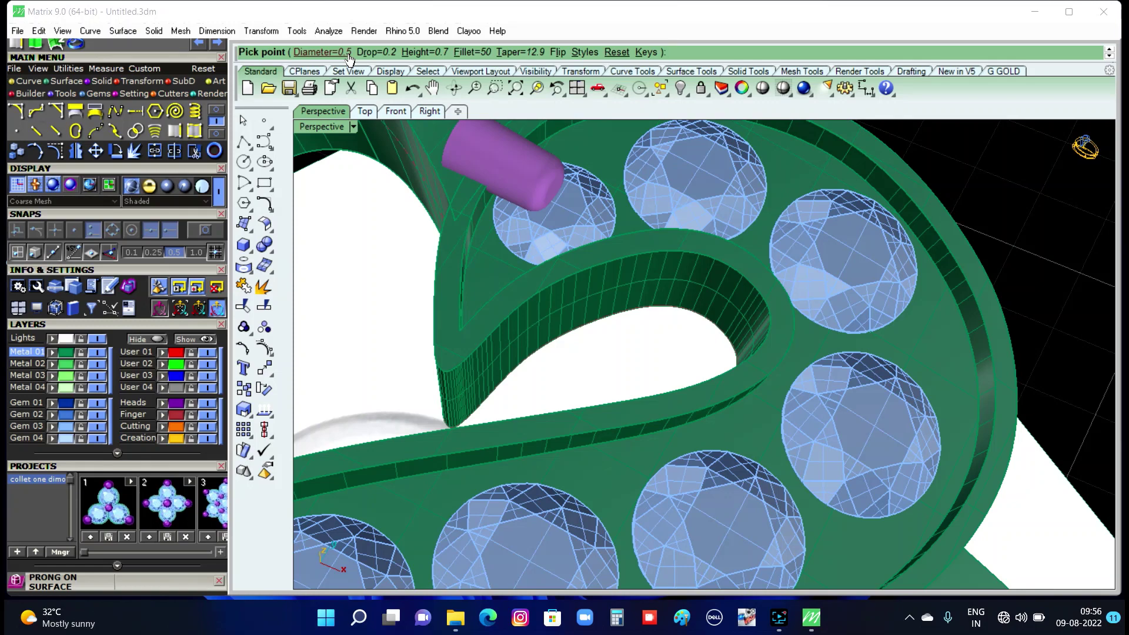
scroll(499, 261, "down", 3)
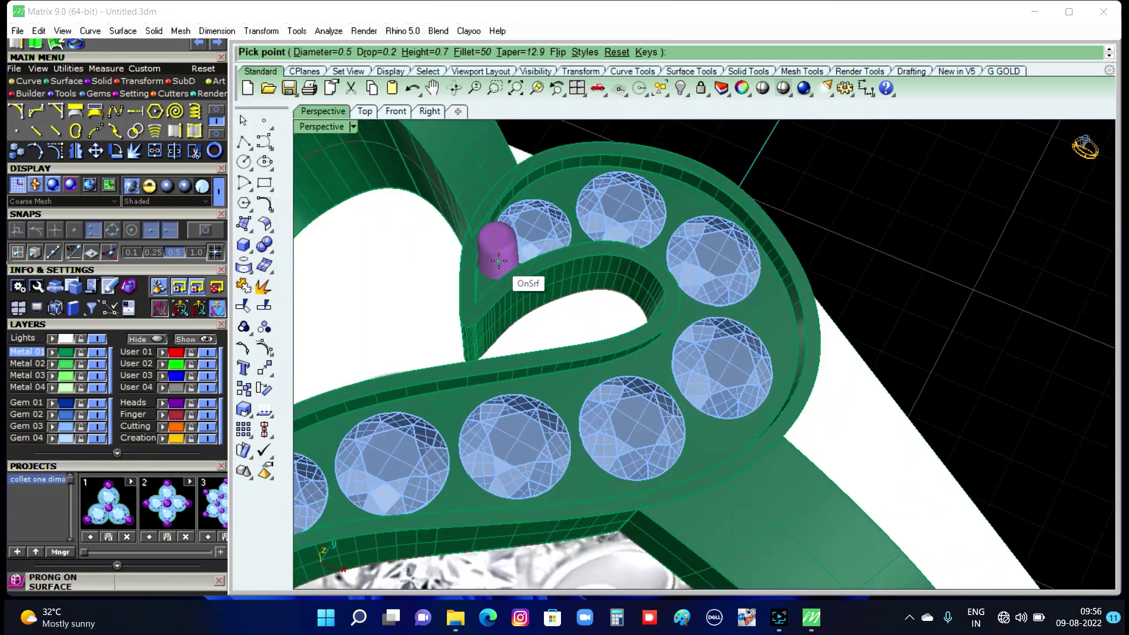
right_click_drag(499, 261, 500, 368)
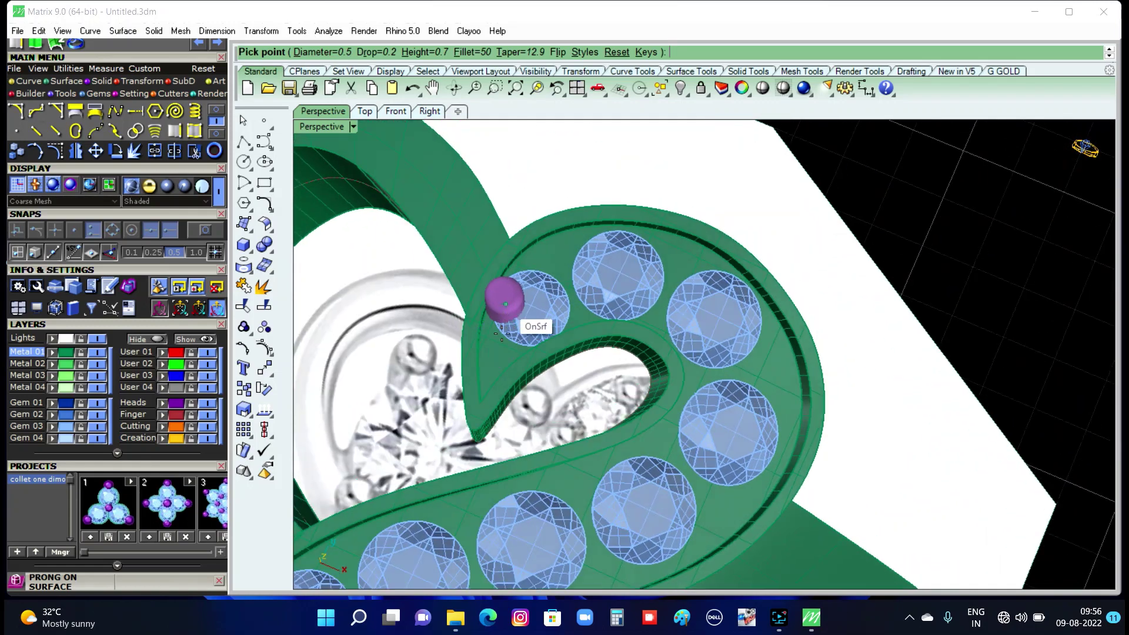
scroll(500, 367, "up", 2)
scroll(499, 353, "up", 3)
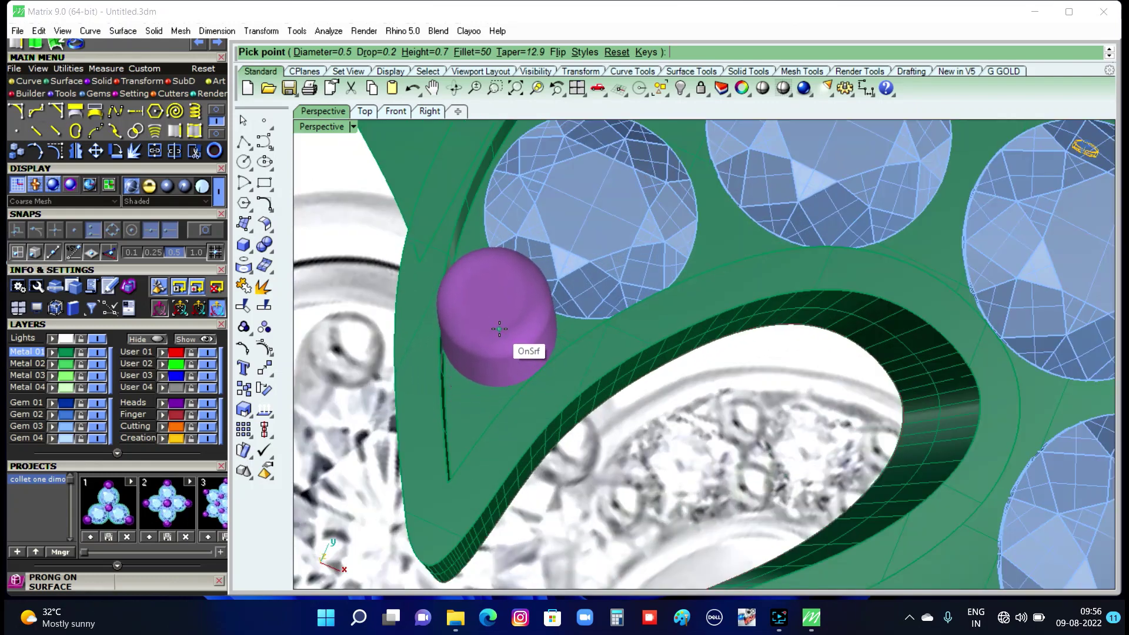
scroll(499, 329, "down", 1)
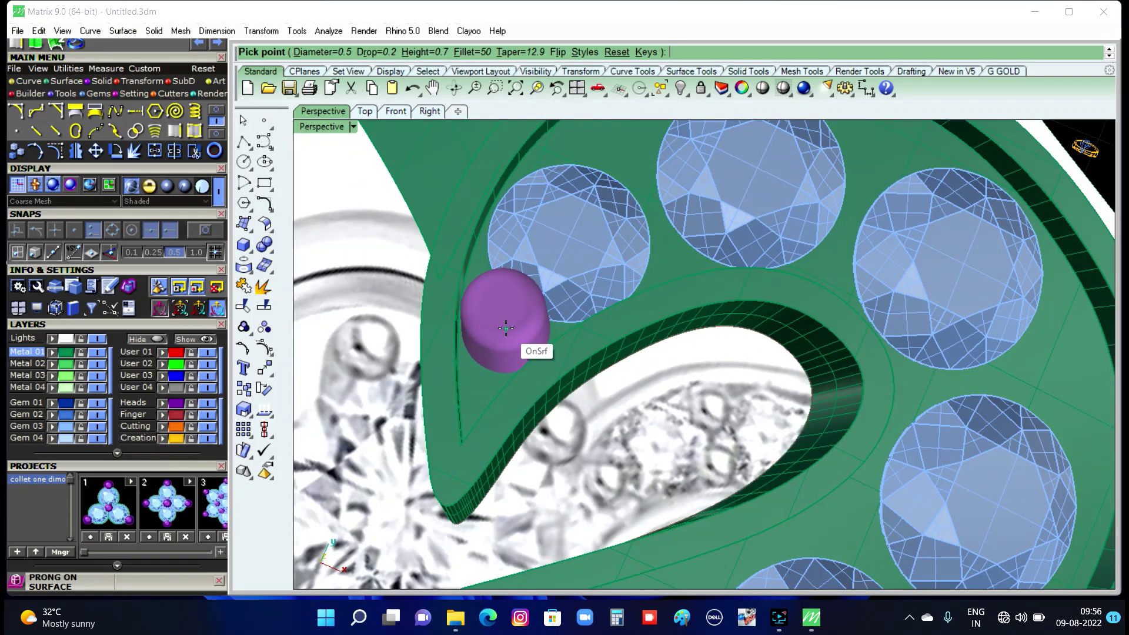
left_click(506, 328)
scroll(520, 311, "down", 1)
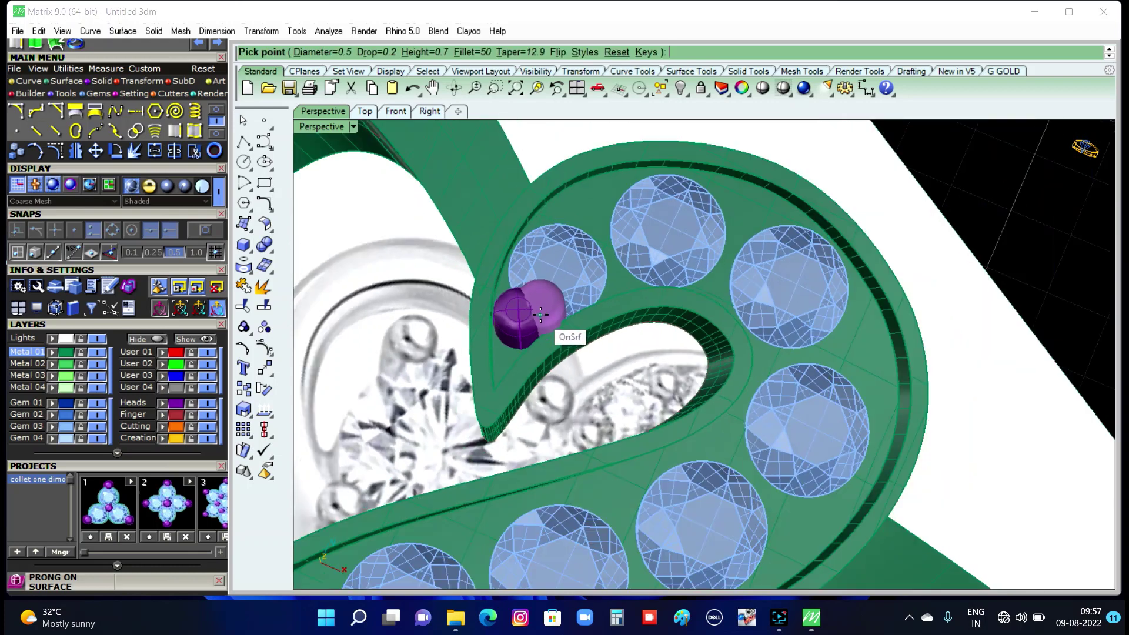
scroll(520, 312, "down", 1)
scroll(590, 238, "up", 2)
scroll(579, 238, "up", 1)
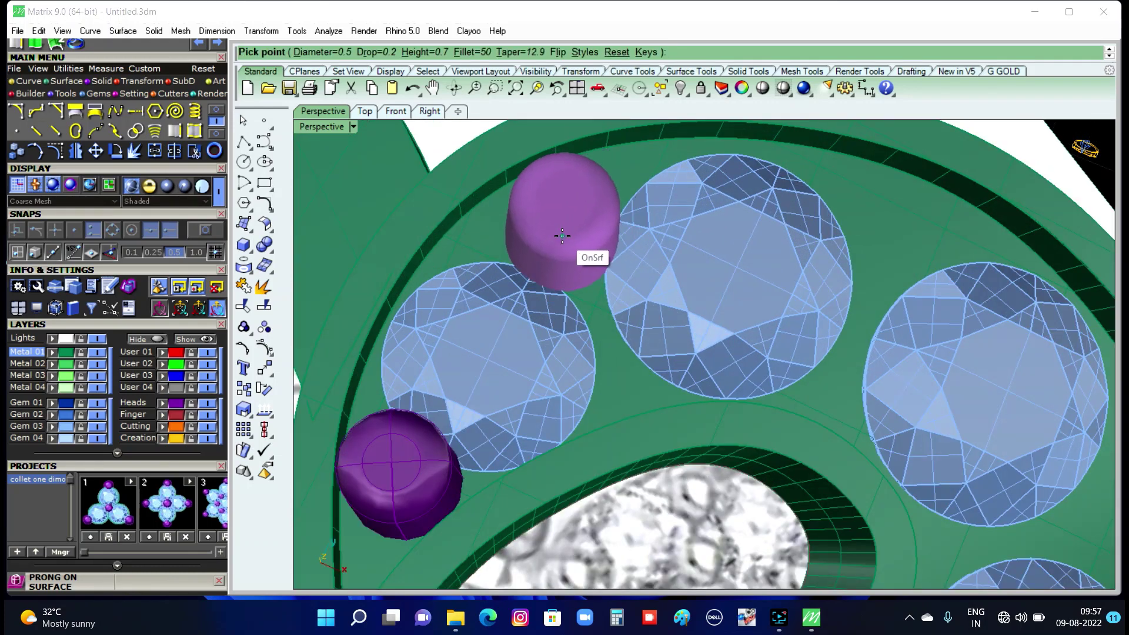
left_click(562, 236)
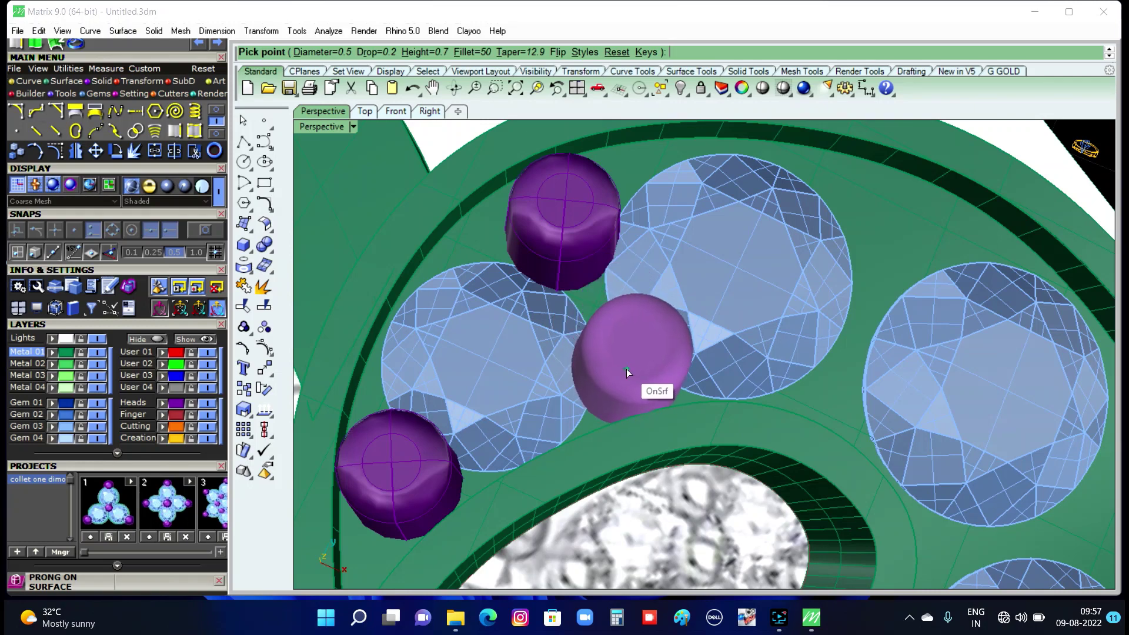
Delete both trial prongs and rerun Prong on Surface on the green metal surface.
key("Escape")
left_click(572, 246)
key("Delete")
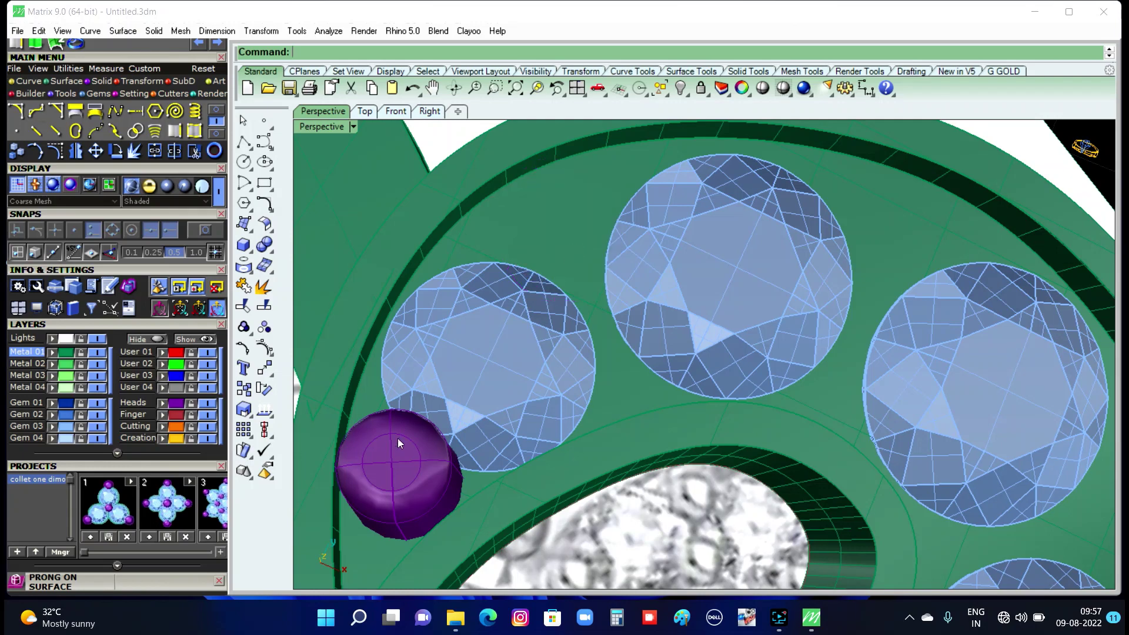
left_click(399, 447)
key("Delete")
left_click(528, 239)
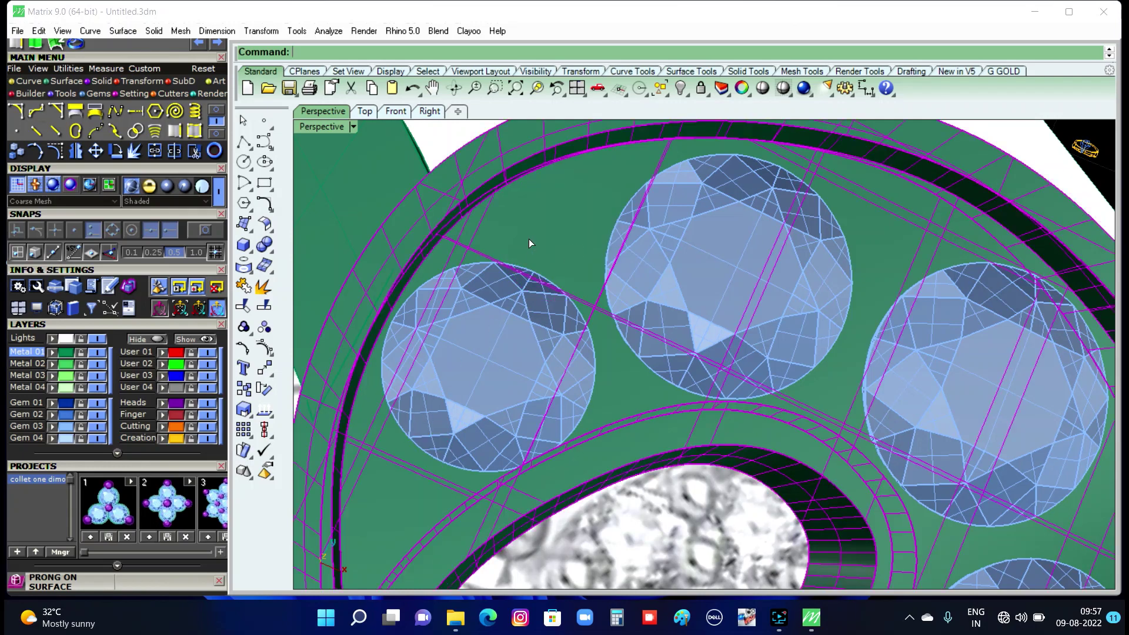
key("Return")
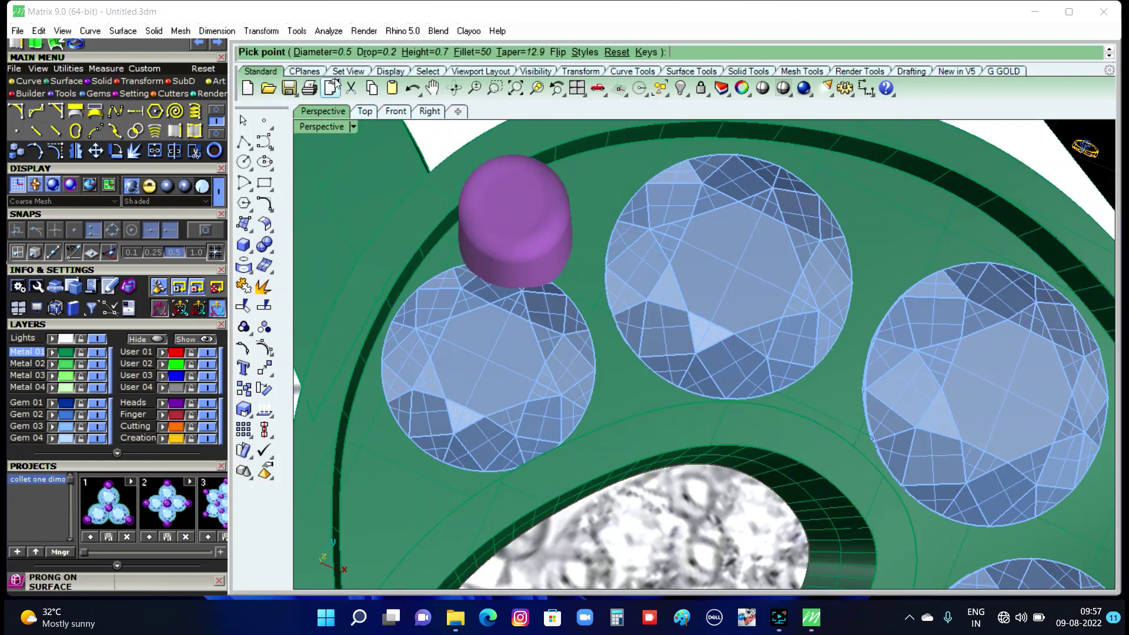
Set the prong diameter to 0.45 and place three prongs around the lower-left and upper stones.
left_click(331, 56)
type("4")
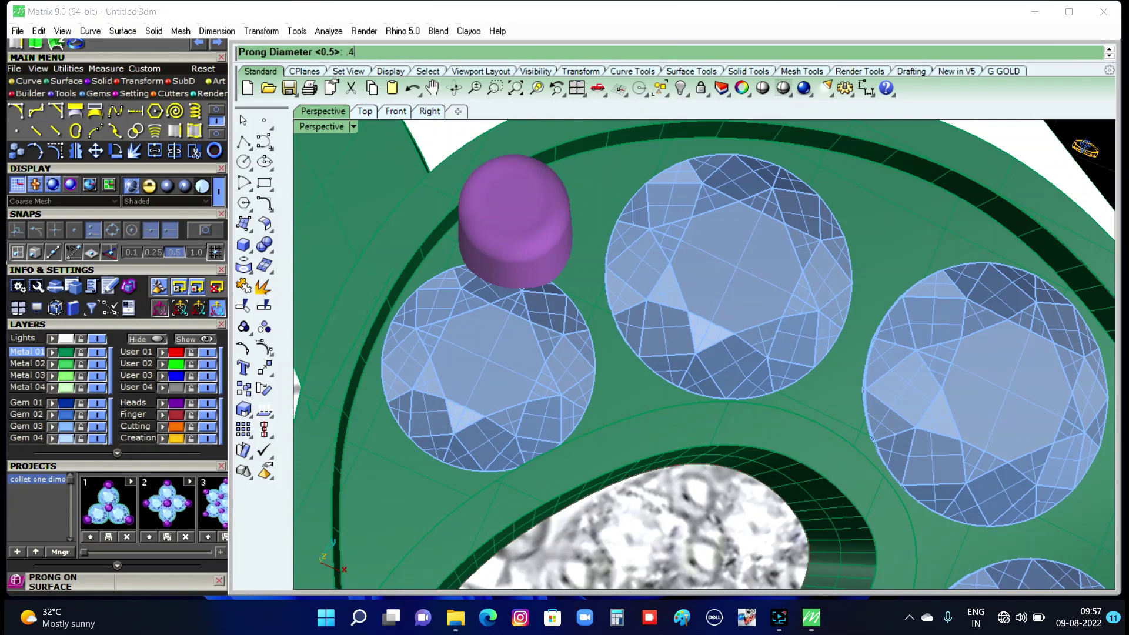
type("5")
key("Return")
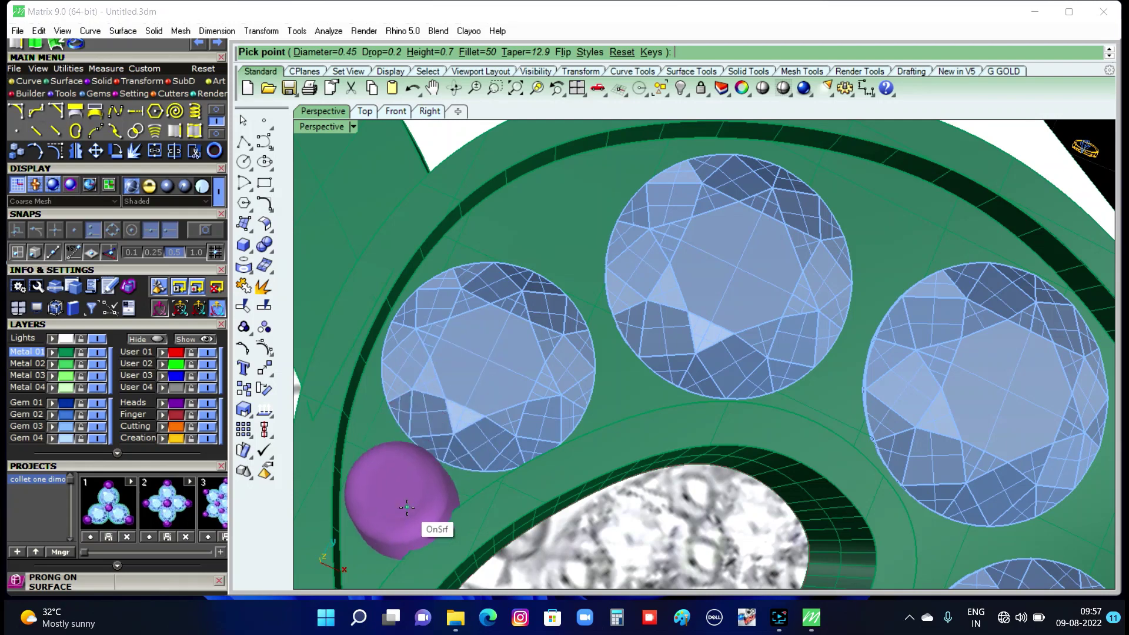
left_click(398, 474)
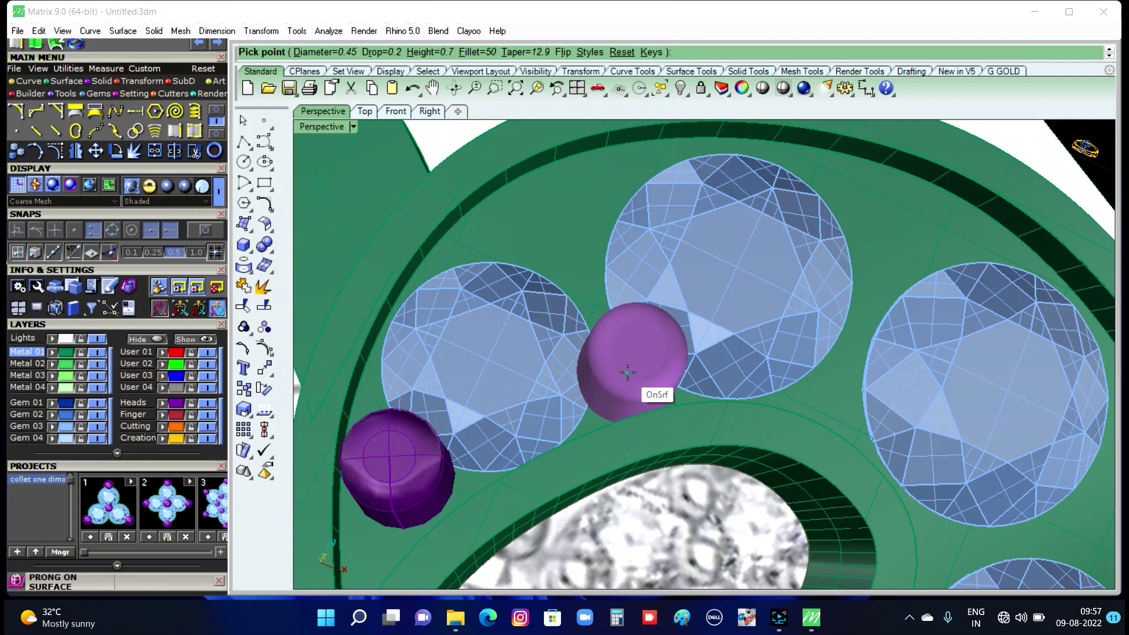
left_click(628, 373)
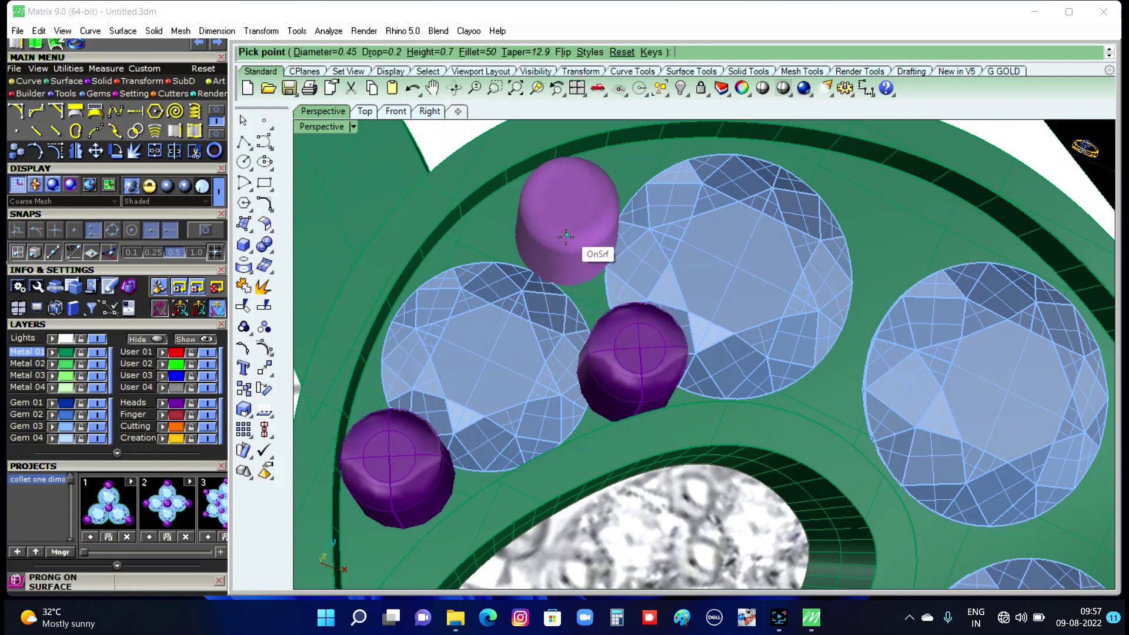
left_click(564, 241)
scroll(506, 326, "down", 4)
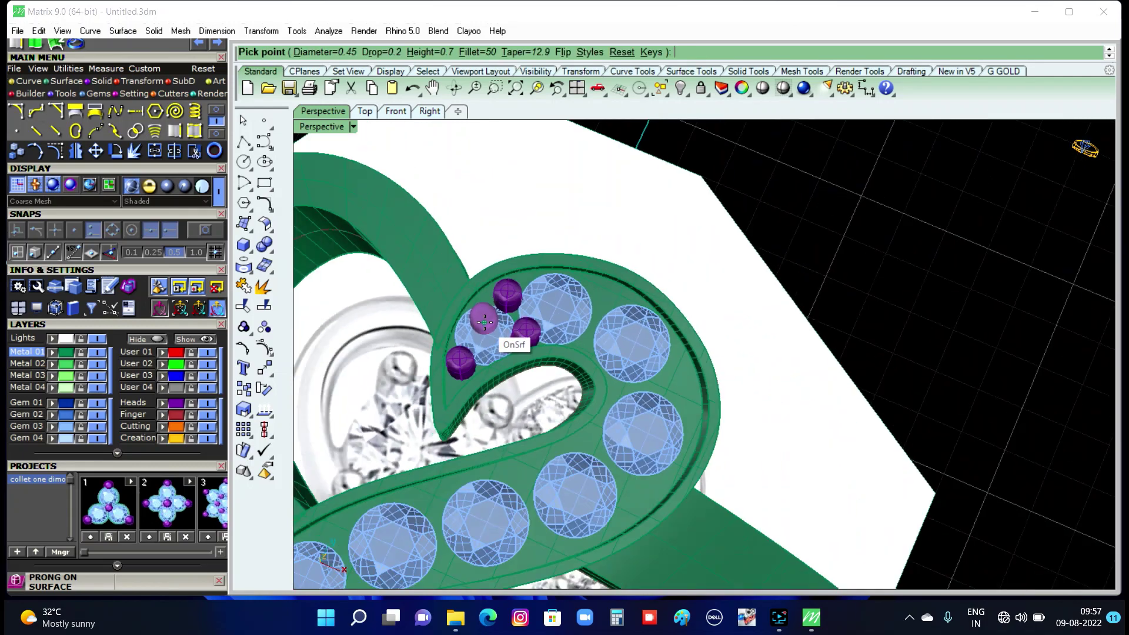
scroll(605, 294, "up", 4)
Switch to a 0.55 prong diameter and place two larger prongs between the next stones.
left_click(344, 53)
type(".55")
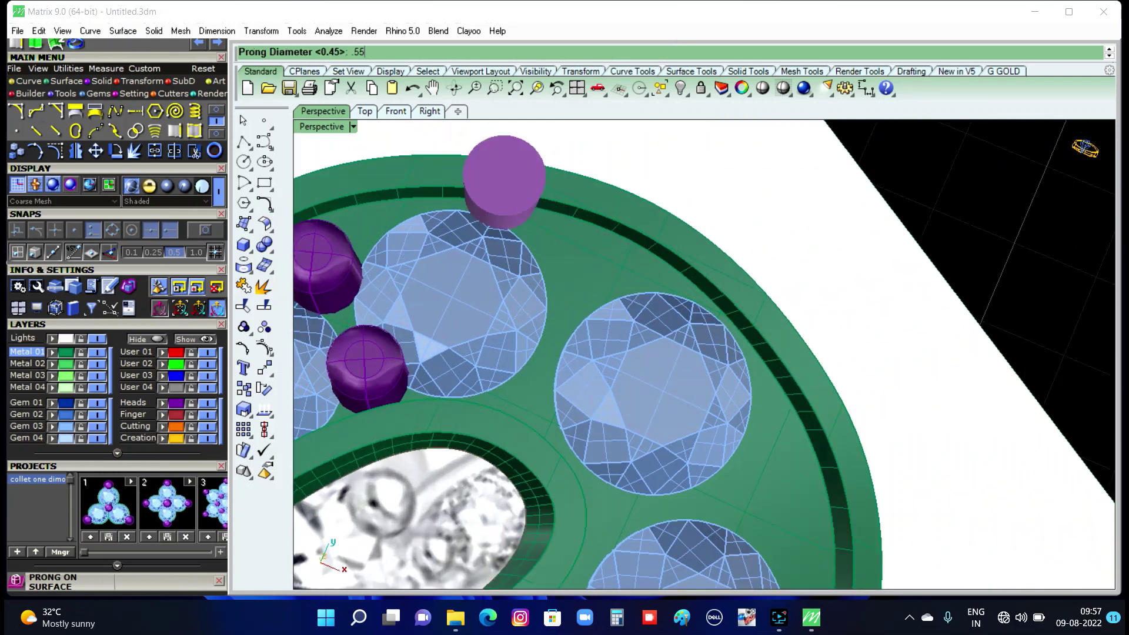
key("Return")
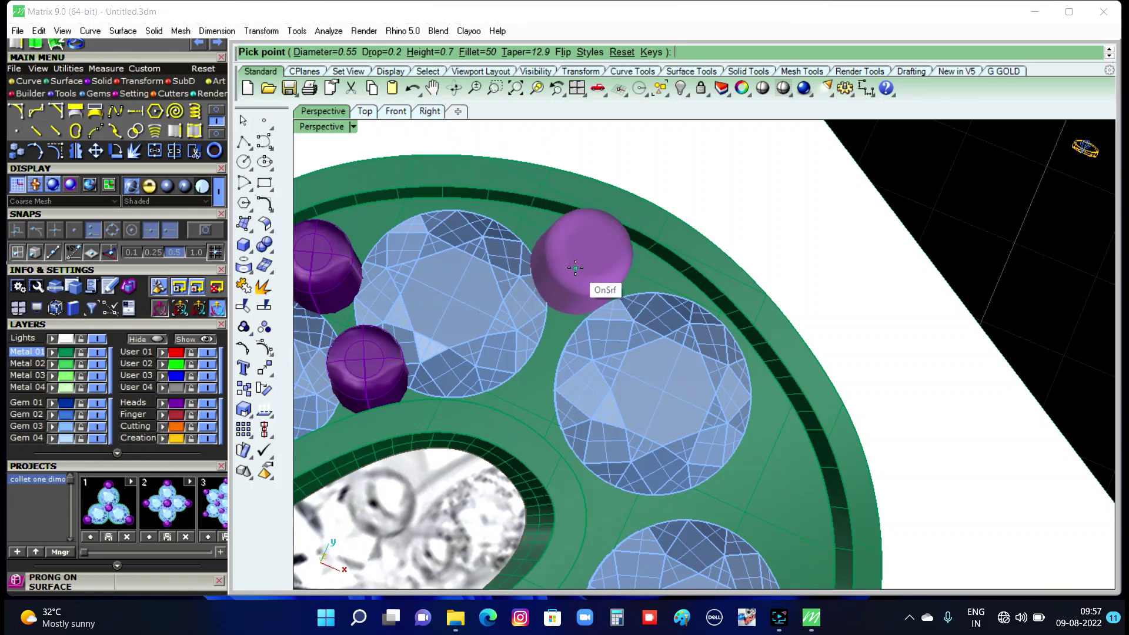
left_click(576, 273)
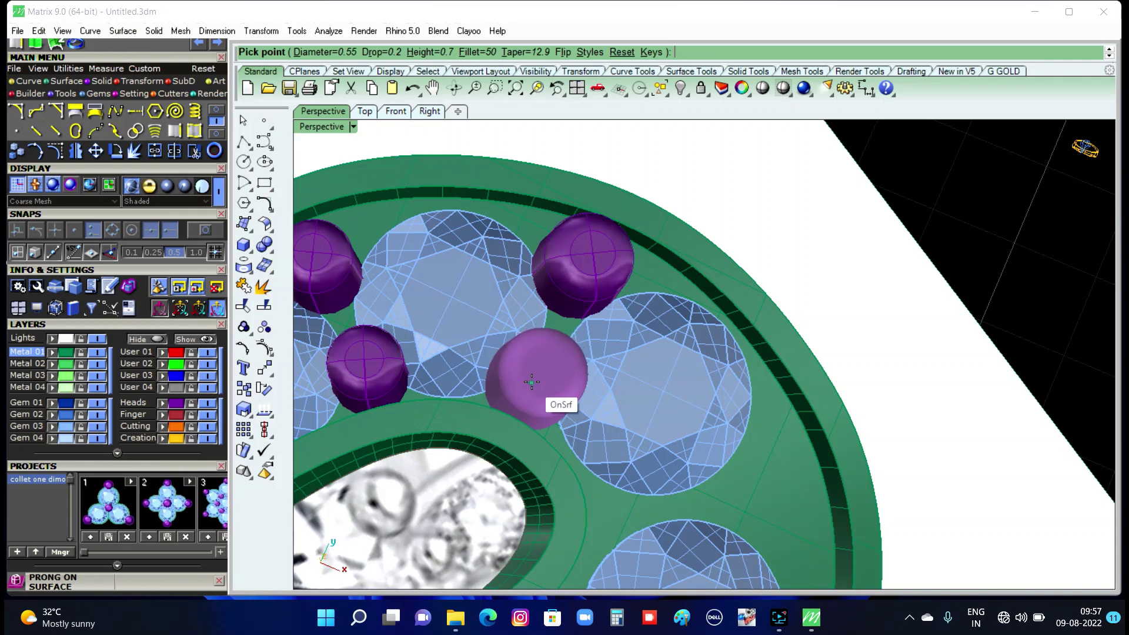
left_click(532, 382)
right_click_drag(547, 376, 647, 404)
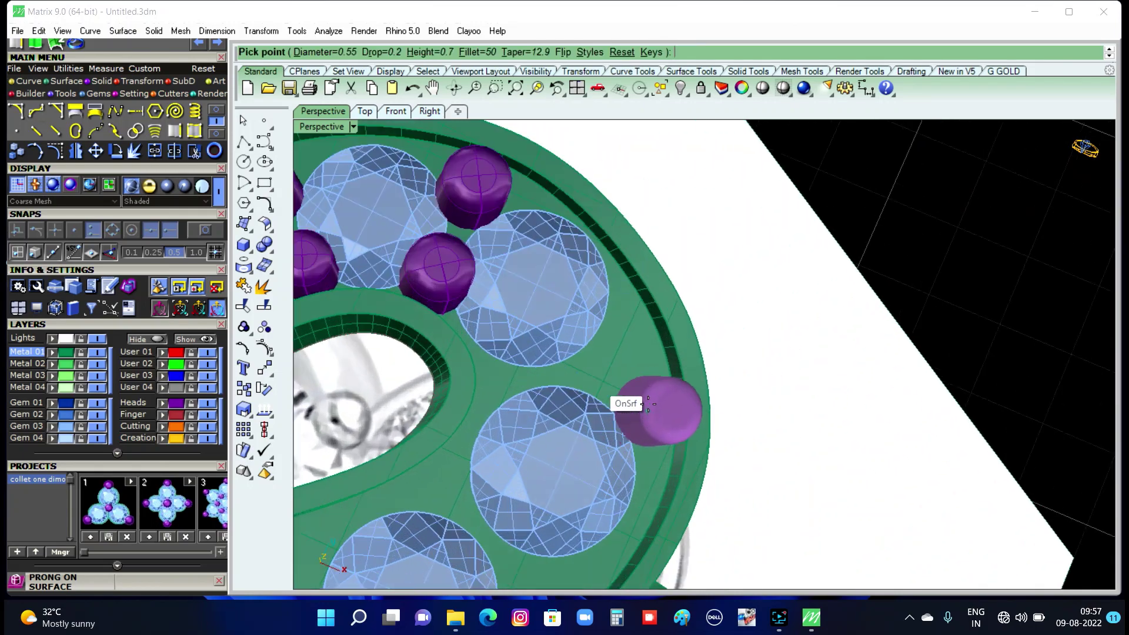
Change the prong diameter to 0.6 while viewing the ring from a tilted side angle.
left_click(324, 53)
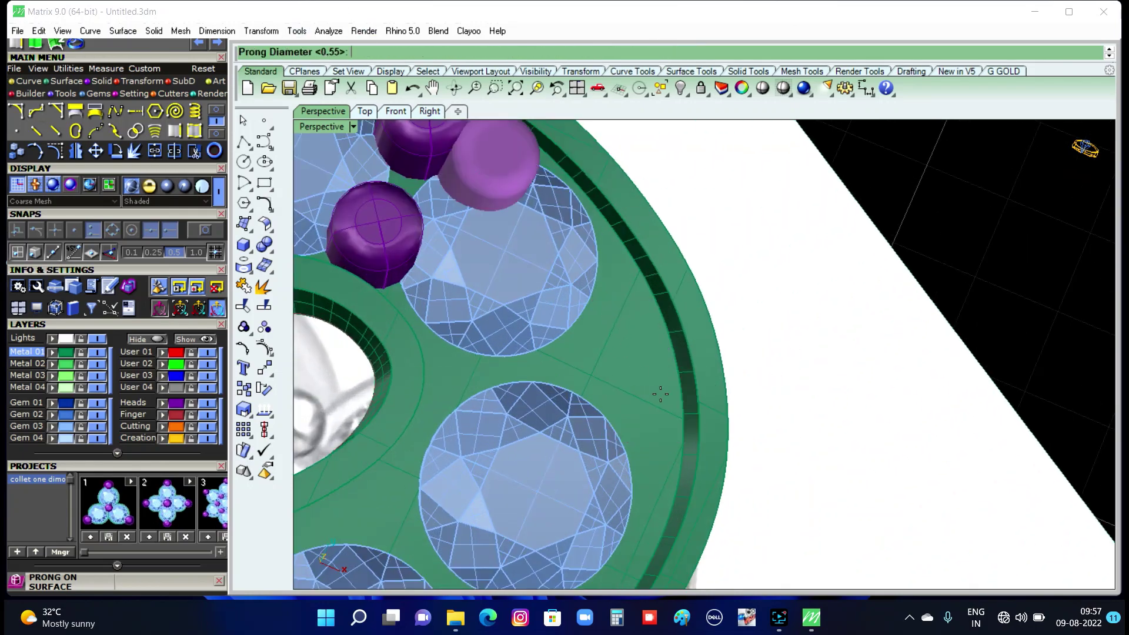
scroll(576, 349, "down", 4)
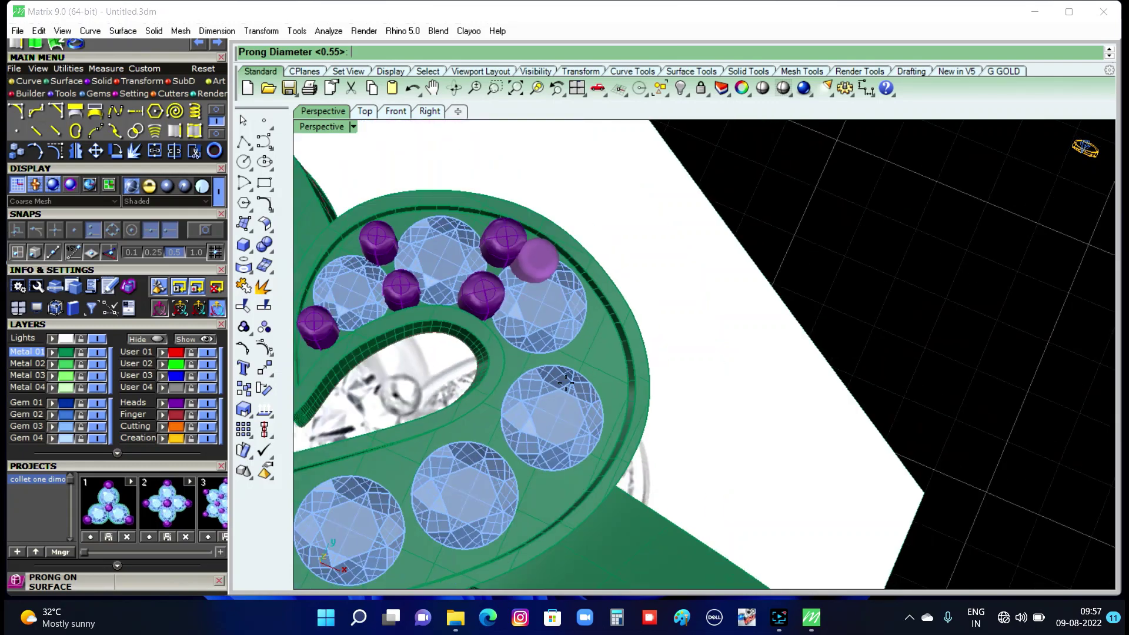
scroll(593, 353, "down", 4)
mouse_move(592, 353)
right_mouse_down()
mouse_move(603, 266)
mouse_move(581, 271)
right_mouse_up()
type(".6")
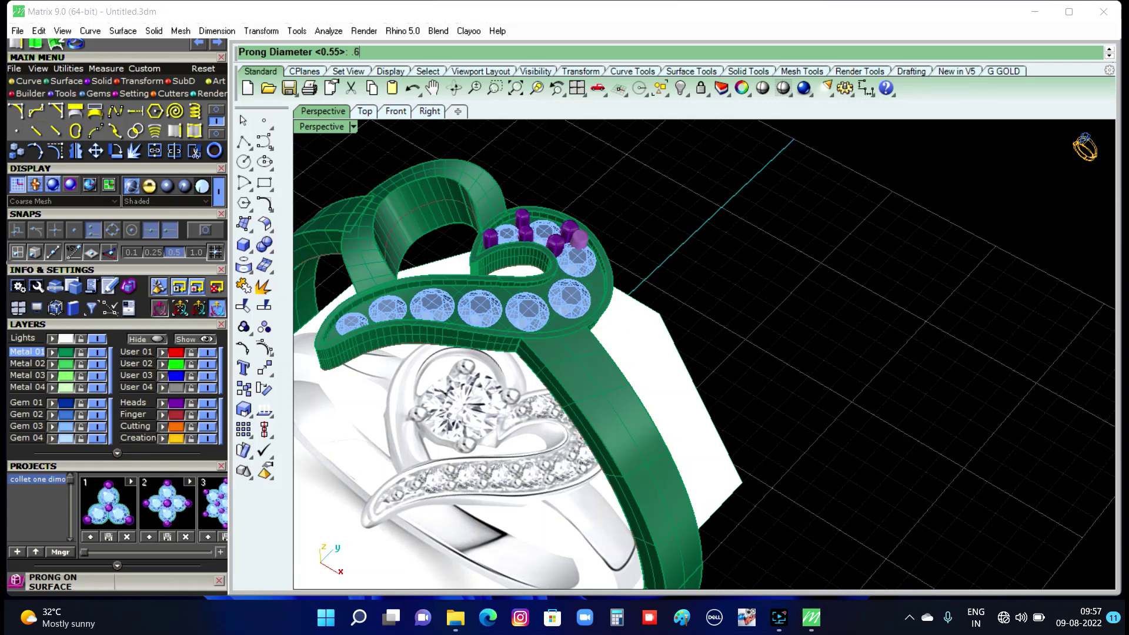
key("Return")
scroll(586, 290, "up", 2)
scroll(588, 288, "up", 2)
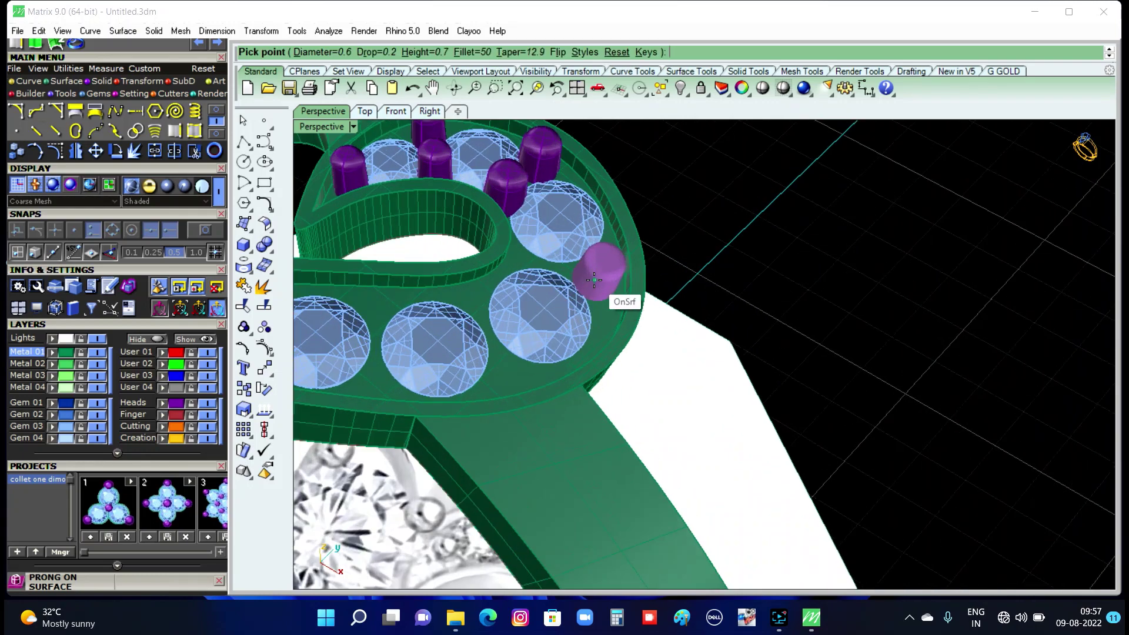
scroll(593, 276, "up", 2)
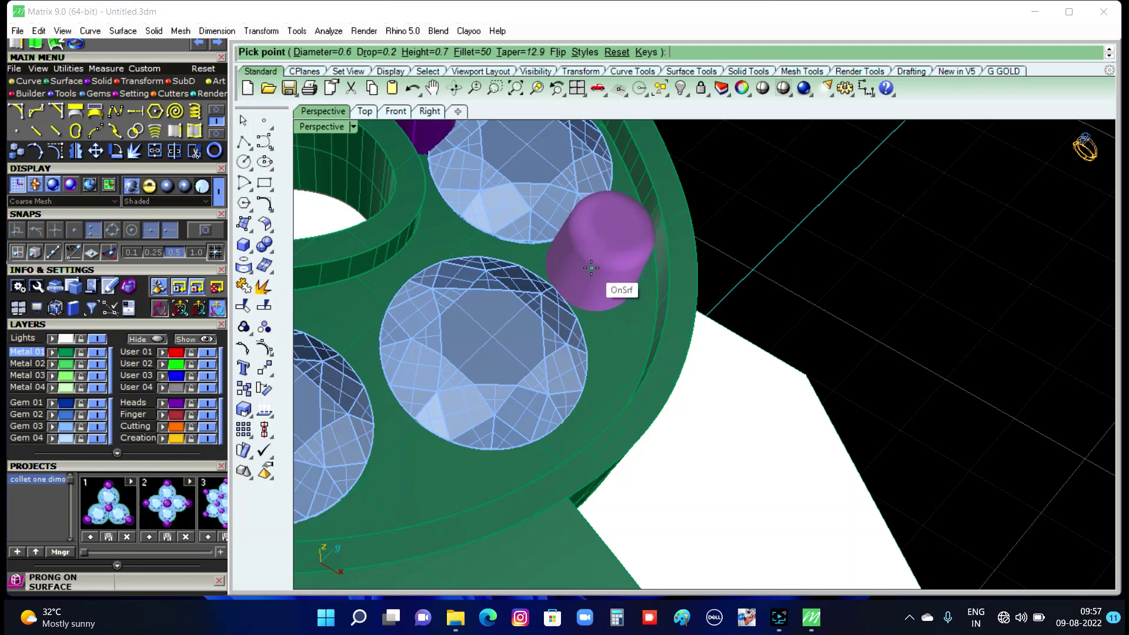
Place the last 0.6 prongs between the channel stones and beside the lower stones.
left_click(591, 268)
scroll(594, 276, "down", 3)
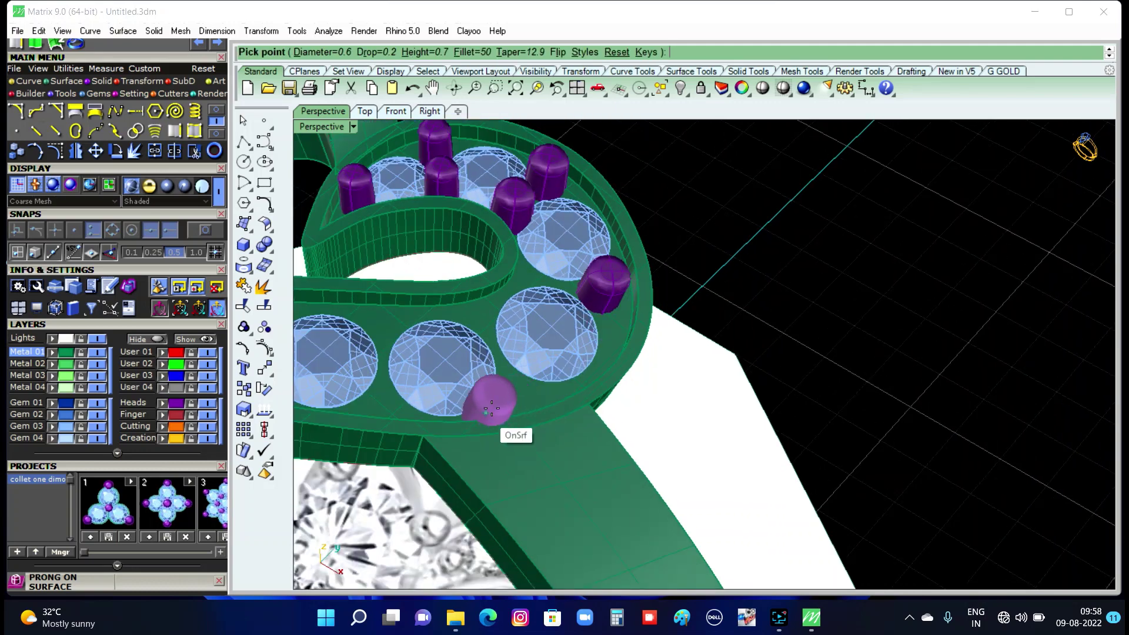
scroll(506, 402, "up", 2)
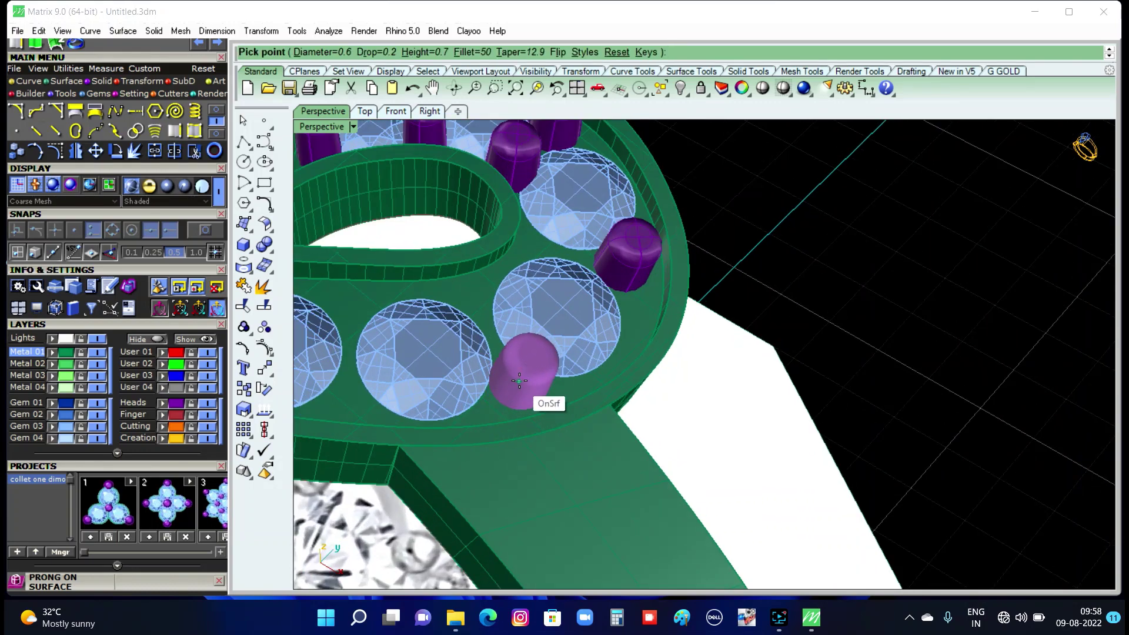
left_click(519, 381)
scroll(518, 379, "down", 3)
scroll(474, 381, "up", 3)
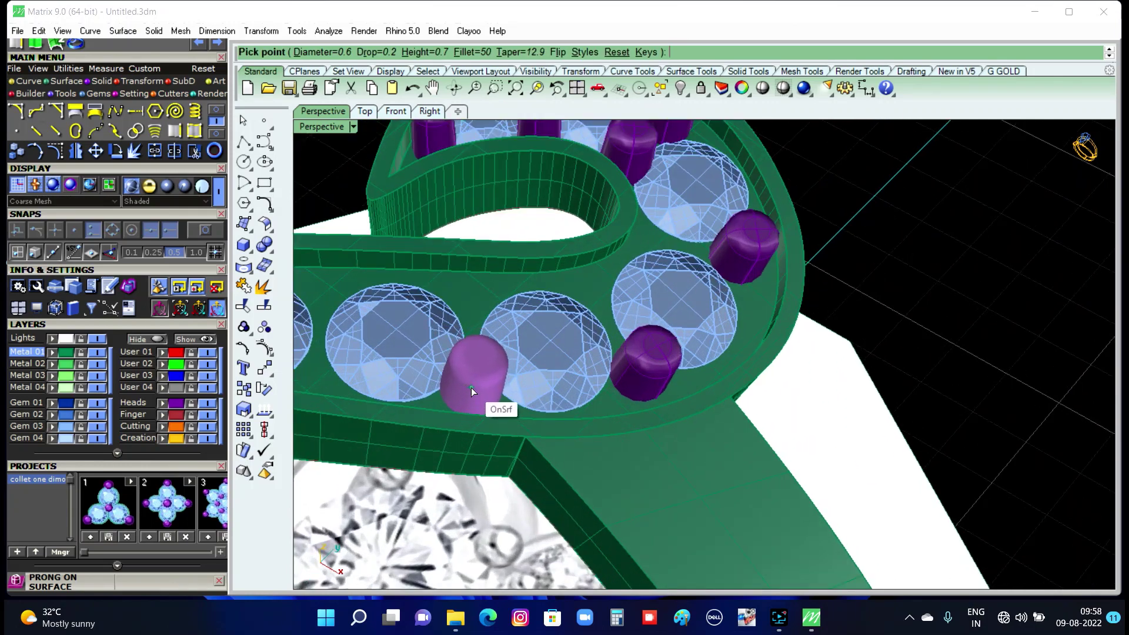
scroll(471, 388, "down", 2)
scroll(517, 353, "down", 2)
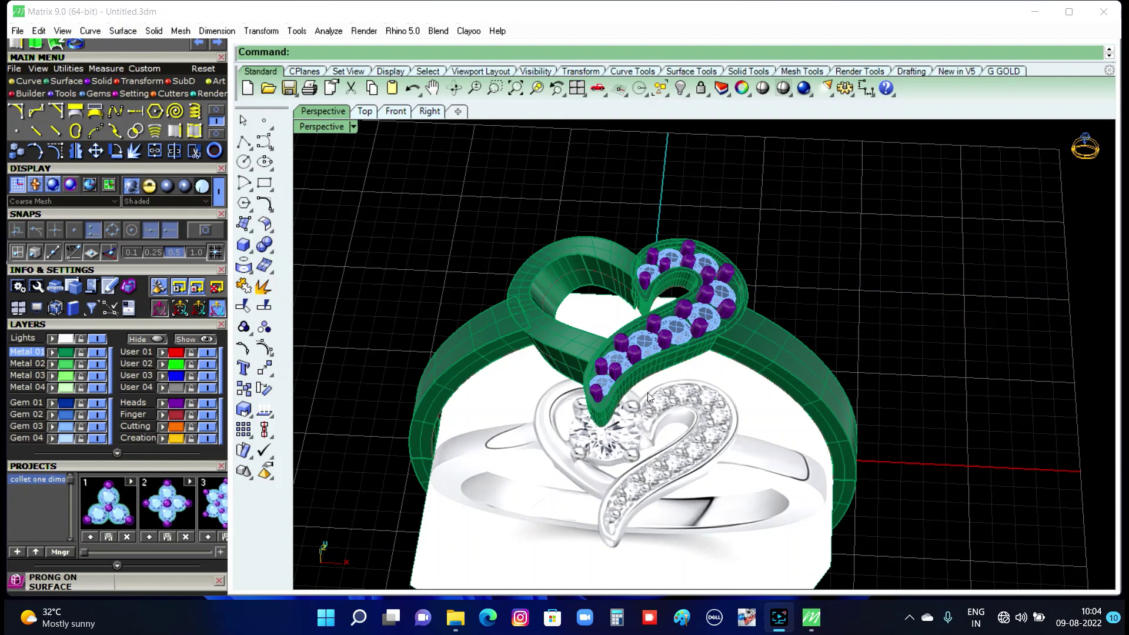
Extract the swirl channel's wall from the heart polysurface with ExtractSrf, choosing the correct surface.
scroll(694, 480, "up", 3)
scroll(694, 481, "up", 2)
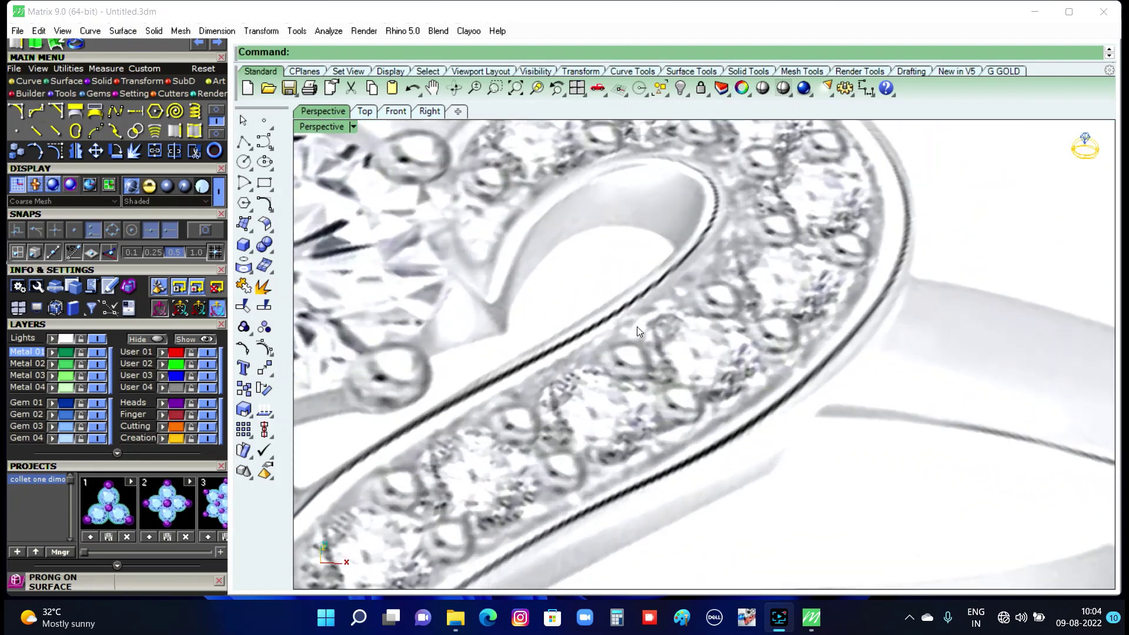
scroll(662, 282, "down", 3)
scroll(662, 282, "down", 2)
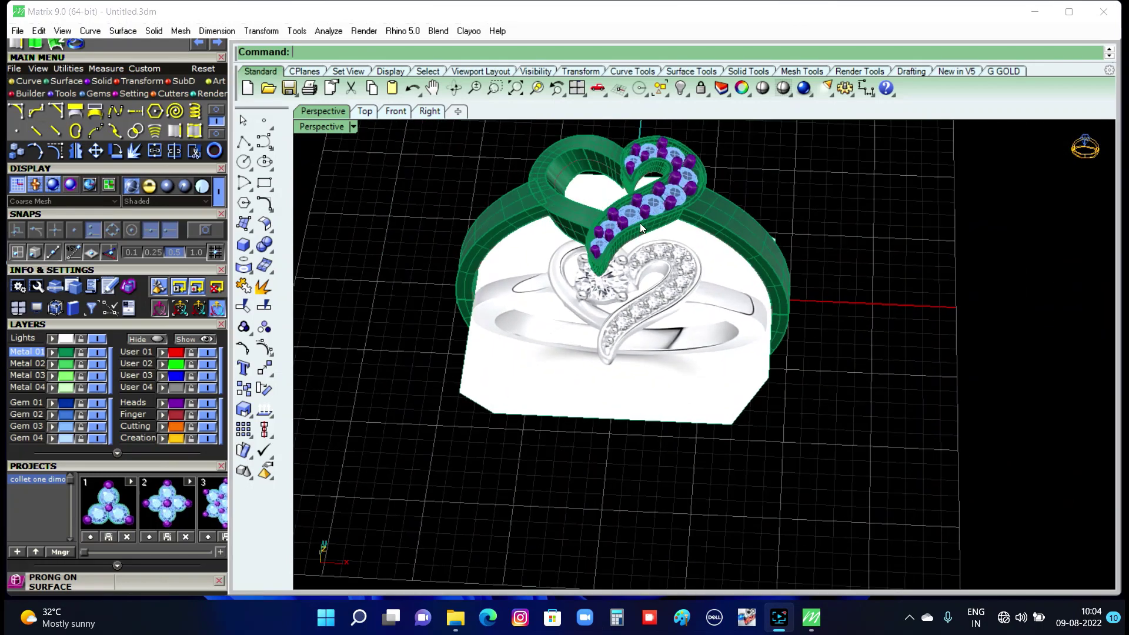
scroll(640, 218, "up", 2)
scroll(640, 206, "up", 2)
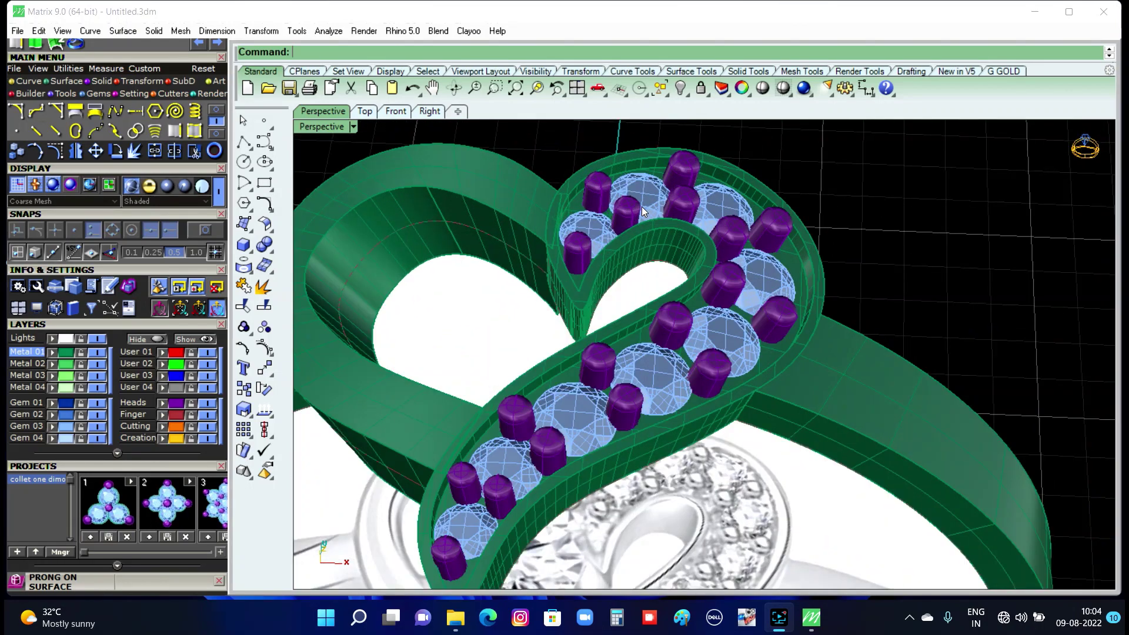
type("Extra")
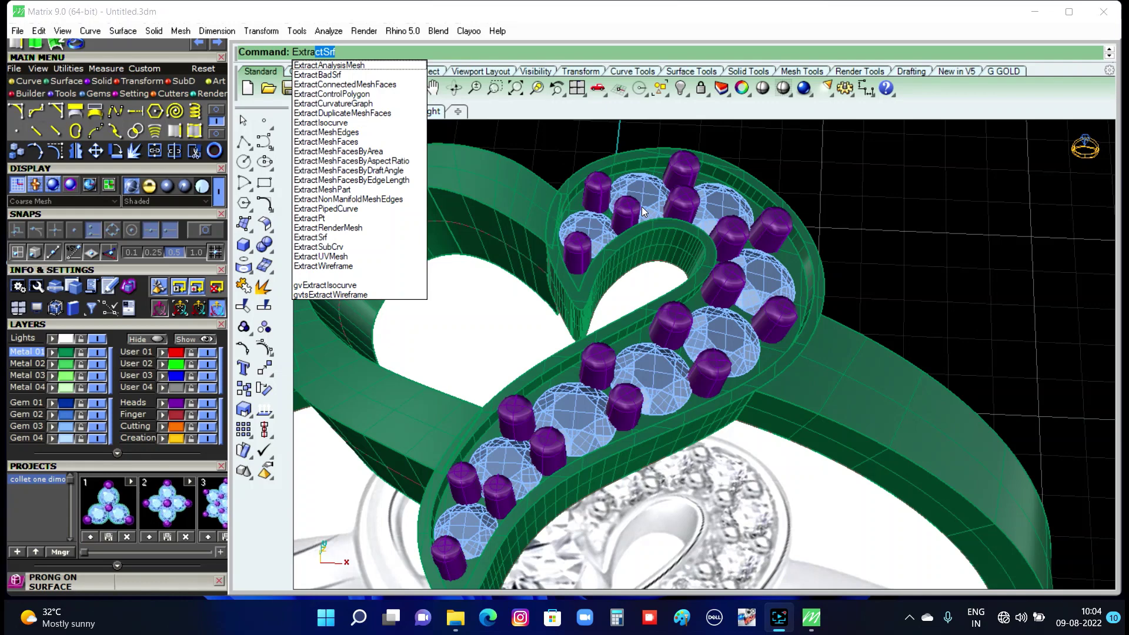
key("Return")
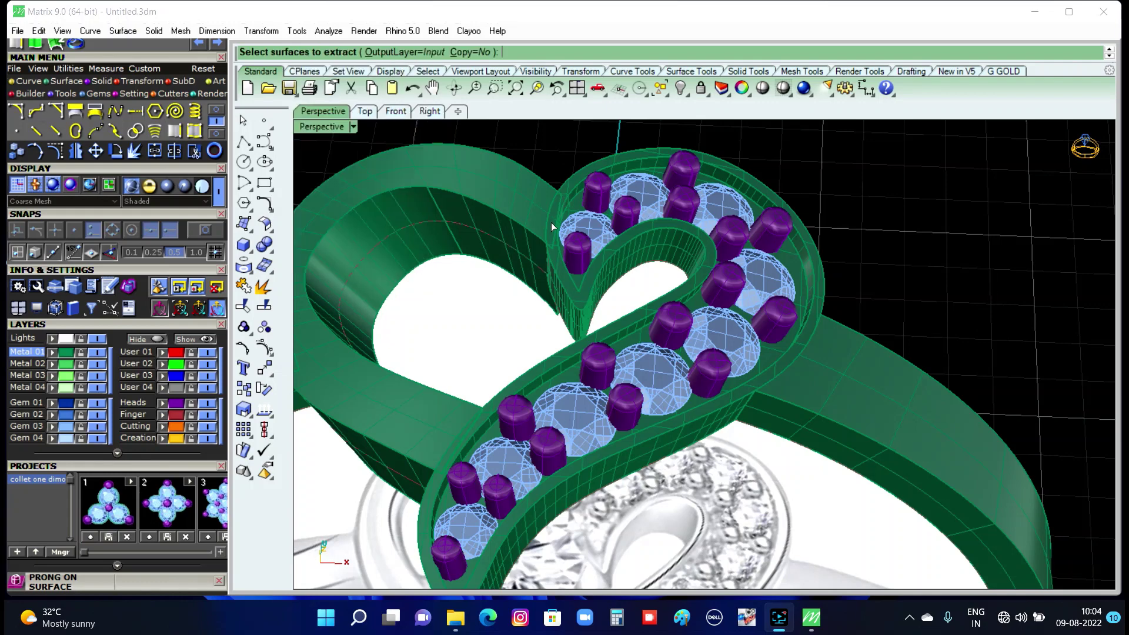
left_click(551, 231)
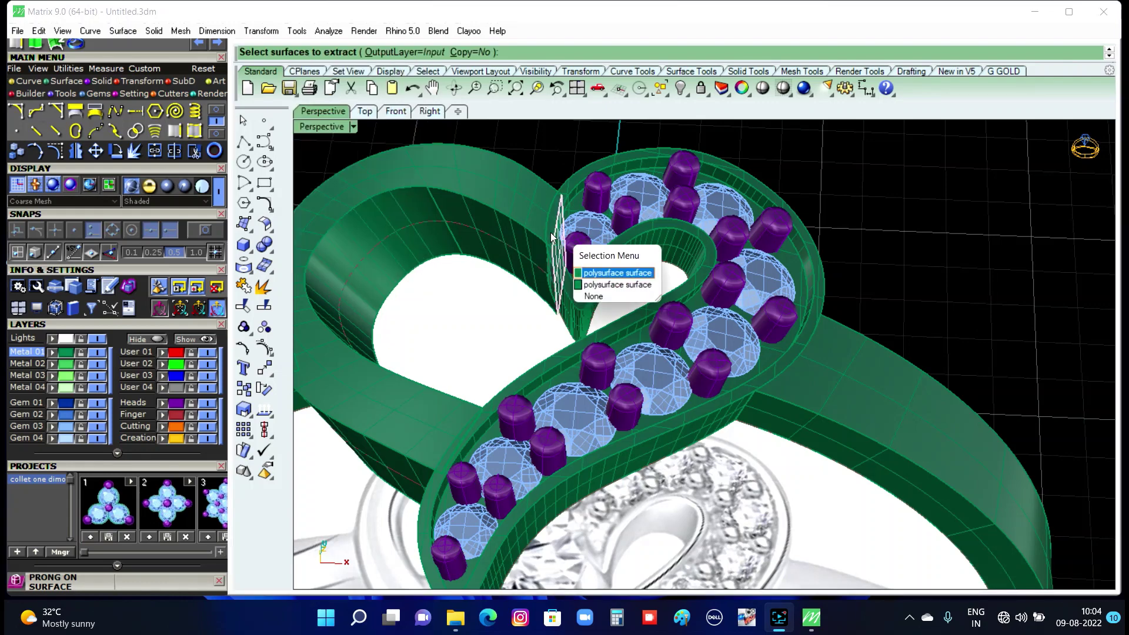
left_click(614, 295)
scroll(696, 279, "up", 5)
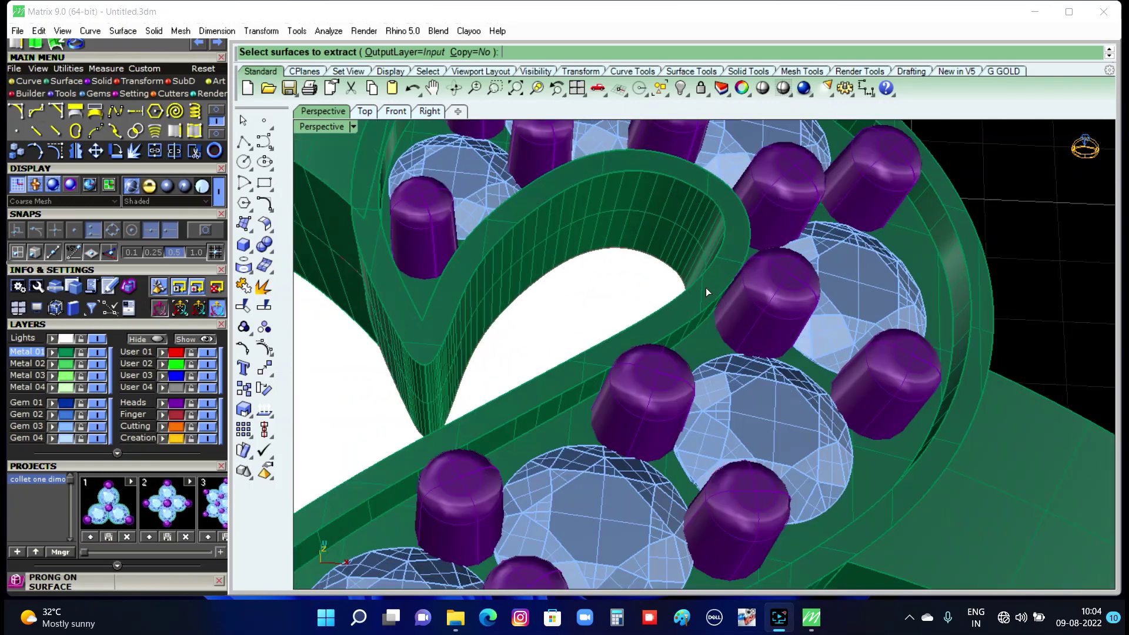
left_click(706, 287)
scroll(706, 288, "down", 5)
key("Return")
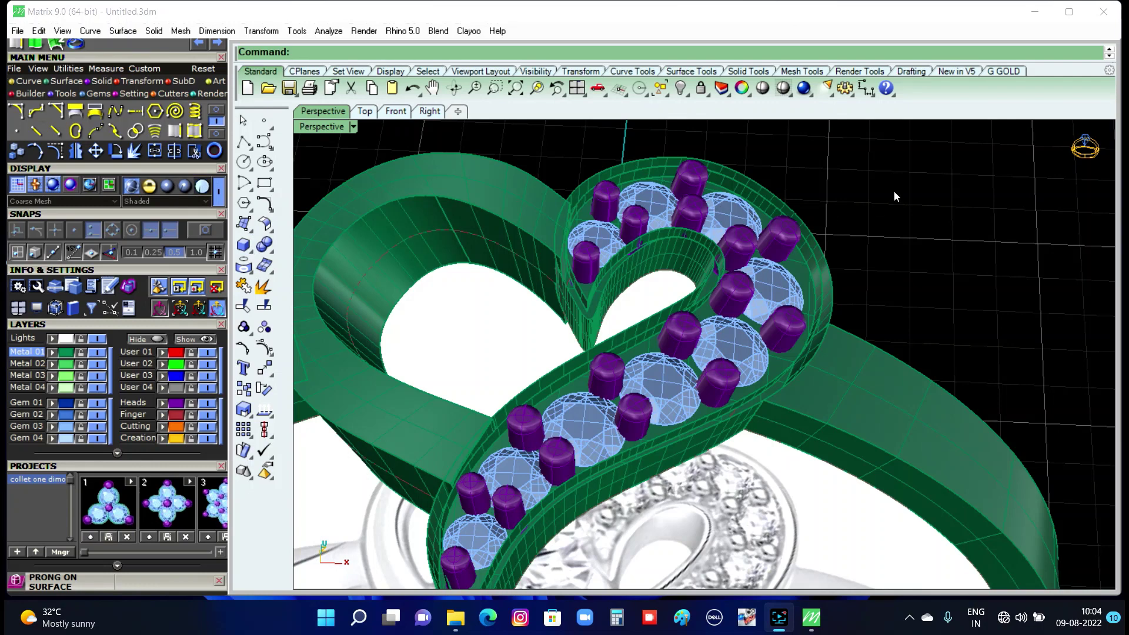
type("Bl")
type("endSrf")
Create a blend surface between the heart channel's outer edge and inner edge.
key("Return")
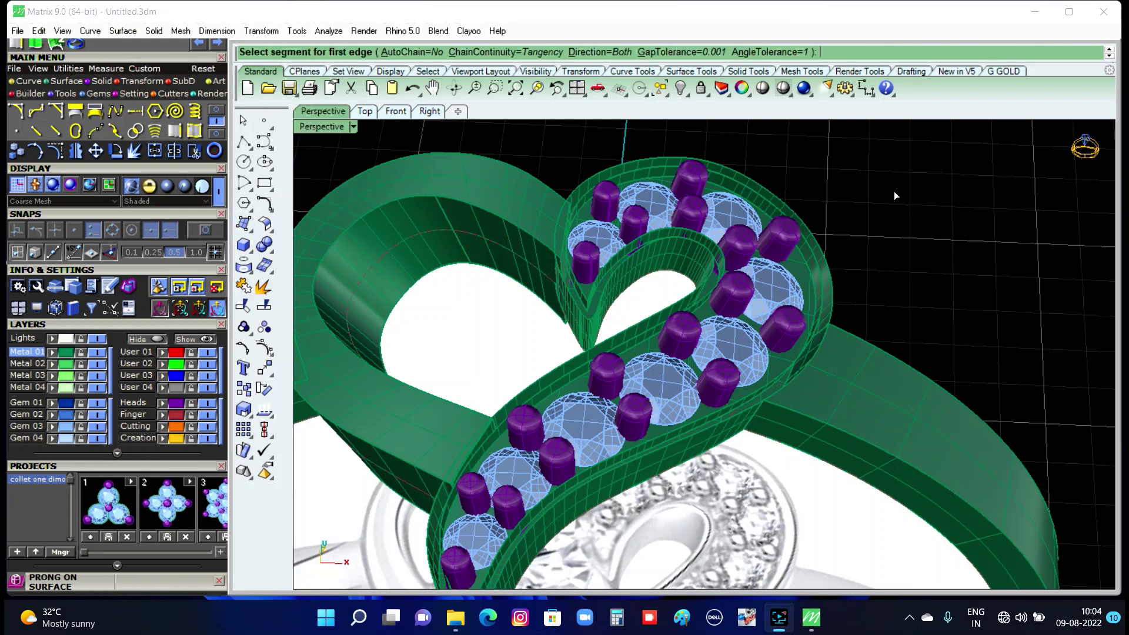
left_click(789, 207)
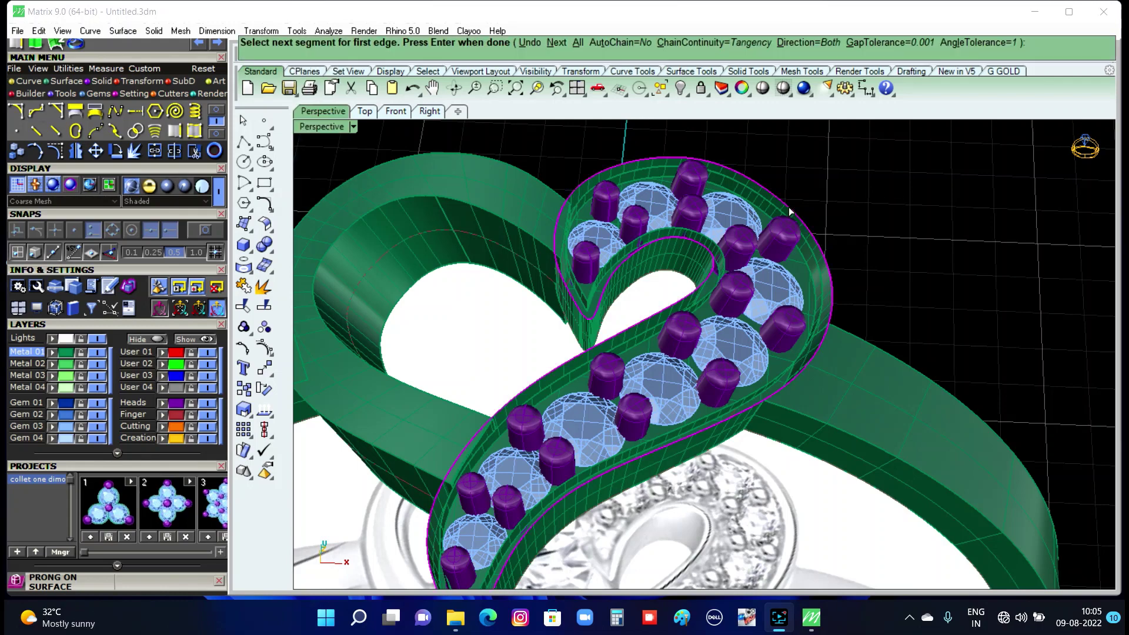
key("Return")
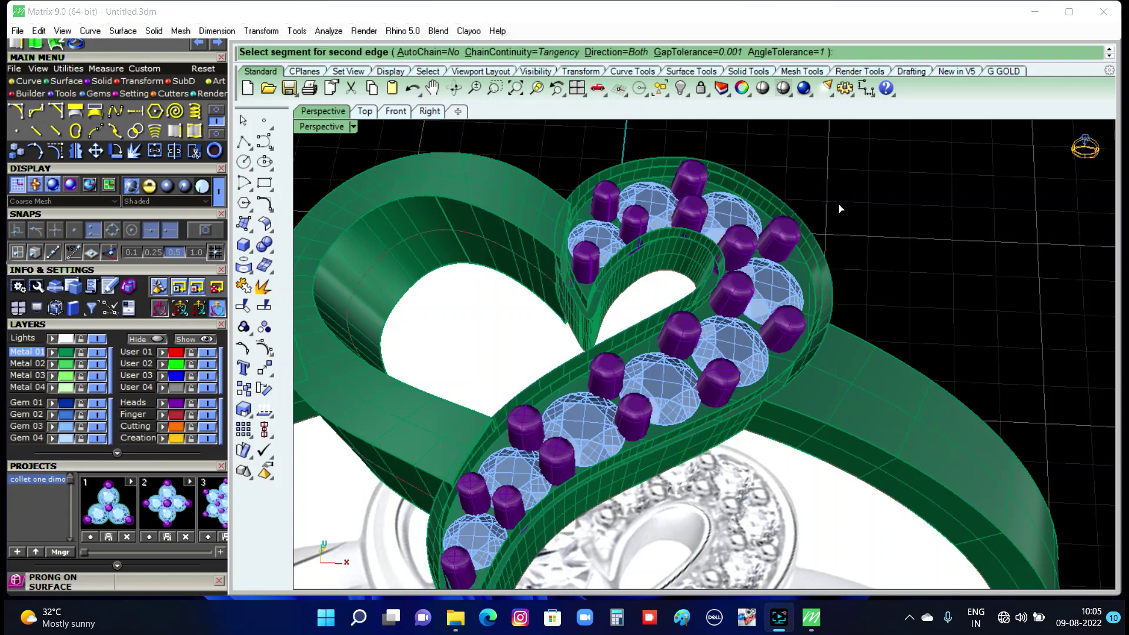
scroll(593, 266, "up", 3)
scroll(589, 276, "up", 2)
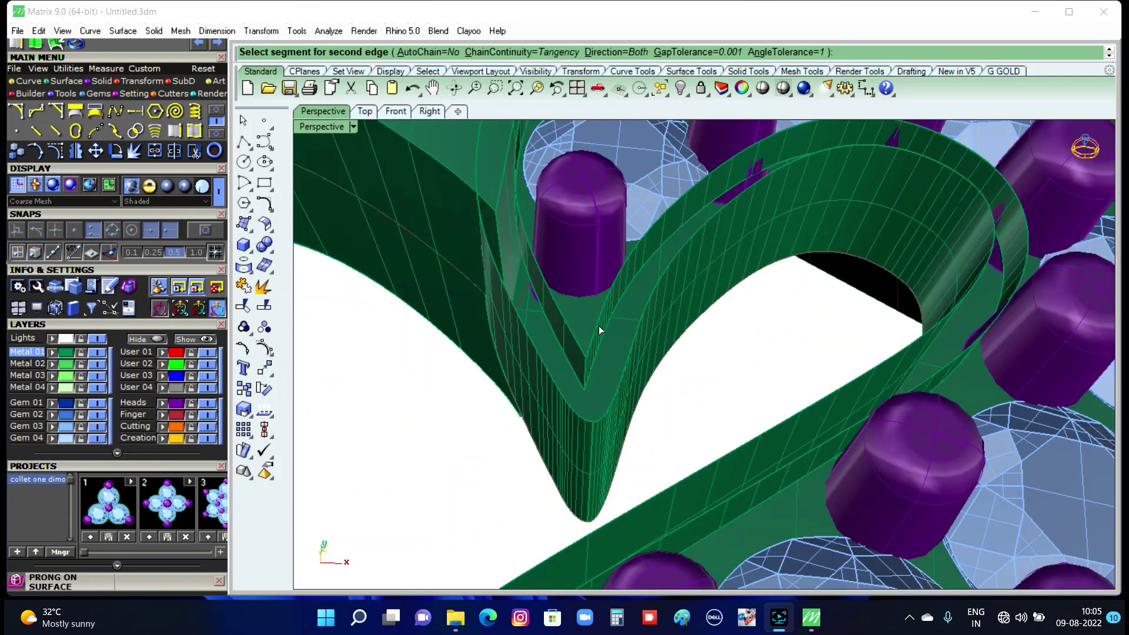
left_click(596, 326)
key("Return")
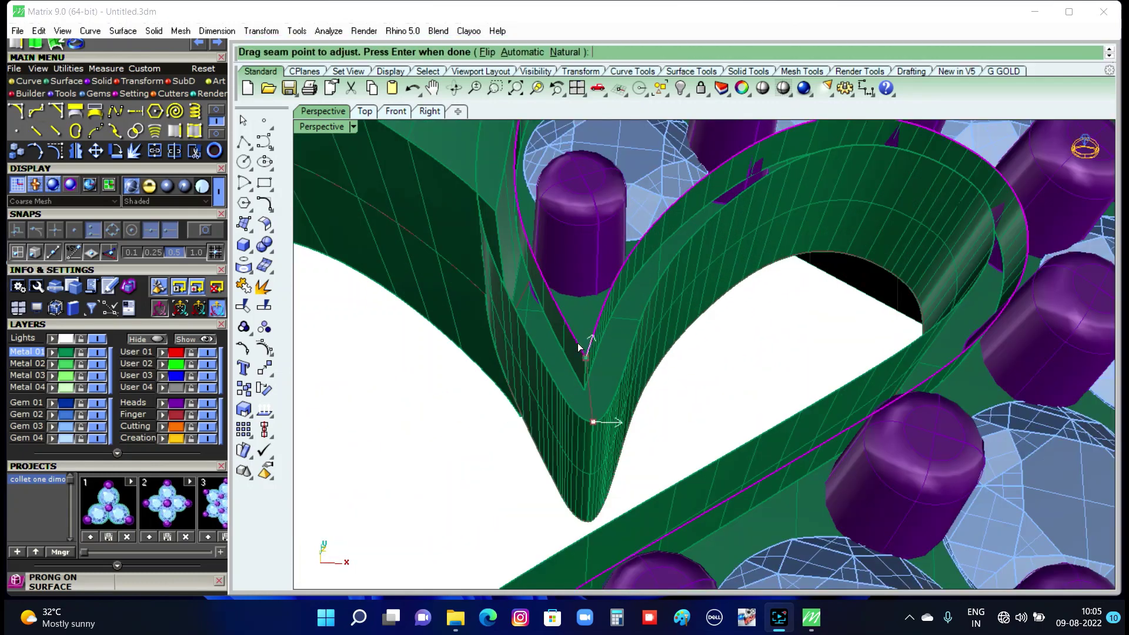
key("Return")
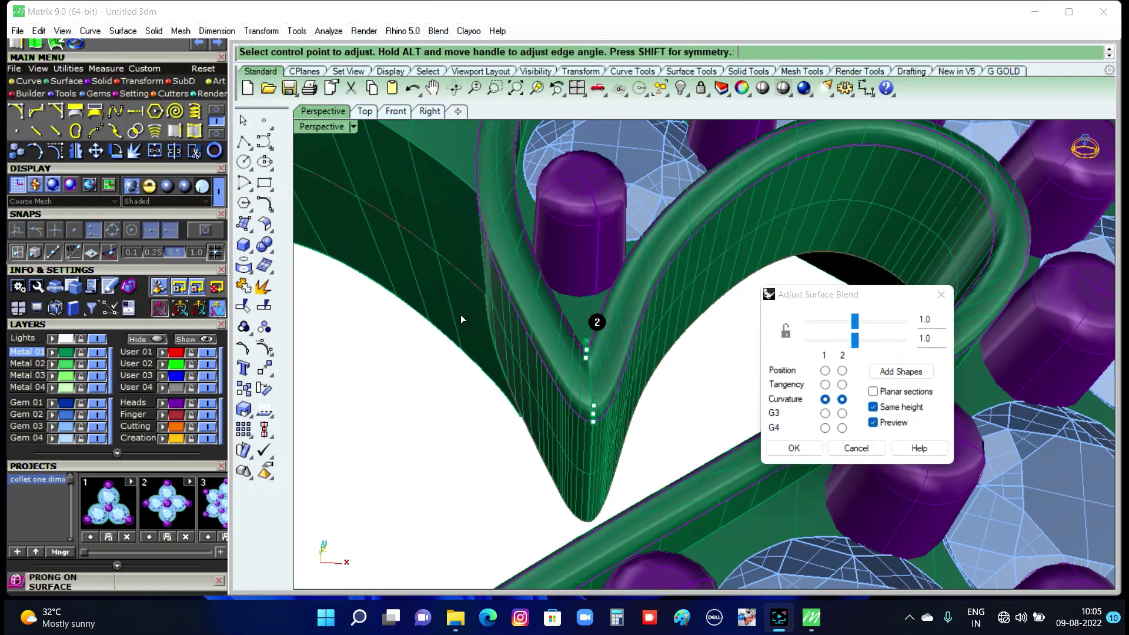
Lower the curvature blend's bulge to 0.678 and orbit to inspect the result.
scroll(475, 316, "down", 4)
scroll(475, 315, "down", 2)
right_click_drag(562, 428, 580, 404)
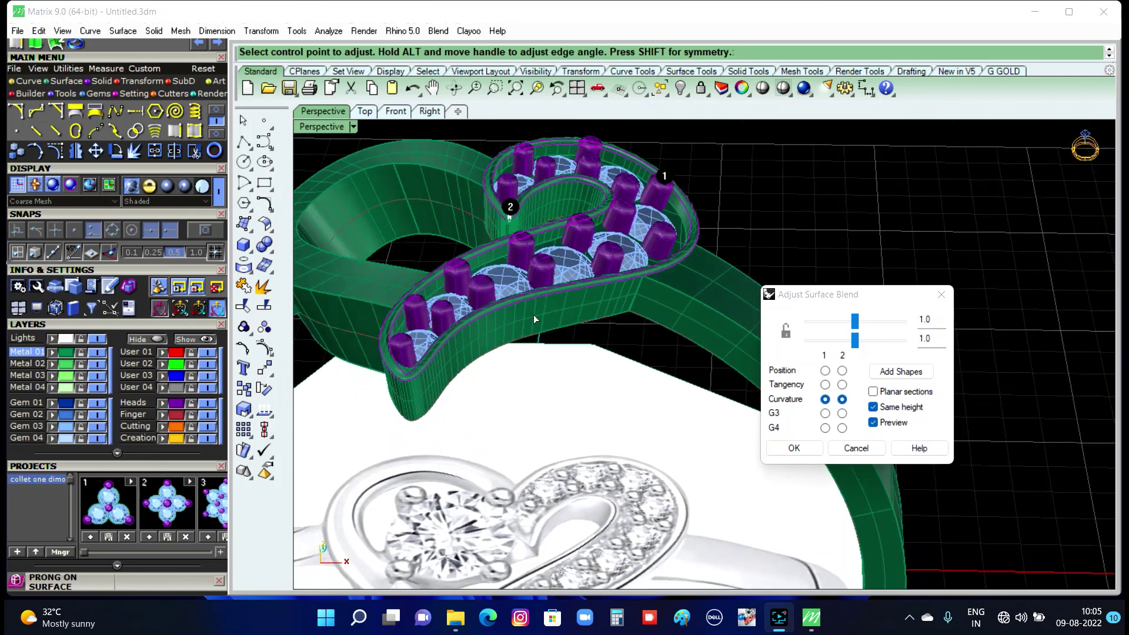
scroll(534, 316, "up", 5)
scroll(711, 229, "down", 5)
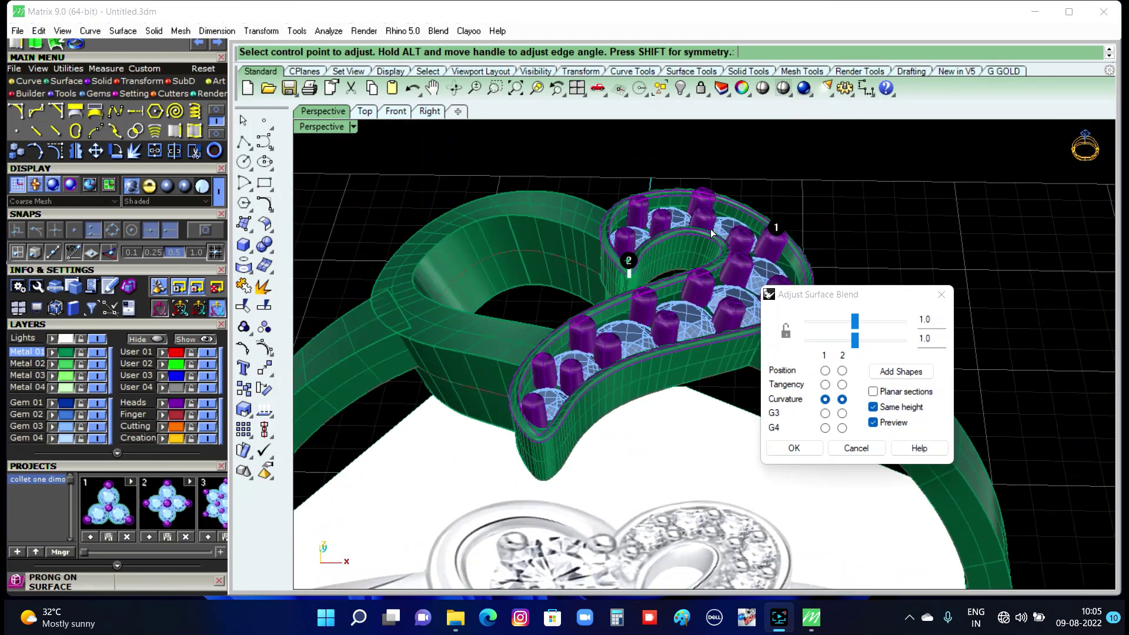
scroll(700, 238, "up", 3)
scroll(699, 239, "up", 3)
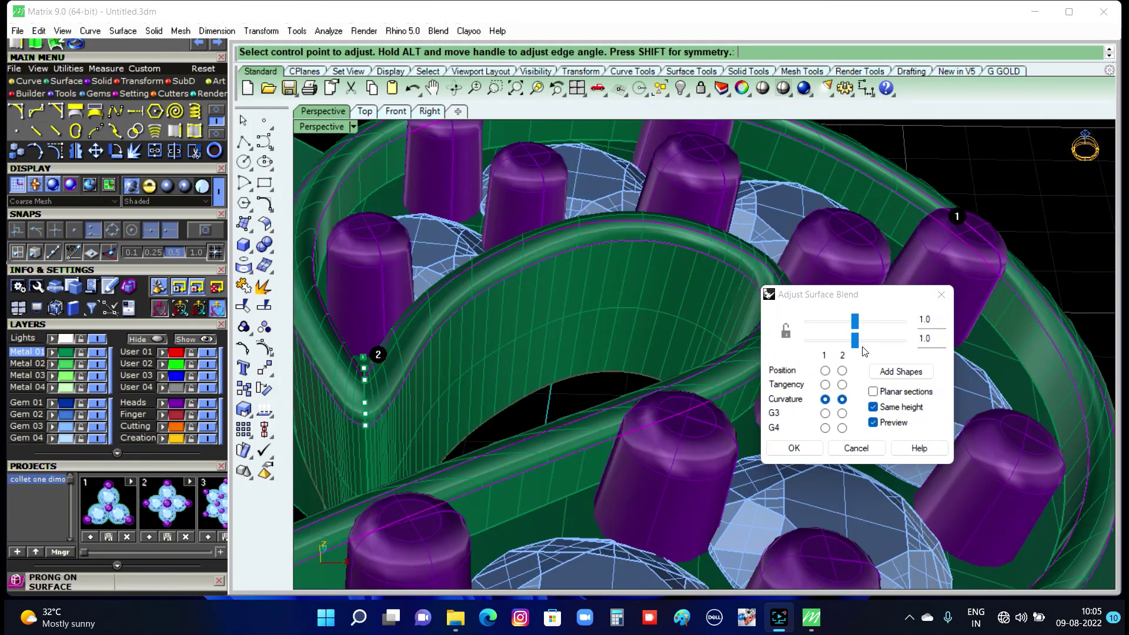
mouse_move(854, 341)
left_mouse_down()
mouse_move(838, 342)
mouse_move(841, 322)
left_mouse_up()
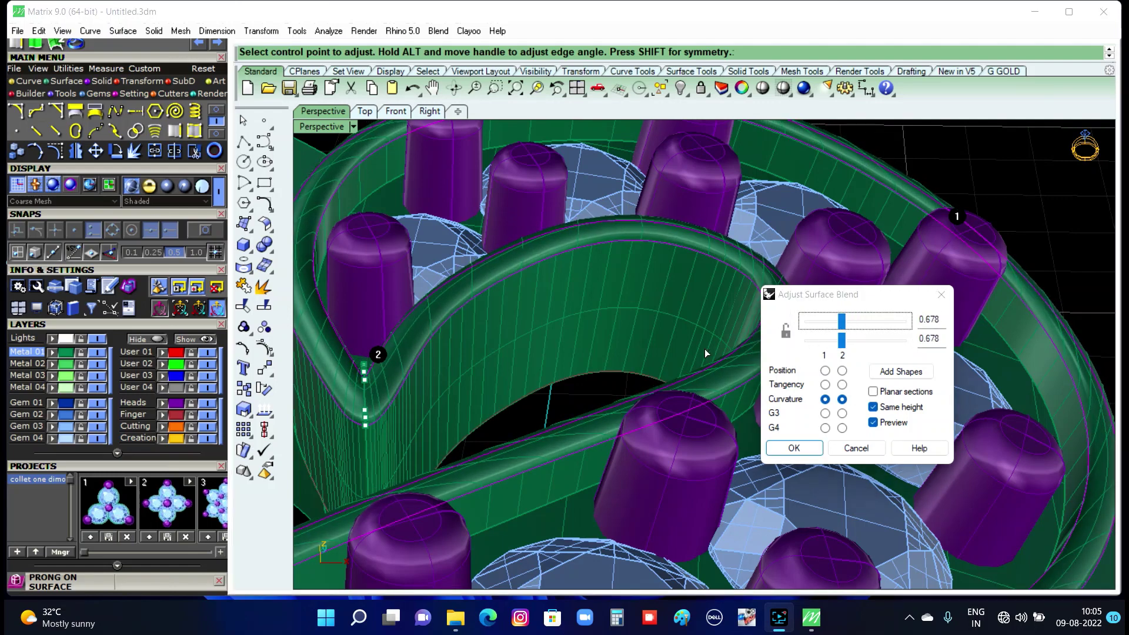
scroll(552, 311, "down", 5)
right_click_drag(552, 310, 542, 345)
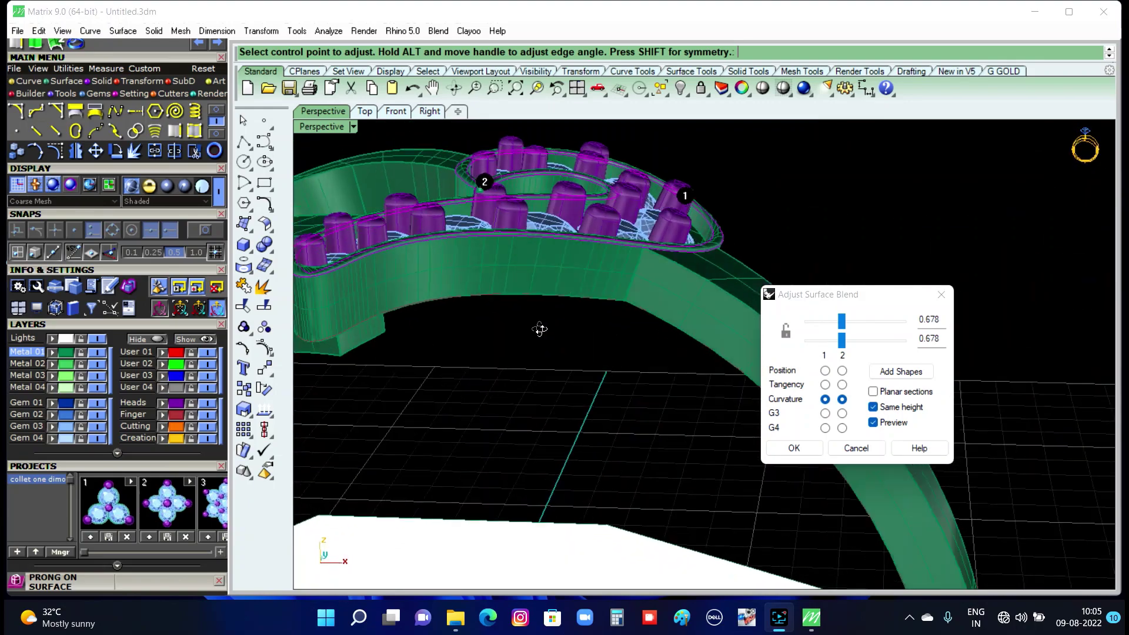
scroll(503, 344, "up", 3)
scroll(503, 344, "up", 3)
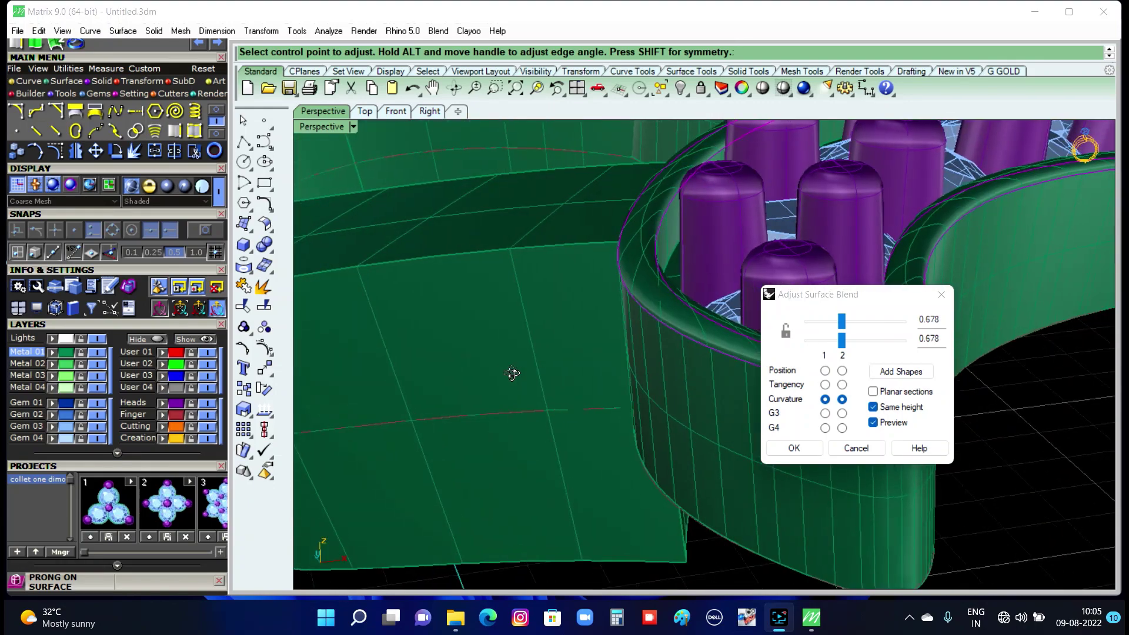
scroll(505, 372, "up", 2)
scroll(494, 376, "down", 5)
mouse_move(494, 376)
right_mouse_down()
mouse_move(557, 381)
mouse_move(509, 372)
mouse_move(510, 330)
right_mouse_up()
scroll(564, 393, "up", 3)
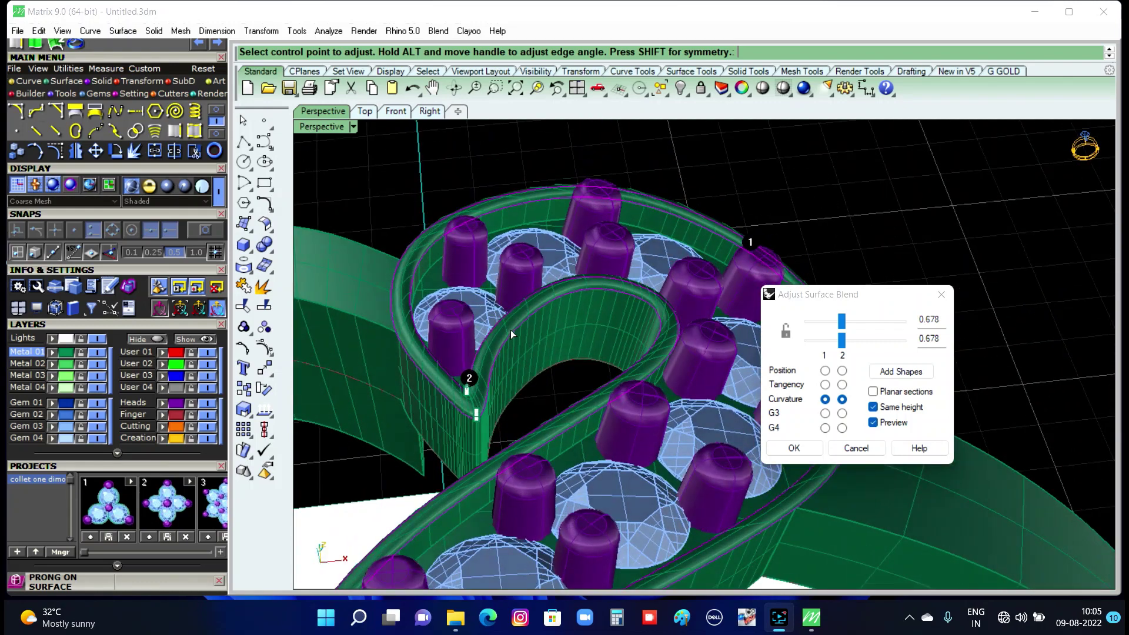
Accept the adjusted 0.678 blend surface on the heart channel.
left_click(804, 450)
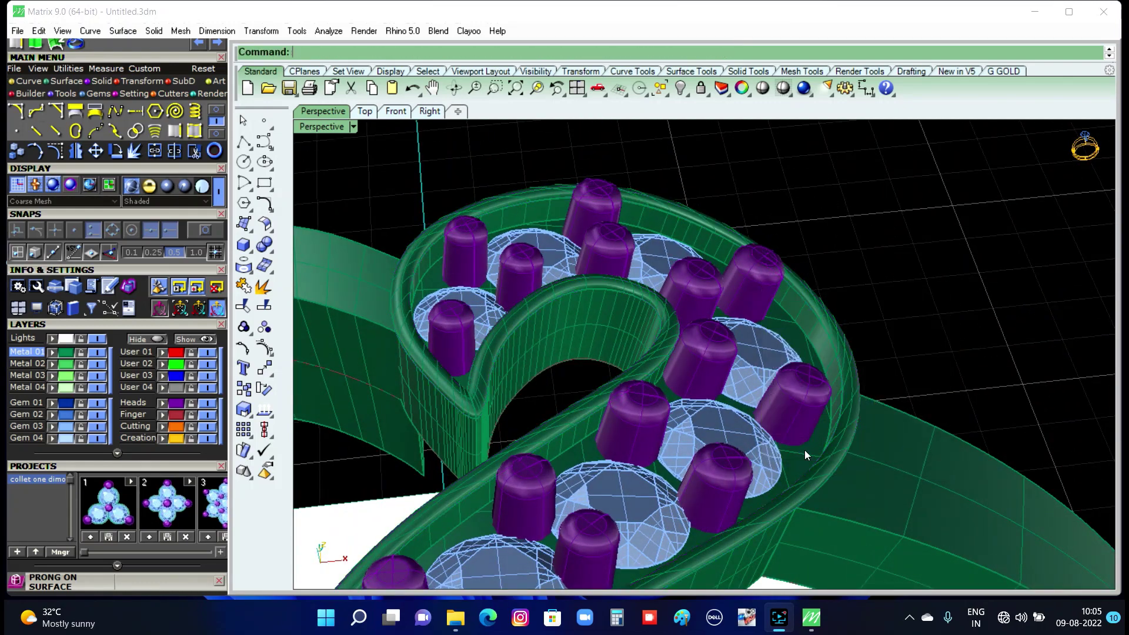
scroll(851, 277, "down", 5)
scroll(777, 355, "up", 5)
scroll(777, 355, "up", 1)
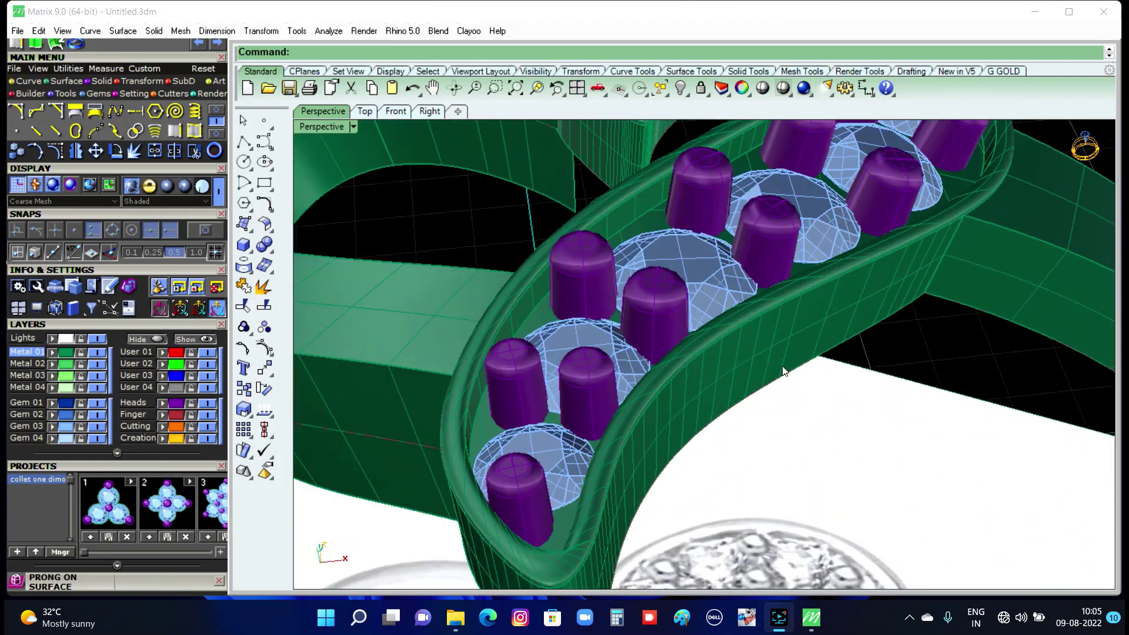
Join the swirl setting's channel pieces into one object and confirm it selects as one.
left_click(777, 355)
scroll(820, 295, "up", 5)
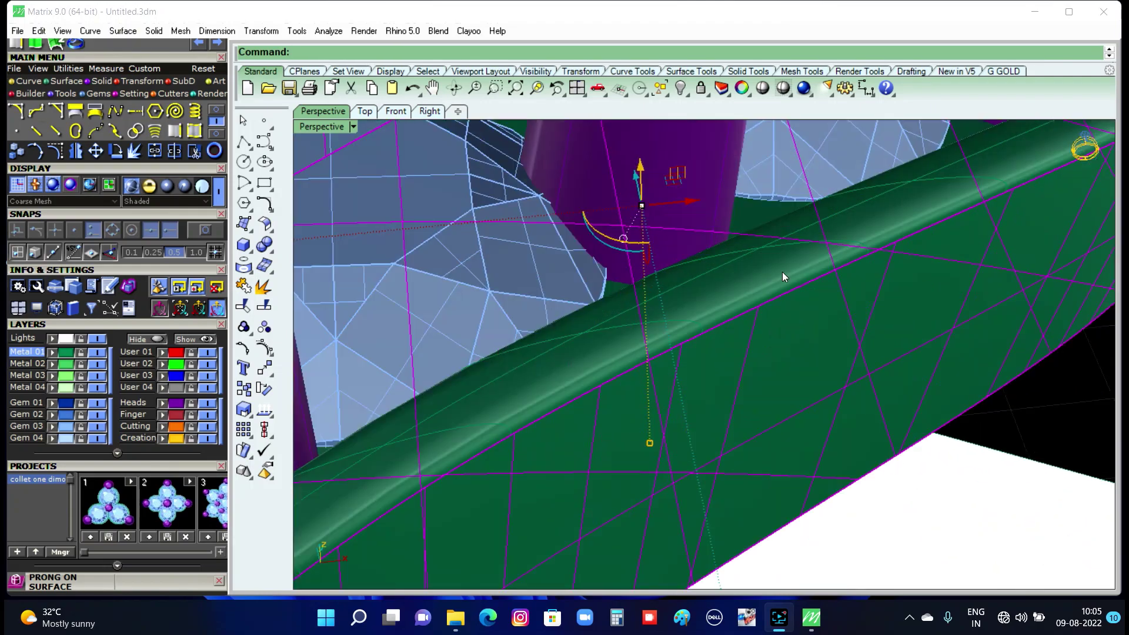
scroll(807, 317, "down", 3)
scroll(806, 317, "down", 2)
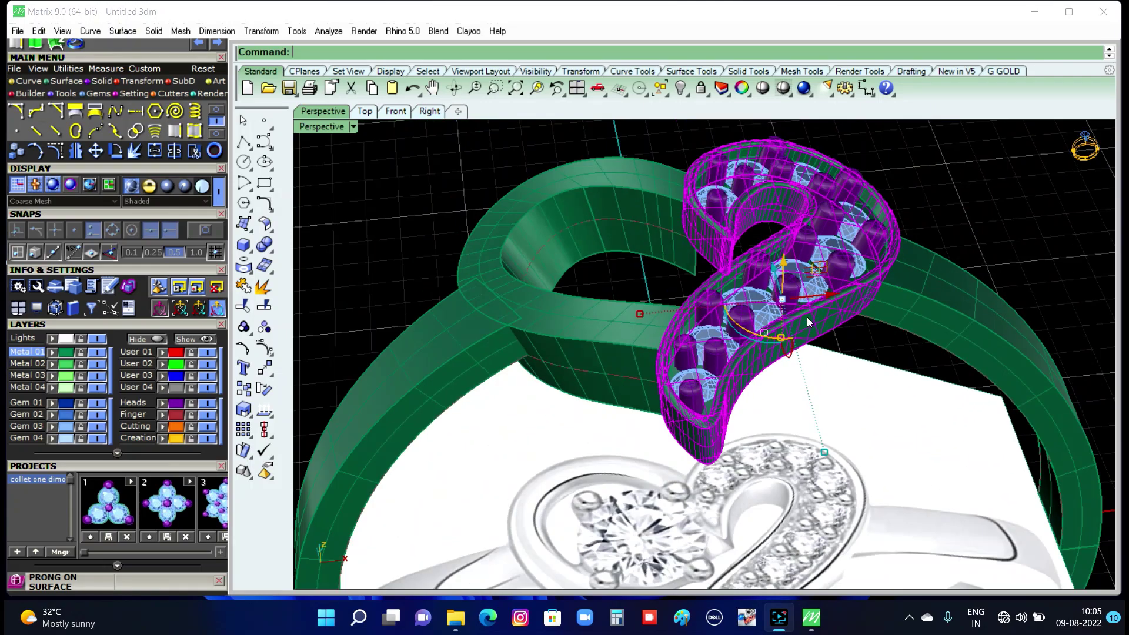
type("J")
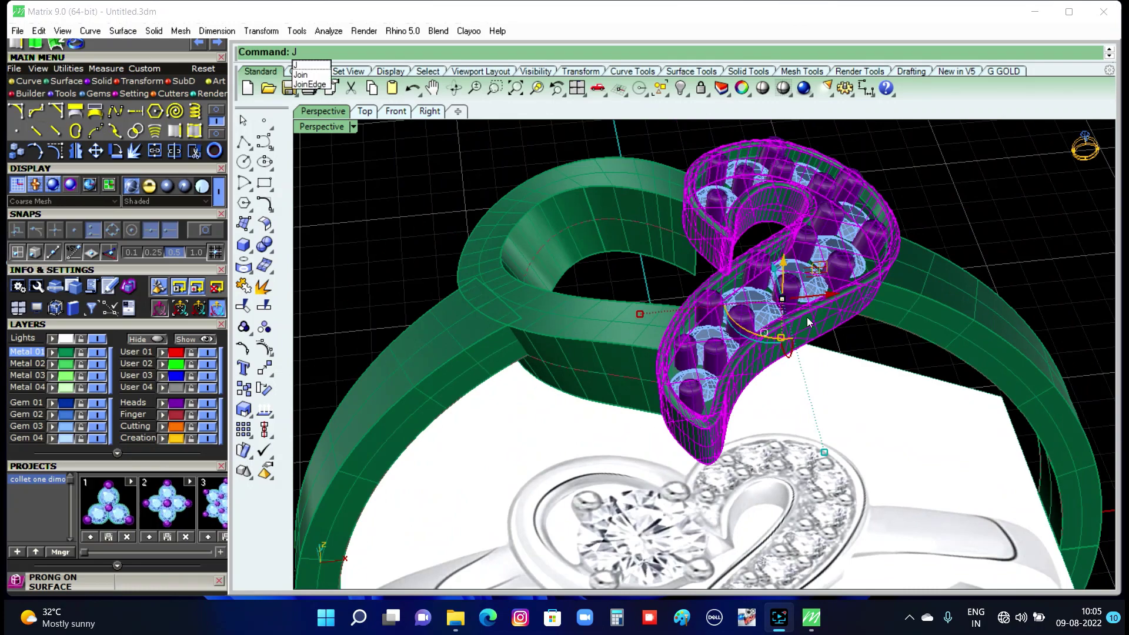
left_click(312, 75)
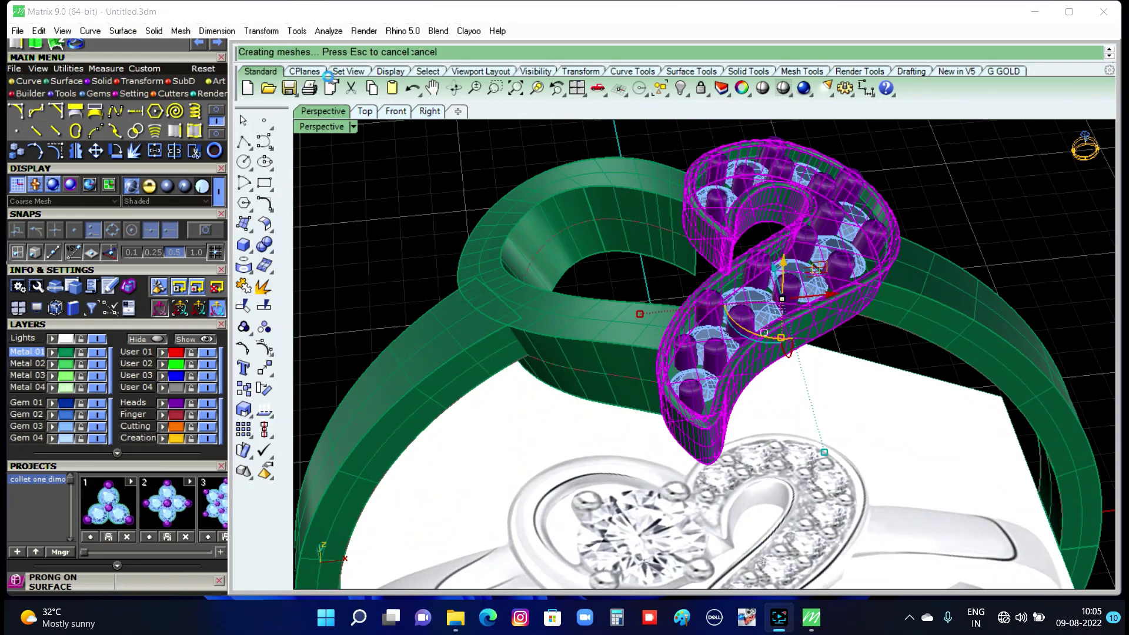
left_click(760, 334)
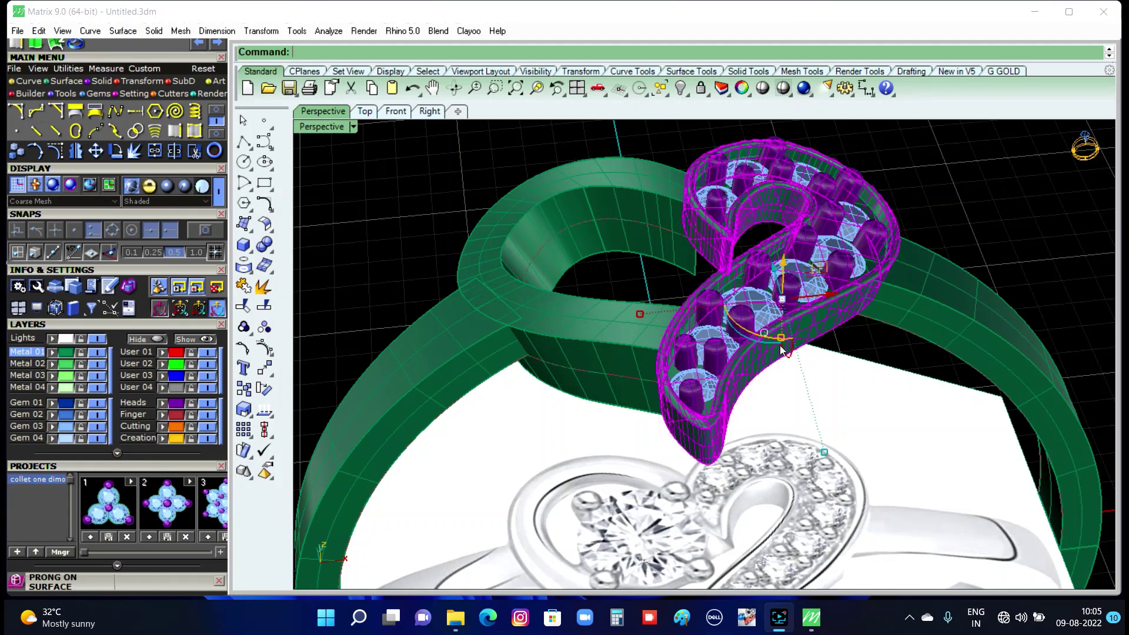
left_click(967, 175)
Zoom and orbit the Perspective view to inspect the whole ring.
scroll(813, 287, "down", 5)
scroll(813, 287, "up", 2)
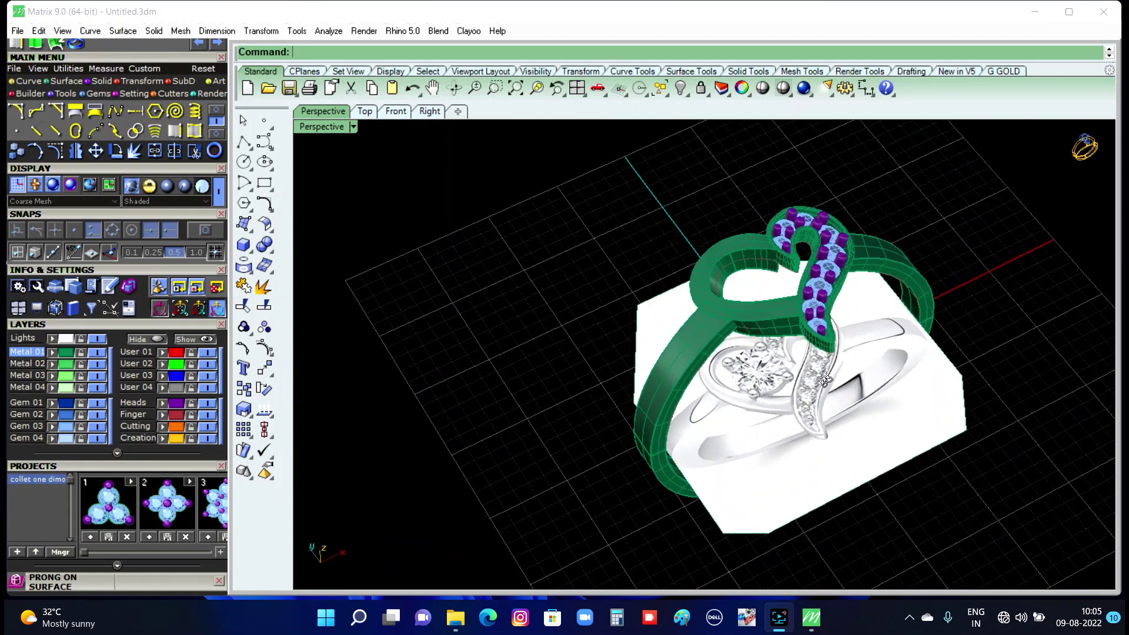
scroll(776, 316, "up", 2)
scroll(819, 382, "up", 2)
scroll(841, 357, "up", 2)
scroll(841, 357, "up", 1)
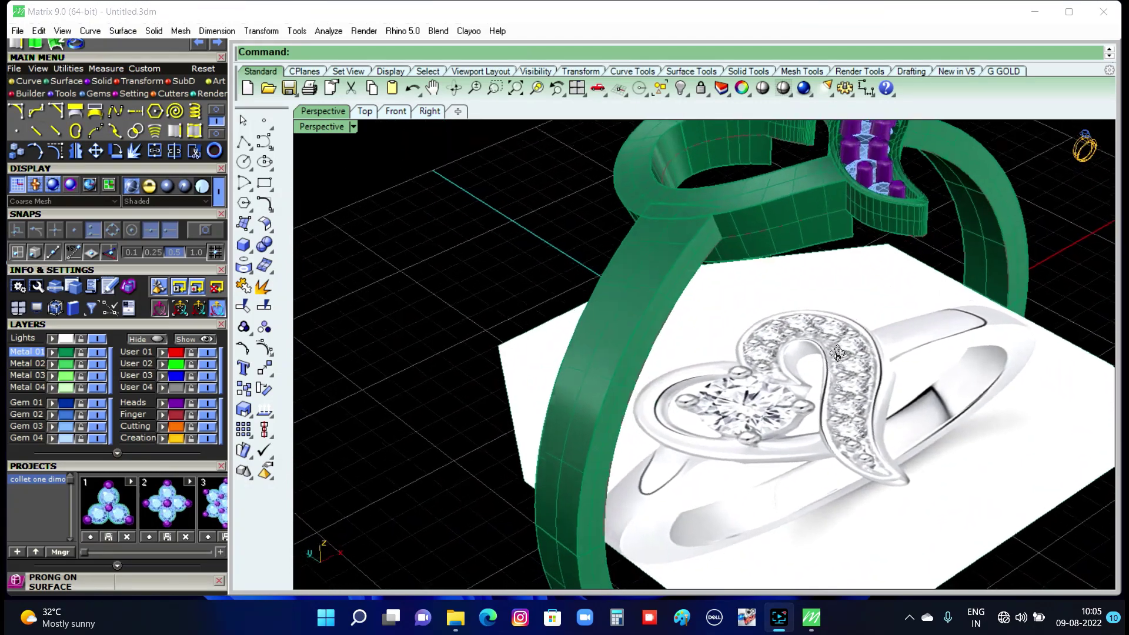
scroll(801, 217, "up", 2)
scroll(774, 276, "up", 1)
scroll(774, 277, "down", 3)
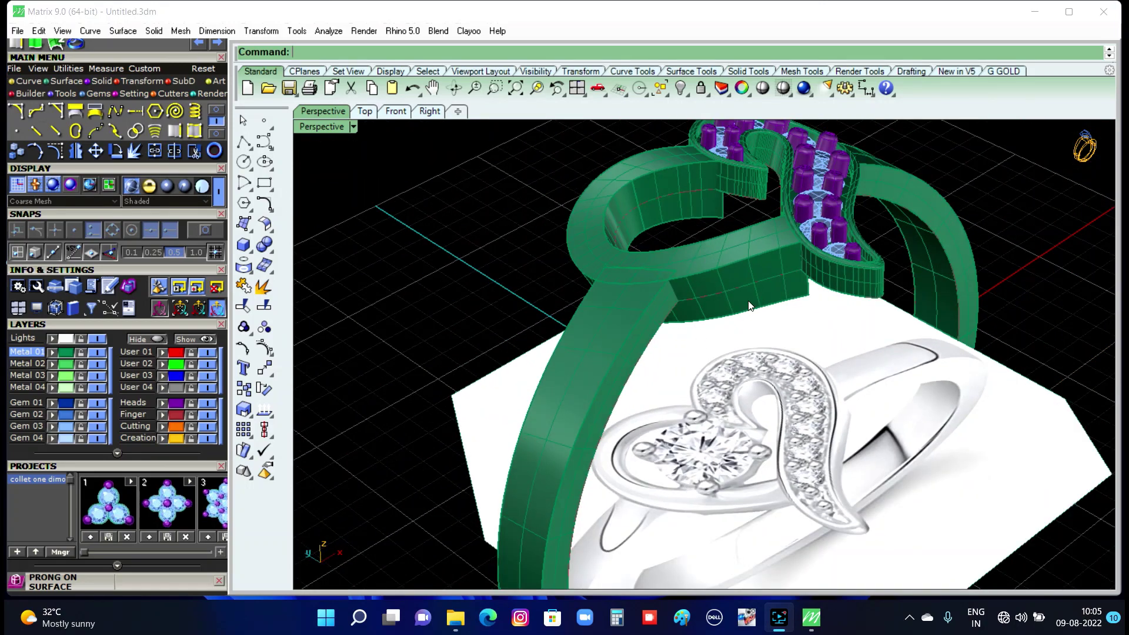
mouse_move(748, 305)
right_mouse_down()
mouse_move(639, 220)
mouse_move(717, 297)
mouse_move(693, 285)
right_mouse_up()
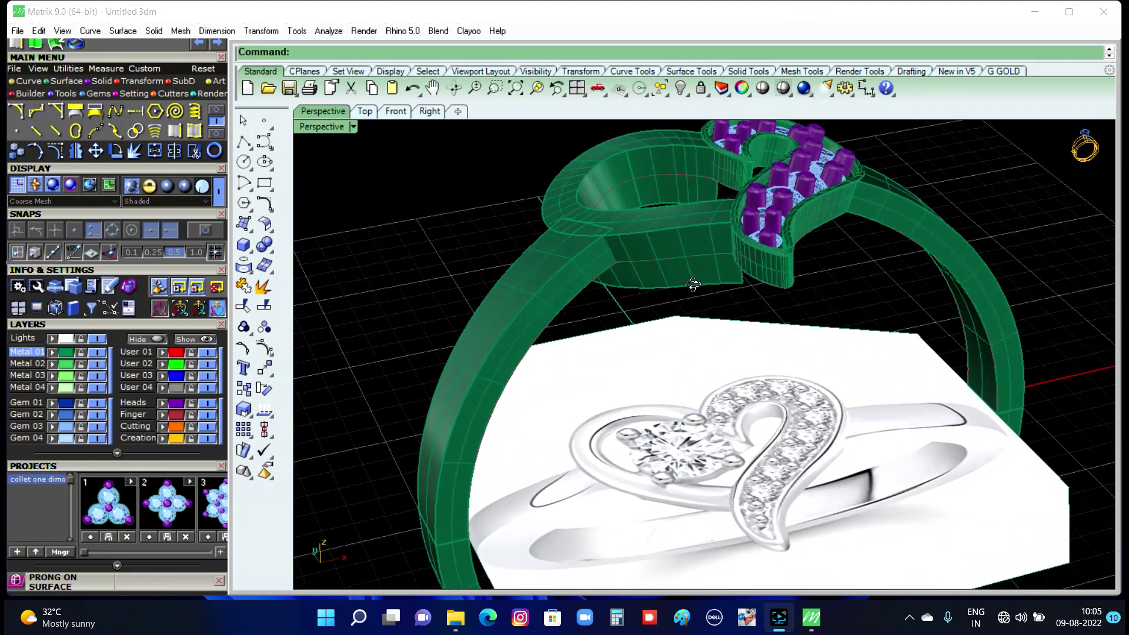
scroll(675, 420, "down", 3)
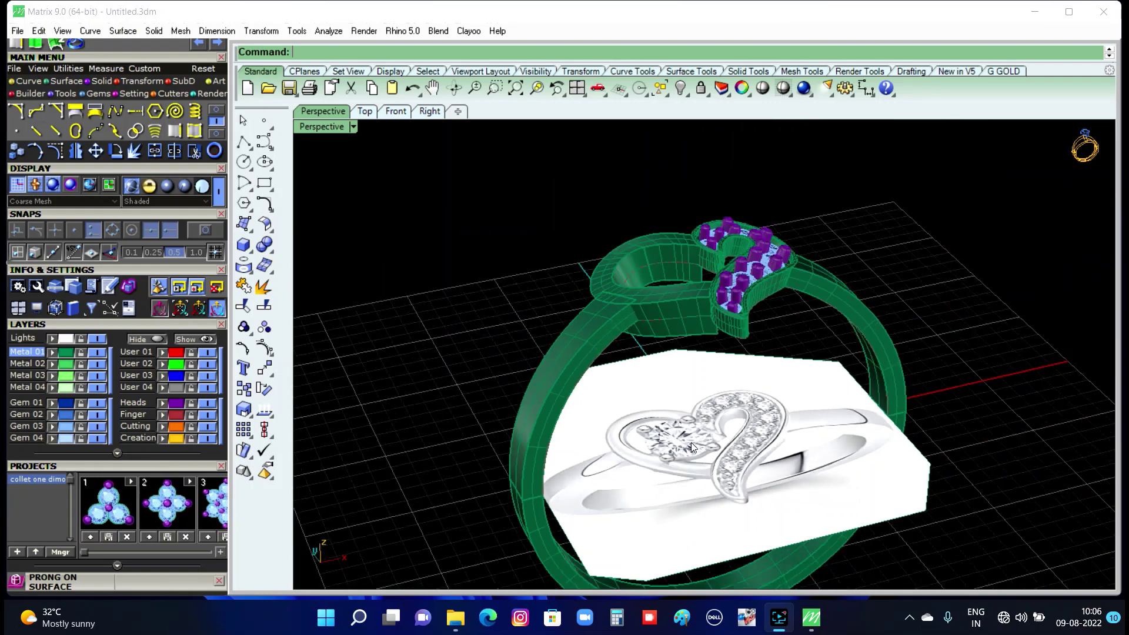
right_click_drag(675, 420, 634, 343)
scroll(633, 343, "up", 2)
Extract the heart band's top surface and delete it, opening the band along its top.
scroll(606, 299, "up", 2)
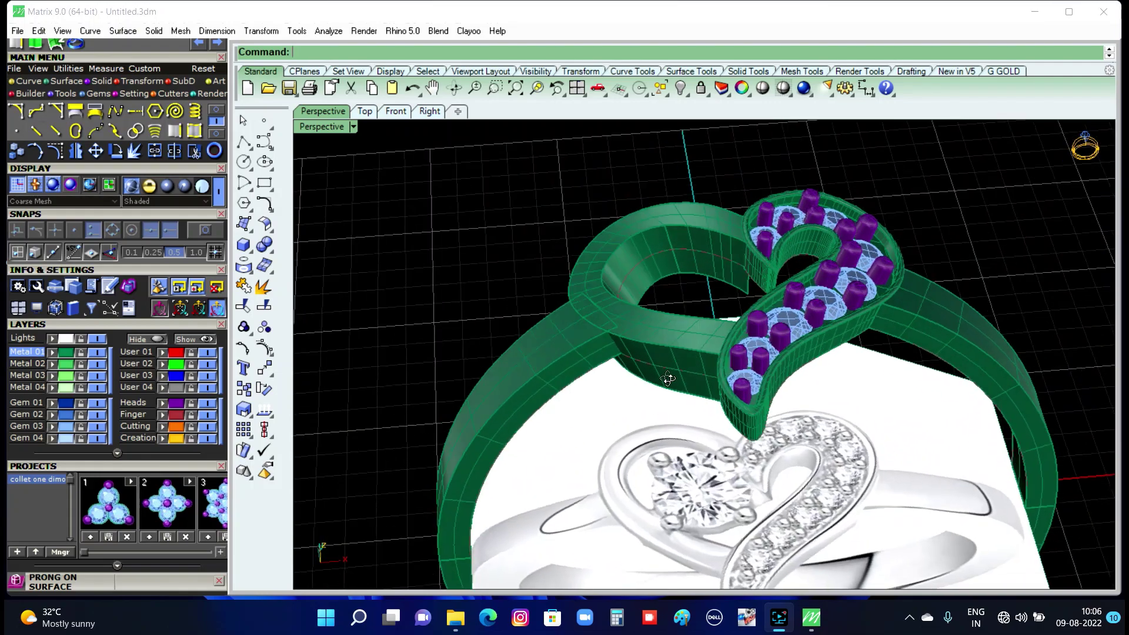
scroll(641, 318, "up", 1)
scroll(679, 345, "up", 2)
right_click_drag(676, 341, 717, 363)
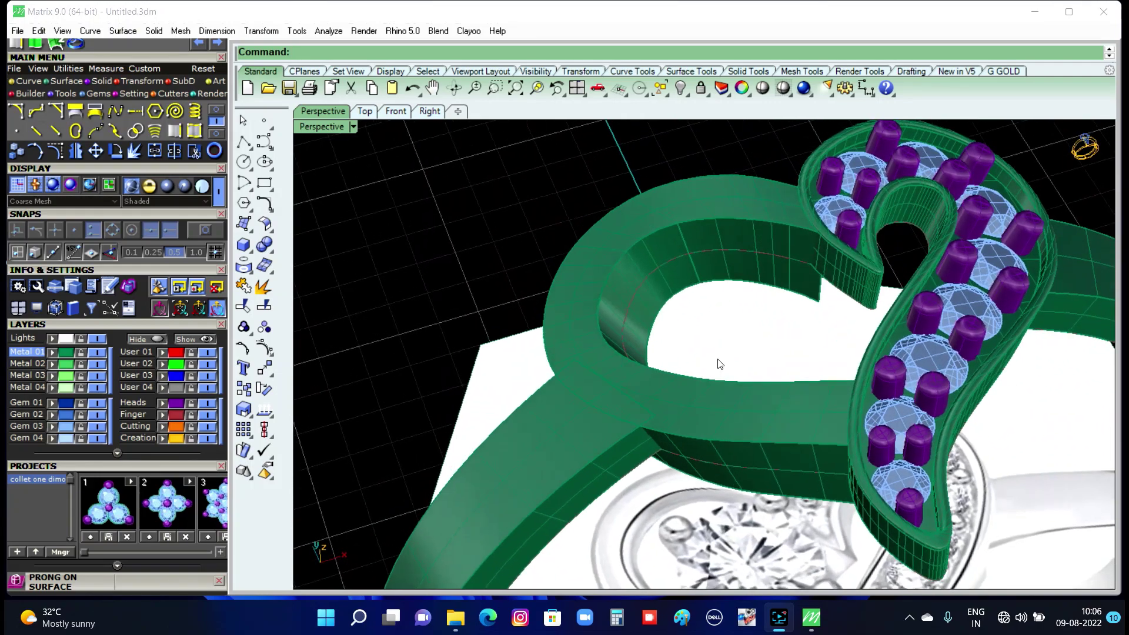
left_click(586, 333)
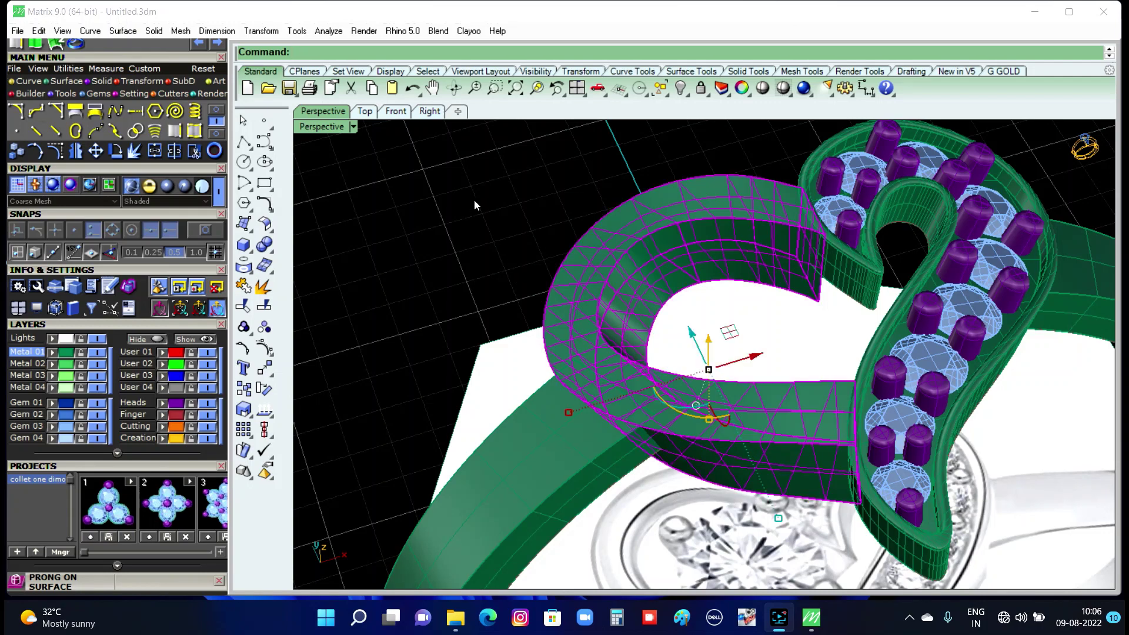
type("EX")
type("tractSrf")
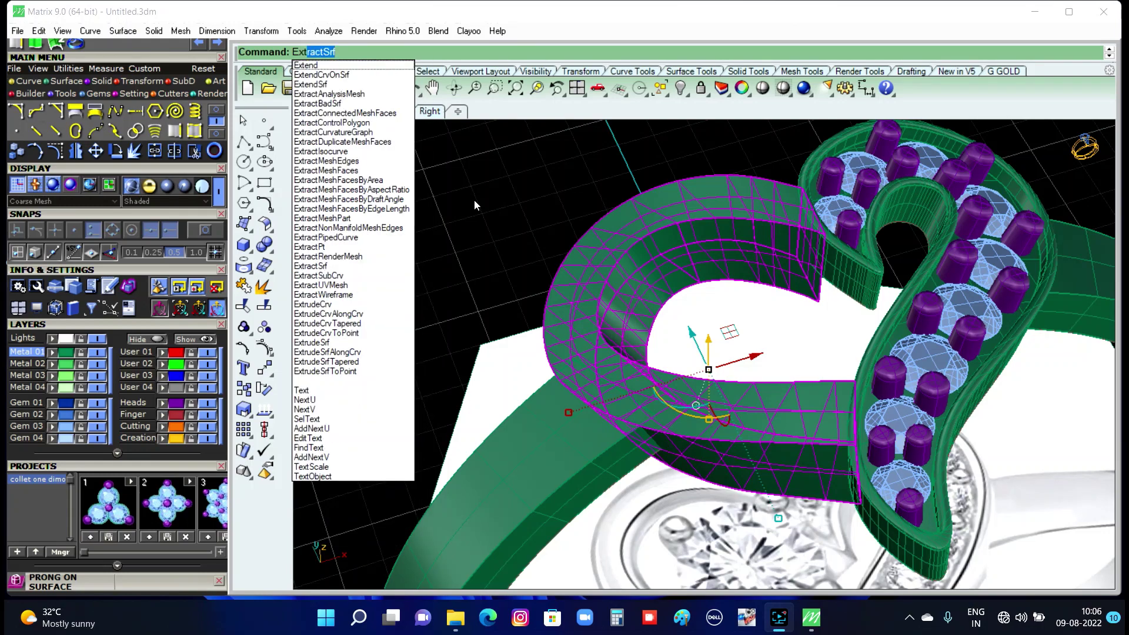
key("Return")
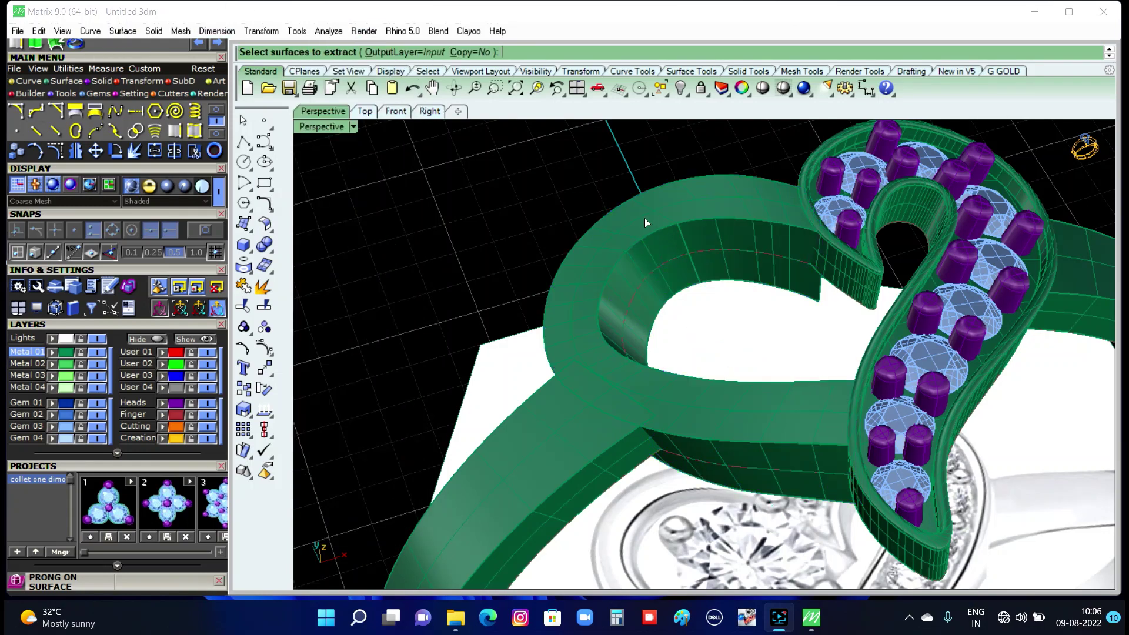
left_click(589, 283)
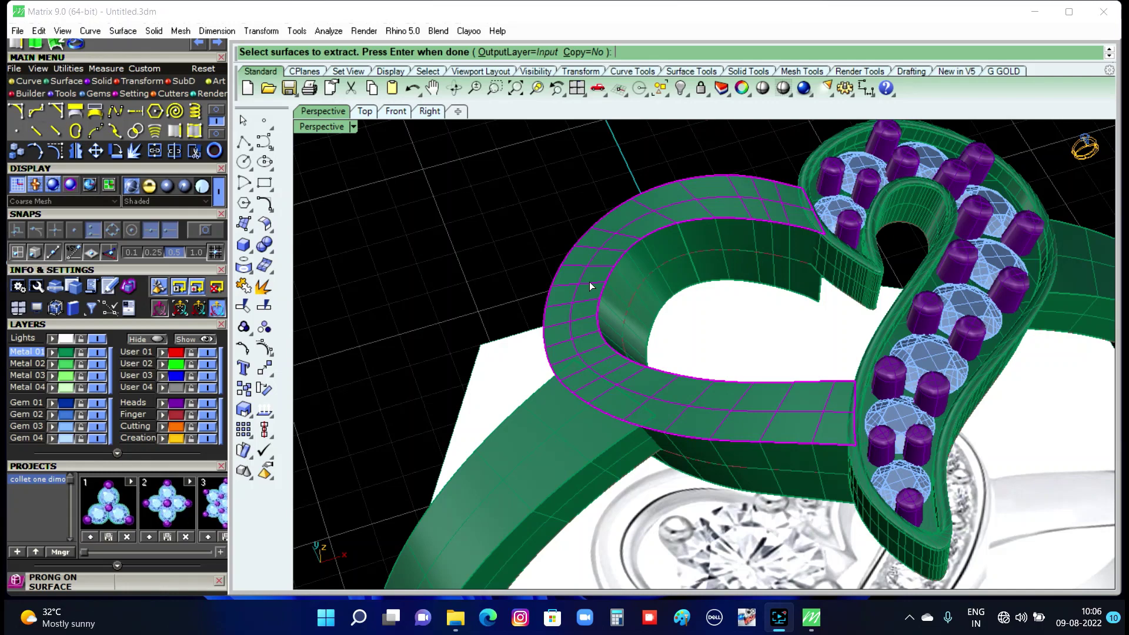
key("Return")
key("Delete")
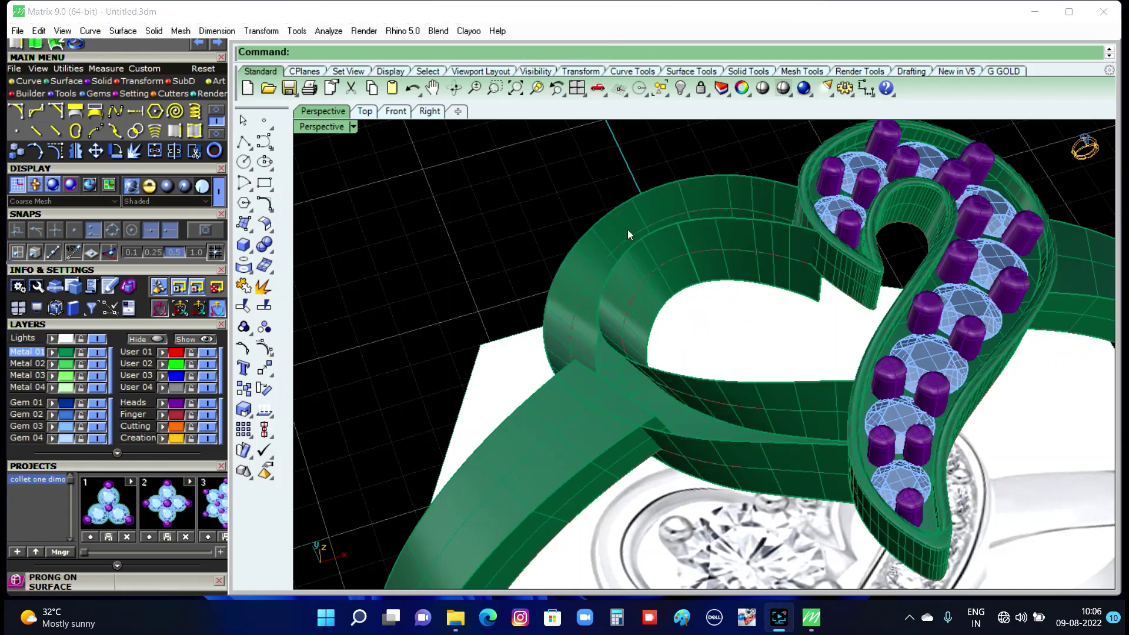
Create a BlendSrf between the plain heart loop's outer and inner top edges.
type("B")
type("len")
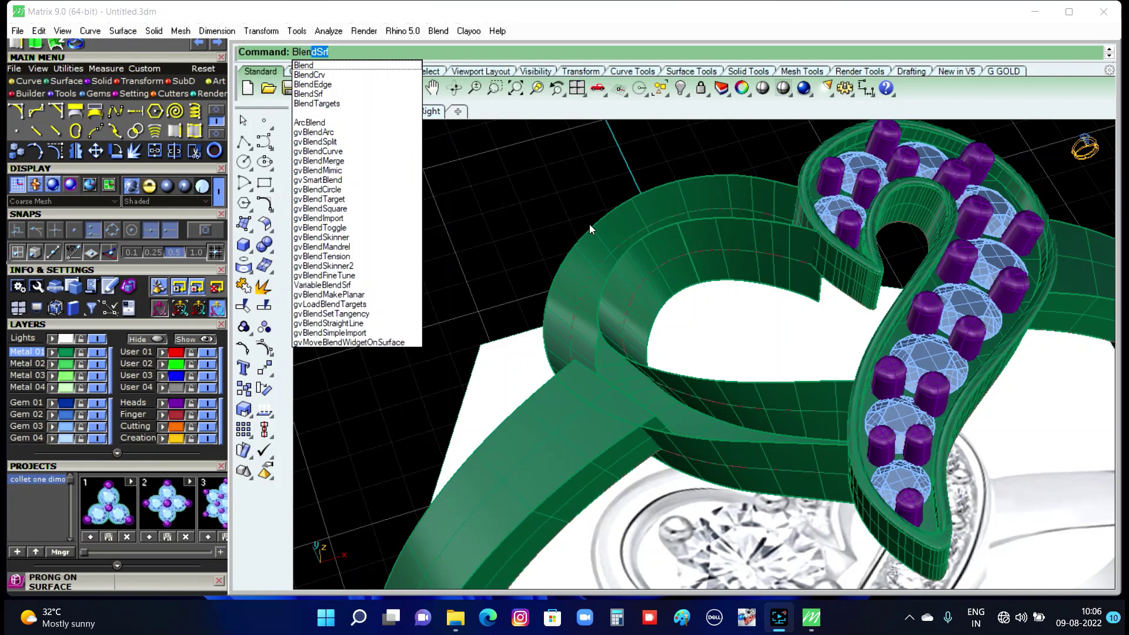
type("d")
key("BackSpace")
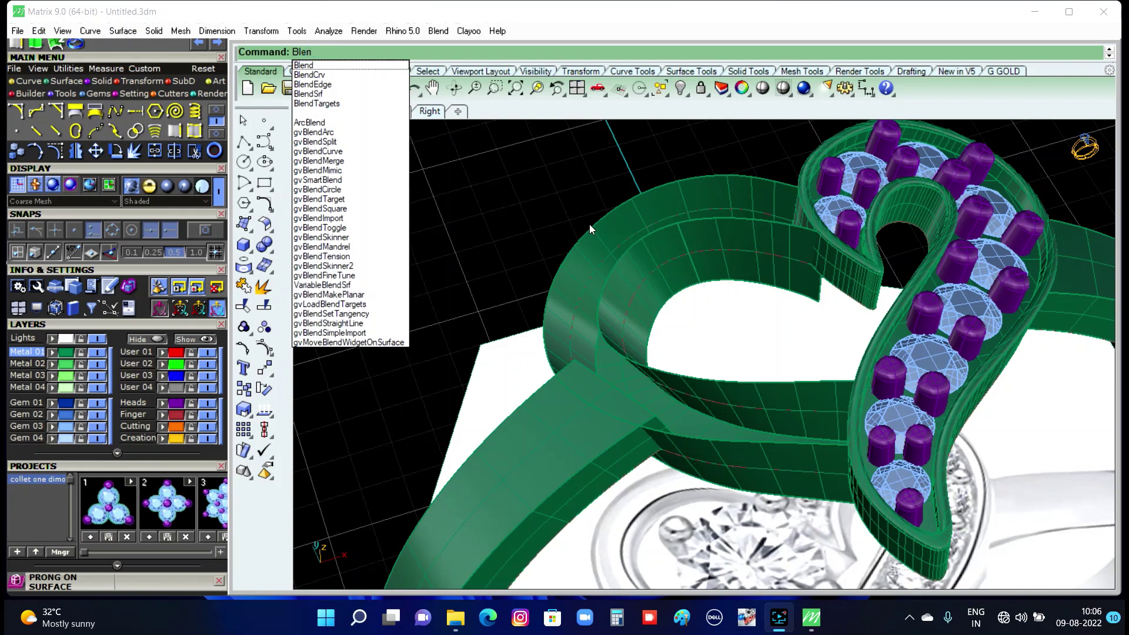
type("d")
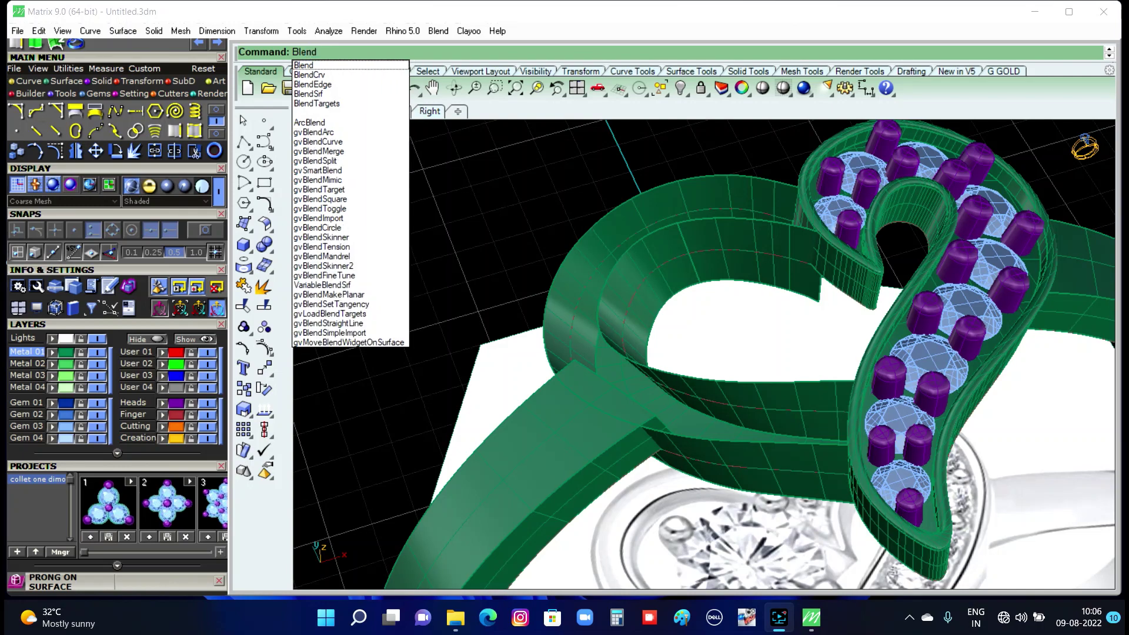
type("S")
key("Return")
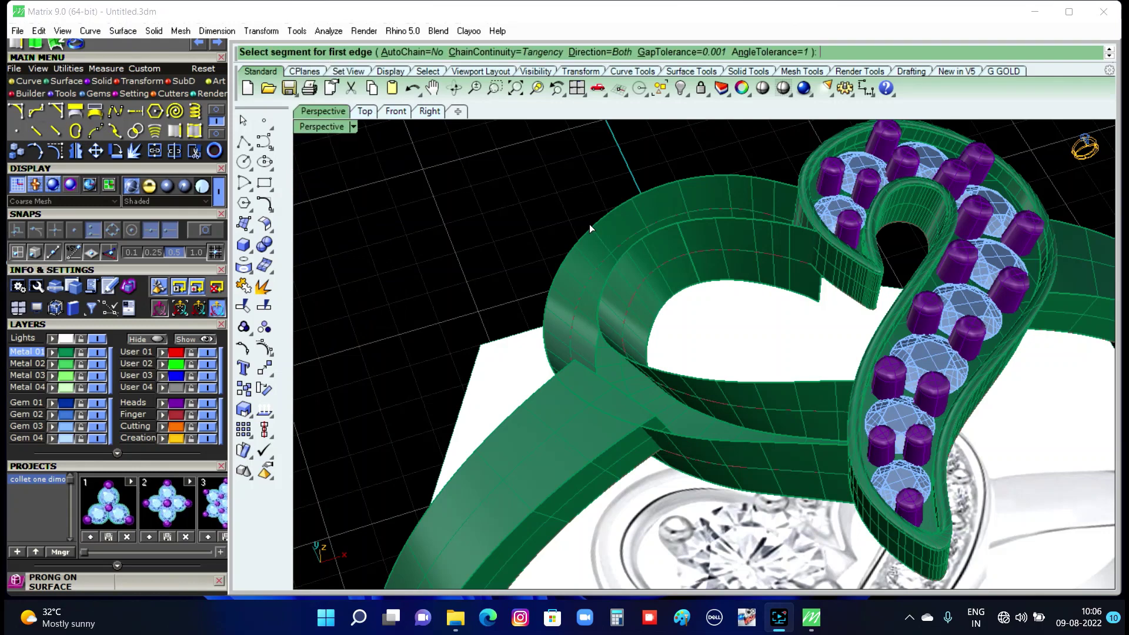
left_click(590, 226)
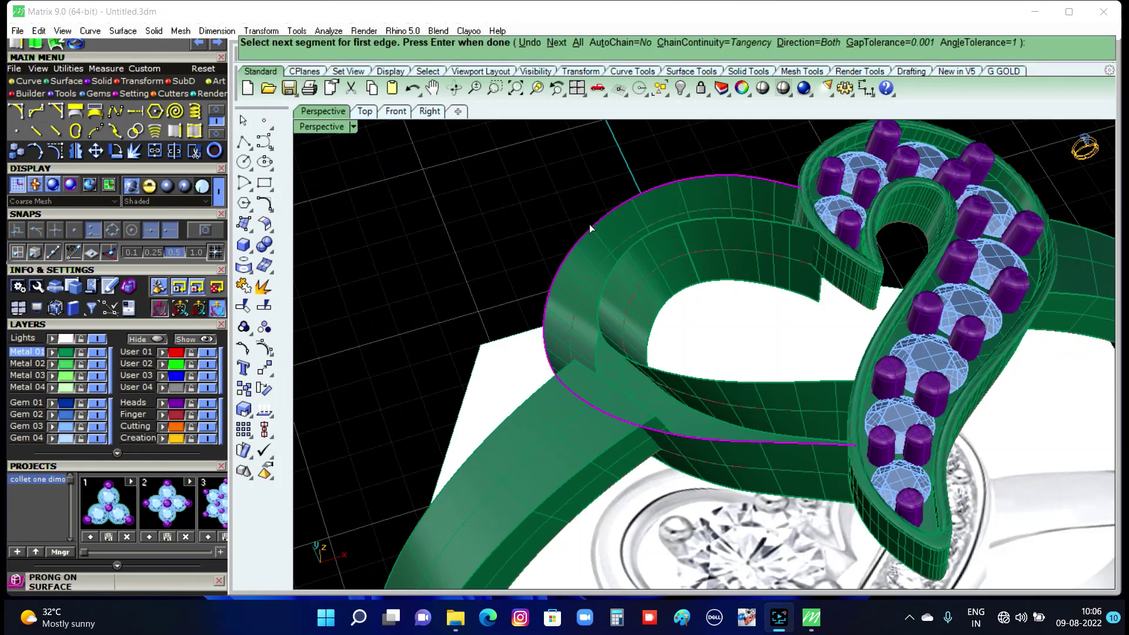
key("Return")
left_click(631, 249)
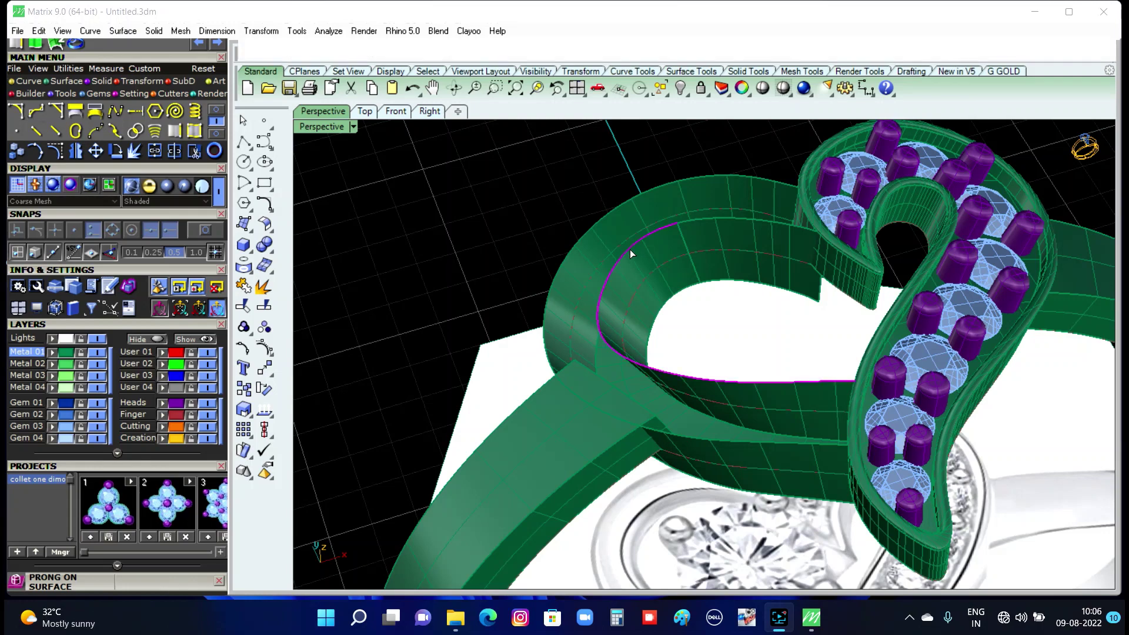
left_click(766, 223)
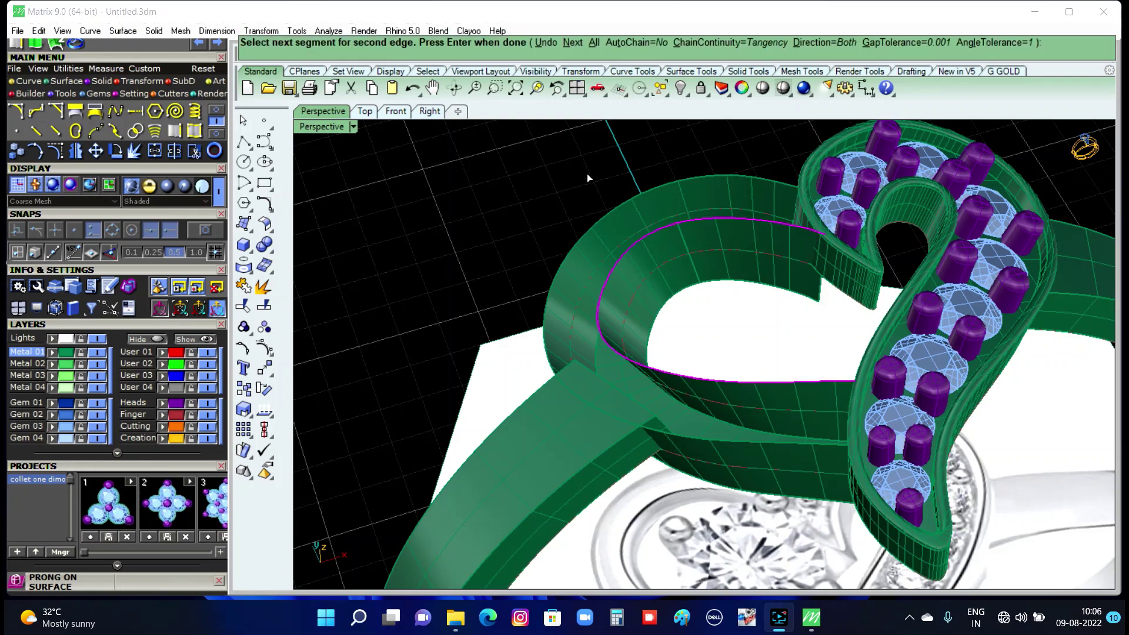
key("Return")
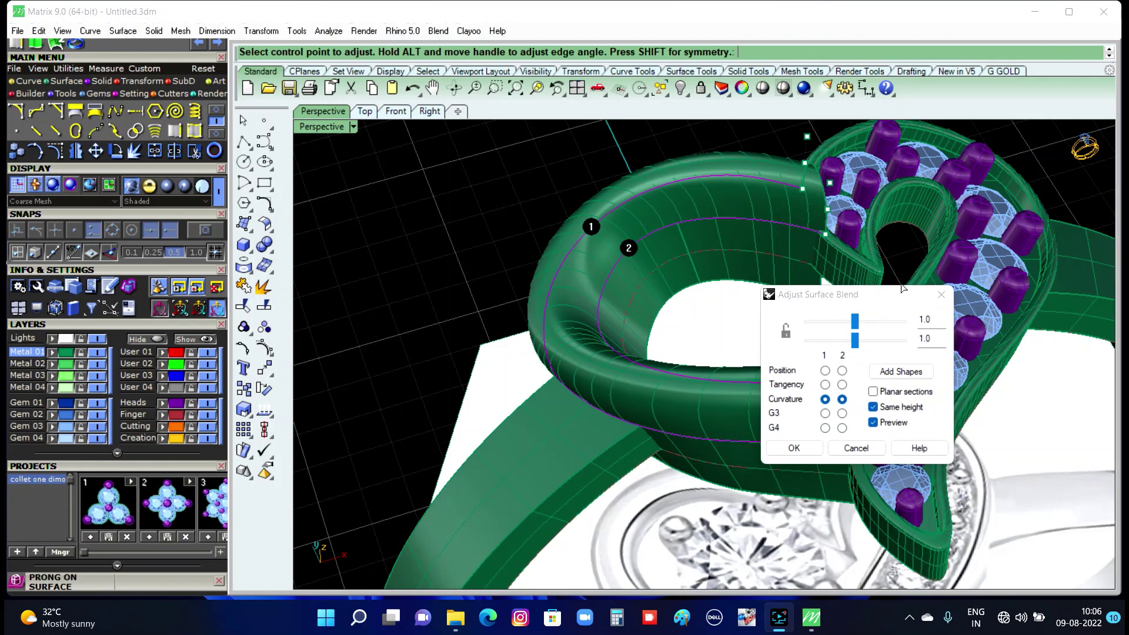
Flatten the blend's bulge to 0.25.
scroll(598, 391, "down", 3)
scroll(597, 426, "up", 2)
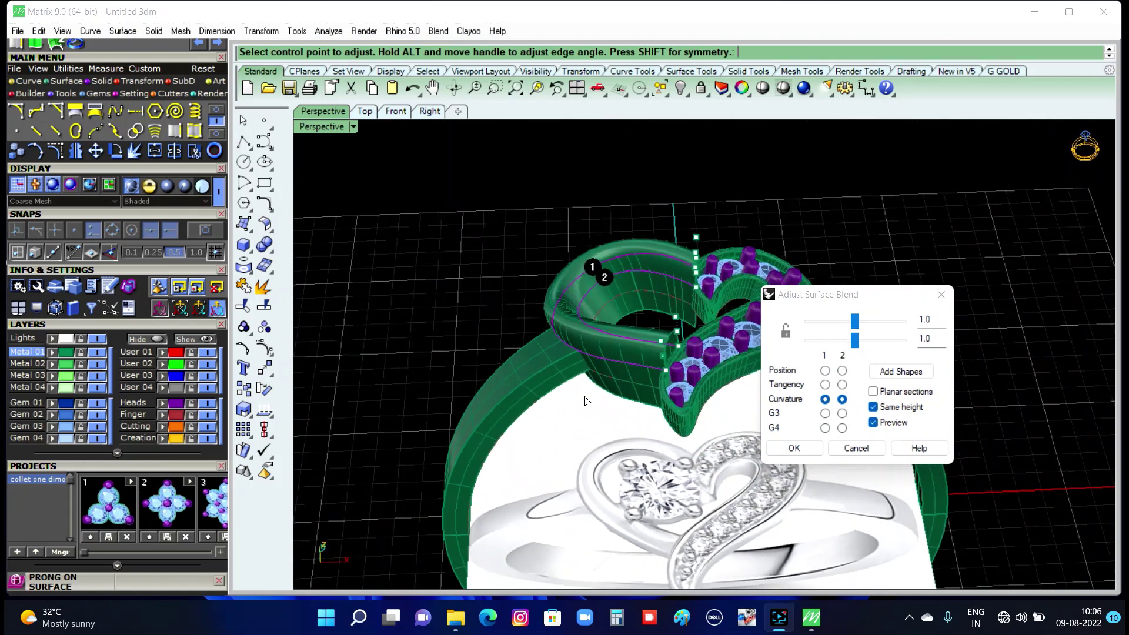
scroll(647, 347, "up", 3)
scroll(647, 348, "up", 3)
scroll(731, 394, "down", 3)
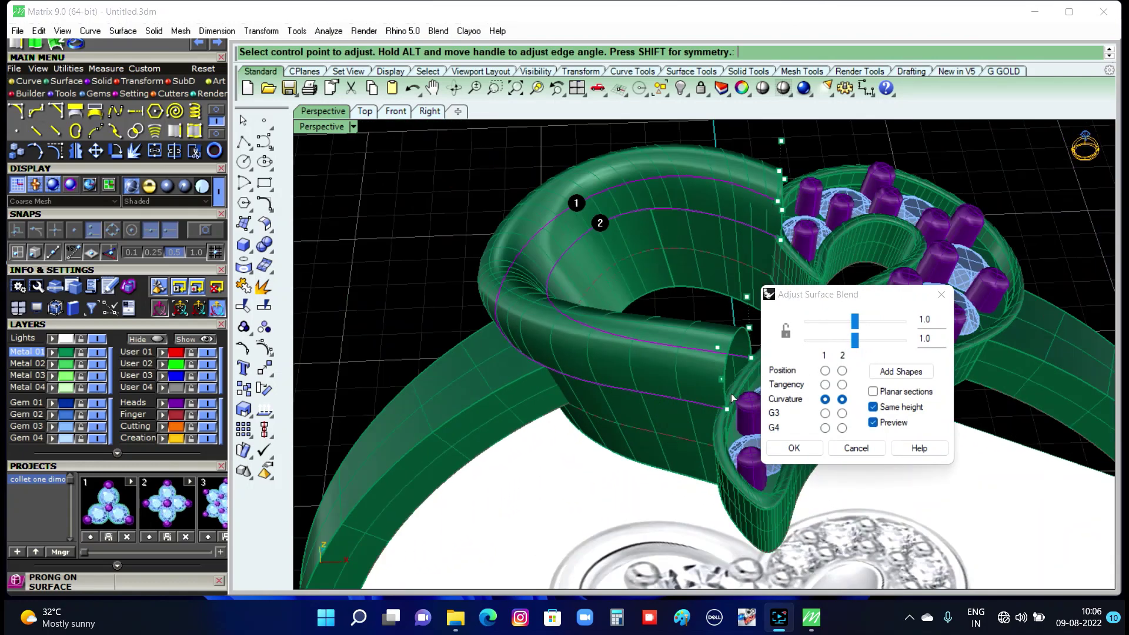
scroll(732, 394, "down", 1)
mouse_move(851, 343)
left_mouse_down()
mouse_move(807, 341)
mouse_move(807, 321)
left_mouse_up()
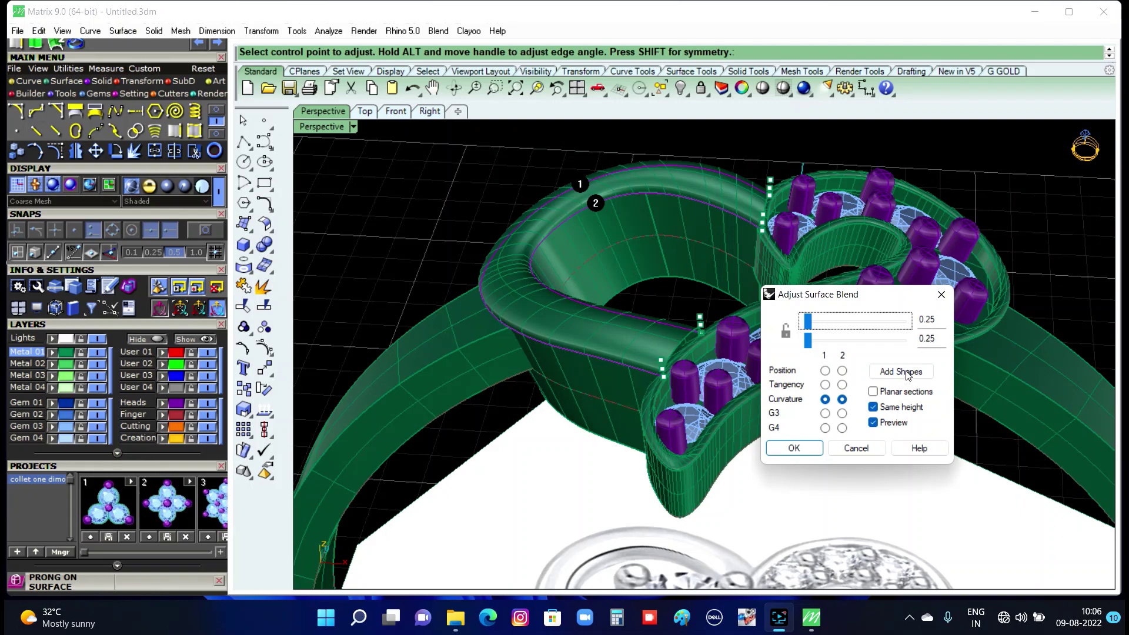
scroll(662, 366, "up", 2)
scroll(663, 366, "up", 3)
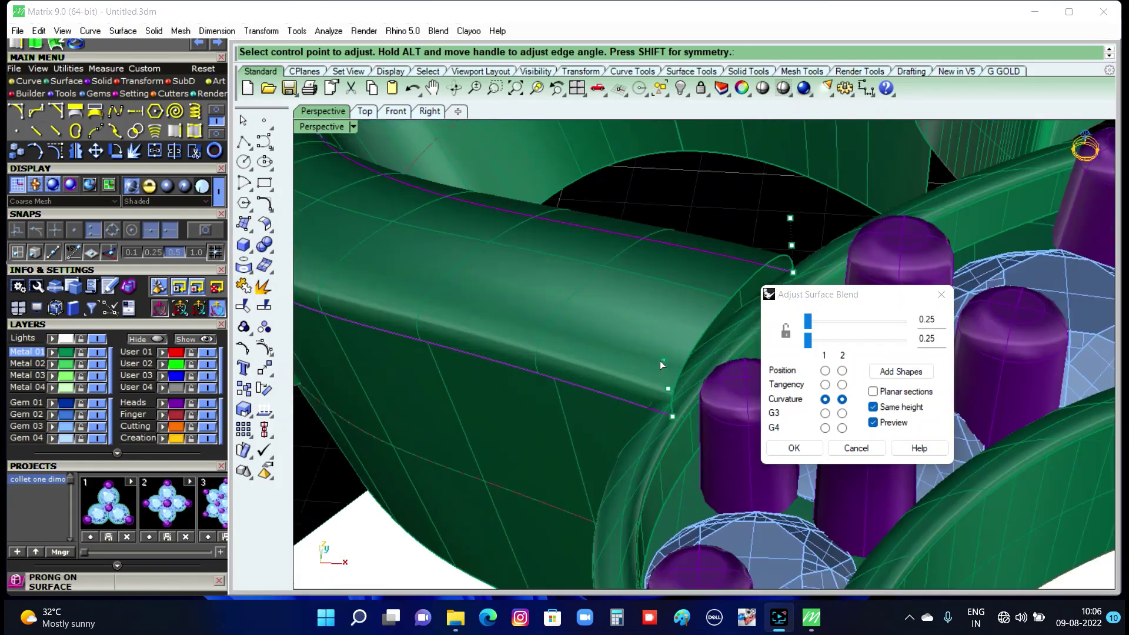
scroll(663, 366, "down", 3)
Check the 0.25 blend from several angles and accept it.
mouse_move(663, 365)
right_mouse_down()
mouse_move(600, 402)
mouse_move(672, 270)
right_mouse_up()
scroll(600, 402, "down", 2)
scroll(672, 270, "up", 4)
right_click_drag(679, 309, 740, 316)
scroll(539, 274, "down", 2)
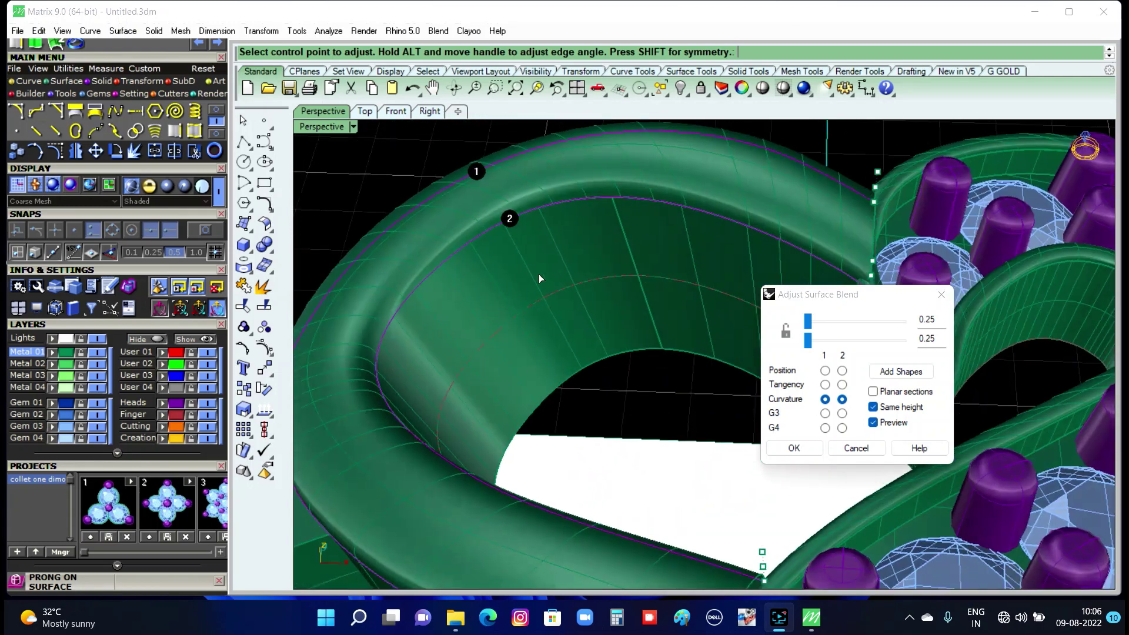
mouse_move(538, 274)
right_mouse_down()
mouse_move(497, 355)
mouse_move(520, 335)
right_mouse_up()
scroll(520, 335, "up", 1)
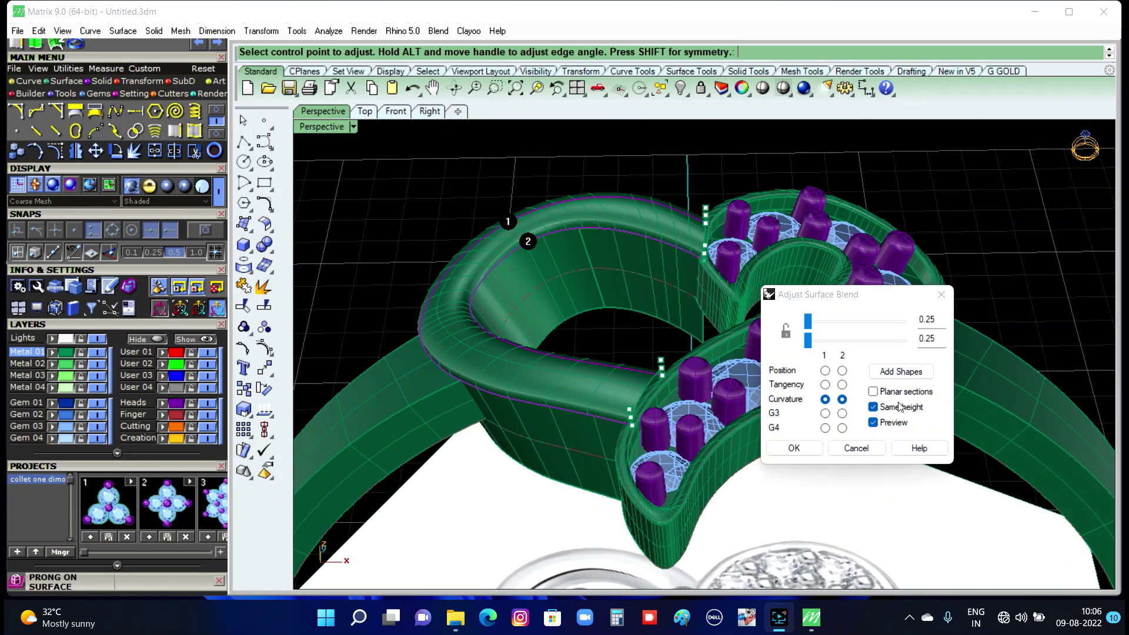
left_click(857, 453)
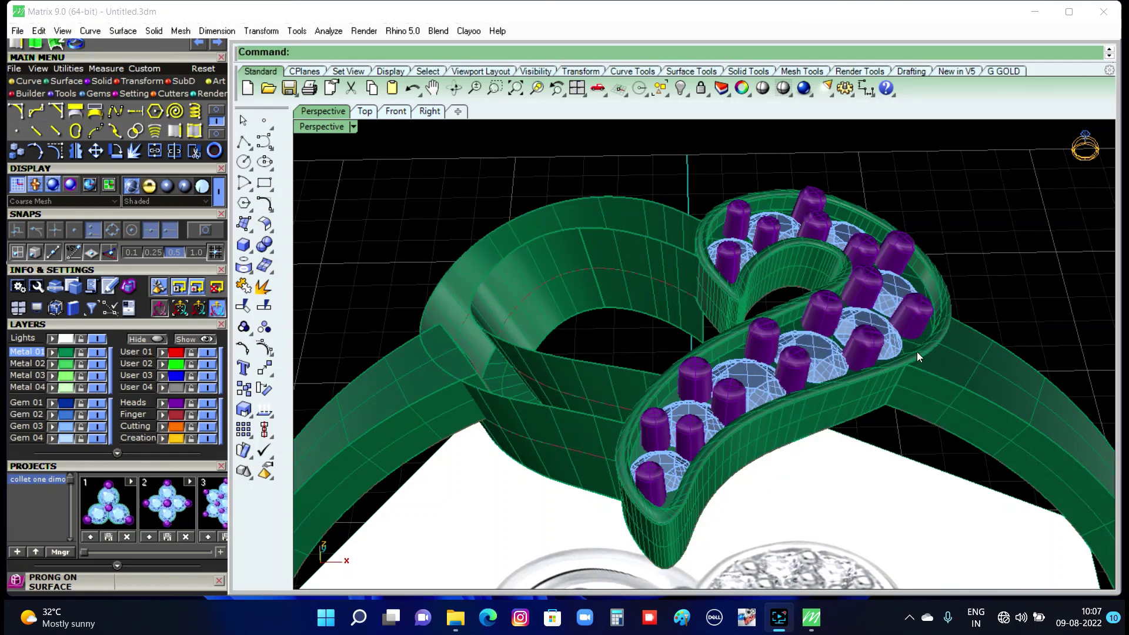
Undo the blend surface and fillet the left lobe's inner top edge at 0.45.
left_click(415, 87)
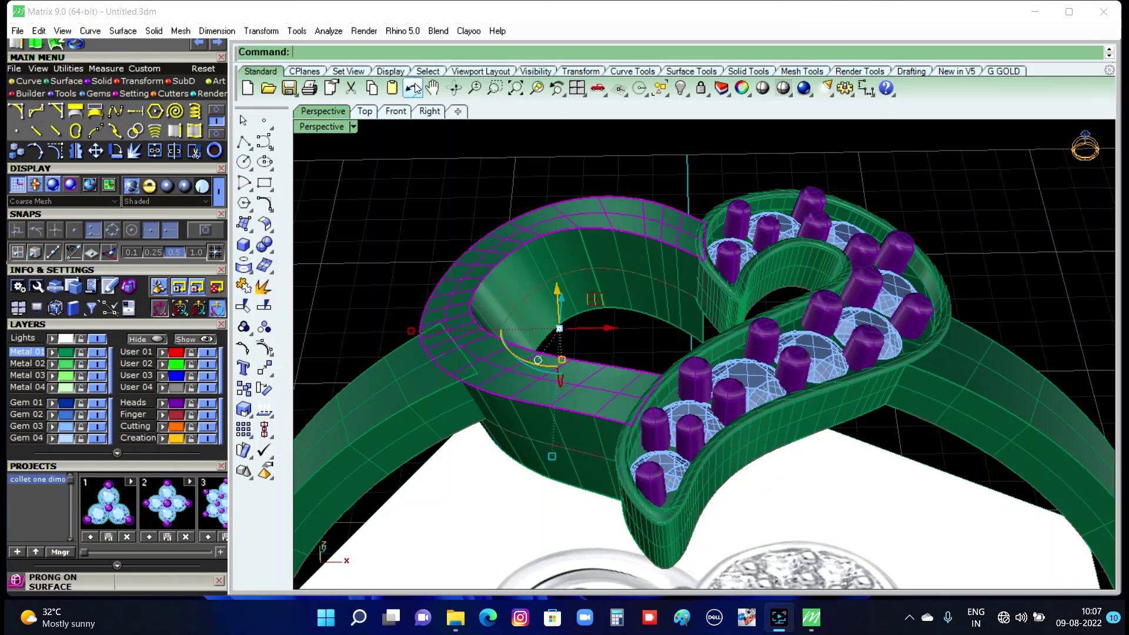
key("Escape")
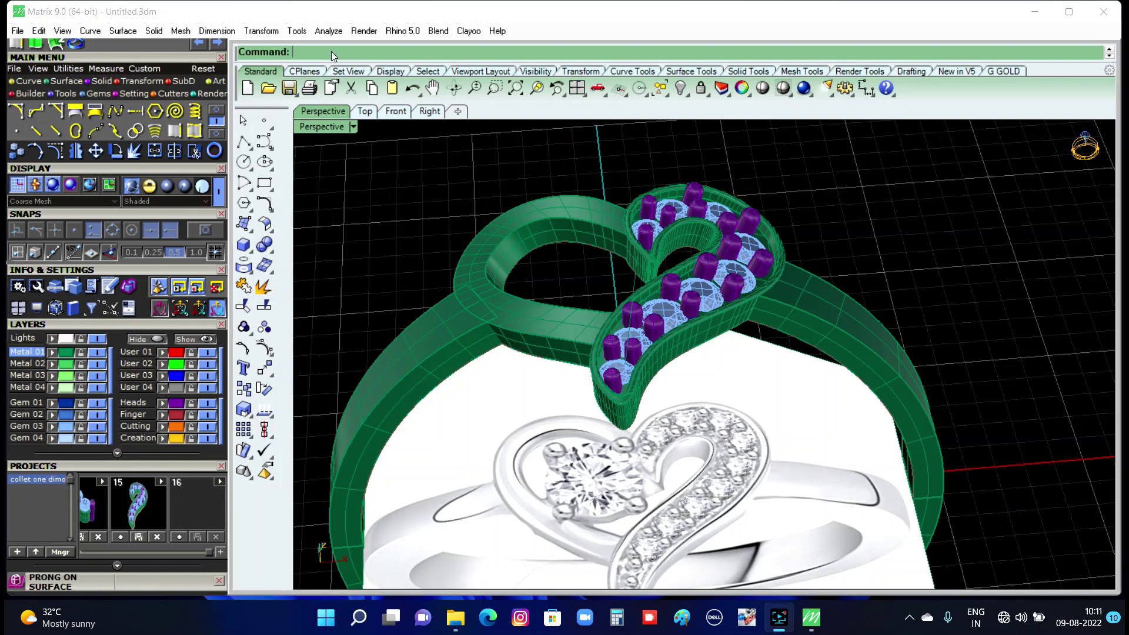
type("FilletEdge")
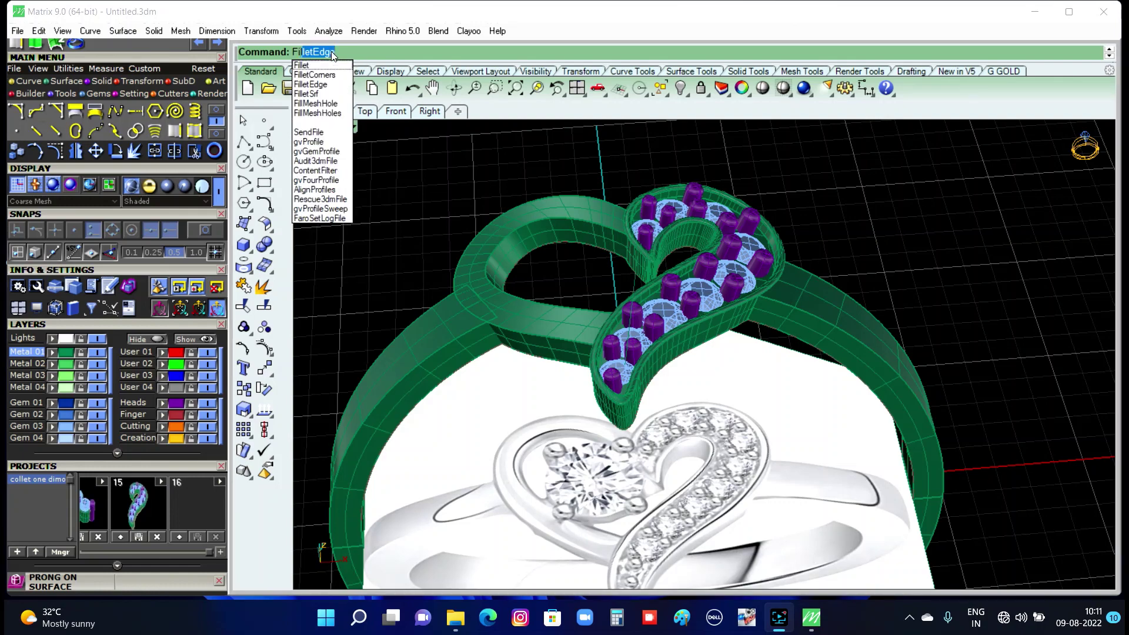
key("Return")
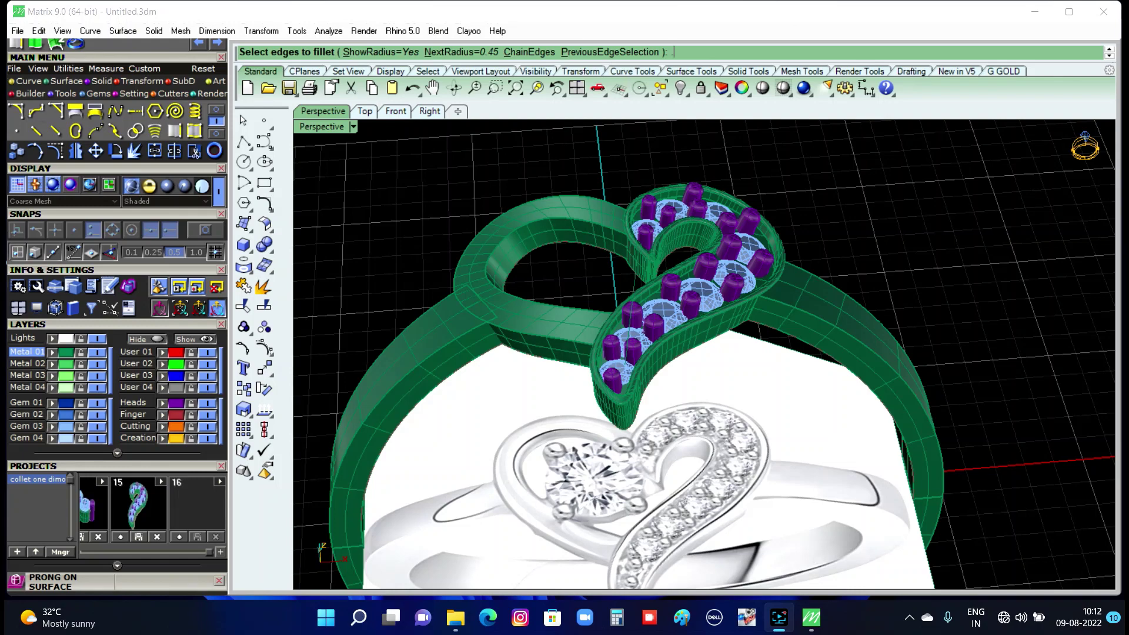
scroll(539, 223, "up", 2)
left_click(542, 220)
key("Return")
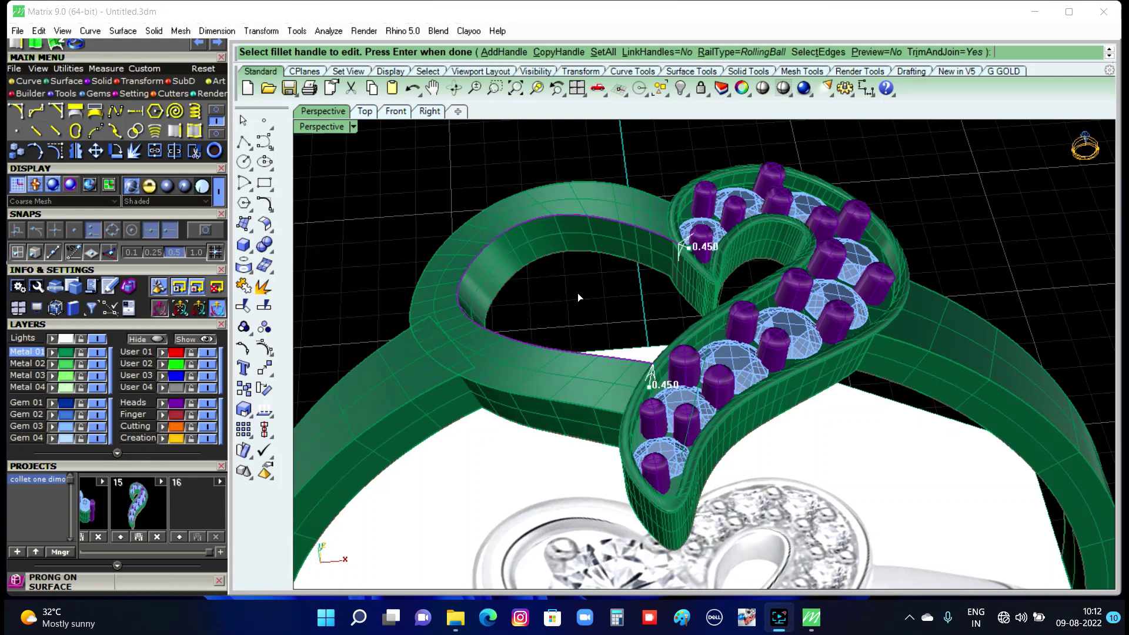
key("Return")
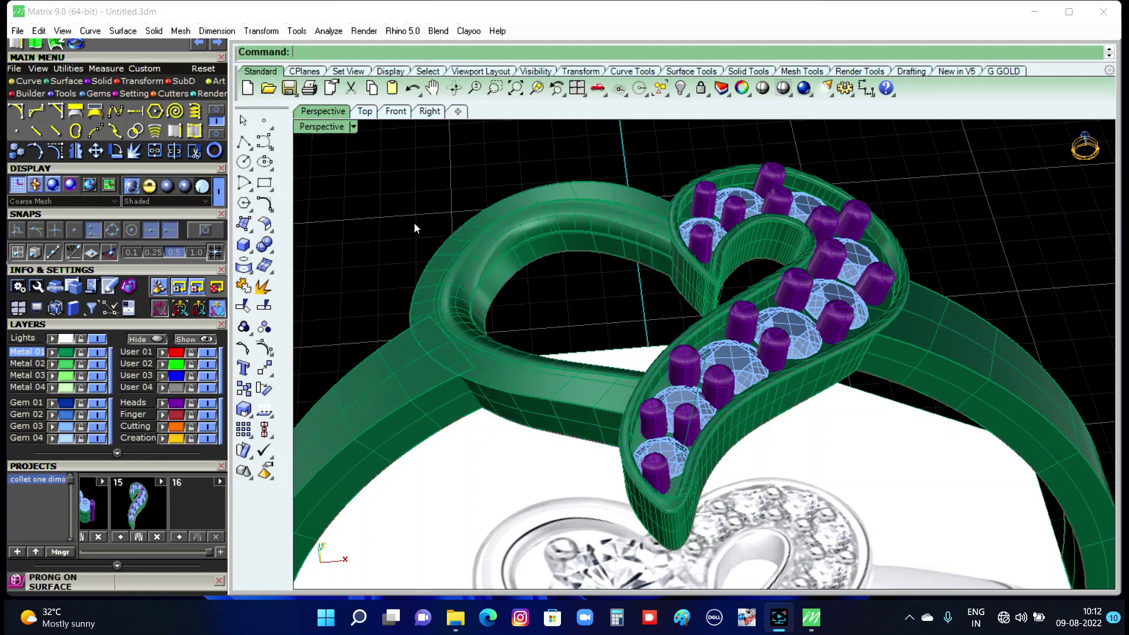
Fillet the left lobe's outer top edge at 0.45, then select the thin strip inside the heart.
key("Return")
left_click(453, 232)
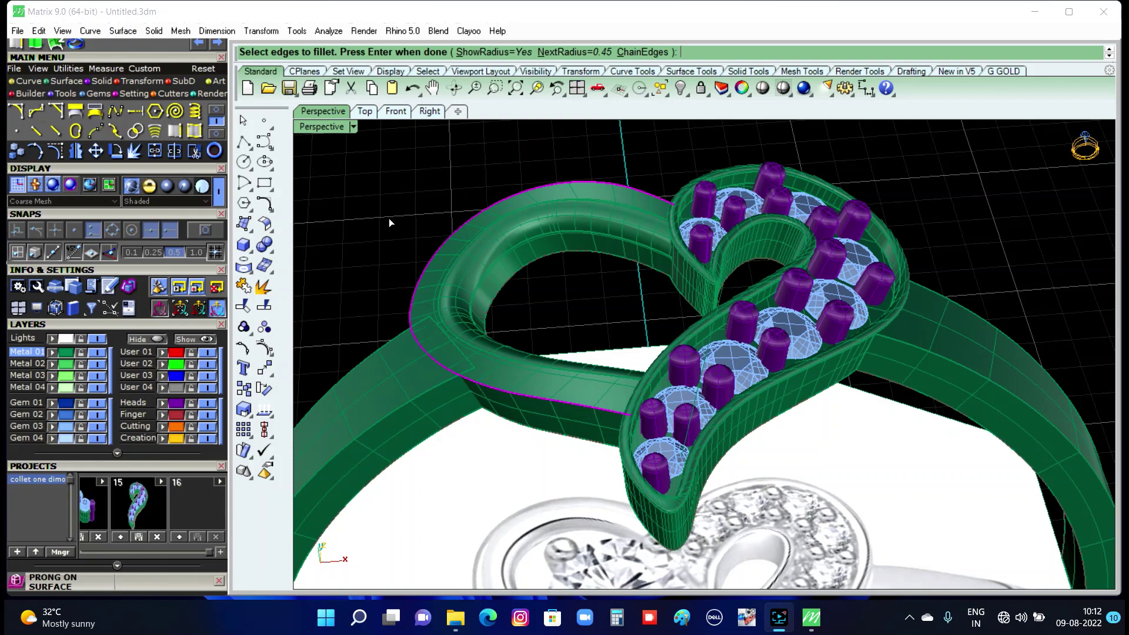
key("Return")
key("Return")
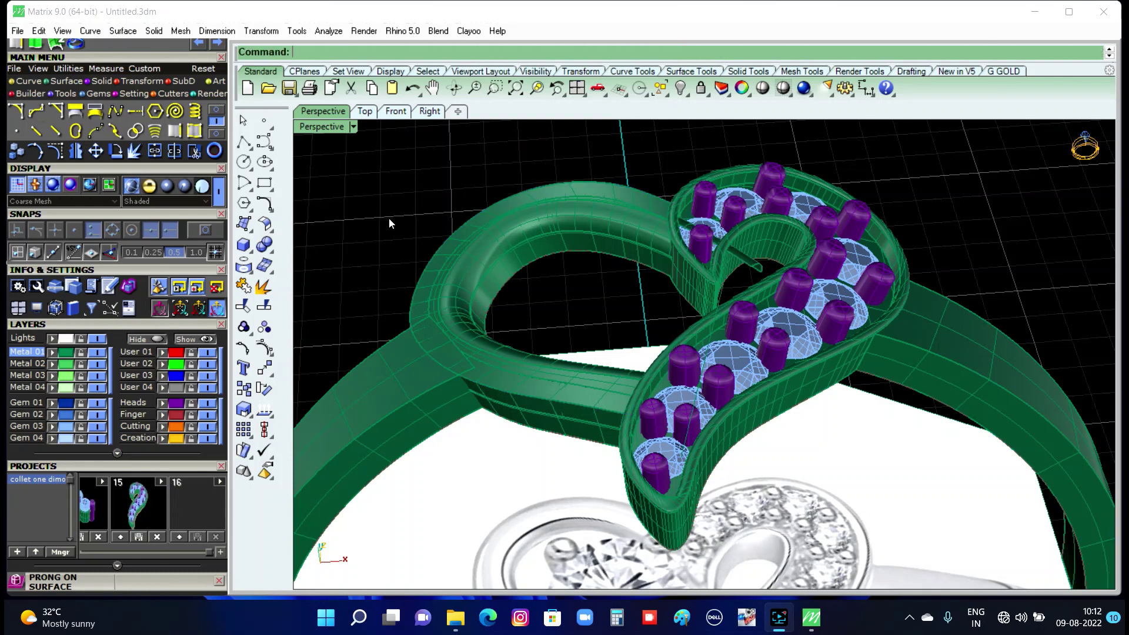
scroll(389, 218, "down", 3)
right_click_drag(389, 217, 702, 205)
scroll(634, 235, "up", 4)
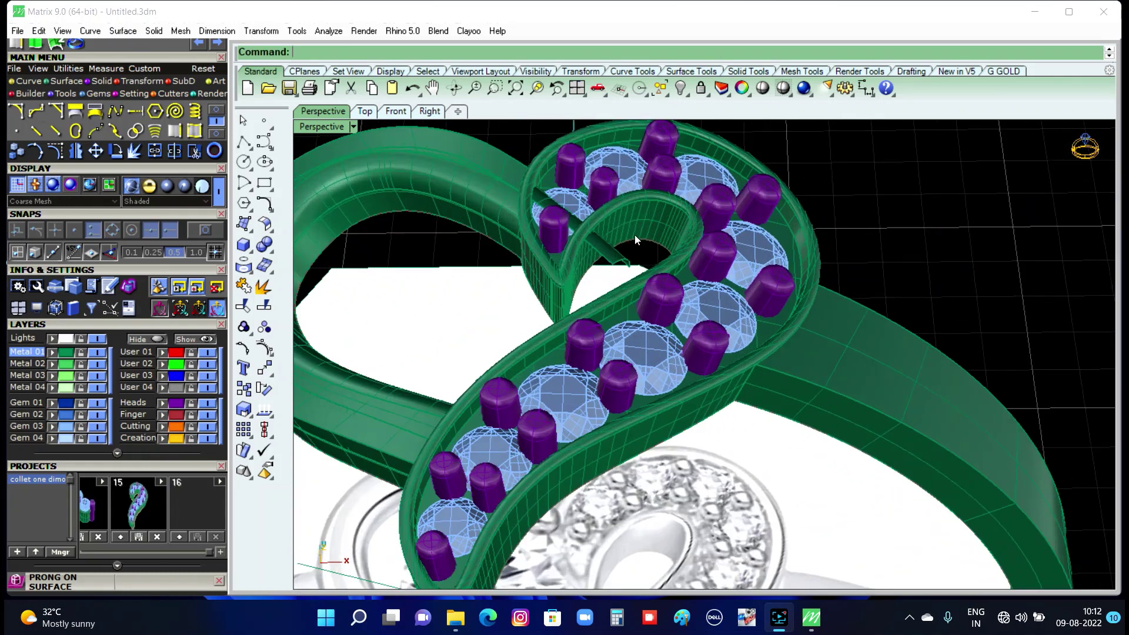
scroll(584, 260, "up", 2)
left_click(584, 260)
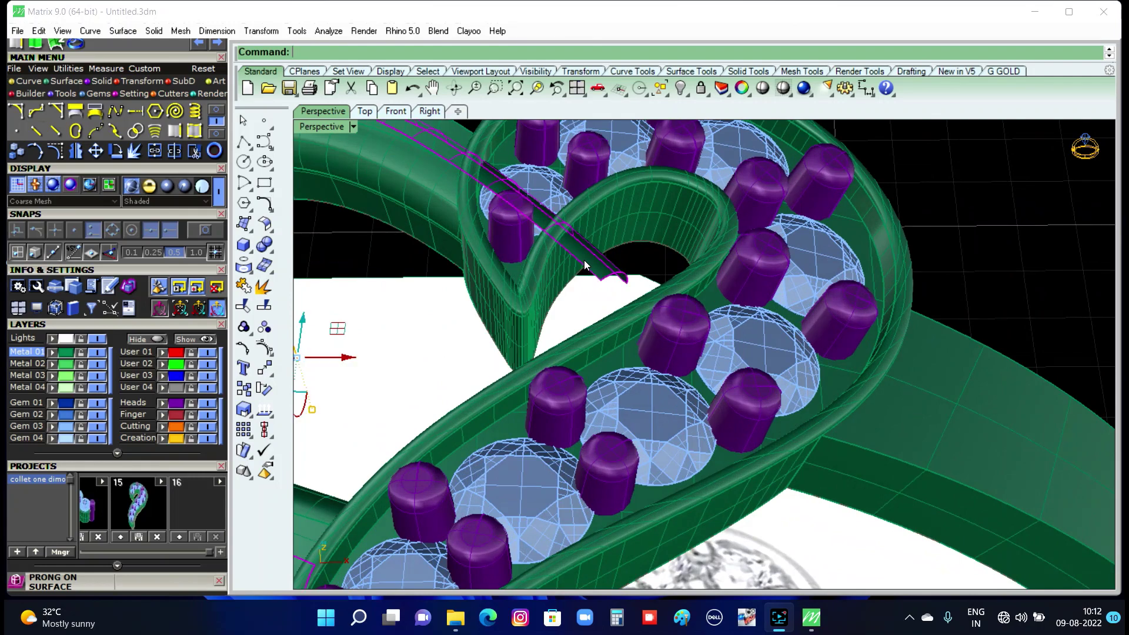
scroll(584, 260, "down", 4)
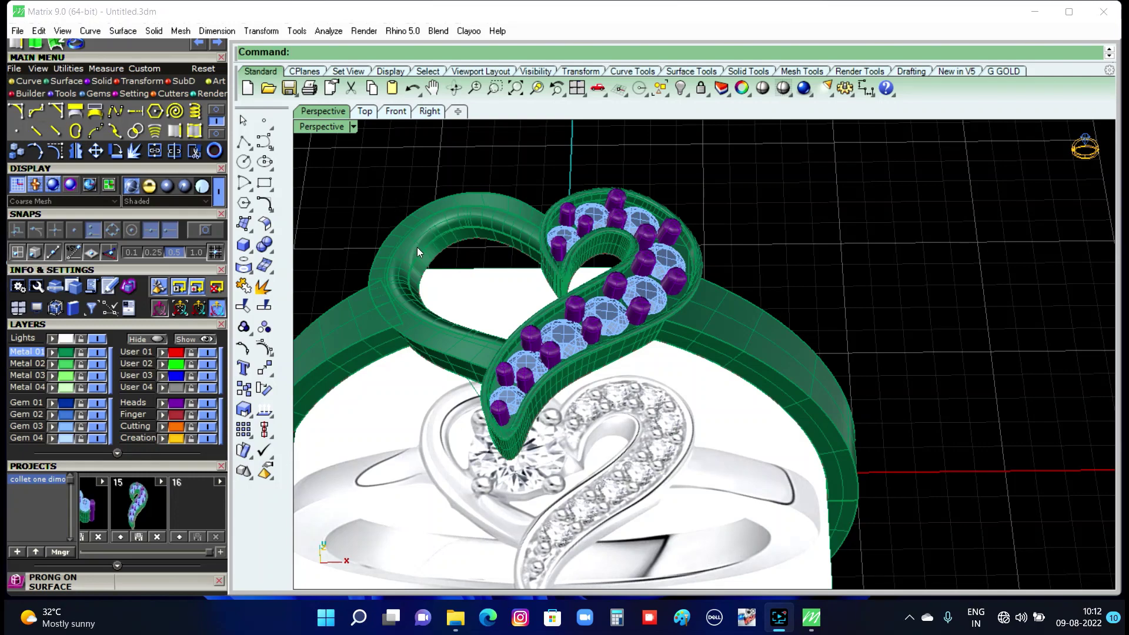
scroll(417, 247, "down", 3)
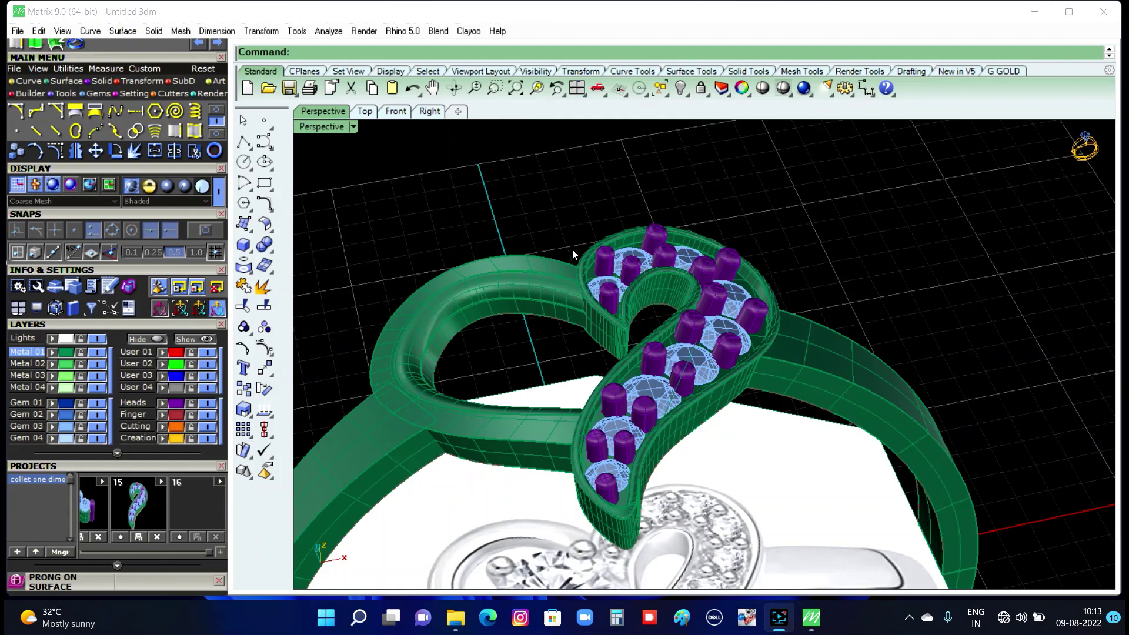
Round another left-lobe edge with a 0.3 FilletEdge.
scroll(573, 249, "down", 5)
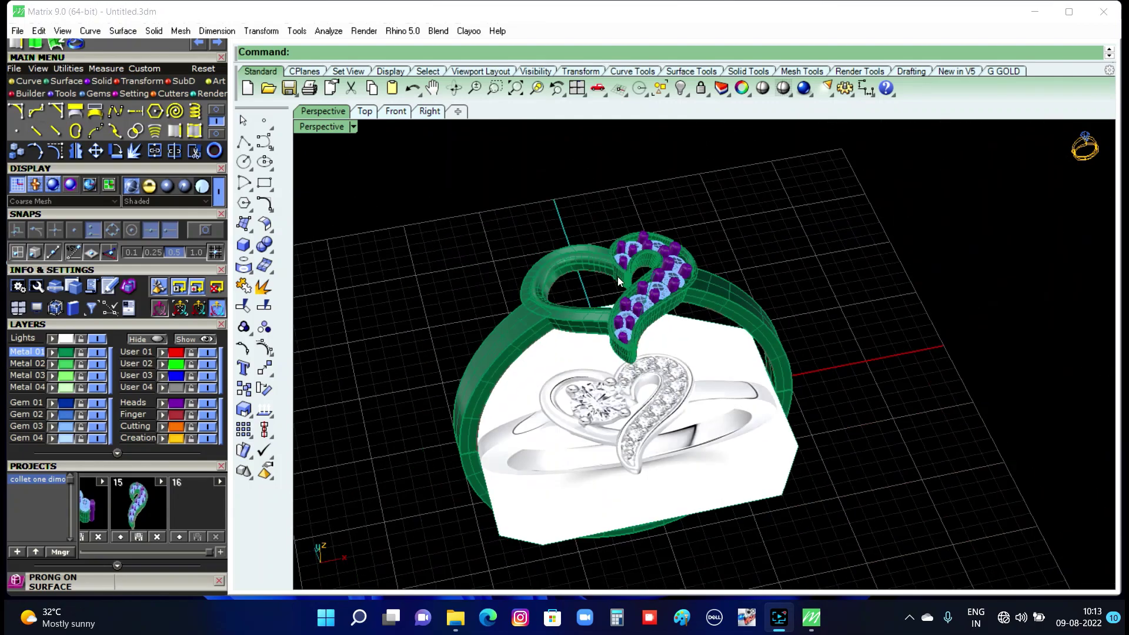
right_click_drag(618, 276, 562, 253)
scroll(562, 253, "up", 3)
scroll(566, 261, "up", 3)
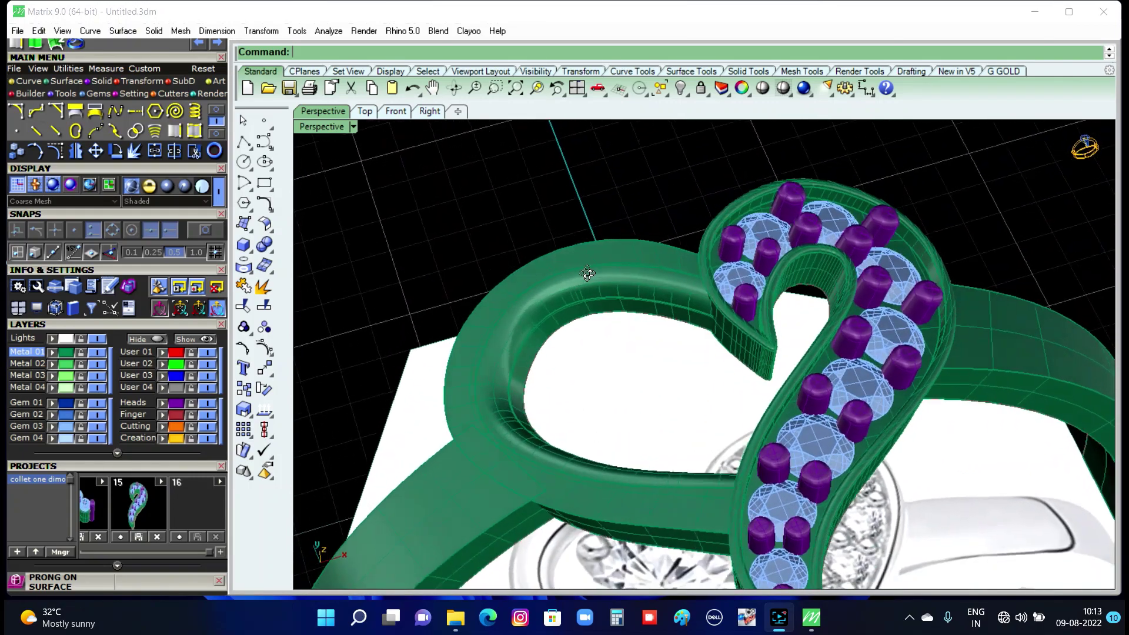
scroll(558, 274, "up", 2)
type("F")
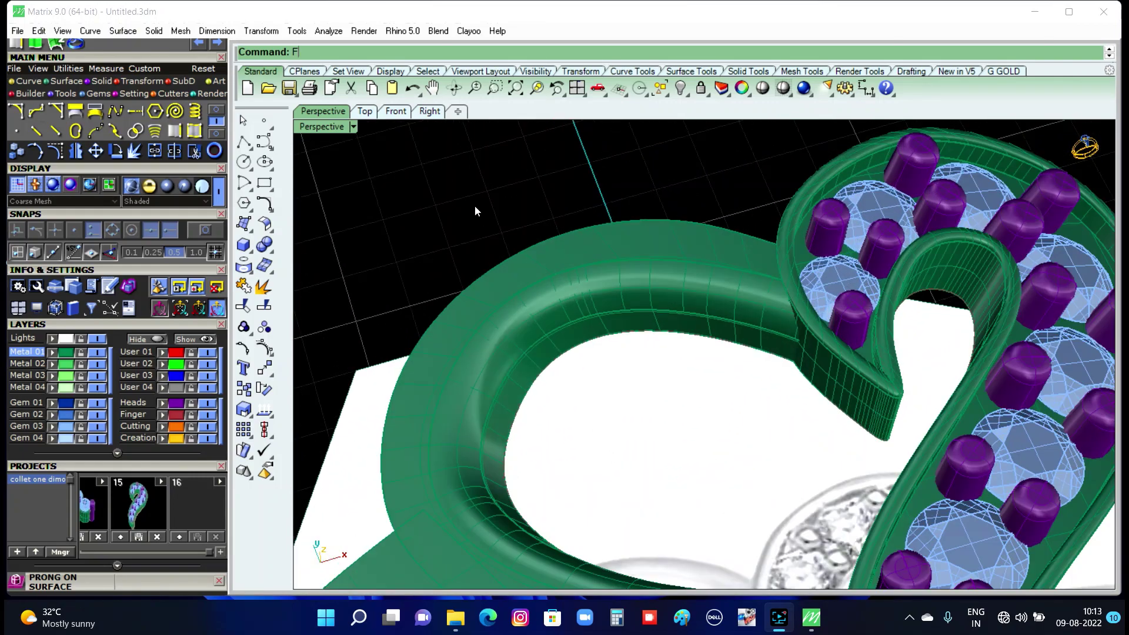
type("illetEdge")
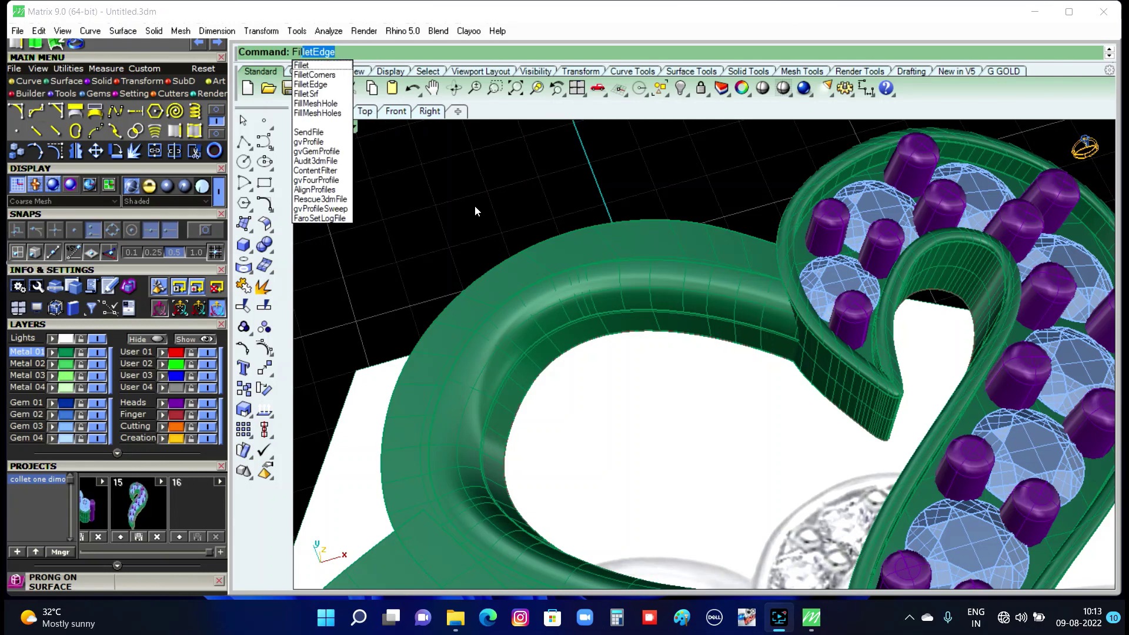
key("Return")
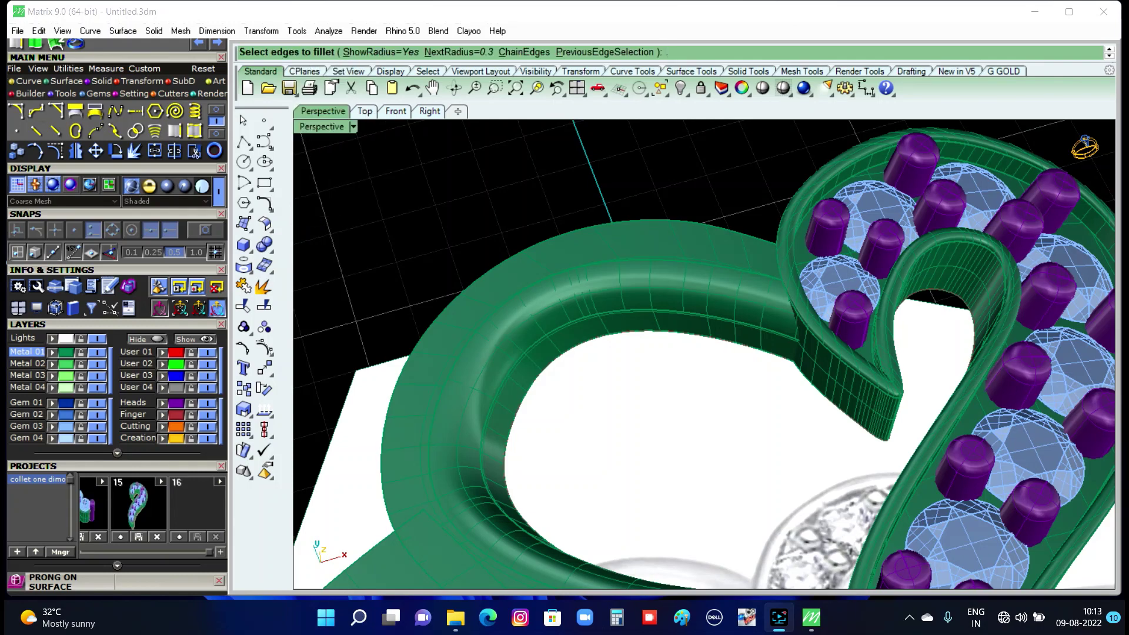
left_click(556, 234)
key("Return")
key("Return")
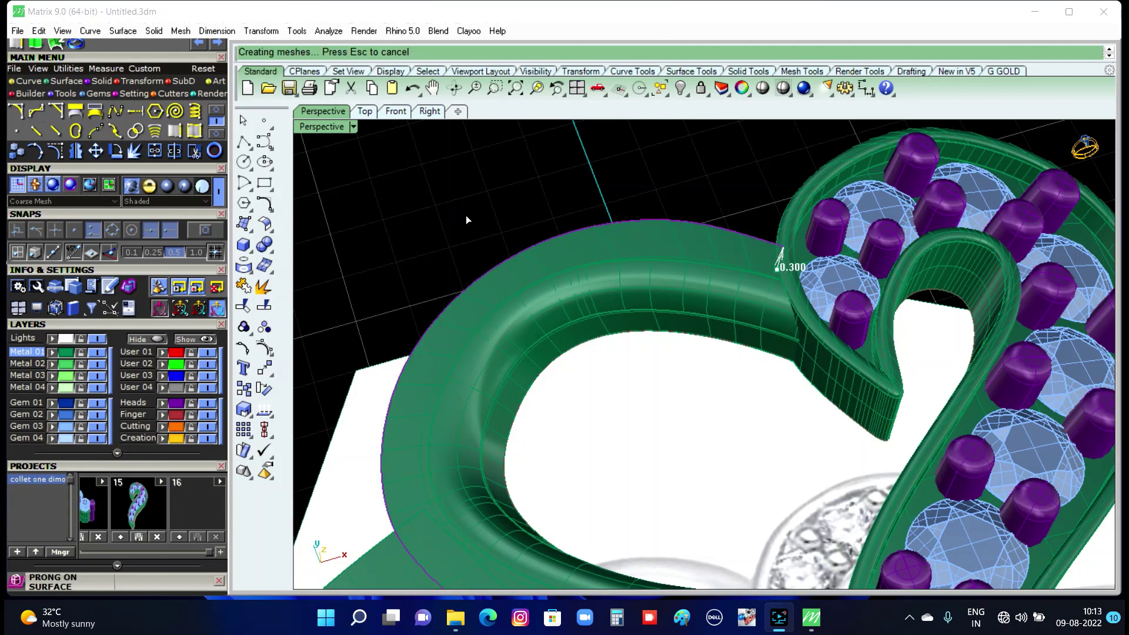
Orbit around the ring to inspect the heart setting from above and from a low side view.
mouse_move(466, 215)
right_mouse_down()
mouse_move(553, 327)
mouse_move(505, 329)
mouse_move(520, 381)
right_mouse_up()
scroll(524, 336, "down", 3)
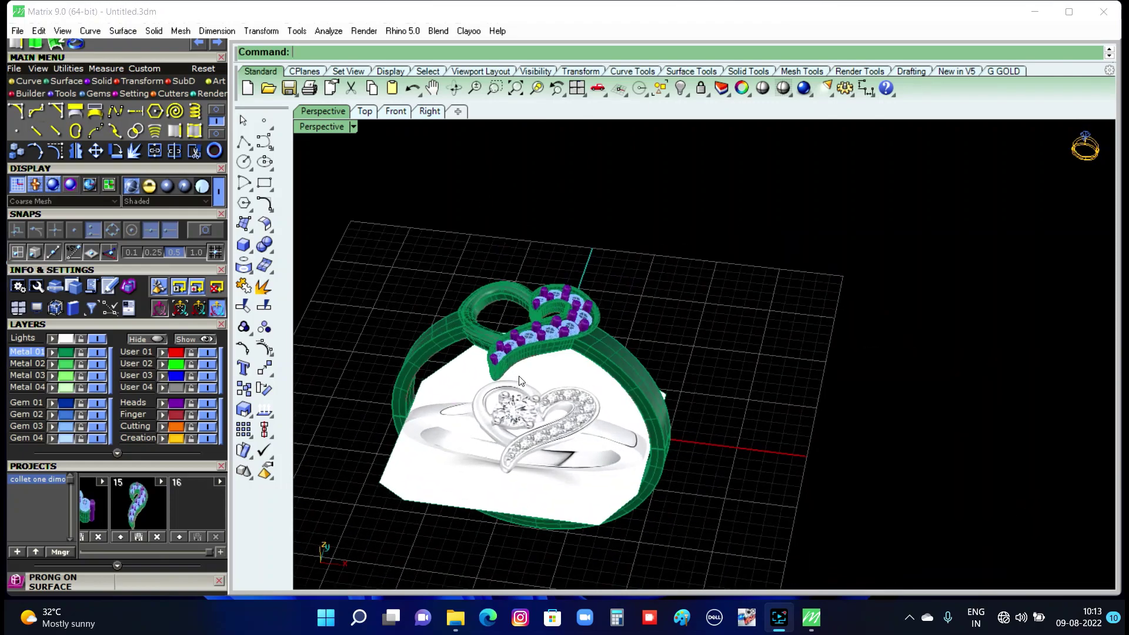
scroll(511, 323, "up", 3)
right_click_drag(527, 309, 633, 443)
scroll(538, 304, "down", 1)
scroll(633, 443, "up", 3)
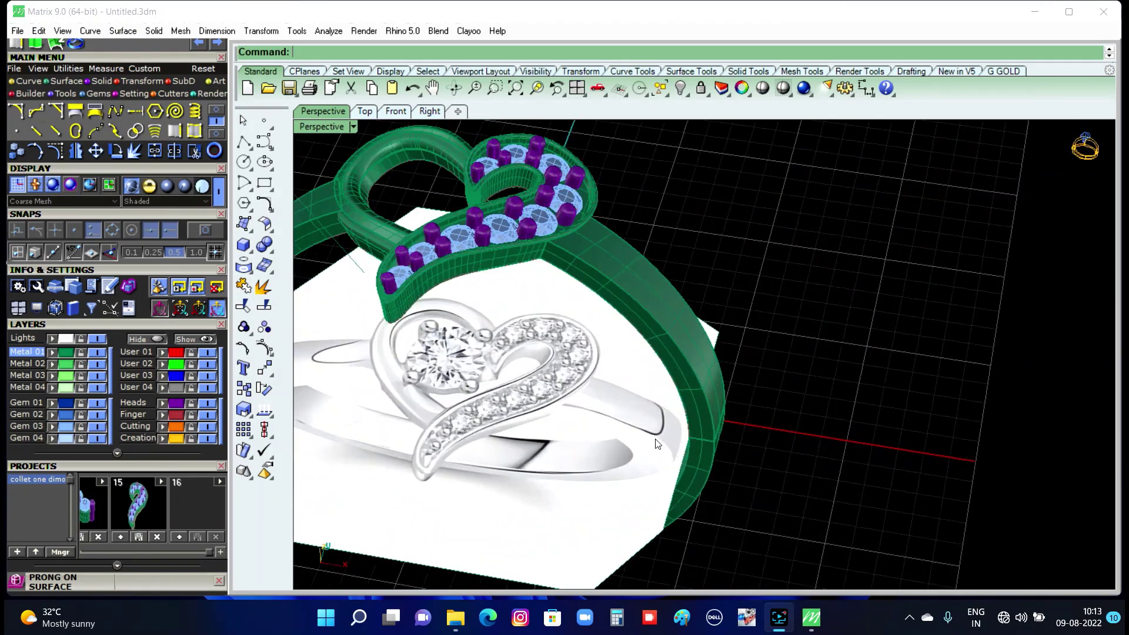
scroll(657, 444, "up", 2)
scroll(668, 360, "down", 3)
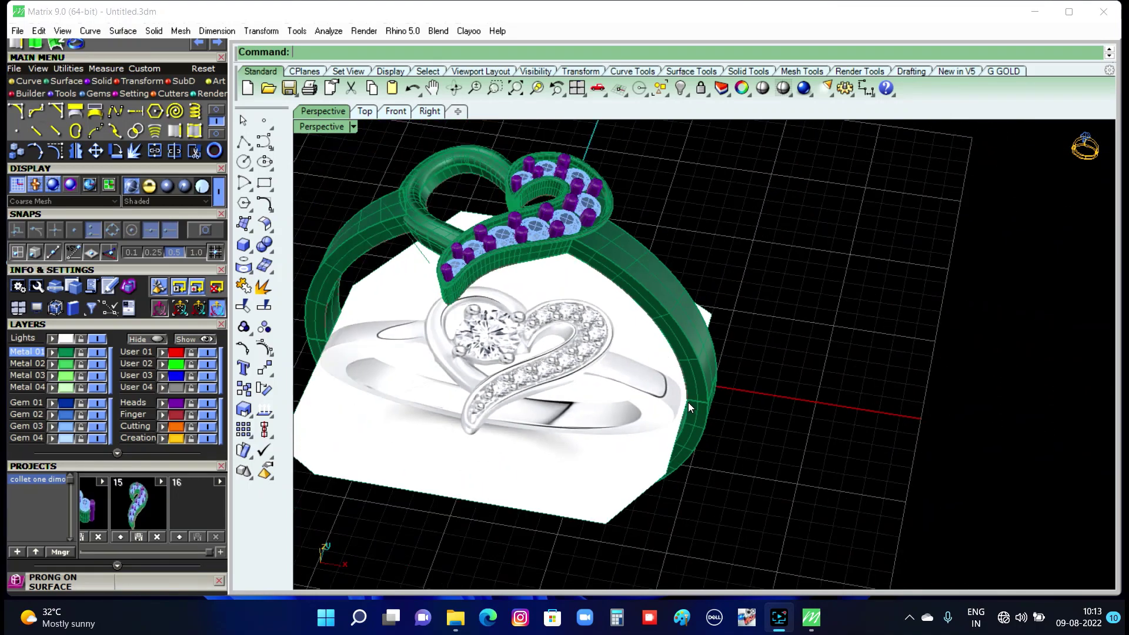
right_click_drag(688, 402, 613, 394)
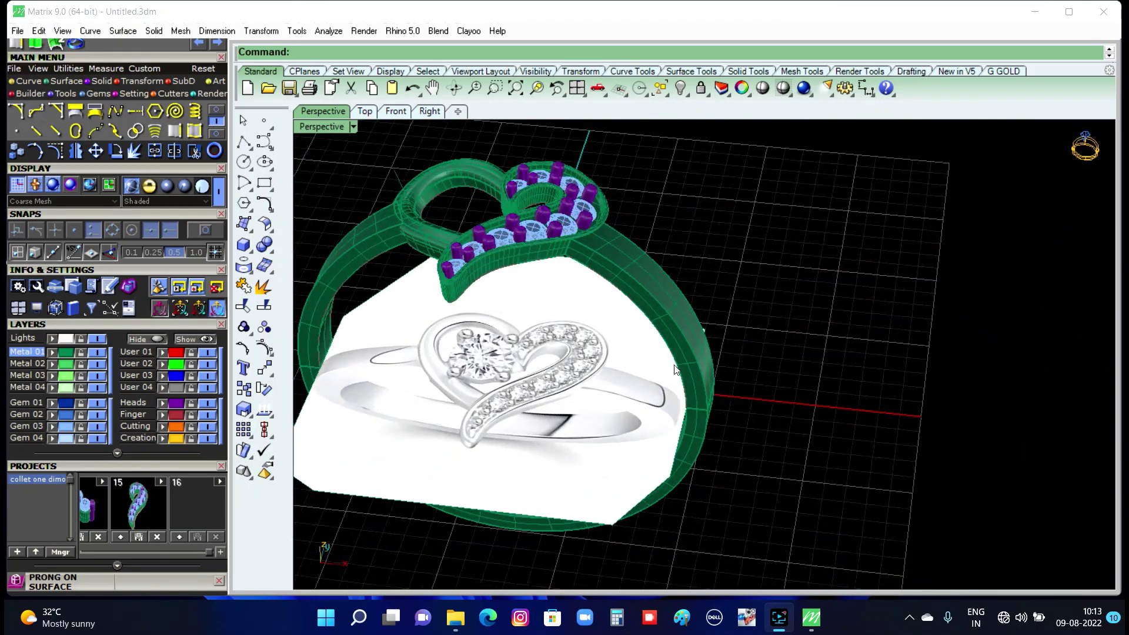
scroll(618, 404, "down", 2)
right_click_drag(617, 403, 638, 388)
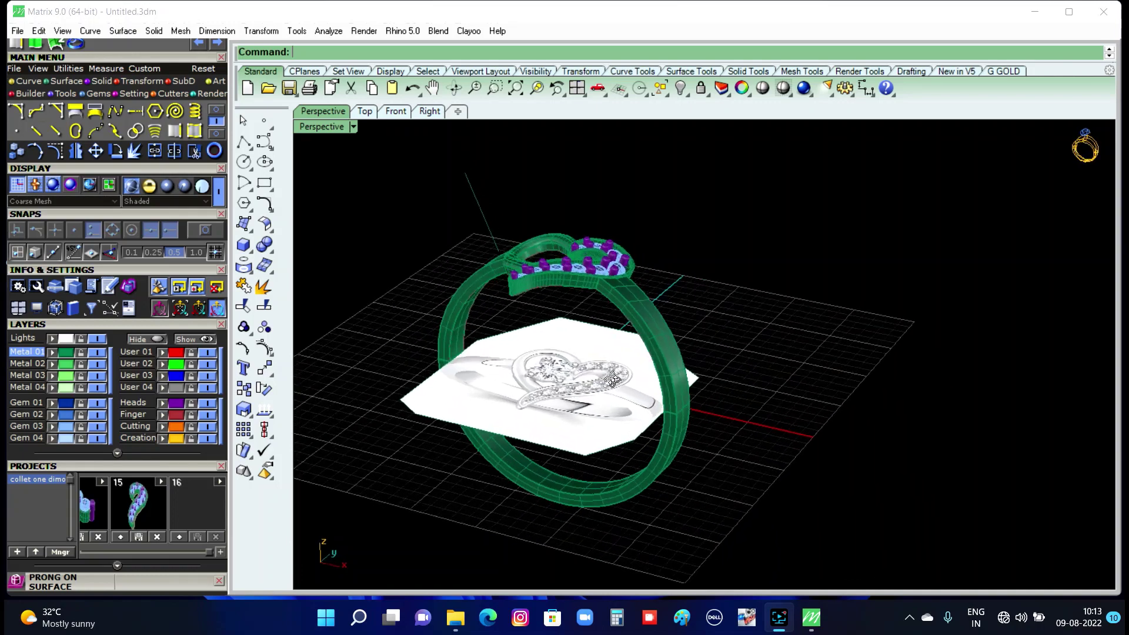
scroll(592, 425, "up", 2)
type("F")
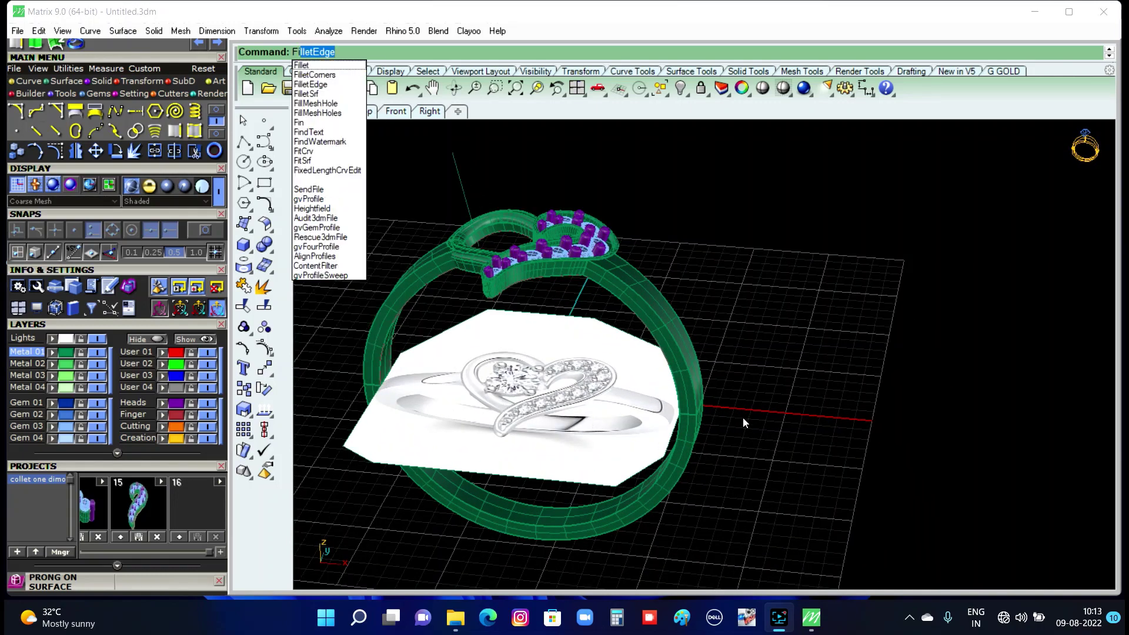
Fillet the first shank edge at radius 0.1.
key("Return")
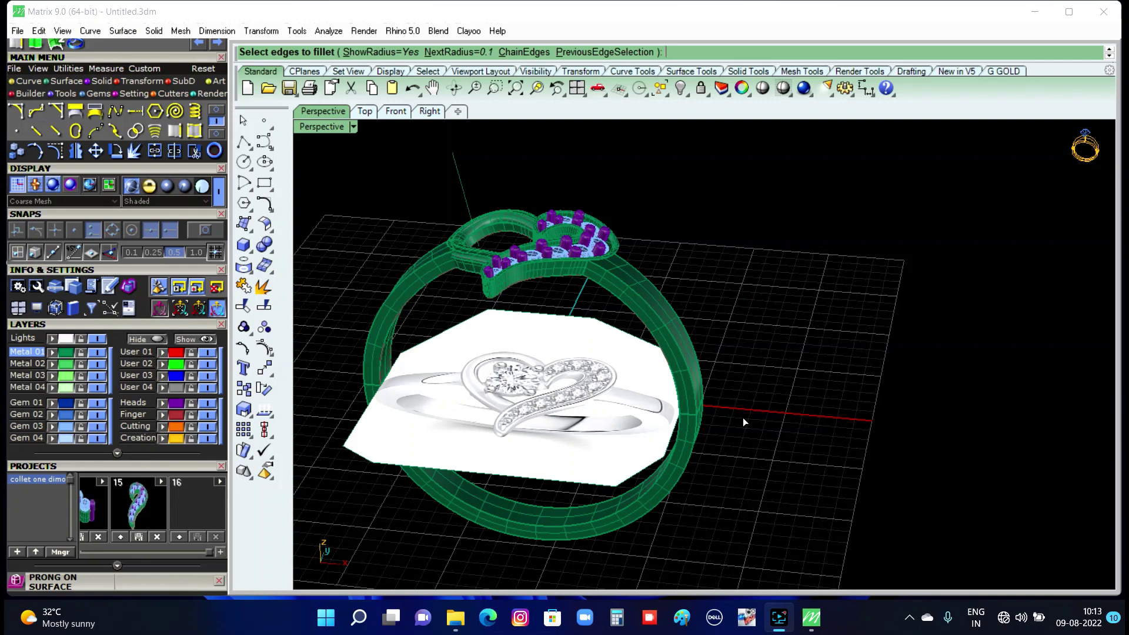
scroll(658, 280, "up", 5)
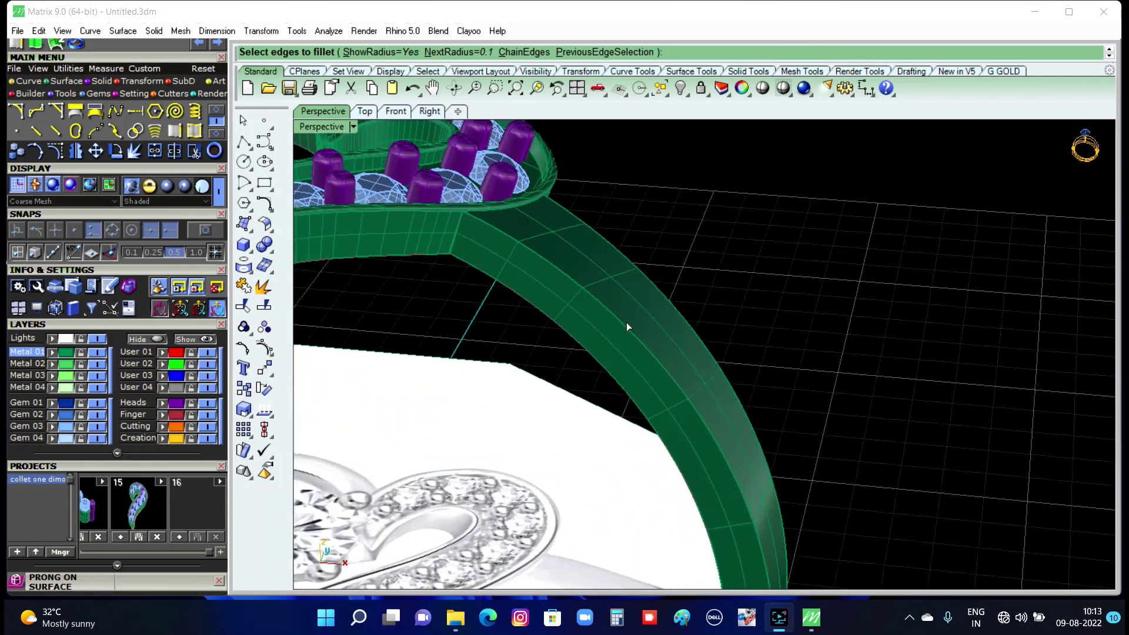
left_click(628, 327)
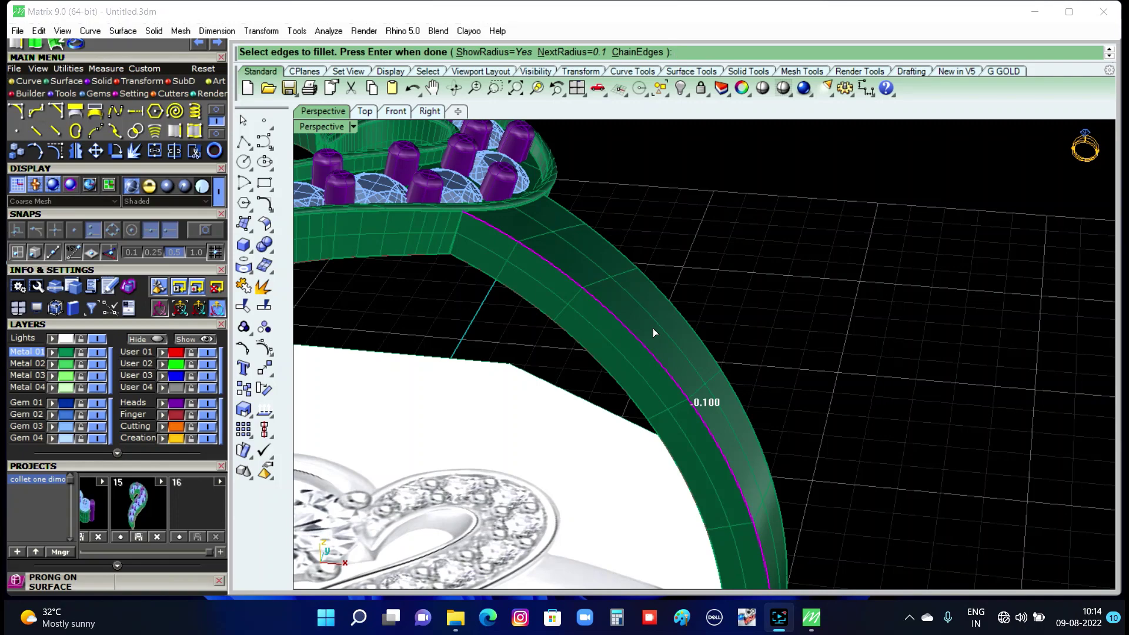
key("Return")
key("Return")
scroll(652, 328, "down", 3)
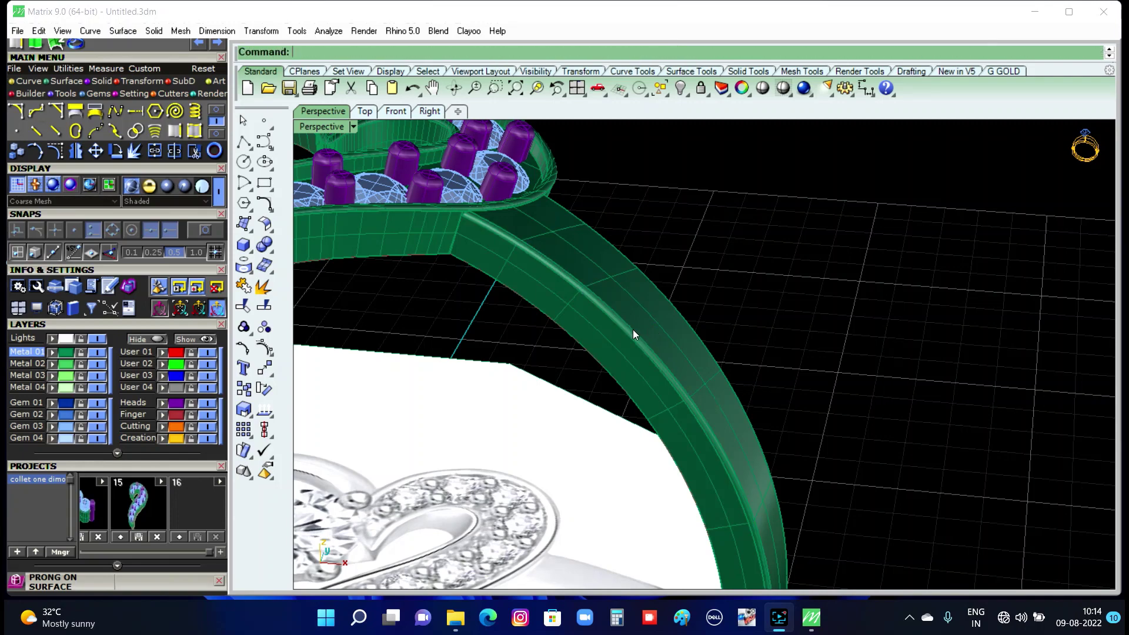
mouse_move(633, 329)
right_mouse_down()
mouse_move(682, 332)
mouse_move(692, 308)
right_mouse_up()
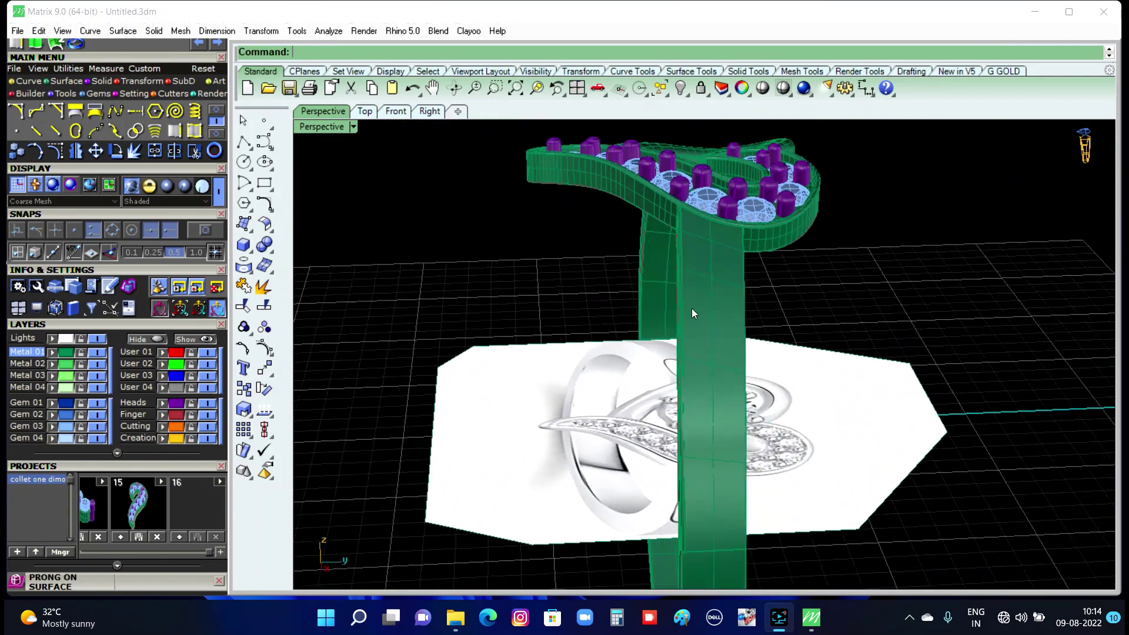
scroll(691, 308, "up", 3)
Round the shank's right edge with a 0.1 fillet.
key("Return")
left_click(812, 352)
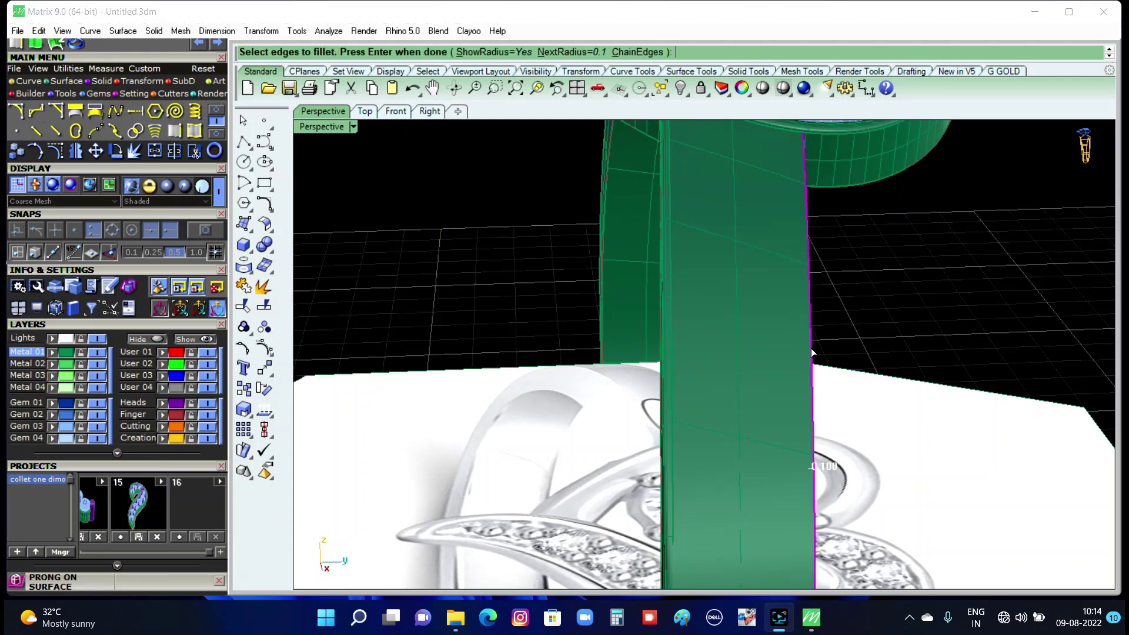
key("Return")
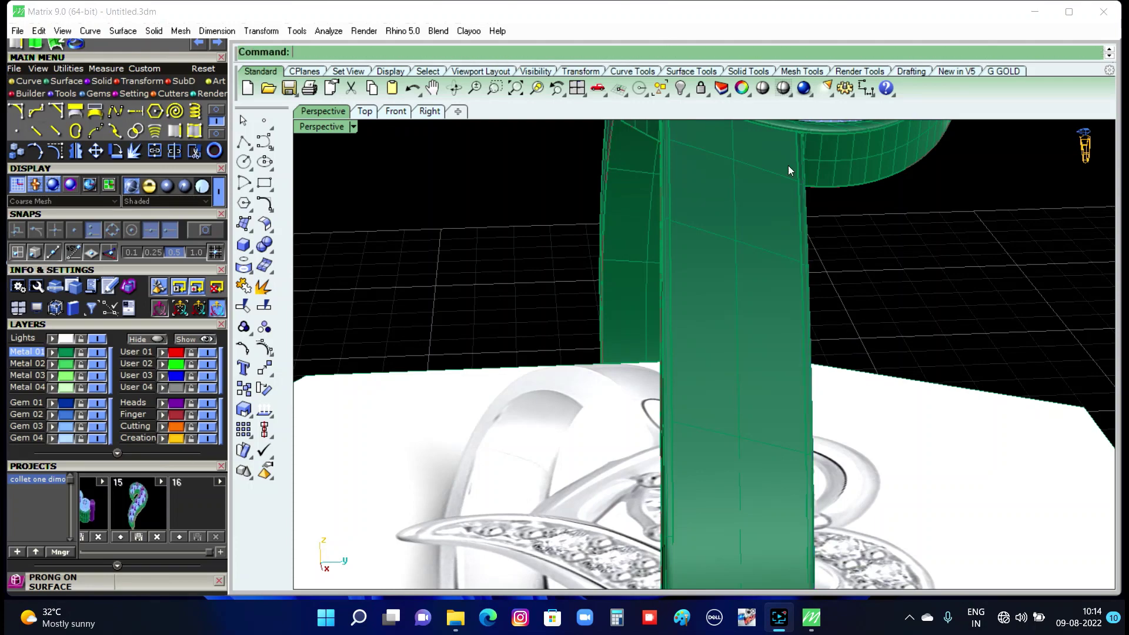
scroll(732, 164, "down", 3)
scroll(732, 164, "down", 3)
right_click_drag(695, 275, 787, 284)
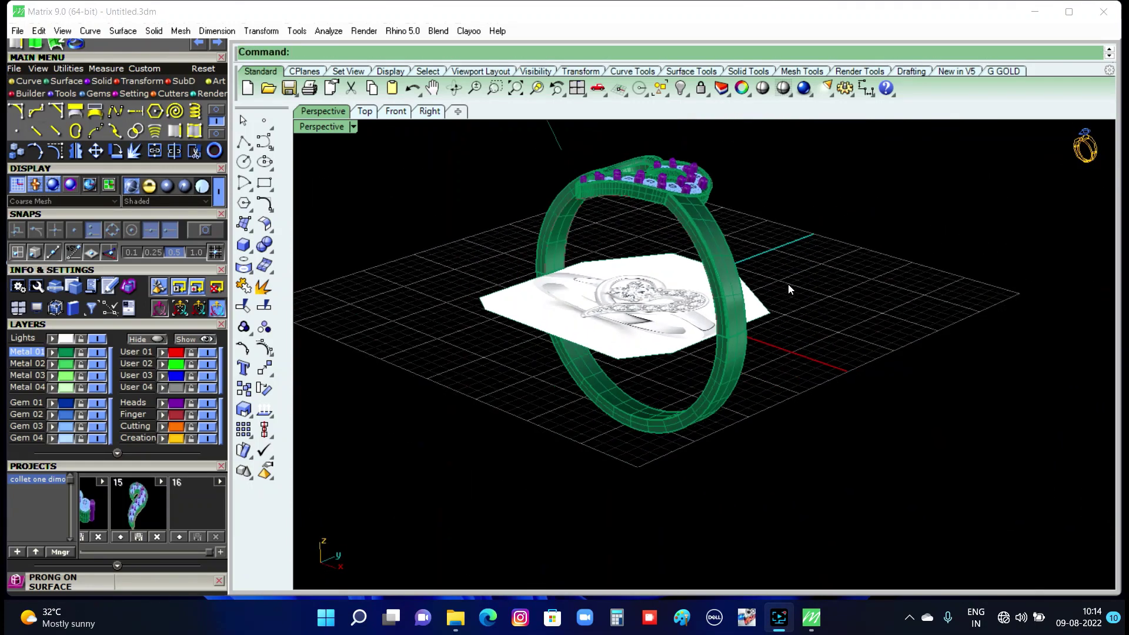
mouse_move(495, 343)
right_mouse_down()
mouse_move(407, 394)
mouse_move(449, 382)
right_mouse_up()
Fillet a further shank edge at 0.1 on the gem-facing side.
key("Return")
scroll(523, 411, "up", 2)
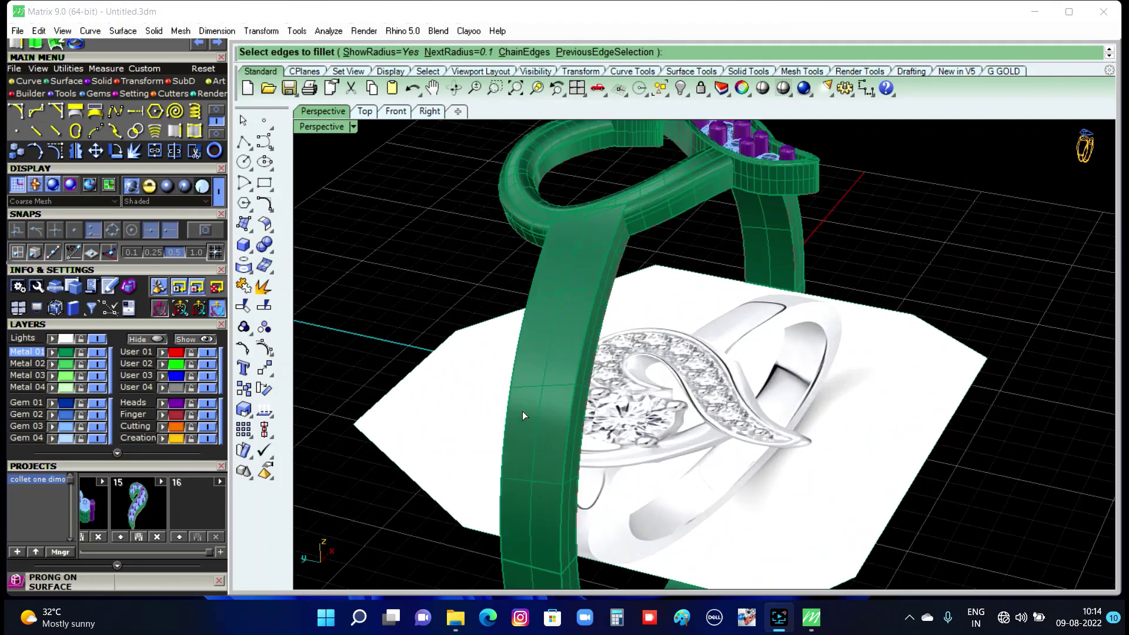
scroll(522, 410, "up", 3)
left_click(495, 404)
key("Return")
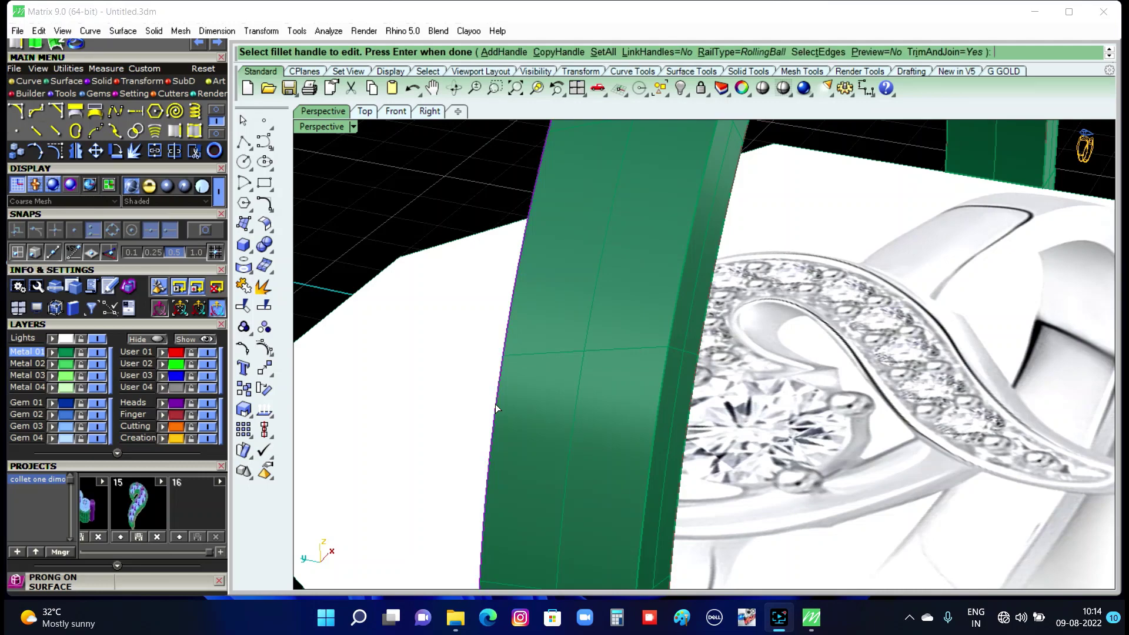
key("Return")
scroll(500, 407, "down", 5)
Apply a 0.1 fillet to the next shank edge.
key("Return")
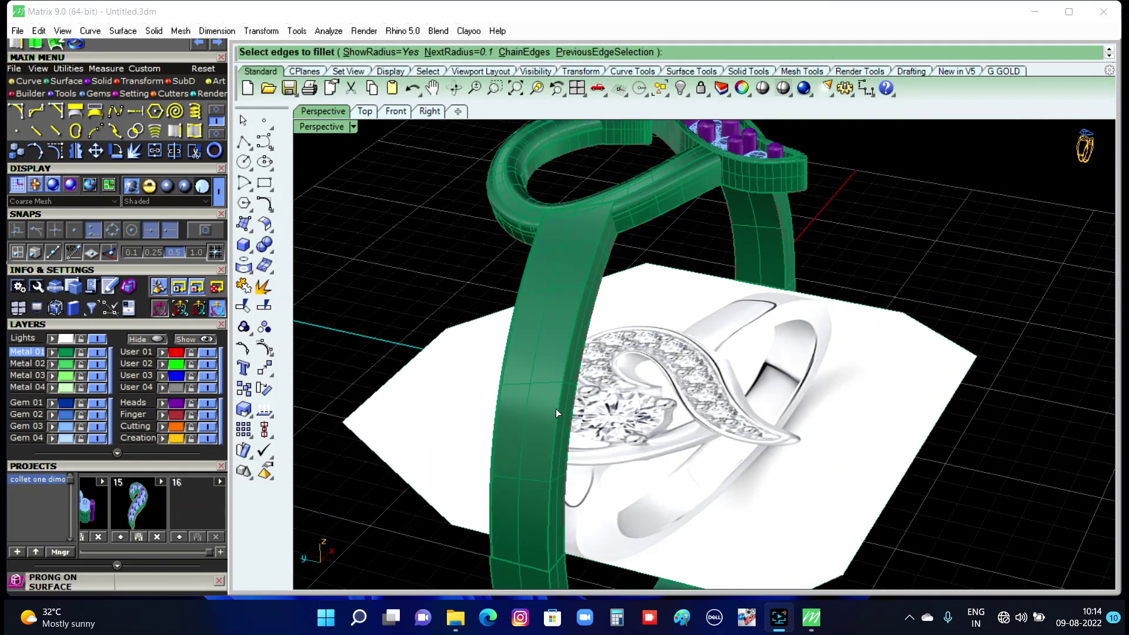
left_click(558, 414)
key("Return")
key("Return")
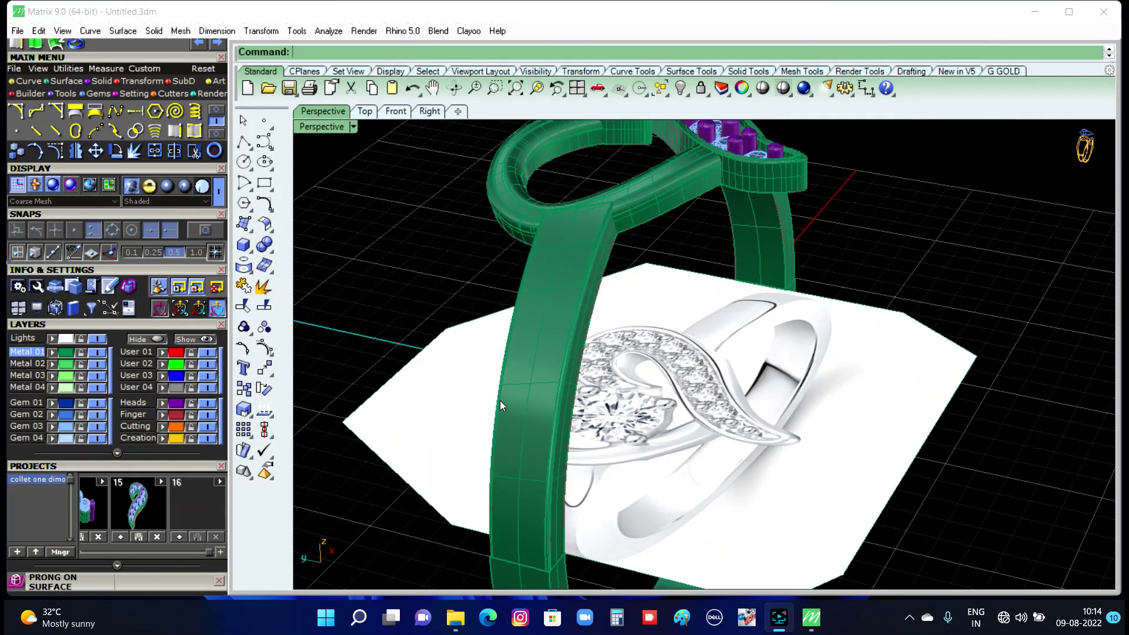
scroll(500, 400, "down", 5)
scroll(499, 399, "up", 3)
scroll(530, 468, "up", 3)
Pick the lower and outer shank edges for 0.1 fillets.
key("Return")
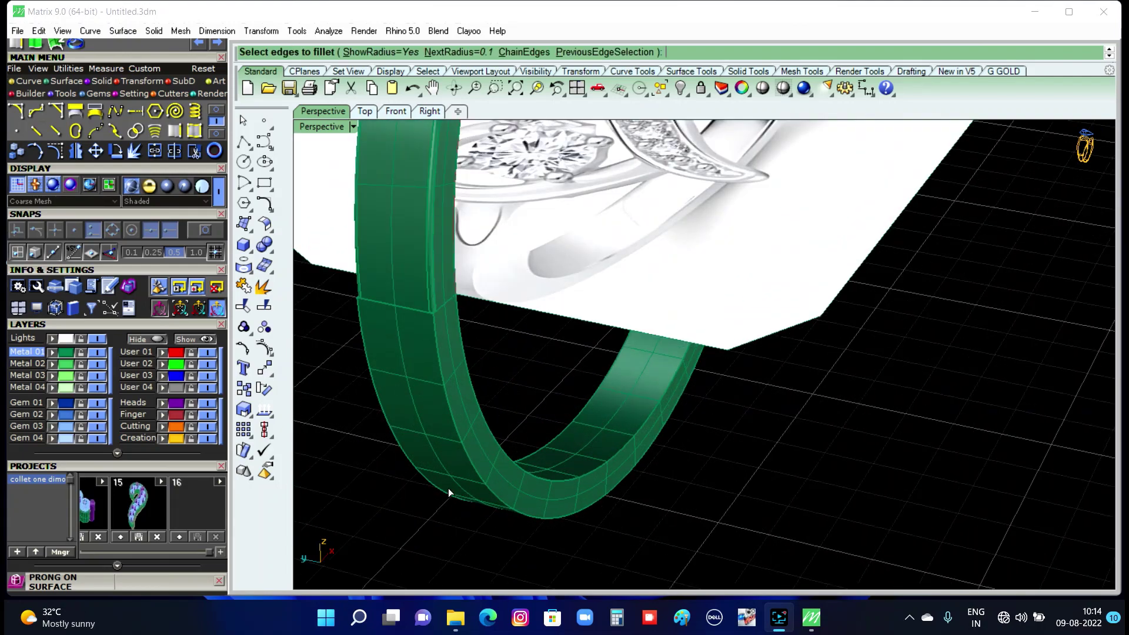
left_click(478, 478)
key("Return")
key("Return")
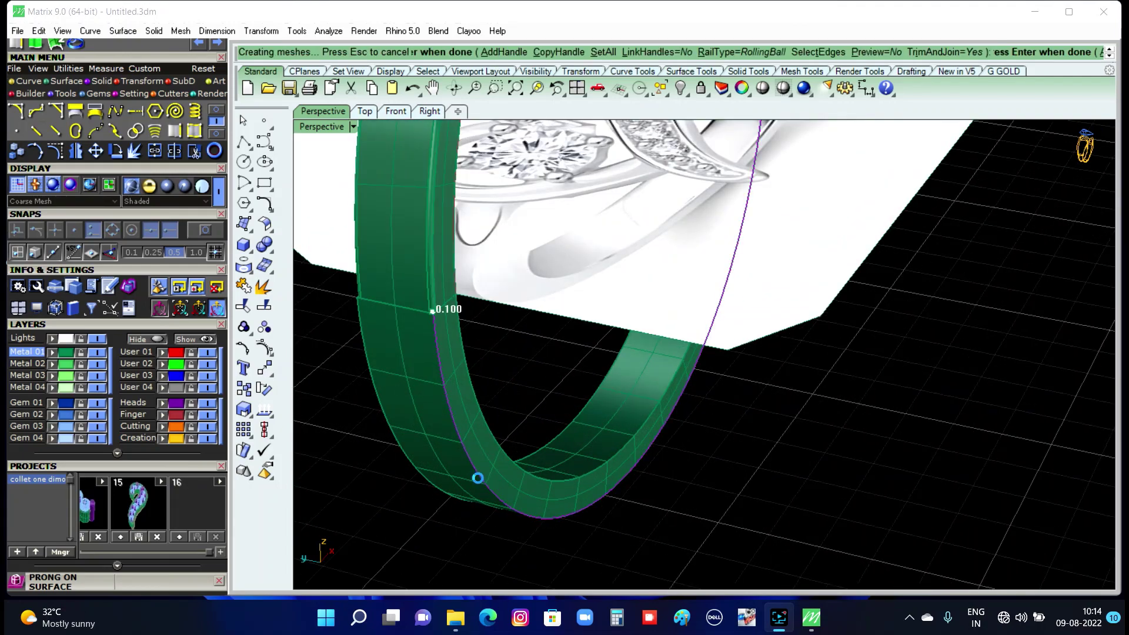
key("Return")
left_click(411, 468)
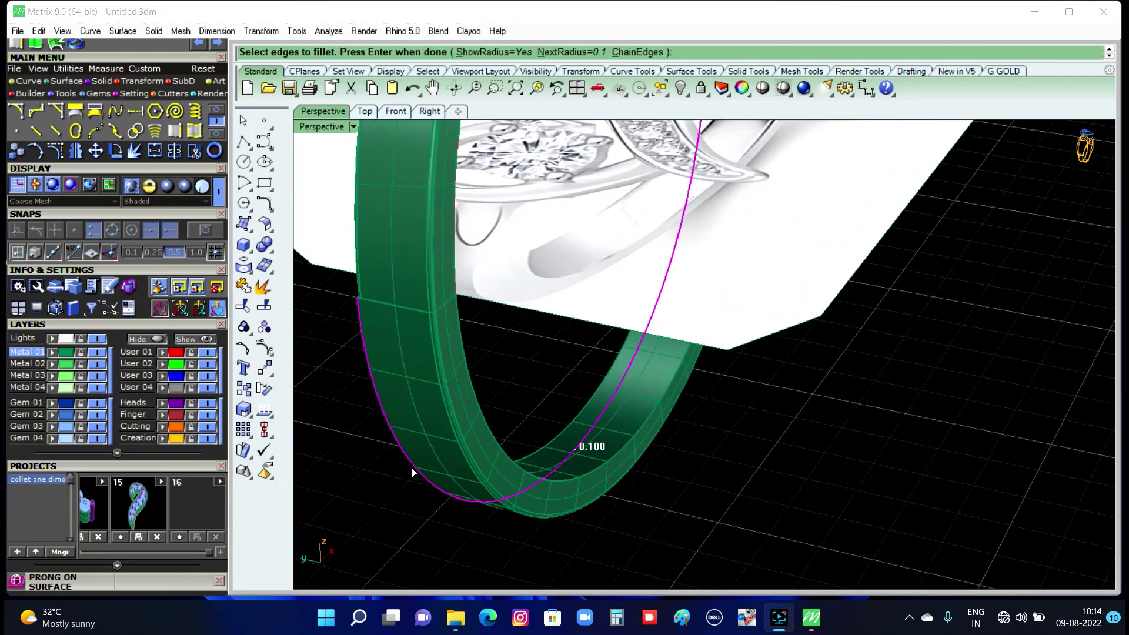
key("Return")
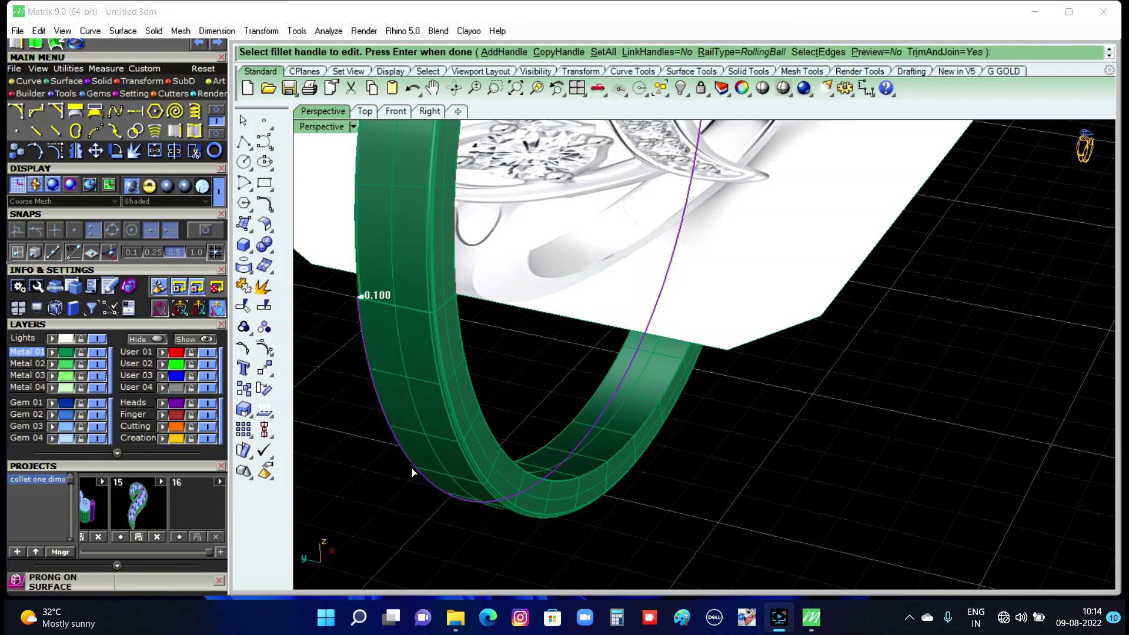
key("Return")
Select the reference picture plane and hide it.
scroll(482, 493, "down", 5)
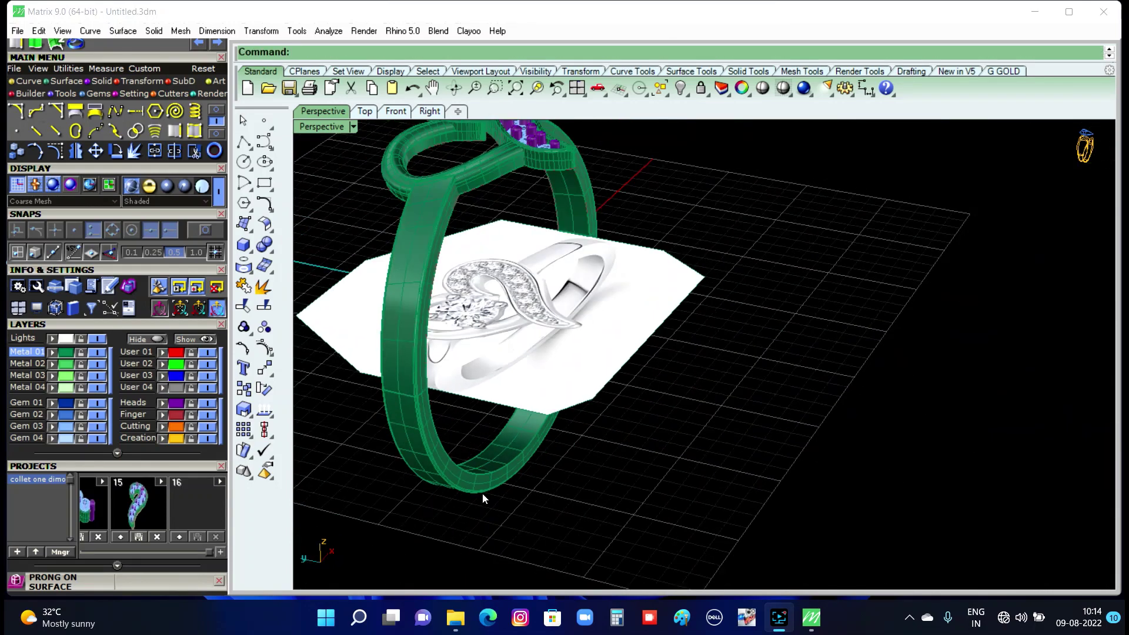
mouse_move(482, 492)
right_mouse_down()
mouse_move(485, 410)
mouse_move(429, 474)
right_mouse_up()
scroll(430, 474, "down", 3)
right_click_drag(518, 429, 481, 418)
scroll(492, 320, "up", 3)
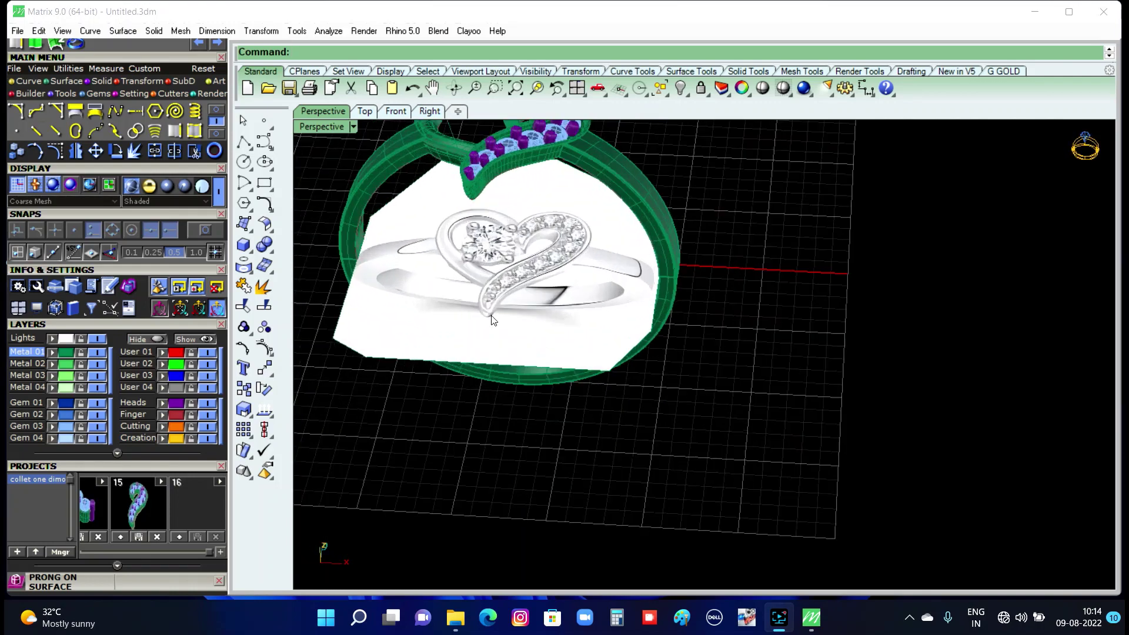
scroll(589, 376, "down", 3)
scroll(504, 325, "down", 2)
left_click(504, 326)
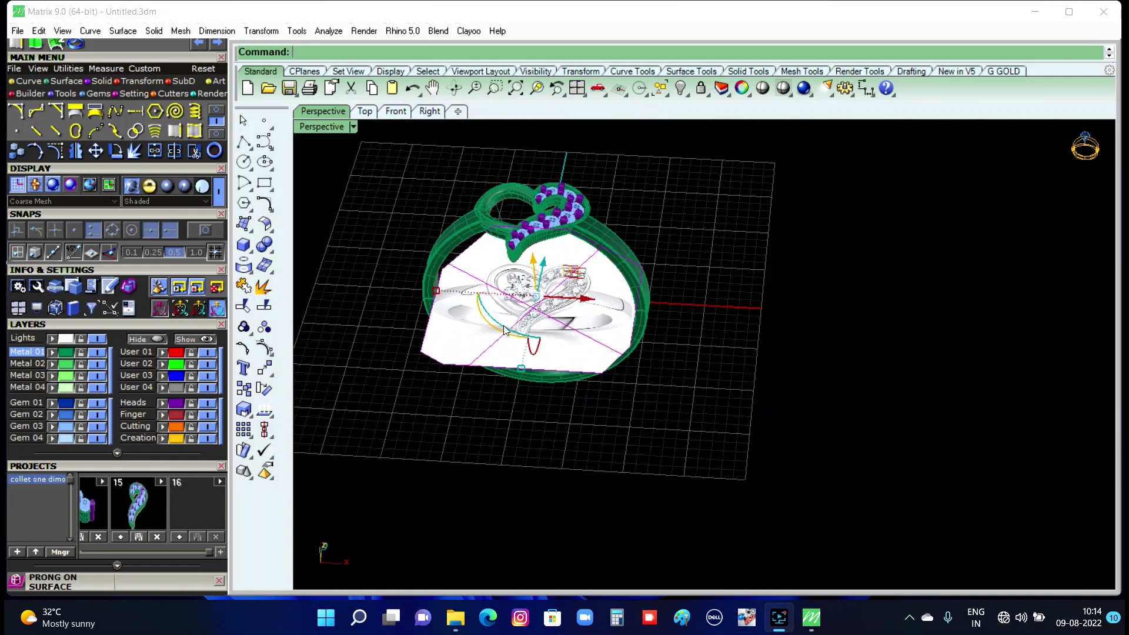
left_click(681, 88)
Switch the Perspective viewport display mode from Shaded to Plastic.
scroll(599, 362, "down", 2)
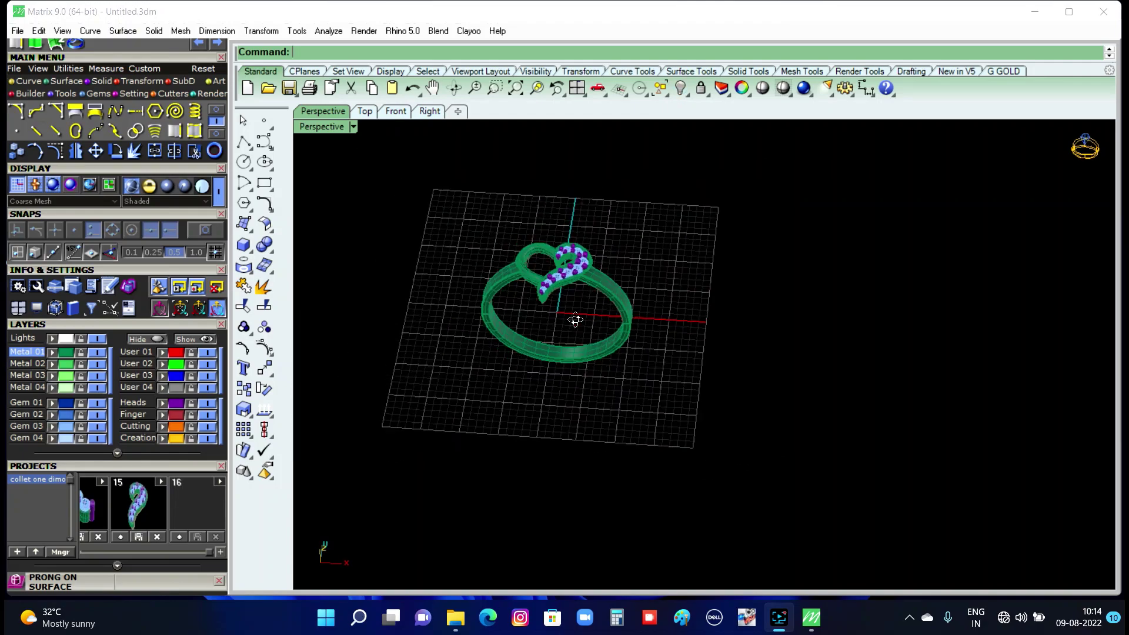
scroll(561, 312, "down", 2)
scroll(561, 312, "up", 5)
mouse_move(562, 312)
right_mouse_down()
mouse_move(635, 319)
mouse_move(625, 282)
mouse_move(584, 322)
right_mouse_up()
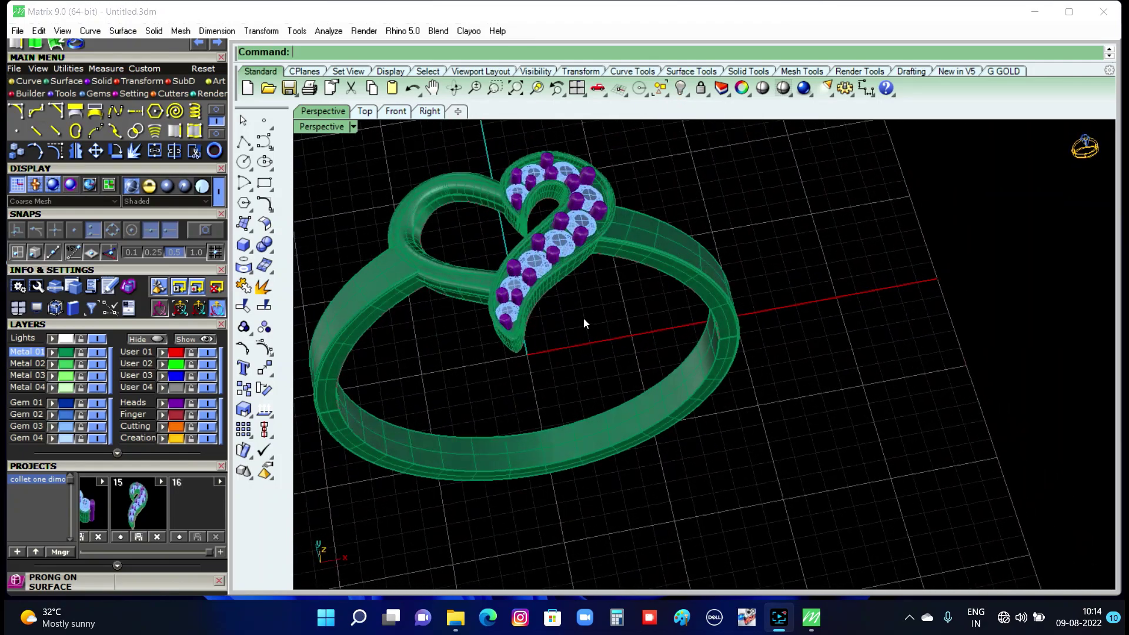
left_click(353, 127)
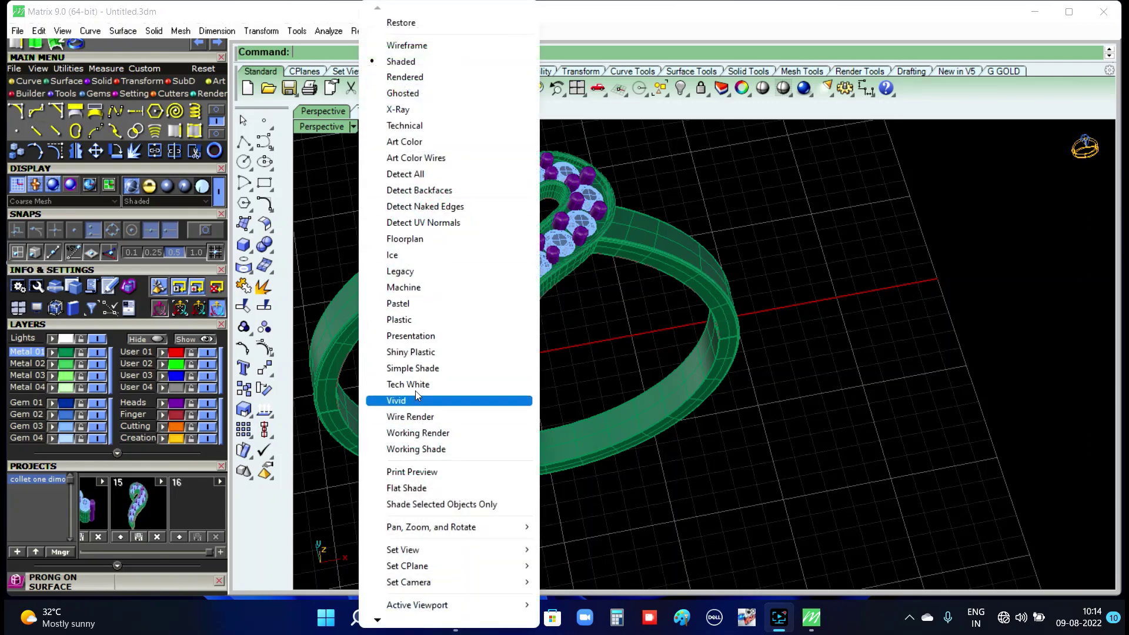
left_click(413, 319)
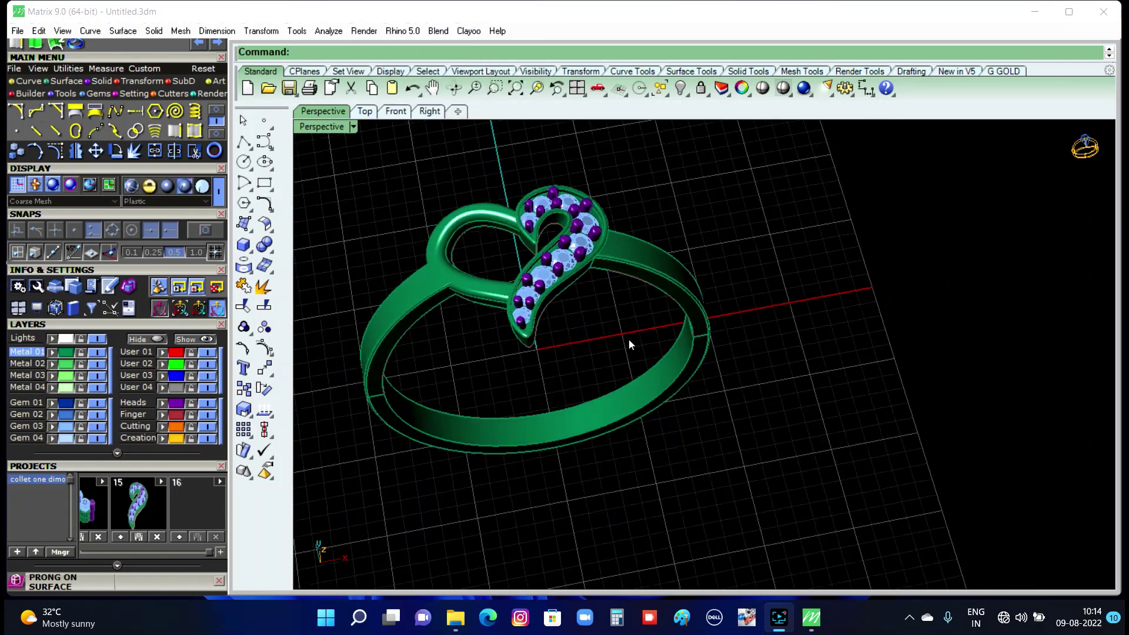
Inspect the ring in Plastic shading, briefly selecting and deselecting a curve at the heart's tip.
mouse_move(629, 339)
right_mouse_down()
mouse_move(573, 325)
mouse_move(624, 349)
mouse_move(559, 371)
mouse_move(660, 358)
mouse_move(668, 288)
mouse_move(640, 325)
mouse_move(605, 337)
right_mouse_up()
scroll(587, 342, "up", 3)
scroll(535, 326, "down", 3)
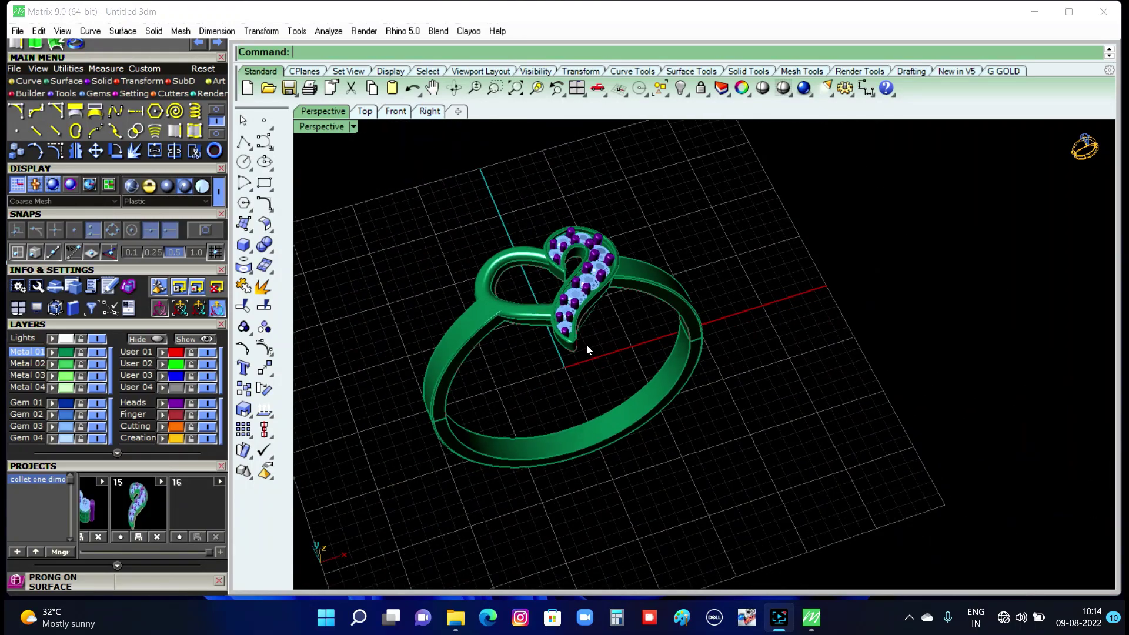
scroll(586, 325, "up", 2)
left_click(588, 316)
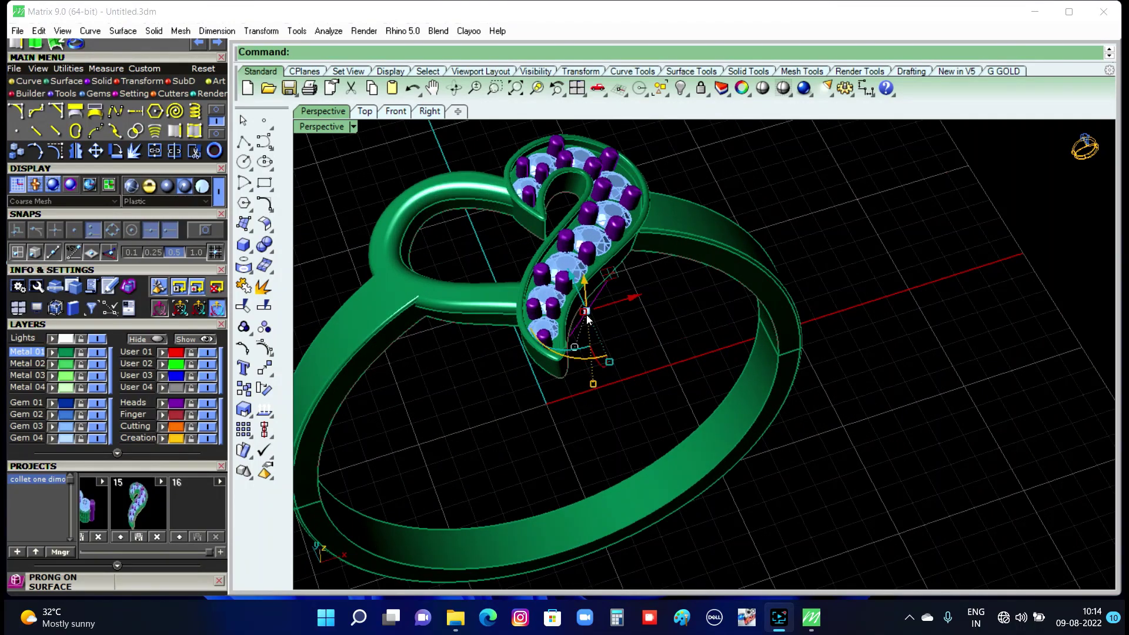
key("Escape")
scroll(554, 308, "down", 3)
right_click_drag(553, 308, 569, 385)
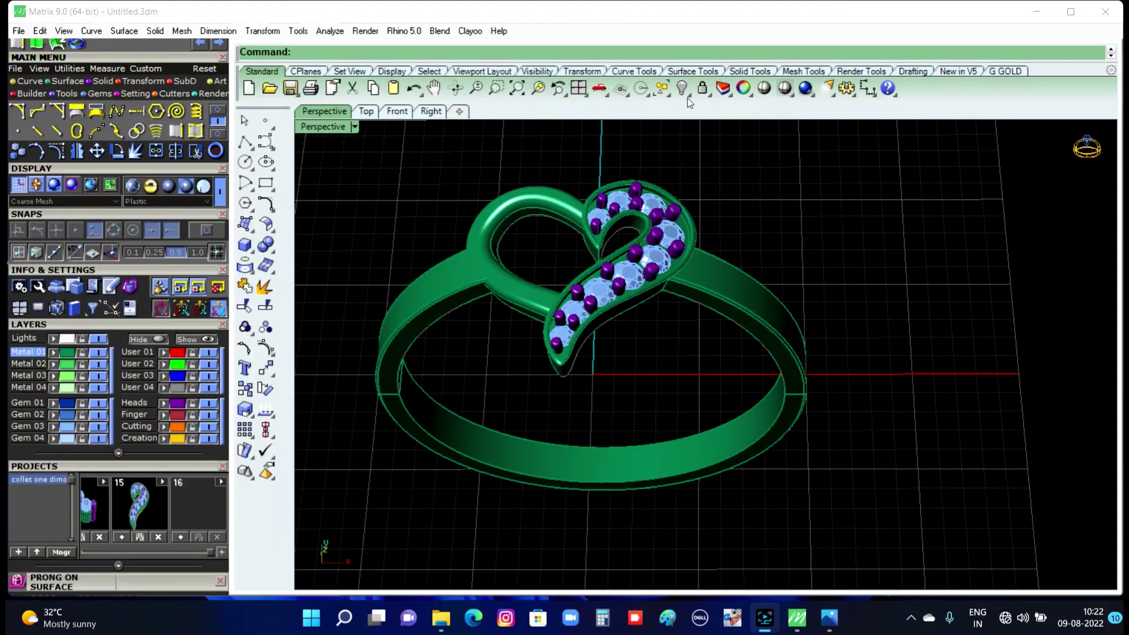
Show the hidden reference photo again to compare it with the heart.
left_click(688, 98)
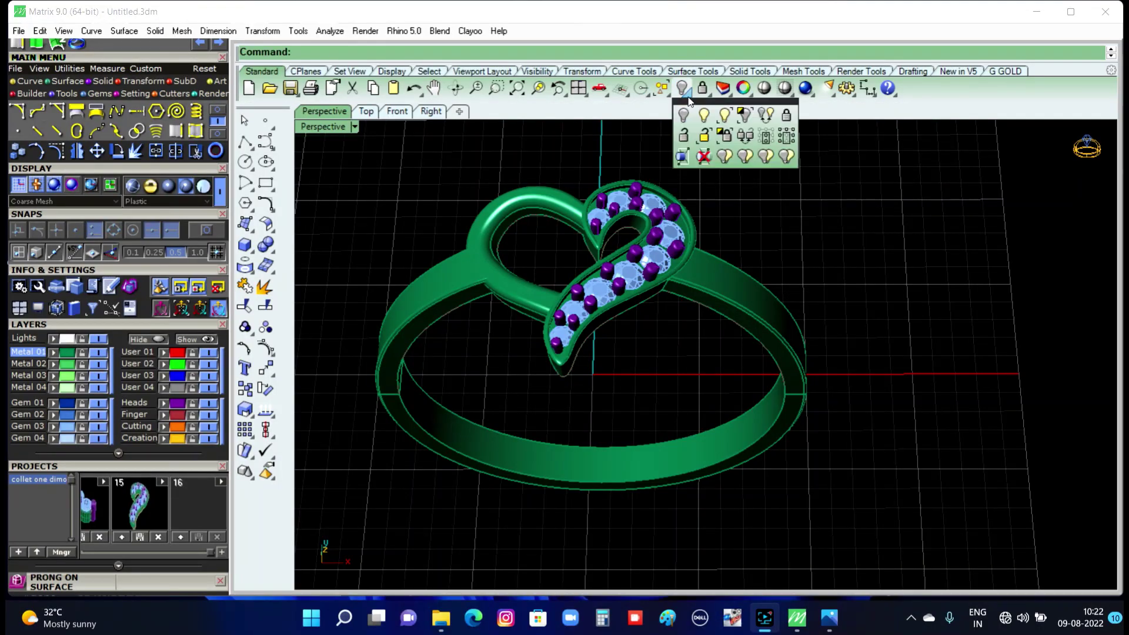
left_click(701, 115)
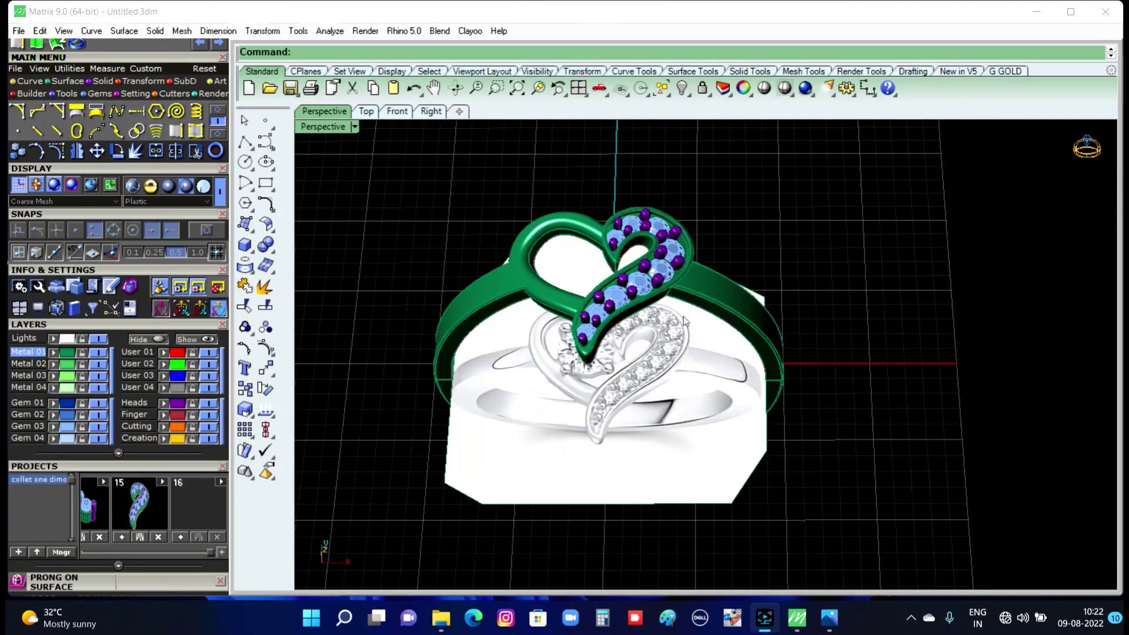
right_click_drag(683, 316, 591, 383)
scroll(591, 383, "up", 3)
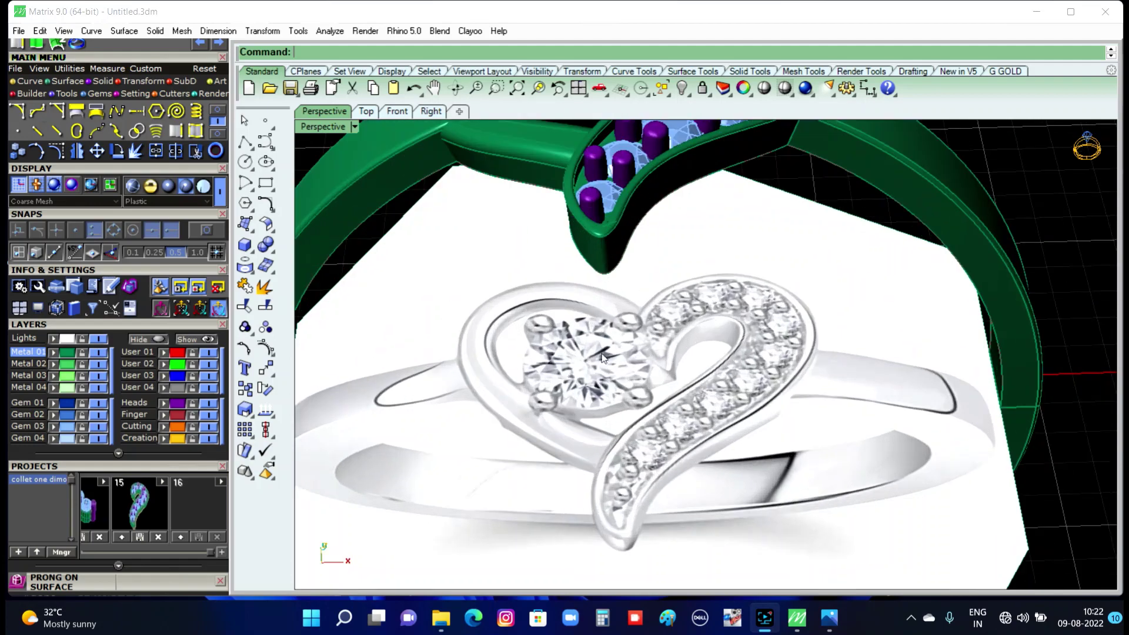
scroll(650, 356, "down", 2)
scroll(651, 356, "down", 1)
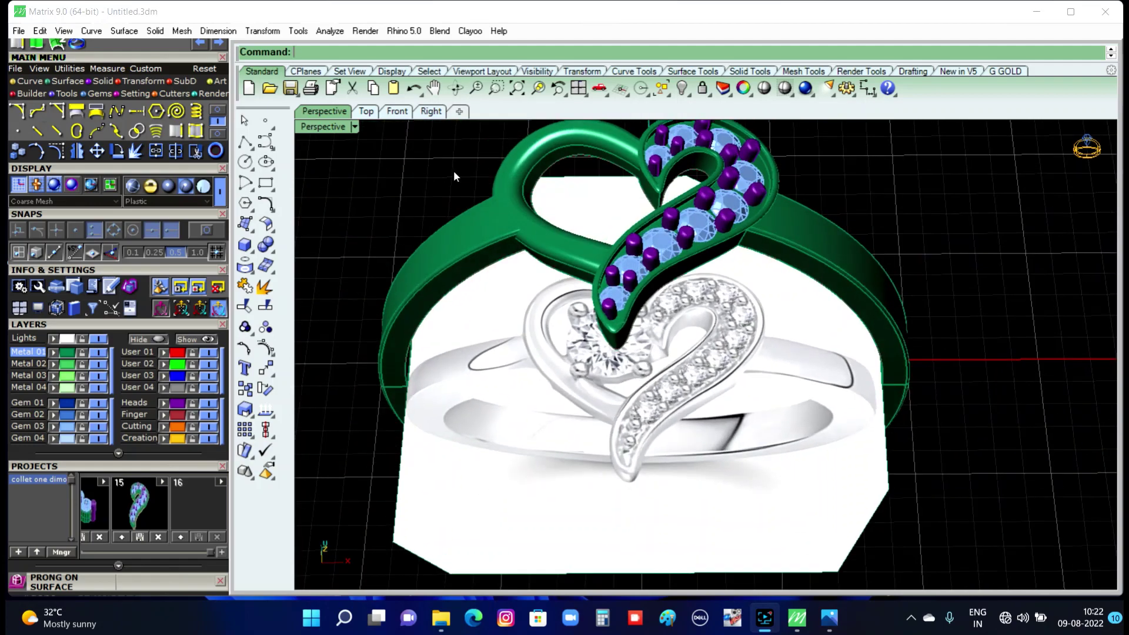
In the Top view, zoom out and window-select the whole heart, pavé and band model.
left_click(366, 111)
scroll(507, 185, "down", 2)
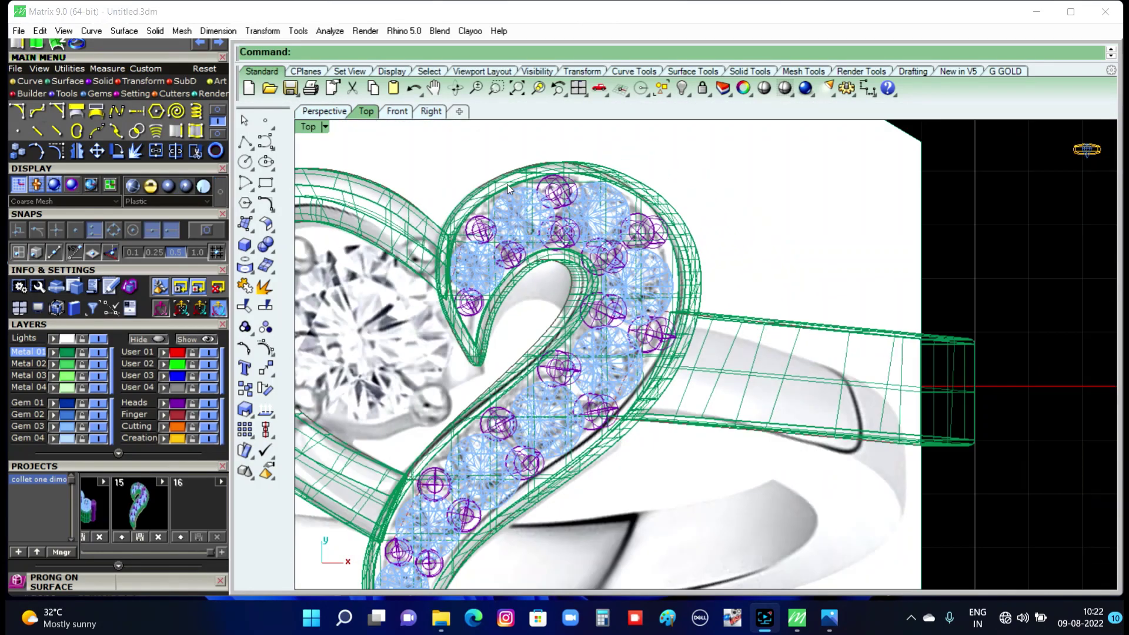
scroll(506, 188, "down", 2)
scroll(494, 223, "down", 1)
scroll(429, 250, "down", 2)
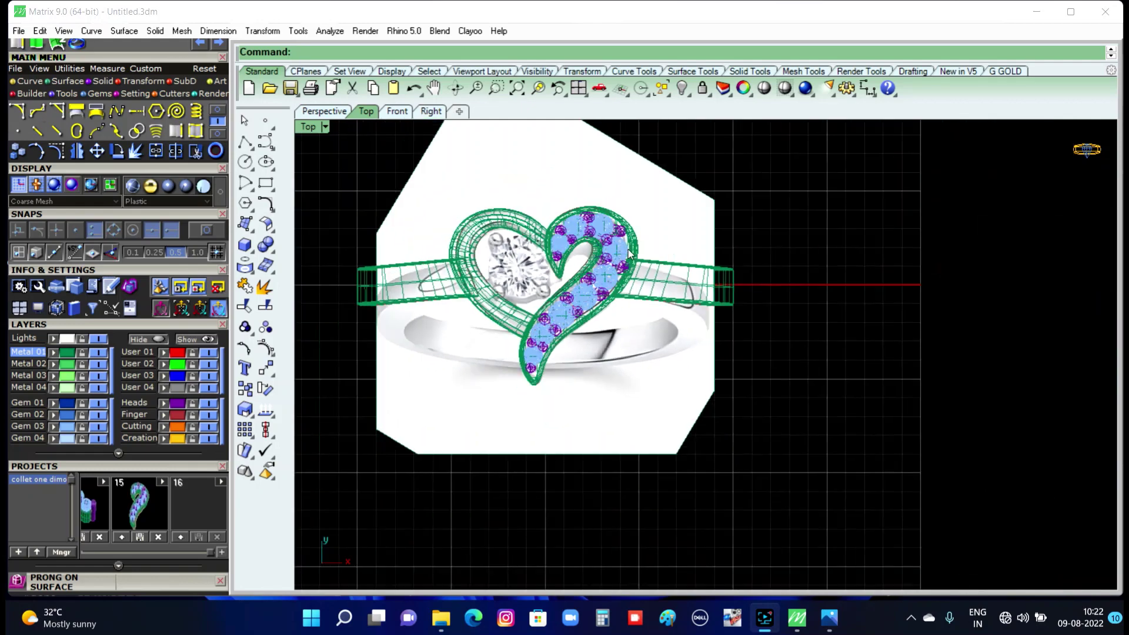
scroll(382, 251, "up", 2)
scroll(372, 253, "down", 1)
scroll(372, 253, "down", 1)
scroll(362, 232, "down", 1)
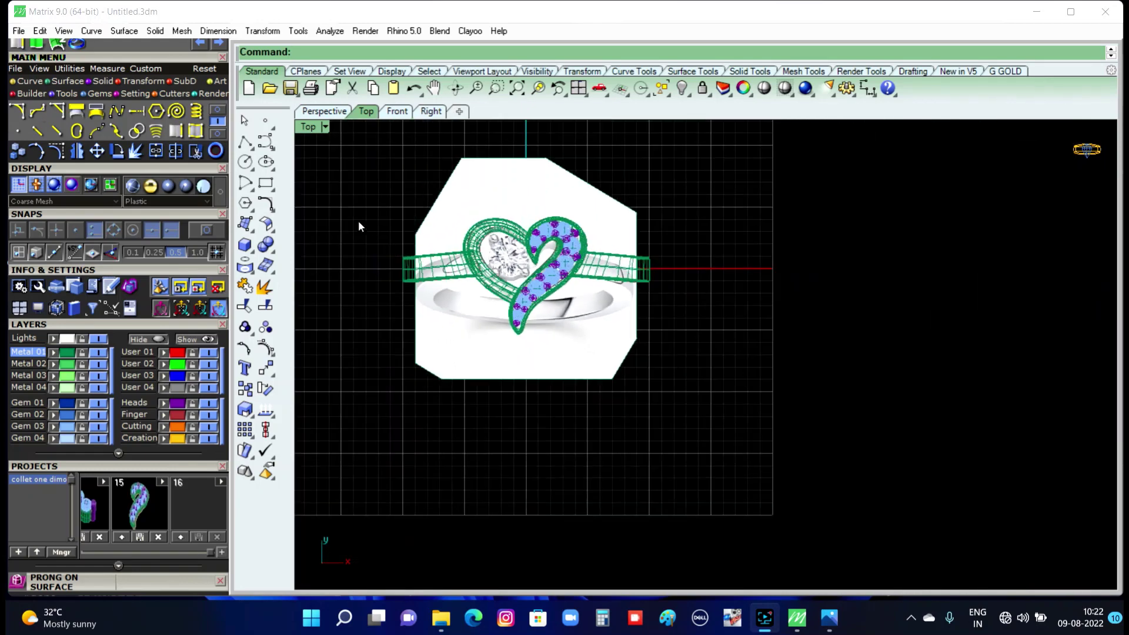
left_click_drag(358, 222, 688, 355)
left_click_drag(328, 192, 682, 356)
Hide the selected heart and band model.
left_click(682, 88)
scroll(617, 180, "up", 1)
scroll(535, 215, "up", 3)
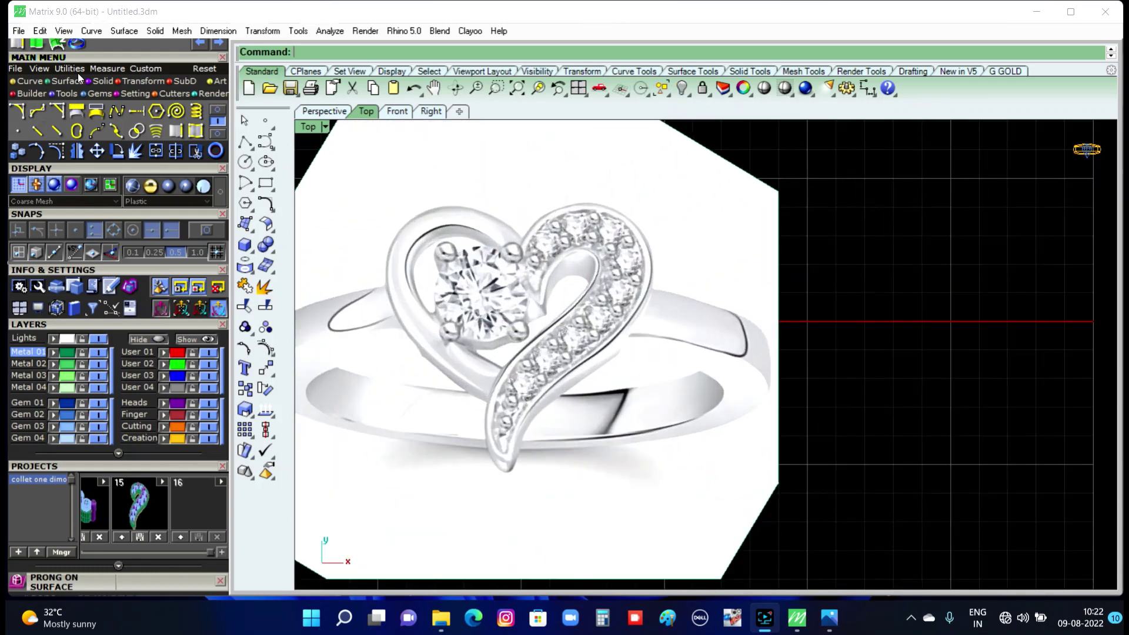
Load a round diamond via Gem Loader, enlarged to 2.90 mm, into the heart's left lobe.
left_click(94, 95)
left_click(18, 112)
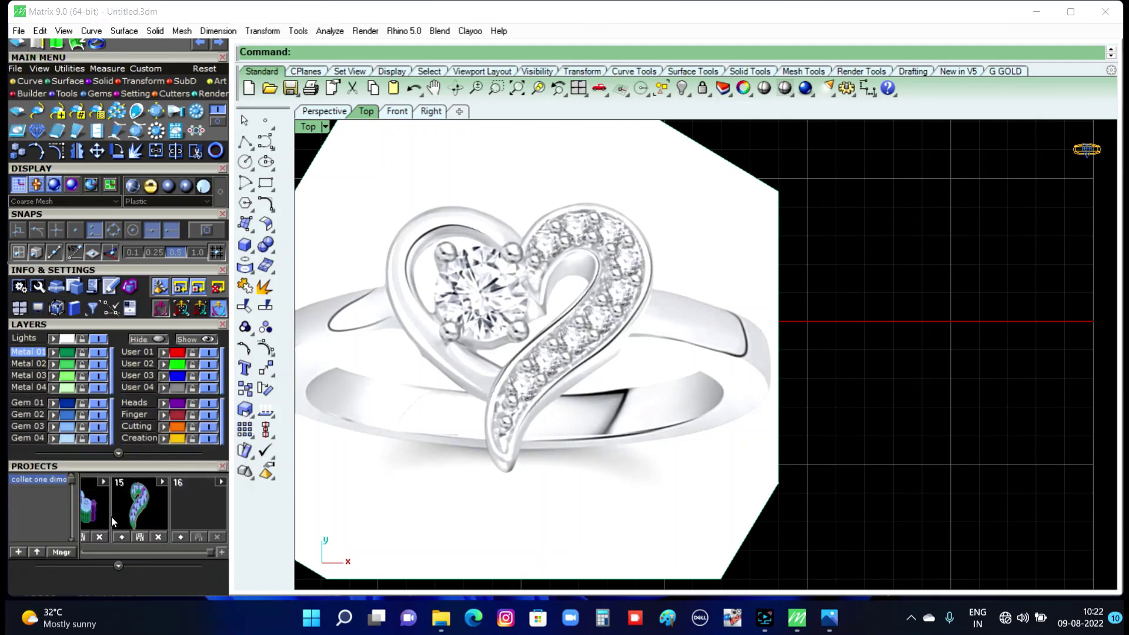
scroll(152, 465, "down", 5)
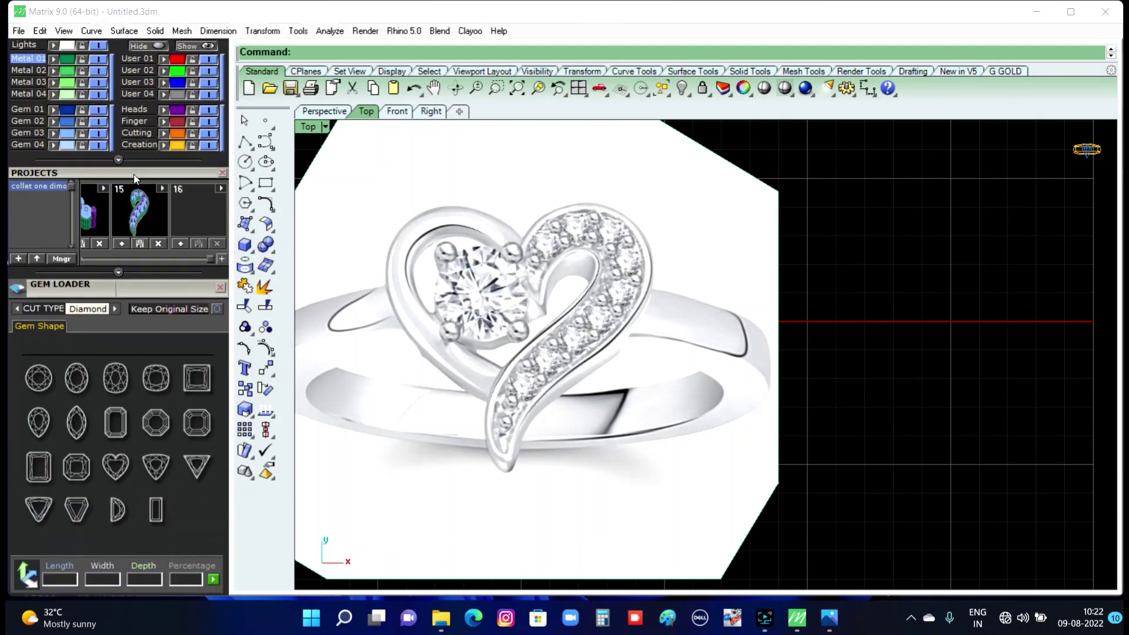
left_click(48, 380)
mouse_move(178, 409)
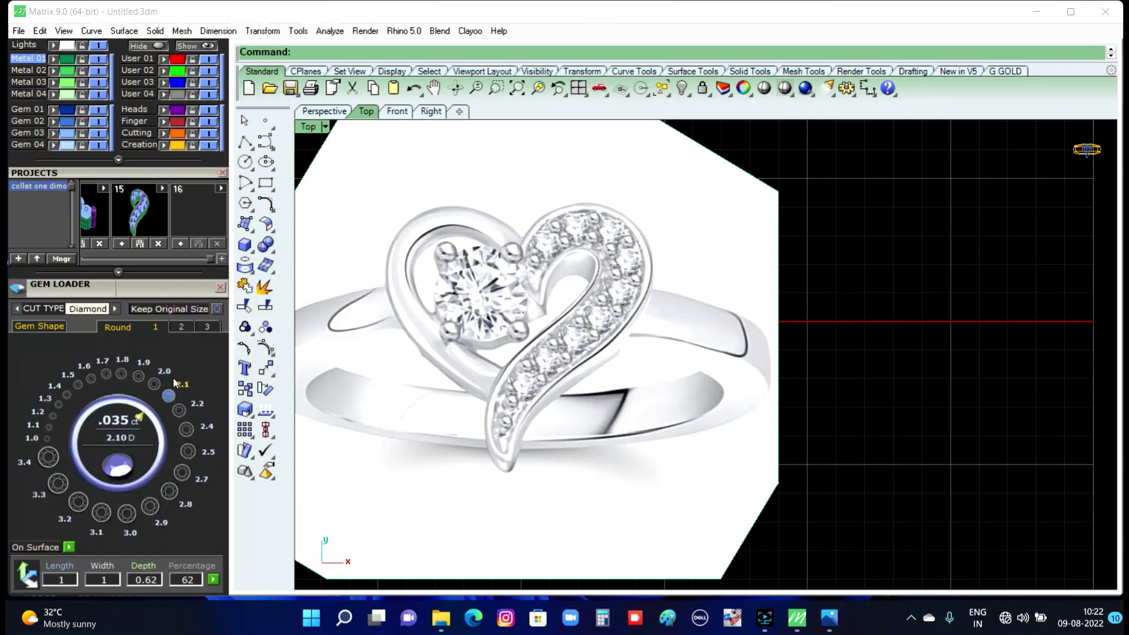
left_click(187, 451)
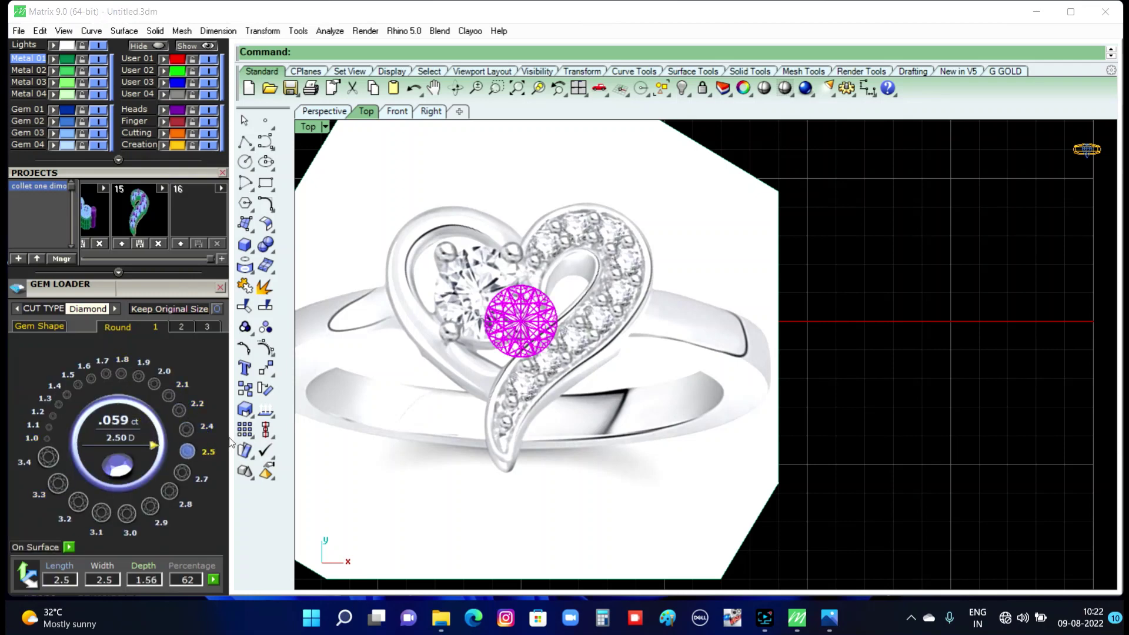
left_click_drag(526, 332, 484, 299)
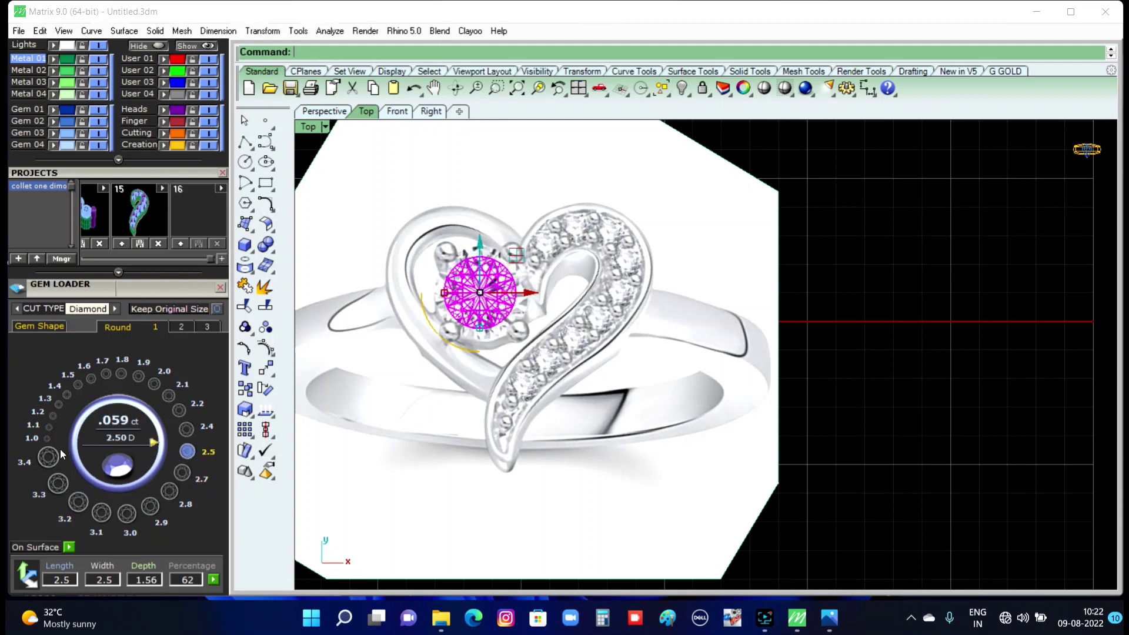
left_click(134, 521)
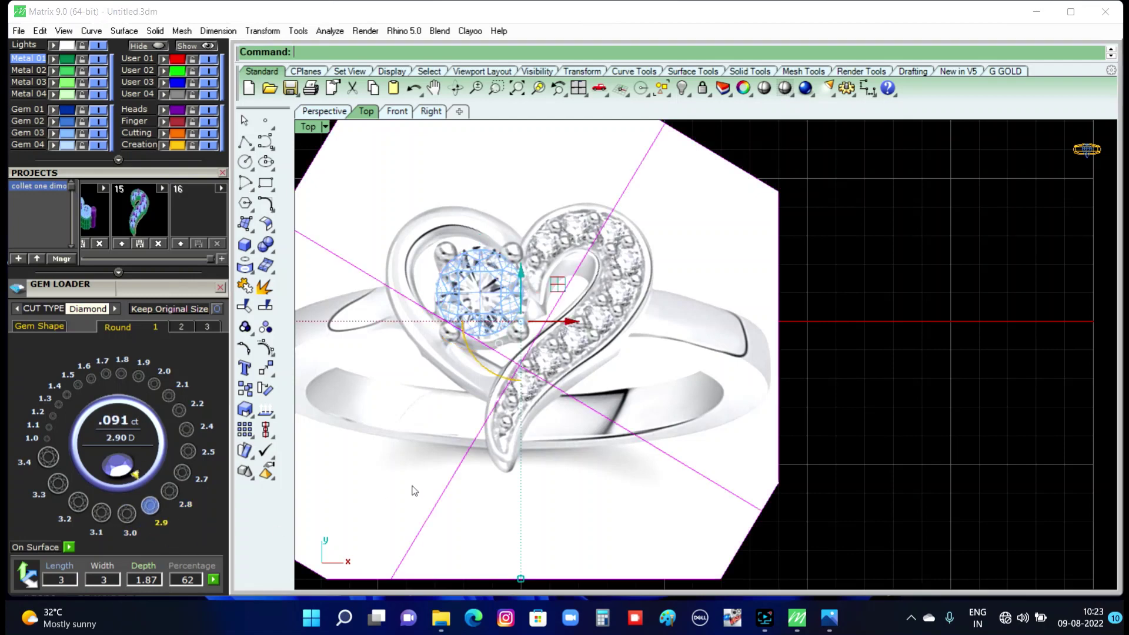
right_click(810, 386)
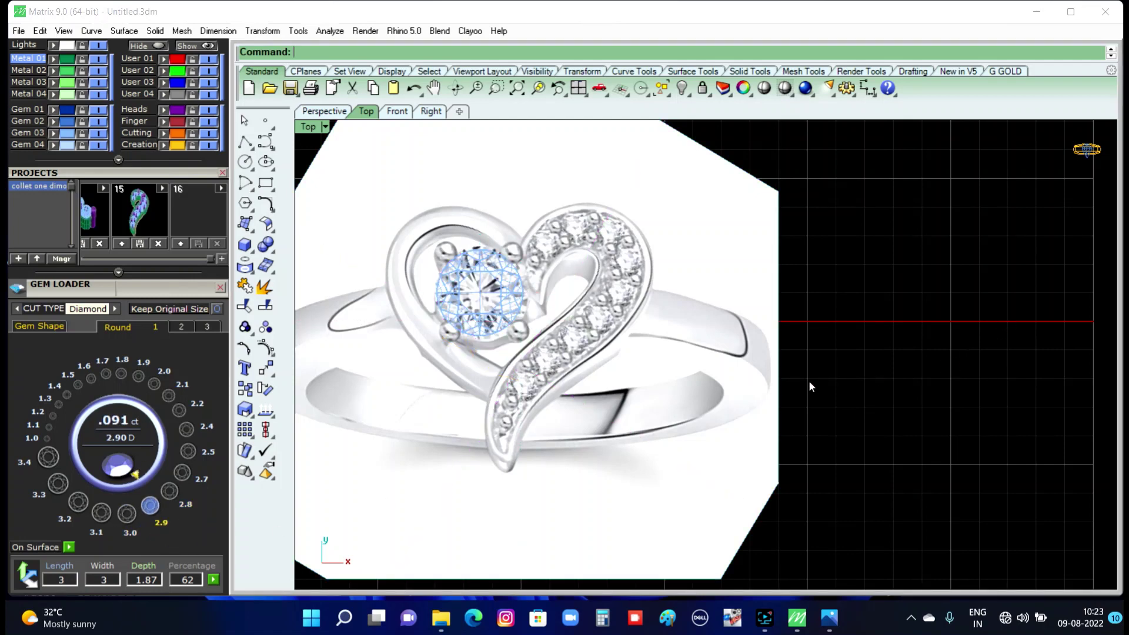
right_click(668, 457)
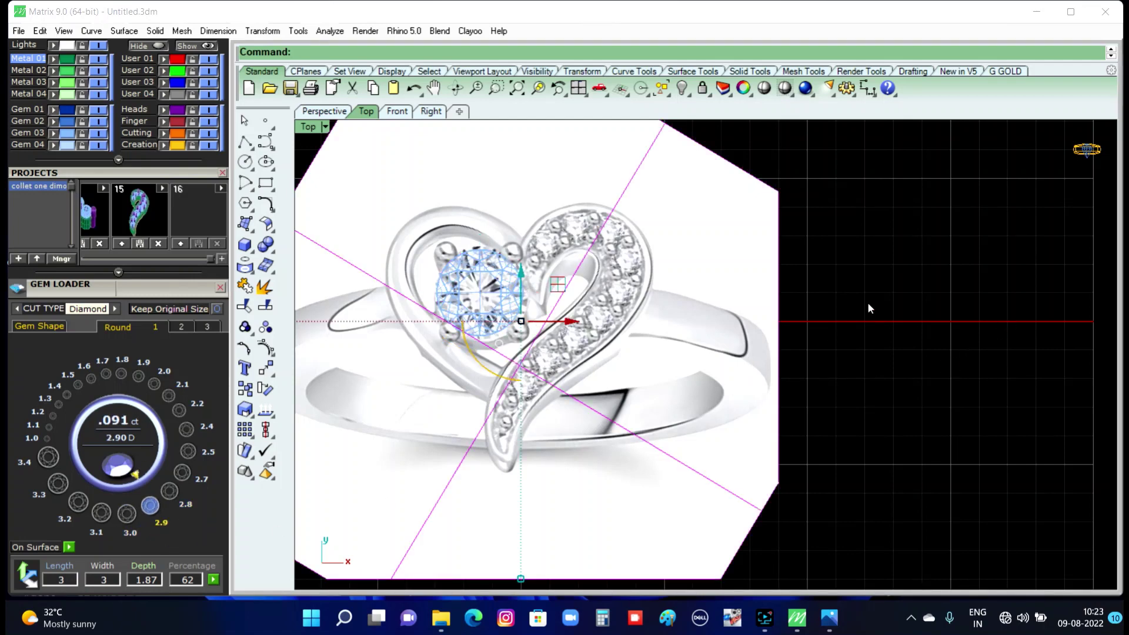
Hide the reference photo, select the 2.90 mm diamond and view it in Perspective.
key("Delete")
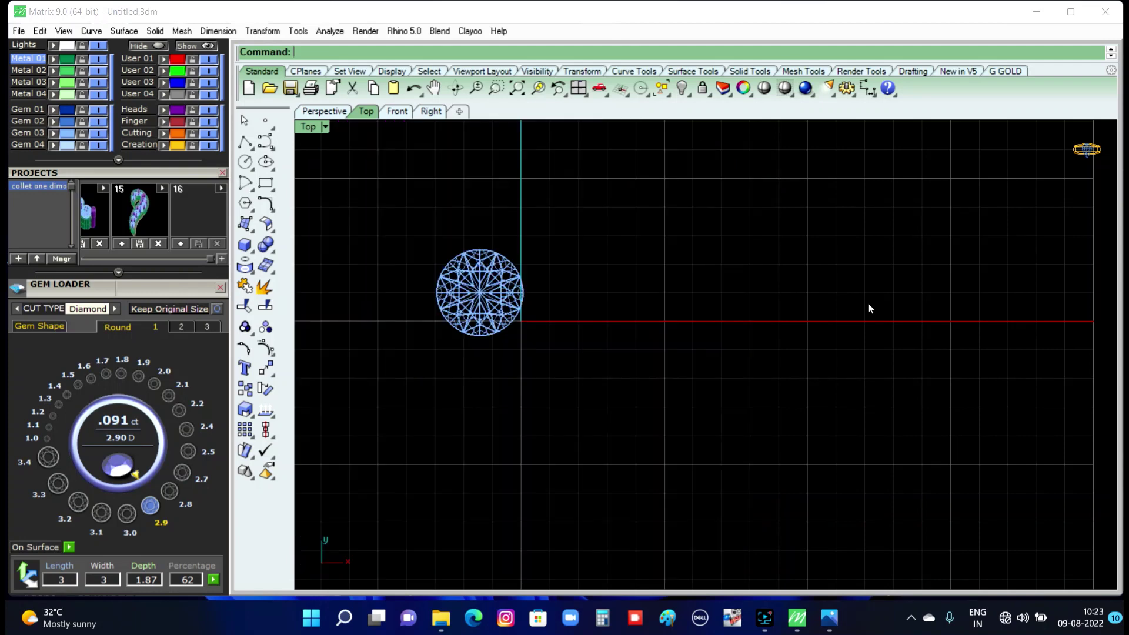
scroll(518, 333, "up", 2)
scroll(620, 379, "up", 1)
scroll(516, 345, "up", 1)
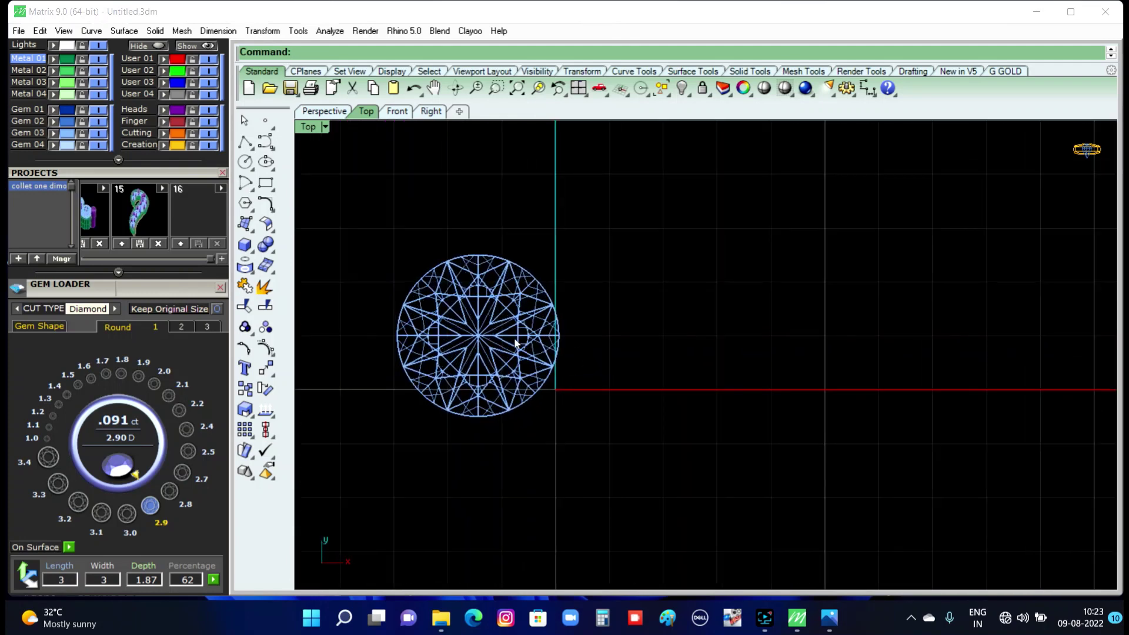
left_click(494, 353)
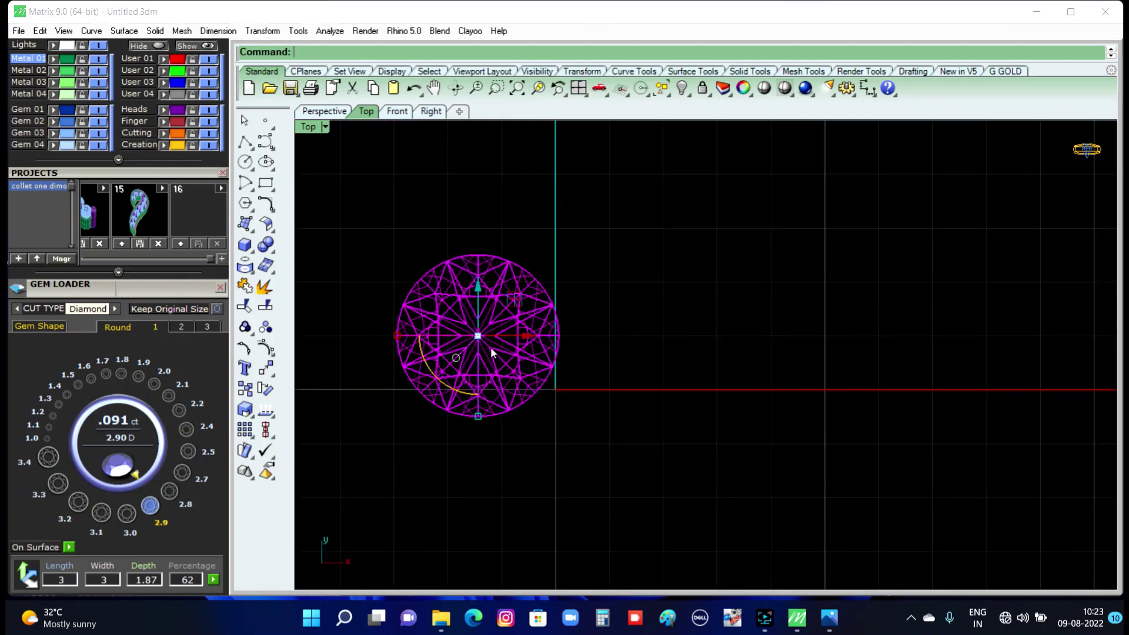
left_click(324, 111)
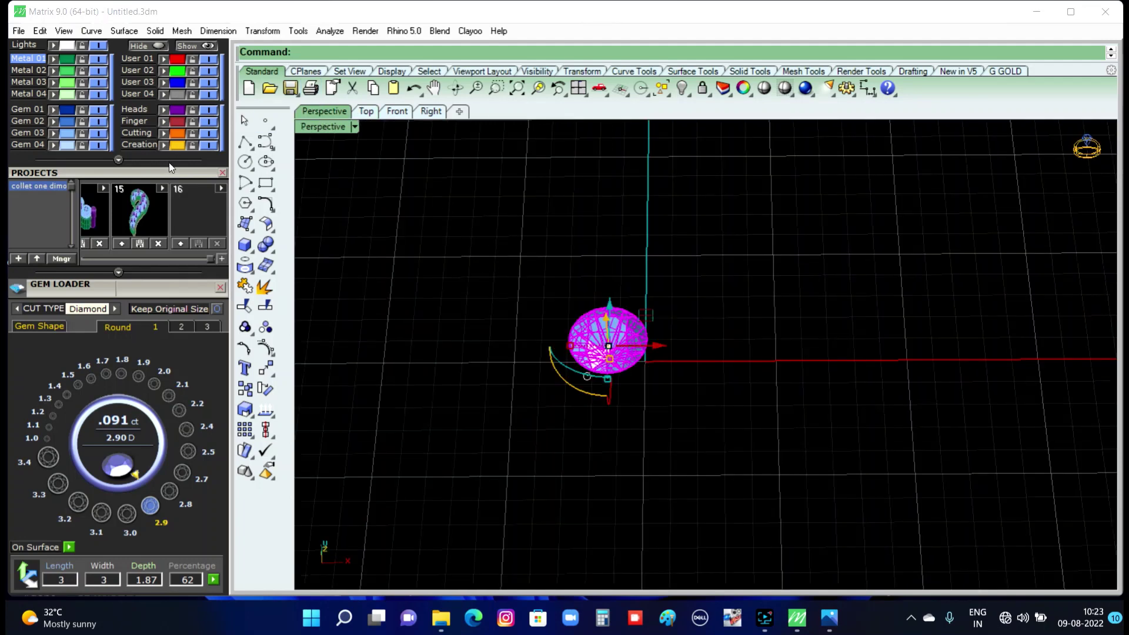
left_click_drag(171, 168, 188, 468)
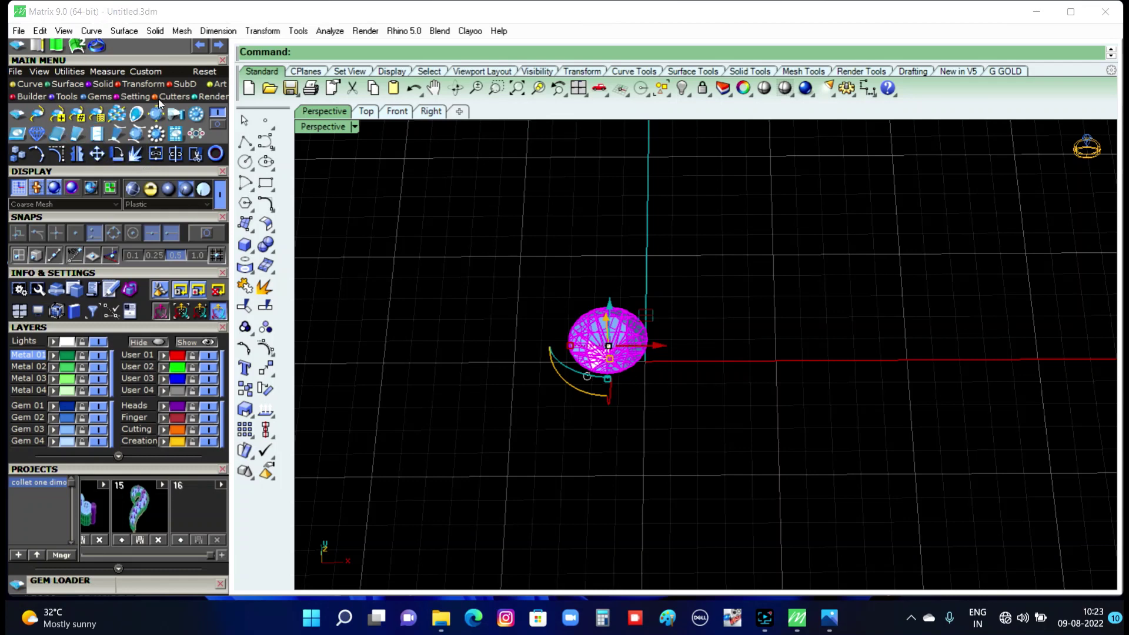
Build a four-prong Base Setting 01 head around the selected diamond with Head Builder.
left_click(30, 97)
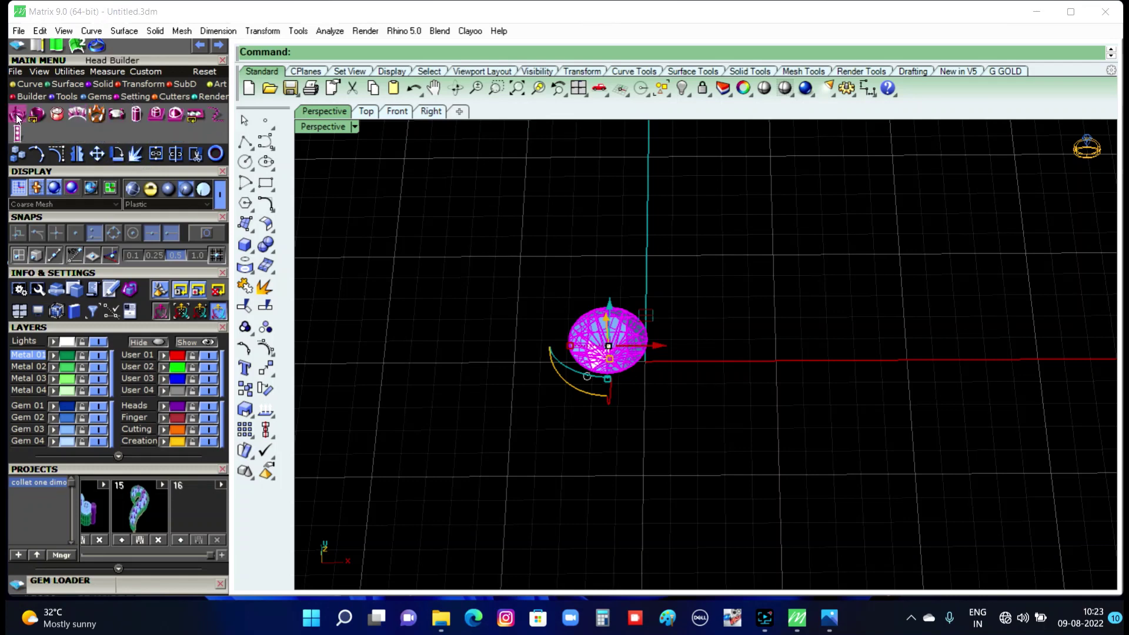
left_click(18, 116)
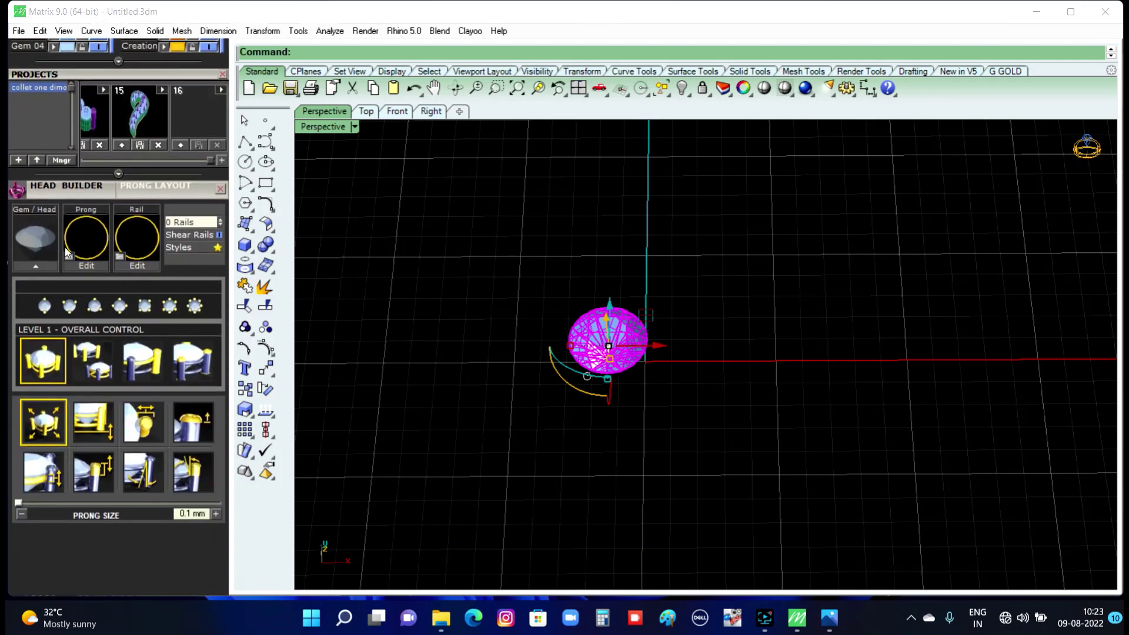
left_click(43, 266)
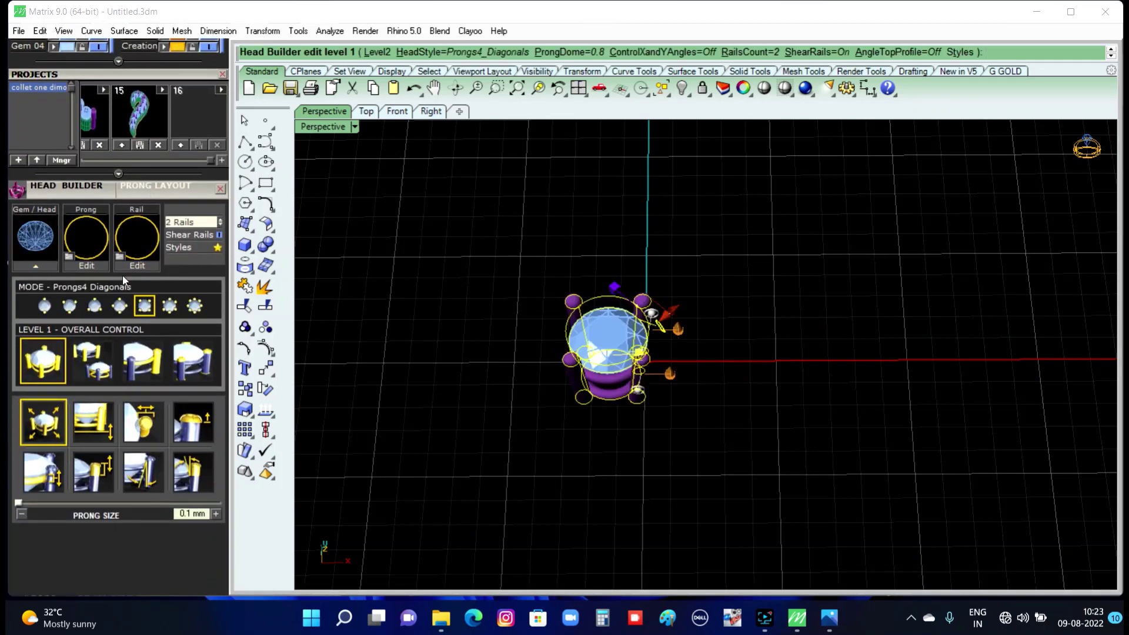
left_click(176, 247)
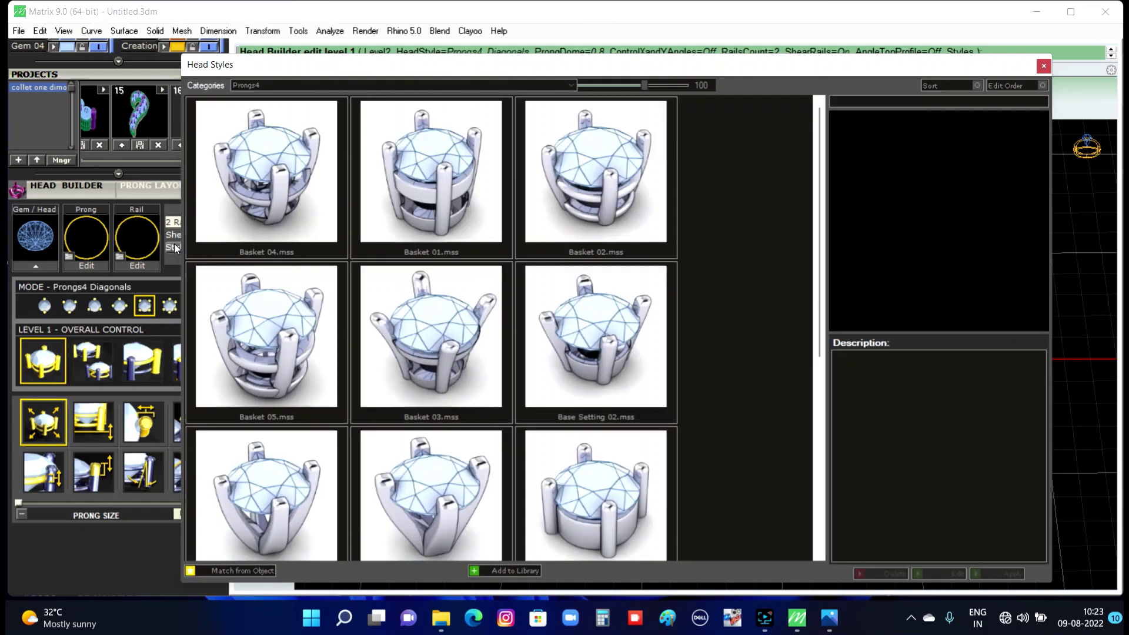
left_click(577, 491)
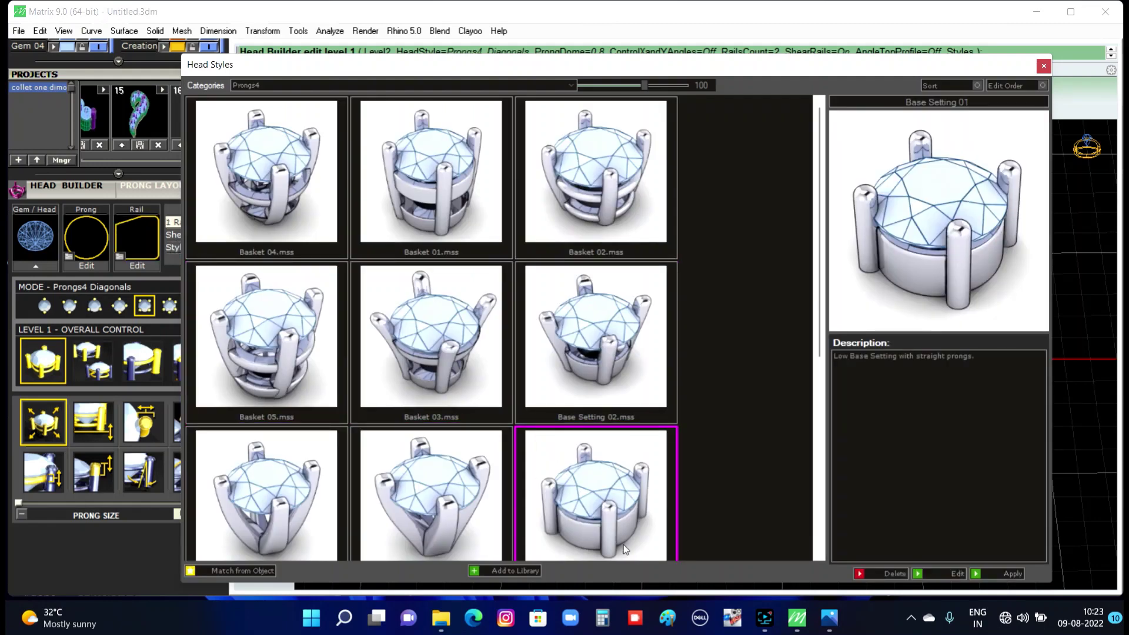
left_click(973, 575)
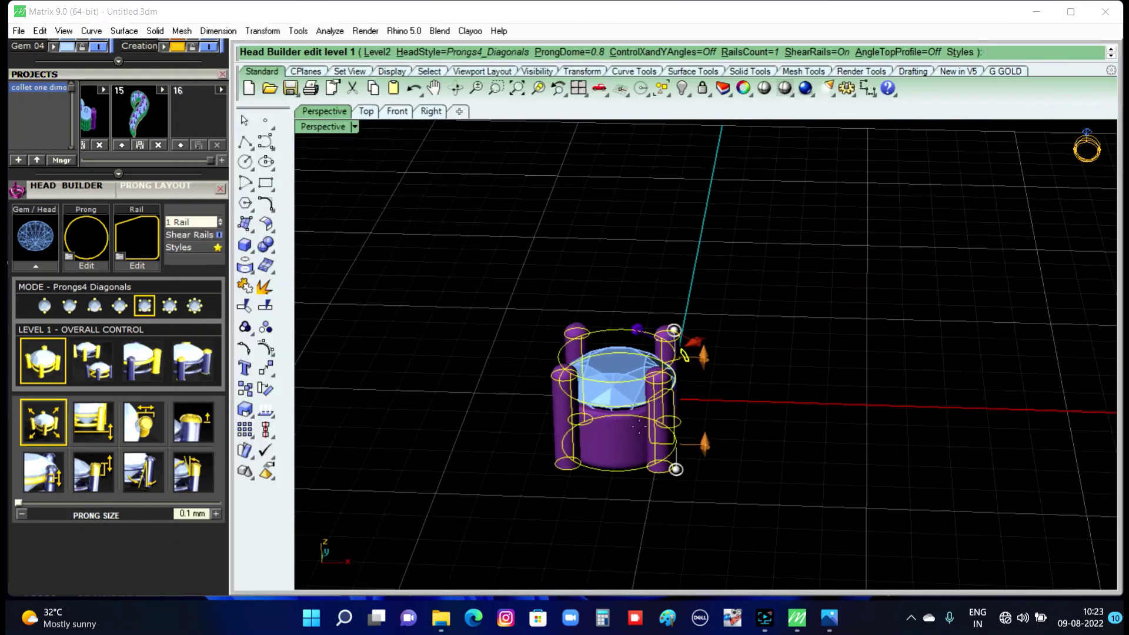
Drag the Head Drop down through -1.34 and -1.52 to -1.58 mm, then end Head Builder.
scroll(682, 461, "up", 1)
scroll(683, 464, "up", 3)
left_click_drag(703, 415, 703, 376)
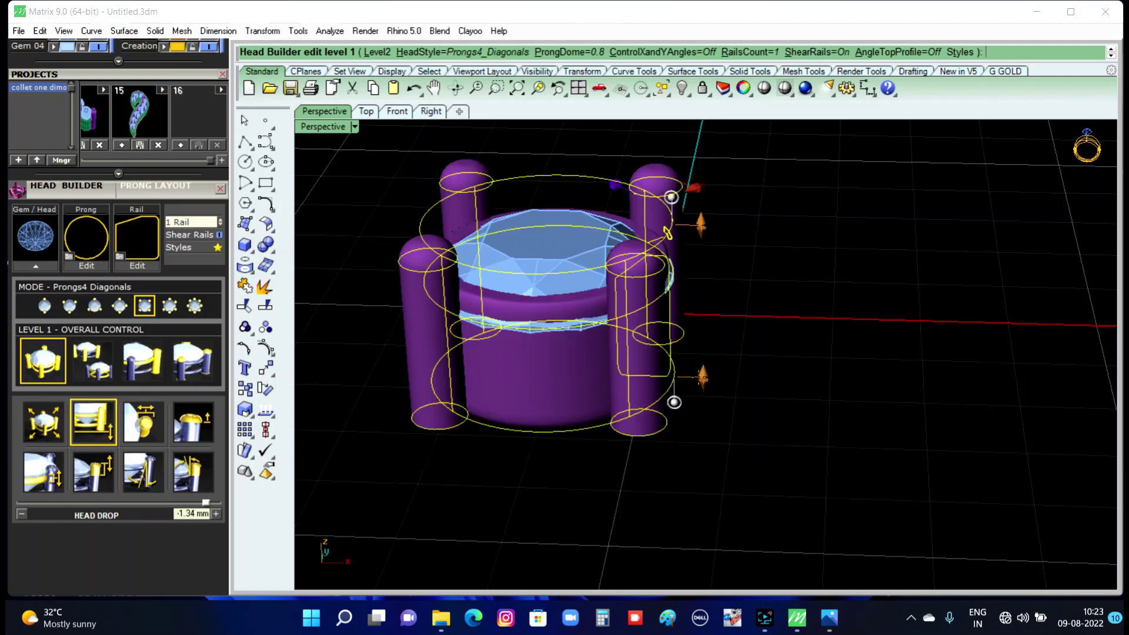
left_click_drag(703, 376, 704, 390)
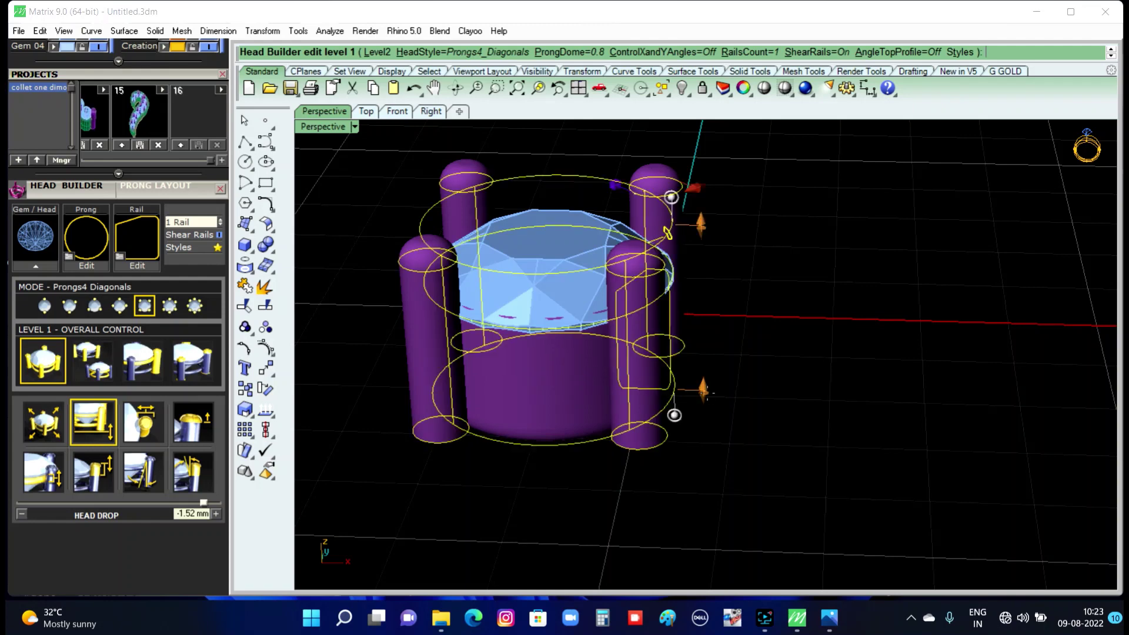
left_click_drag(703, 388, 703, 394)
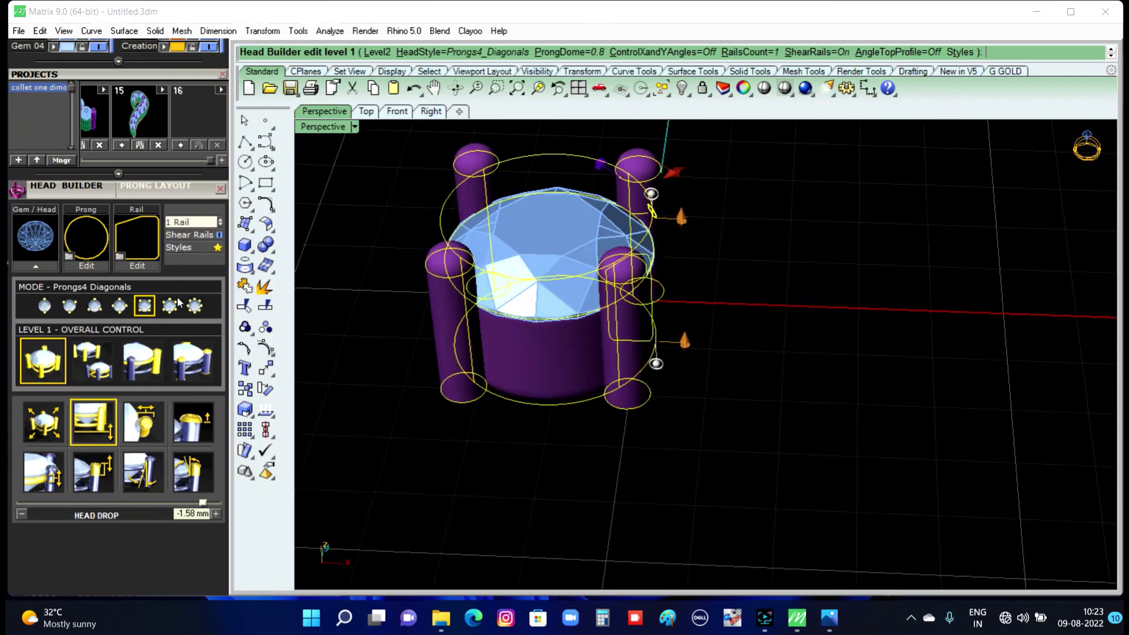
mouse_move(576, 471)
right_mouse_down()
mouse_move(584, 490)
mouse_move(644, 493)
right_mouse_up()
right_click(643, 492)
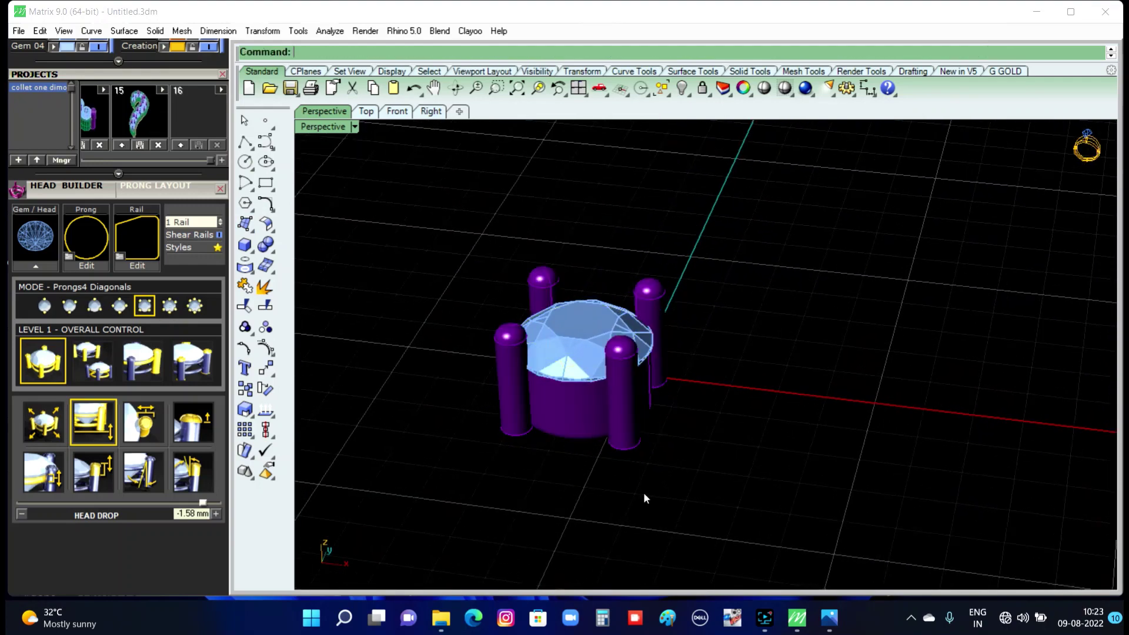
right_click_drag(633, 445, 596, 484)
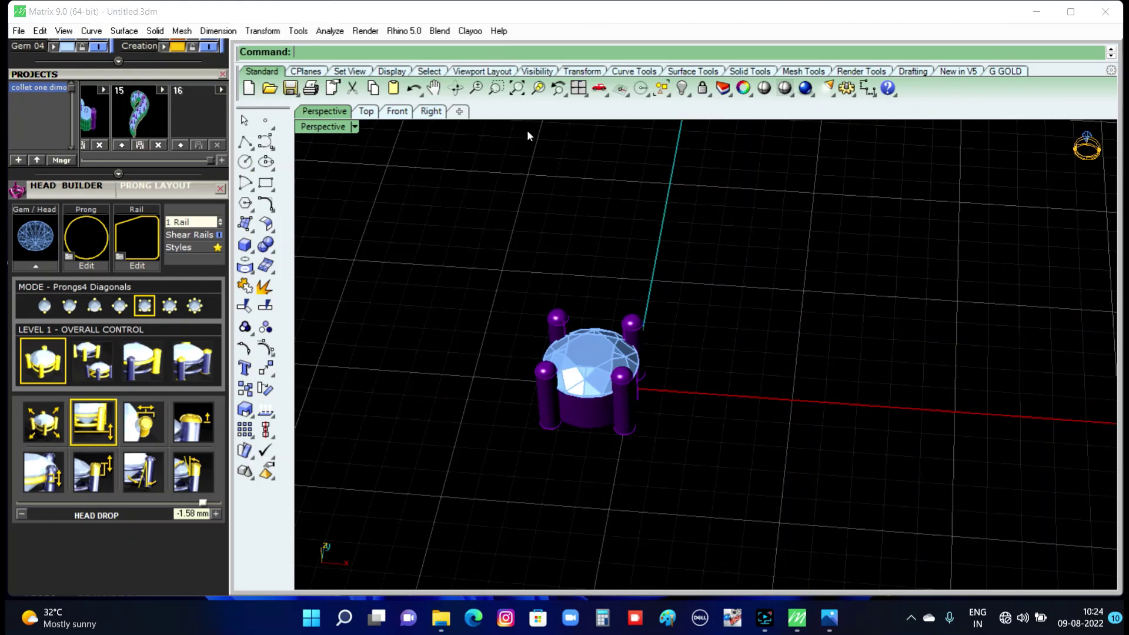
Show the hidden heart ring again and orbit to see the whole ring.
left_click(686, 87)
left_click(701, 116)
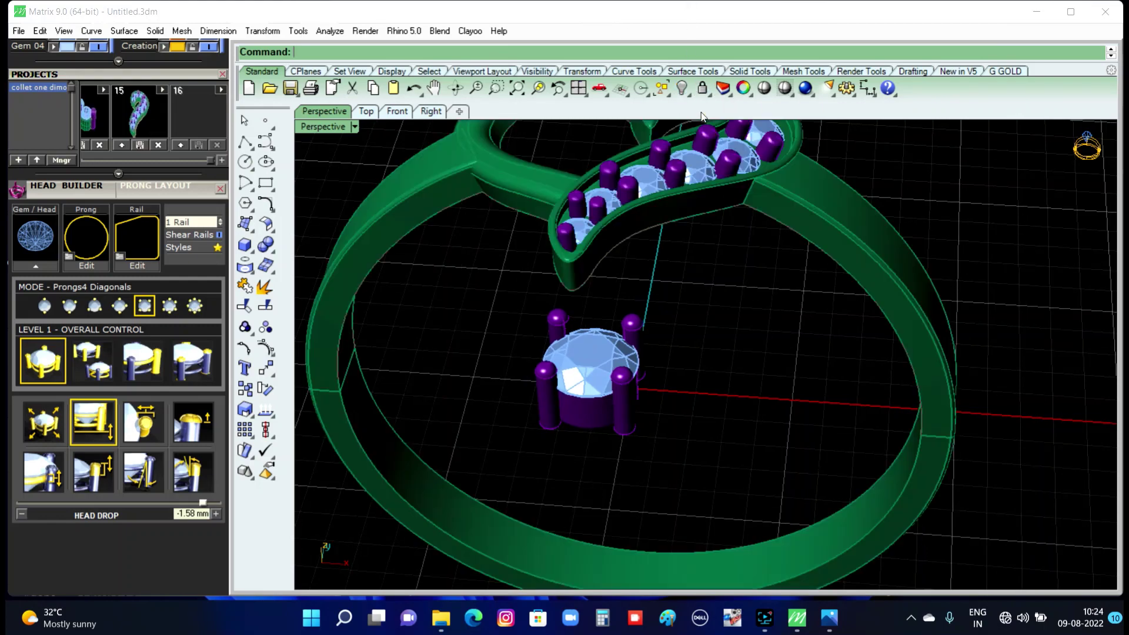
scroll(706, 373, "down", 3)
right_click_drag(706, 373, 697, 409)
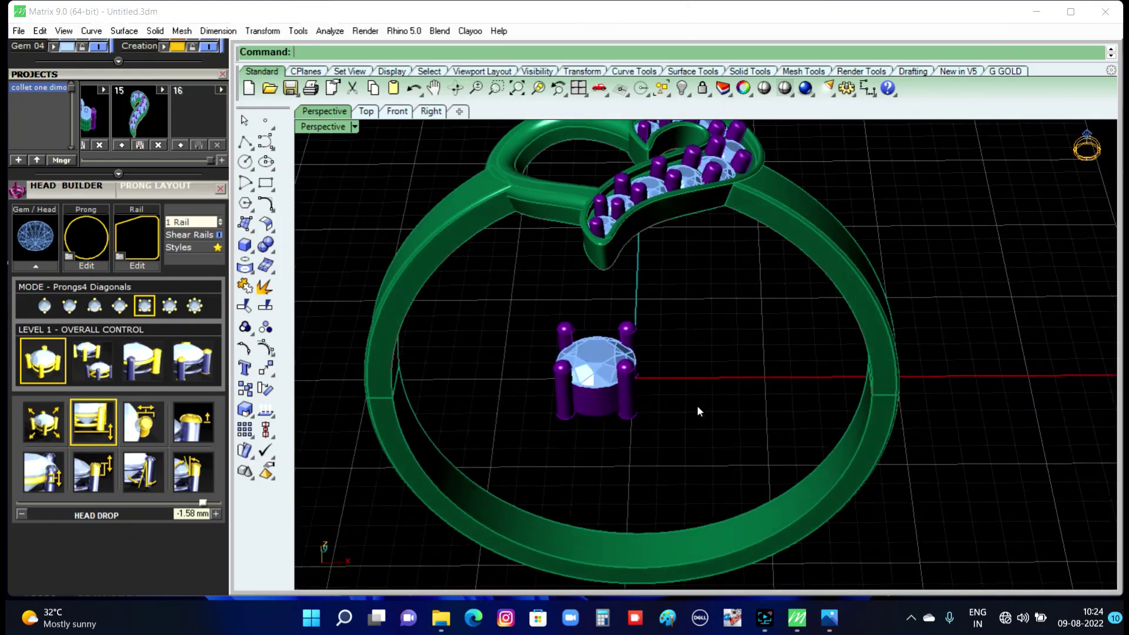
Select the centre-stone head and raise it in Front view onto the ring top.
left_click_drag(551, 331, 708, 477)
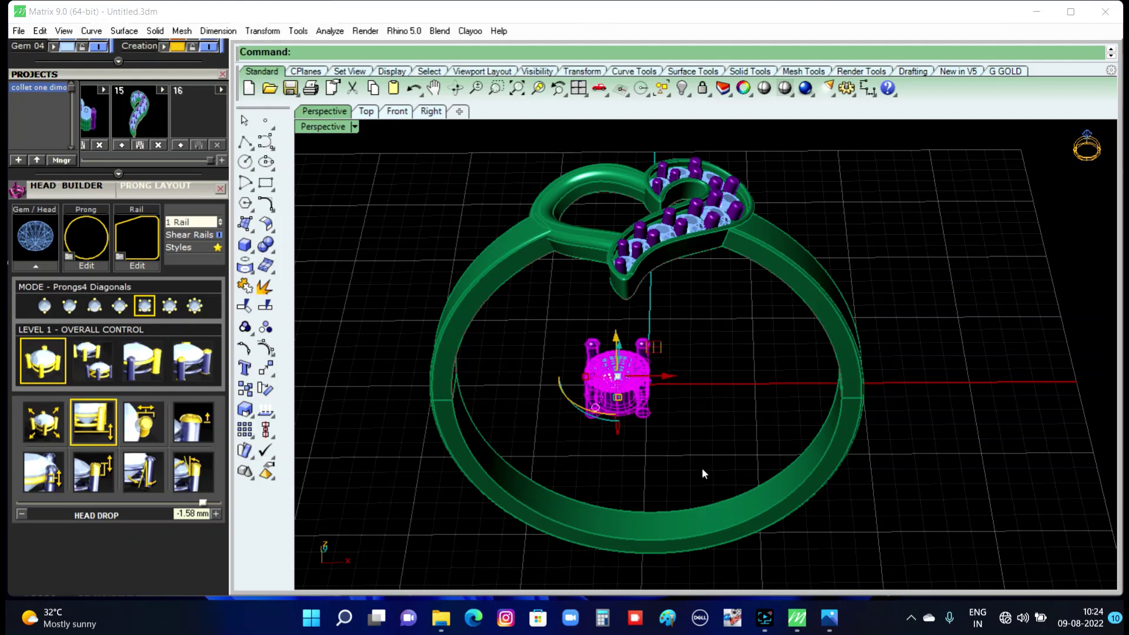
left_click(366, 112)
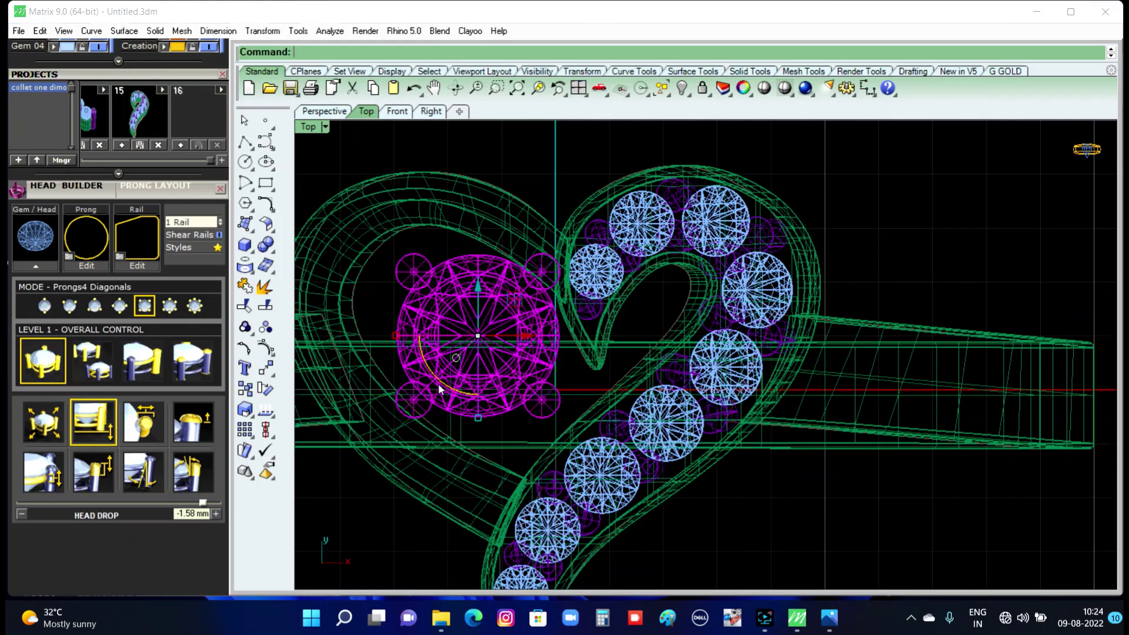
left_click(395, 112)
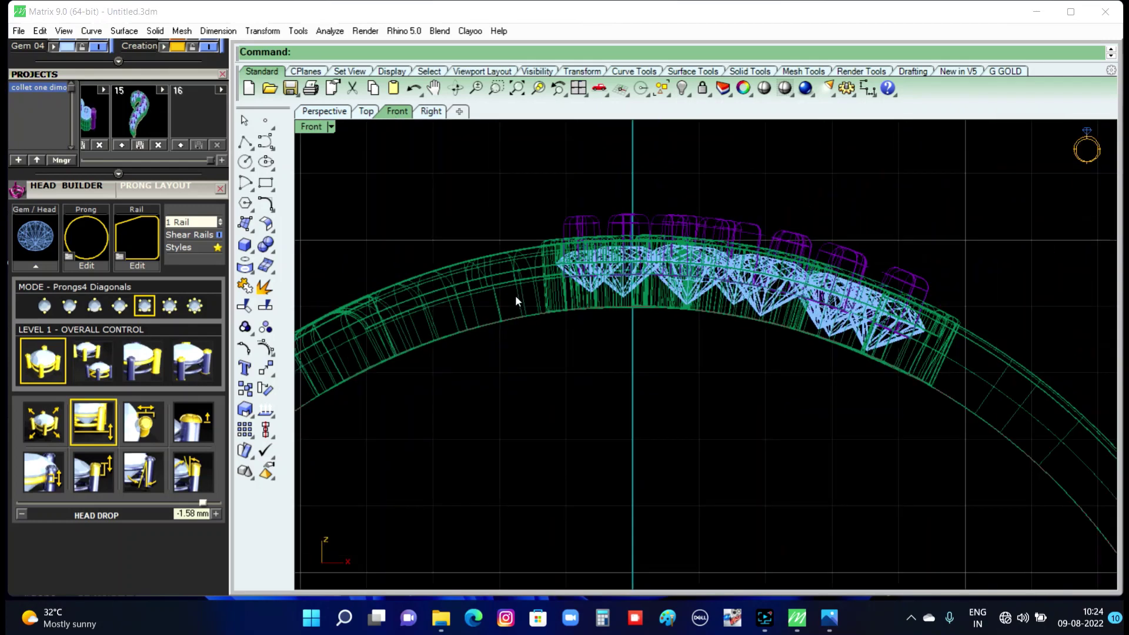
left_click_drag(526, 439, 525, 269)
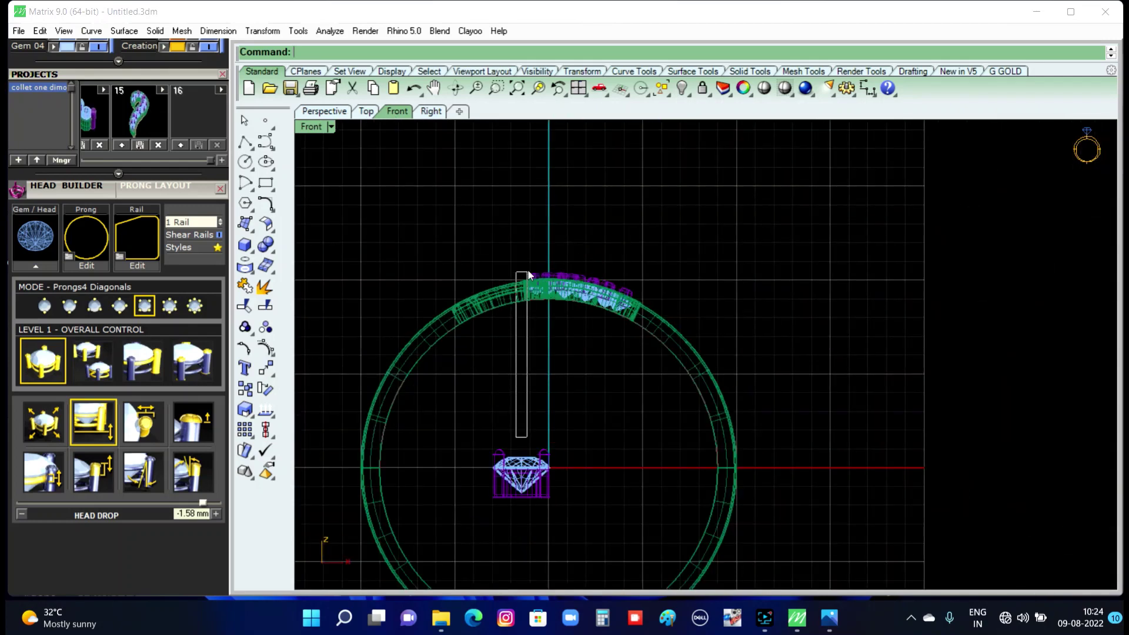
left_click_drag(467, 405, 567, 509)
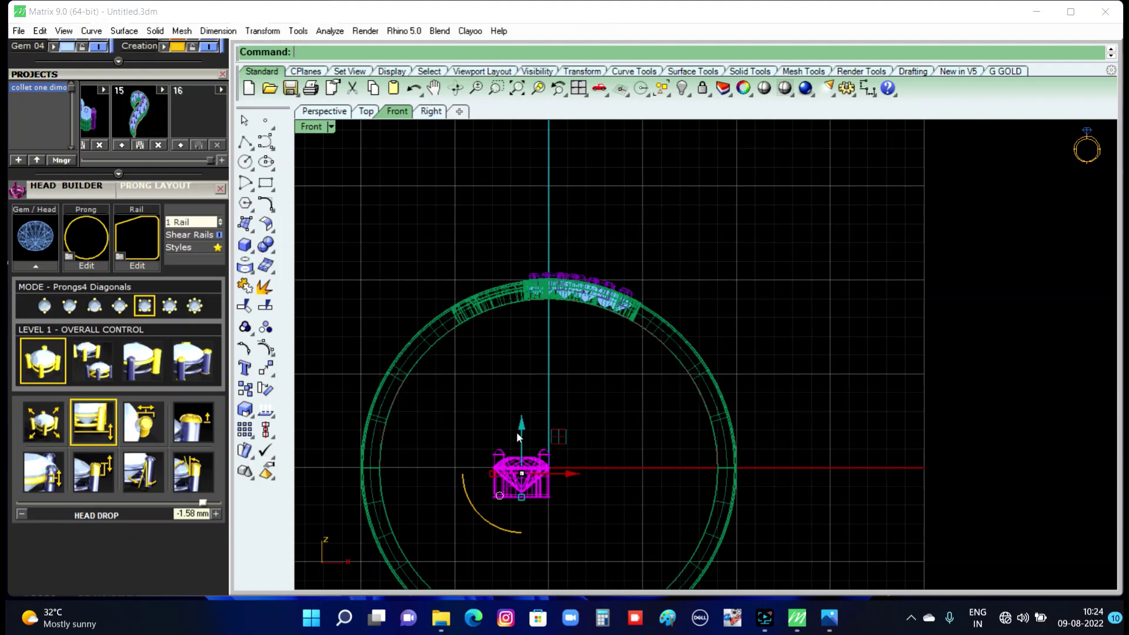
mouse_move(517, 435)
left_mouse_down()
mouse_move(537, 223)
mouse_move(526, 238)
left_mouse_up()
scroll(513, 252, "up", 3)
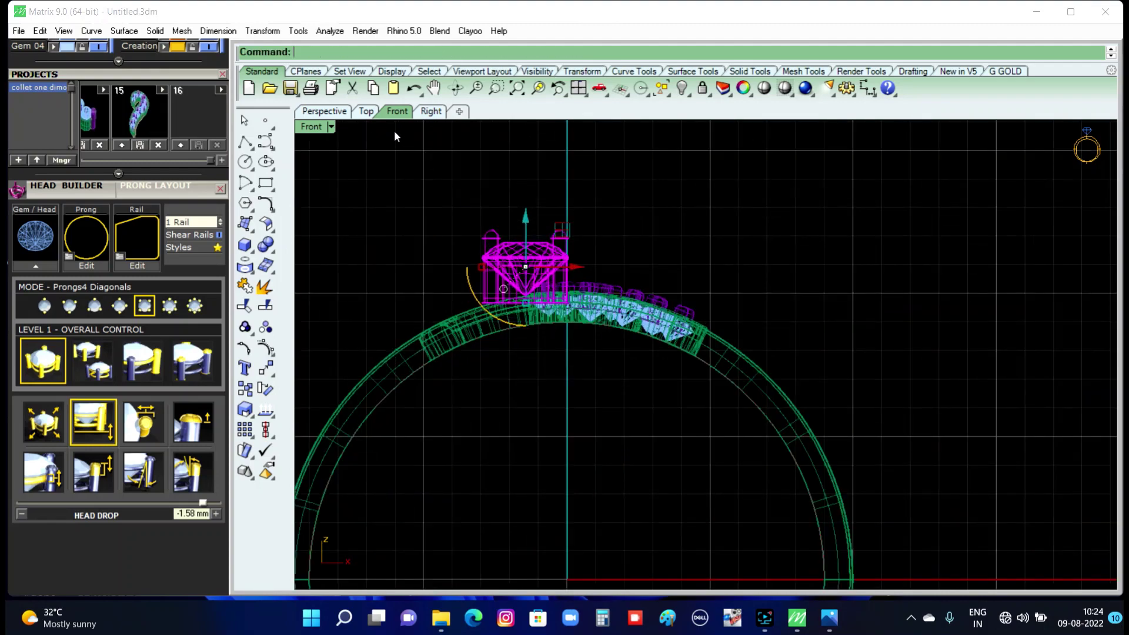
left_click(365, 111)
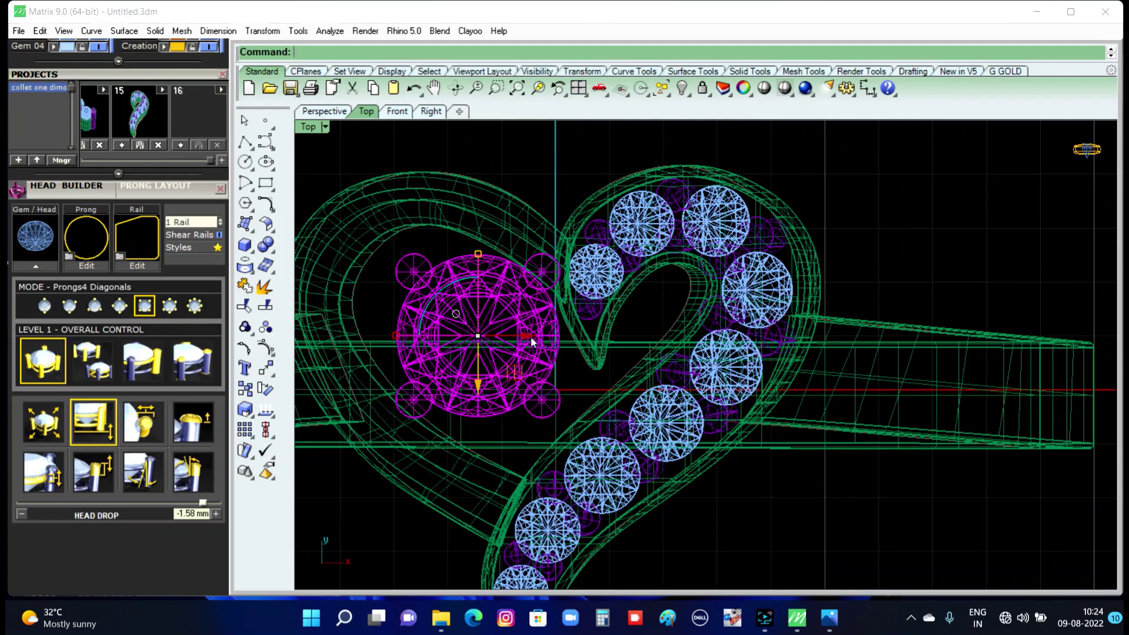
Rotate the head to line up with the heart, nudge it into the left lobe, then deselect.
left_click_drag(422, 325, 413, 308)
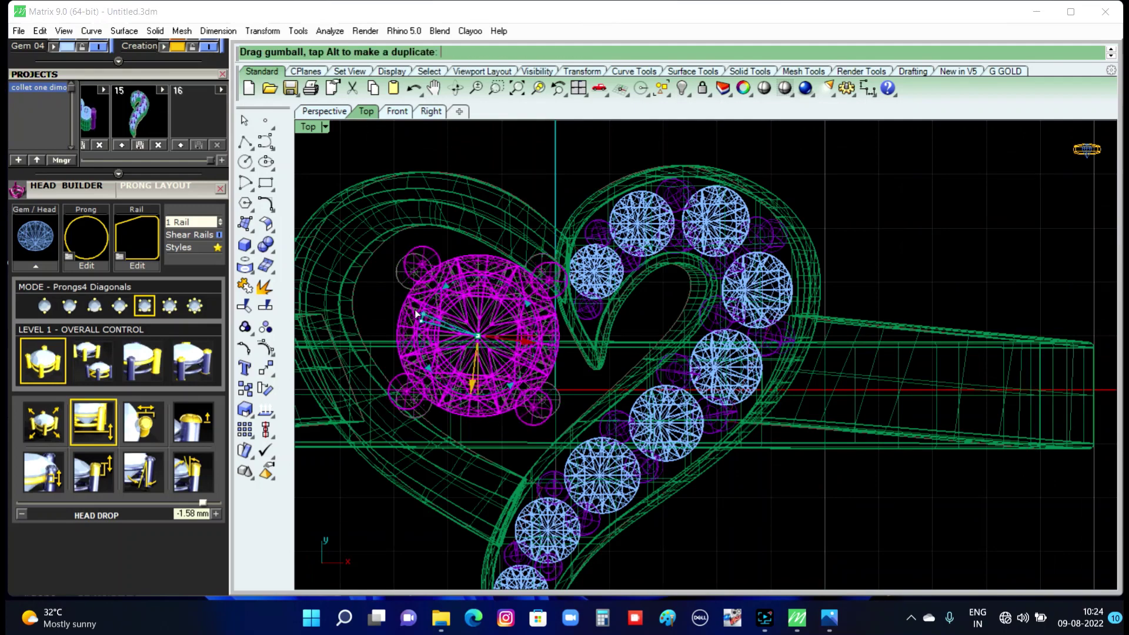
left_click_drag(520, 343, 510, 343)
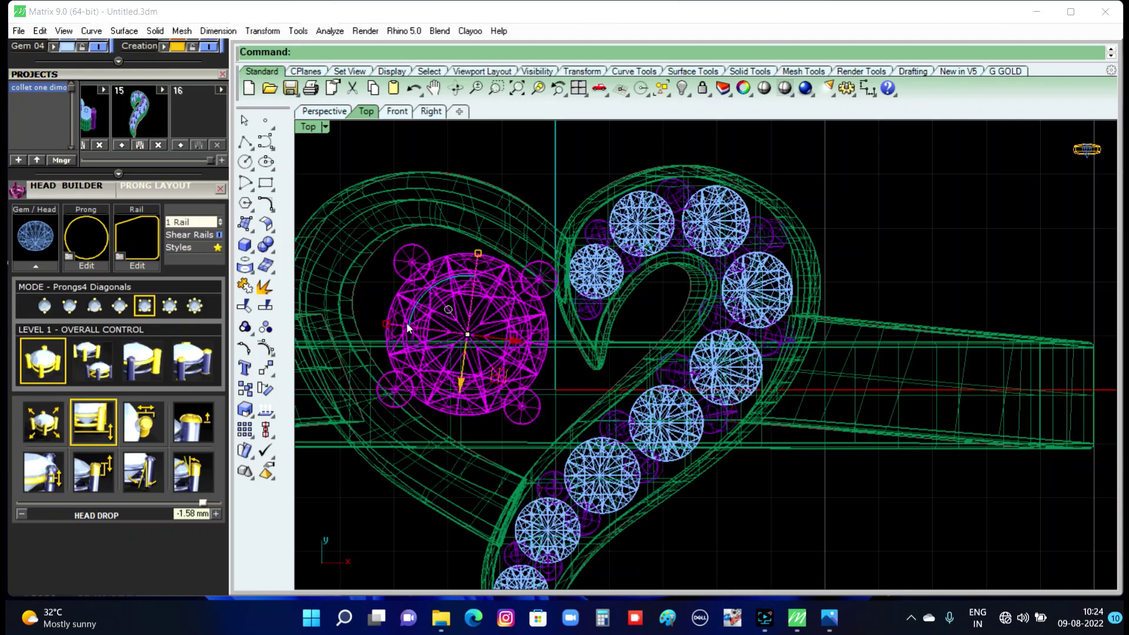
left_click_drag(407, 322, 416, 315)
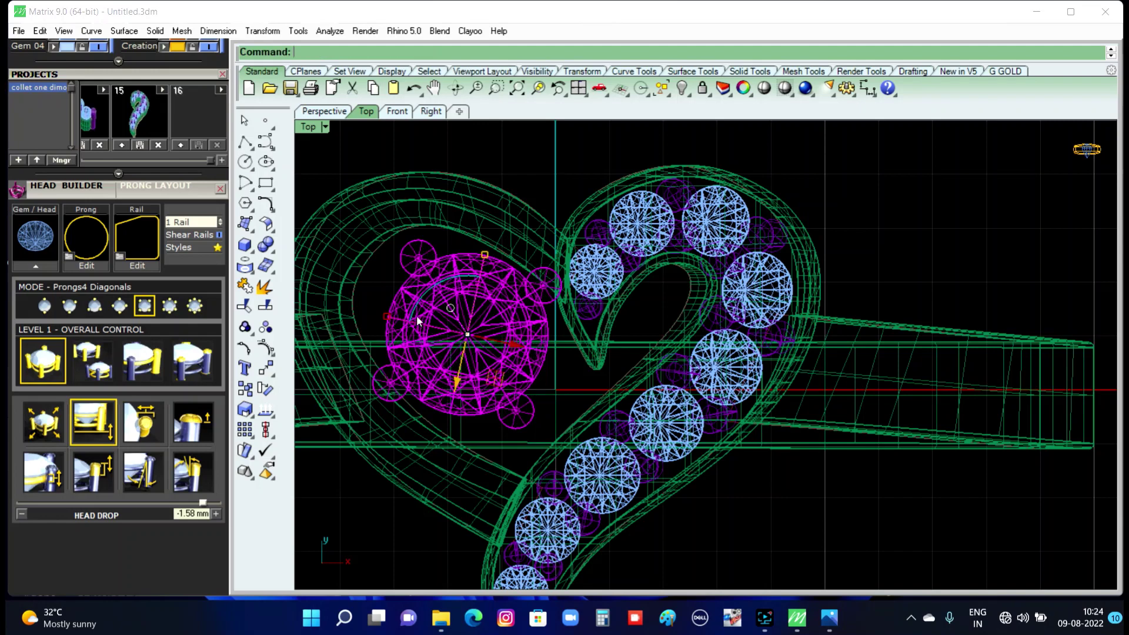
left_click_drag(518, 344, 508, 343)
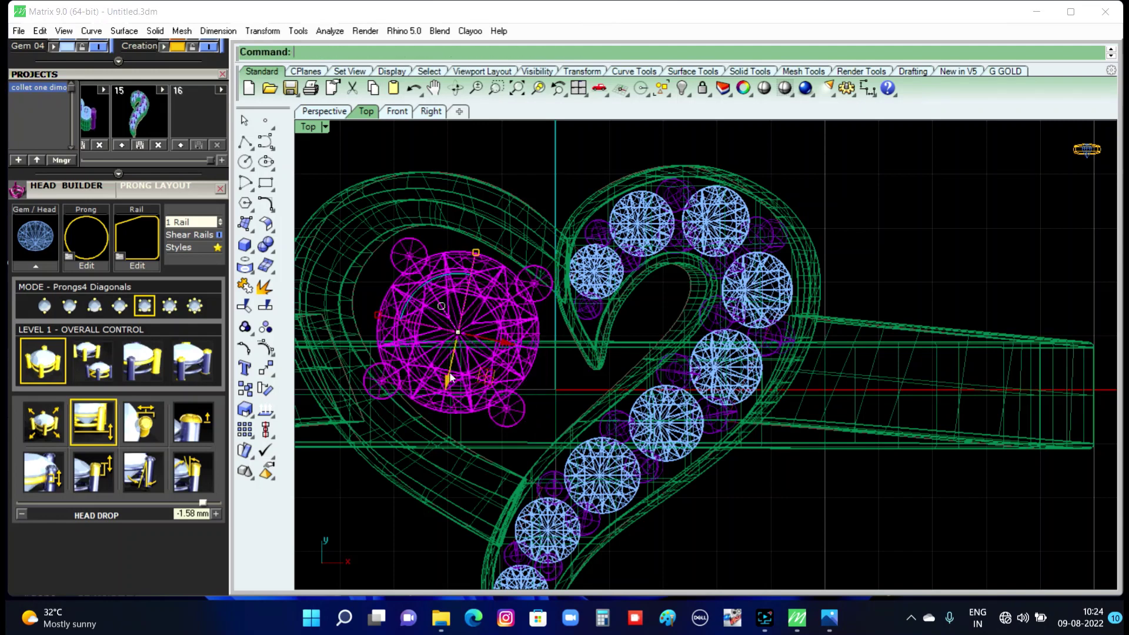
left_click_drag(445, 382, 445, 384)
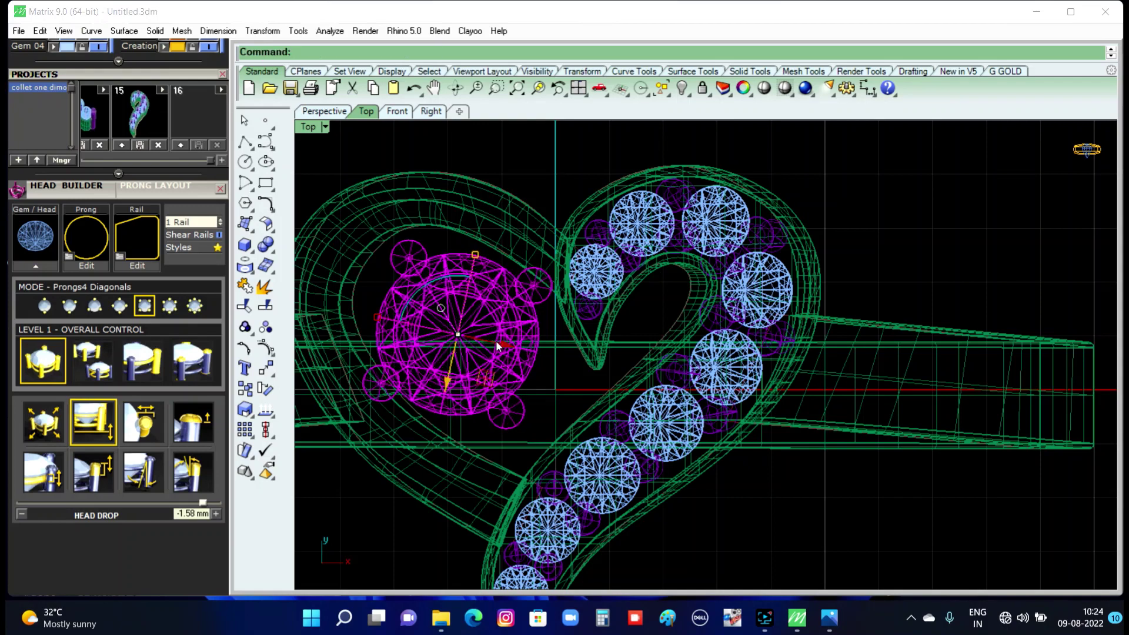
left_click_drag(497, 343, 505, 344)
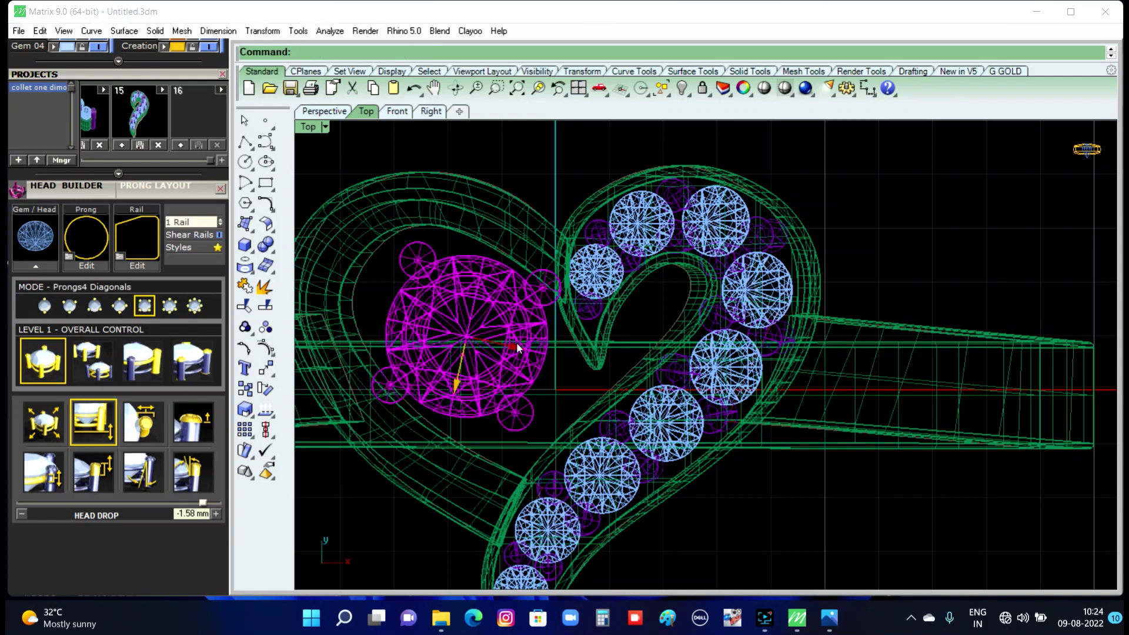
left_click_drag(516, 342, 519, 347)
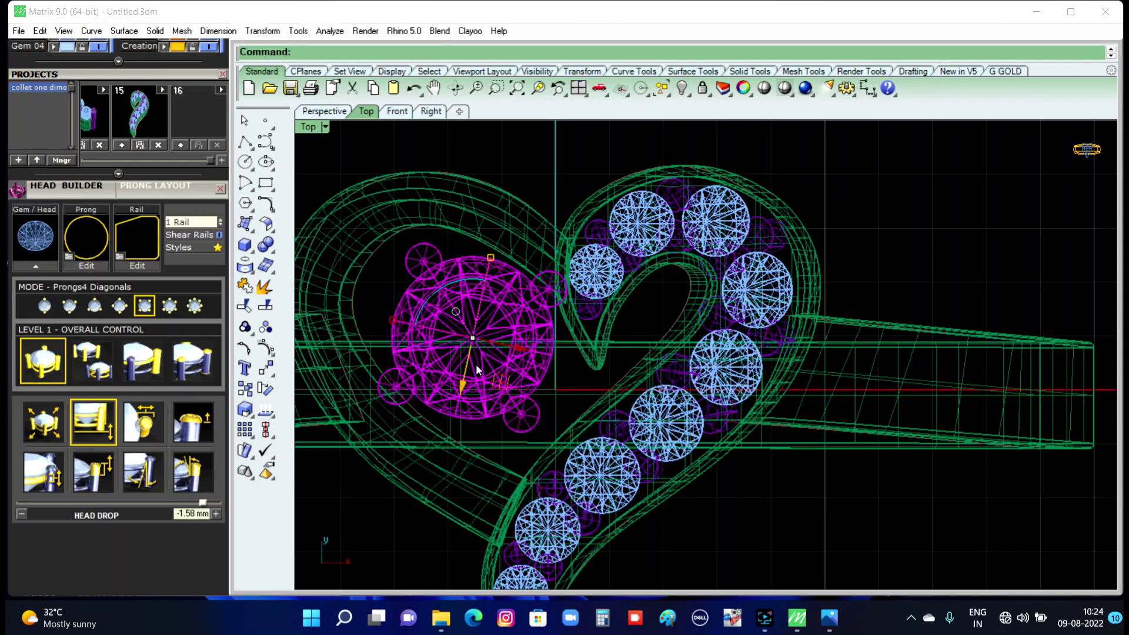
left_click_drag(463, 386, 468, 389)
left_click_drag(517, 348, 516, 350)
left_click(399, 155)
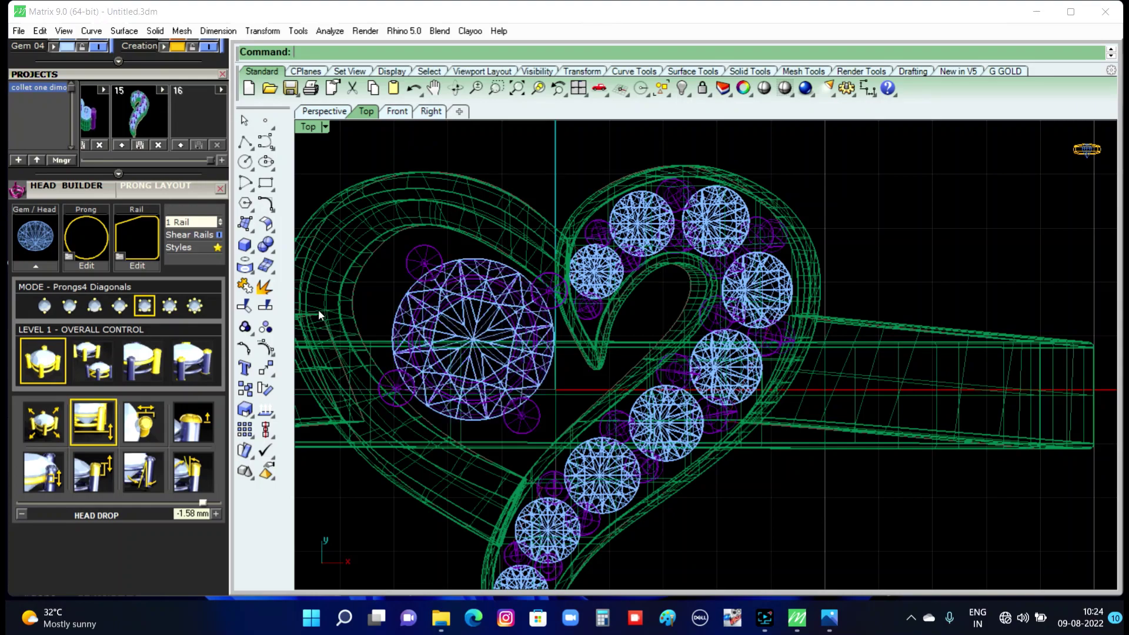
Zoom in on the heart top in shaded Perspective and select the centre-stone head.
left_click(321, 111)
right_click_drag(426, 298, 507, 263)
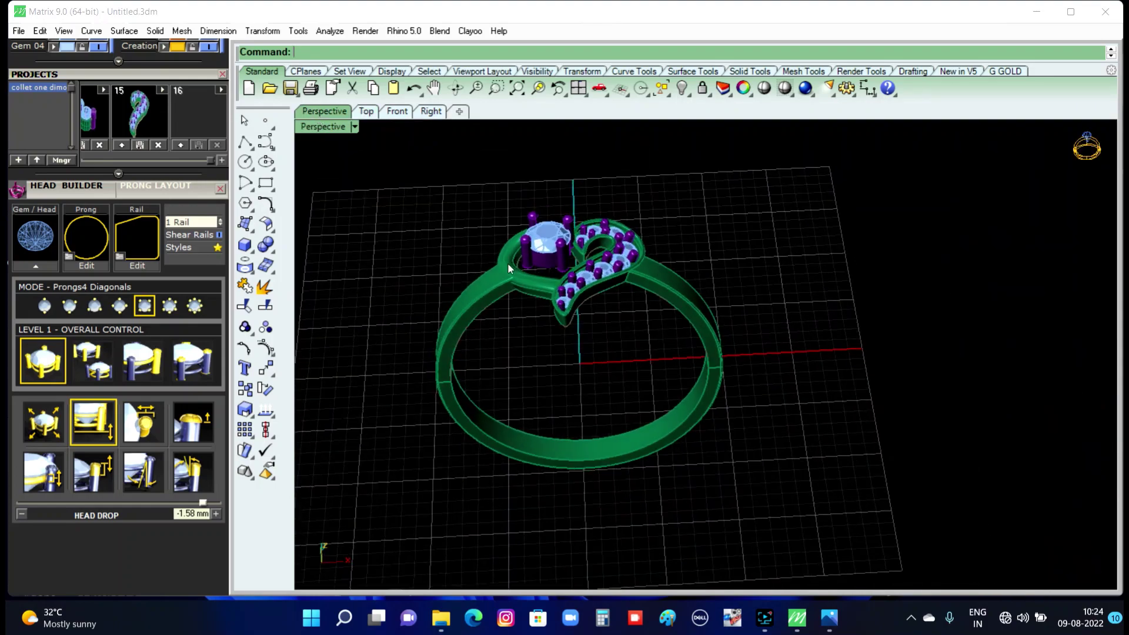
scroll(584, 323, "up", 5)
mouse_move(584, 323)
right_mouse_down()
mouse_move(701, 356)
mouse_move(713, 324)
mouse_move(670, 368)
mouse_move(633, 294)
right_mouse_up()
scroll(632, 294, "up", 2)
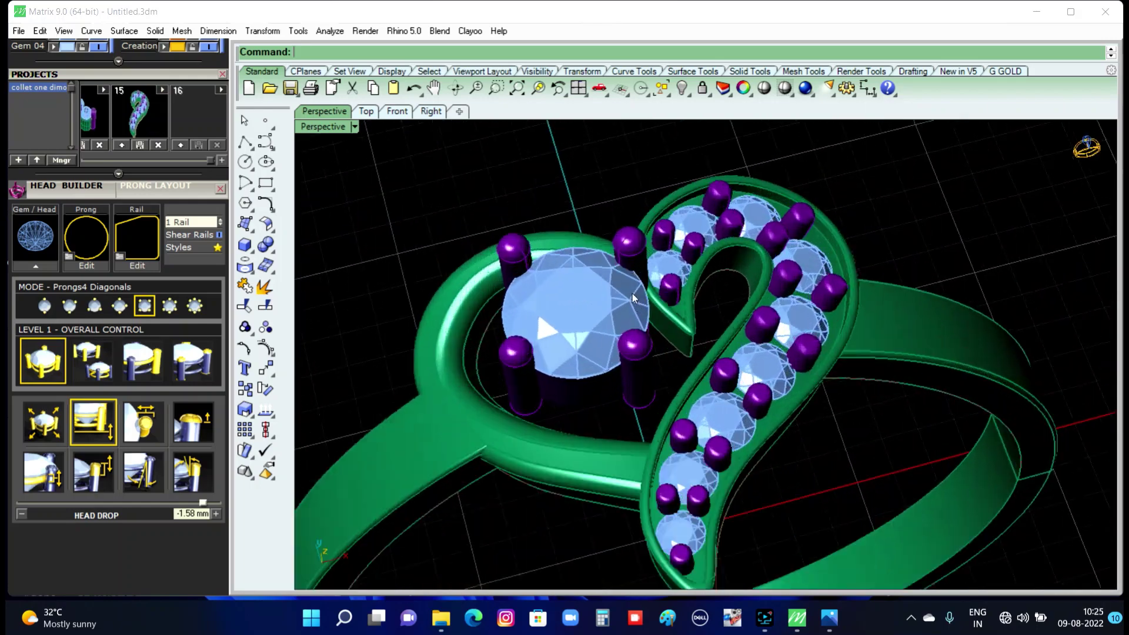
scroll(617, 329, "up", 2)
scroll(606, 354, "up", 2)
mouse_move(606, 354)
right_mouse_down()
mouse_move(579, 320)
mouse_move(546, 306)
right_mouse_up()
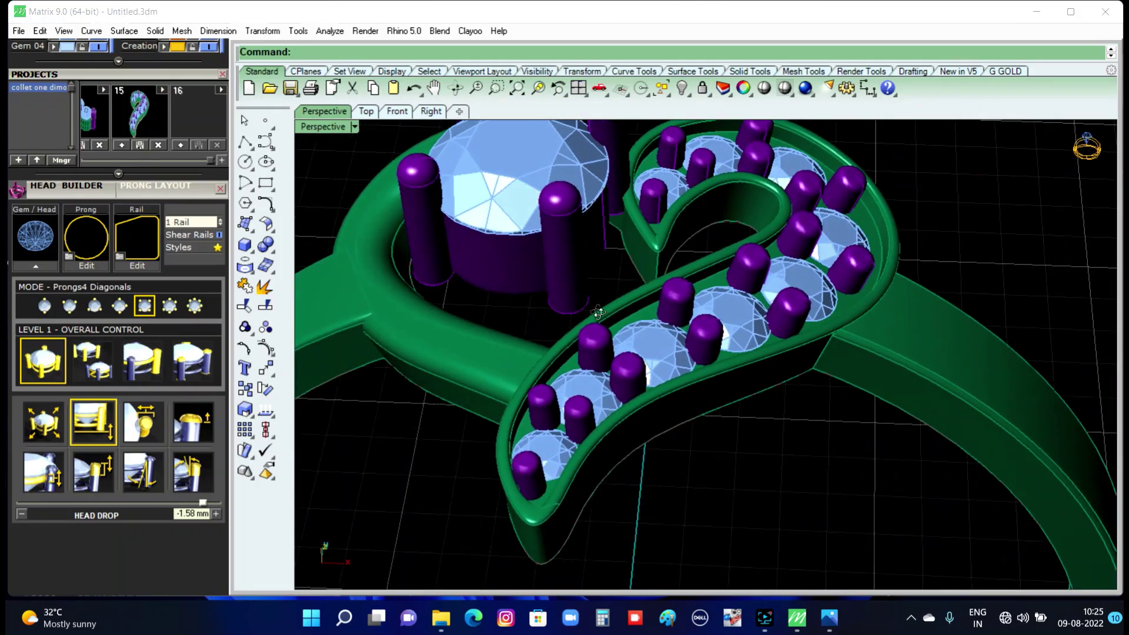
left_click(552, 262)
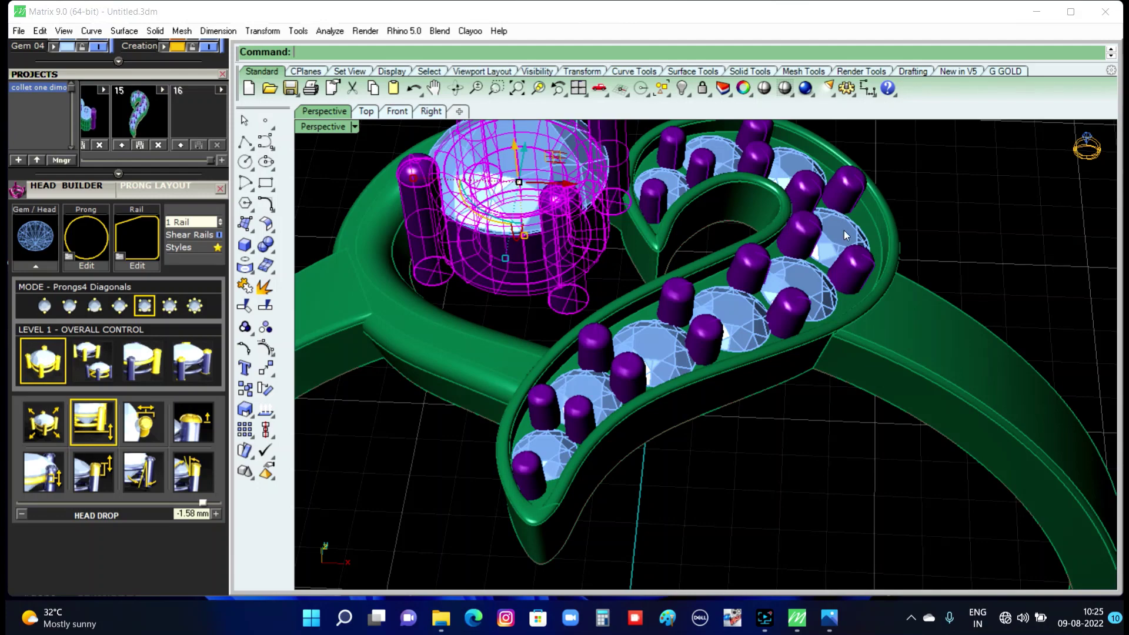
Reopen the head in Head Builder, thin prongs from 0.66 to 0.54 mm and lower the prong dome.
left_click(40, 270)
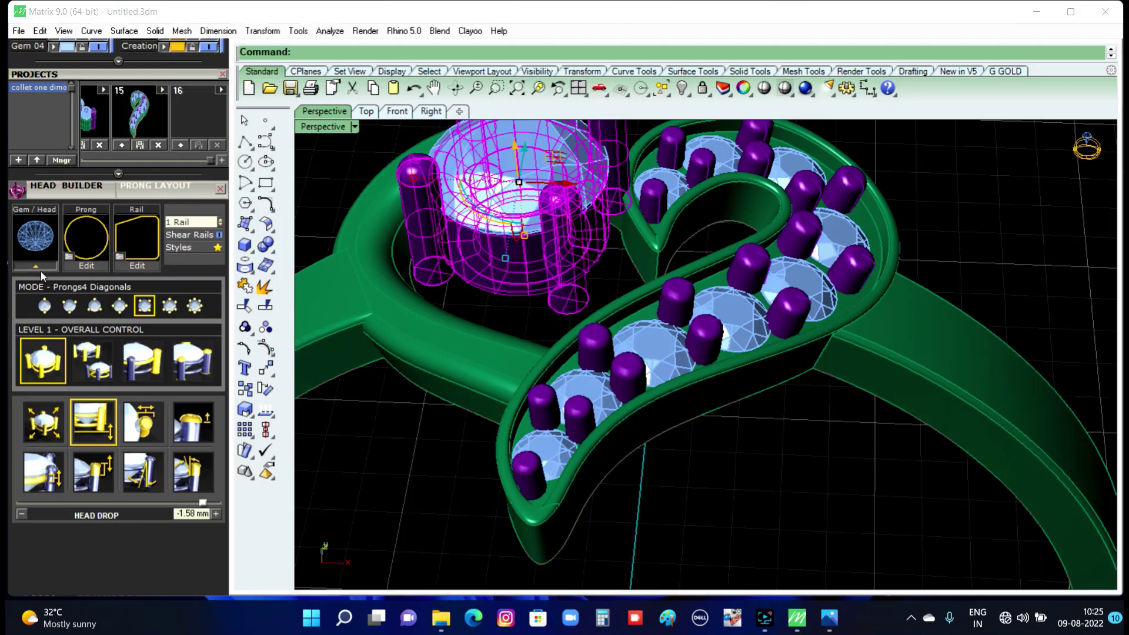
scroll(470, 372, "down", 3)
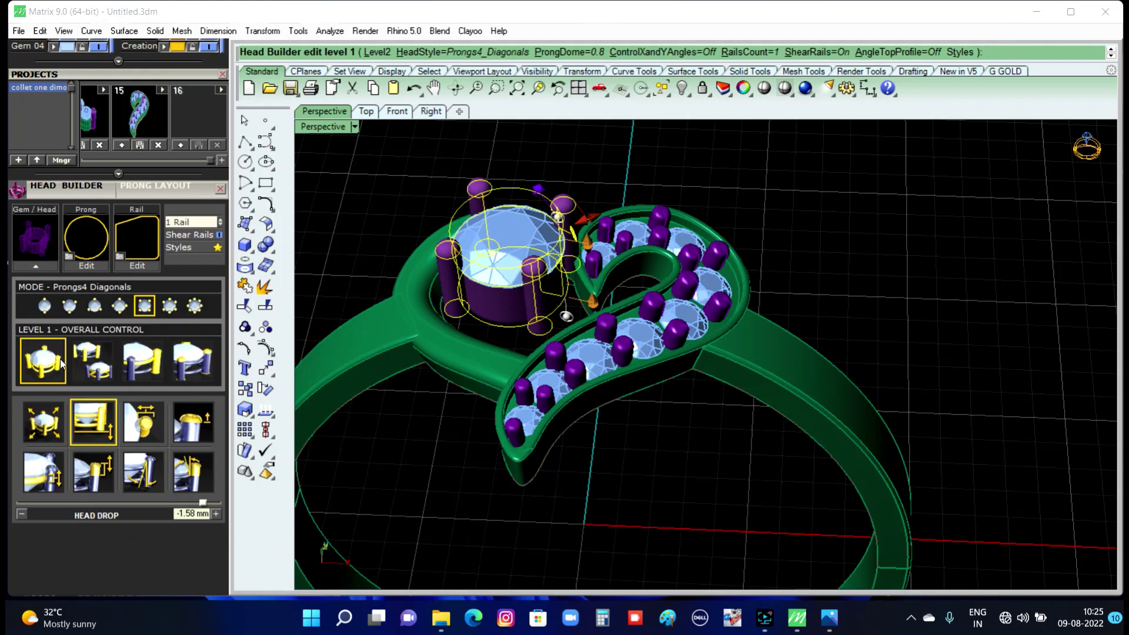
scroll(587, 218, "up", 3)
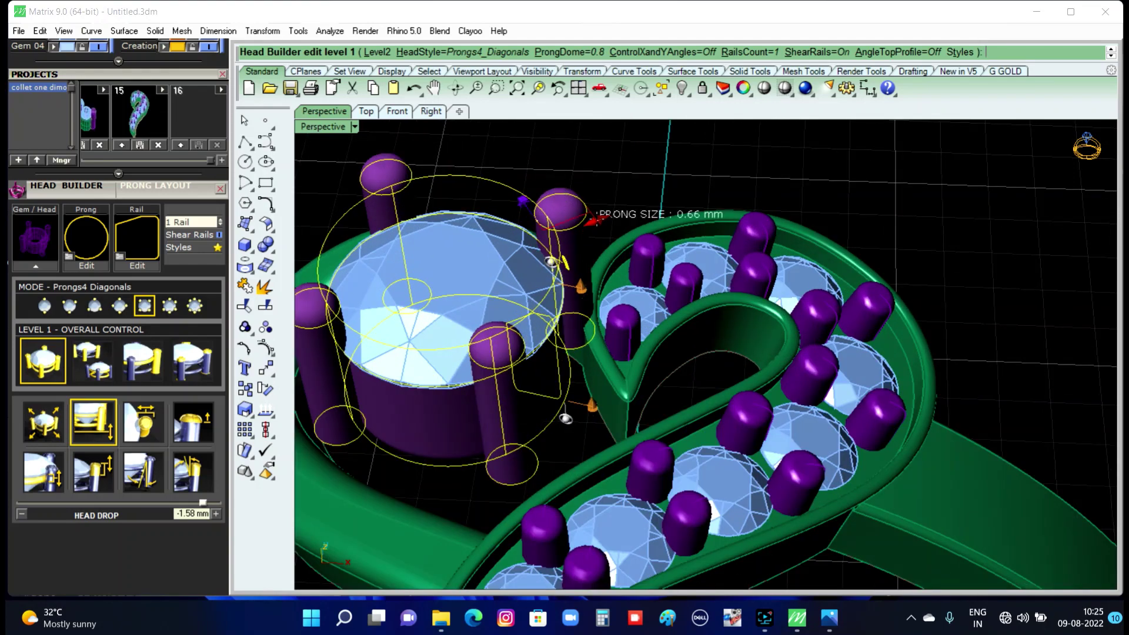
left_click_drag(596, 221, 590, 223)
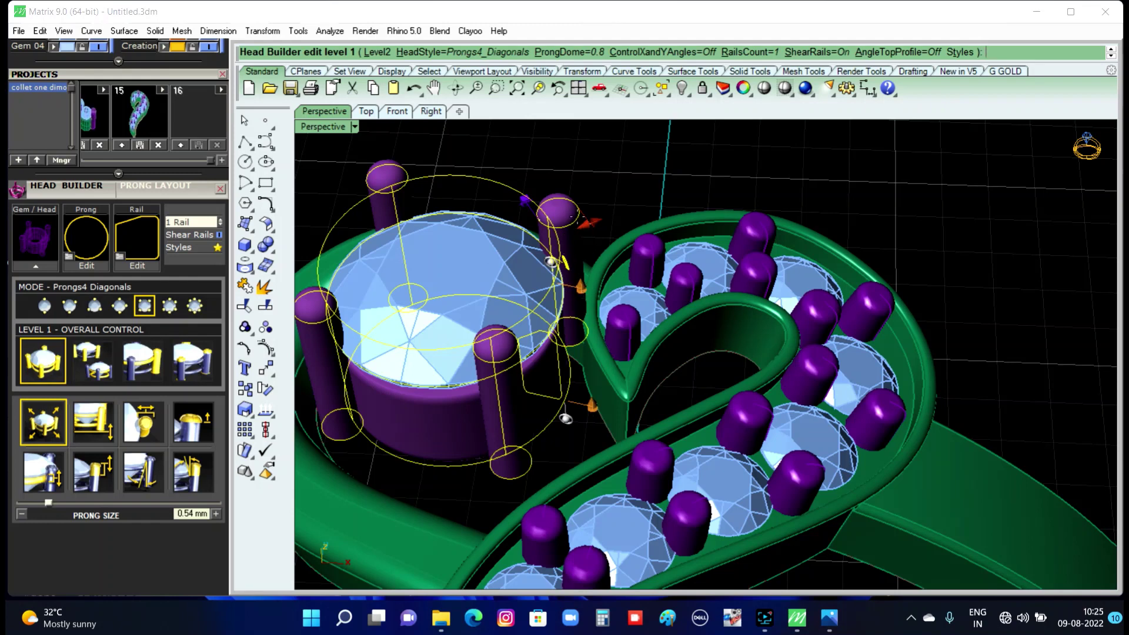
left_click(197, 440)
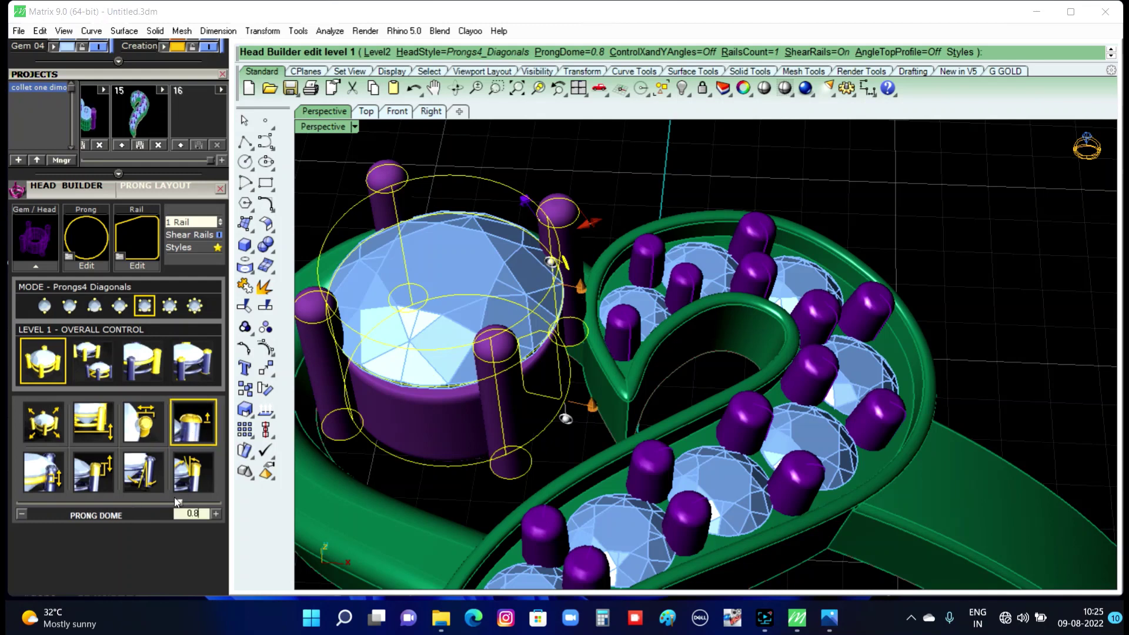
left_click_drag(178, 503, 147, 504)
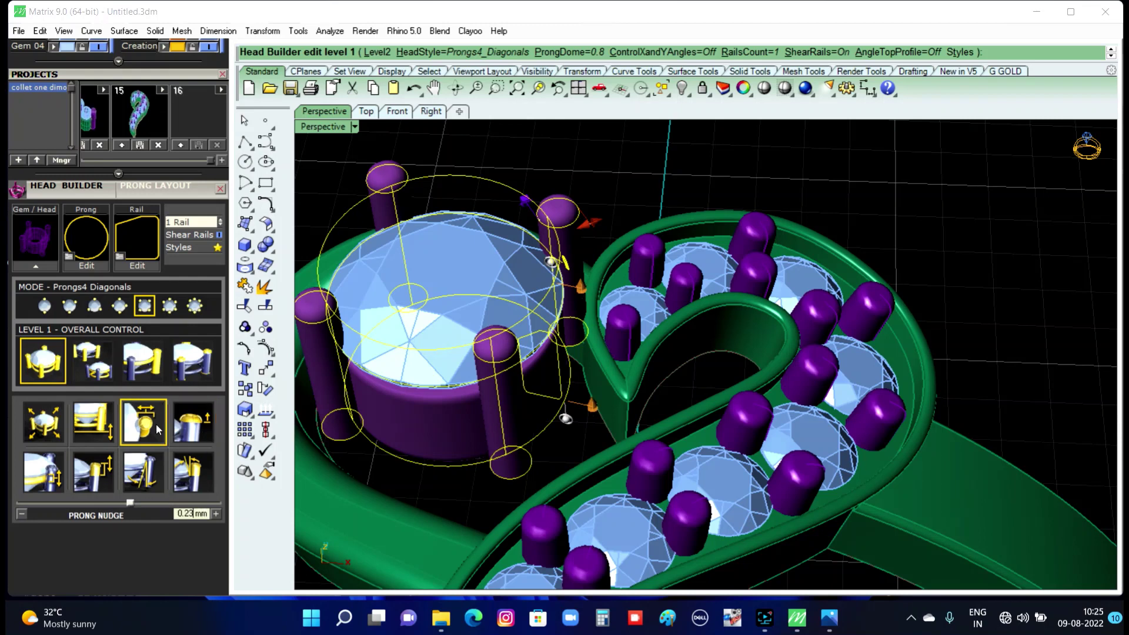
Set Height Above Girdle to 0.38 mm and finish the head edit.
left_click(92, 429)
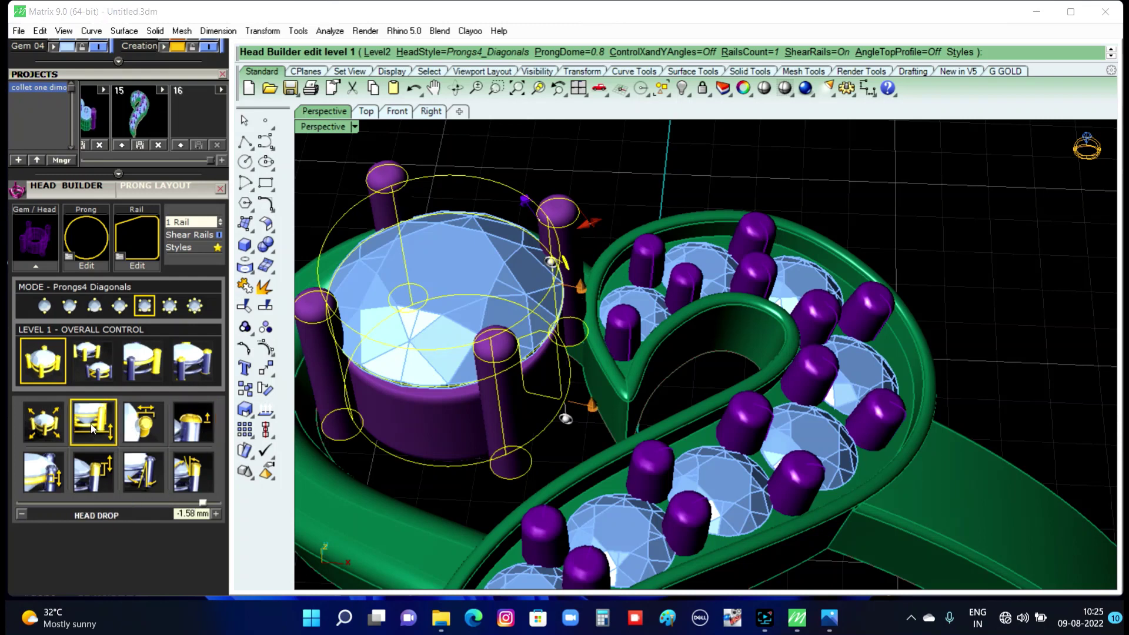
left_click(38, 431)
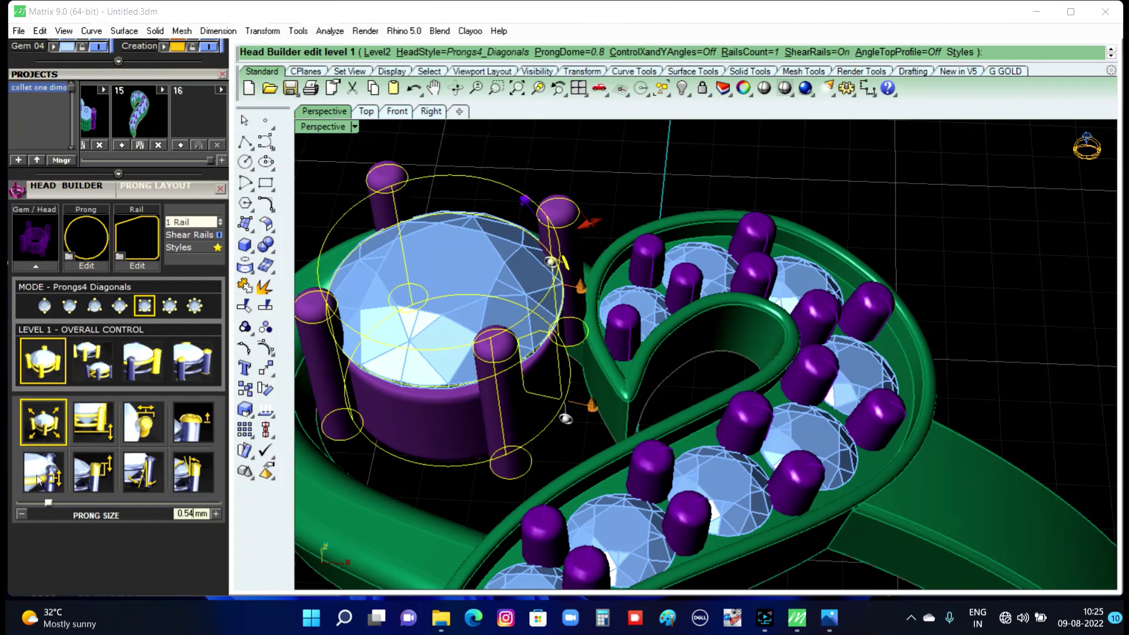
left_click(98, 486)
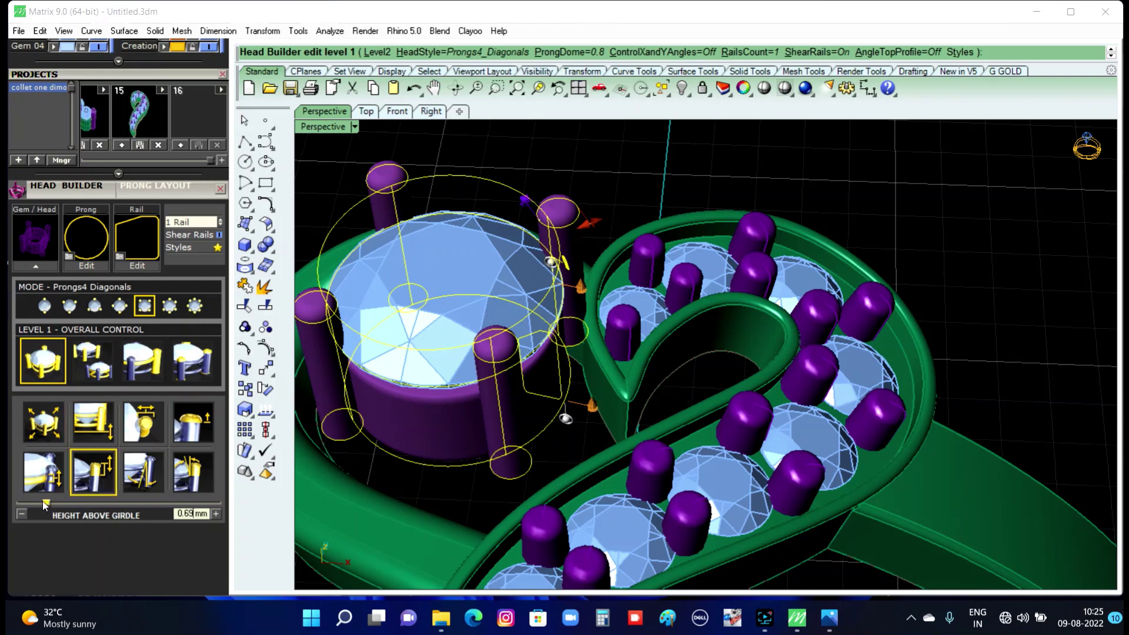
left_click_drag(45, 508, 36, 508)
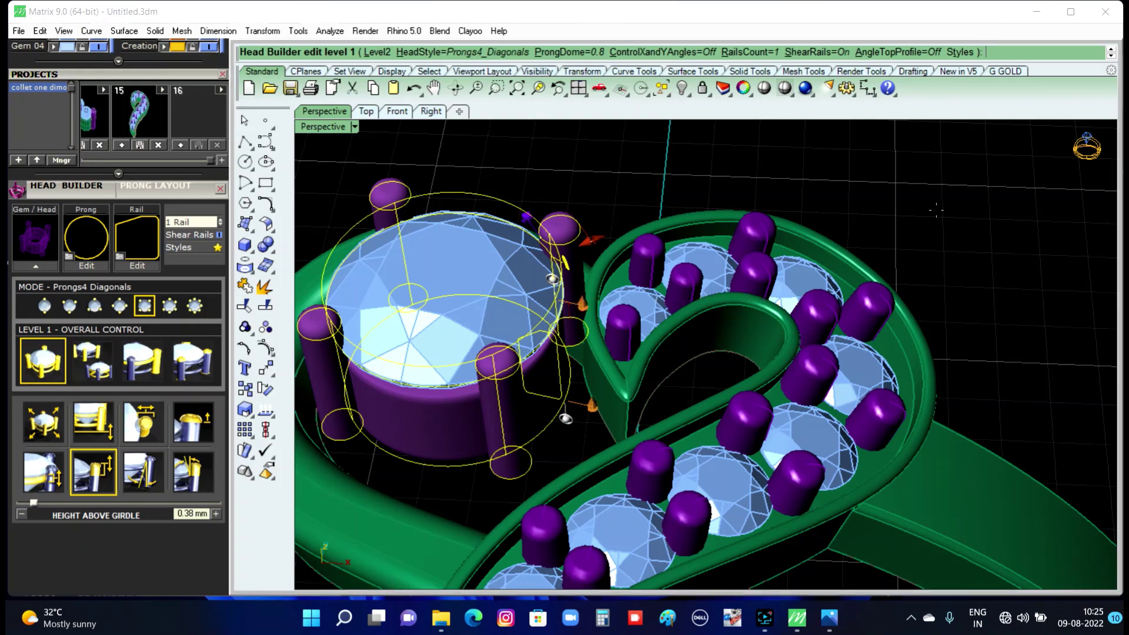
right_click(964, 202)
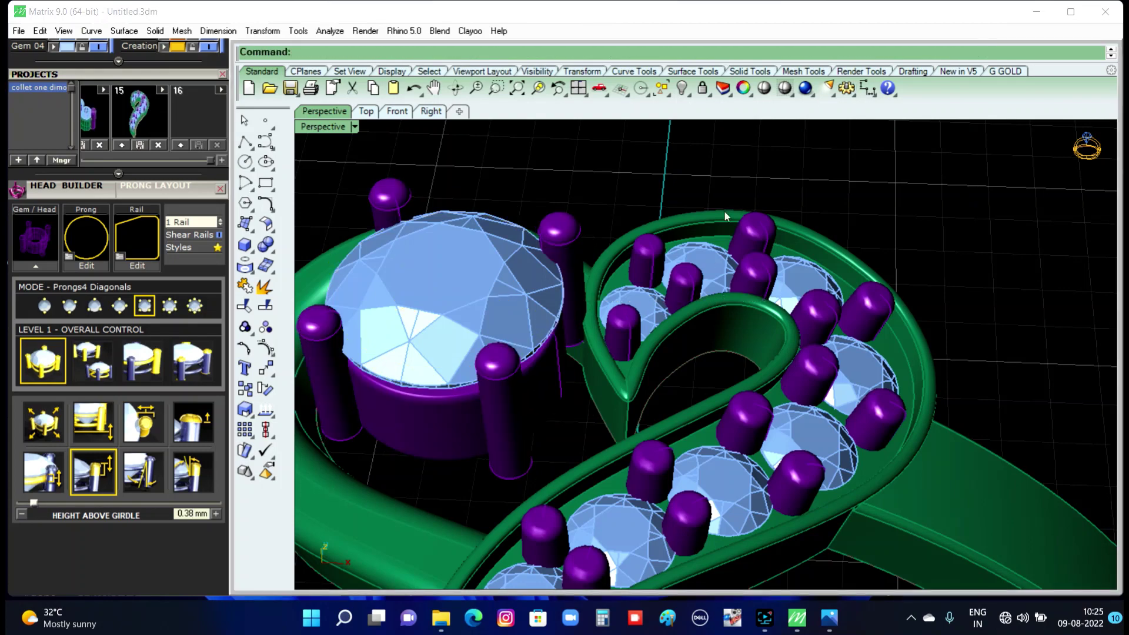
Orbit to a low side view to inspect the centre head.
scroll(738, 284, "down", 5)
mouse_move(739, 284)
right_mouse_down()
mouse_move(691, 229)
mouse_move(647, 296)
right_mouse_up()
left_click(647, 296)
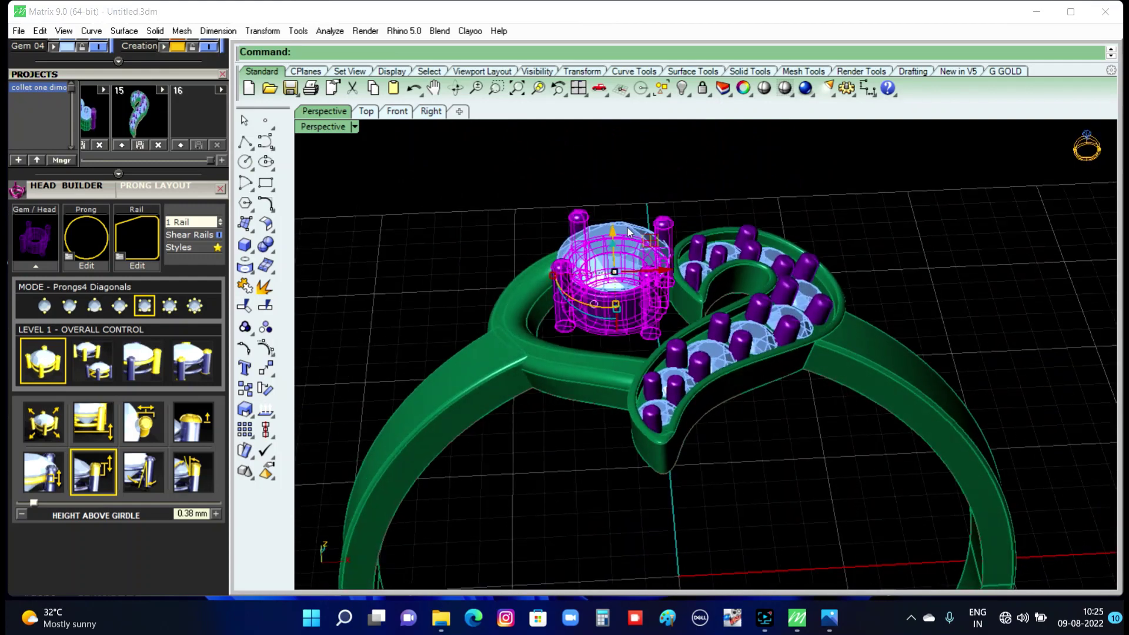
scroll(628, 231, "up", 3)
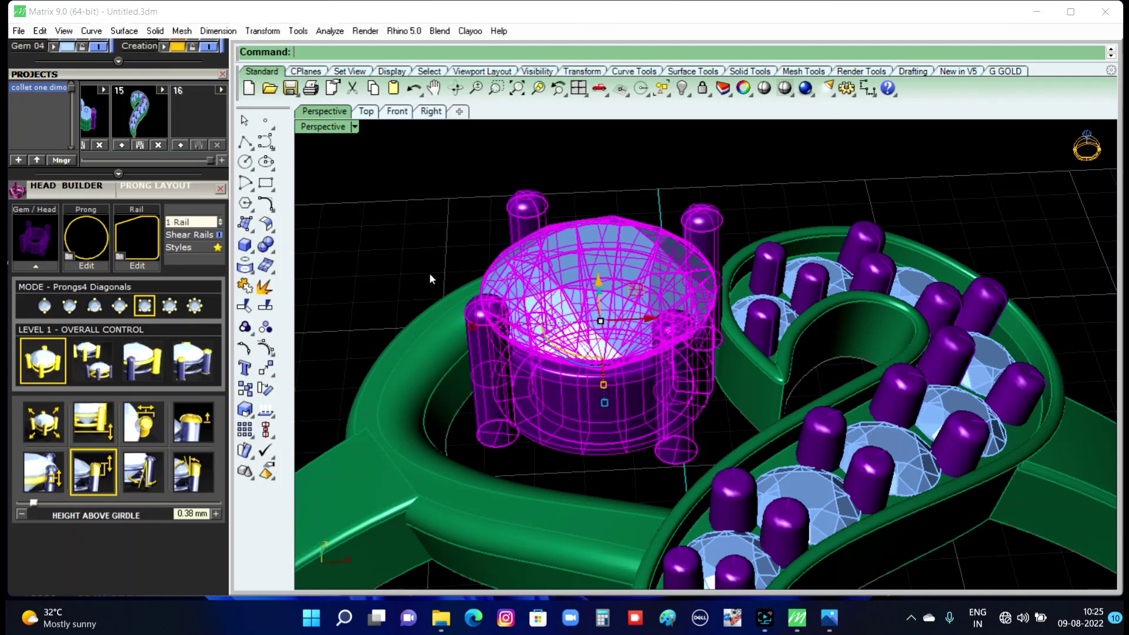
left_click(476, 254)
In Top view, select the centre head and nudge it slightly left, right and down.
left_click(373, 117)
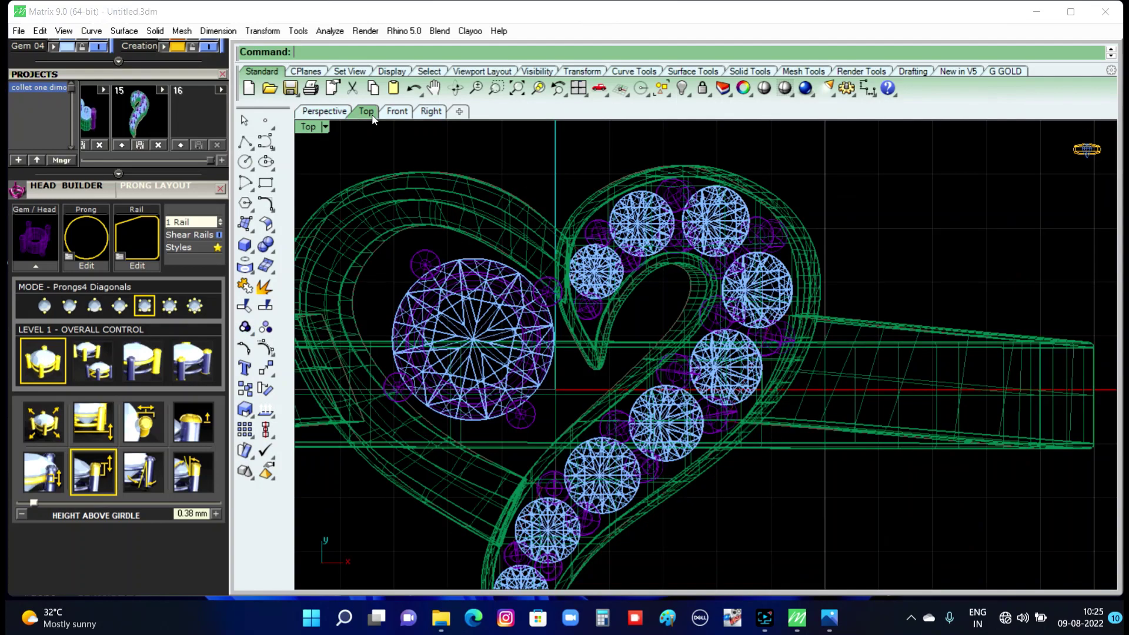
scroll(584, 265, "up", 2)
scroll(522, 308, "up", 2)
scroll(504, 343, "up", 1)
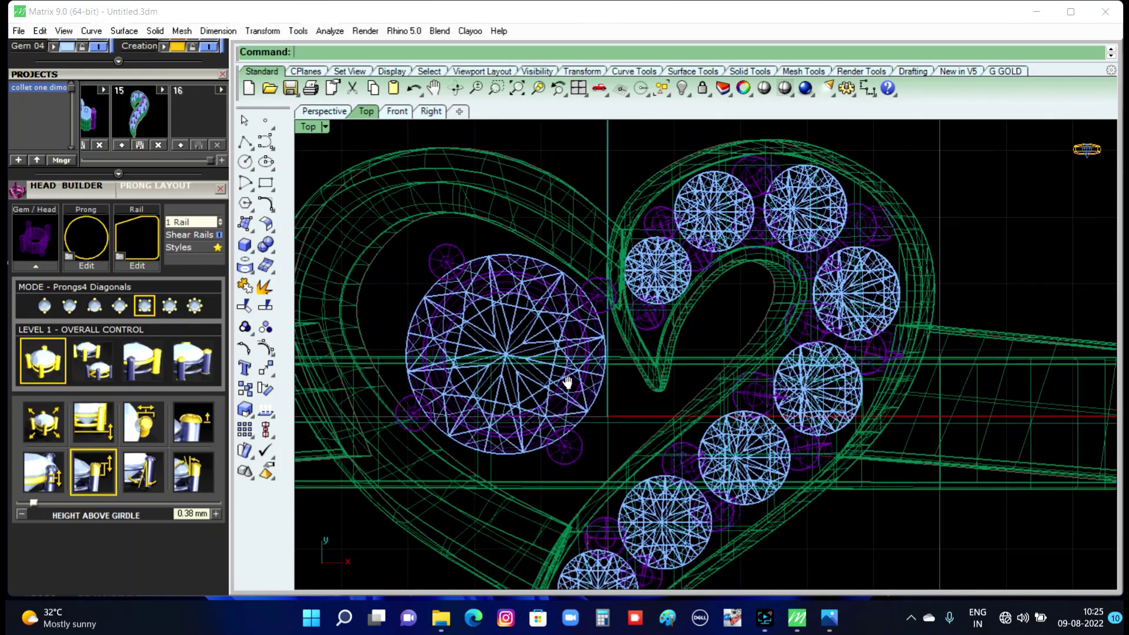
left_click(534, 364)
left_click(546, 319)
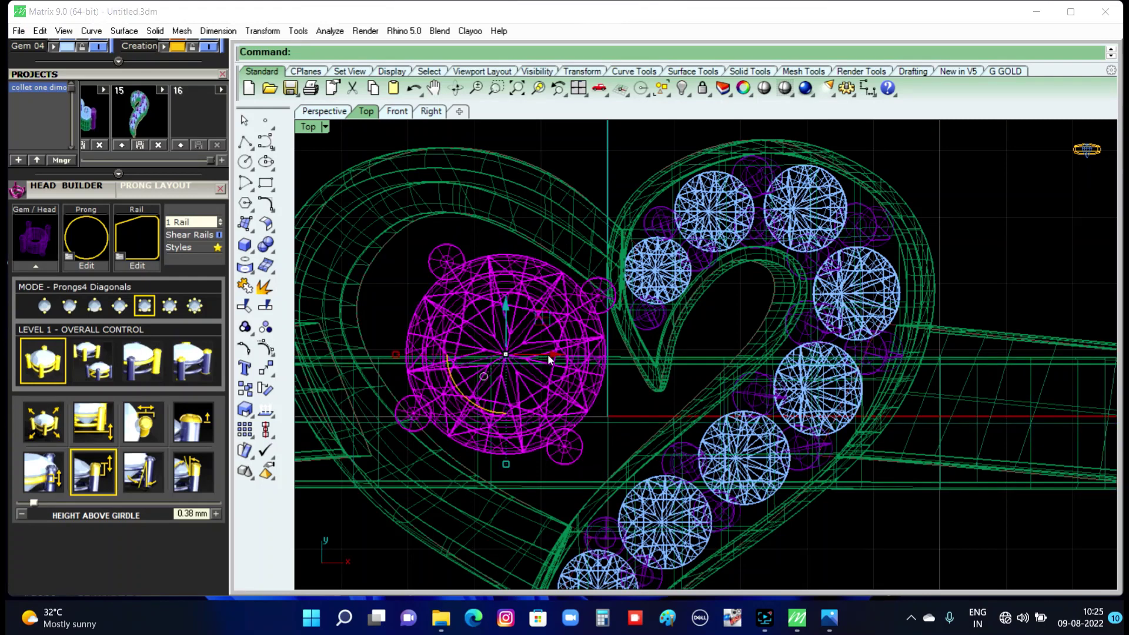
left_click_drag(545, 318, 503, 312)
left_click_drag(556, 367, 562, 367)
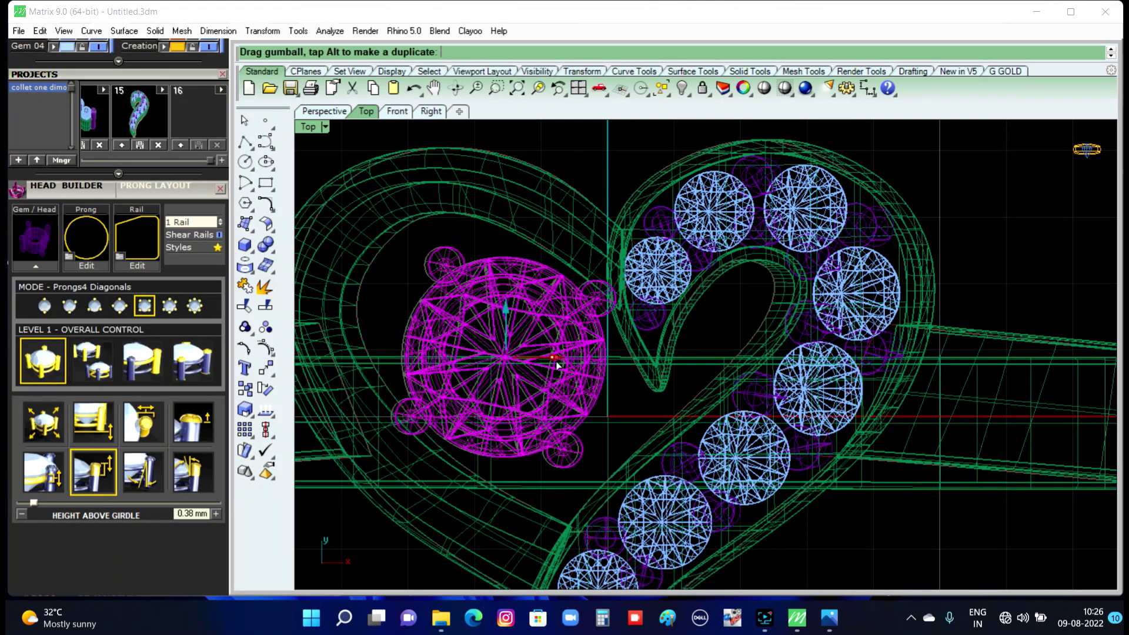
left_click_drag(508, 310, 507, 313)
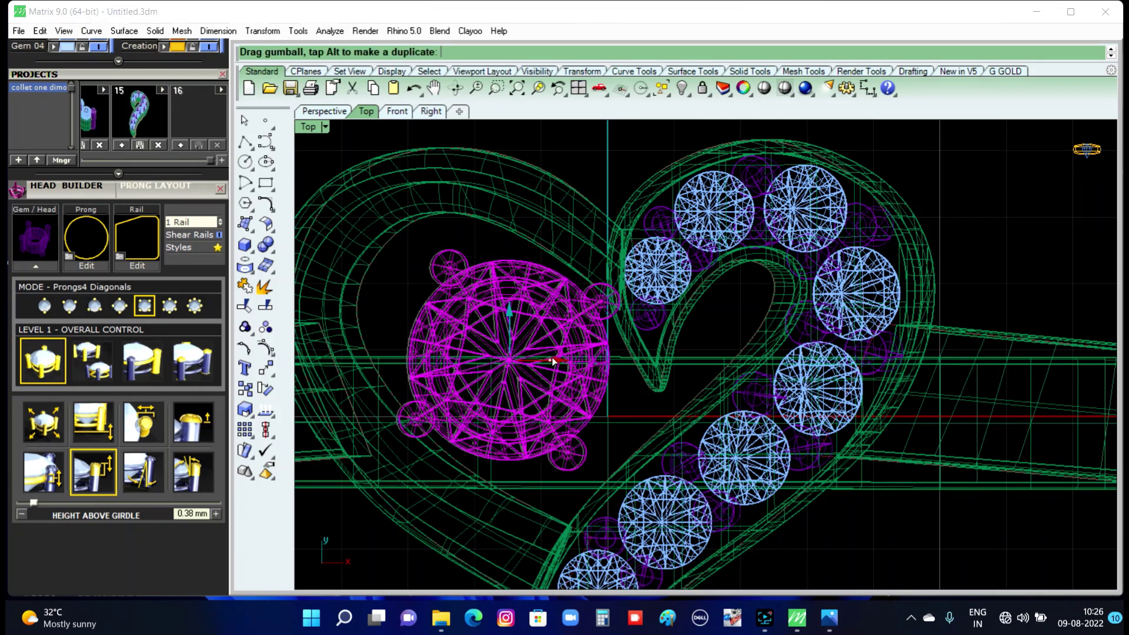
left_click_drag(553, 361, 556, 360)
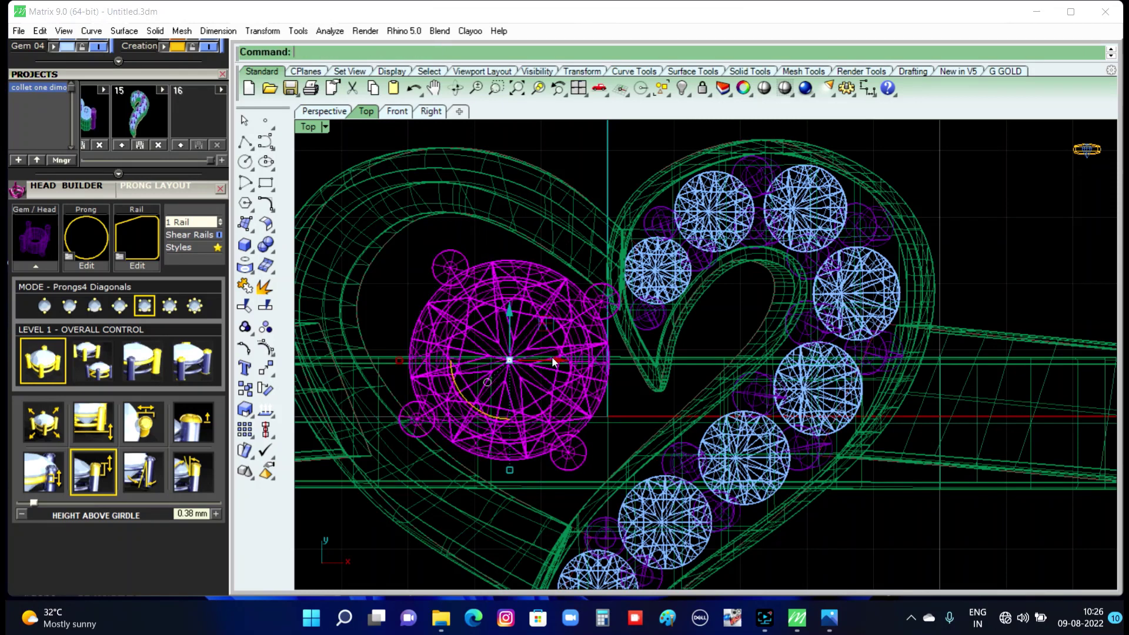
In Front view, select the centre head and tilt it with the gumball rotation arc.
left_click(397, 111)
scroll(541, 286, "up", 3)
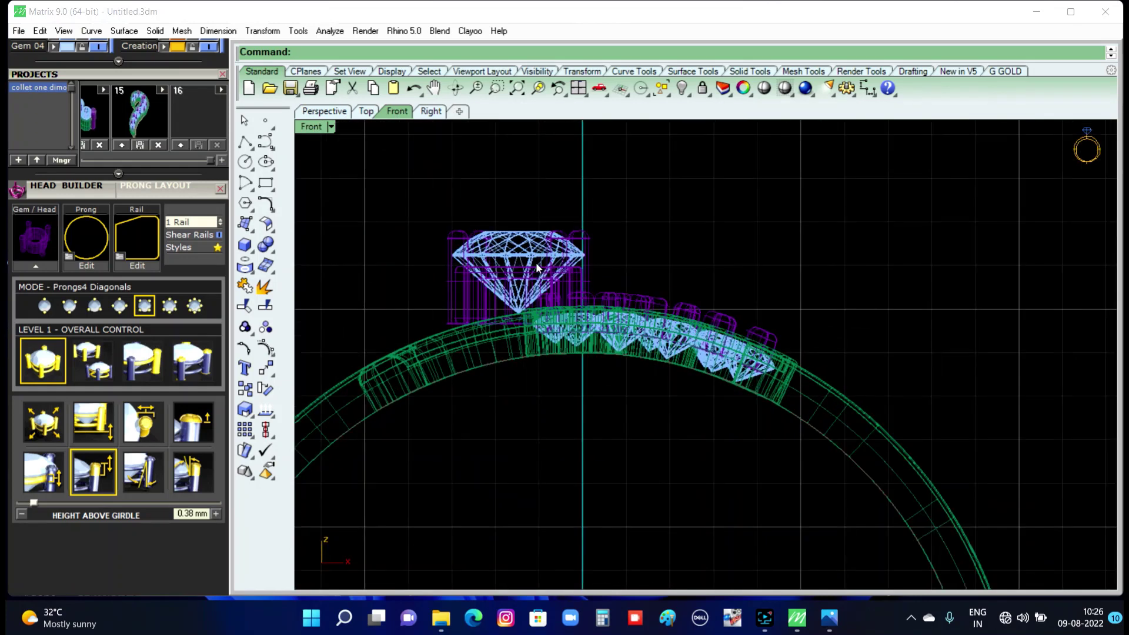
left_click(535, 262)
left_click_drag(491, 330, 499, 337)
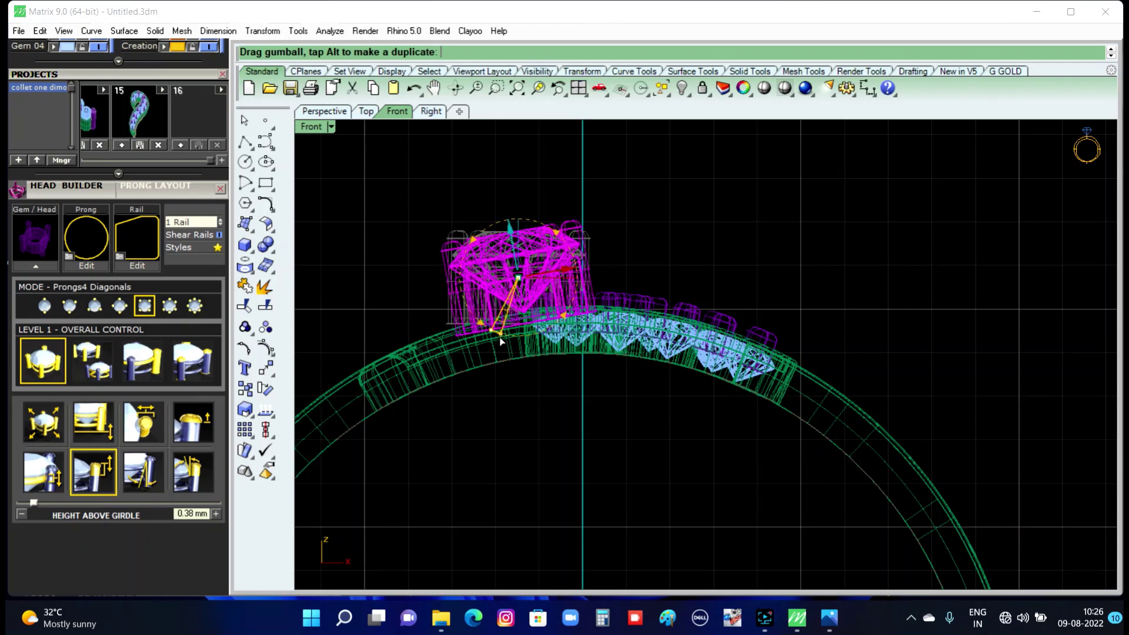
left_click_drag(499, 339, 500, 342)
Lower the centre head toward the band and re-tilt it to follow the curve, then deselect.
left_click_drag(508, 224, 516, 254)
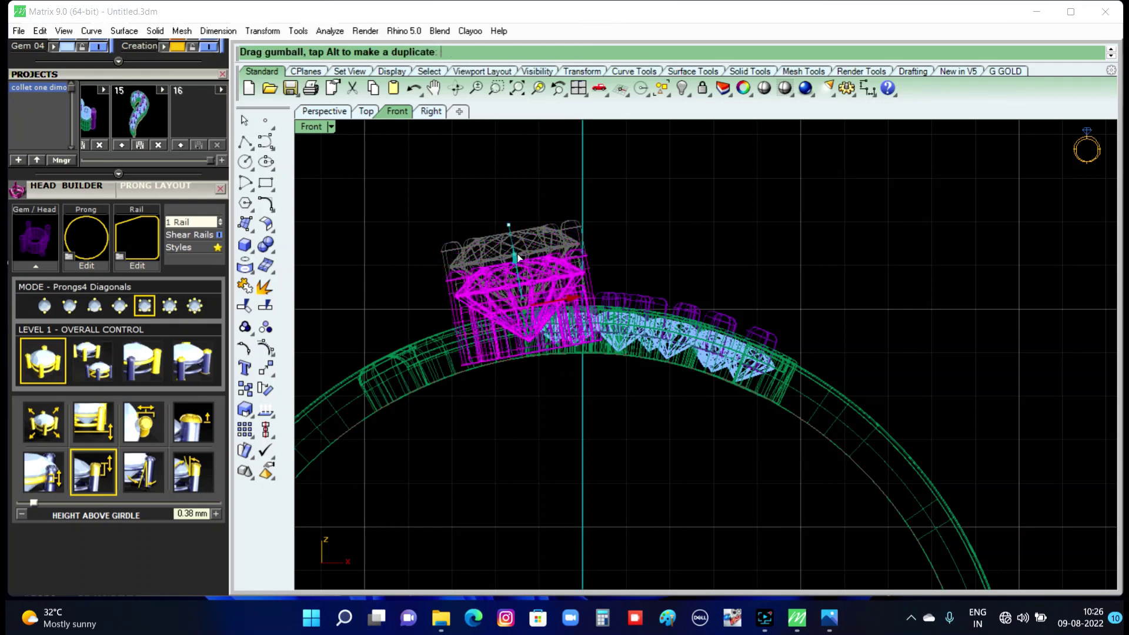
left_click_drag(517, 254, 518, 276)
scroll(517, 347, "up", 4)
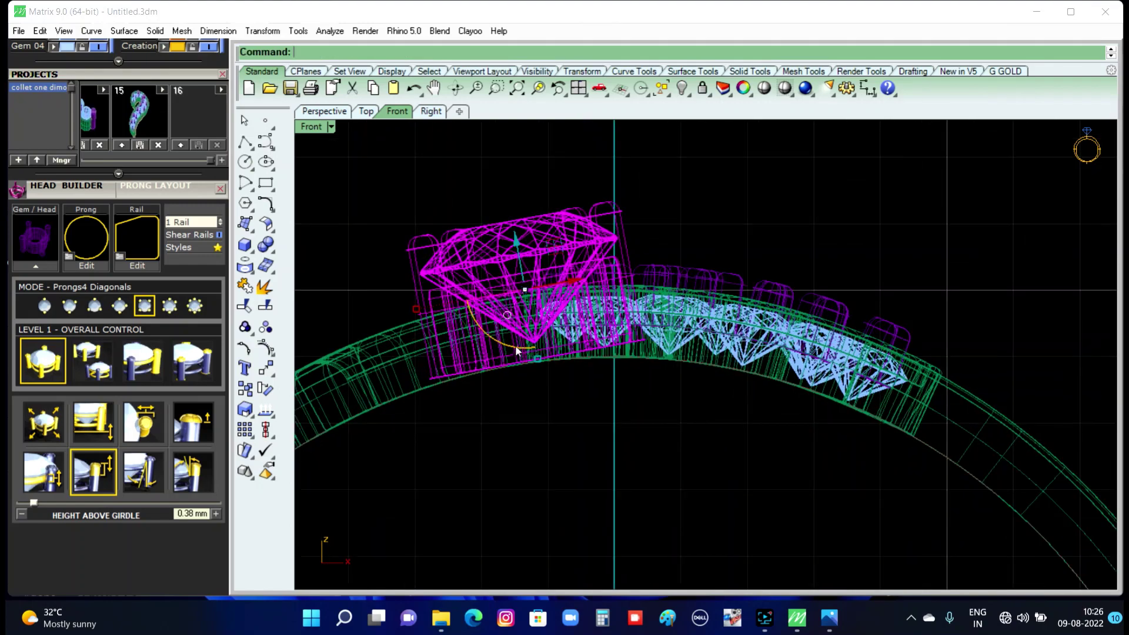
left_click_drag(514, 347, 511, 315)
left_click_drag(522, 247, 522, 246)
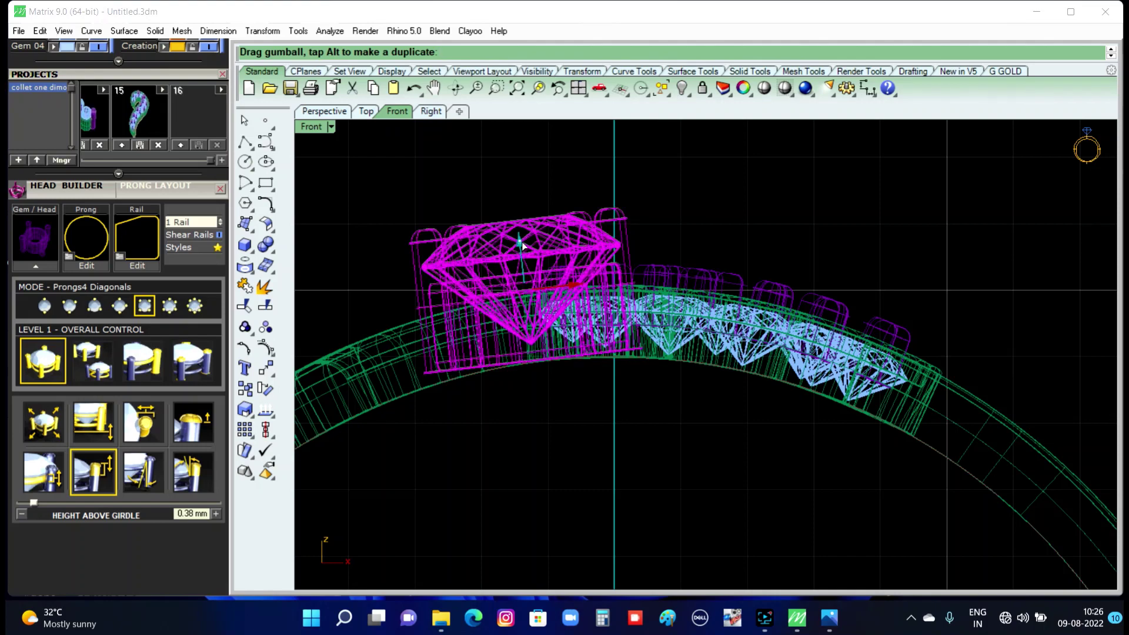
key("Escape")
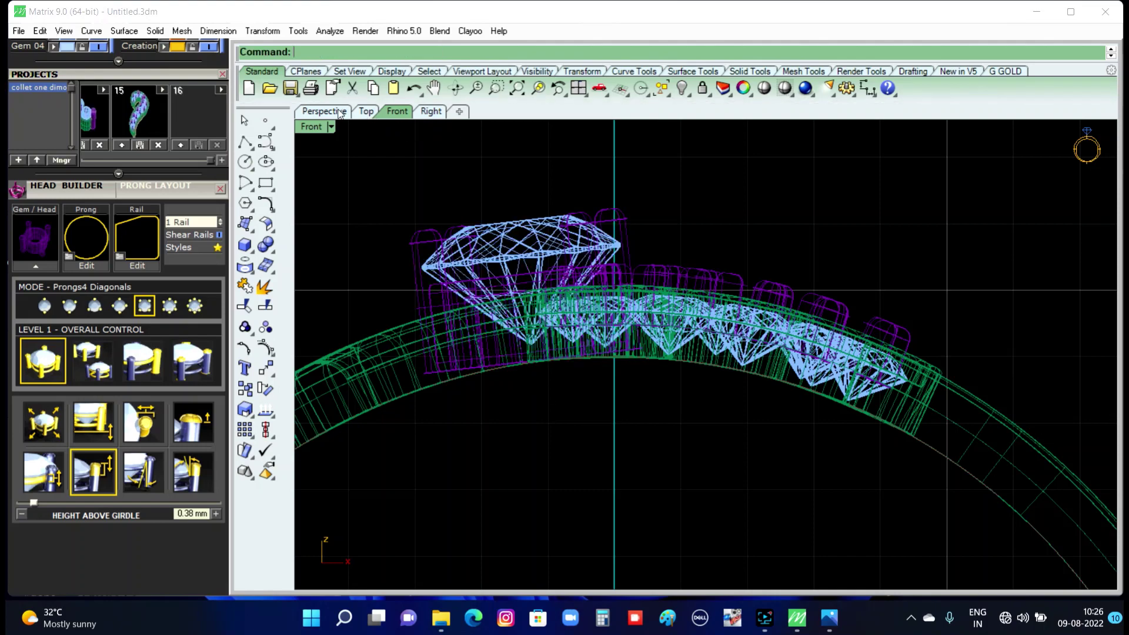
left_click(341, 112)
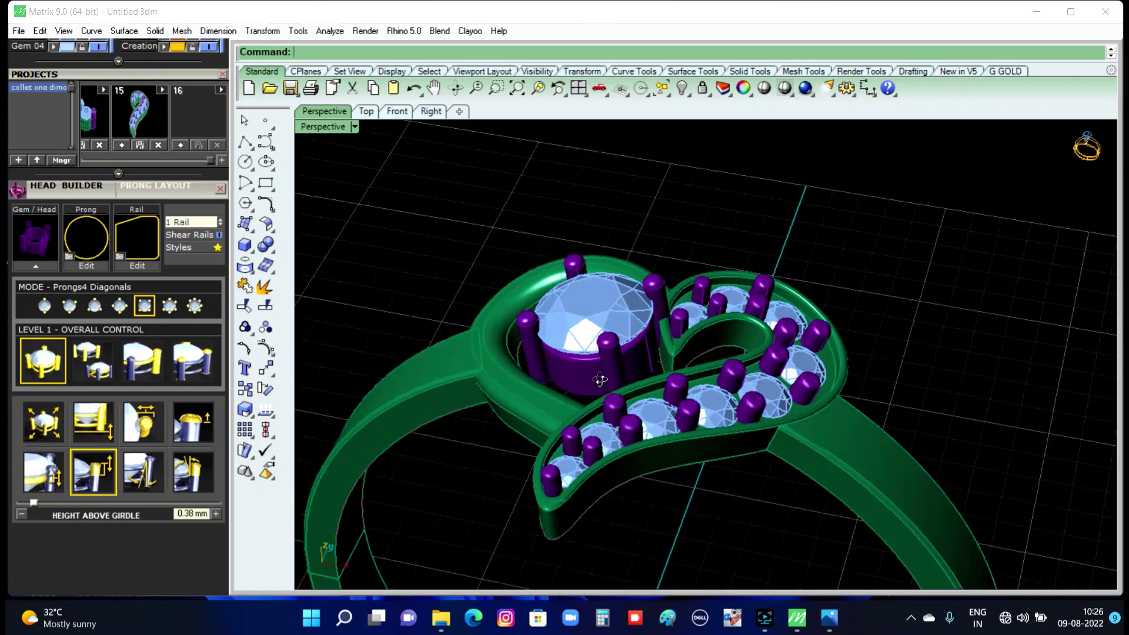
In Perspective, select the centre head and shift it slightly left and lower.
right_click_drag(600, 362, 658, 330)
scroll(659, 317, "up", 3)
scroll(657, 296, "up", 2)
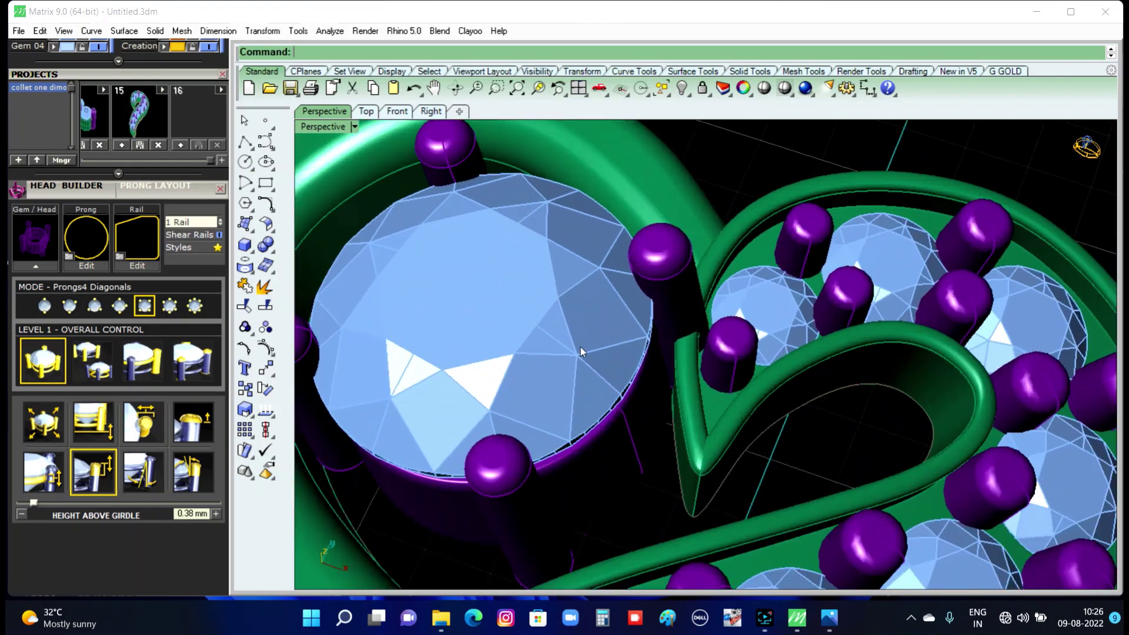
left_click(579, 351)
scroll(579, 351, "down", 1)
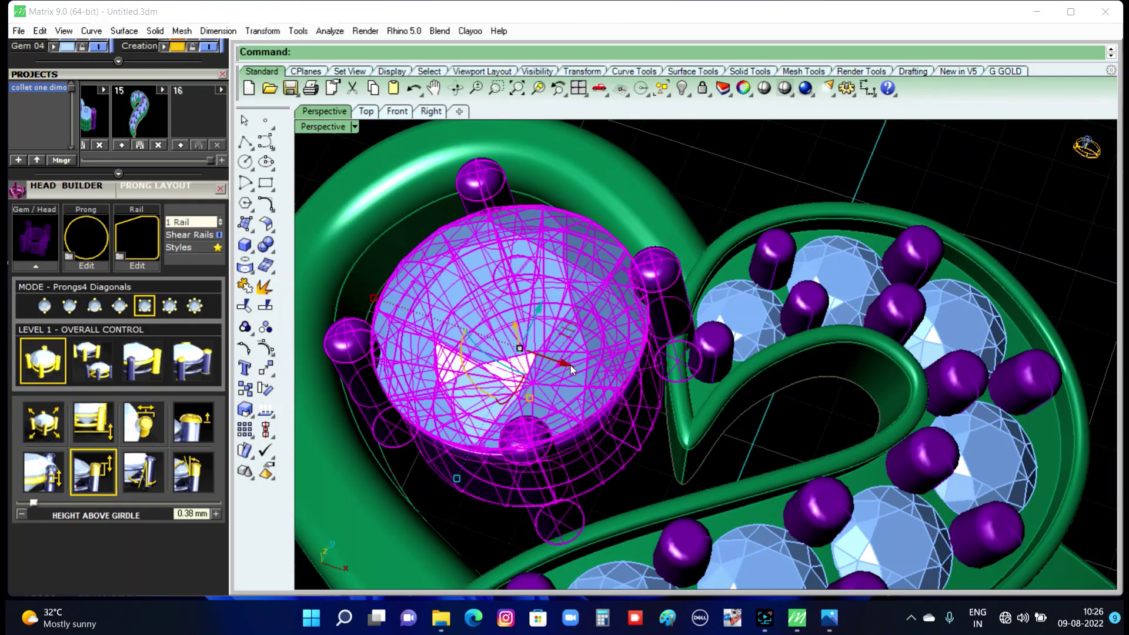
left_click_drag(574, 368, 558, 369)
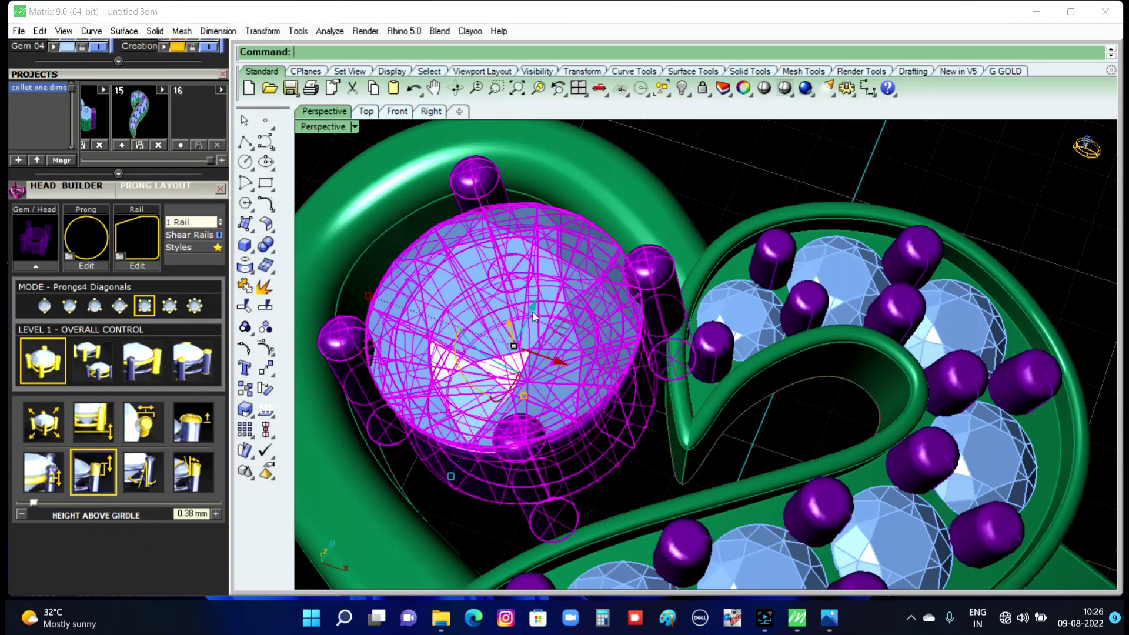
left_click_drag(530, 312, 530, 327)
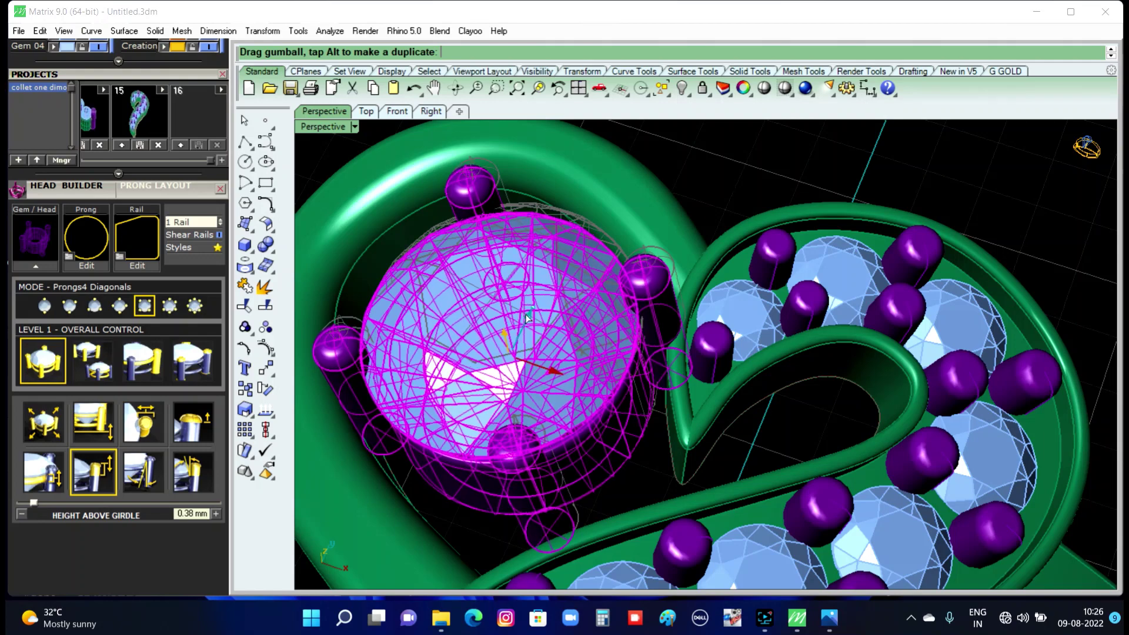
left_click_drag(550, 369, 537, 369)
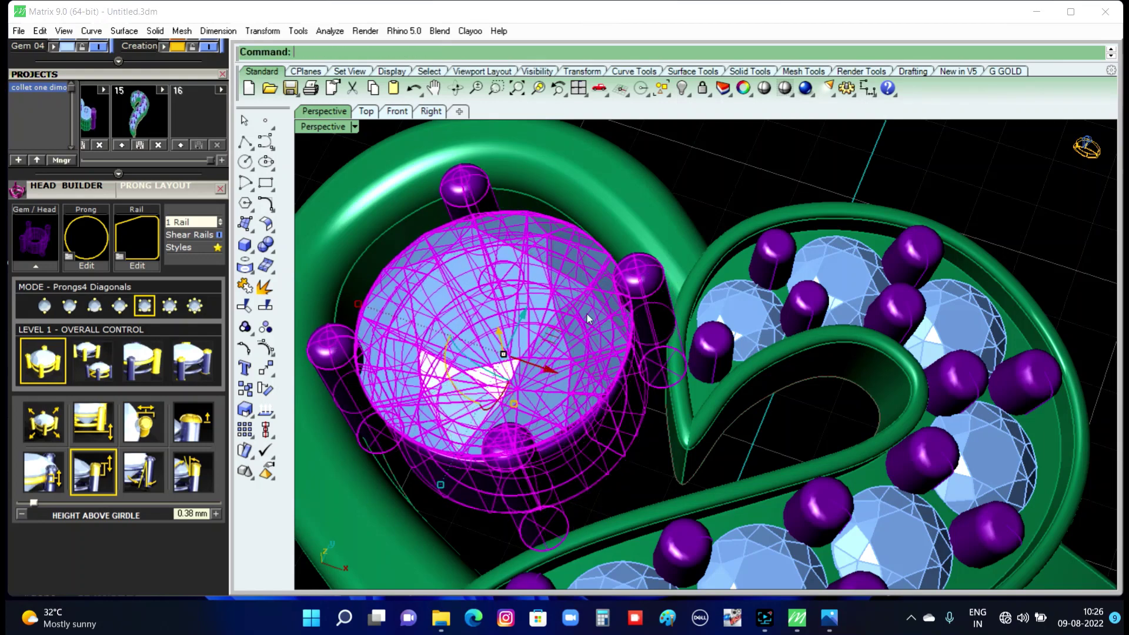
Check the head from another side and shift it slightly further left, then deselect.
left_click(642, 371)
right_click_drag(642, 372, 627, 357)
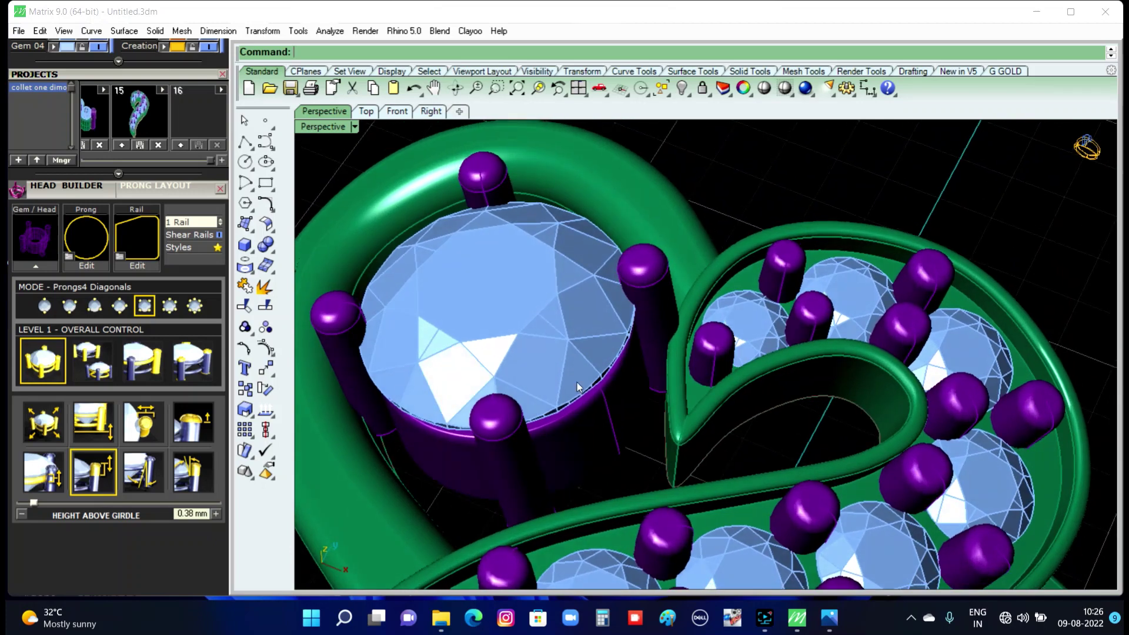
left_click(574, 386)
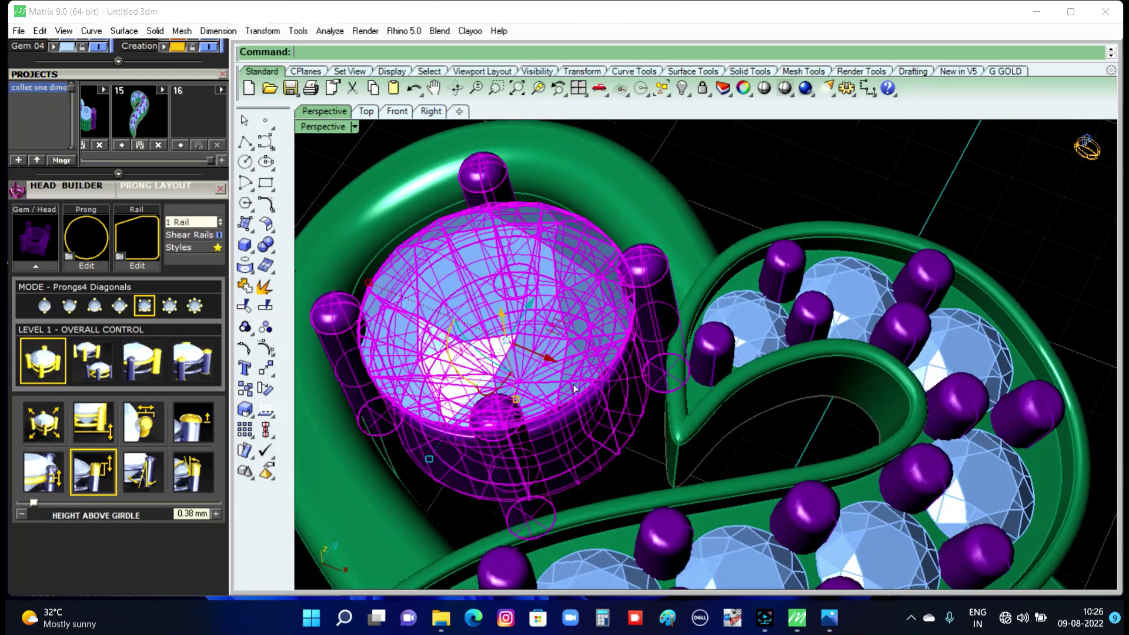
left_click_drag(551, 362, 544, 360)
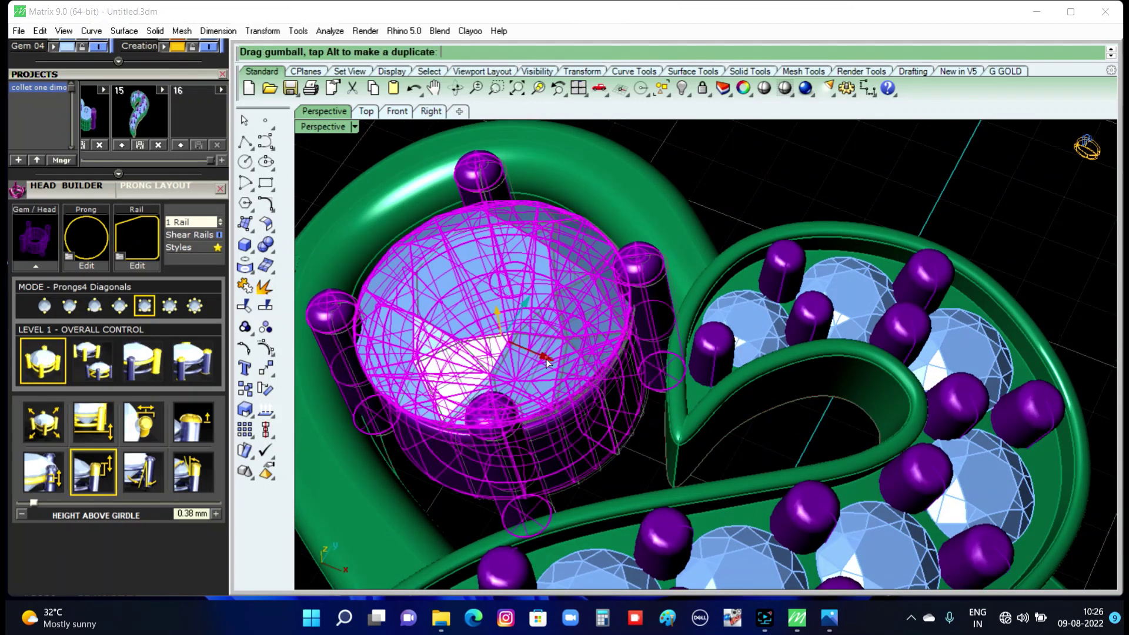
left_click(697, 234)
mouse_move(697, 234)
right_mouse_down()
mouse_move(740, 284)
mouse_move(603, 344)
right_mouse_up()
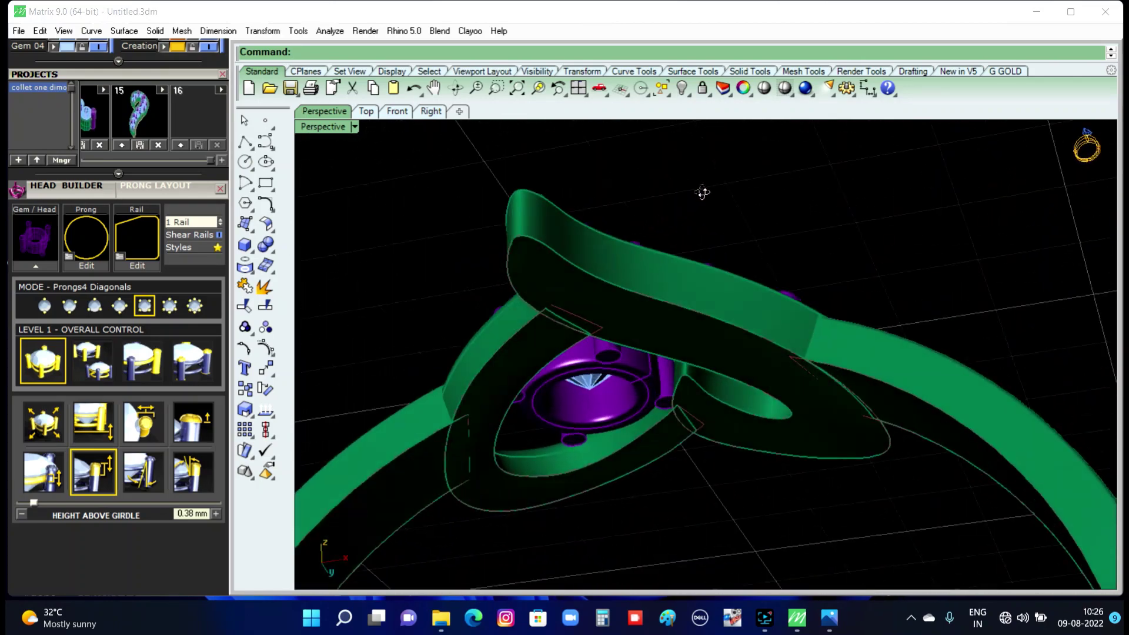
Orbit and zoom around the finished ring, from a front view up to a higher angle over the heart.
mouse_move(602, 344)
right_mouse_down()
mouse_move(737, 287)
mouse_move(777, 391)
right_mouse_up()
scroll(652, 266, "up", 3)
scroll(637, 297, "down", 3)
scroll(777, 391, "down", 3)
right_click_drag(739, 309, 721, 372)
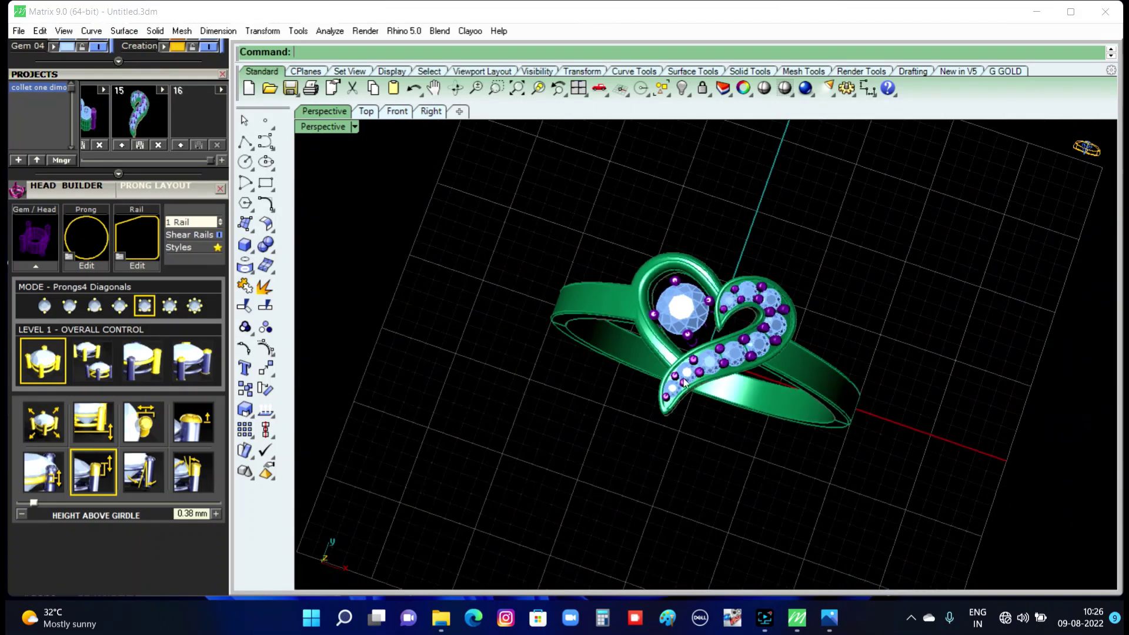
mouse_move(798, 392)
right_mouse_down()
mouse_move(775, 334)
mouse_move(789, 374)
mouse_move(732, 372)
mouse_move(791, 401)
mouse_move(799, 427)
right_mouse_up()
scroll(775, 333, "up", 3)
scroll(789, 374, "down", 3)
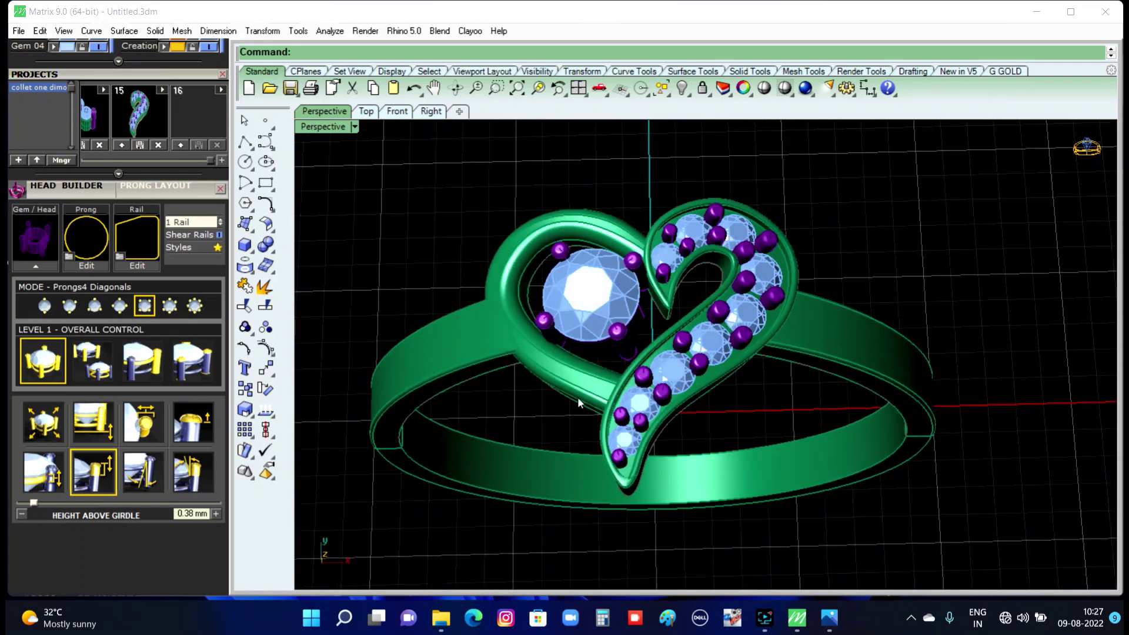